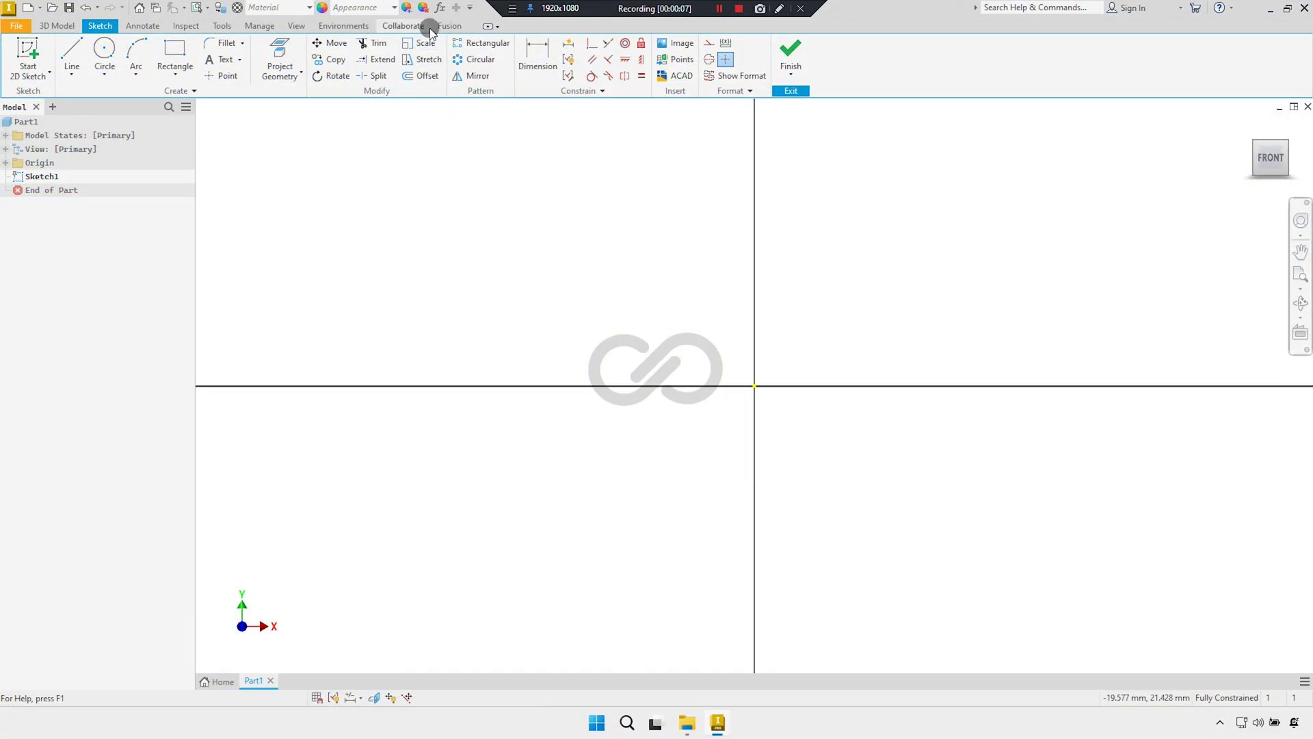
Add a numeric user parameter bDia with a value of 60 mm
left_click(440, 8)
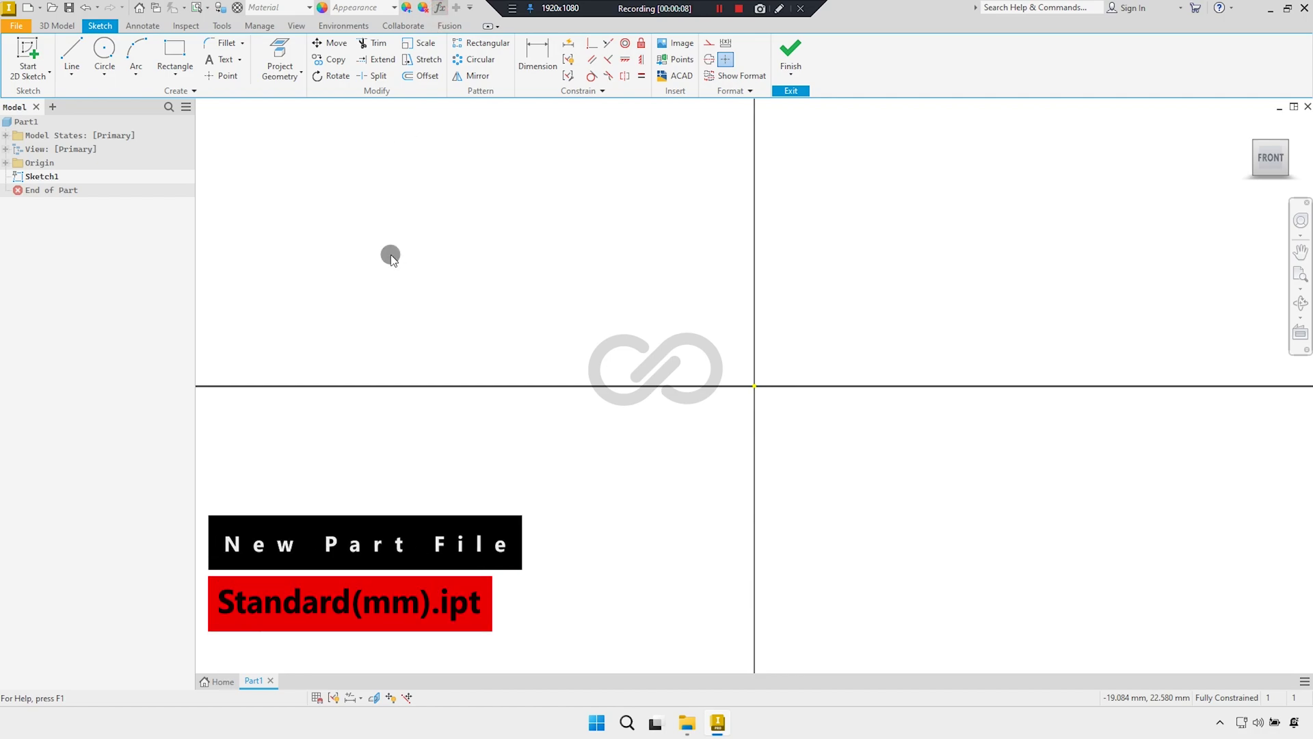
left_click(293, 333)
type("b")
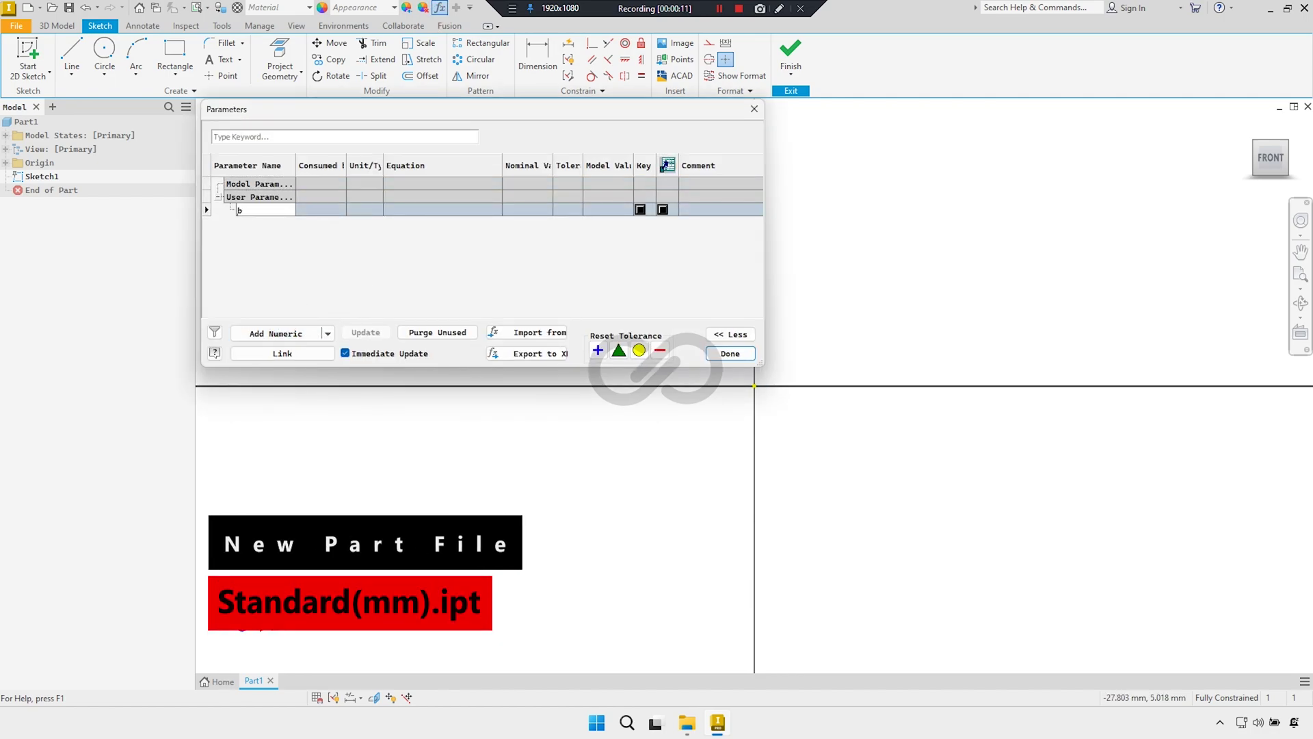
type("Dia")
left_click(403, 210)
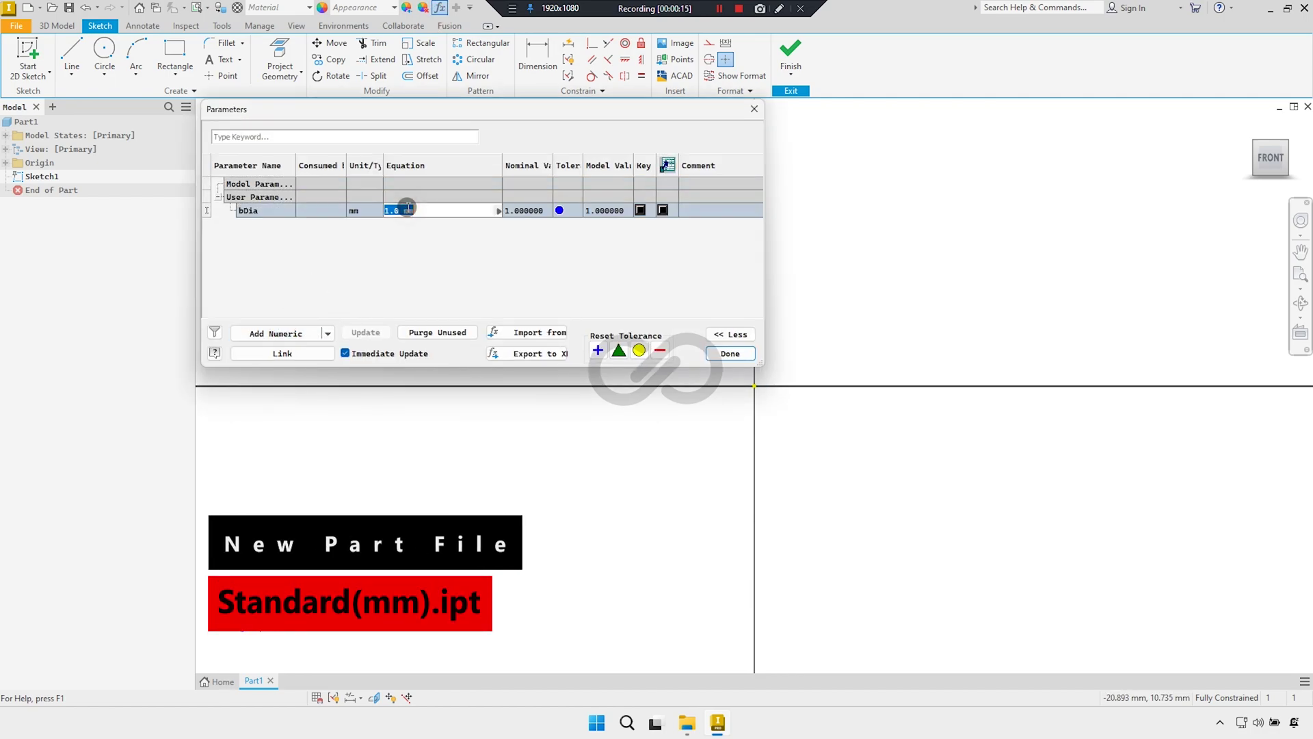
type("60")
key("Return")
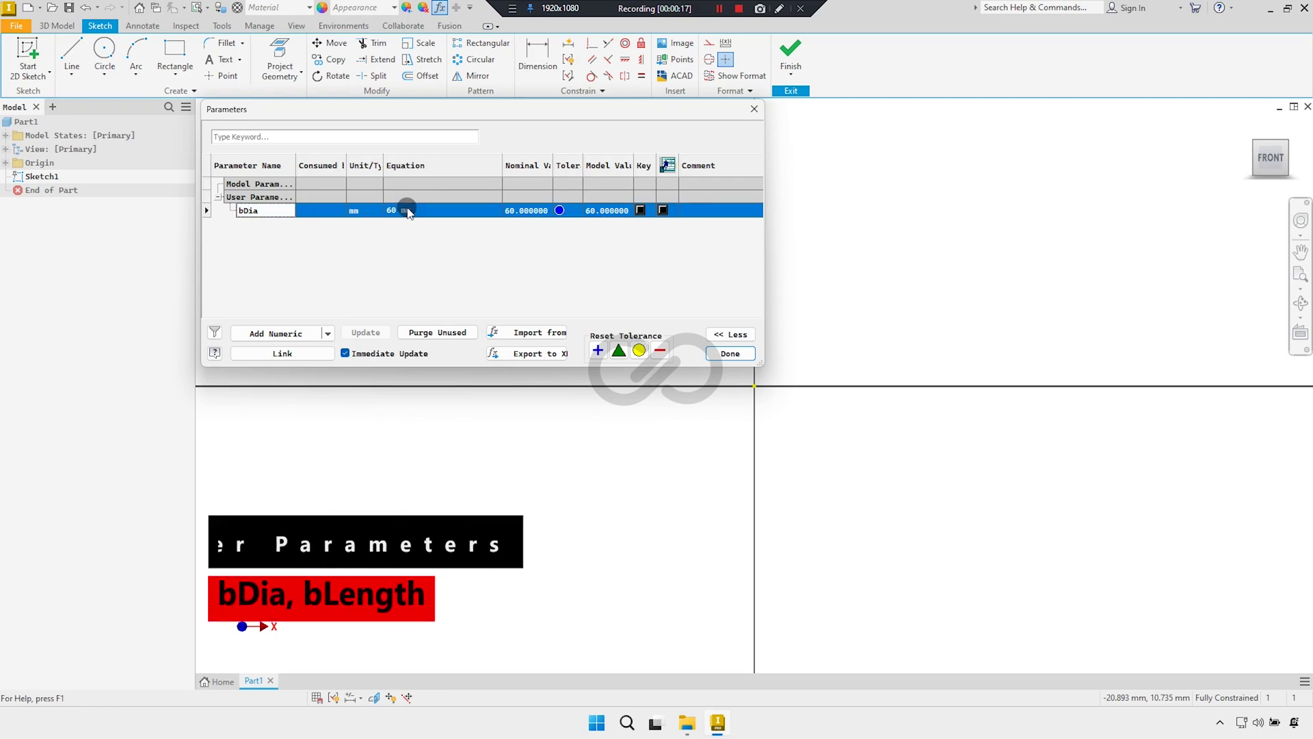
Add a second user parameter, bLength, set to 107.5 mm, and close the table
left_click(283, 333)
type("bLength")
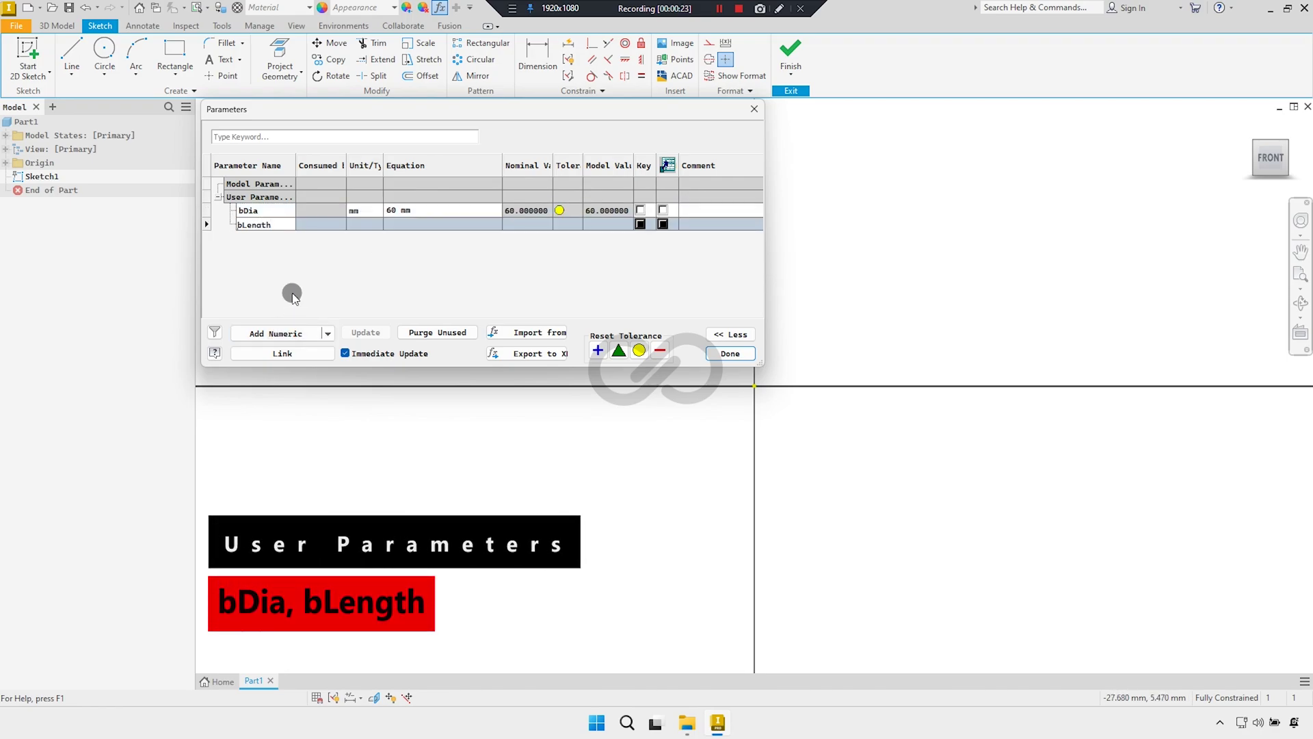
left_click(426, 225)
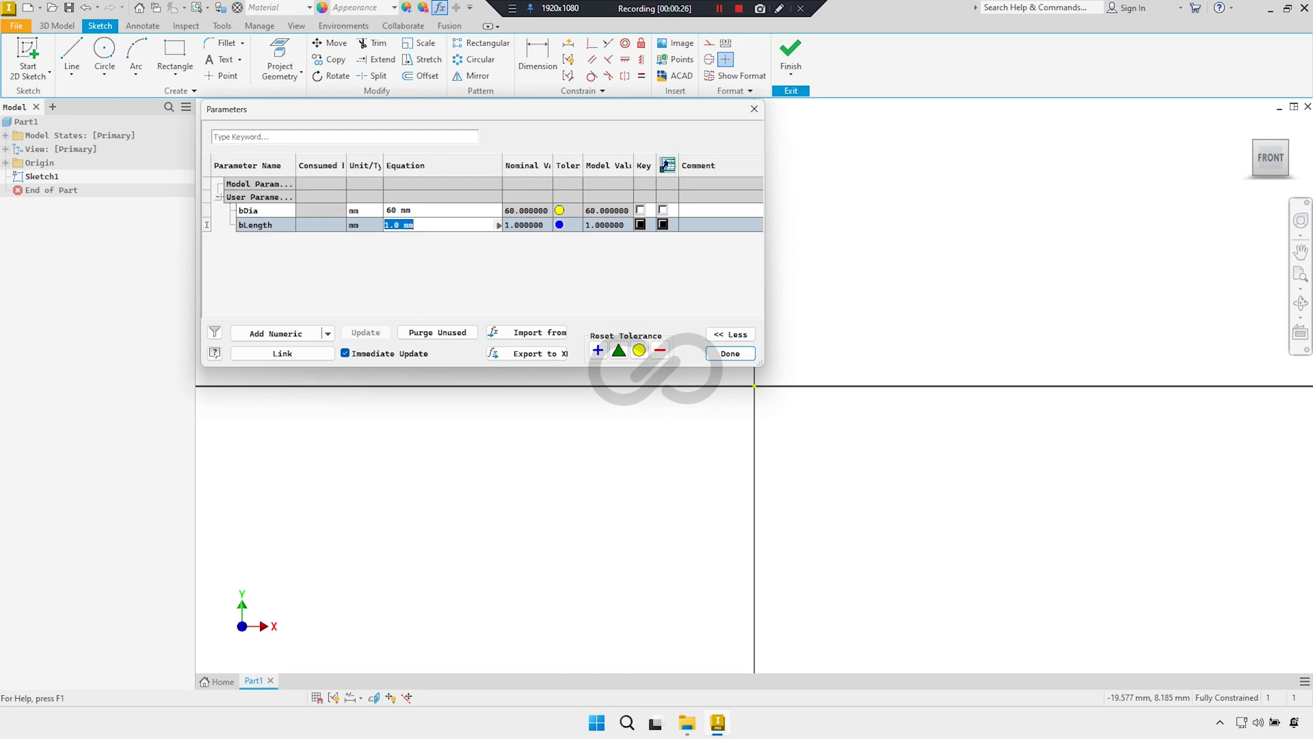
type("107.5")
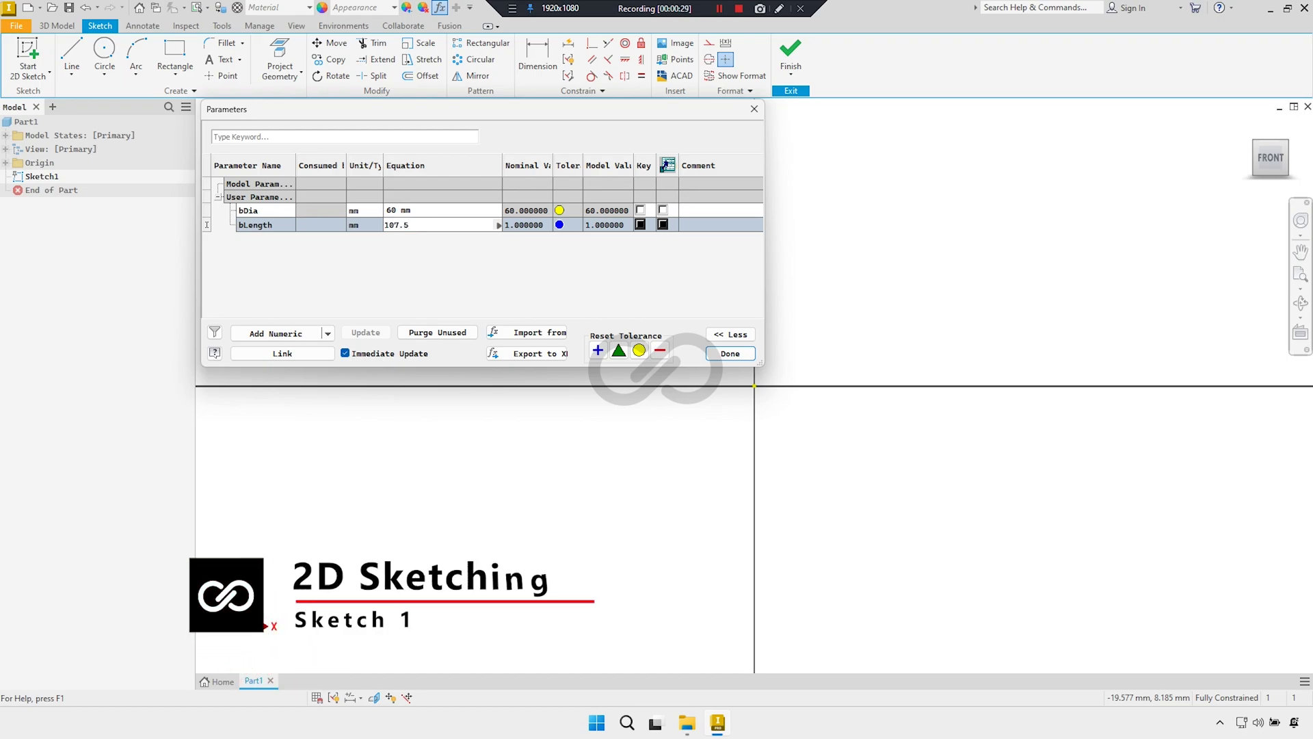
key("Return")
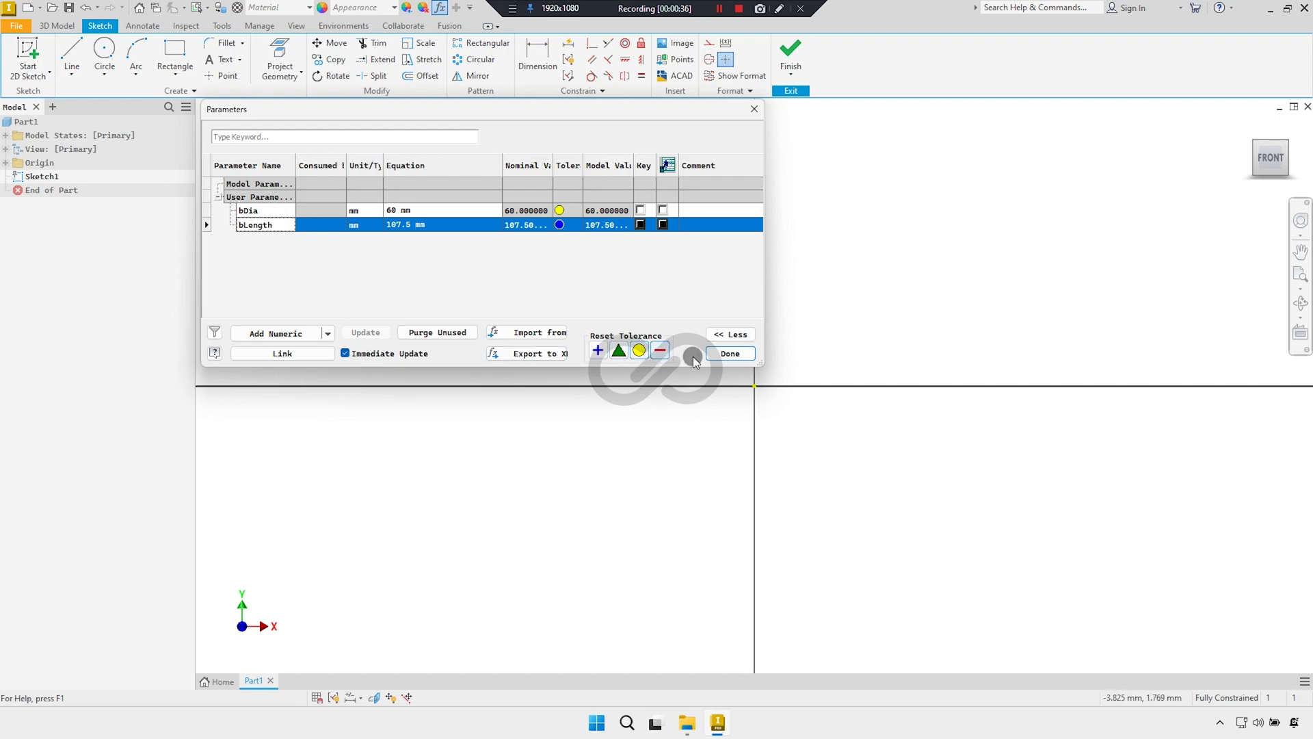
left_click(721, 354)
type("bDia")
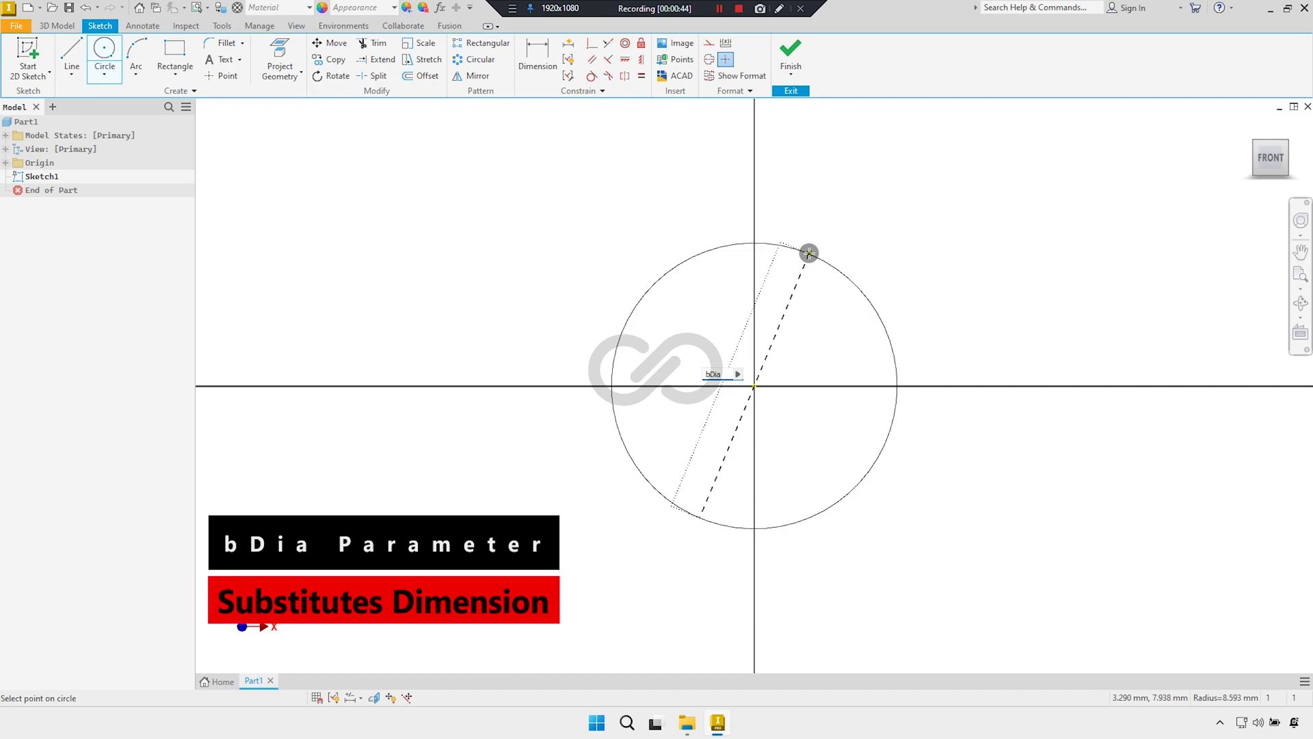
Commit the origin circle with its diameter driven by bDia (60 mm)
key("Return")
scroll(719, 317, "down", 3)
scroll(800, 305, "down", 2)
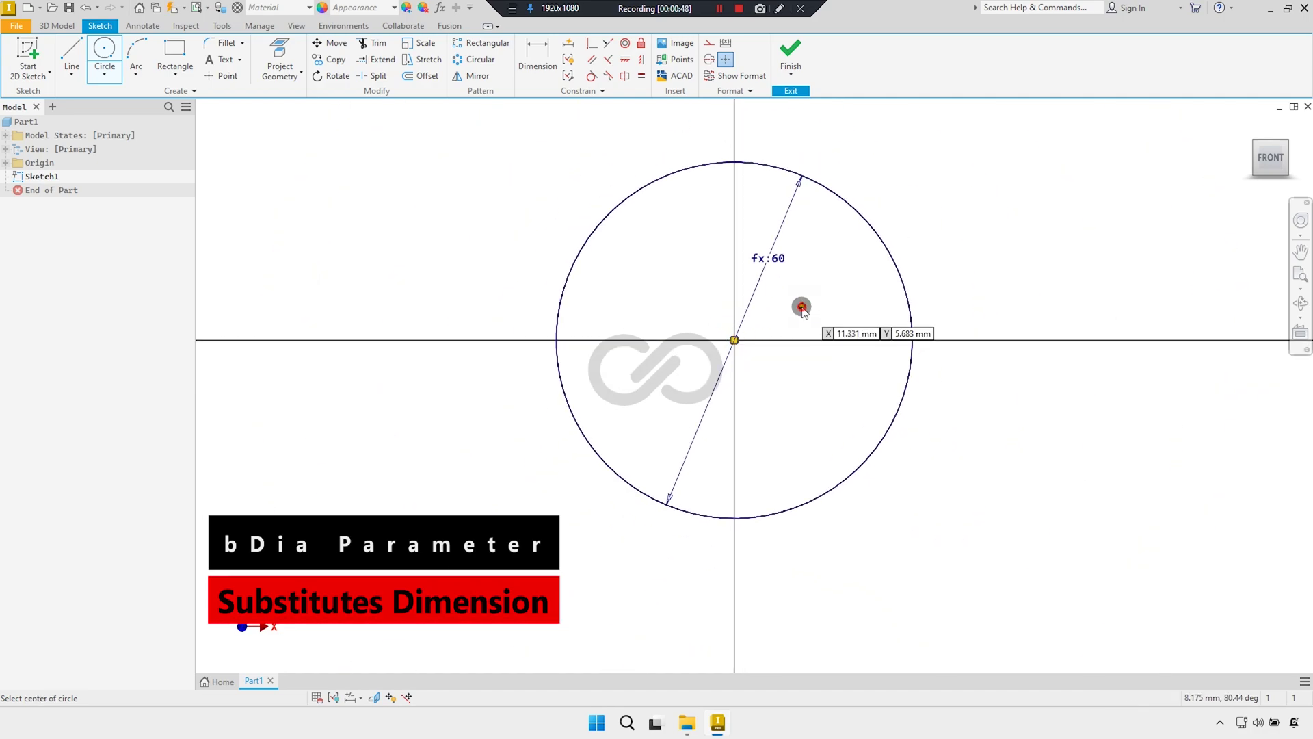
right_click(786, 307)
left_click(847, 306)
Move the fx:60 diameter dimension up and right, and finish the sketch in Home view
middle_click_drag(786, 307, 684, 322)
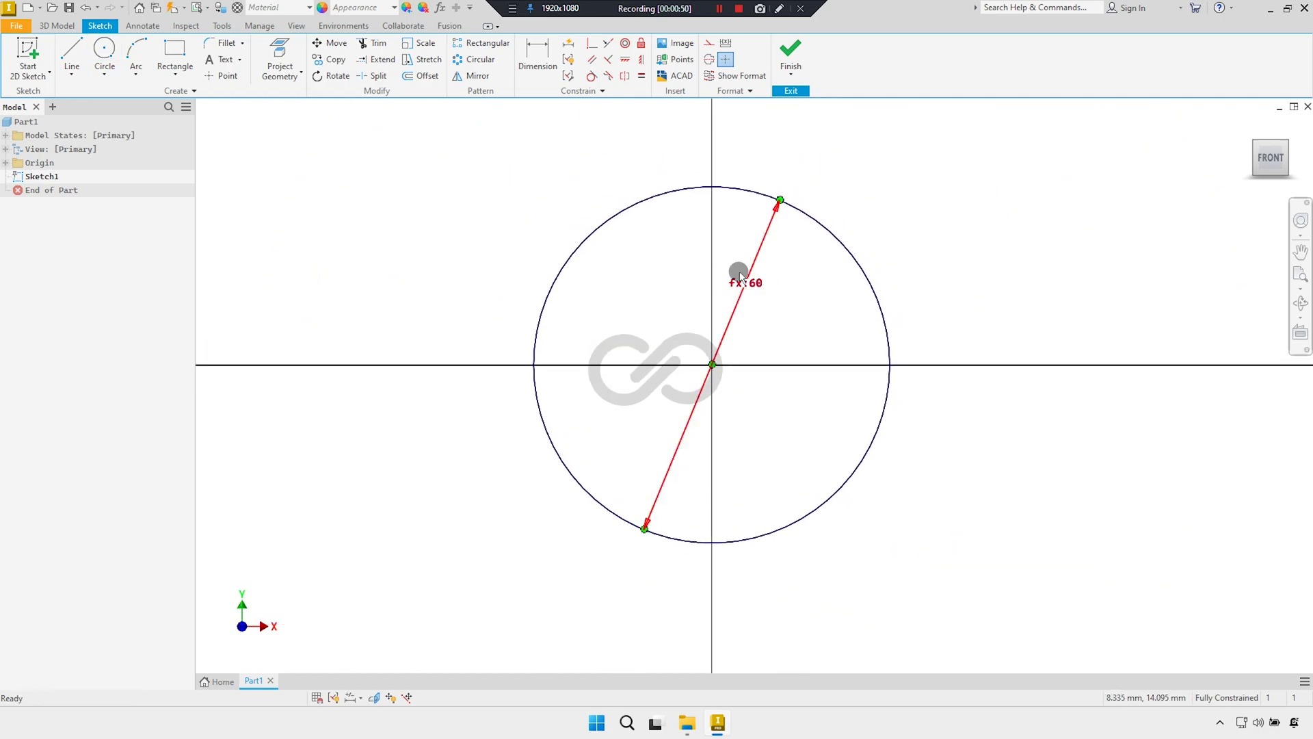
left_click_drag(758, 290, 902, 214)
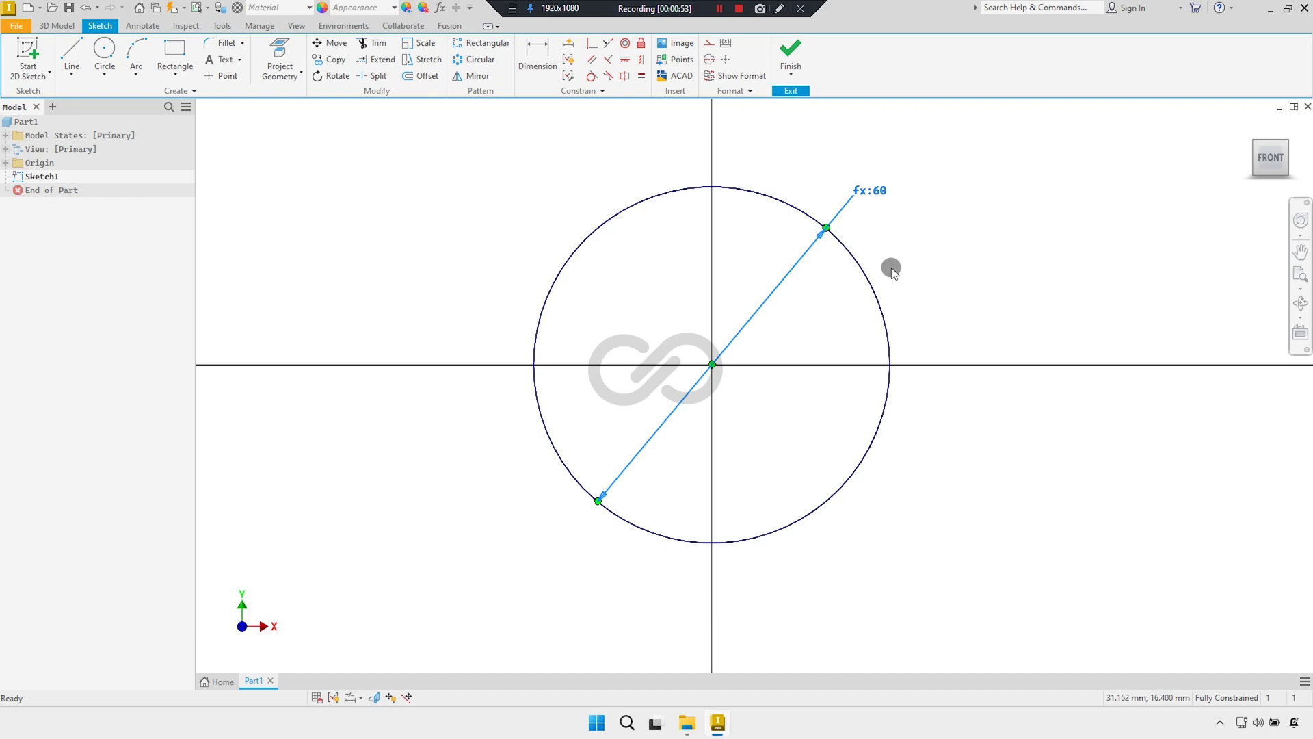
left_click(791, 51)
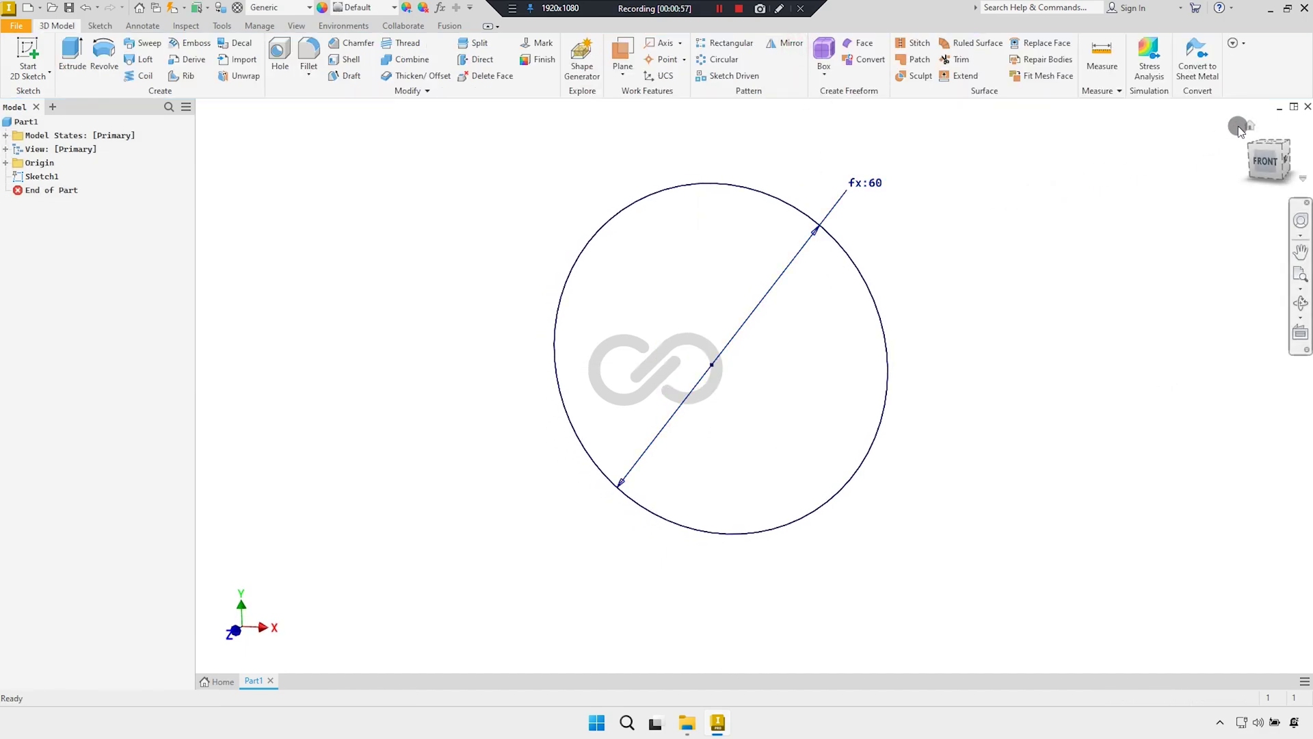
left_click(1241, 128)
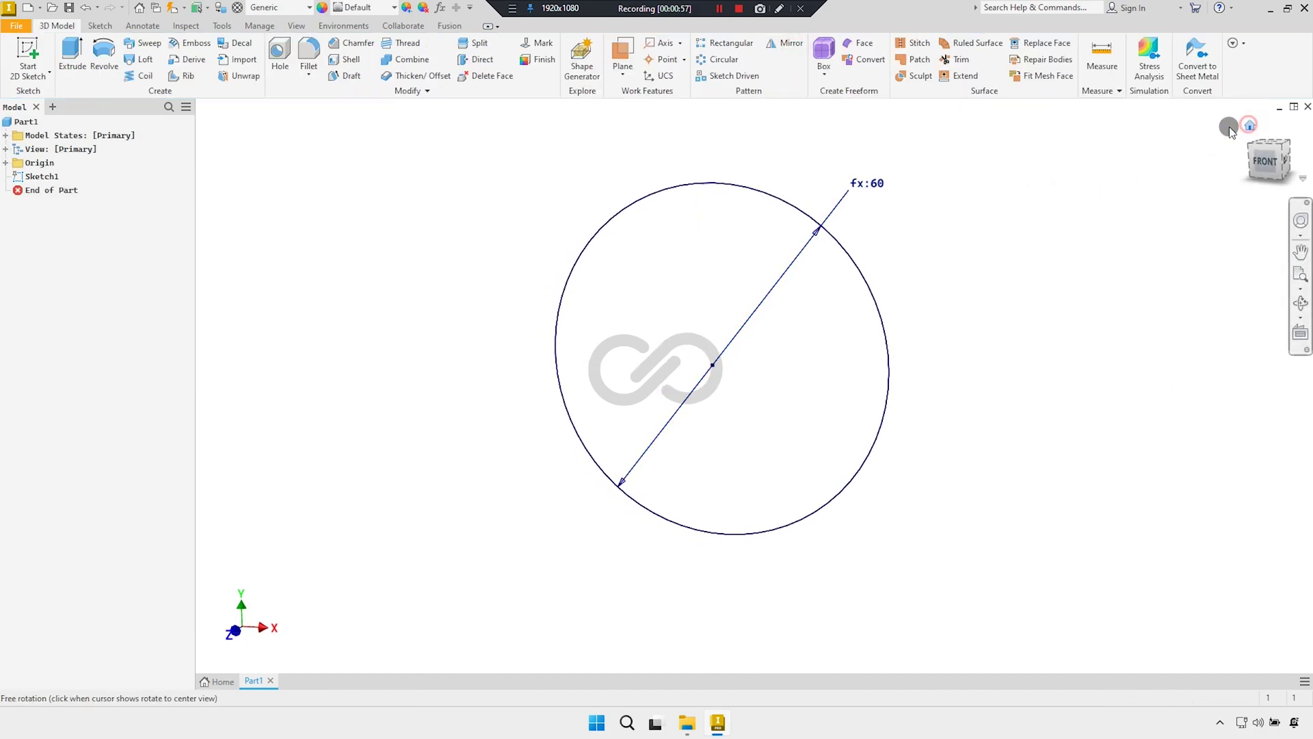
Extrude the circle symmetrically with distance bLength to create the cylinder Extrusion1
left_click(73, 54)
left_click(332, 245)
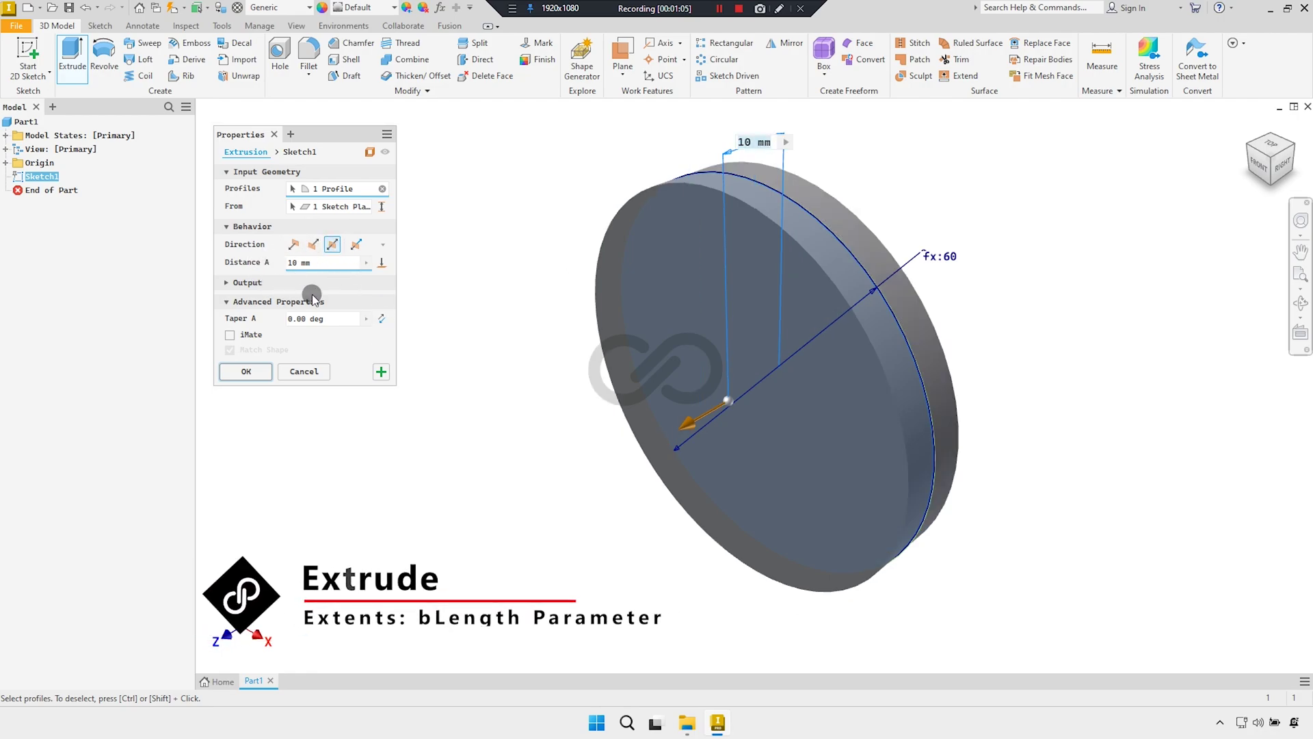
left_click(367, 263)
left_click(425, 313)
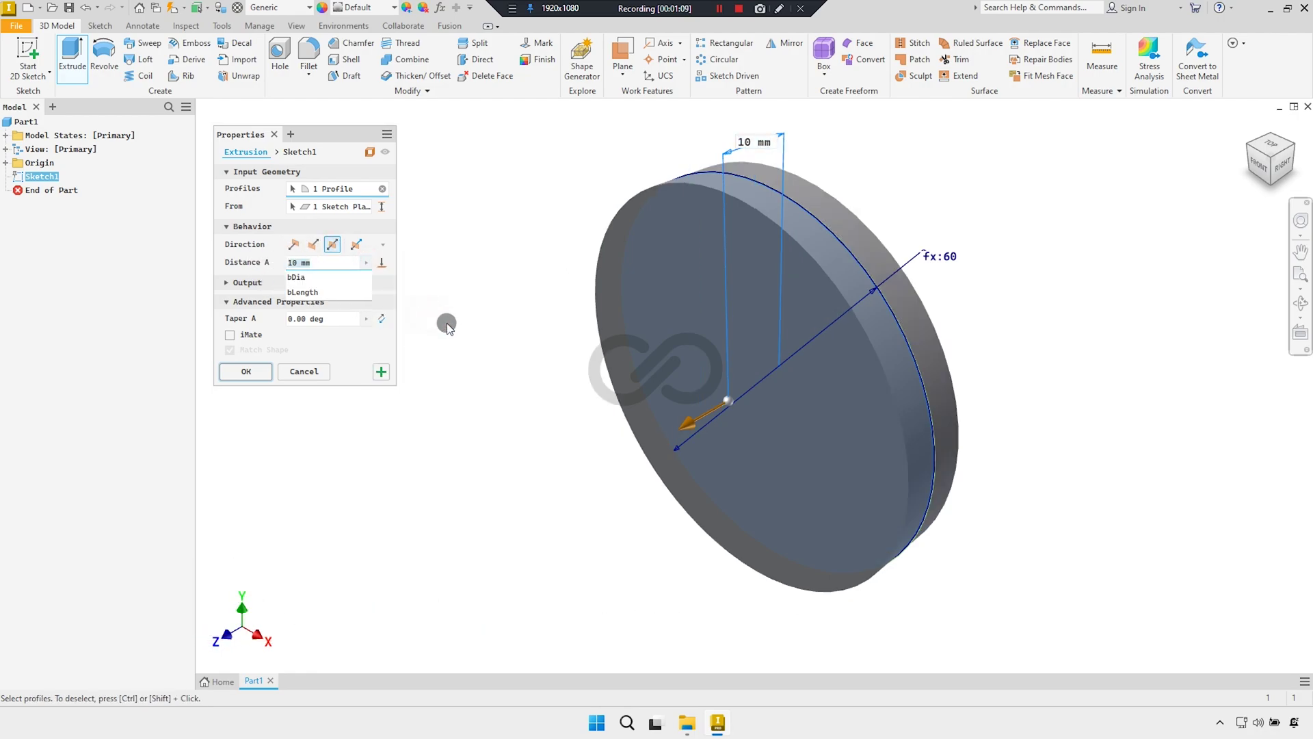
left_click(327, 293)
scroll(742, 287, "up", 2)
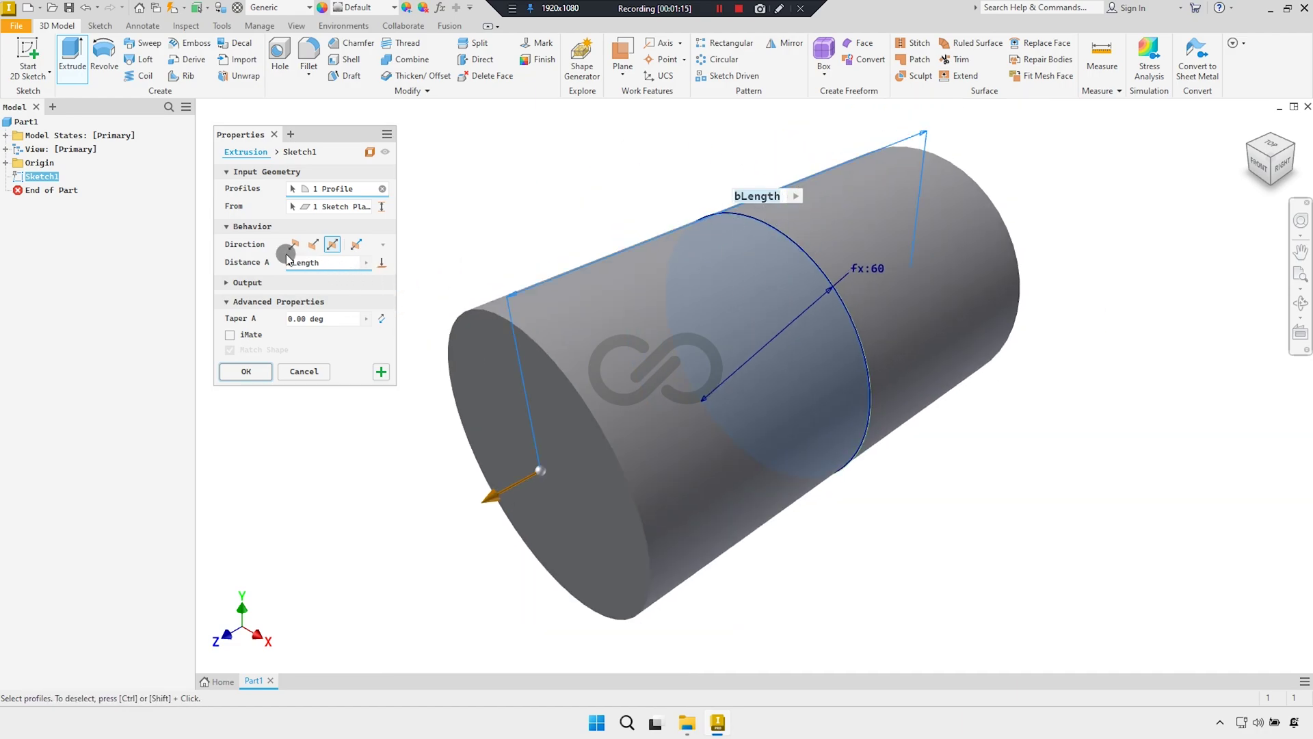
left_click(244, 372)
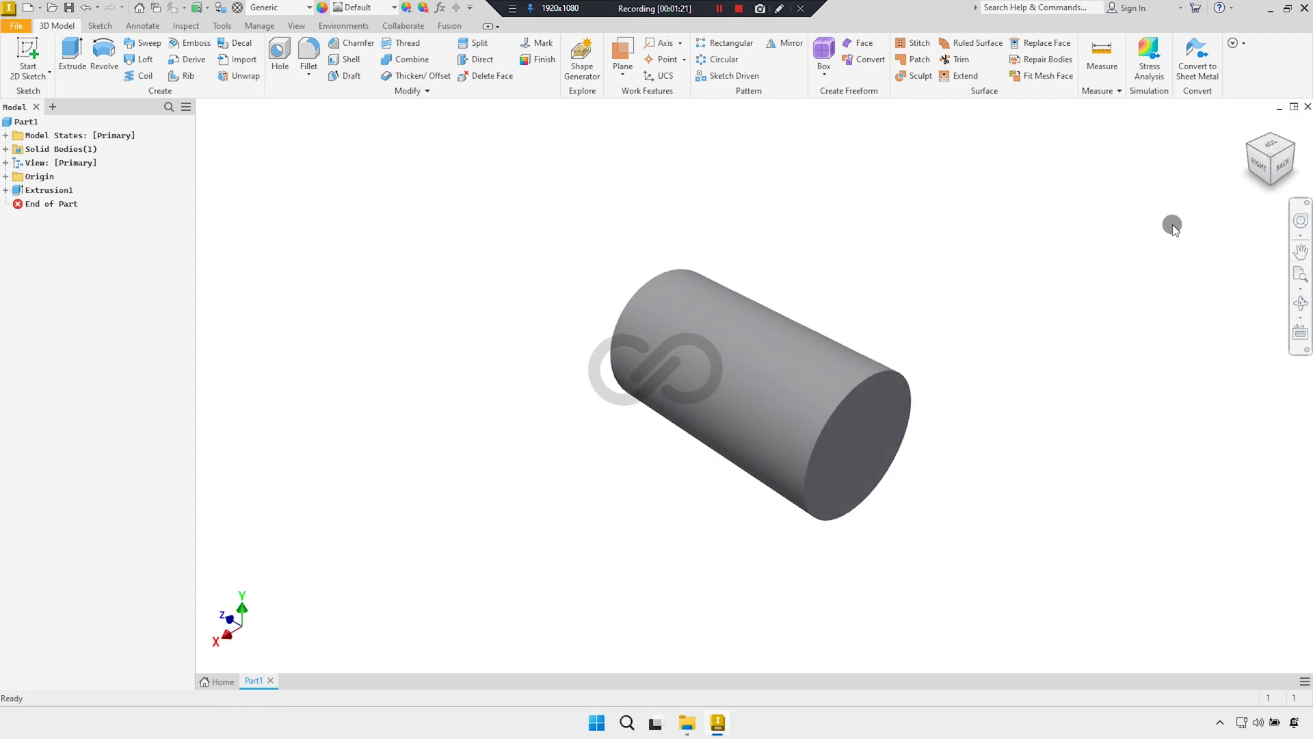
Turn the view toward the cylinder's other end and select its end face
left_click(1265, 164)
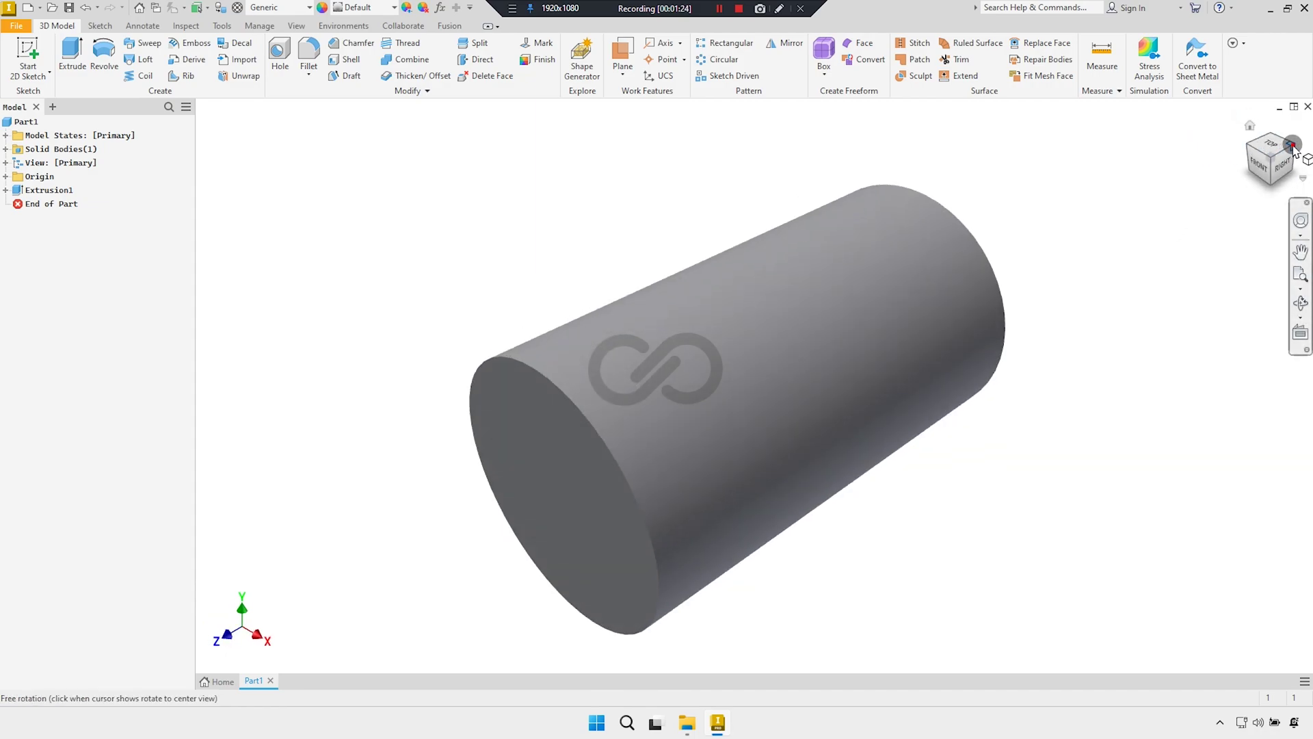
left_click(1293, 145)
left_click(1036, 461)
Start a sketch on the cylinder's end face and project its circular edge
key("Page_Up")
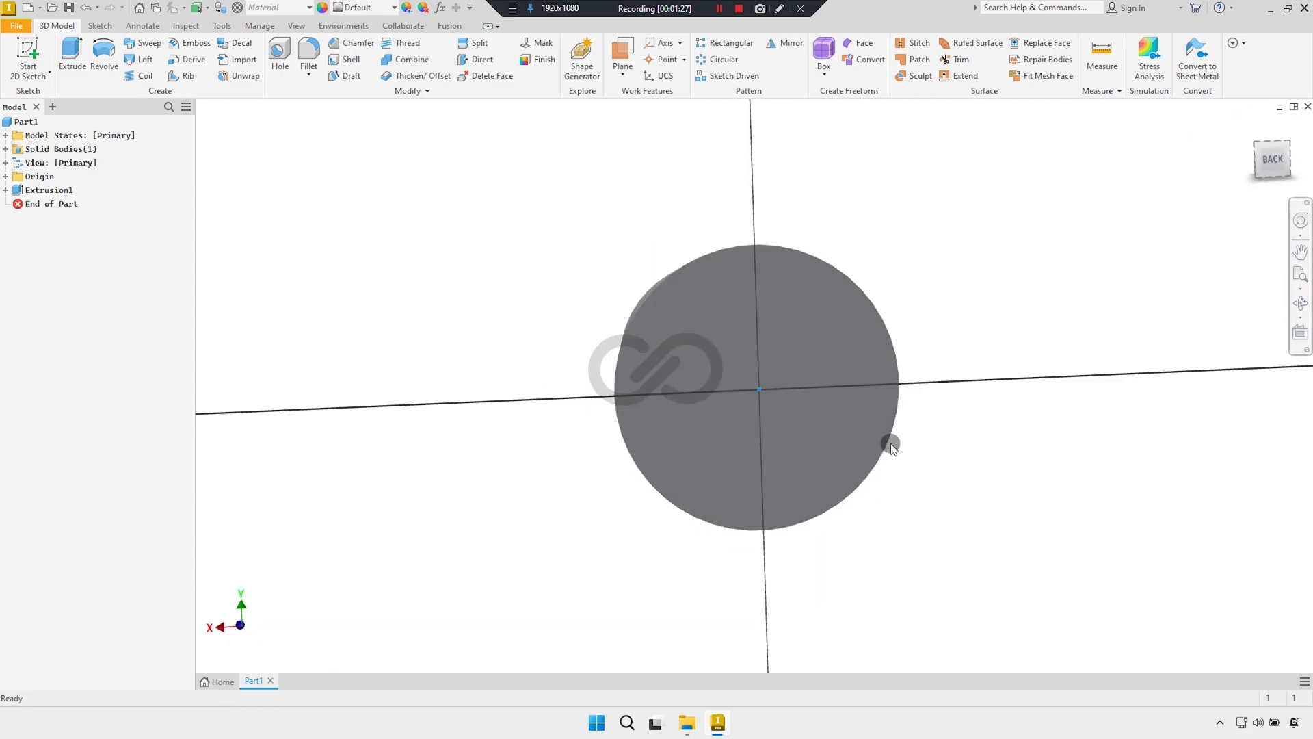
key("s")
scroll(824, 419, "up", 2)
middle_click_drag(800, 412, 771, 440)
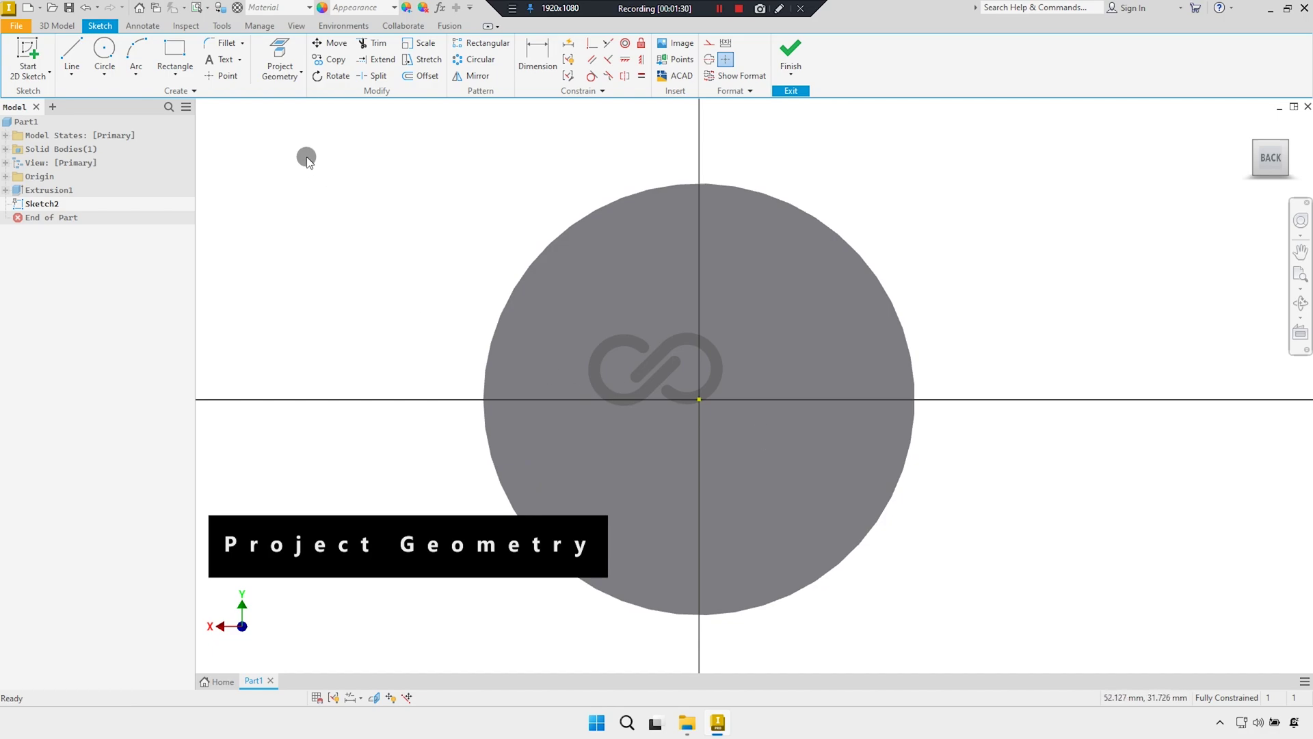
left_click(575, 217)
right_click(455, 196)
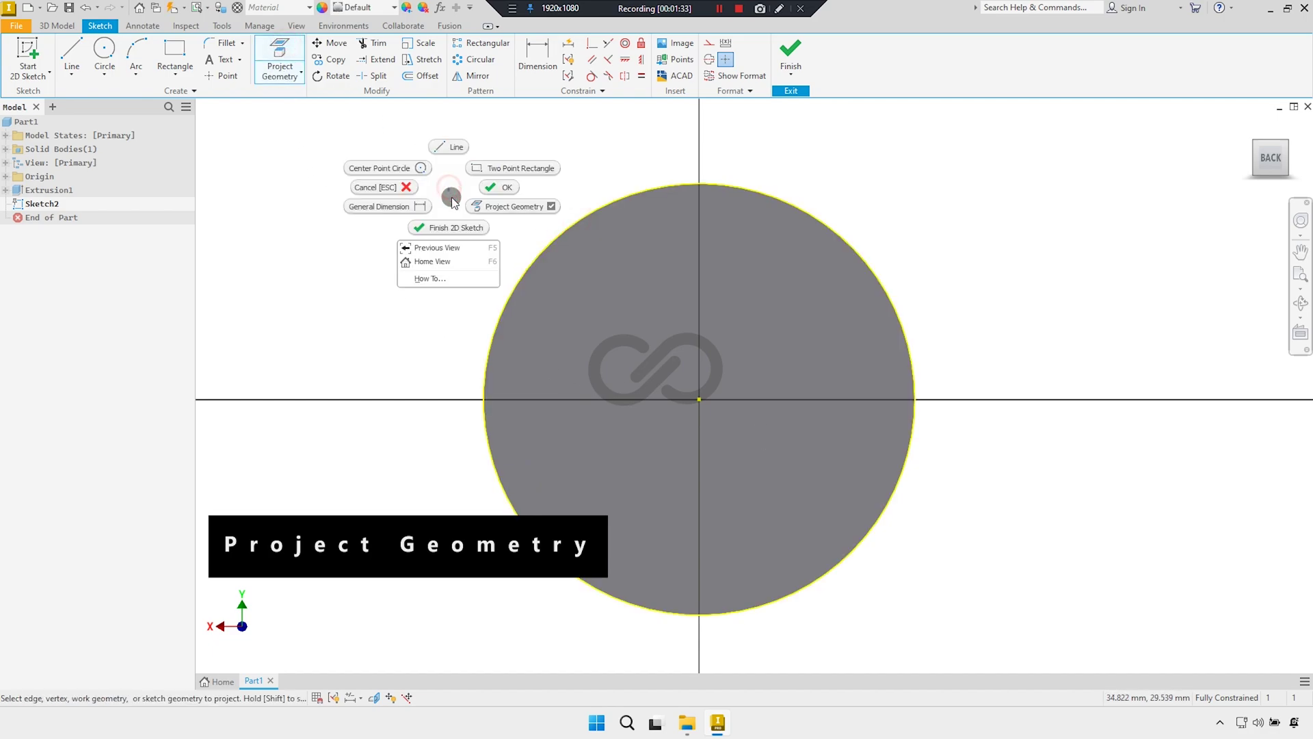
left_click(497, 185)
Offset the projected circle outward by 30 mm
scroll(438, 240, "down", 1)
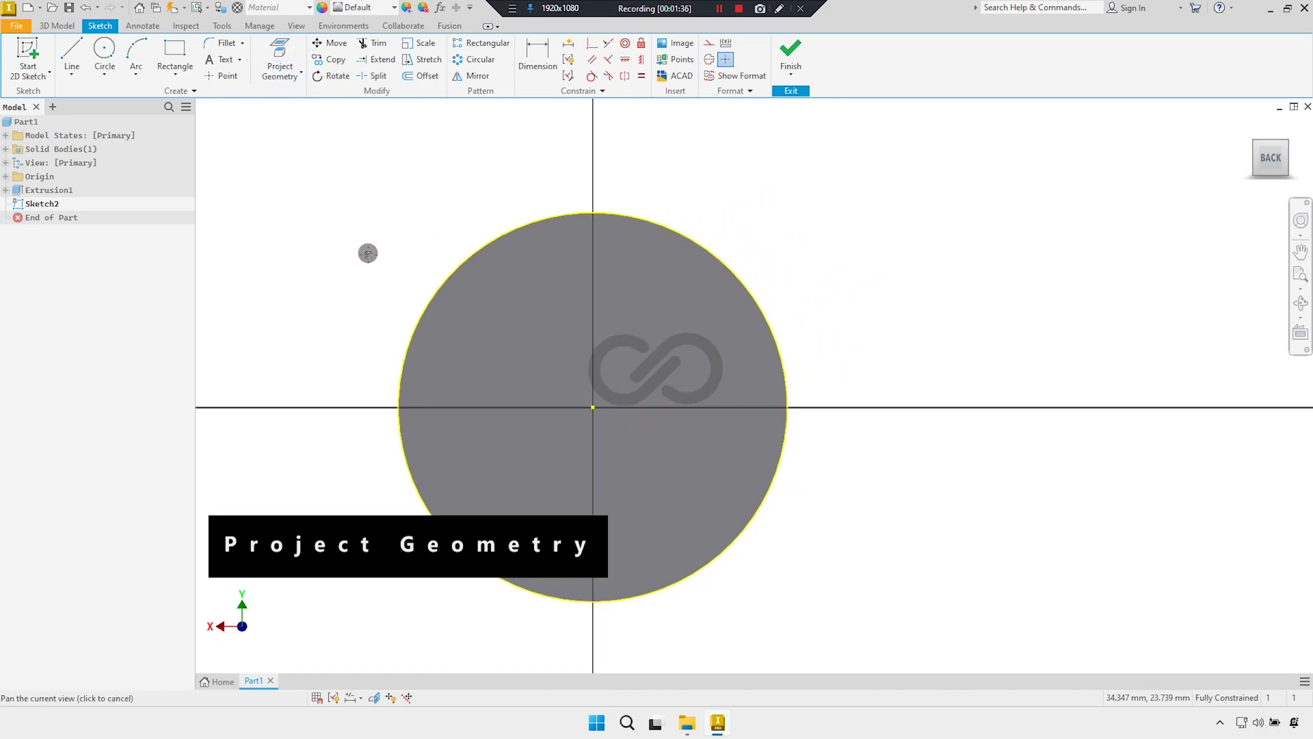
scroll(394, 284, "up", 1)
middle_click_drag(395, 284, 386, 256)
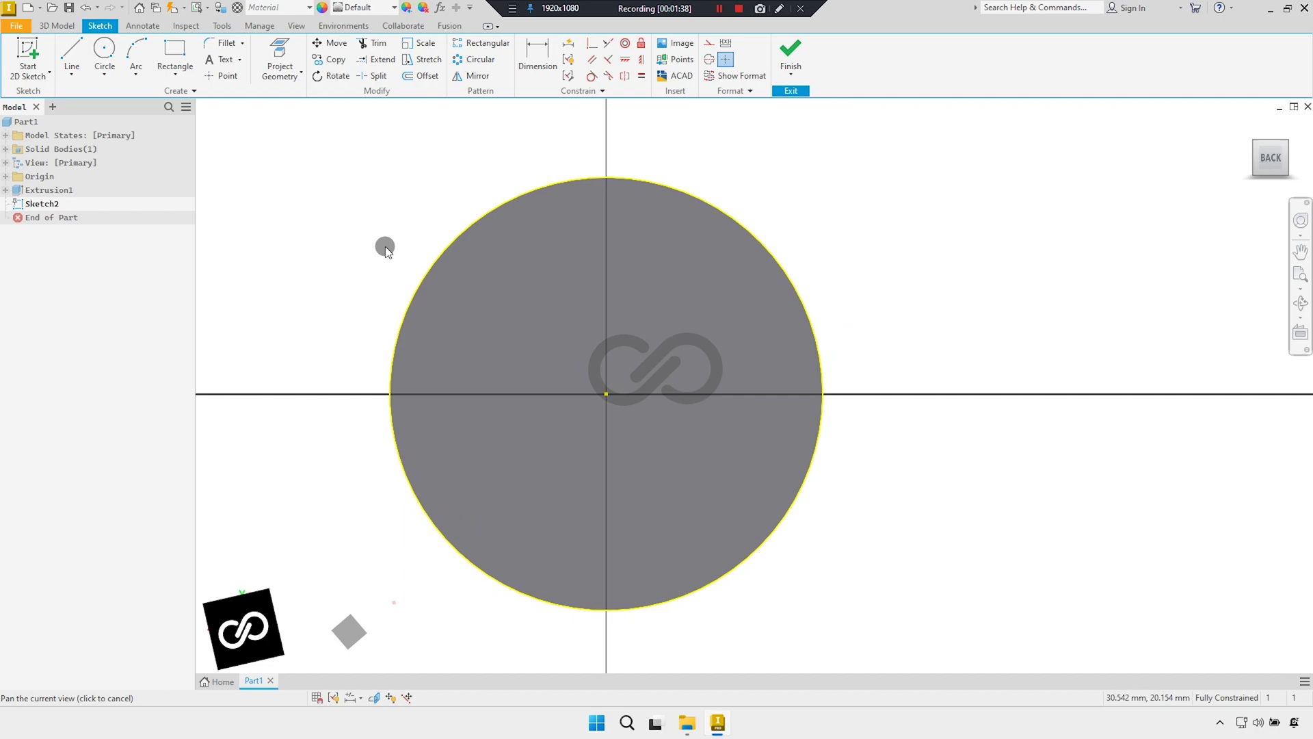
left_click(420, 76)
left_click(475, 216)
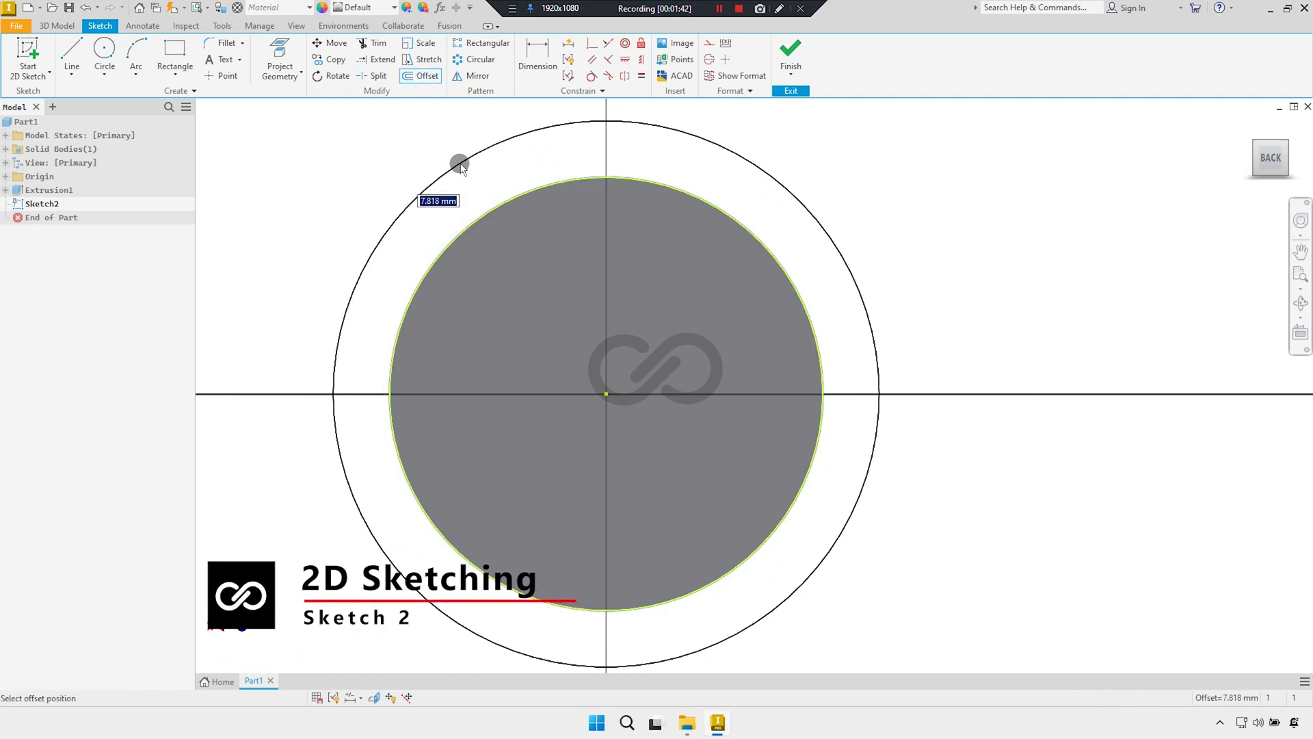
type("30")
key("Return")
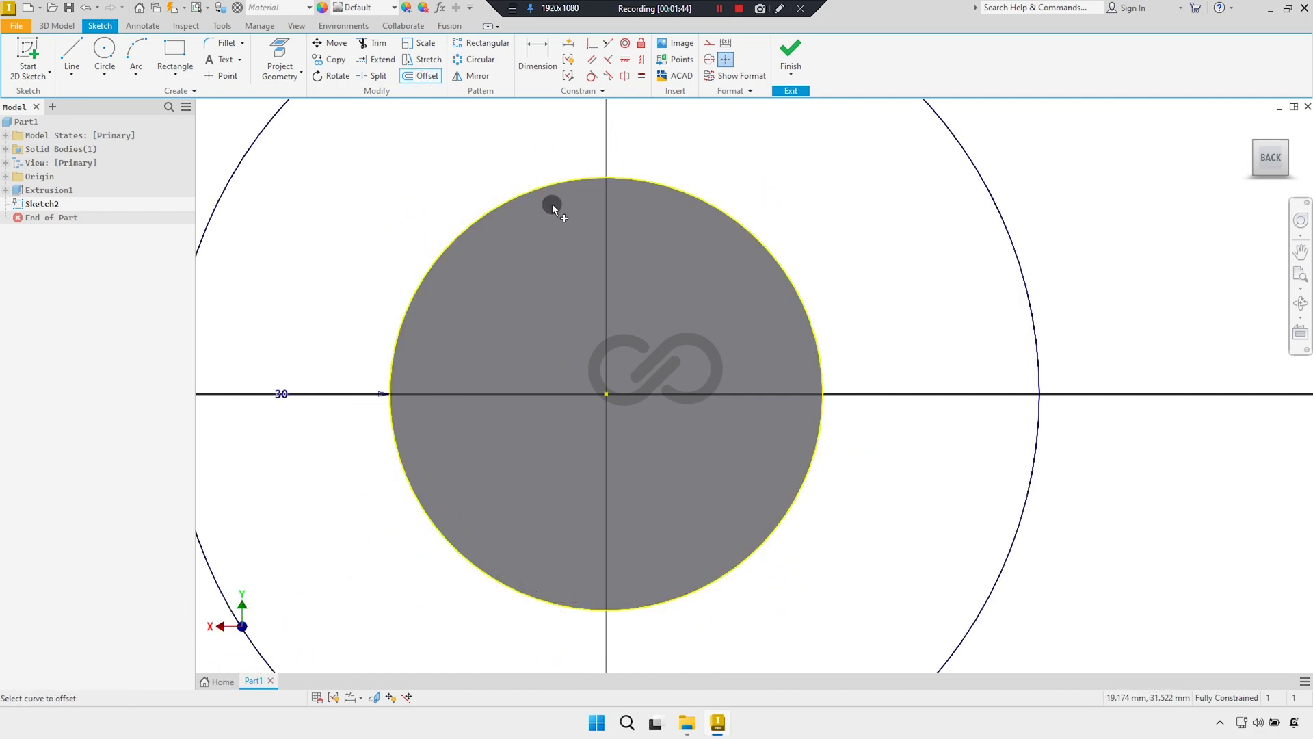
scroll(582, 232, "down", 3)
right_click(944, 243)
left_click(974, 243)
Reposition the 30 dimension and convert both circles to construction geometry
left_click_drag(877, 259, 925, 277)
left_click(550, 361)
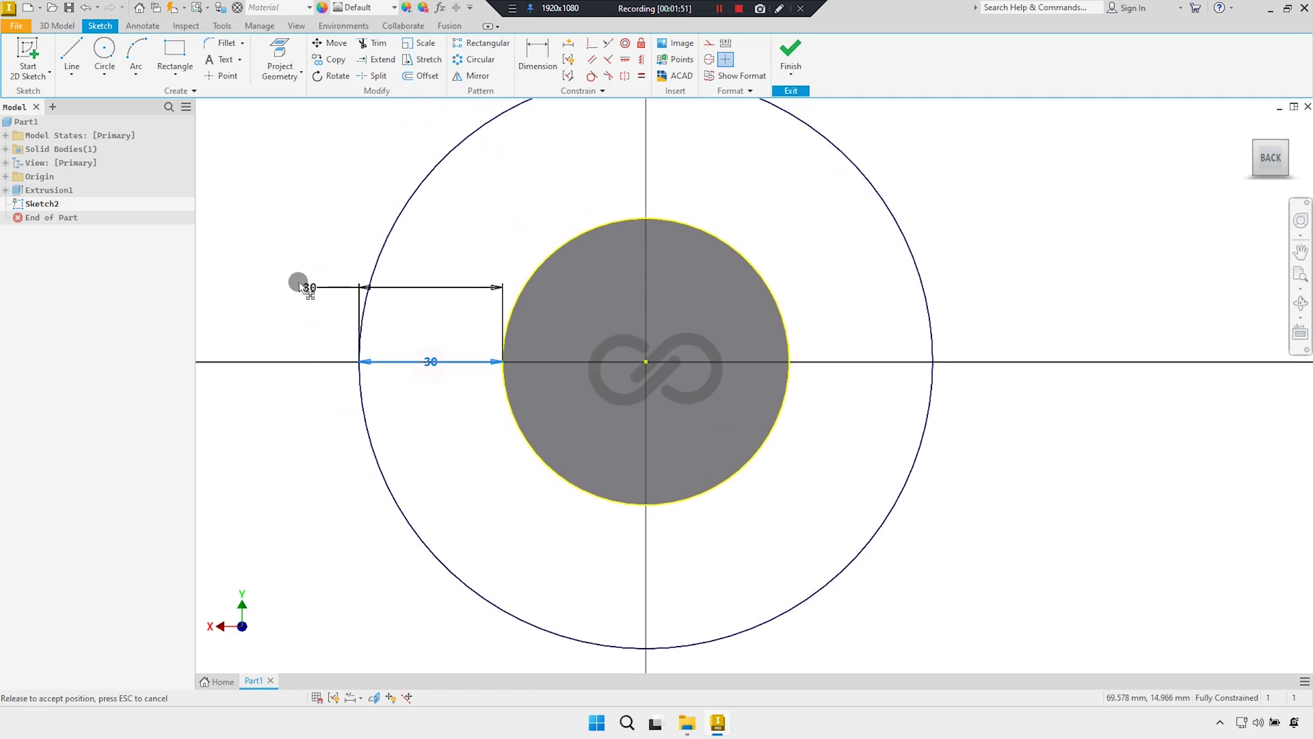
left_click_drag(299, 283, 288, 279)
left_click_drag(574, 425, 320, 375)
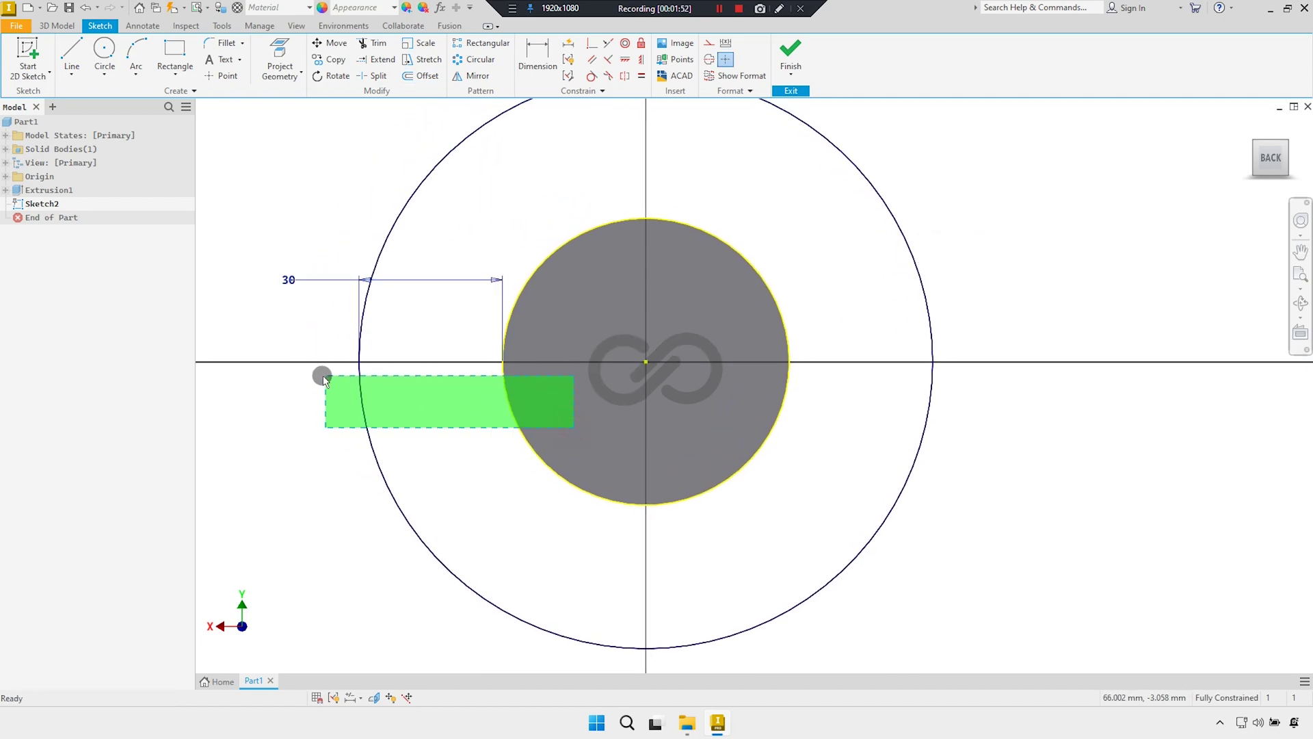
left_click(710, 46)
left_click_drag(812, 226, 802, 265)
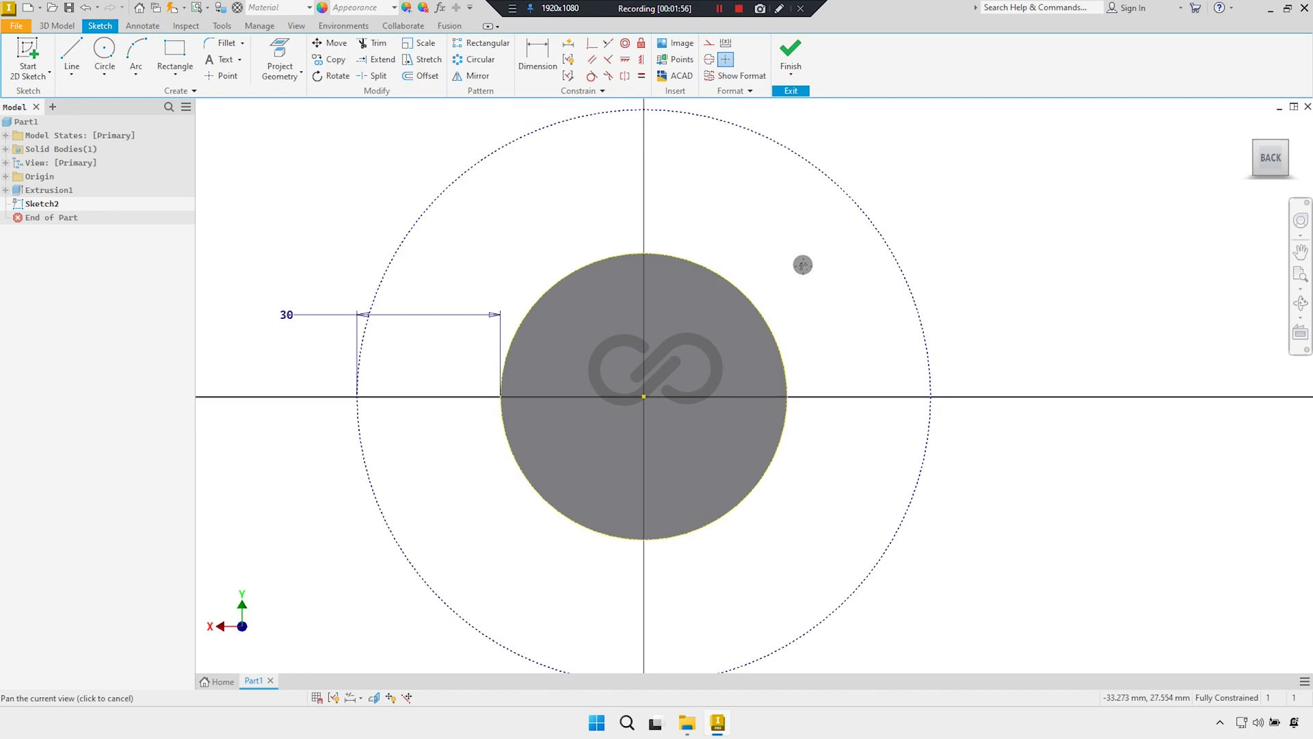
Draw a six-sided polygon centred on the circle centre with a corner on the dotted circle
left_click(186, 77)
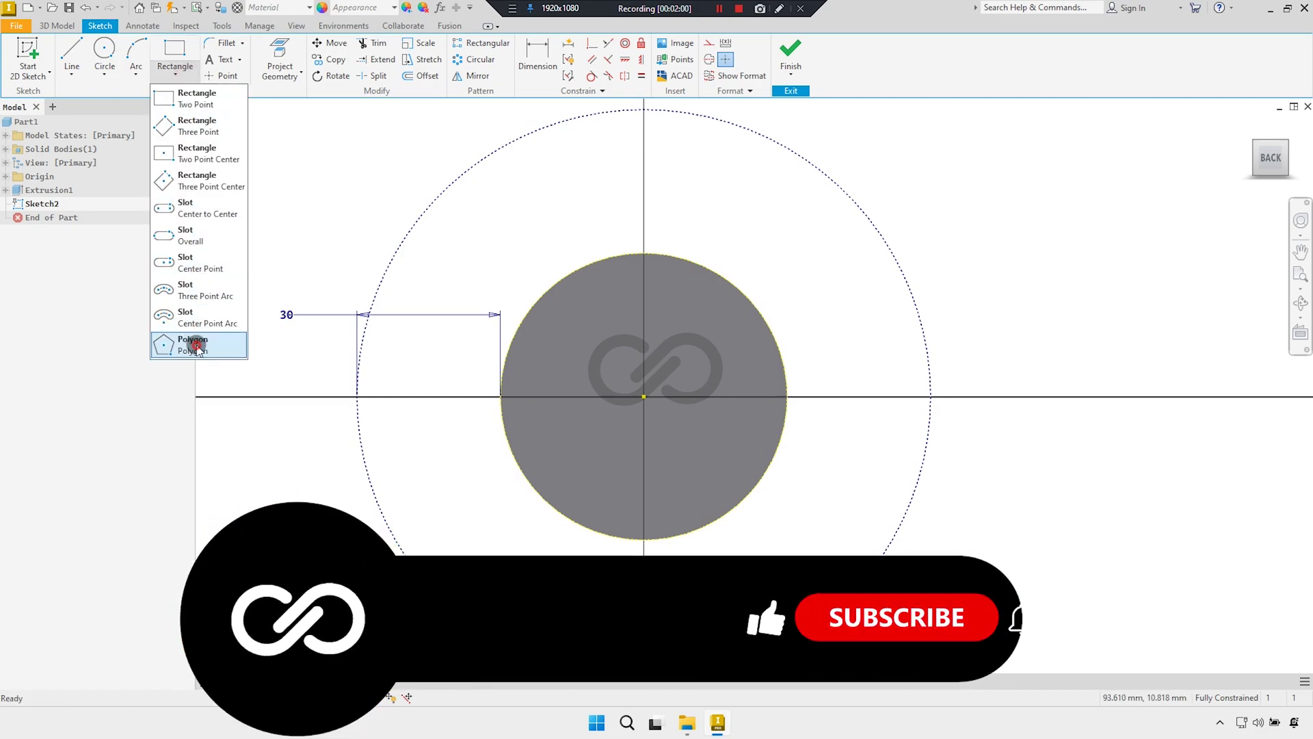
left_click(182, 340)
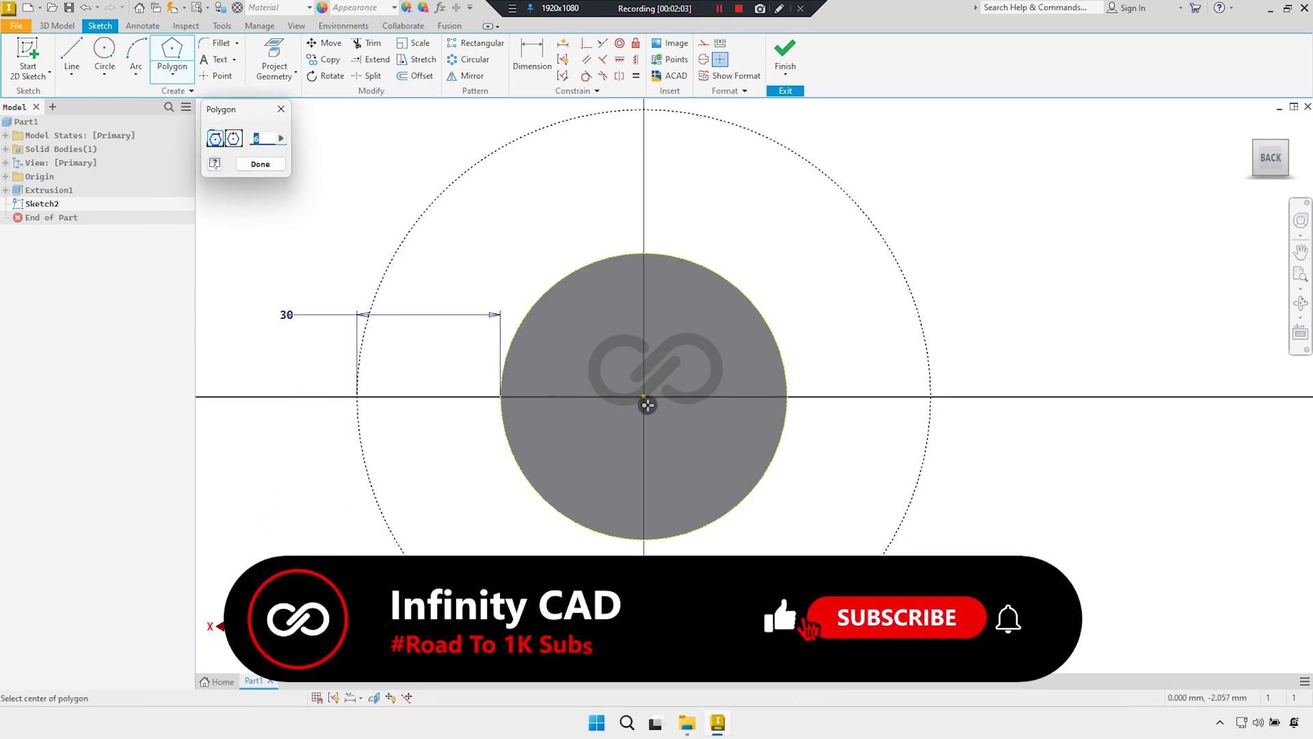
left_click(643, 397)
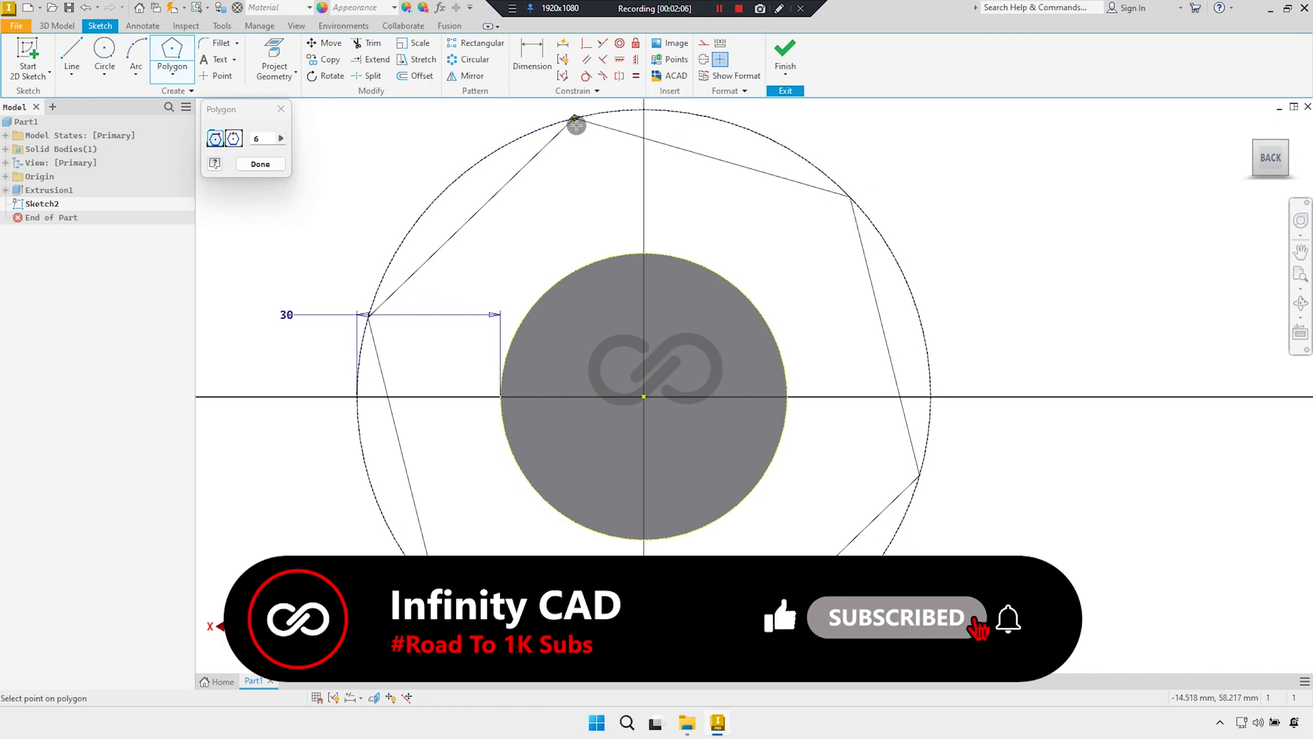
left_click(578, 146)
right_click(581, 173)
left_click(630, 177)
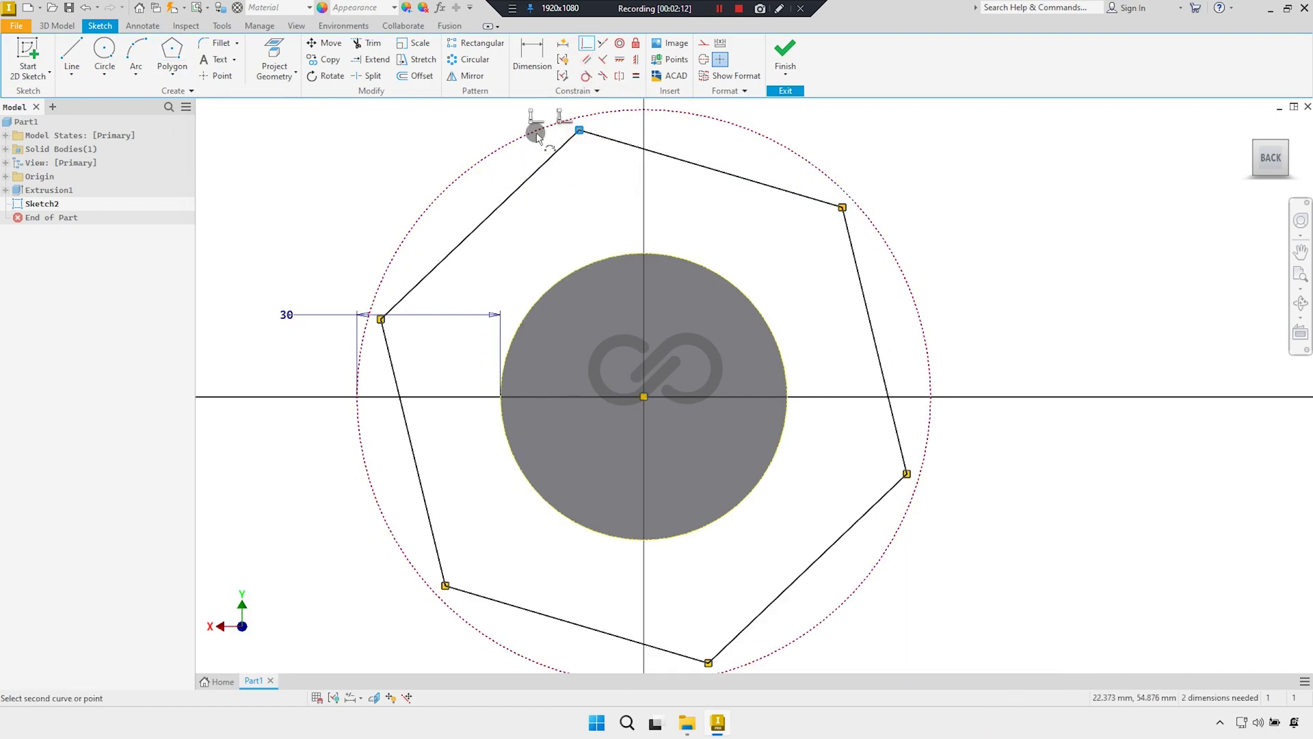
Constrain a corner onto the dotted circle and the top edge midpoint vertical to the centre, then finish
left_click(536, 134)
right_click(562, 172)
left_click(608, 169)
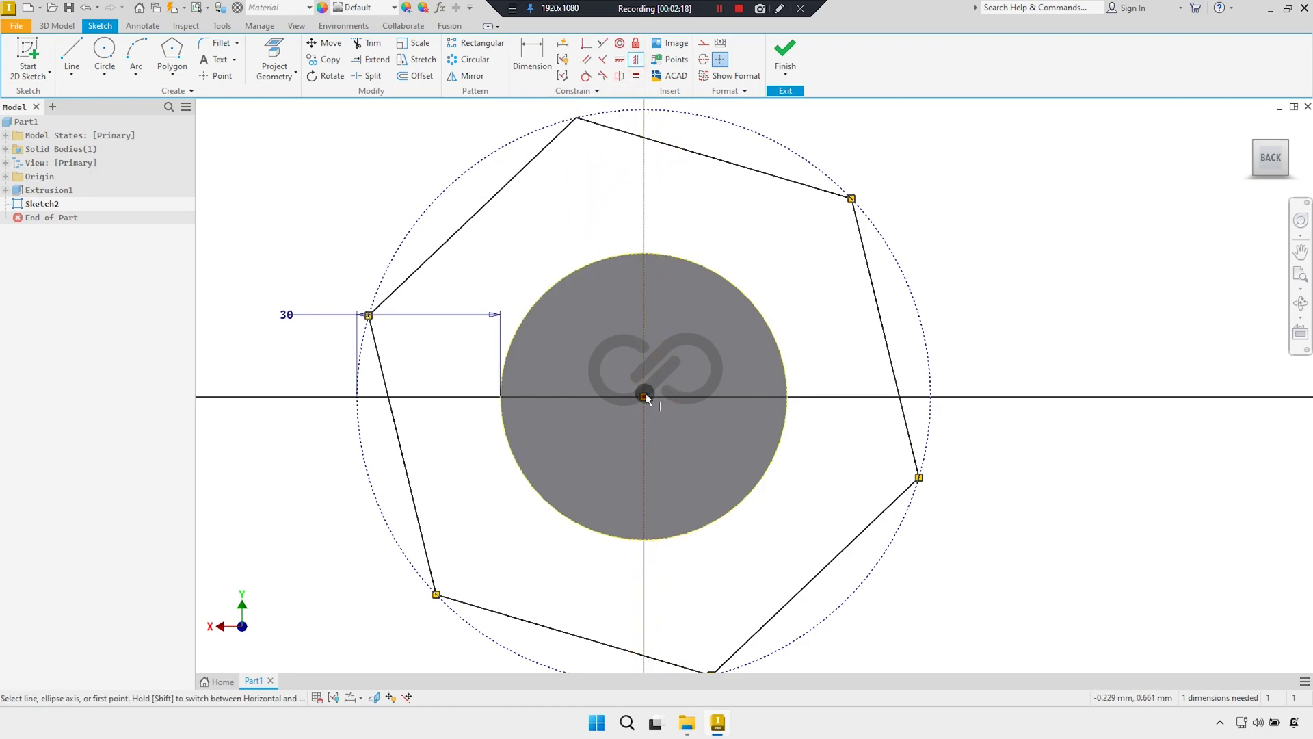
left_click(713, 158)
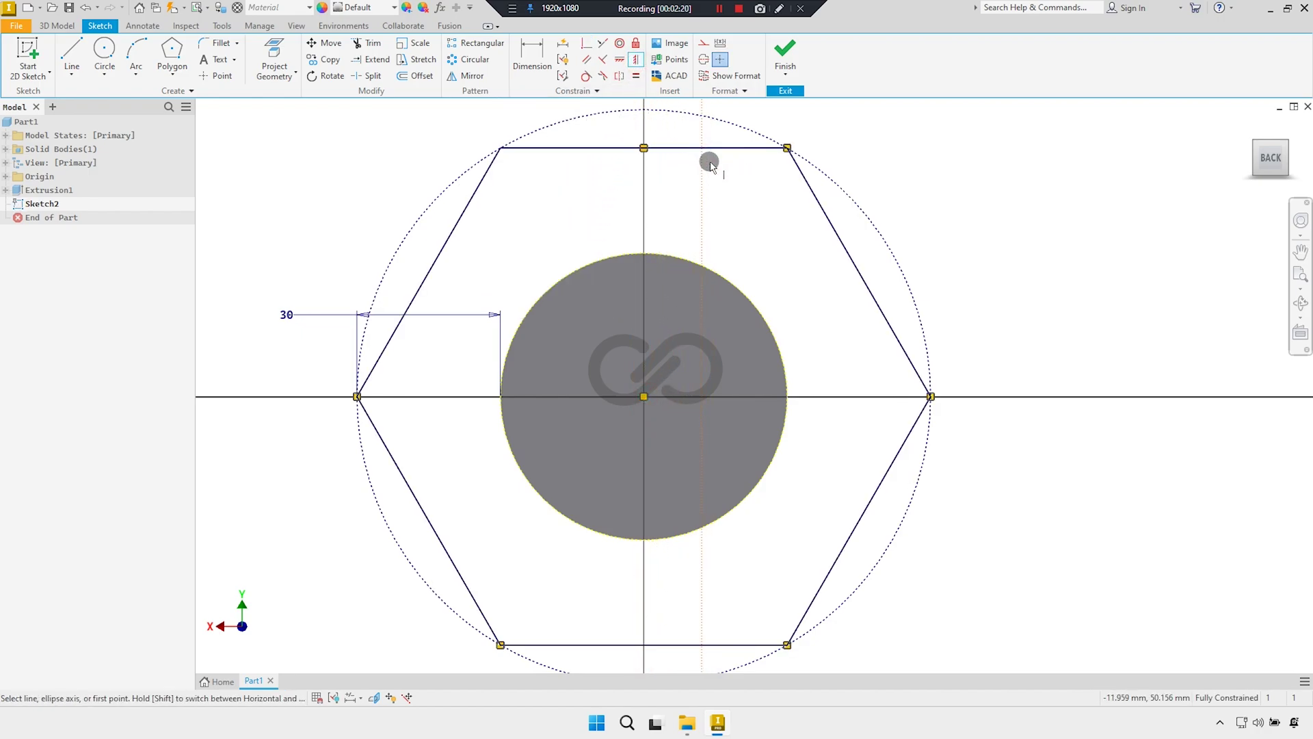
right_click(871, 161)
left_click(889, 142)
mouse_move(739, 205)
middle_mouse_down()
mouse_move(742, 246)
mouse_move(711, 215)
mouse_move(581, 315)
mouse_move(565, 294)
mouse_move(557, 305)
mouse_move(564, 295)
middle_mouse_up()
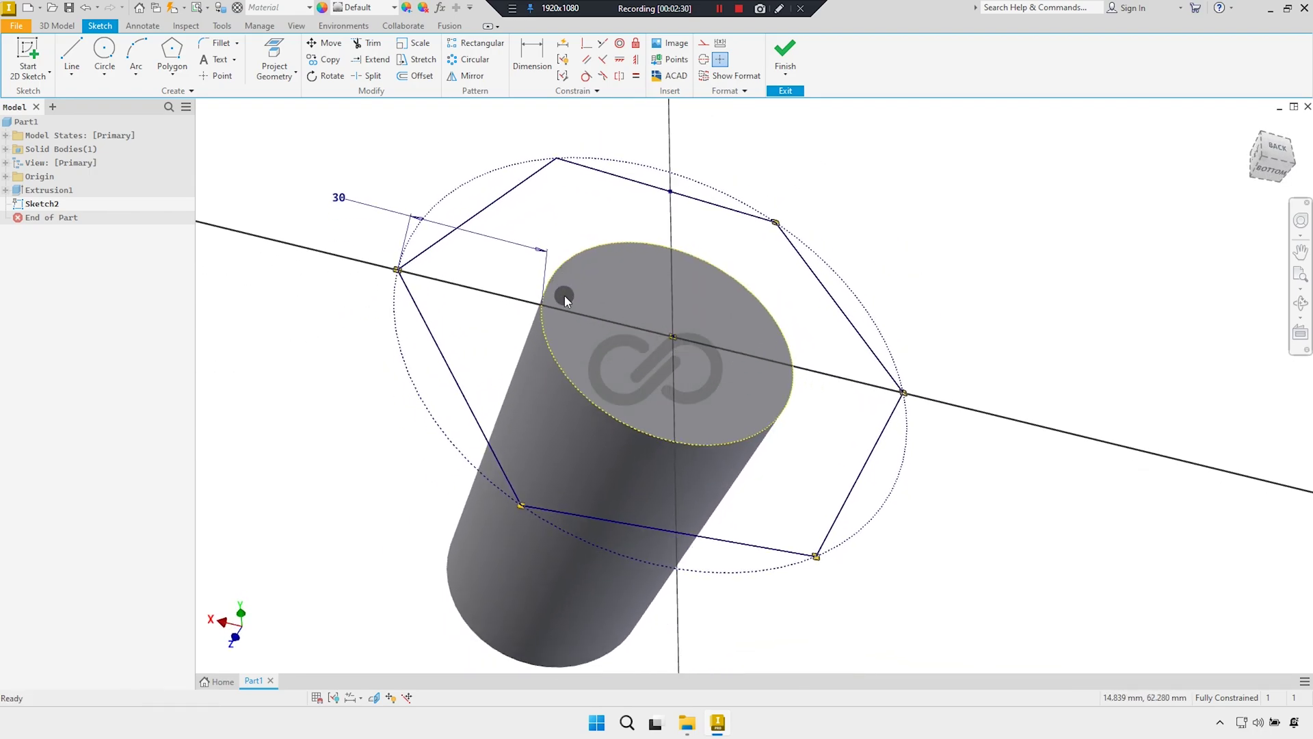
left_click(787, 48)
Extrude the hexagon profile 35 mm to form the hex head, Extrusion2
left_click(72, 54)
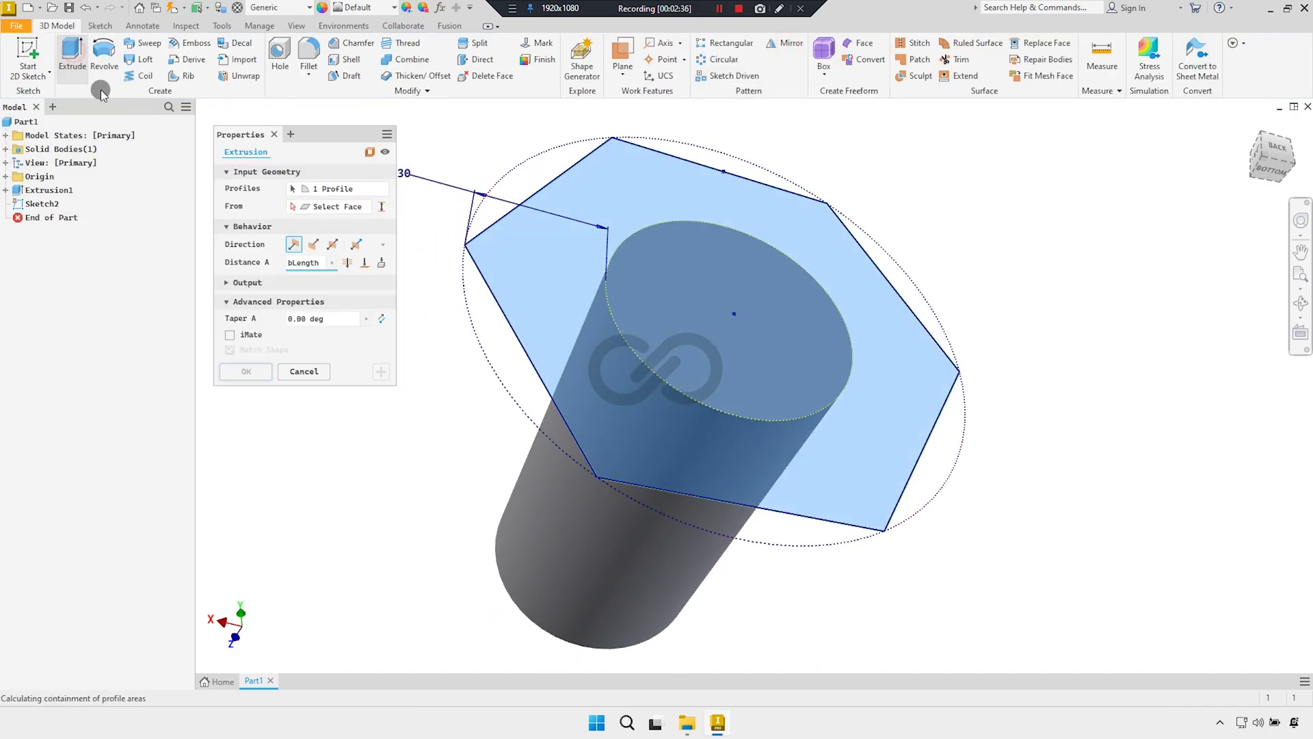
left_click(313, 263)
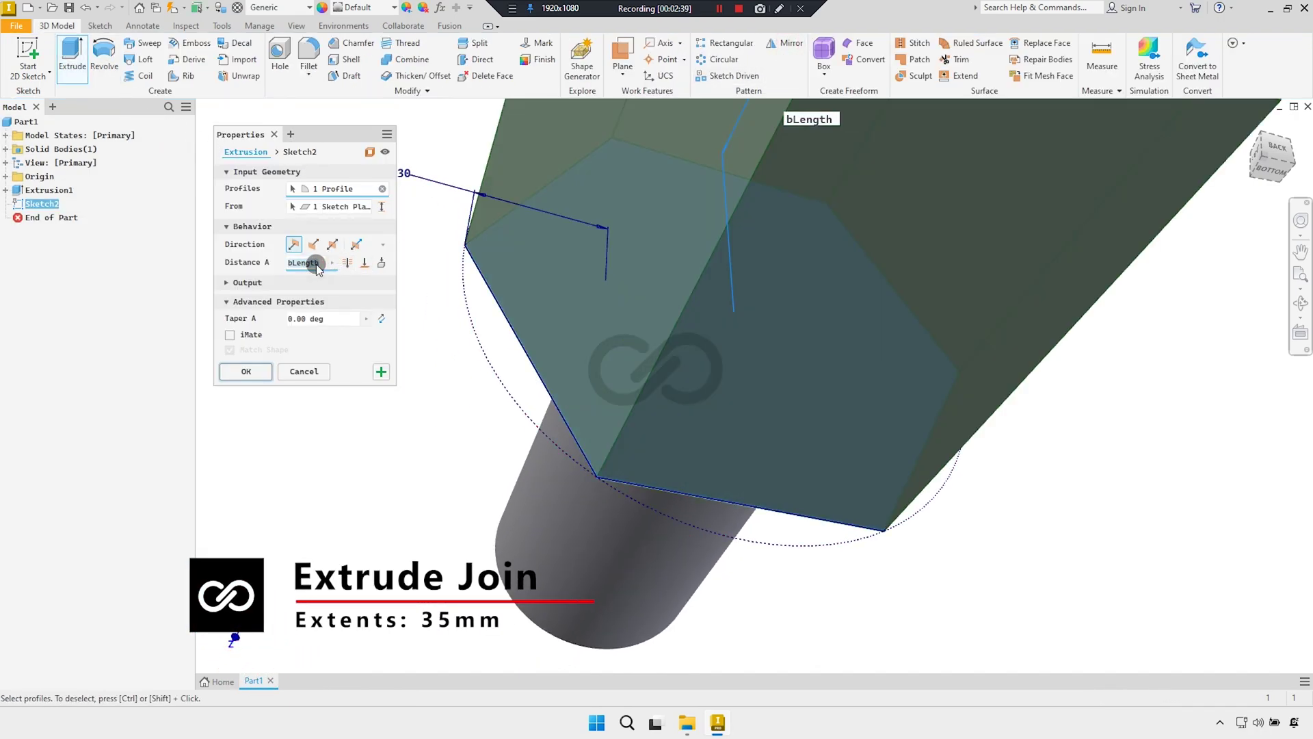
type("35")
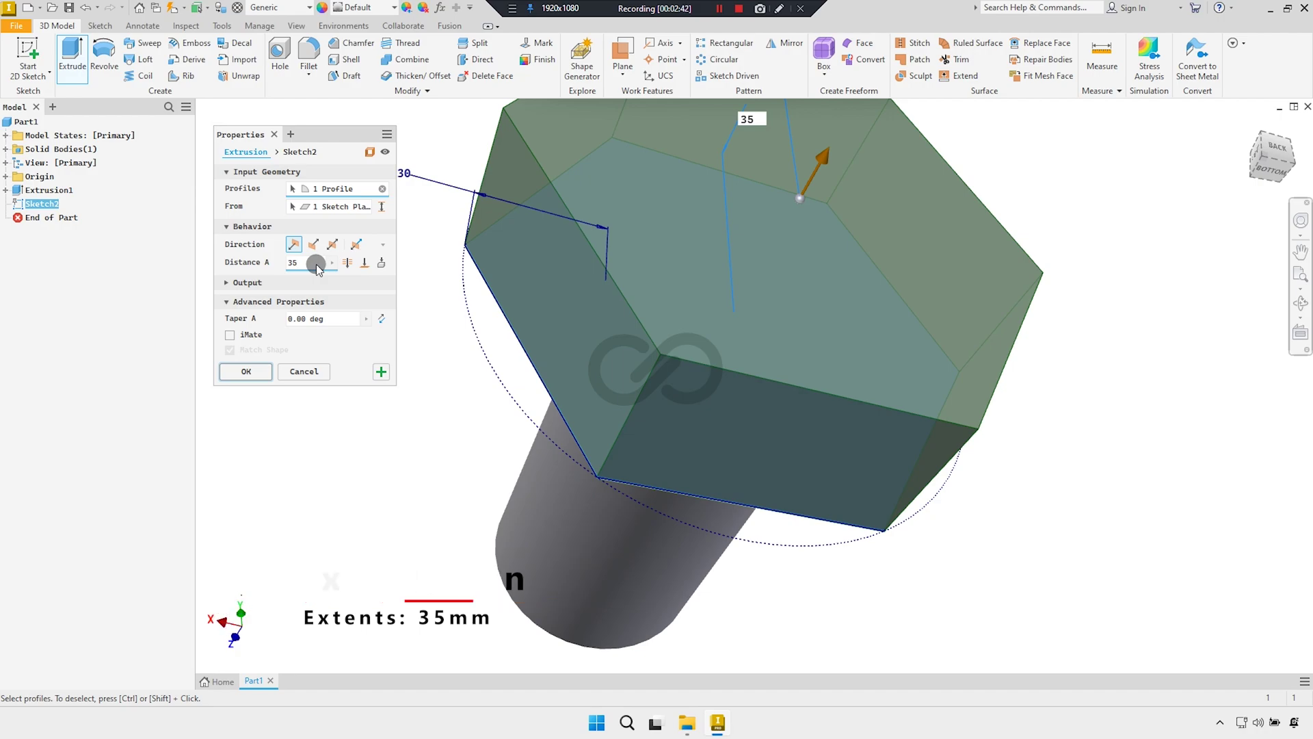
mouse_move(509, 282)
middle_mouse_down("shift")
mouse_move(621, 276)
mouse_move(593, 302)
middle_mouse_up("shift")
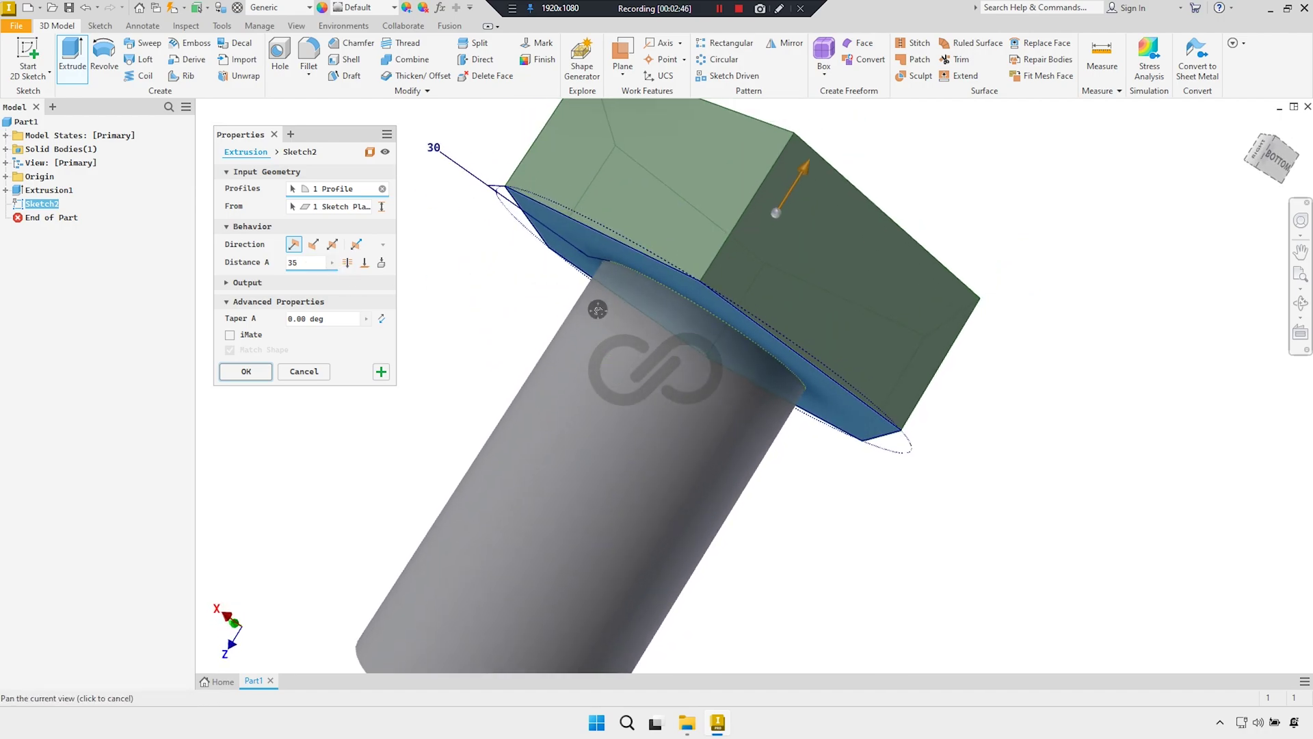
left_click(1300, 159)
scroll(765, 284, "down", 2)
scroll(759, 286, "down", 2)
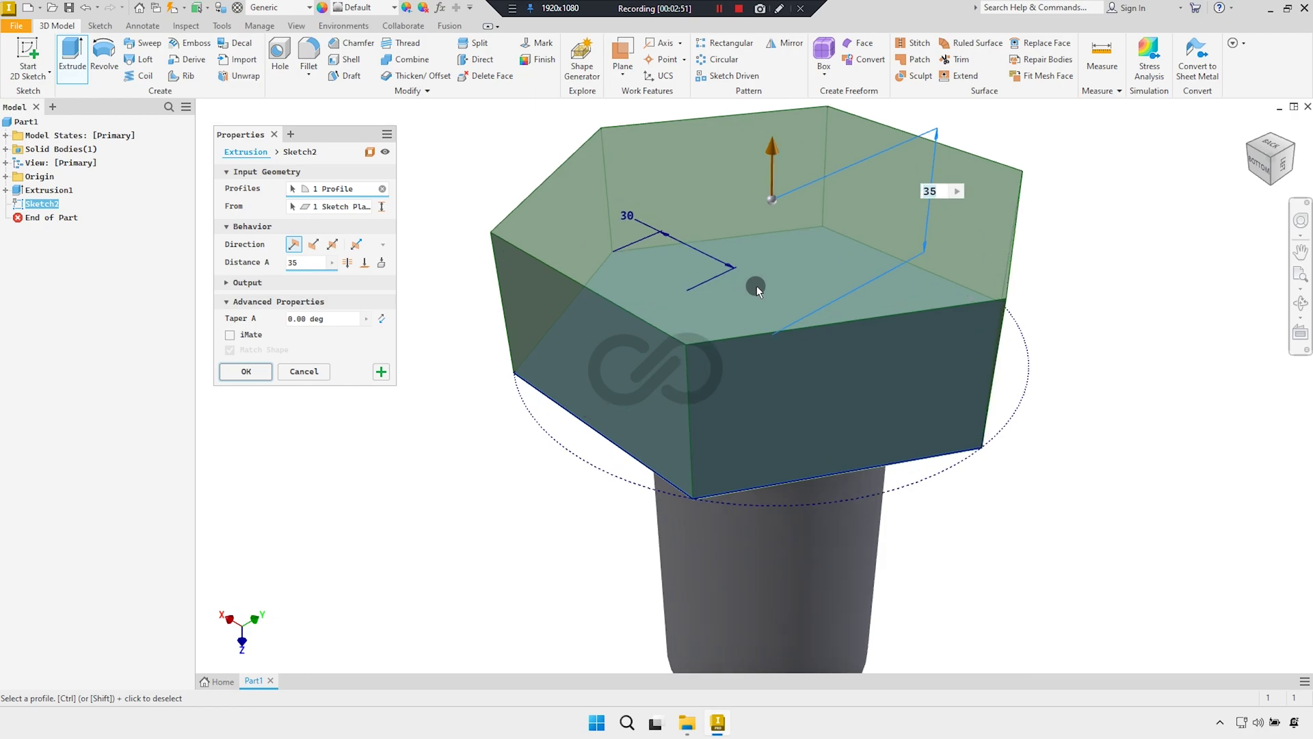
left_click(246, 371)
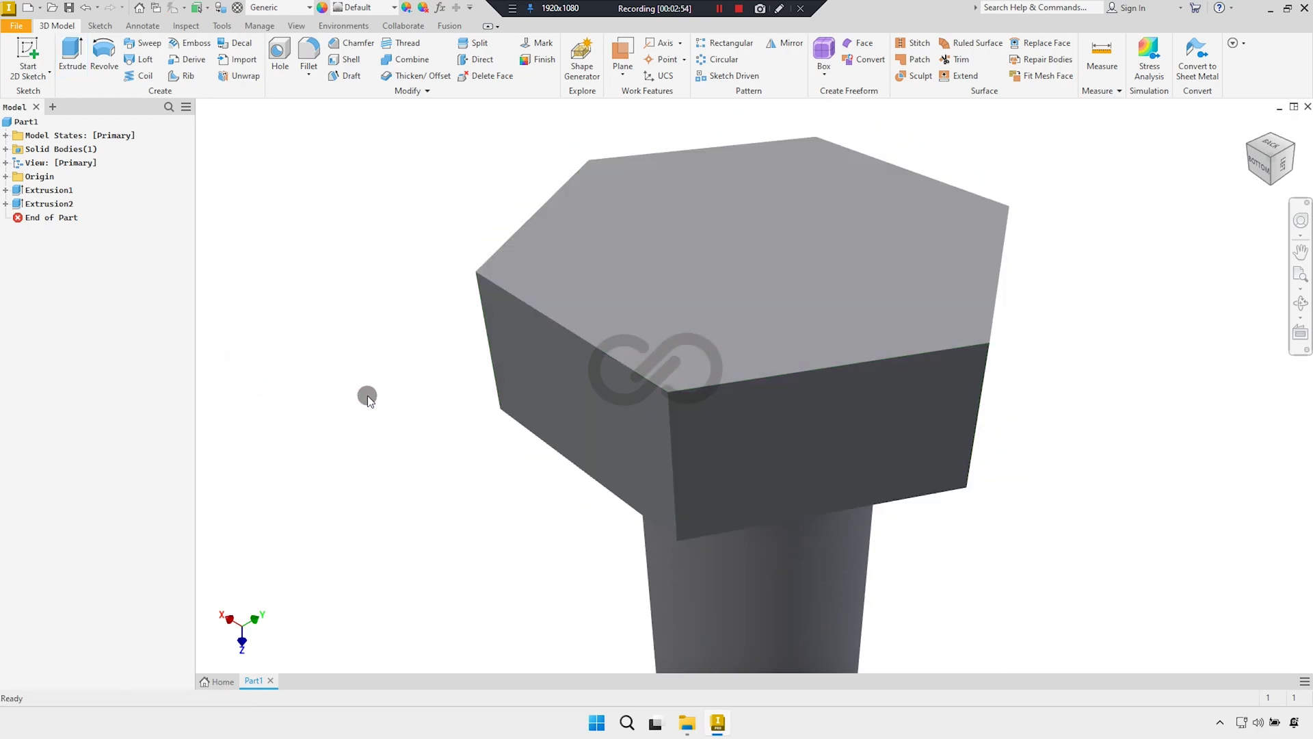
mouse_move(367, 396)
middle_mouse_down("shift")
mouse_move(434, 316)
mouse_move(354, 390)
mouse_move(374, 395)
mouse_move(401, 349)
middle_mouse_up("shift")
Start a sketch on the hex head's underside and project the shaft's circular edge
left_click(567, 368)
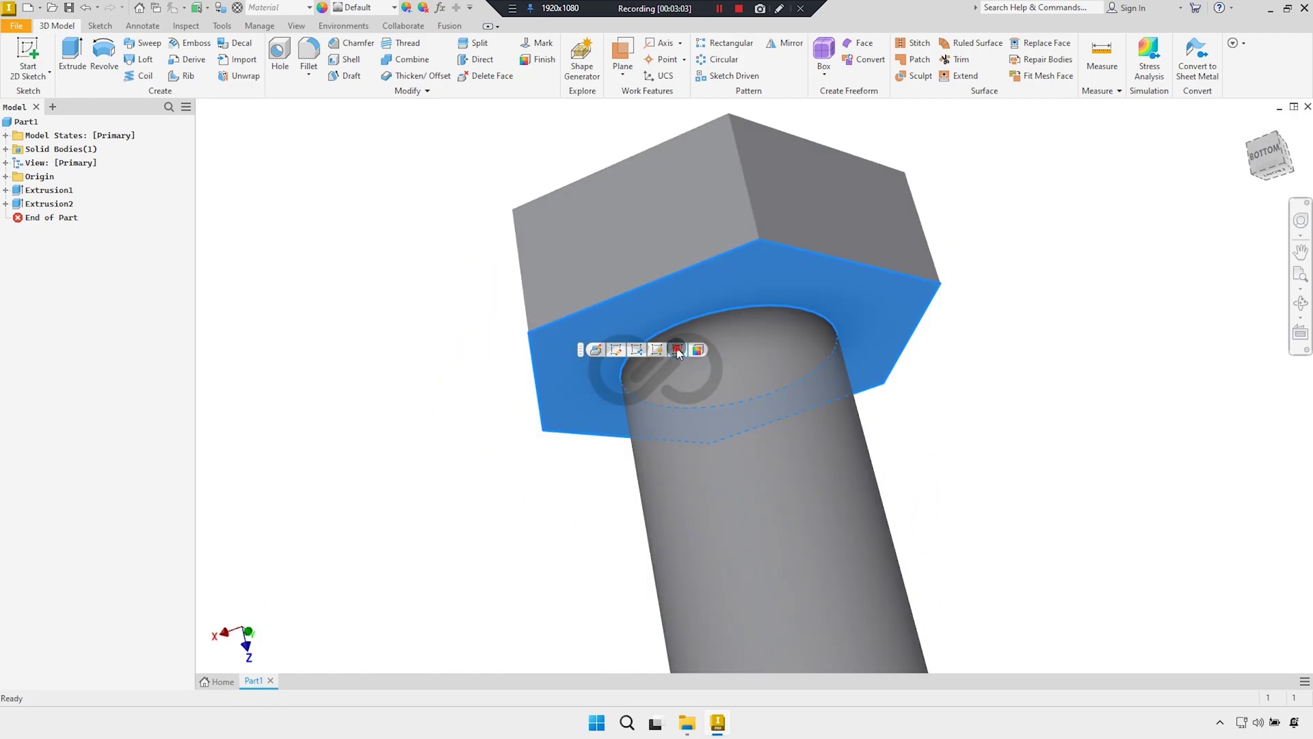
left_click(617, 349)
mouse_move(541, 410)
middle_mouse_down("shift")
mouse_move(582, 408)
mouse_move(440, 518)
middle_mouse_up("shift")
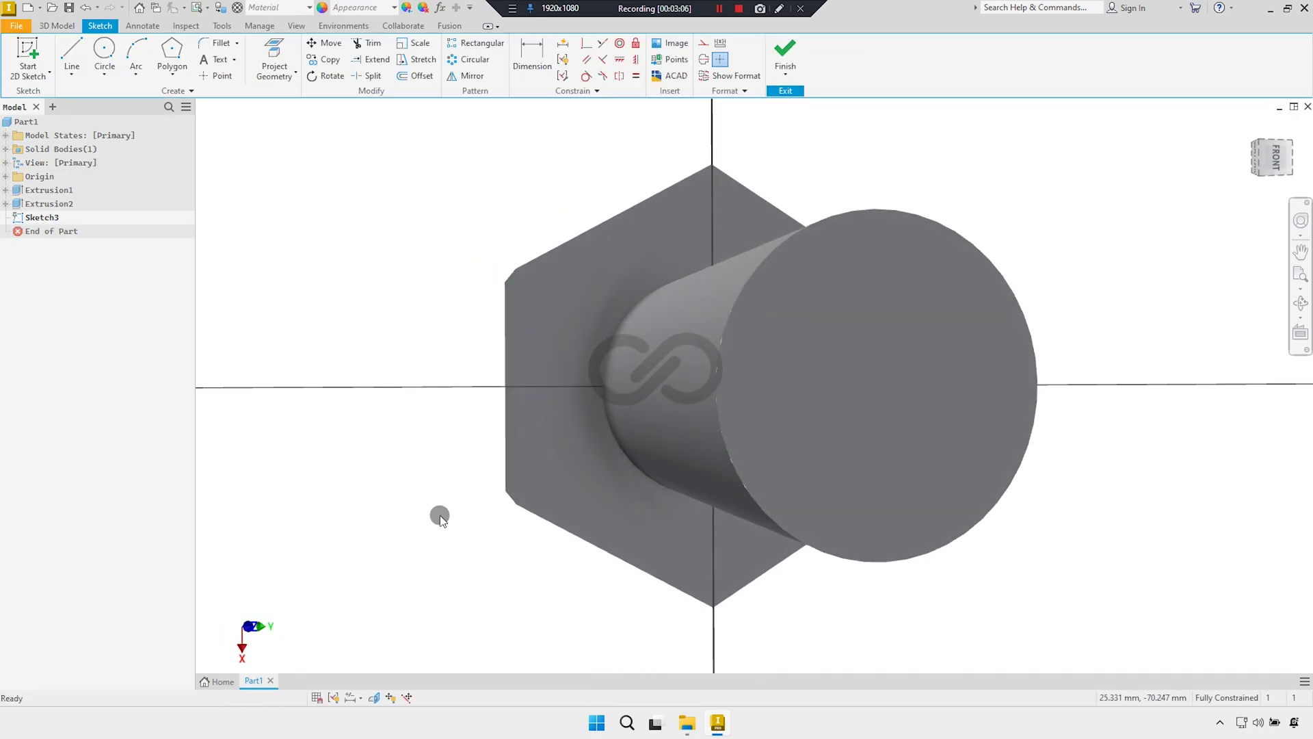
left_click(278, 55)
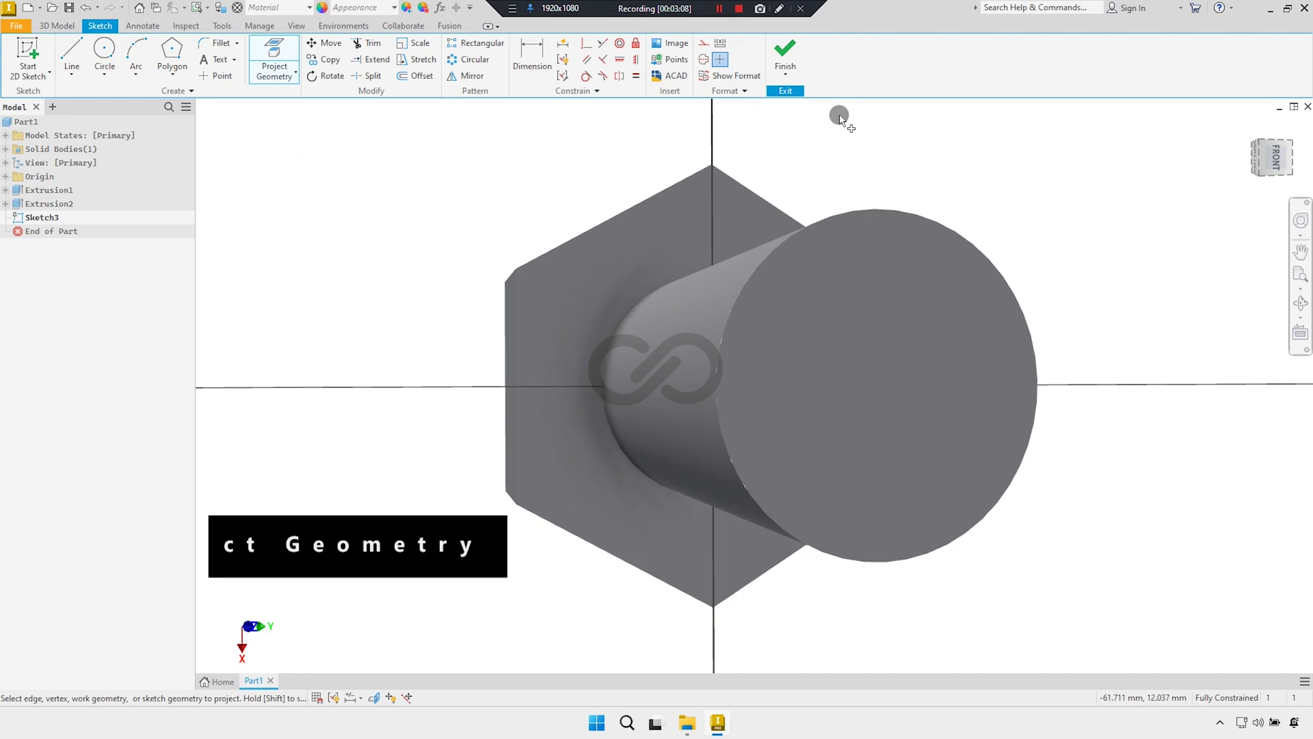
left_click(887, 211)
right_click(944, 180)
left_click(989, 181)
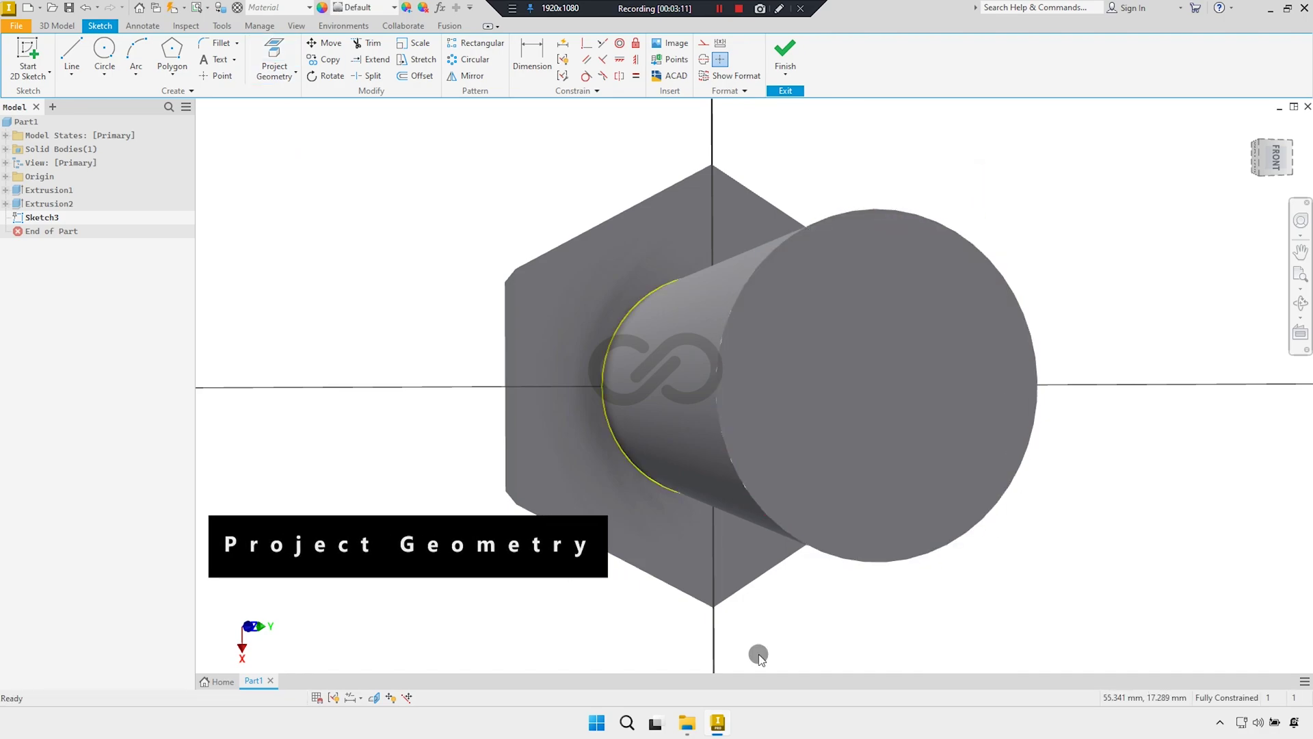
With Slice Graphics on, offset the projected shaft circle outward by 13.5 mm
left_click(379, 701)
scroll(855, 383, "down", 2)
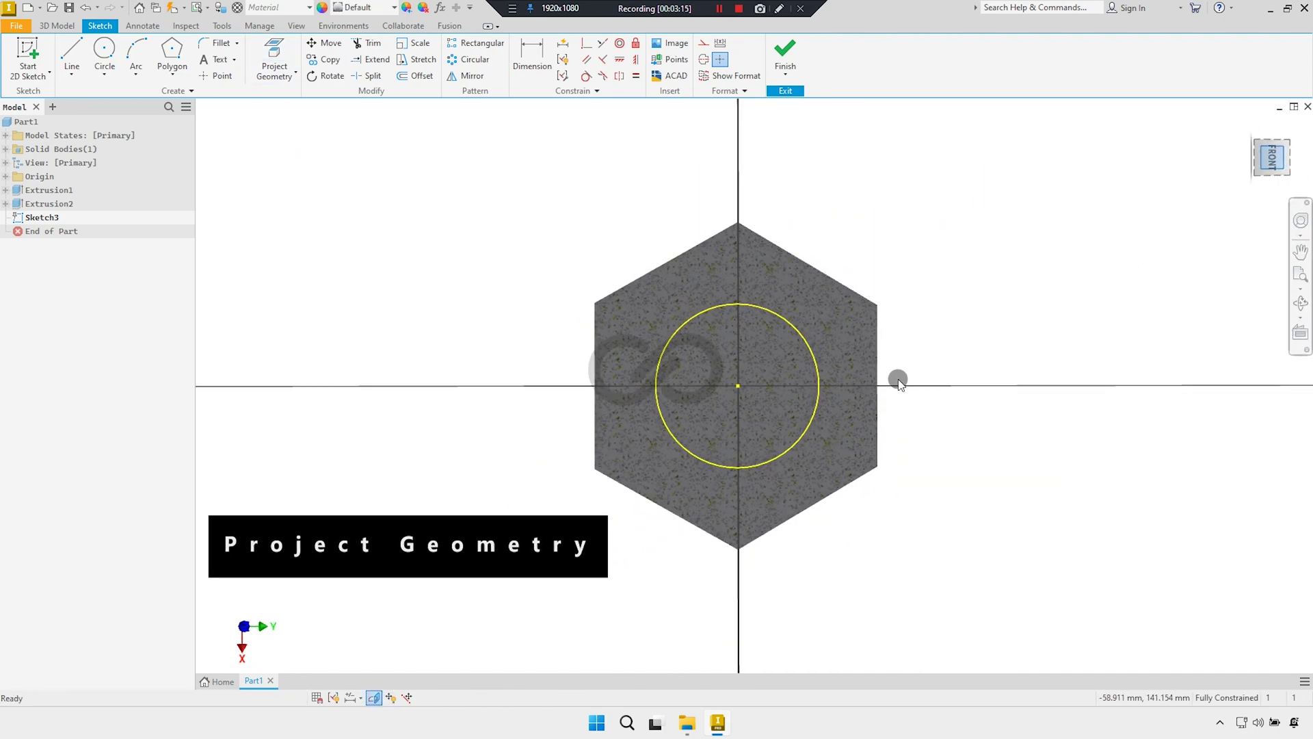
scroll(786, 394, "up", 5)
scroll(765, 400, "down", 1)
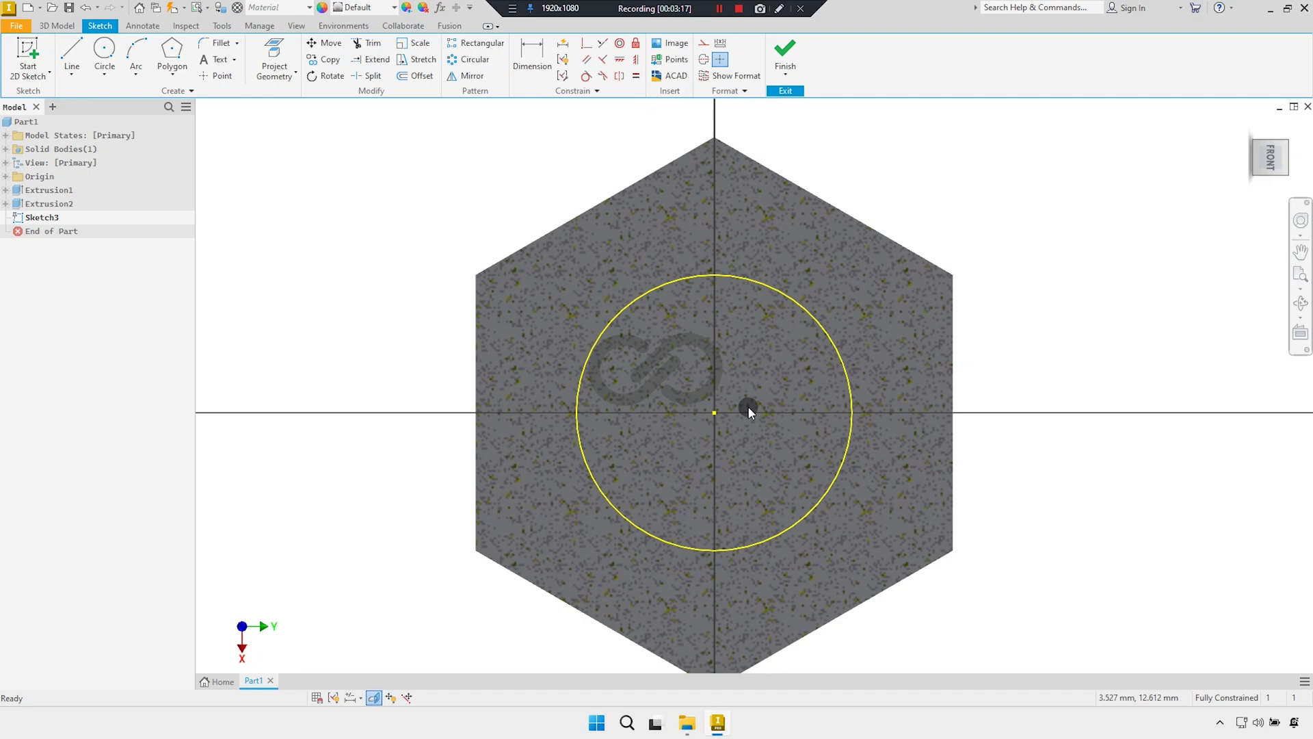
left_click(416, 75)
left_click(623, 316)
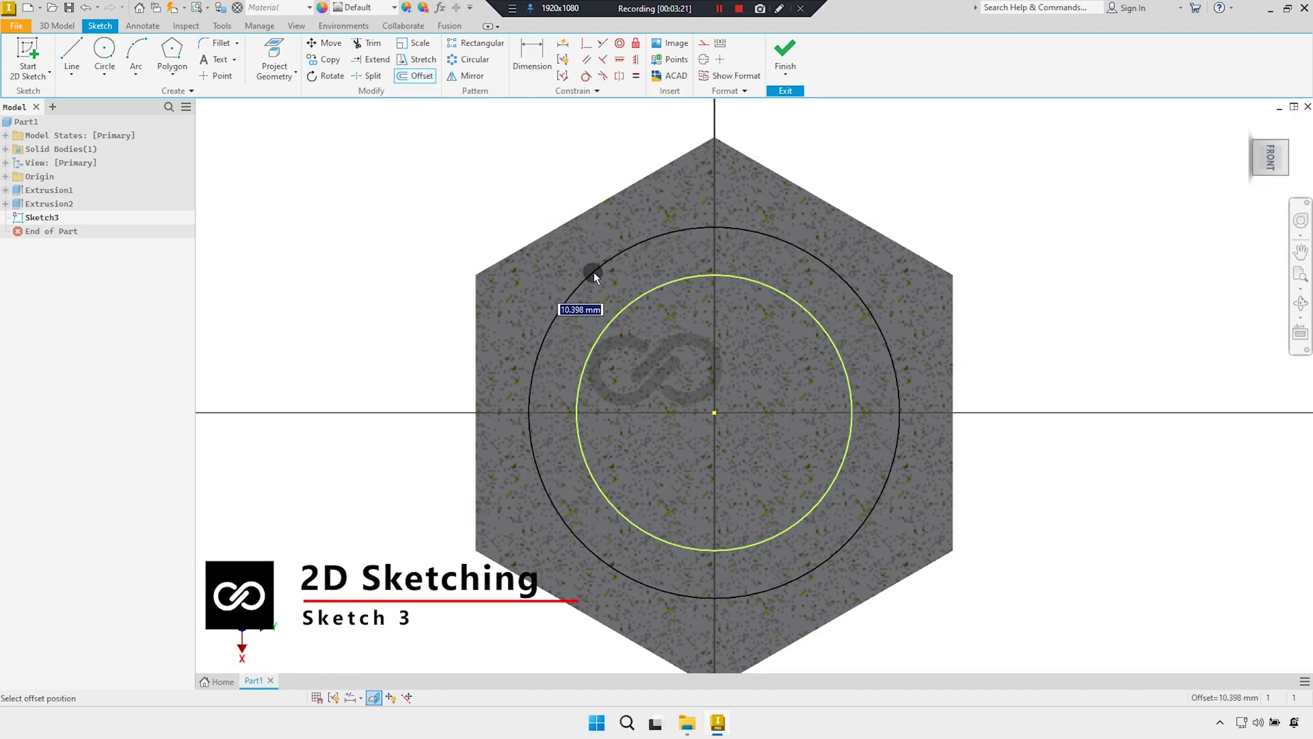
type("3.5")
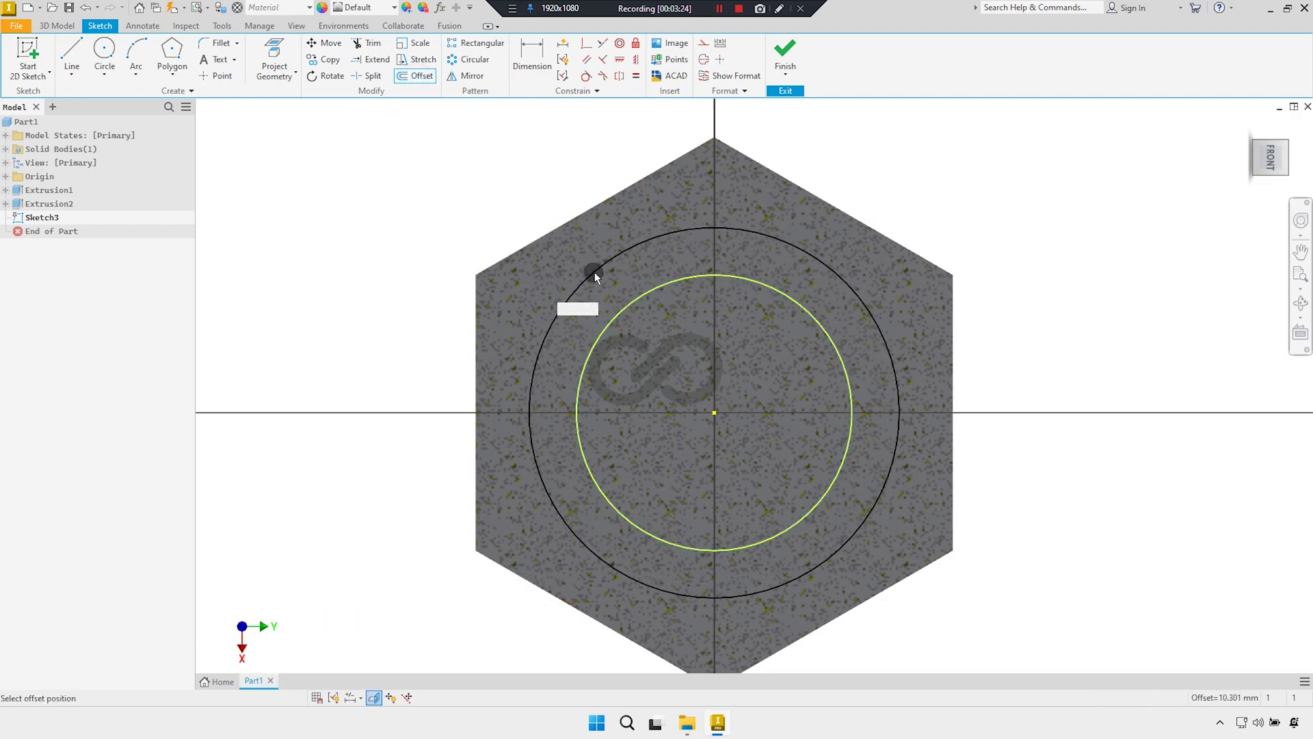
key("Return")
right_click(400, 233)
left_click(448, 234)
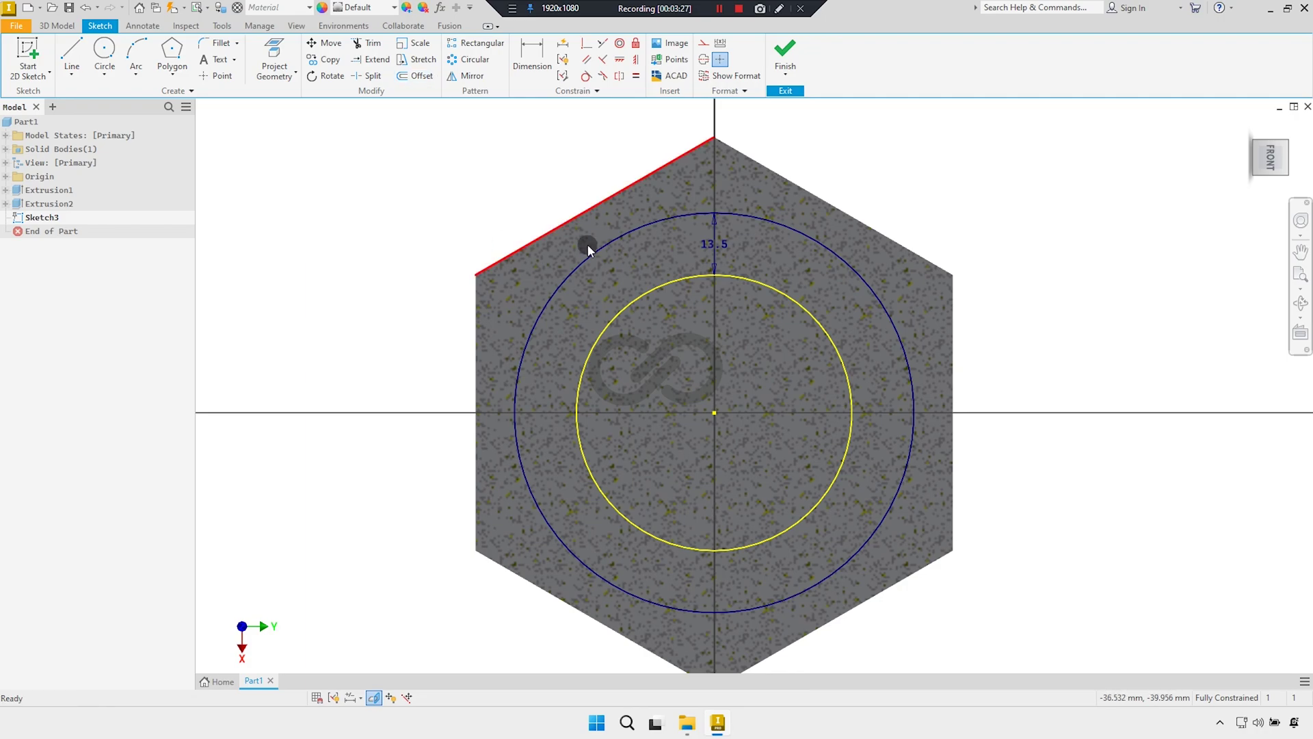
Place the 13.5 dimension beside the hexagon and finish Sketch3
left_click_drag(447, 172, 445, 171)
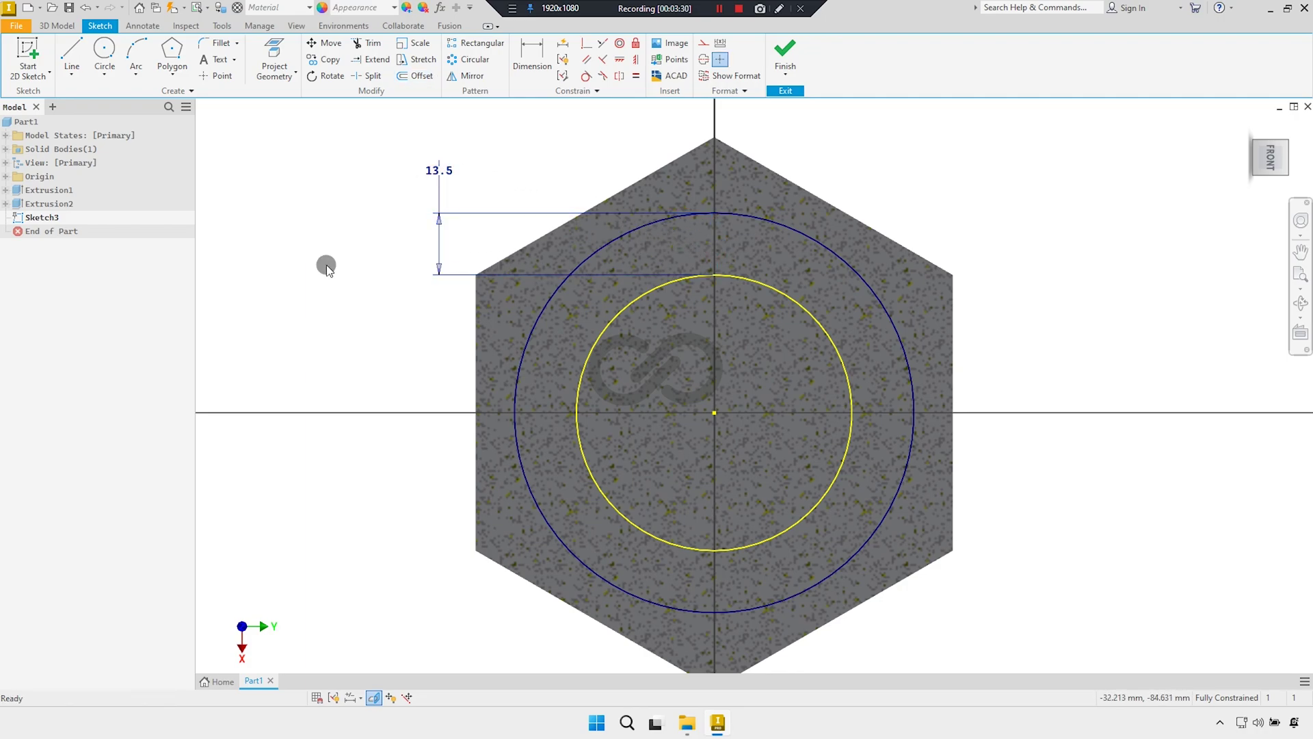
middle_click_drag(326, 264, 298, 260)
scroll(606, 298, "up", 1)
scroll(644, 314, "up", 2)
middle_click_drag(644, 314, 606, 394)
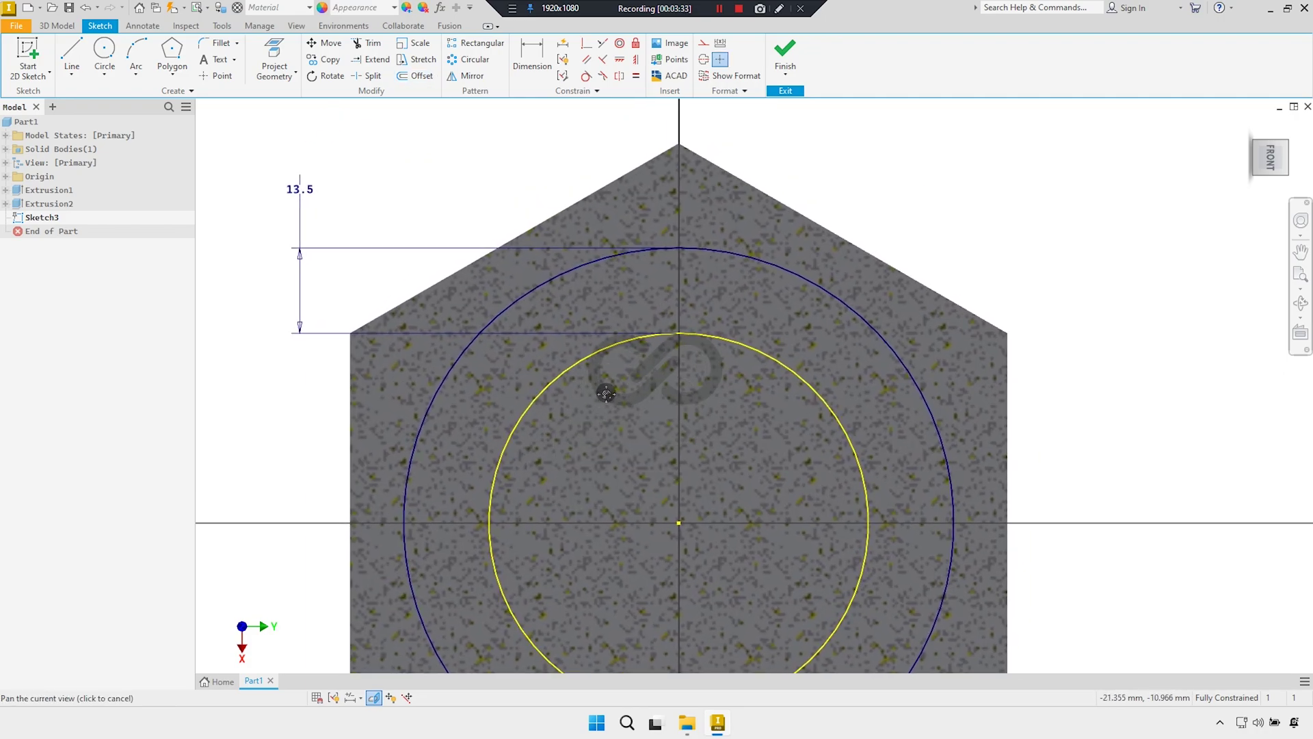
left_click(786, 58)
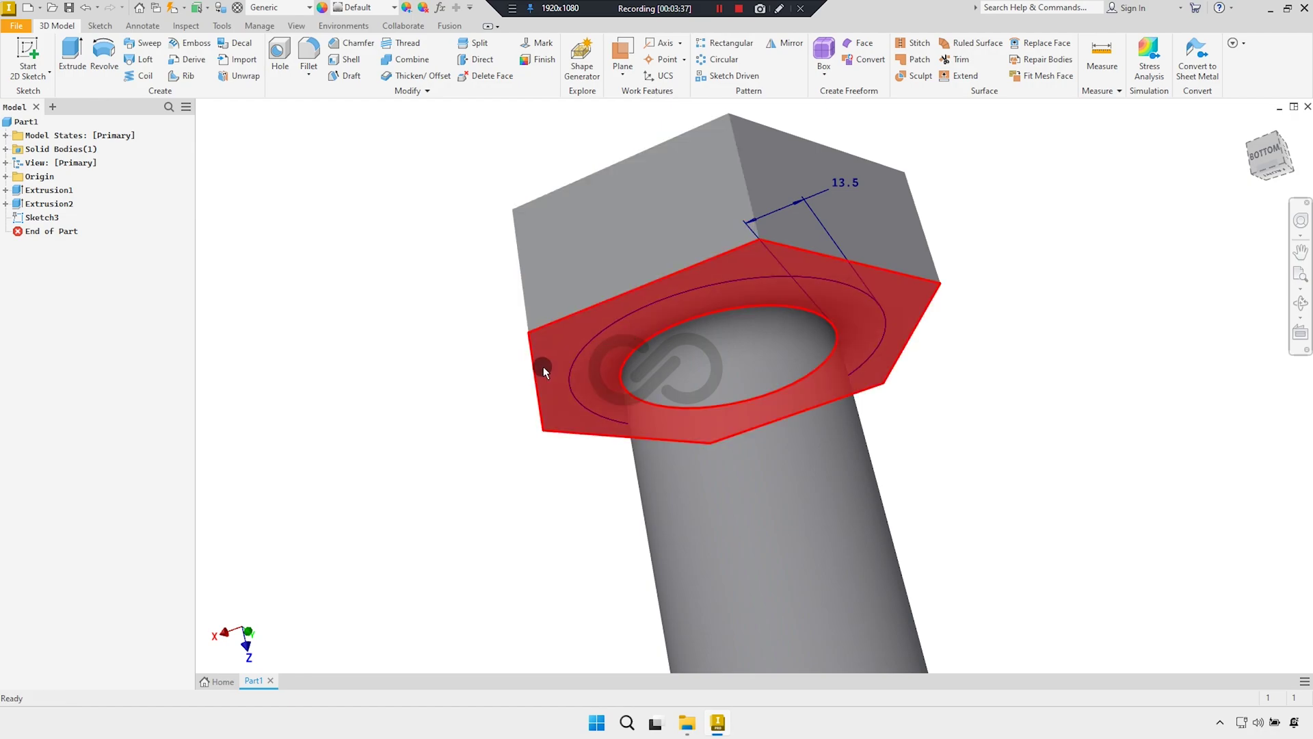
Extrude the ring profile between the two Sketch3 circles by 5 mm, creating Extrusion3
middle_click_drag(543, 366, 581, 363, "shift")
left_click(86, 57)
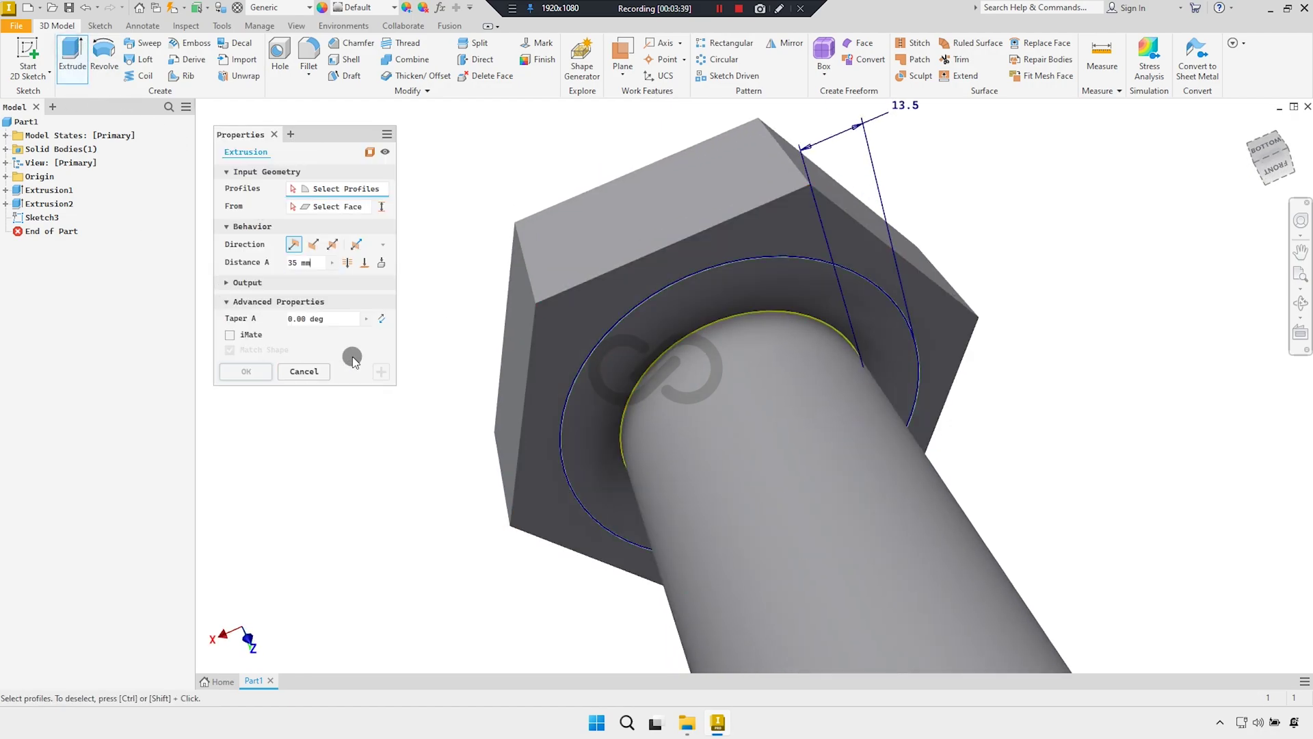
left_click(605, 370)
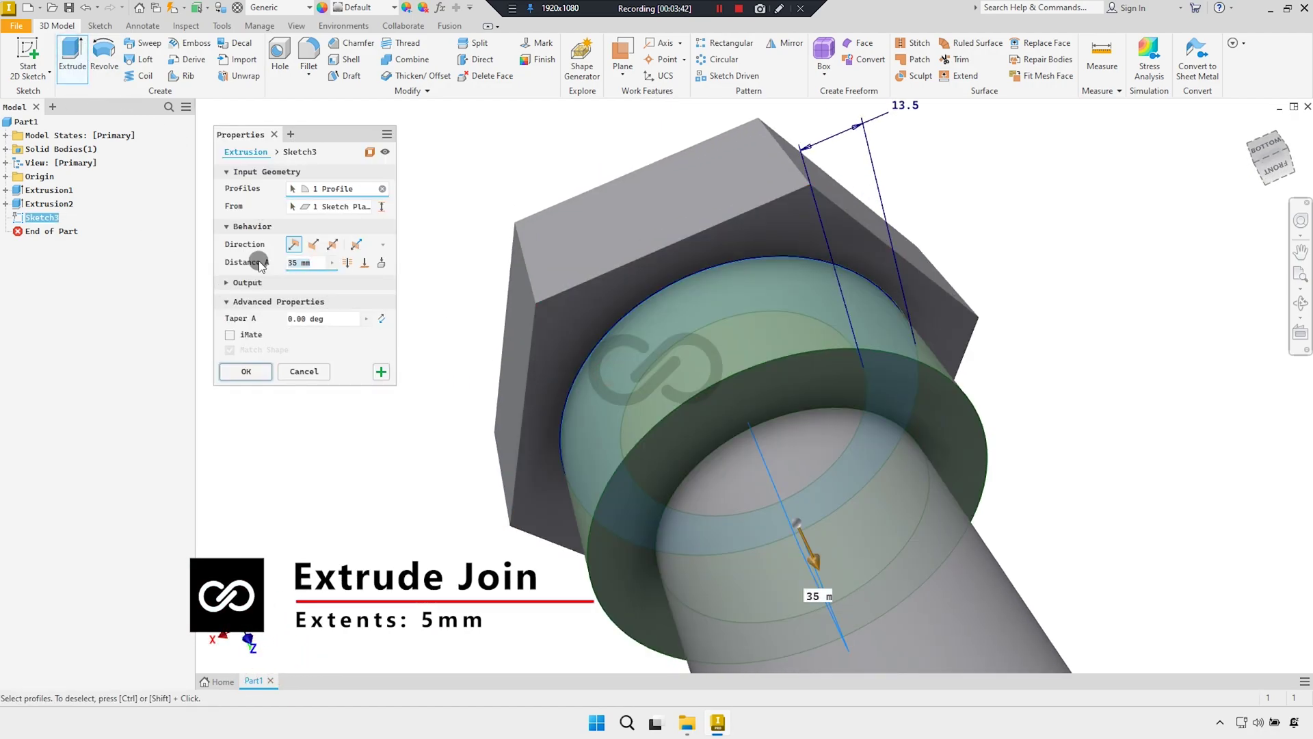
type("5")
mouse_move(592, 416)
middle_mouse_down()
mouse_move(565, 425)
mouse_move(553, 401)
middle_mouse_up()
scroll(552, 401, "up", 2)
left_click(244, 372)
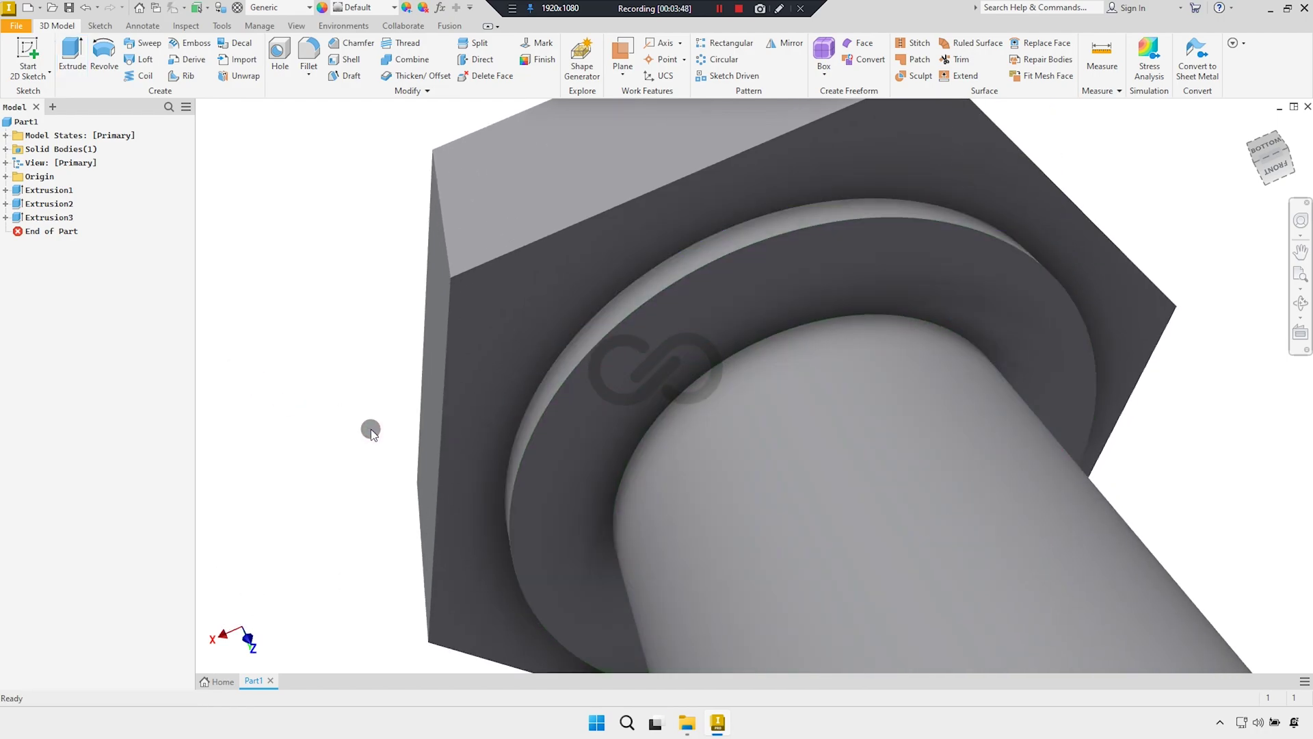
left_click(1249, 128)
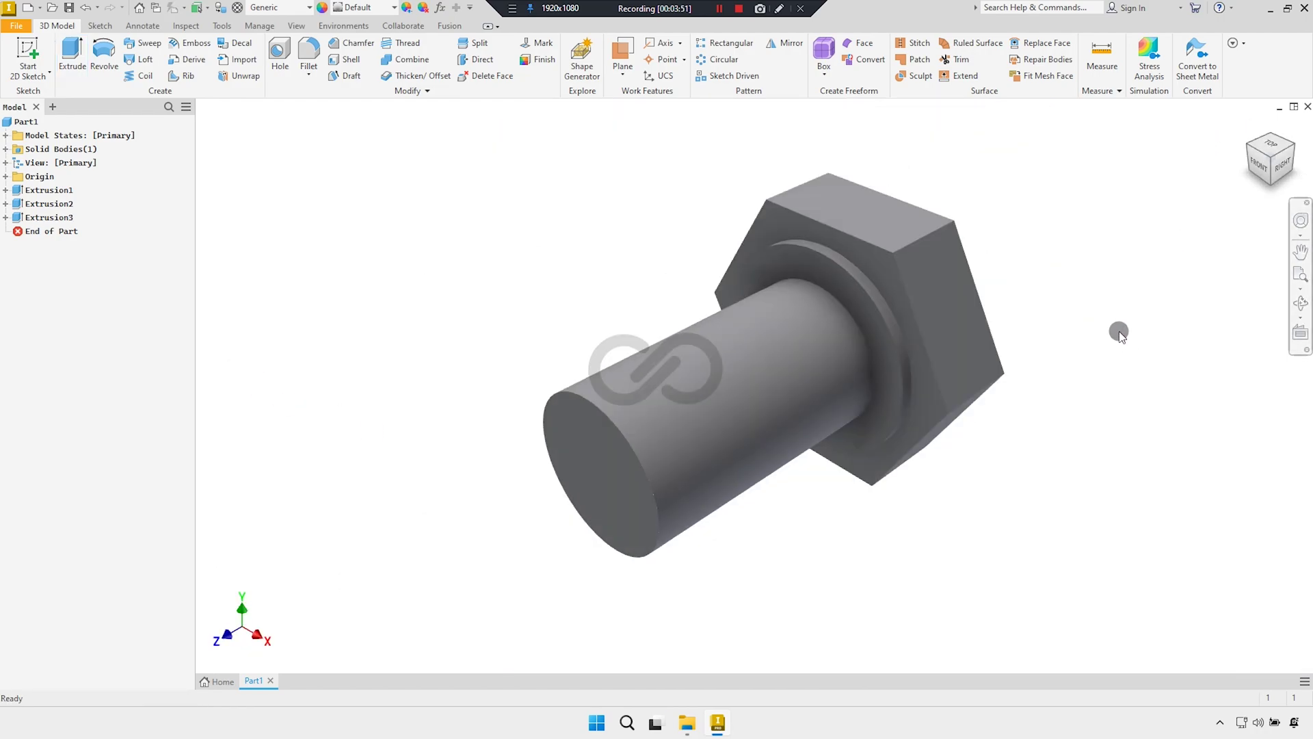
Expand Origin in the browser, pick the XZ Plane, and start Sketch4 on it
left_click(1294, 143)
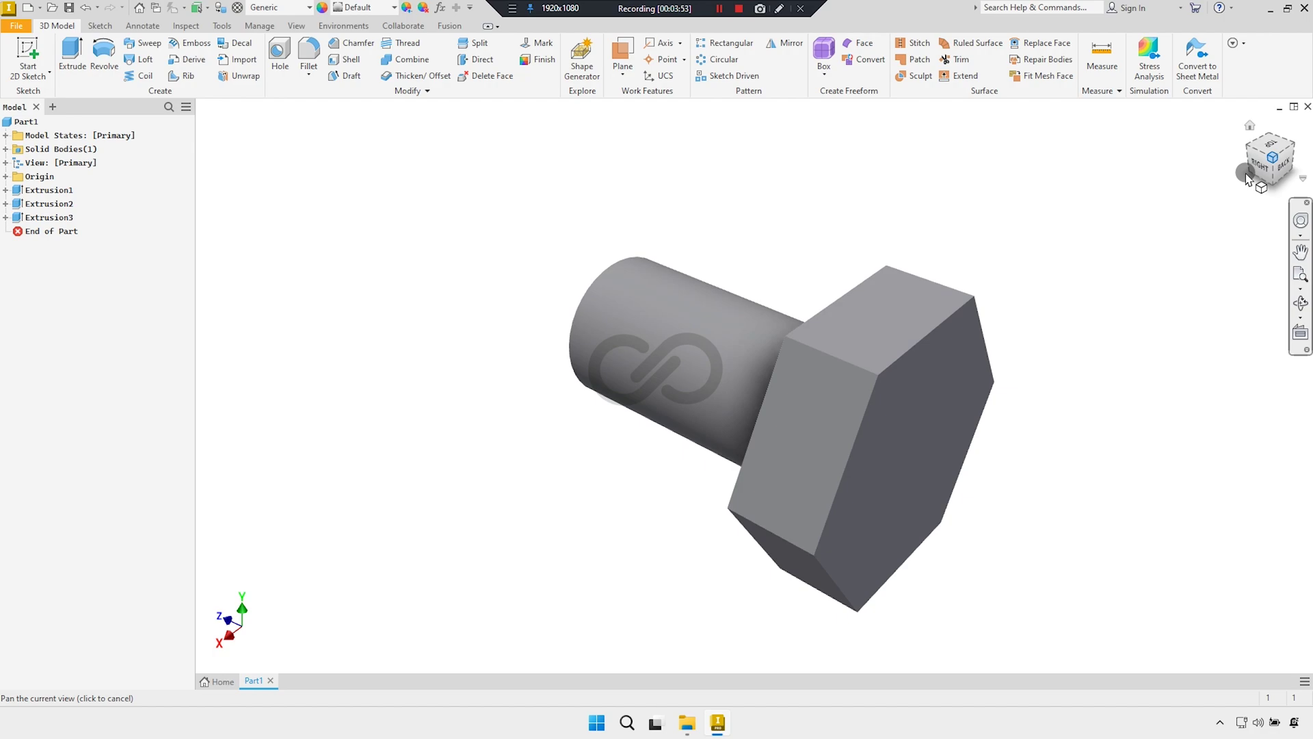
left_click(1249, 126)
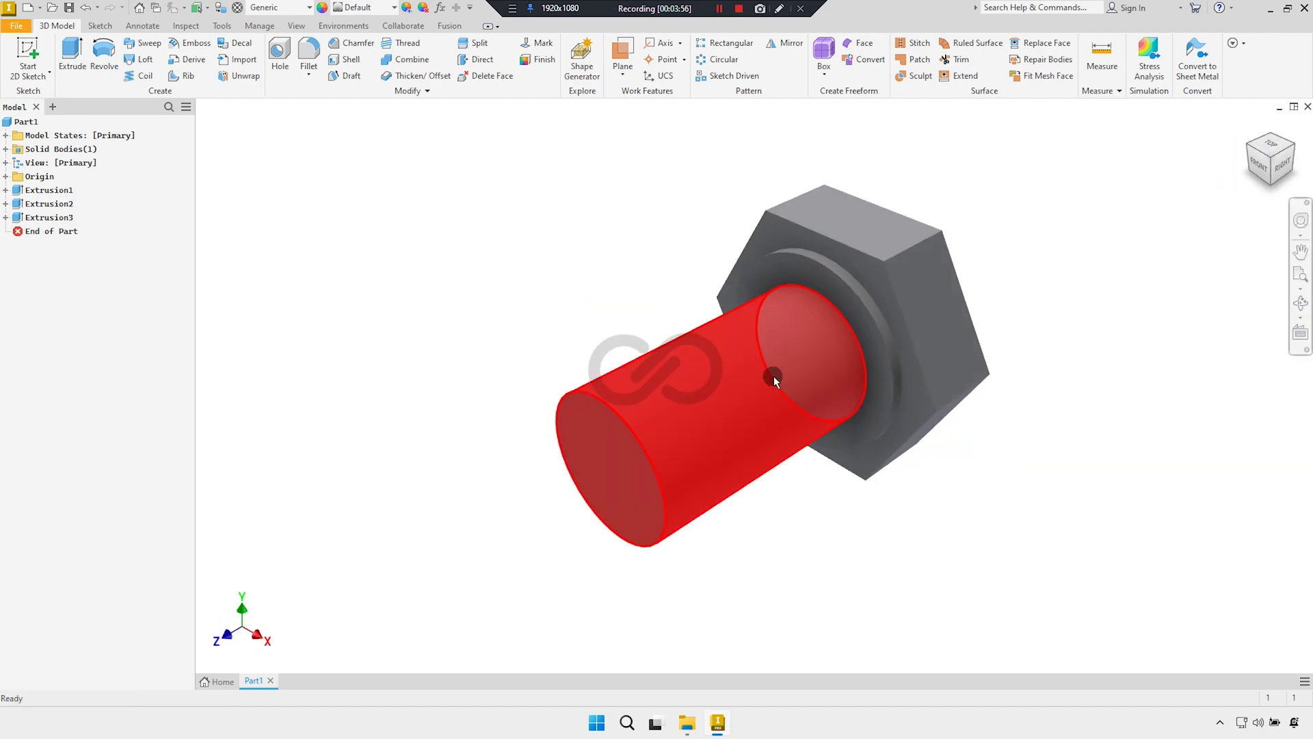
left_click(6, 176)
left_click(40, 191)
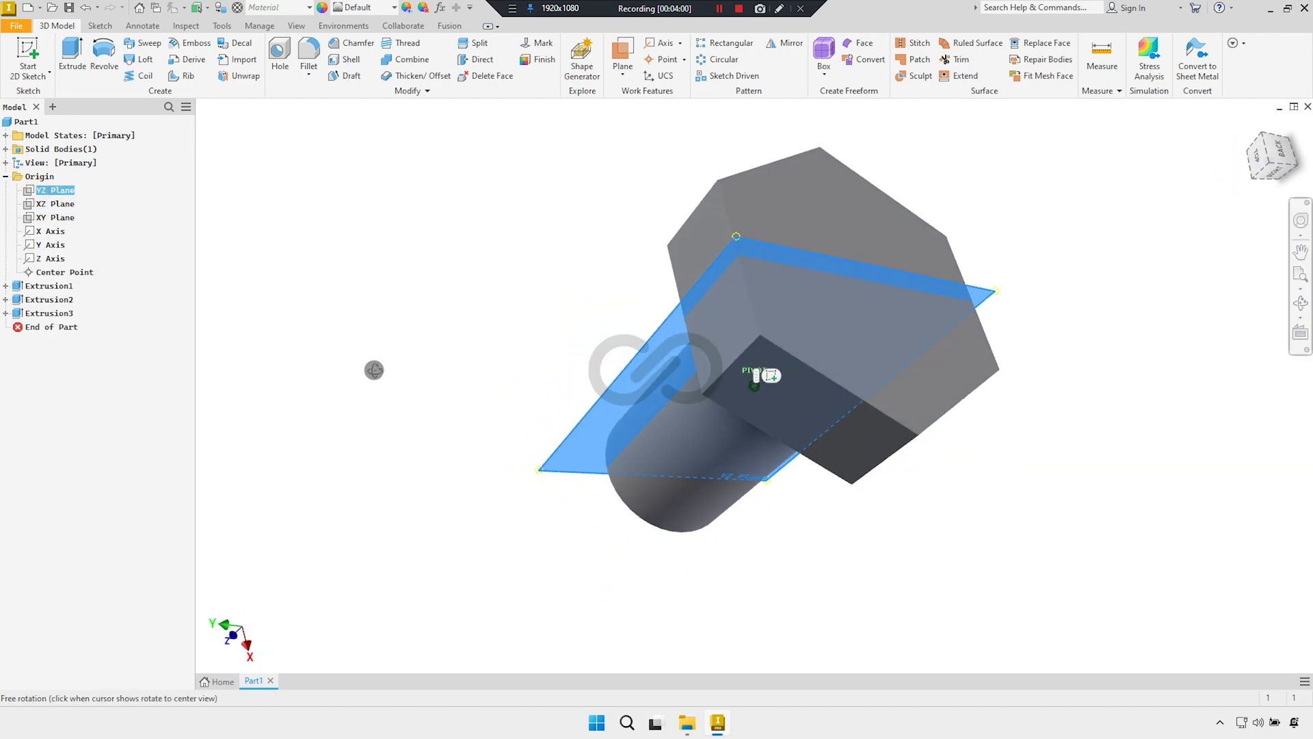
left_click(55, 204)
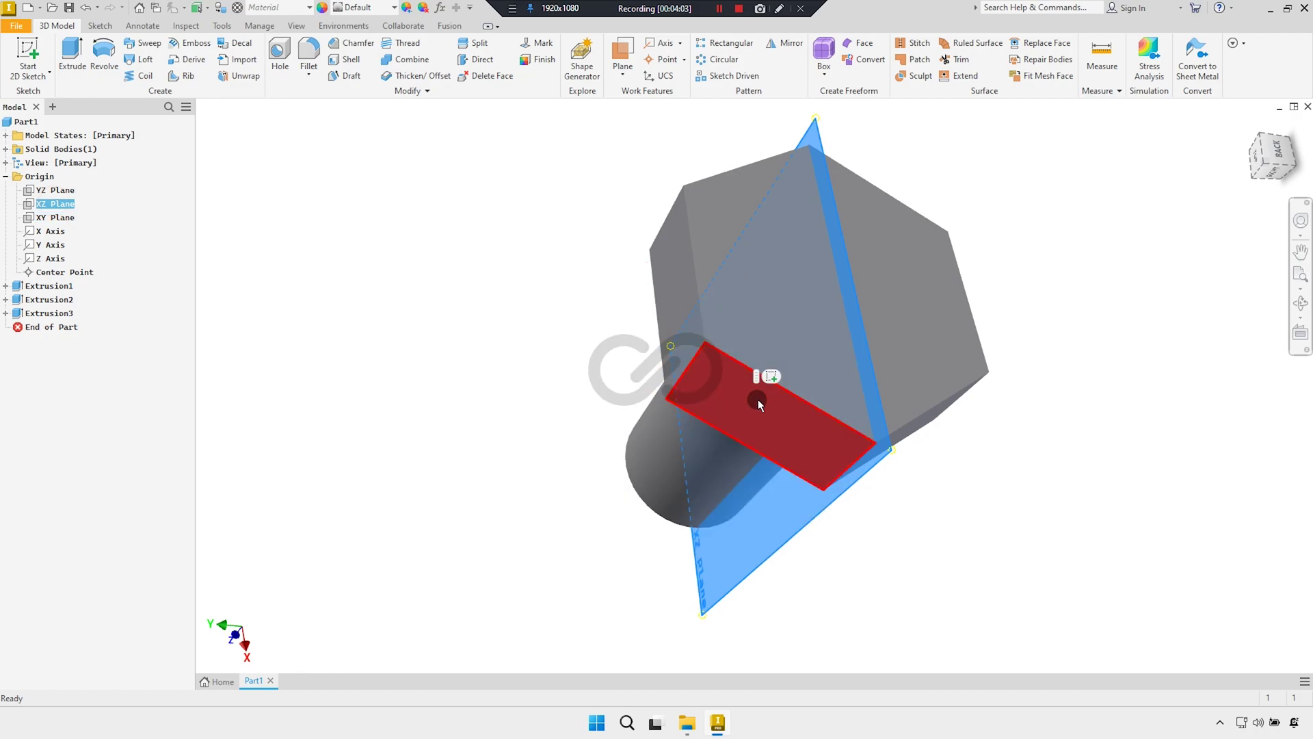
left_click(770, 376)
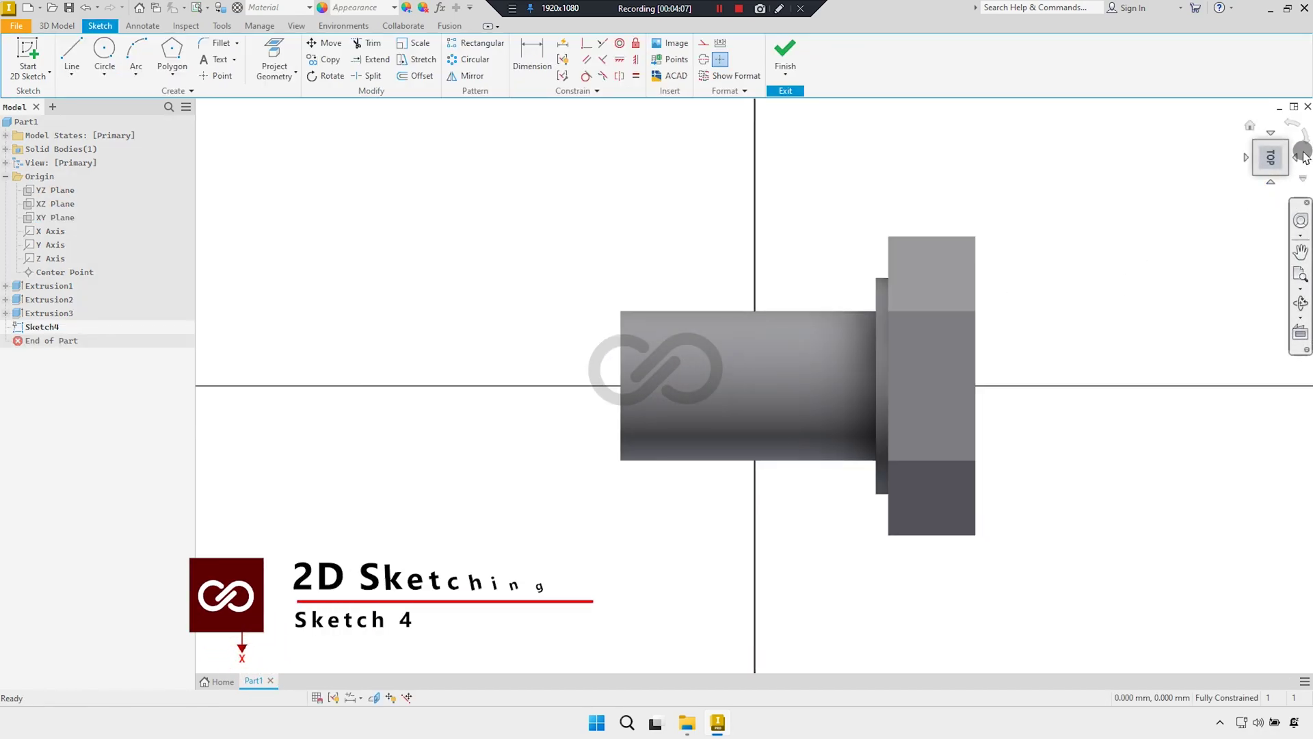
Orient the sketch with the shaft vertical and turn on Slice Graphics to expose the bolt section
left_click(1290, 127)
scroll(753, 219, "up", 3)
middle_click_drag(742, 249, 651, 285)
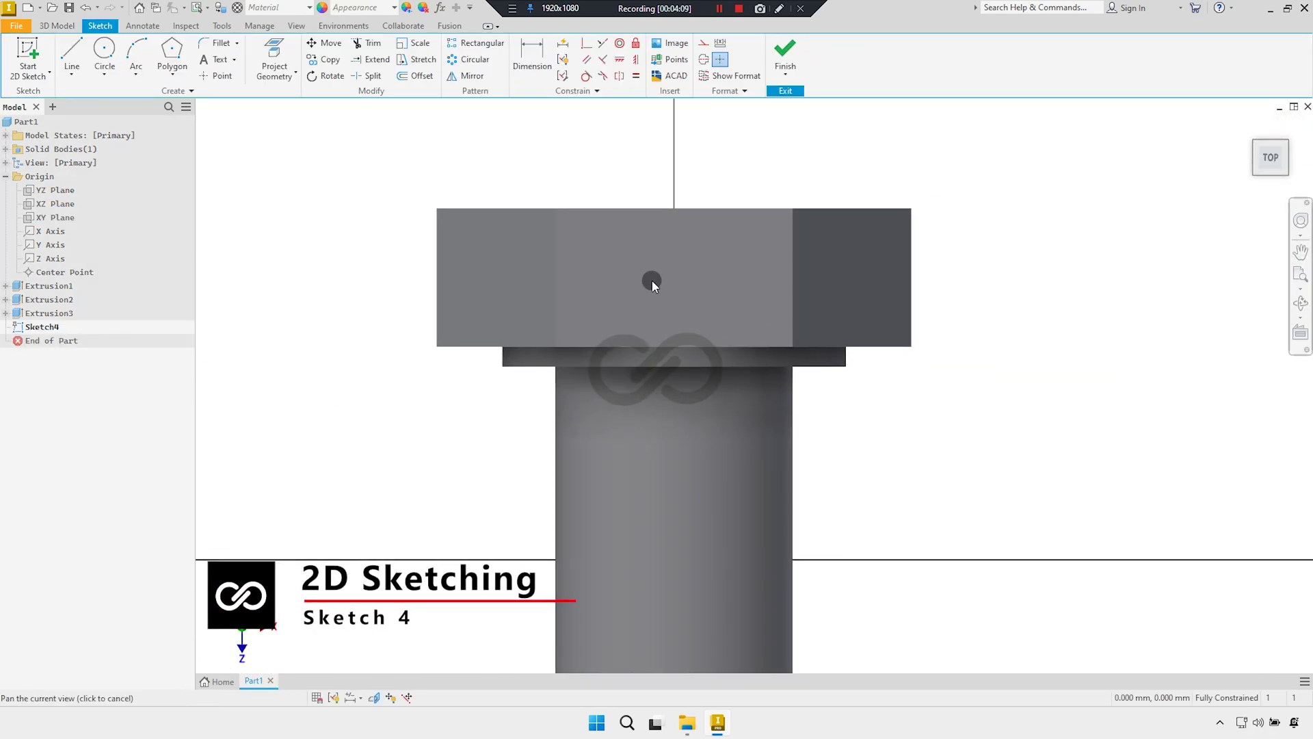
left_click(375, 698)
middle_click_drag(454, 529, 448, 582)
scroll(472, 524, "up", 1)
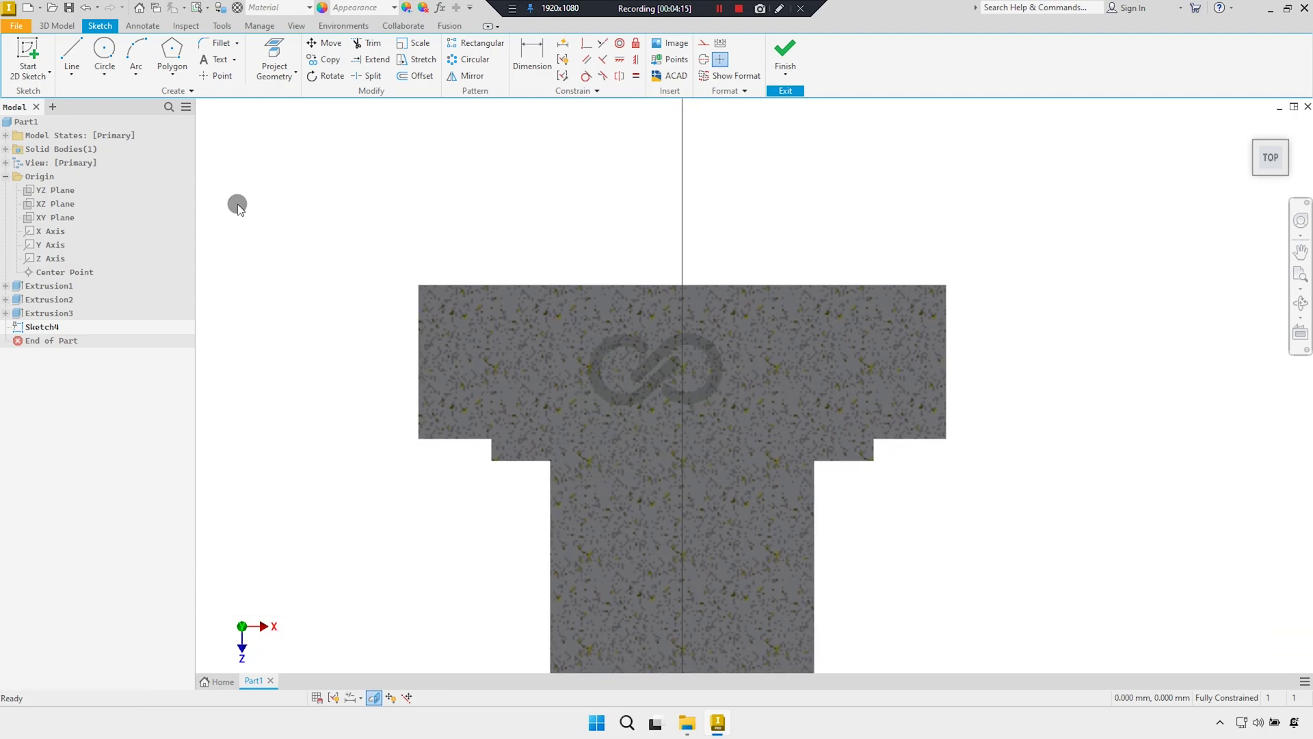
Draw a tall two-point rectangle 1.5 mm wide beside the bolt's side profile
left_click(168, 79)
left_click(181, 108)
type("1.5")
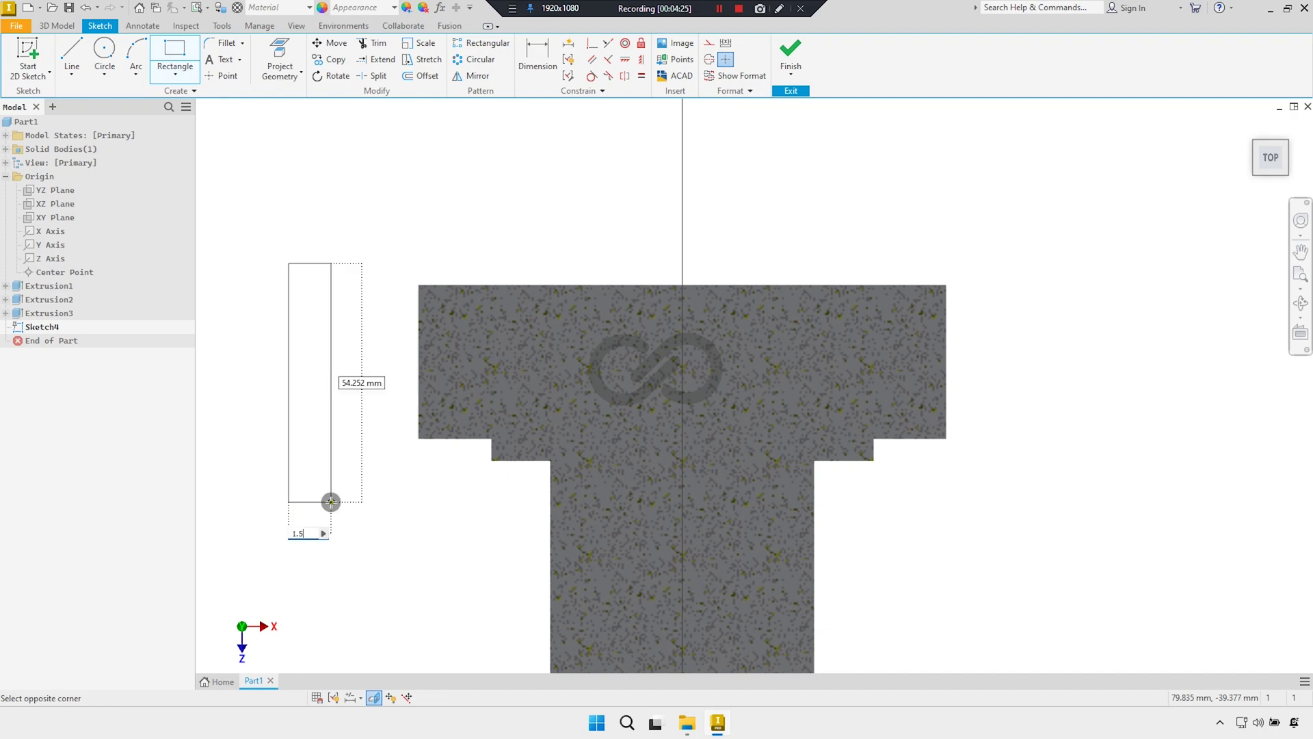
key("Return")
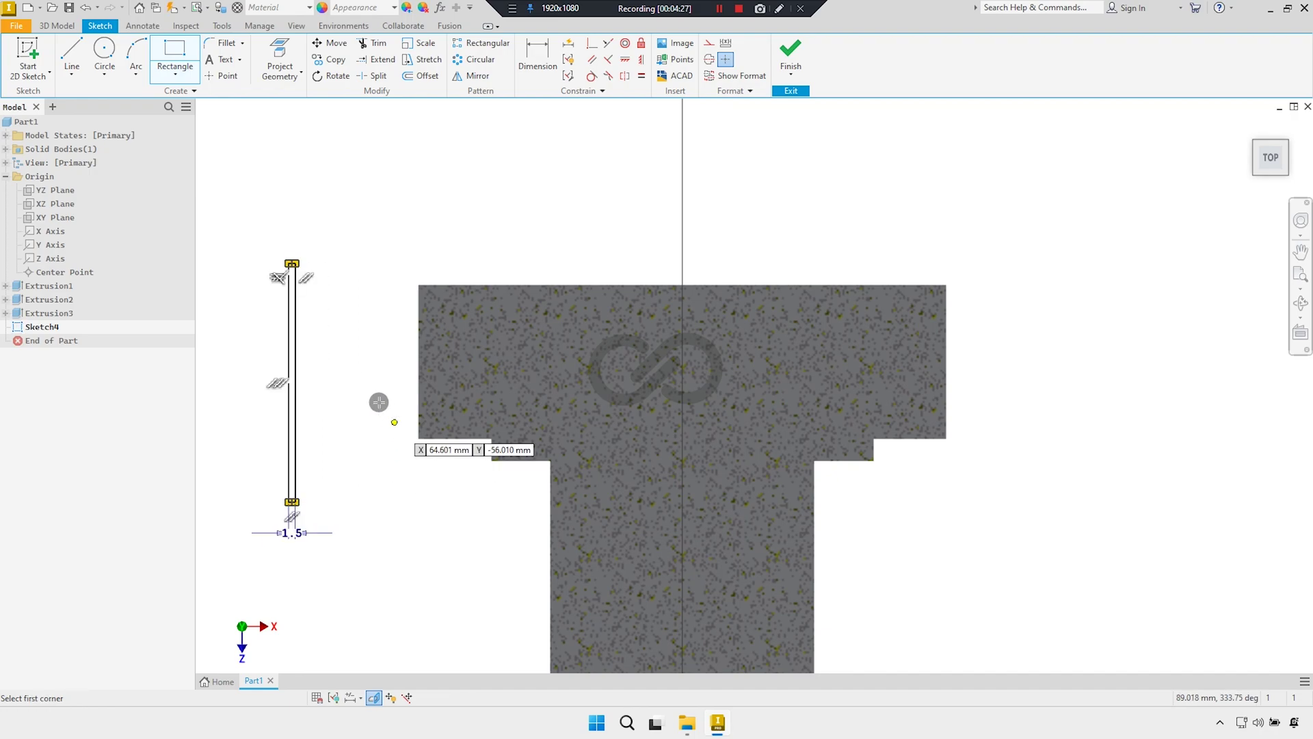
right_click(376, 401)
left_click(386, 329)
scroll(386, 330, "up", 2)
scroll(392, 269, "up", 1)
key("p")
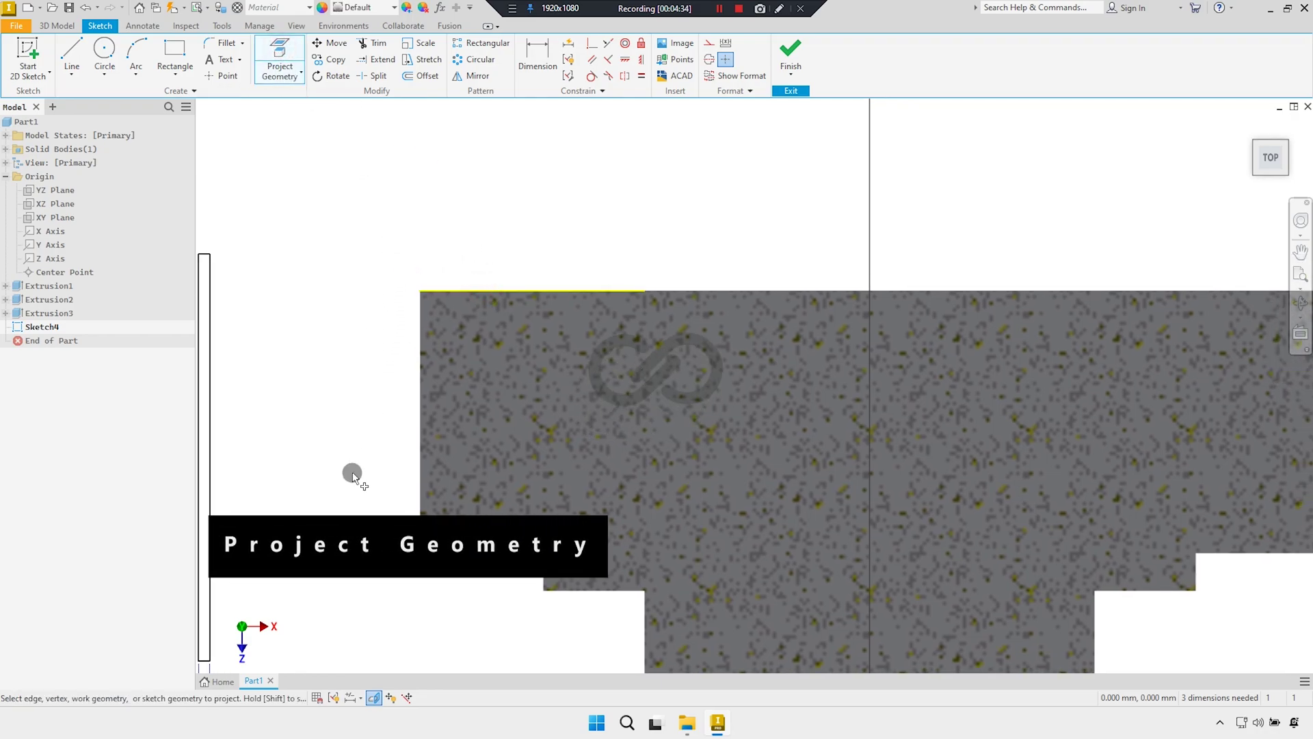
Finish projecting the hex head edges and convert them to construction lines
right_click(257, 411)
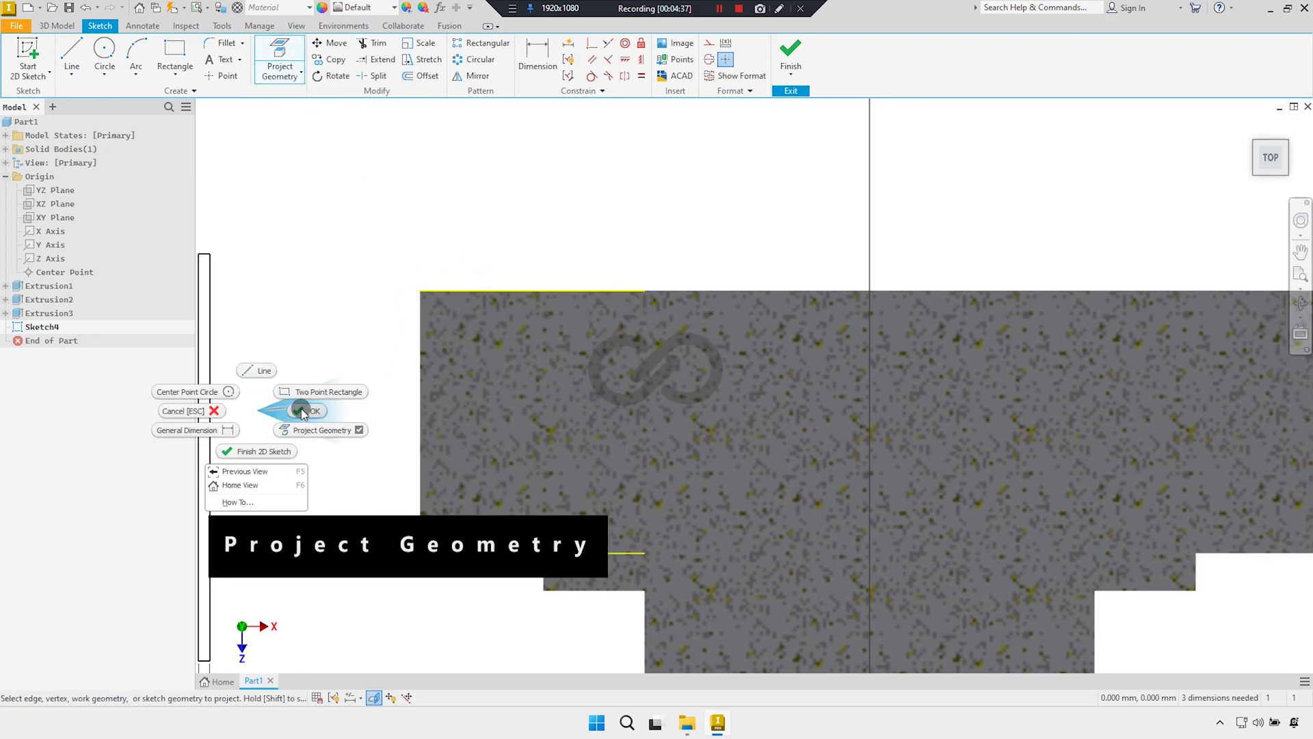
left_click(301, 410)
left_click_drag(492, 632, 368, 254)
left_click(713, 49)
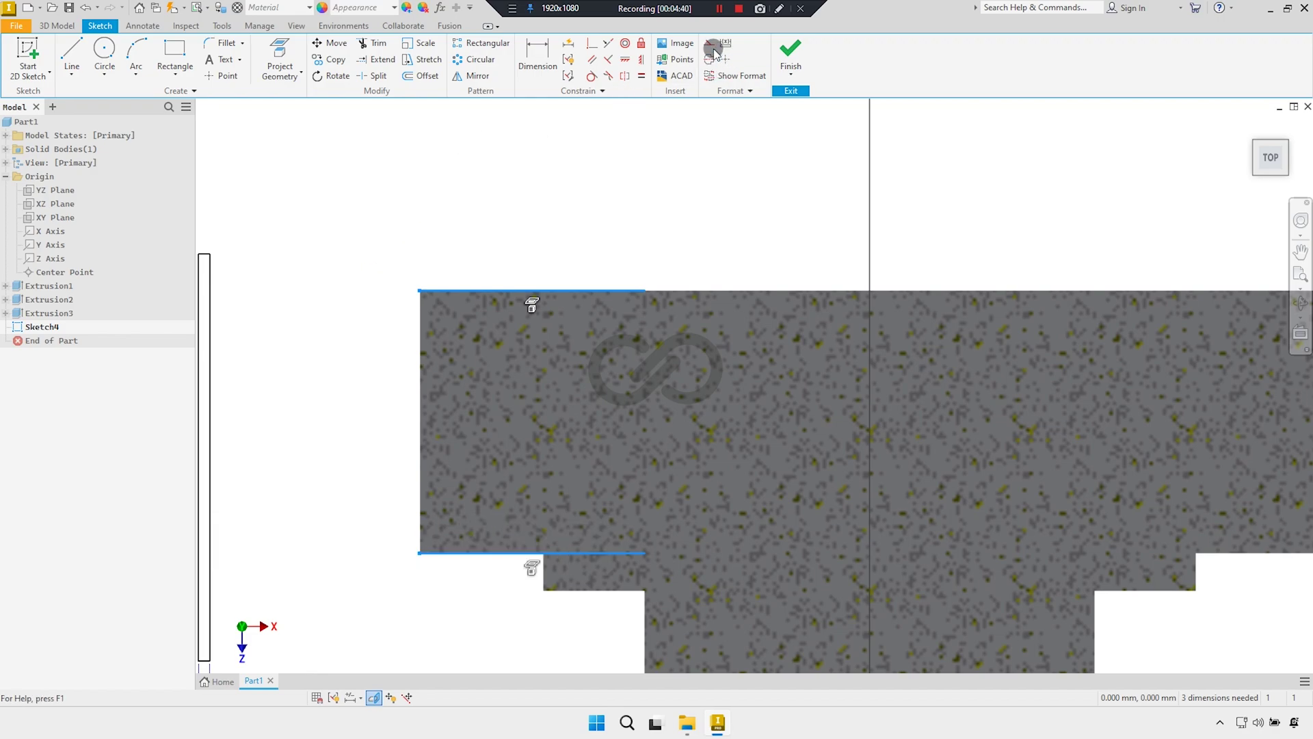
Make the rectangle's corner coincident with the hex head's corner
middle_click_drag(547, 214, 480, 281)
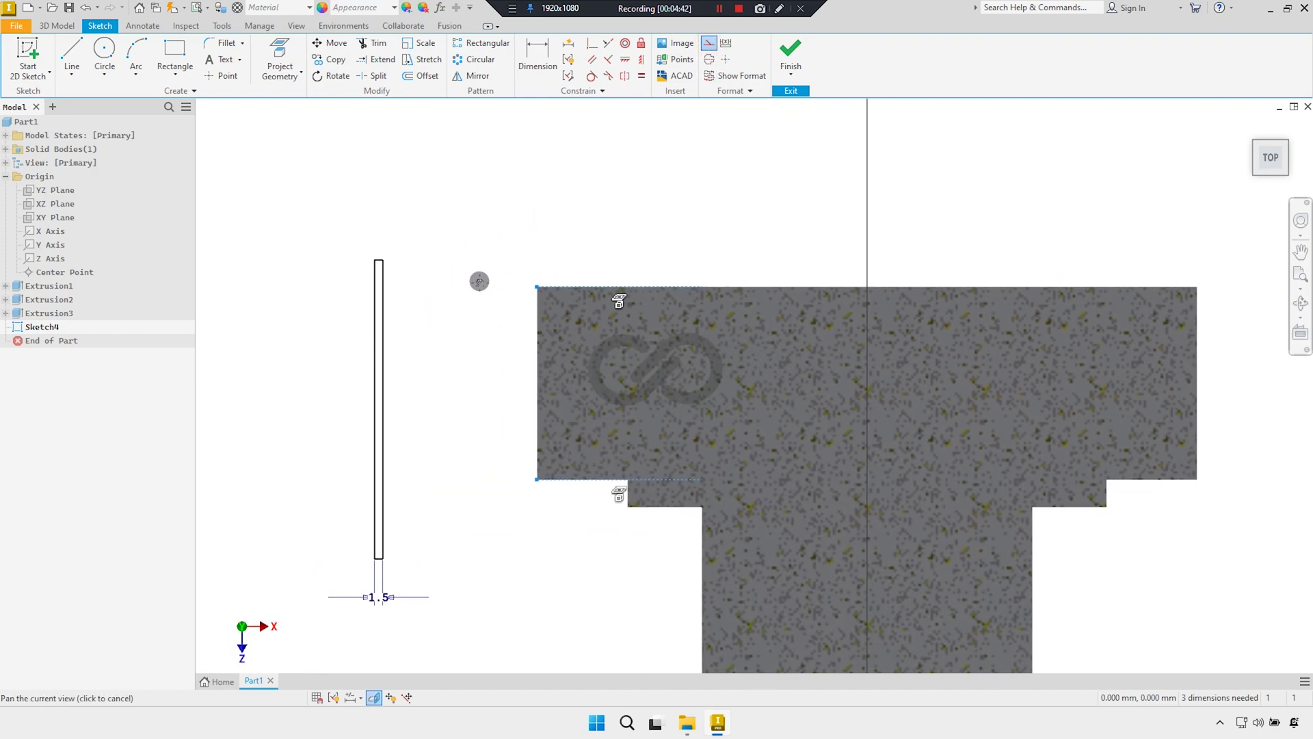
scroll(385, 239, "up", 5)
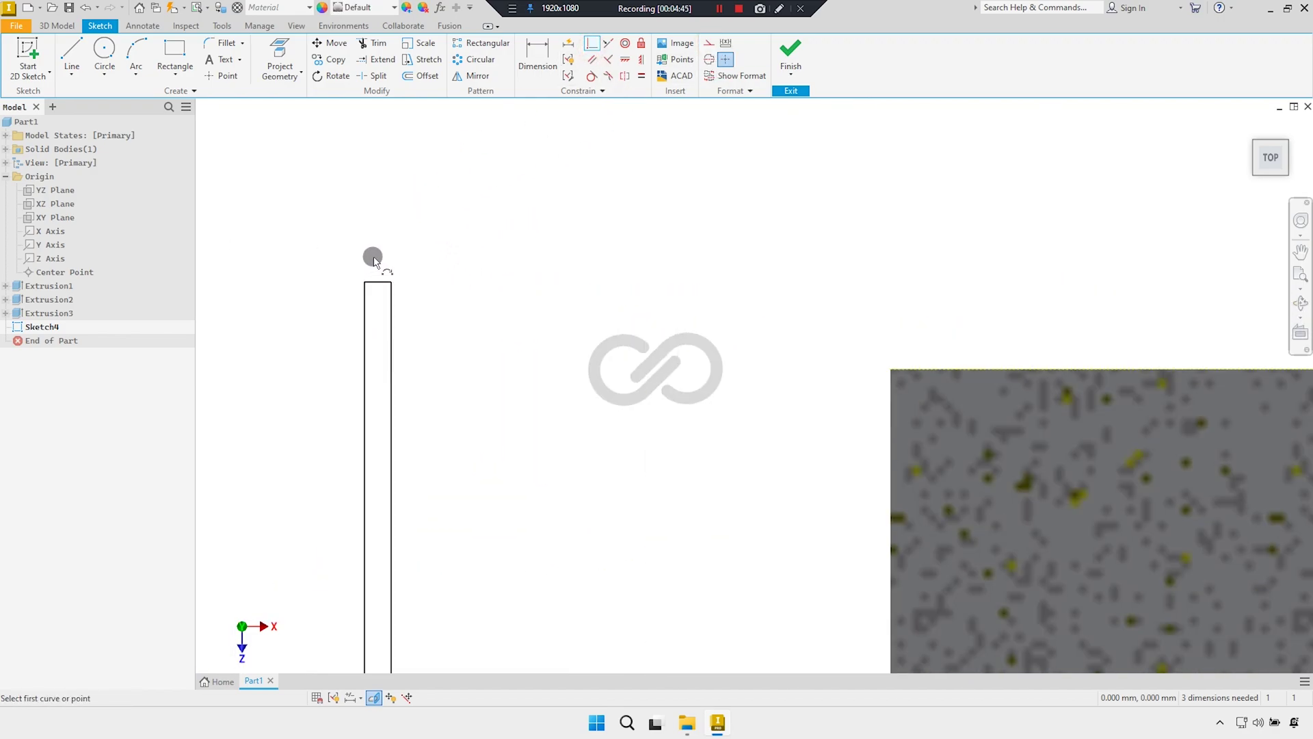
left_click(892, 367)
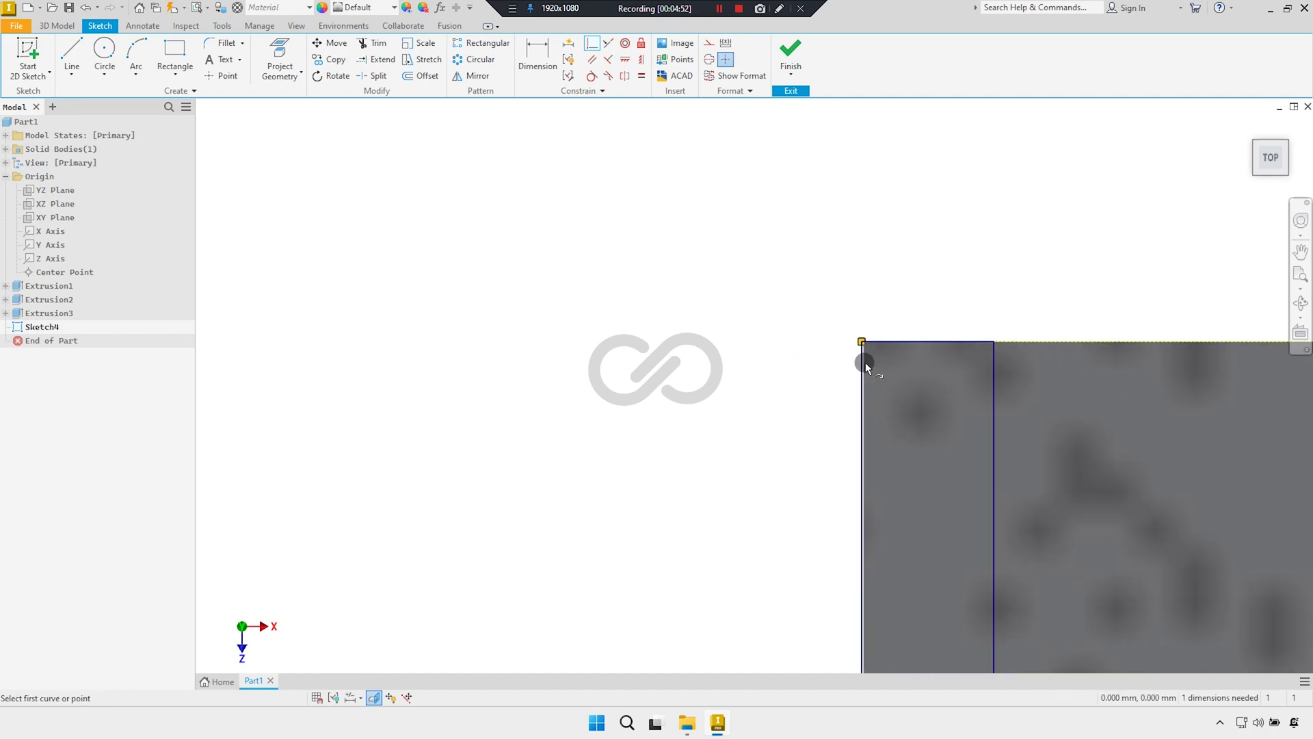
middle_click_drag(724, 331, 496, 194)
scroll(506, 243, "up", 1)
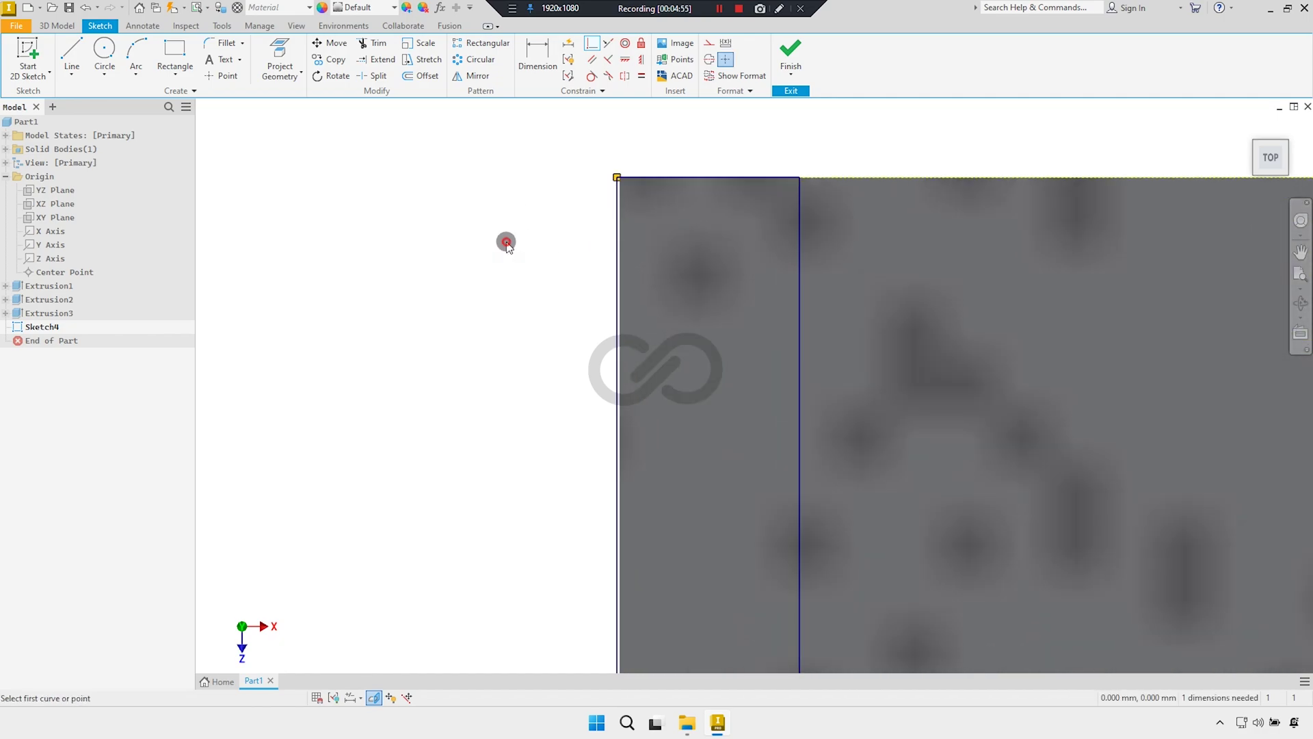
right_click(506, 242)
left_click(557, 235)
Move the 1.5 dimension higher, clear of the rectangle
scroll(592, 192, "up", 2)
scroll(595, 156, "up", 2)
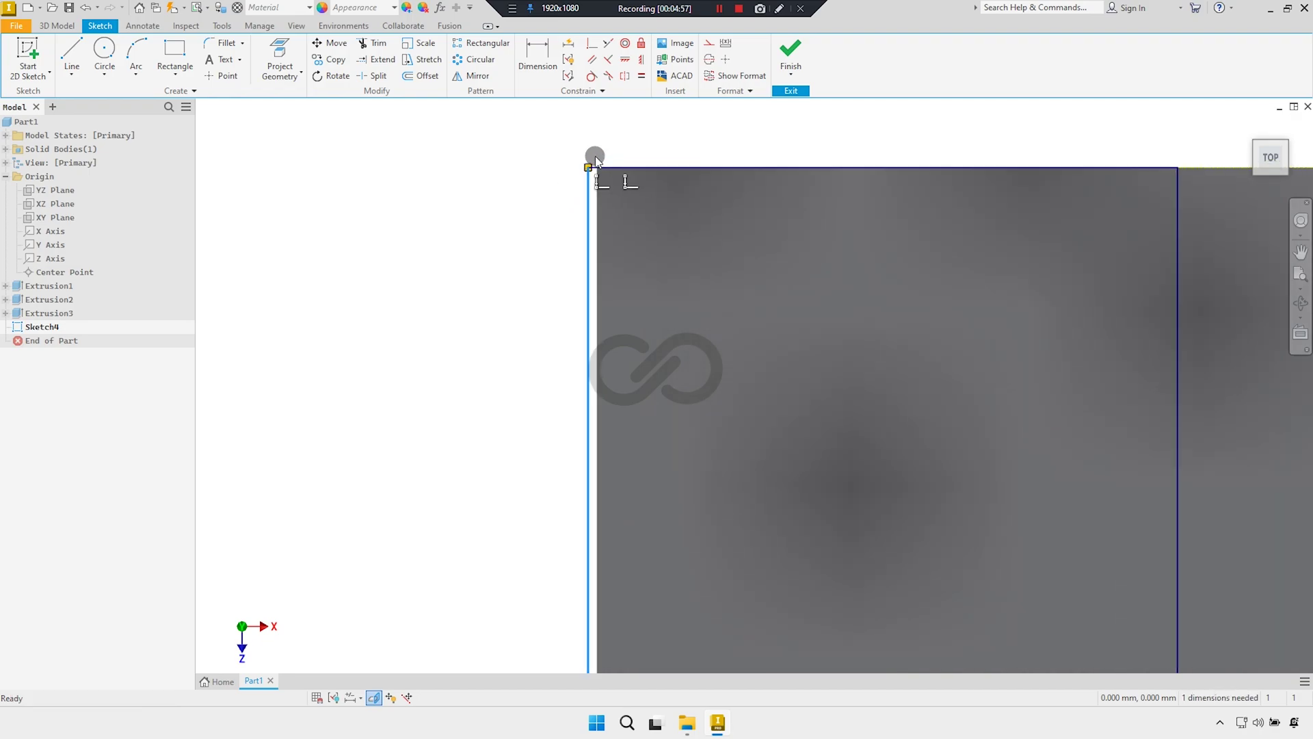
scroll(586, 181, "up", 3)
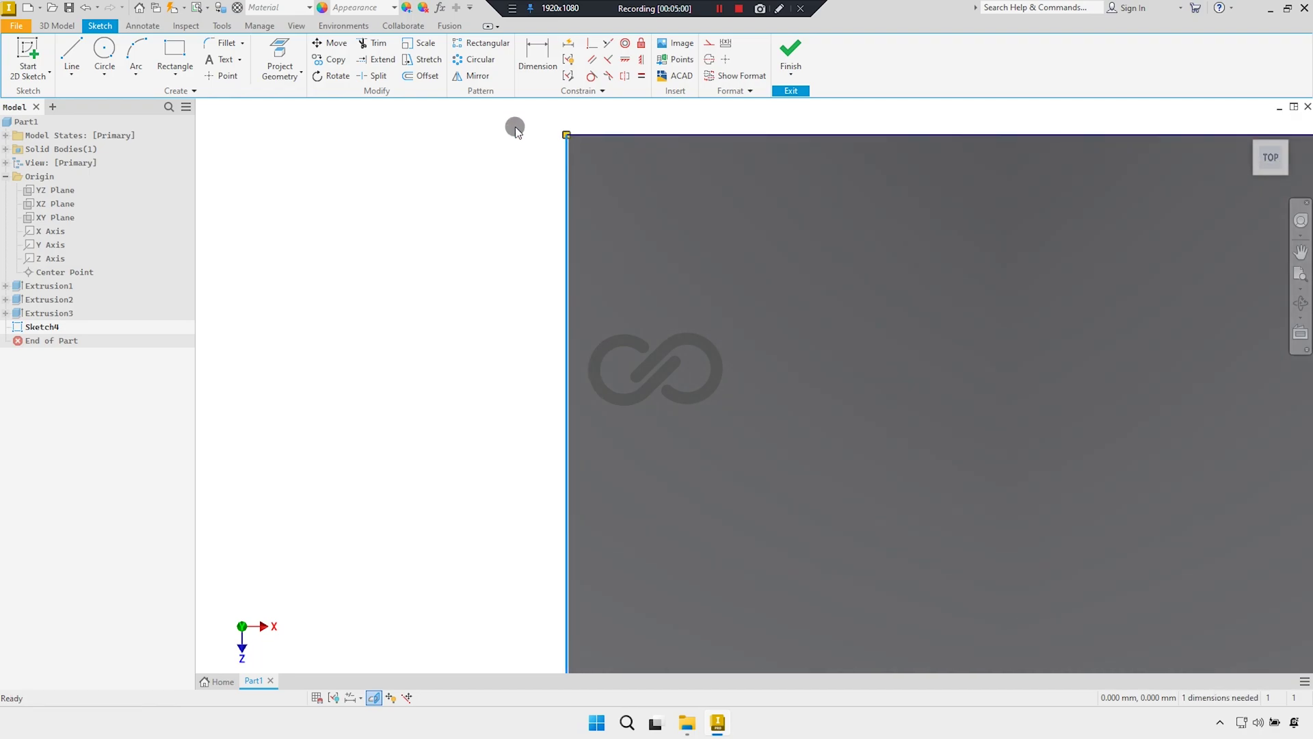
scroll(569, 194, "down", 2)
scroll(611, 248, "down", 1)
scroll(599, 289, "down", 2)
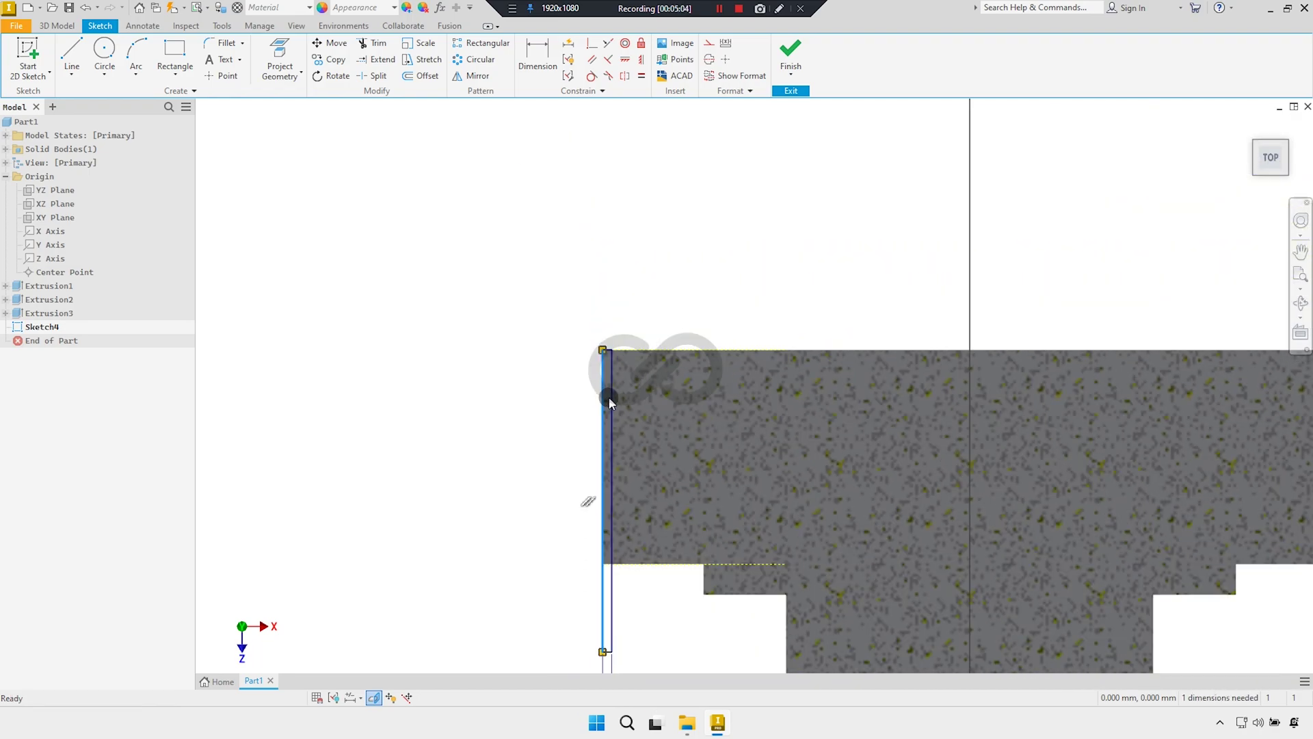
scroll(595, 376, "down", 1)
scroll(577, 444, "up", 3)
scroll(561, 581, "down", 1)
left_click_drag(543, 632, 571, 582)
scroll(571, 574, "up", 2)
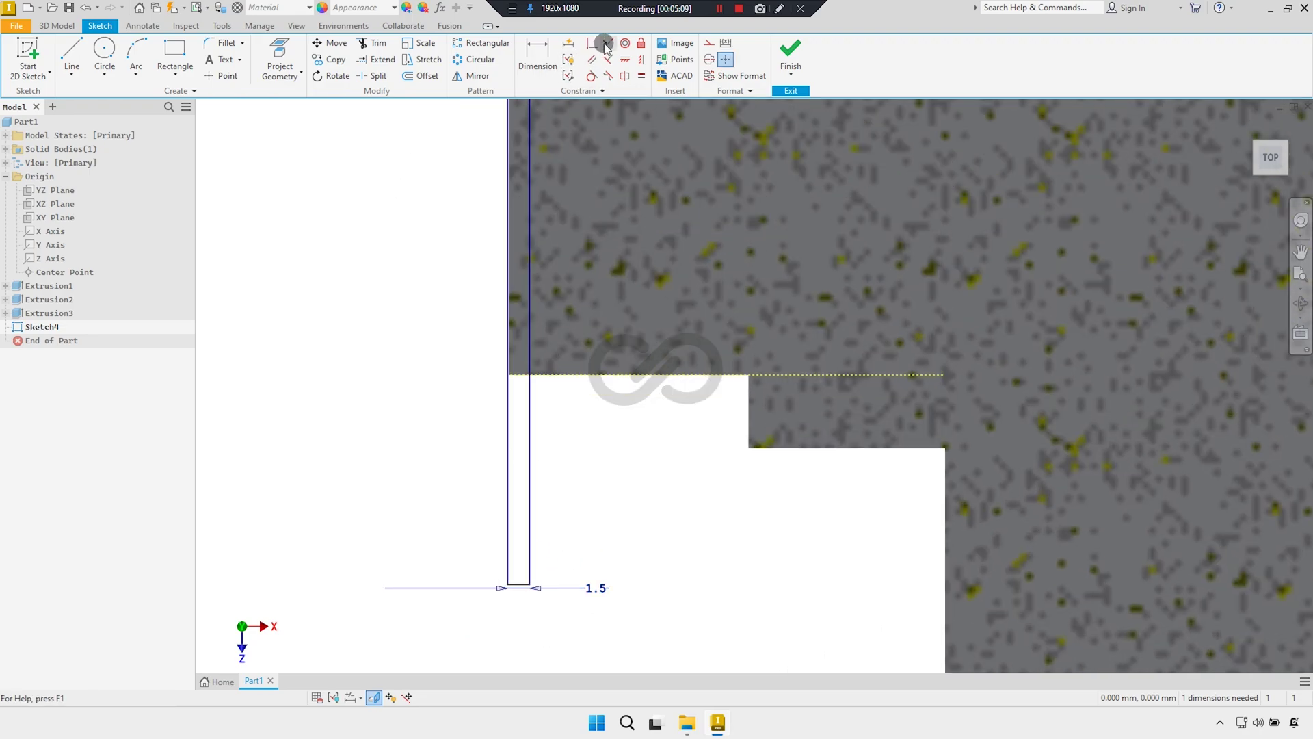
Add a symmetric constraint so the rectangle becomes Fully Constrained against the head
left_click(605, 47)
scroll(536, 533, "up", 2)
left_click(551, 317)
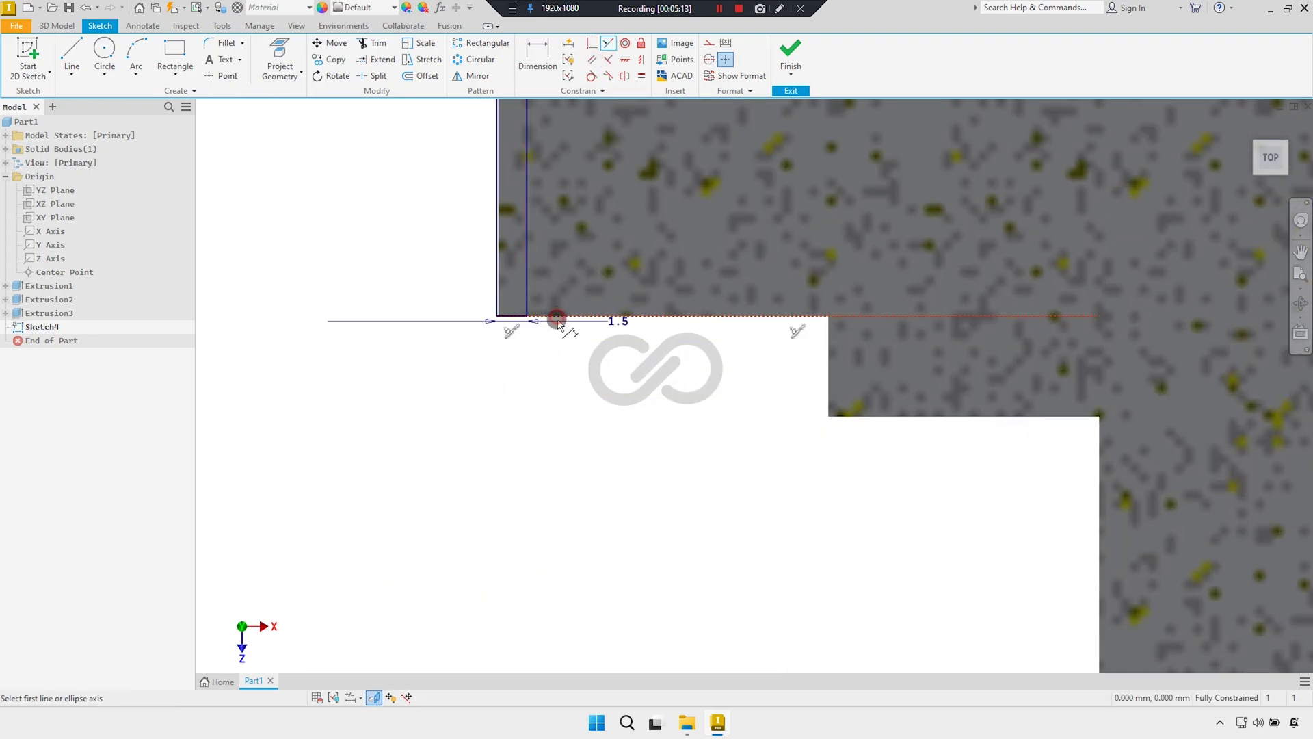
right_click(586, 347)
left_click(618, 355)
mouse_move(577, 388)
left_mouse_down()
mouse_move(568, 465)
mouse_move(295, 444)
left_mouse_up()
key("Escape")
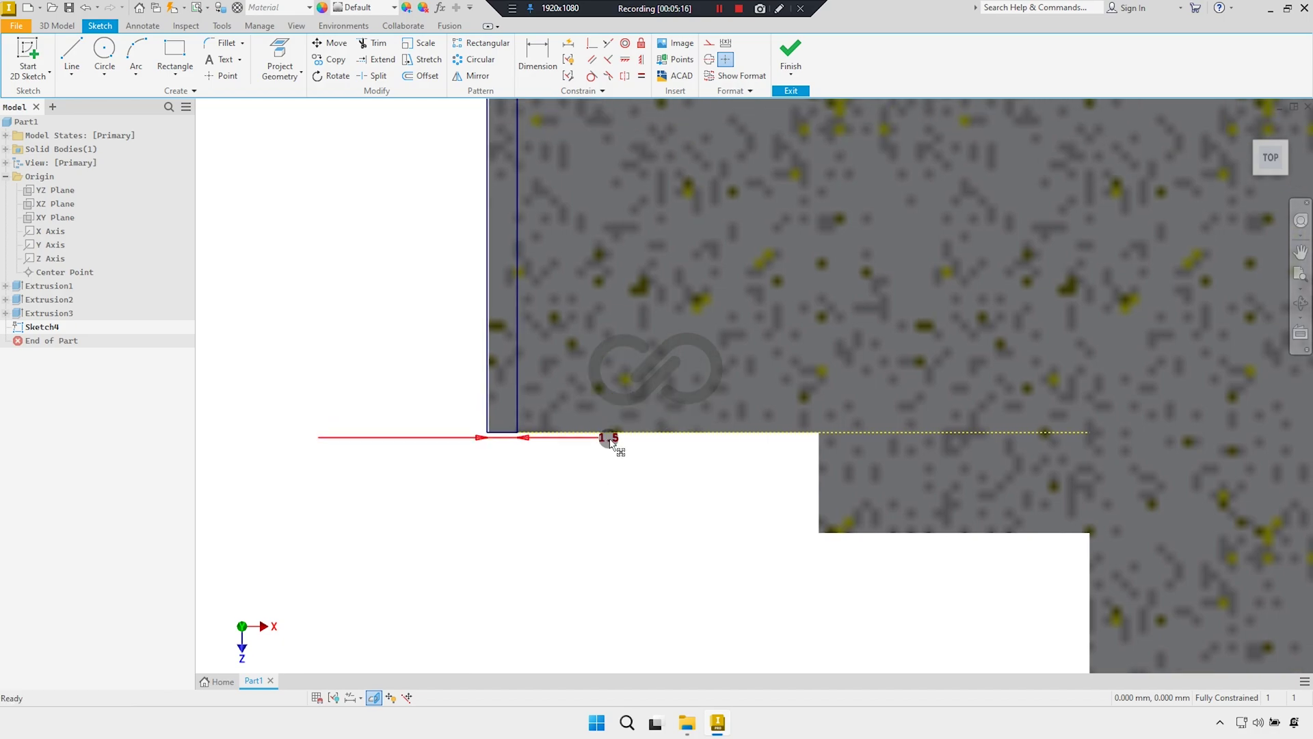
scroll(355, 413, "down", 2)
scroll(506, 263, "down", 1)
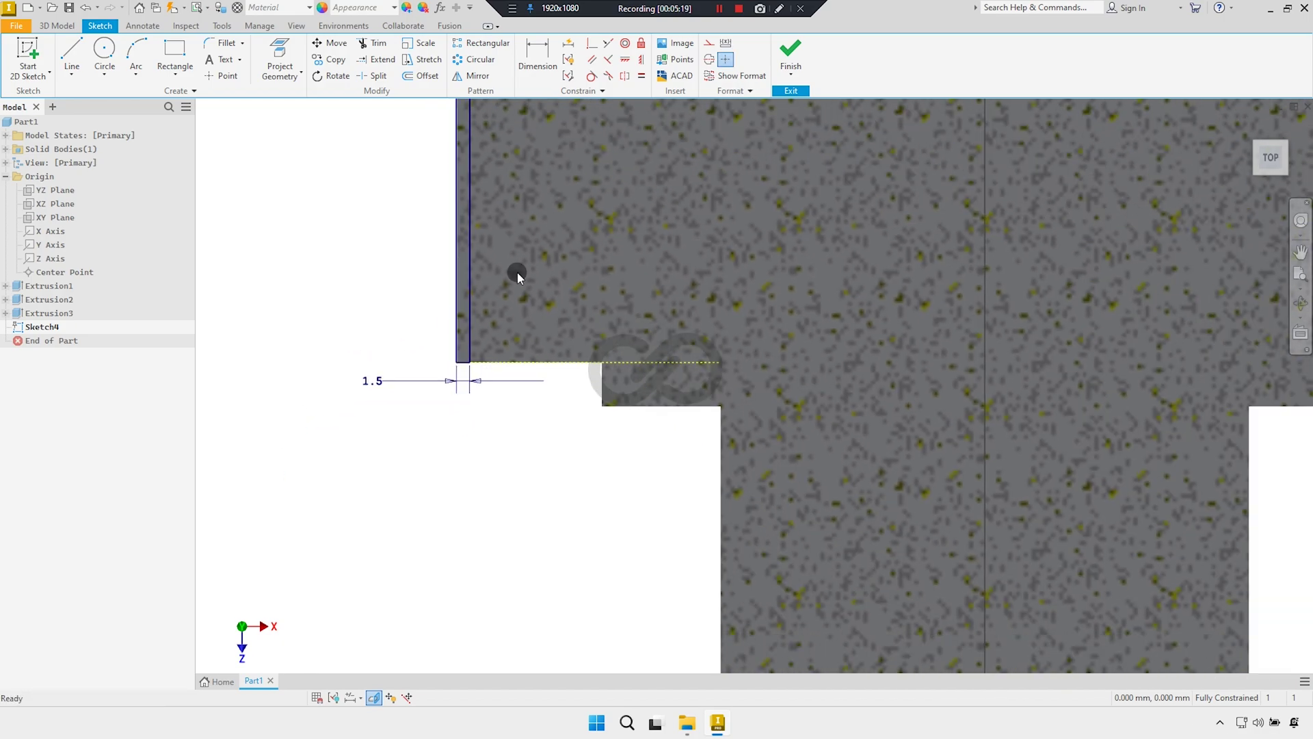
middle_click_drag(517, 272, 548, 390)
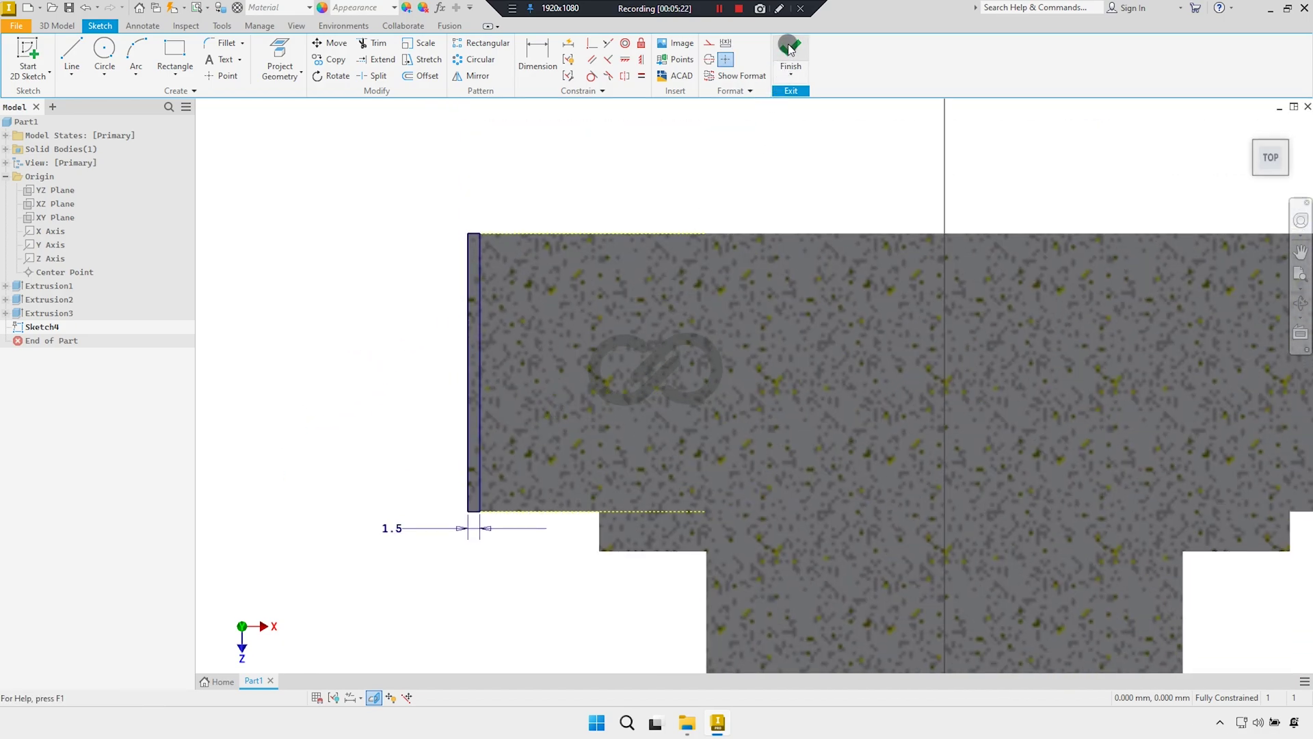
Finish Sketch4 and orient the view toward the hex head
left_click(790, 48)
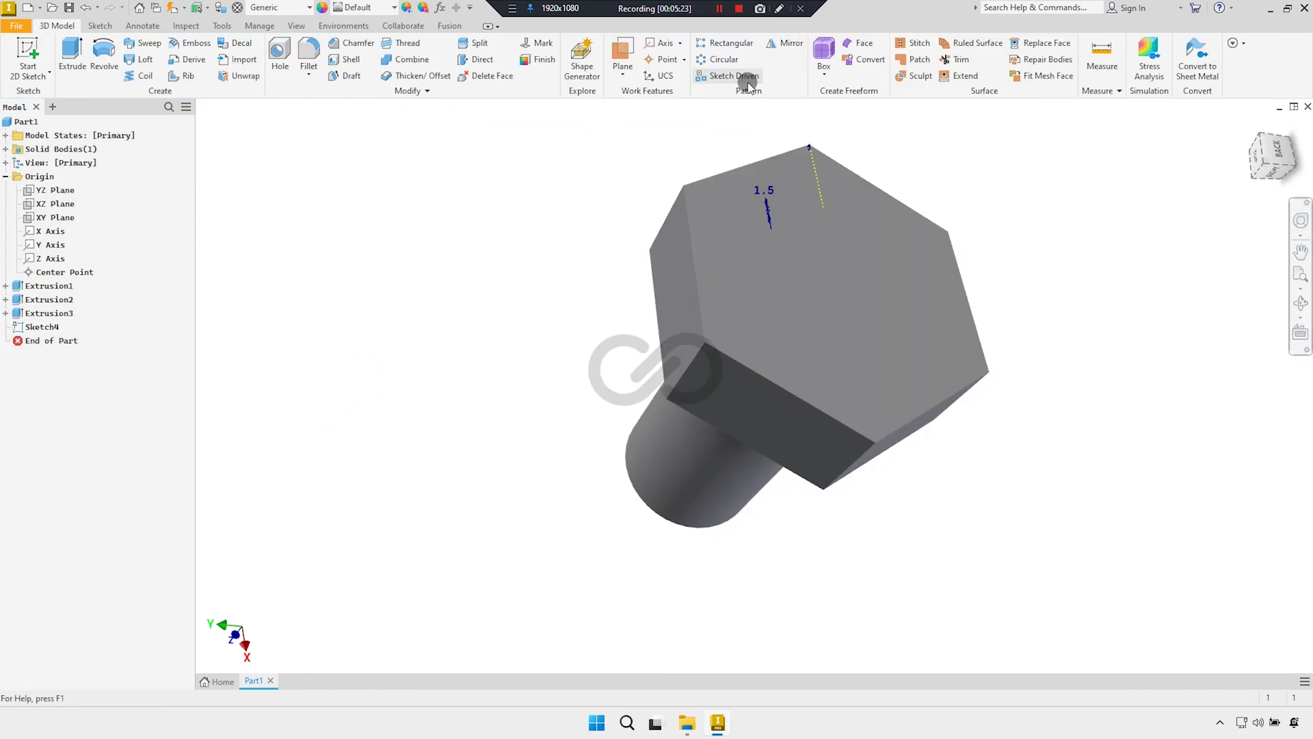
left_click(1264, 136)
scroll(850, 328, "up", 3)
middle_click_drag(850, 328, 727, 213)
Revolve the profile about the Z Axis as a cut, creating Revolution1
left_click(108, 54)
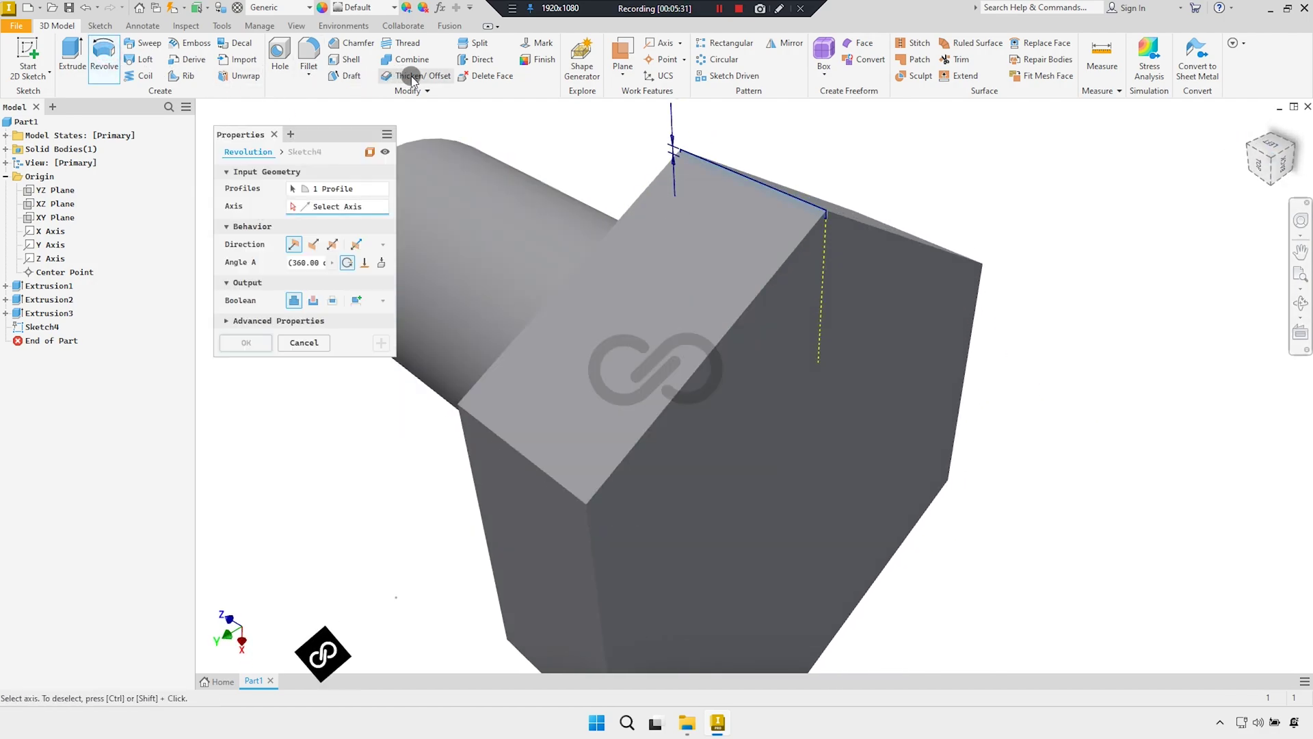
scroll(762, 182, "up", 2)
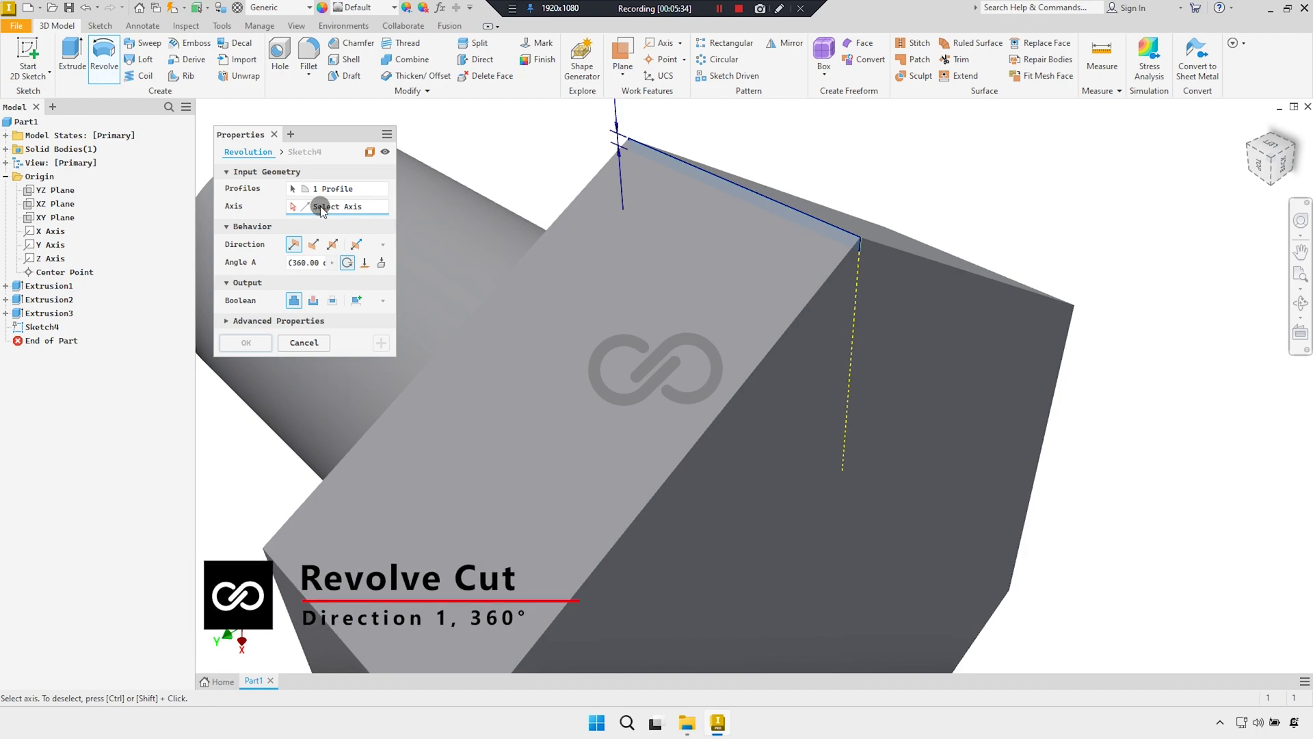
left_click(52, 260)
scroll(633, 255, "down", 3)
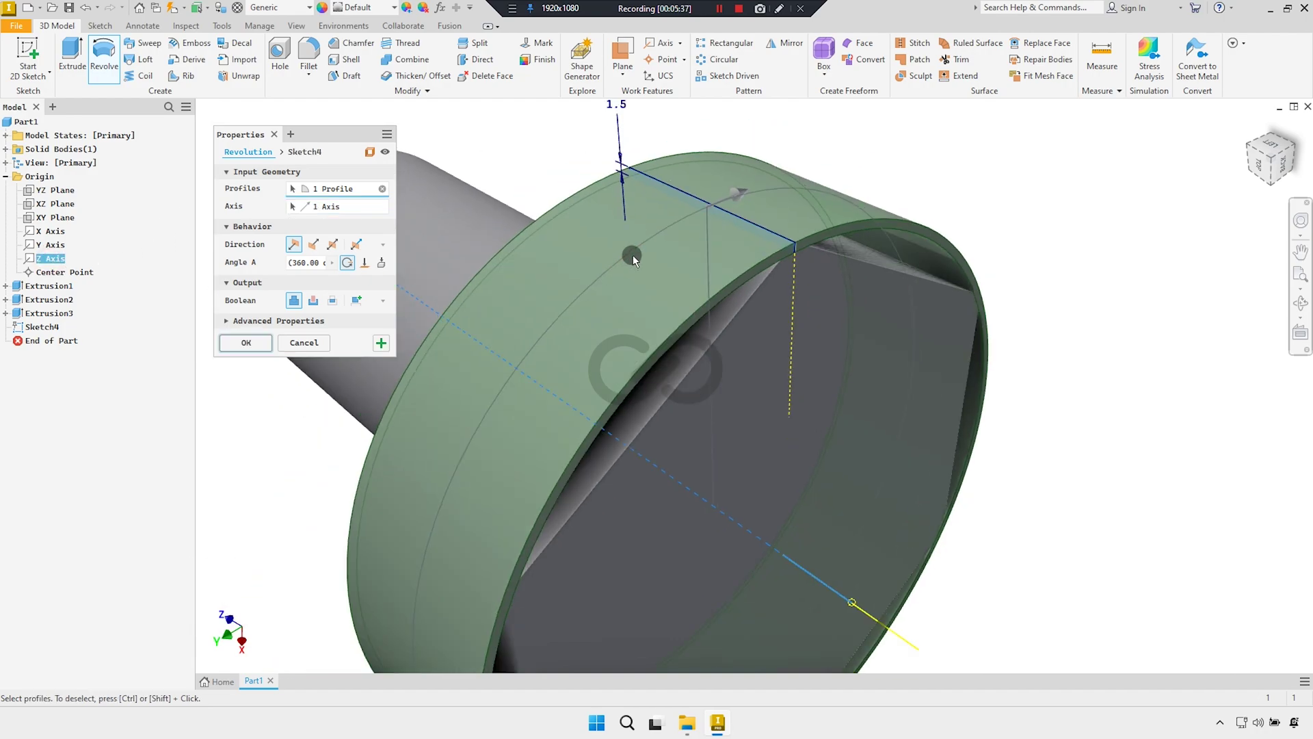
left_click(312, 300)
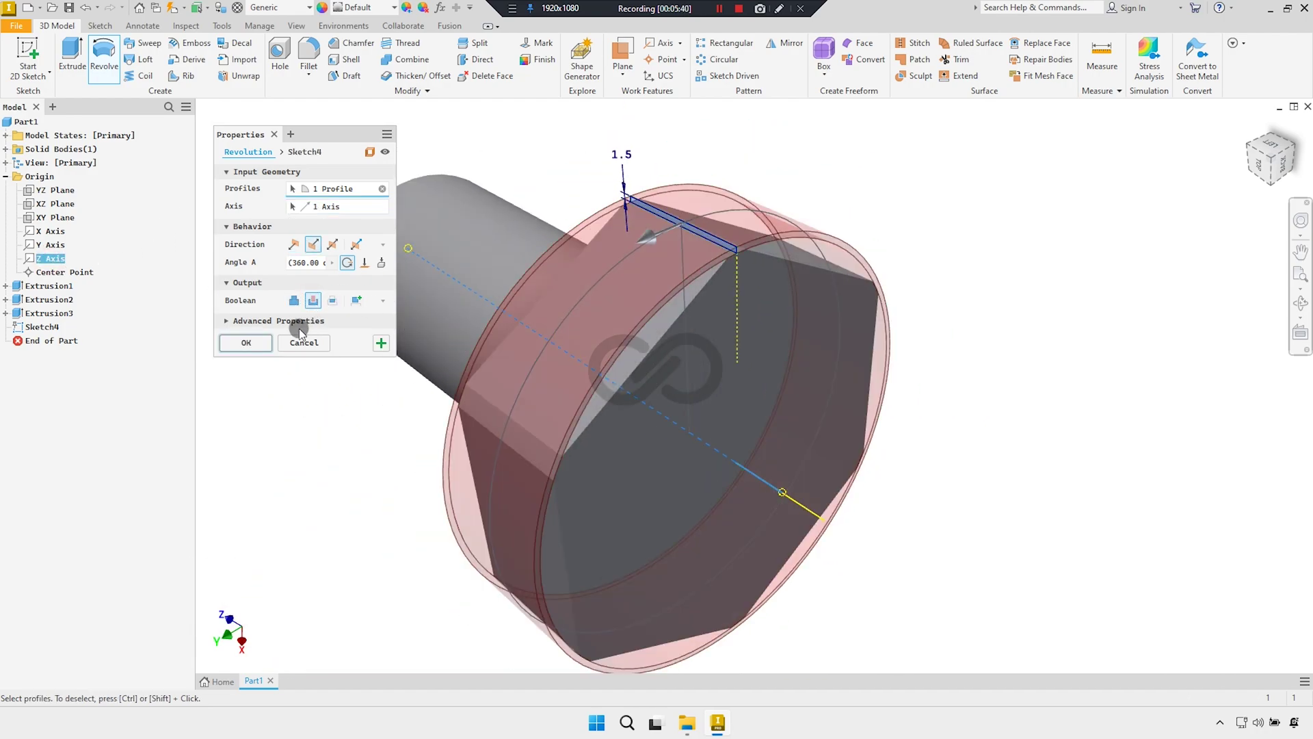
scroll(527, 419, "up", 1)
mouse_move(1270, 156)
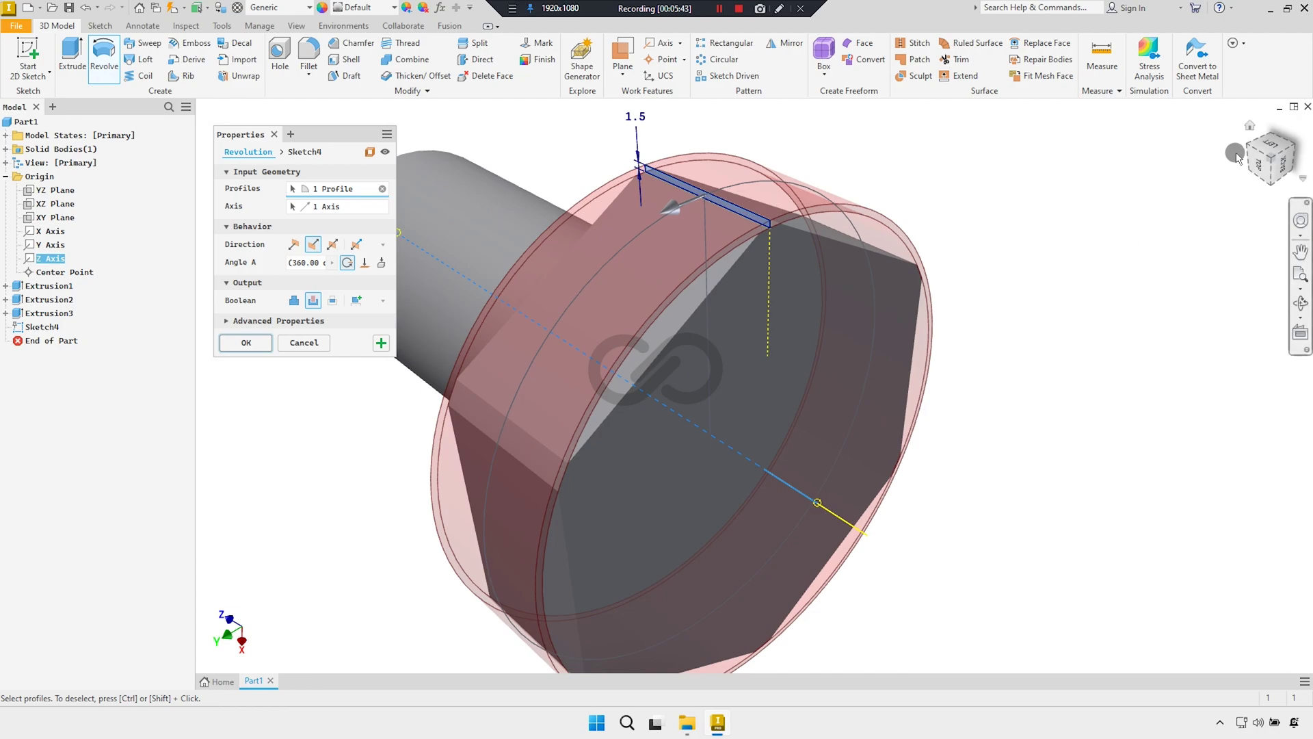
left_click(1246, 150)
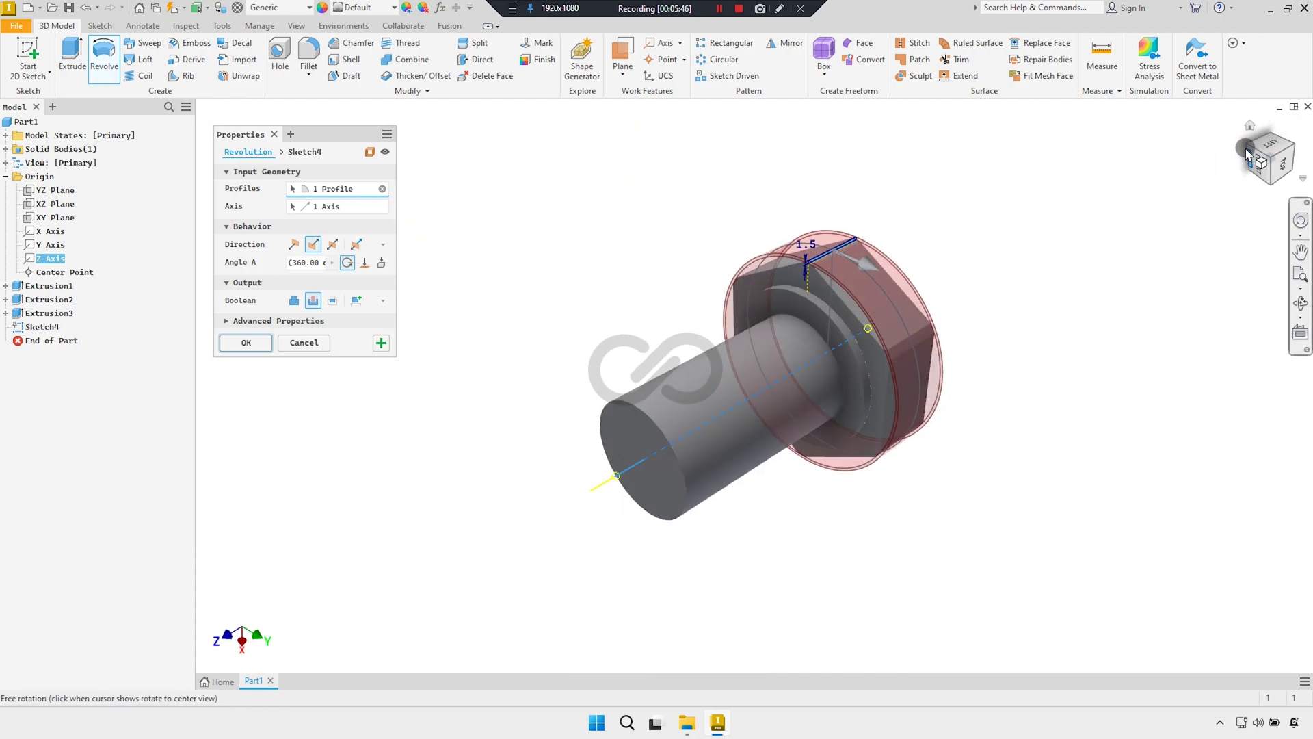
left_click_drag(1246, 154, 626, 305)
scroll(632, 358, "up", 2)
scroll(632, 359, "up", 1)
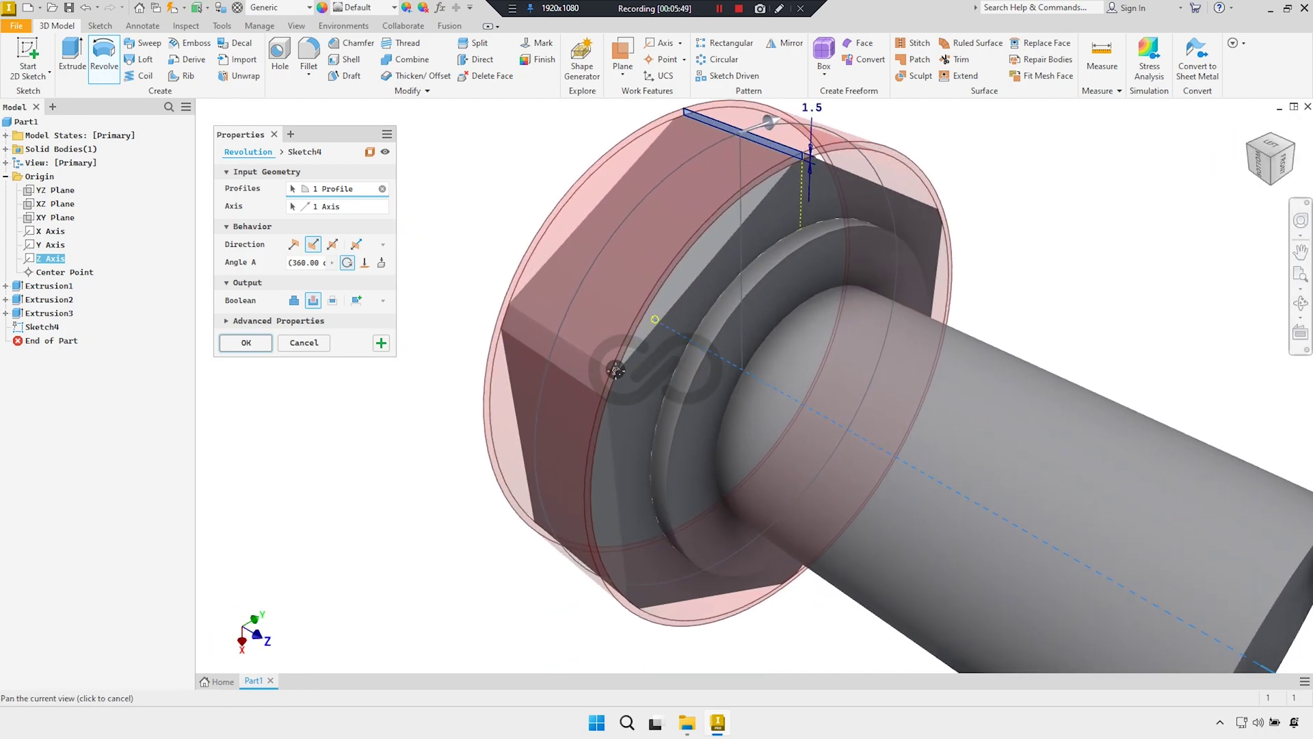
middle_click_drag(615, 370, 602, 380)
left_click(245, 344)
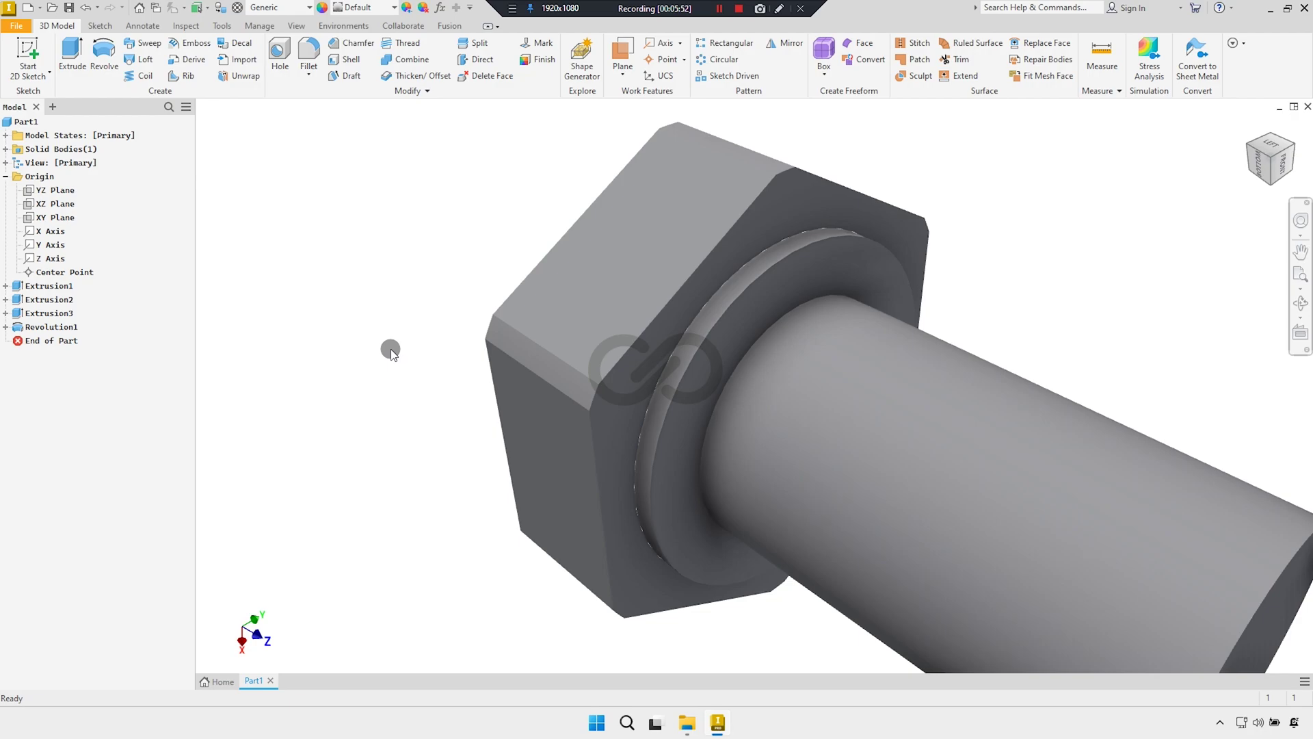
Select the XZ Plane in the browser for a new sketch
scroll(438, 350, "down", 3)
middle_click_drag(470, 349, 515, 341, "shift")
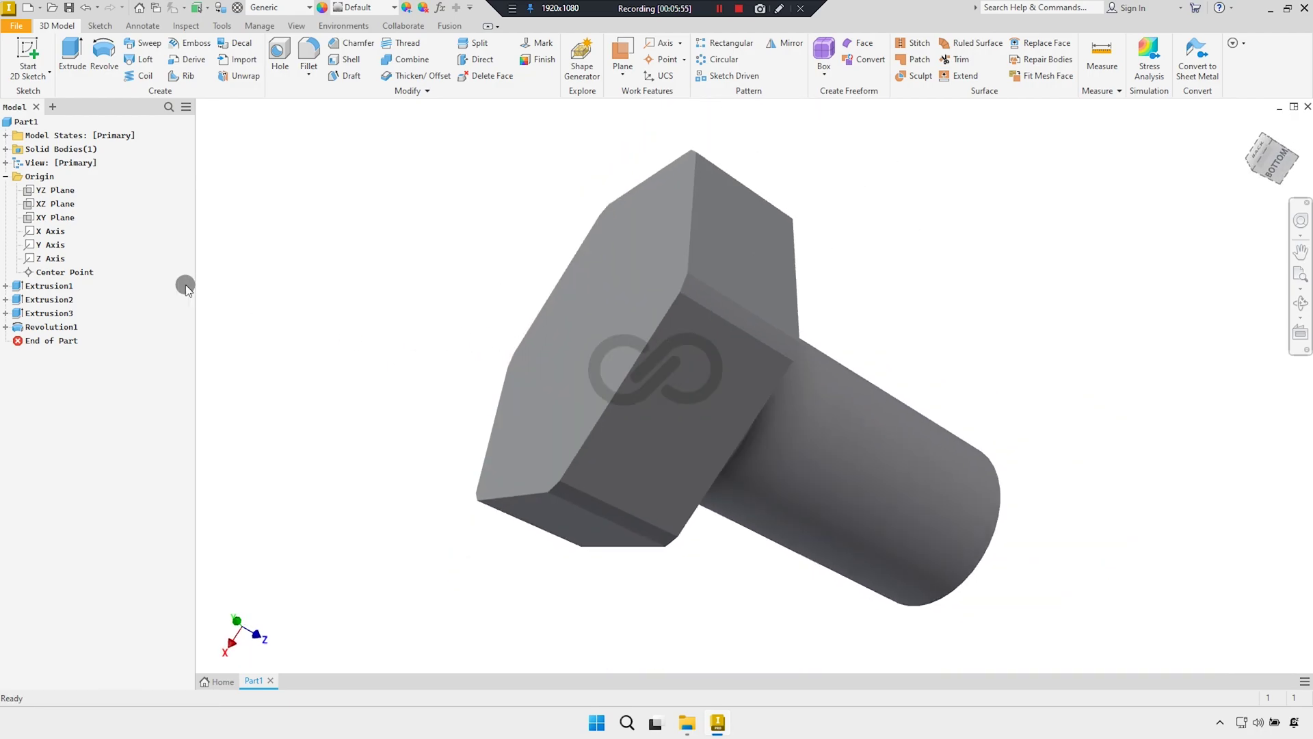
left_click(54, 203)
middle_click_drag(319, 326, 373, 311, "shift")
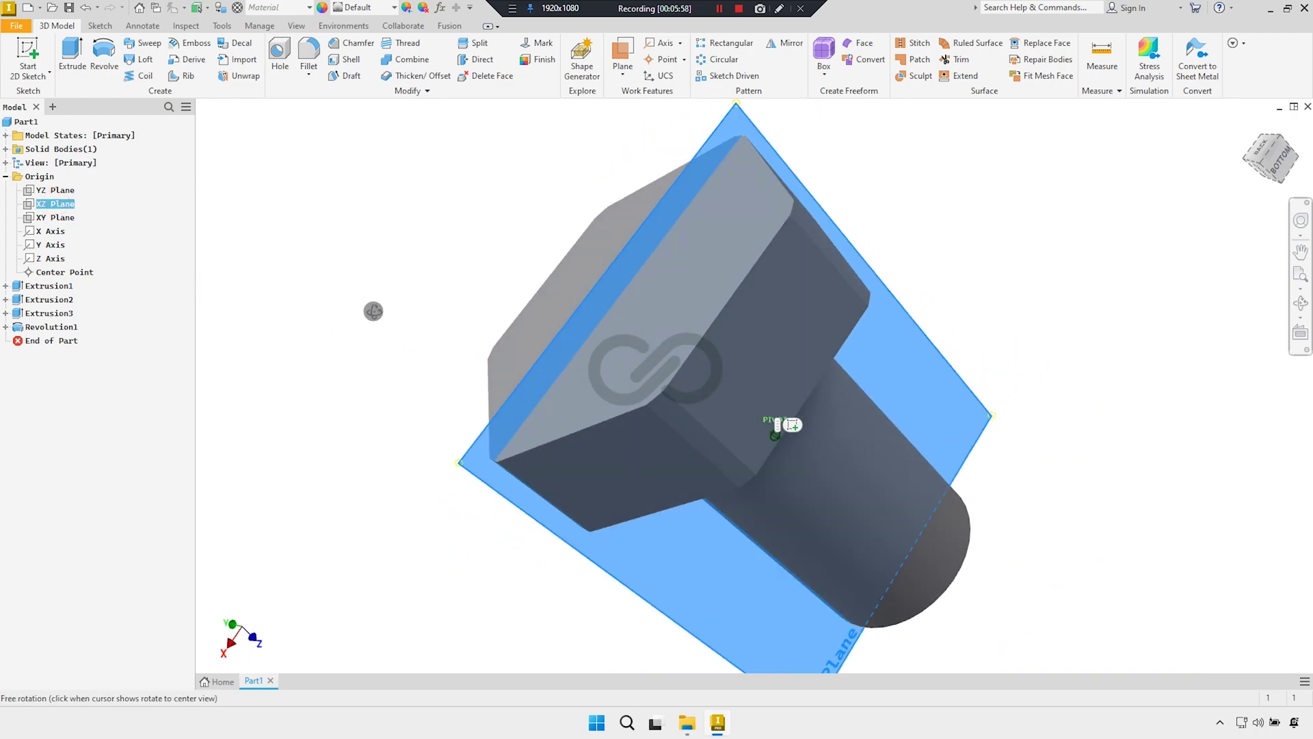
Start Sketch5 on the XZ plane, face it with Look At and slice the graphics
key("s")
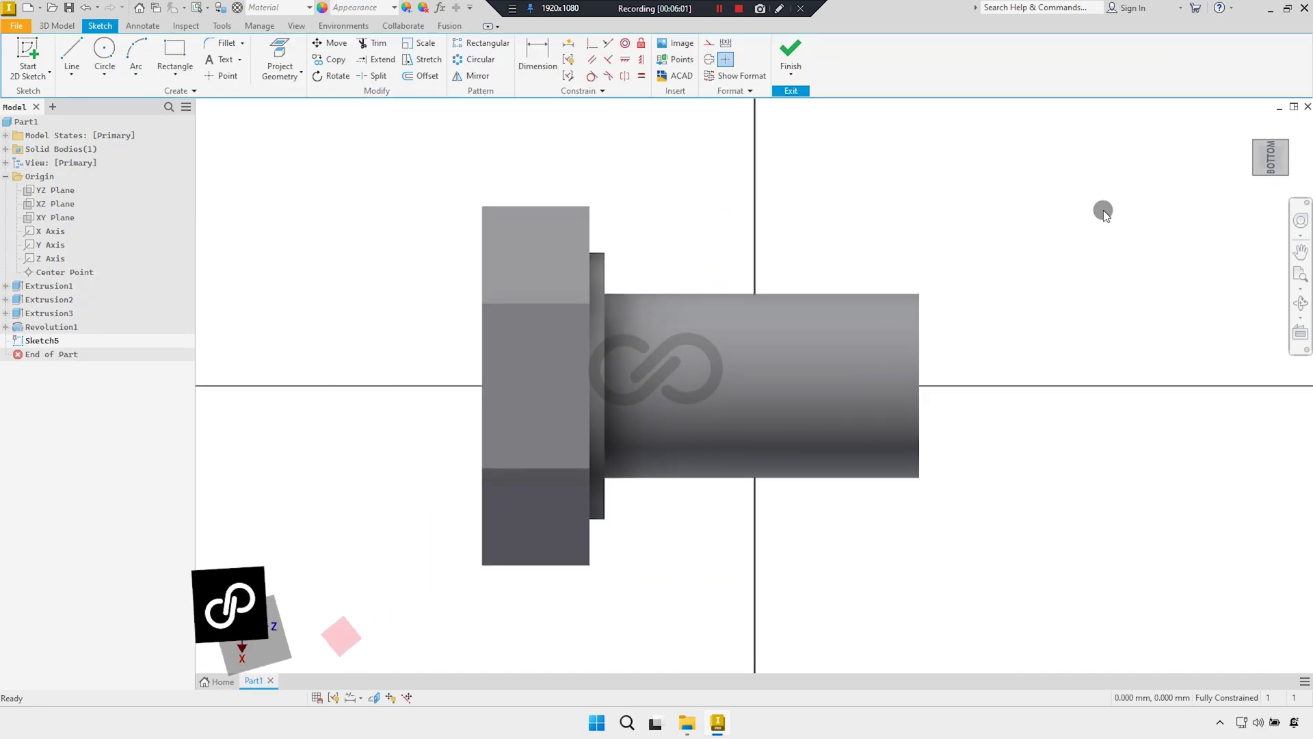
left_click(1271, 157)
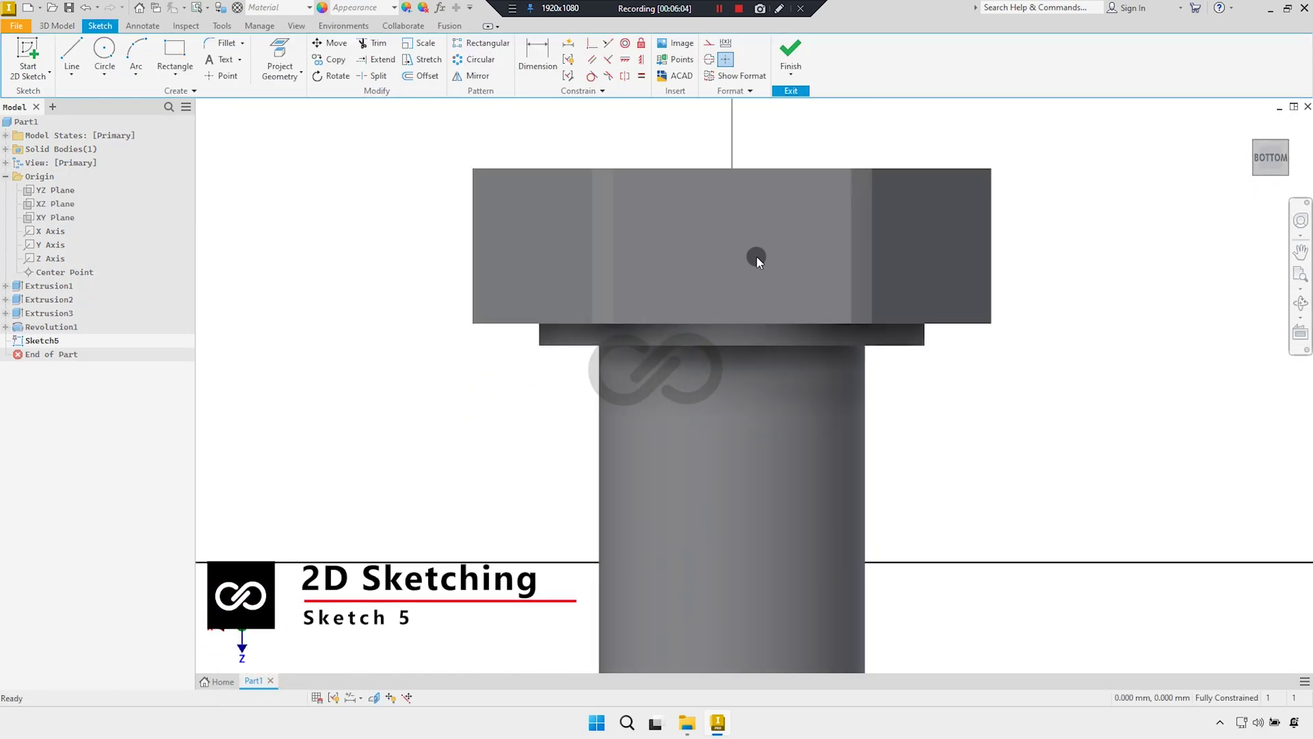
middle_click_drag(640, 382, 586, 434)
key("F7")
middle_click_drag(469, 492, 467, 555)
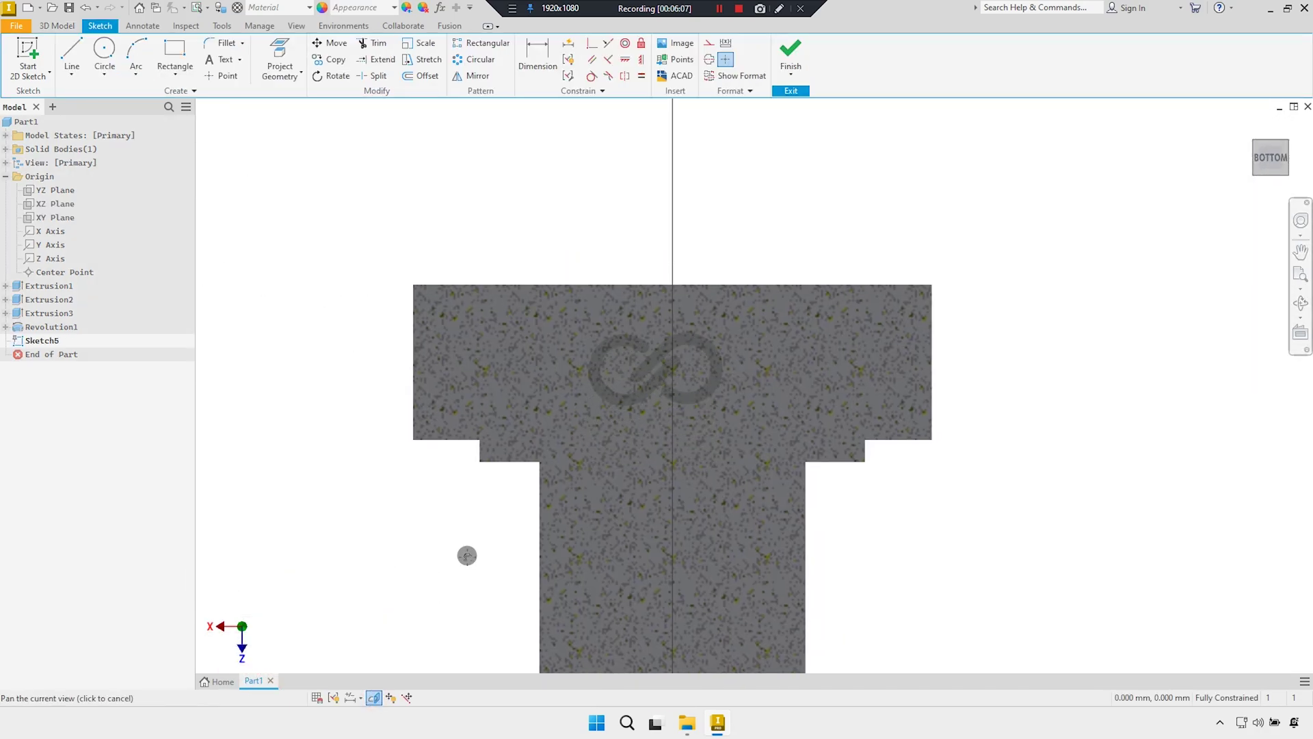
Project the hex head's top edge into Sketch5
left_click(280, 56)
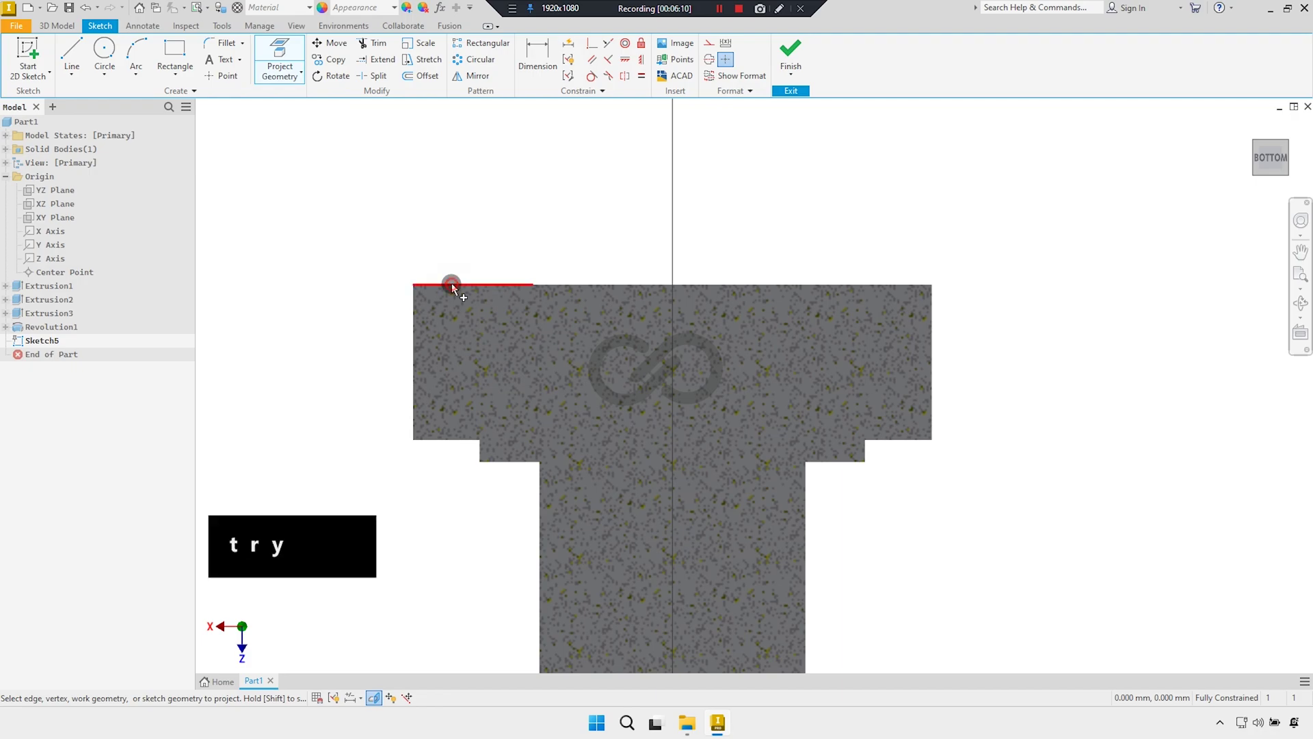
right_click(453, 217)
left_click(483, 219)
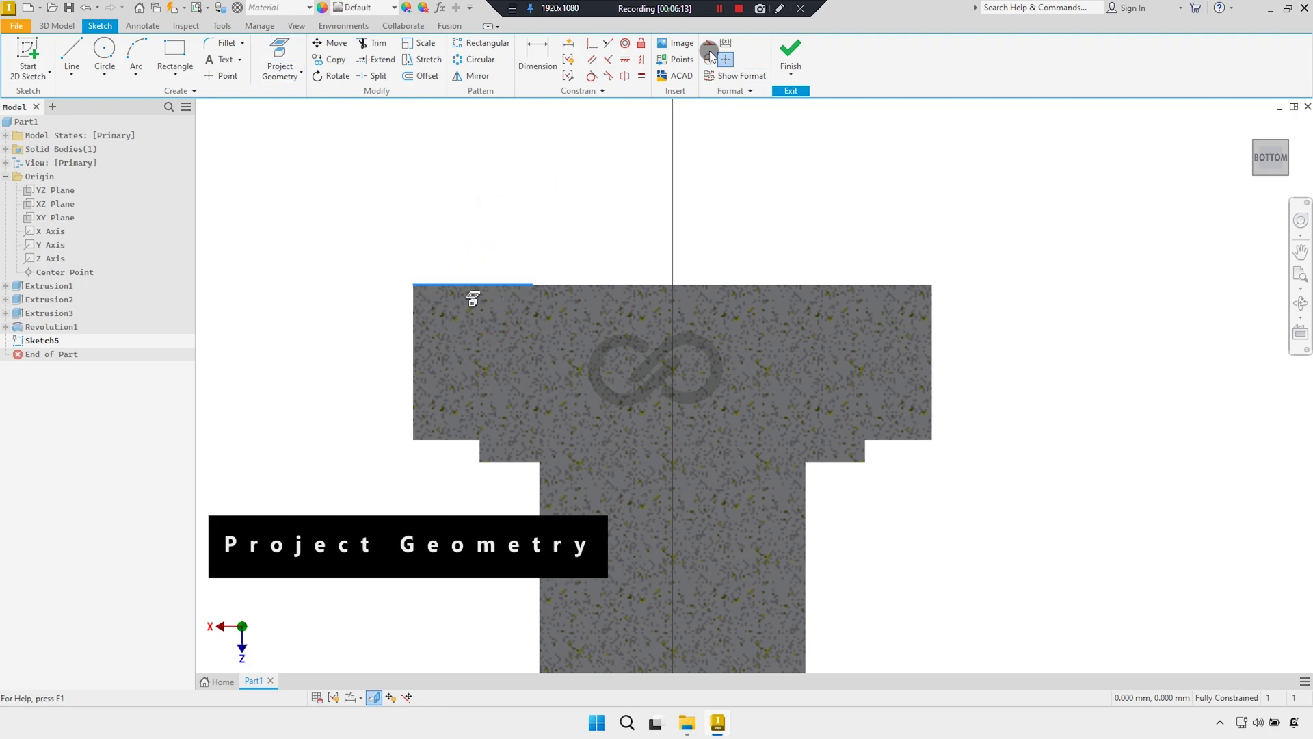
scroll(469, 316, "down", 2)
middle_click_drag(349, 267, 334, 267)
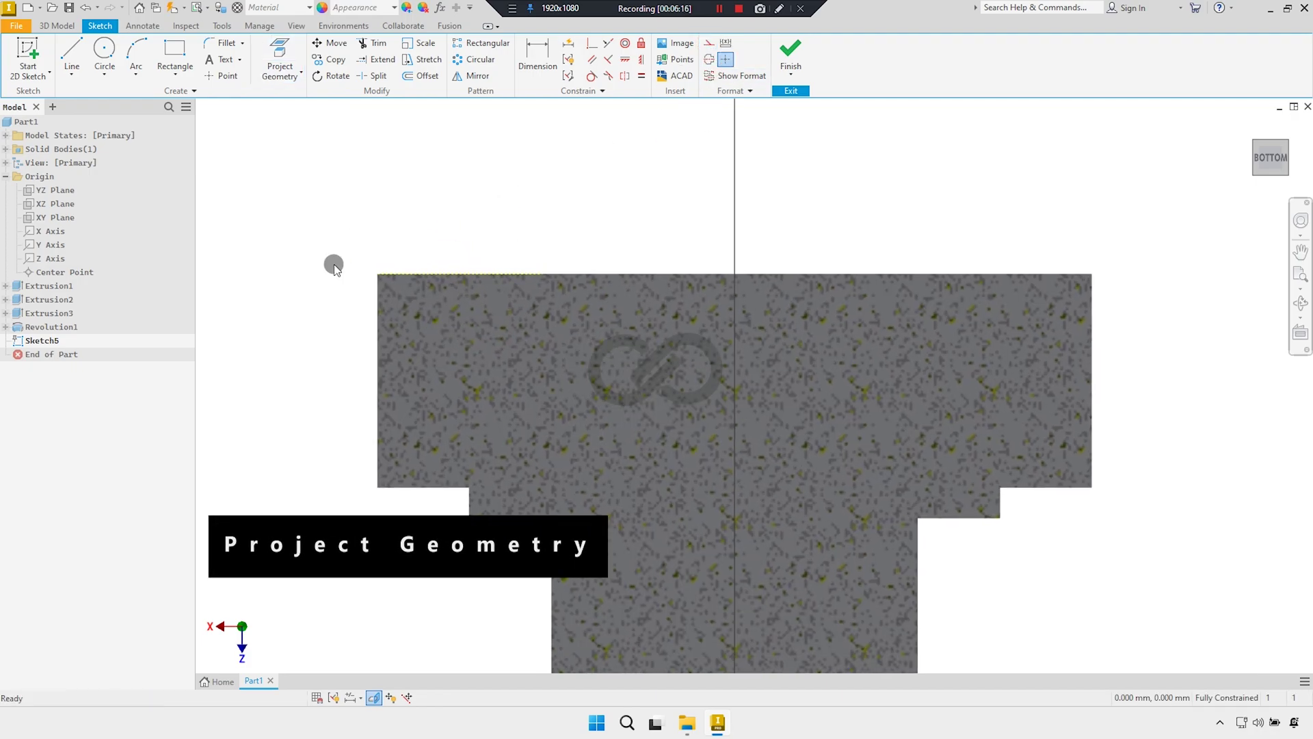
Draw a closed three-line triangle at the head's top-left corner
left_click(71, 55)
left_click(350, 244)
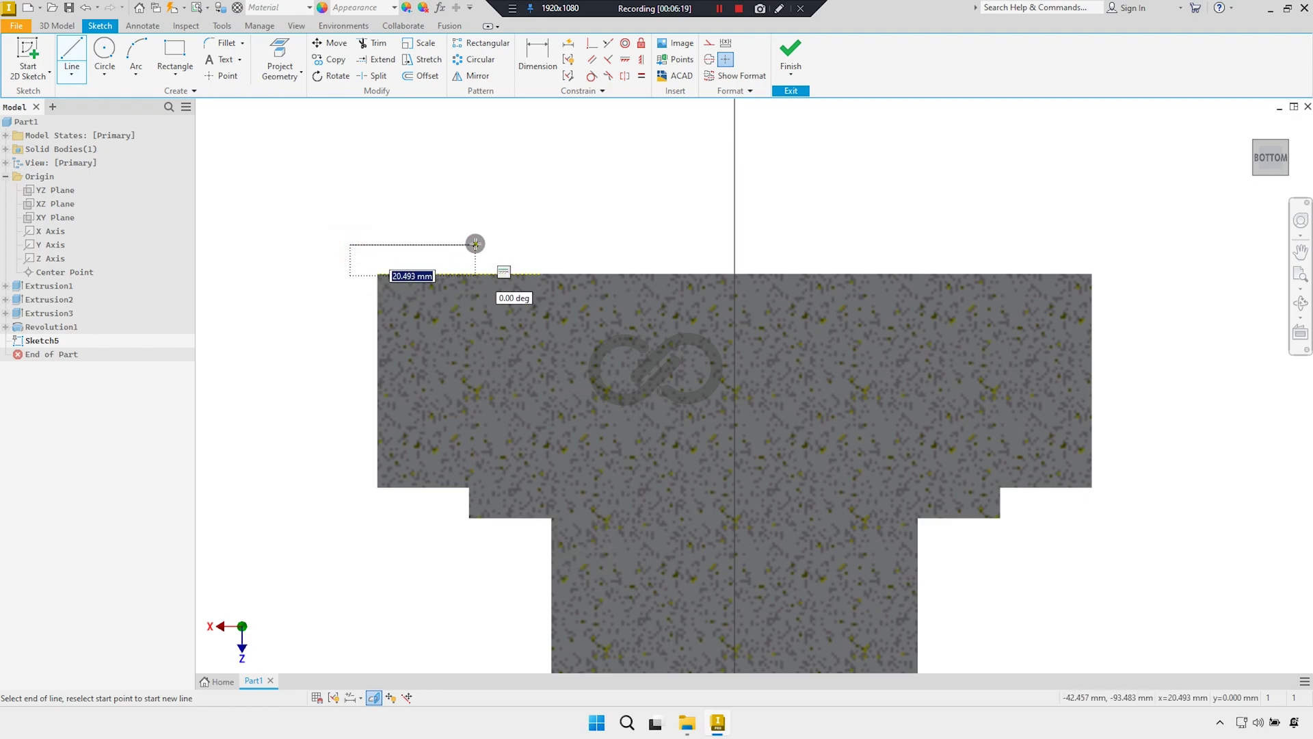
left_click(479, 244)
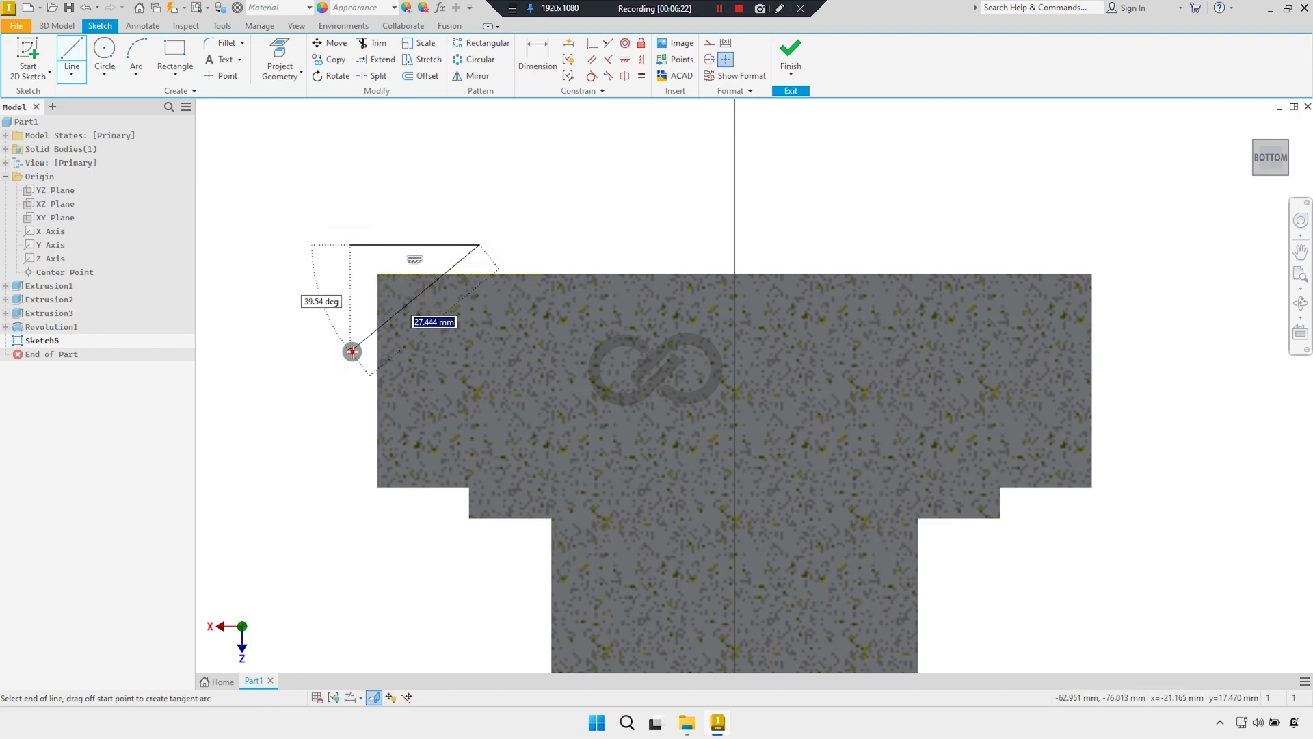
left_click(352, 352)
left_click(349, 245)
right_click(367, 273)
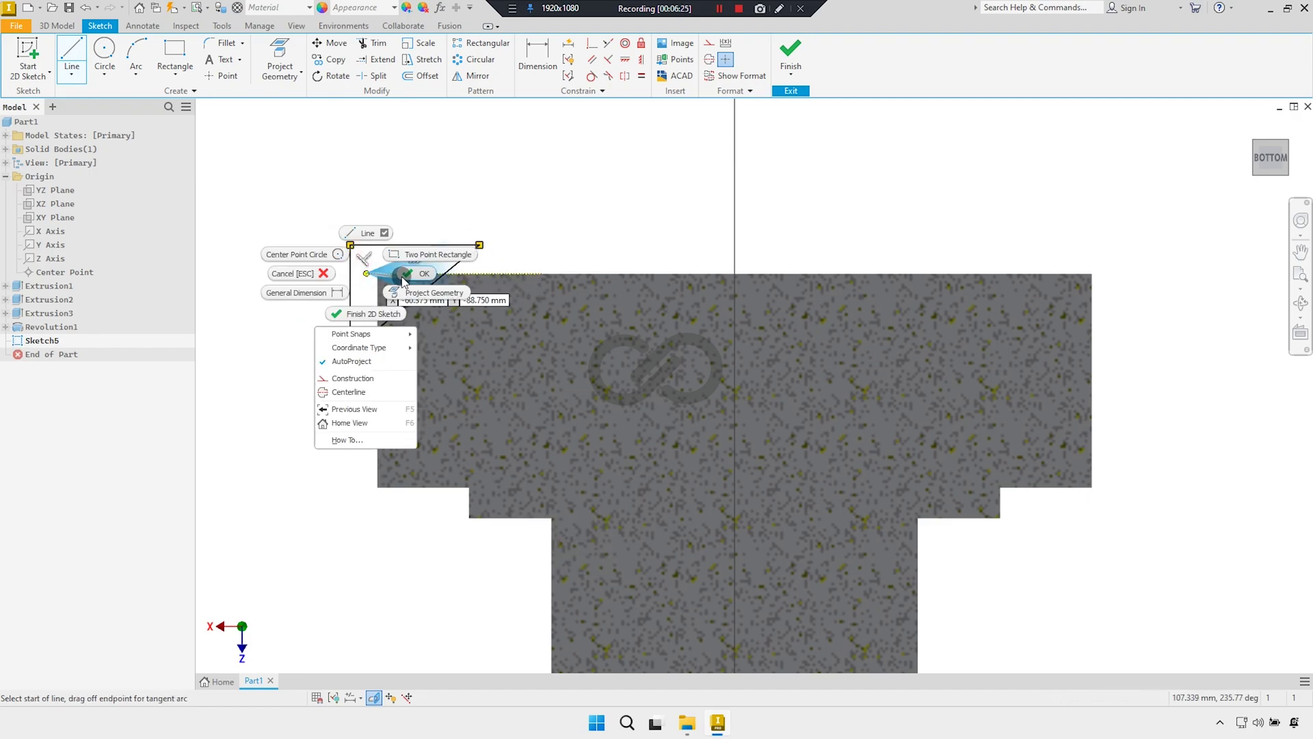
left_click(405, 275)
scroll(516, 266, "down", 3)
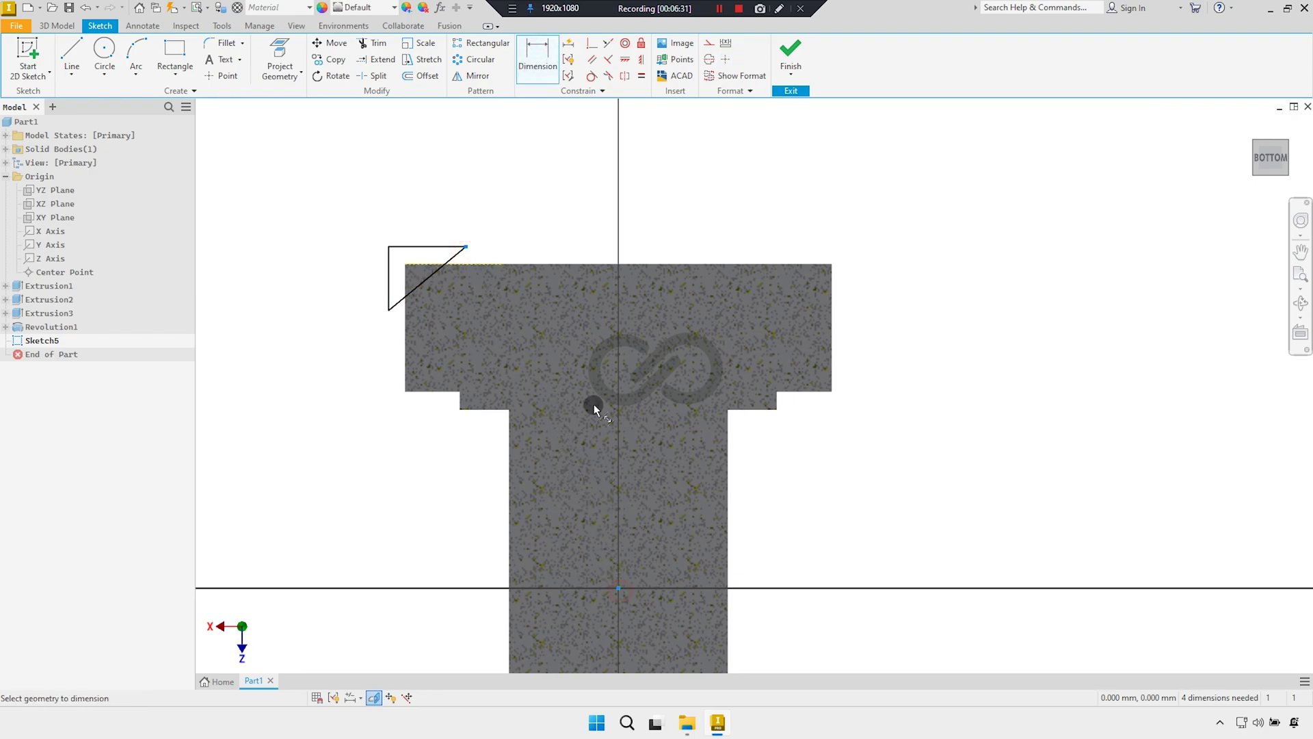
Dimension the triangle's horizontal distance from the axis as 48
left_click(530, 172)
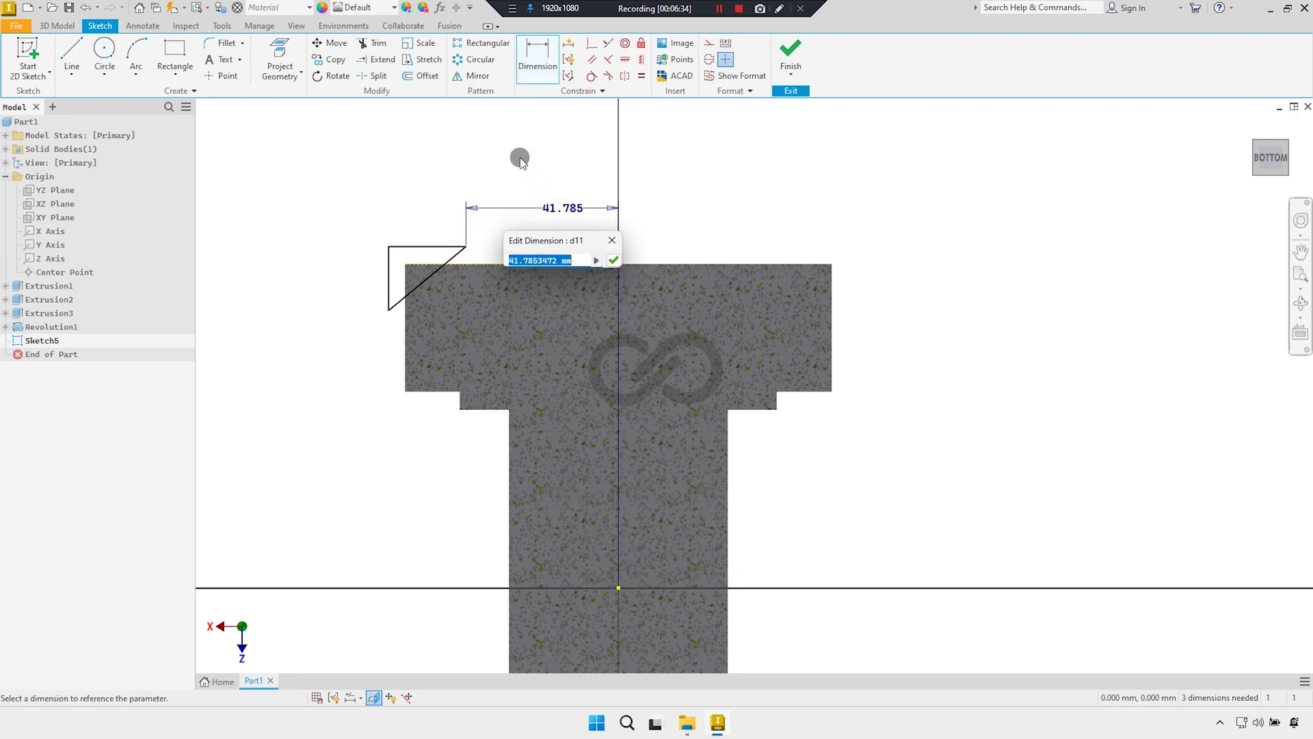
left_click(520, 158)
right_click(416, 171)
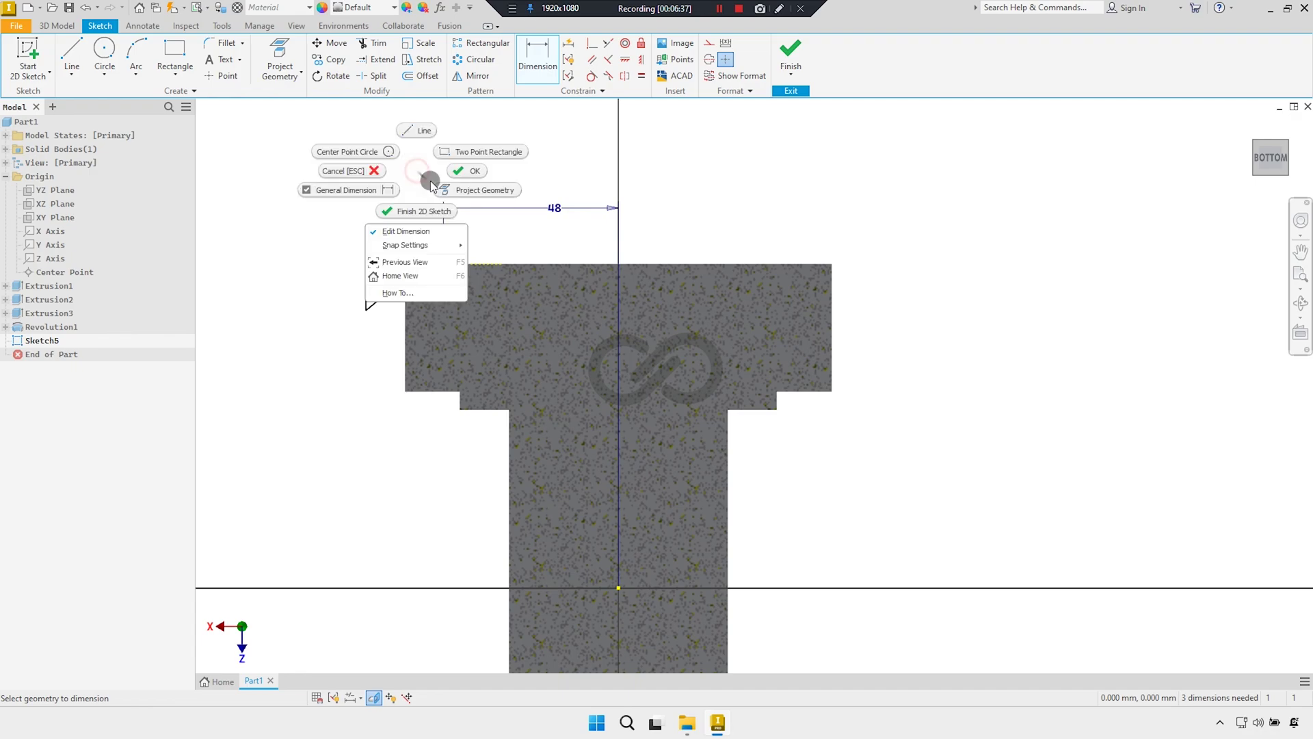
left_click(461, 173)
Make the triangle's top line collinear with the projected head edge
left_click(608, 52)
scroll(482, 246, "up", 1)
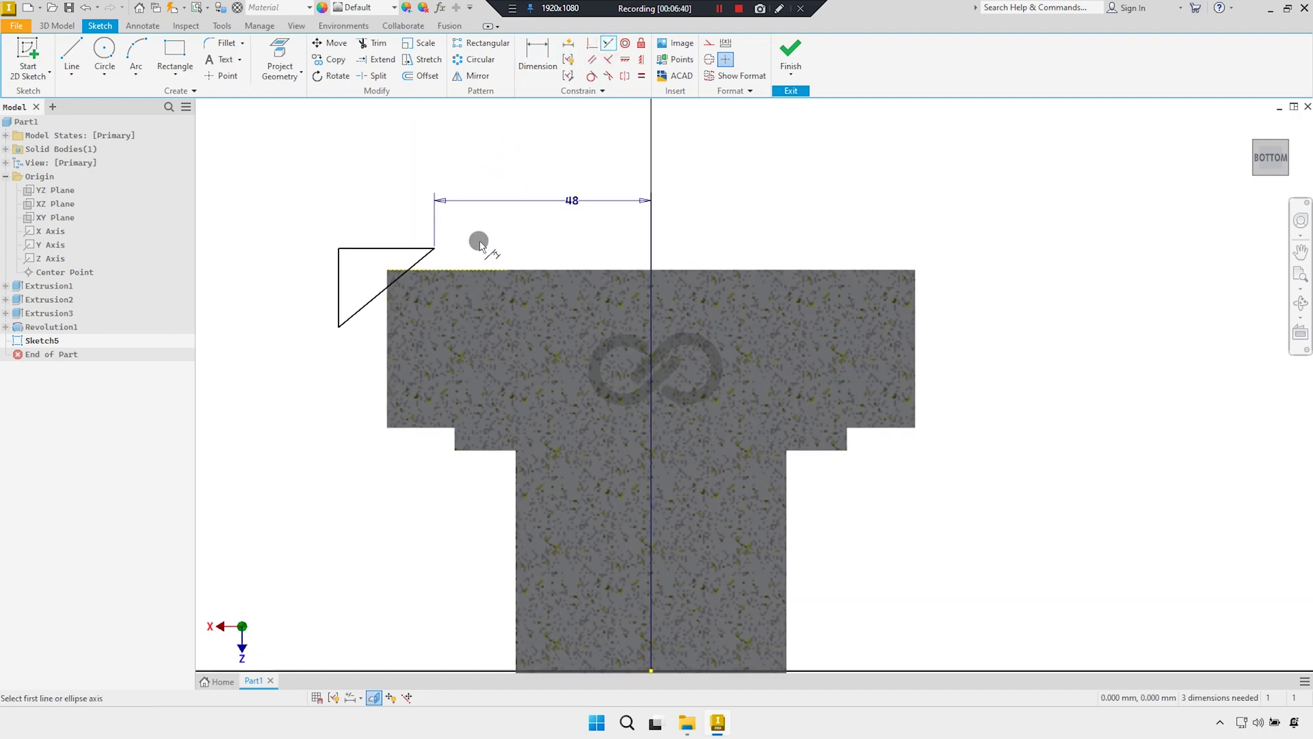
scroll(482, 246, "up", 1)
left_click(412, 286)
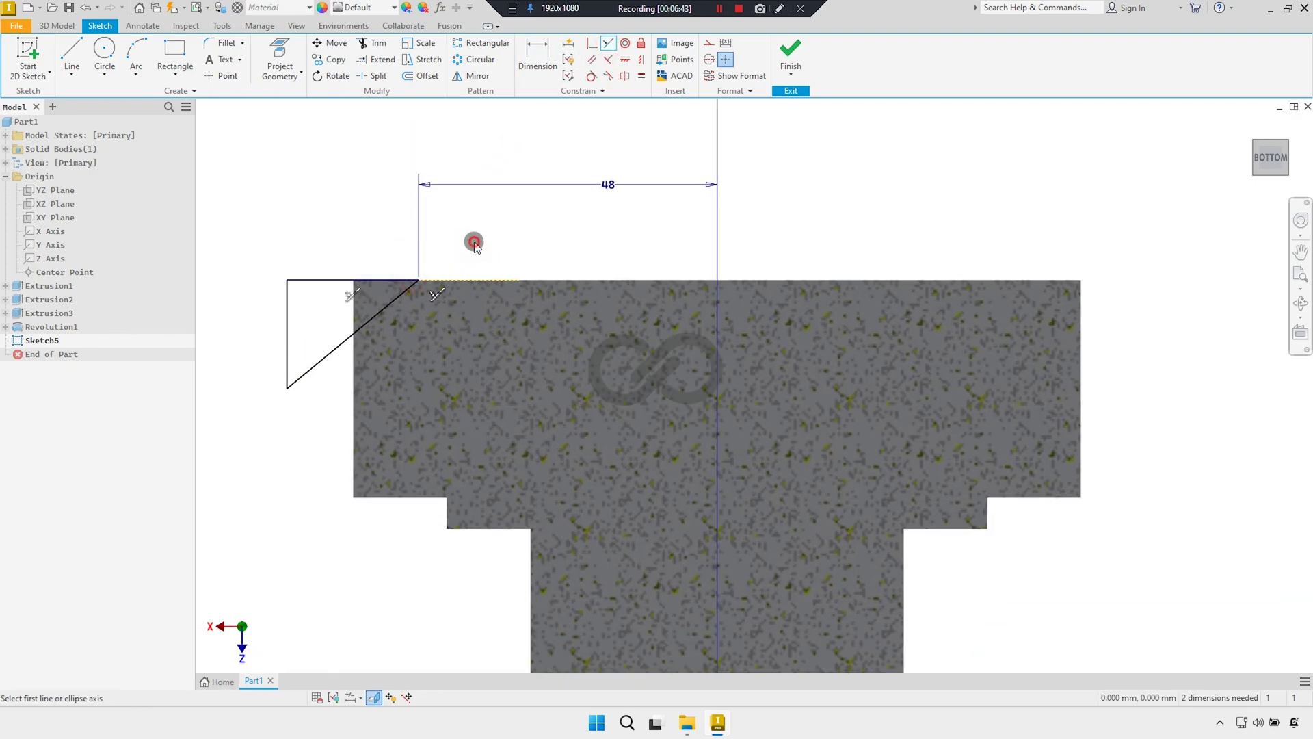
right_click(500, 252)
left_click(421, 238)
scroll(395, 287, "up", 2)
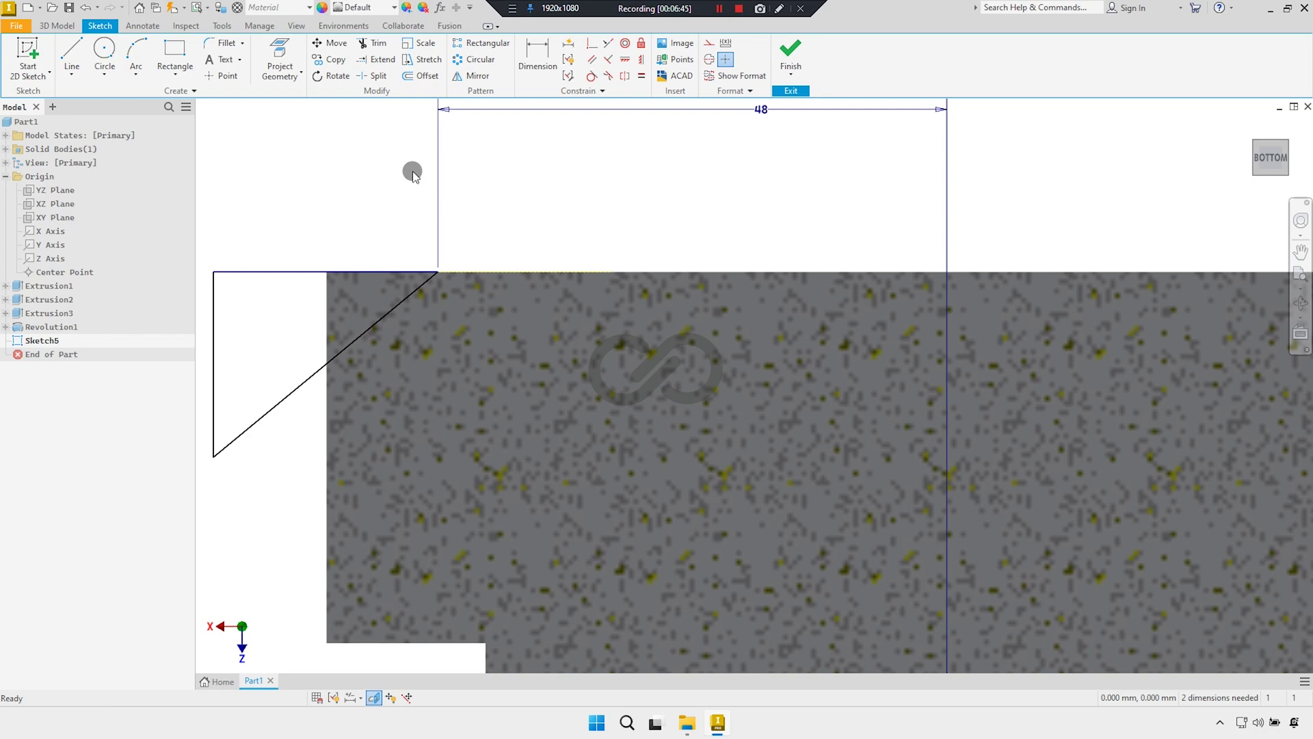
Add a 35° angle on the sloped side and a 15 height on the vertical side
left_click(528, 52)
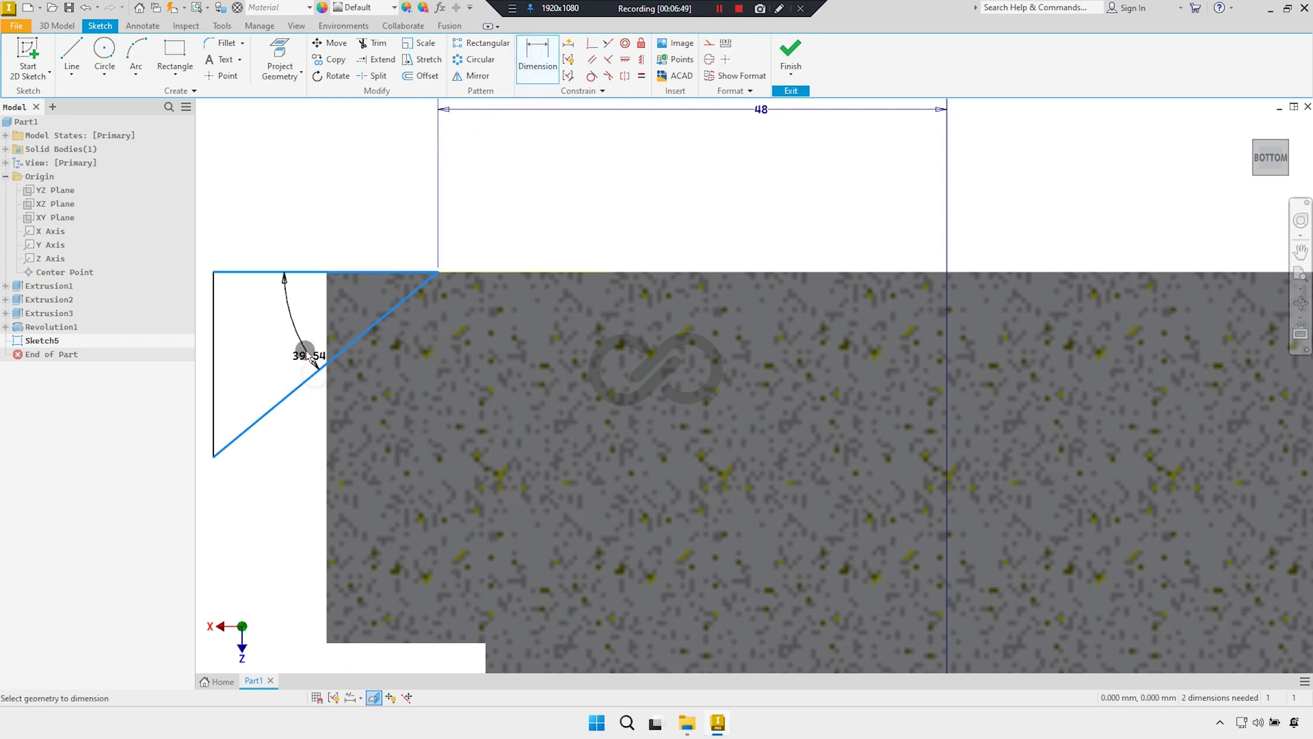
left_click(301, 231)
type("35")
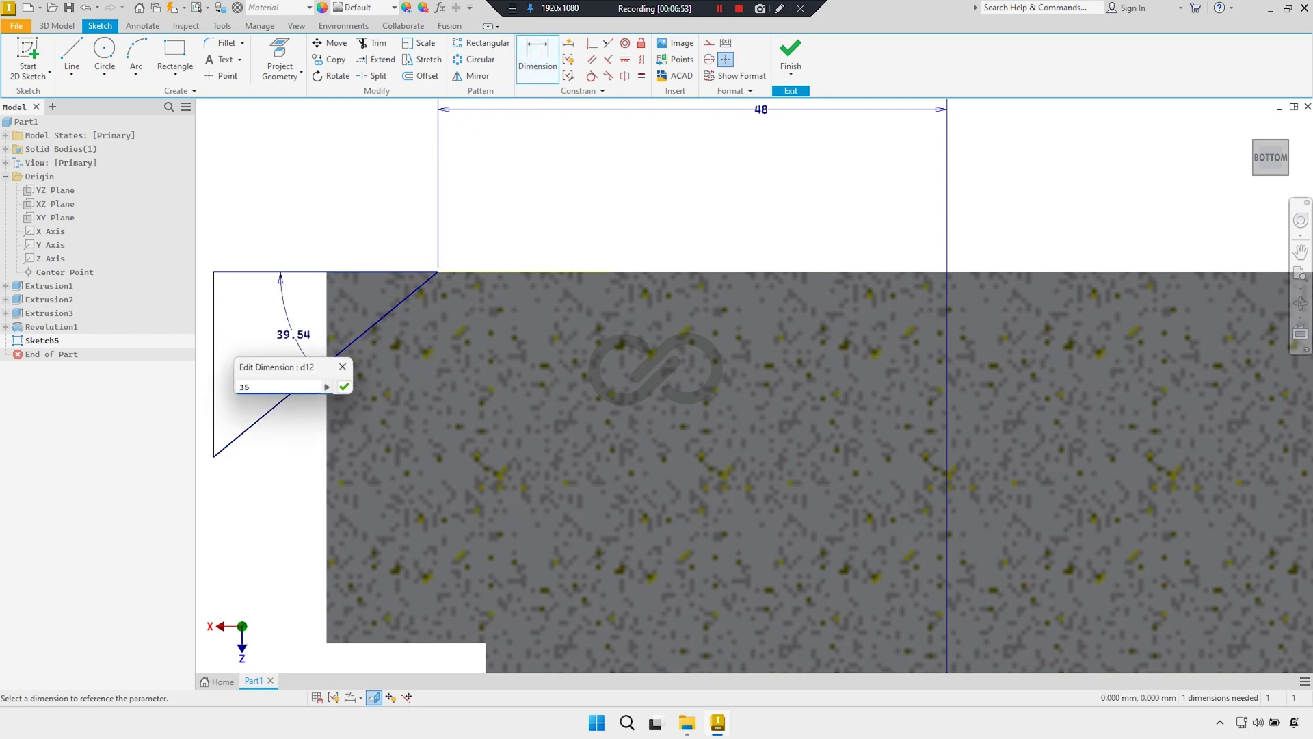
key("Return")
scroll(306, 208, "up", 2)
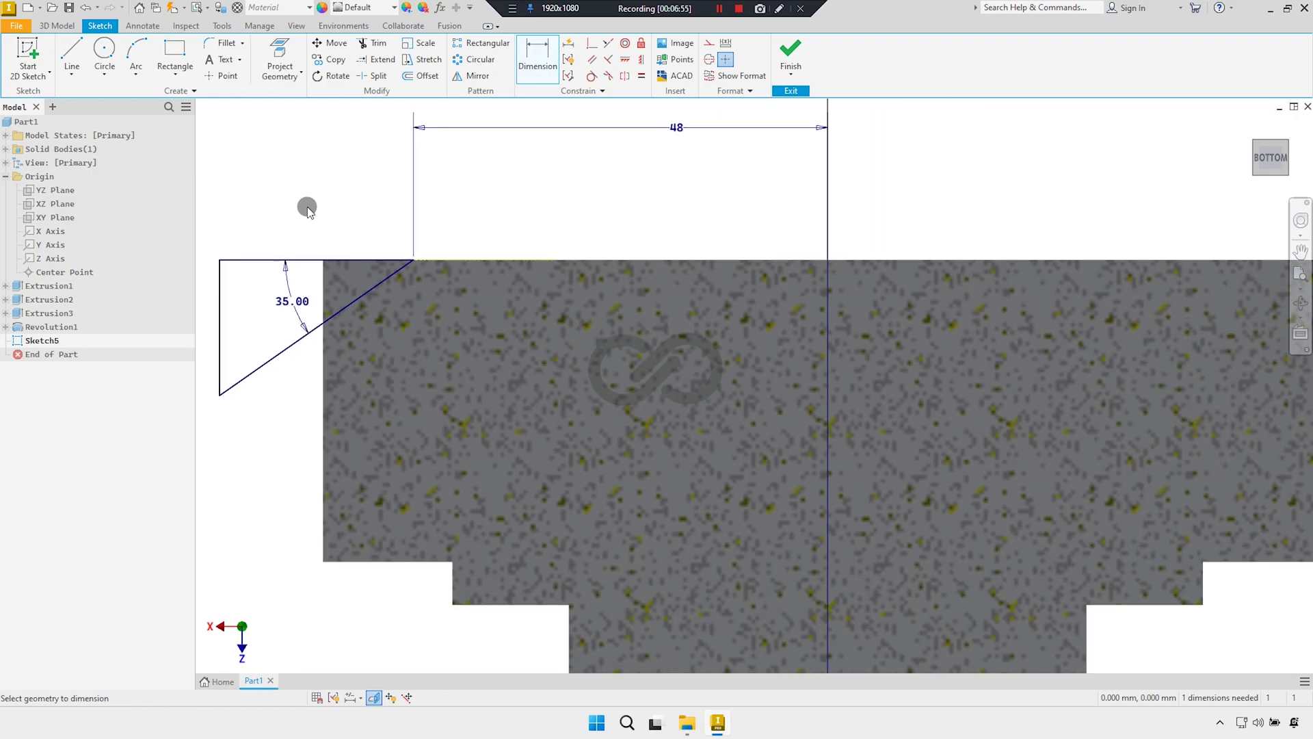
middle_click_drag(308, 206, 457, 233)
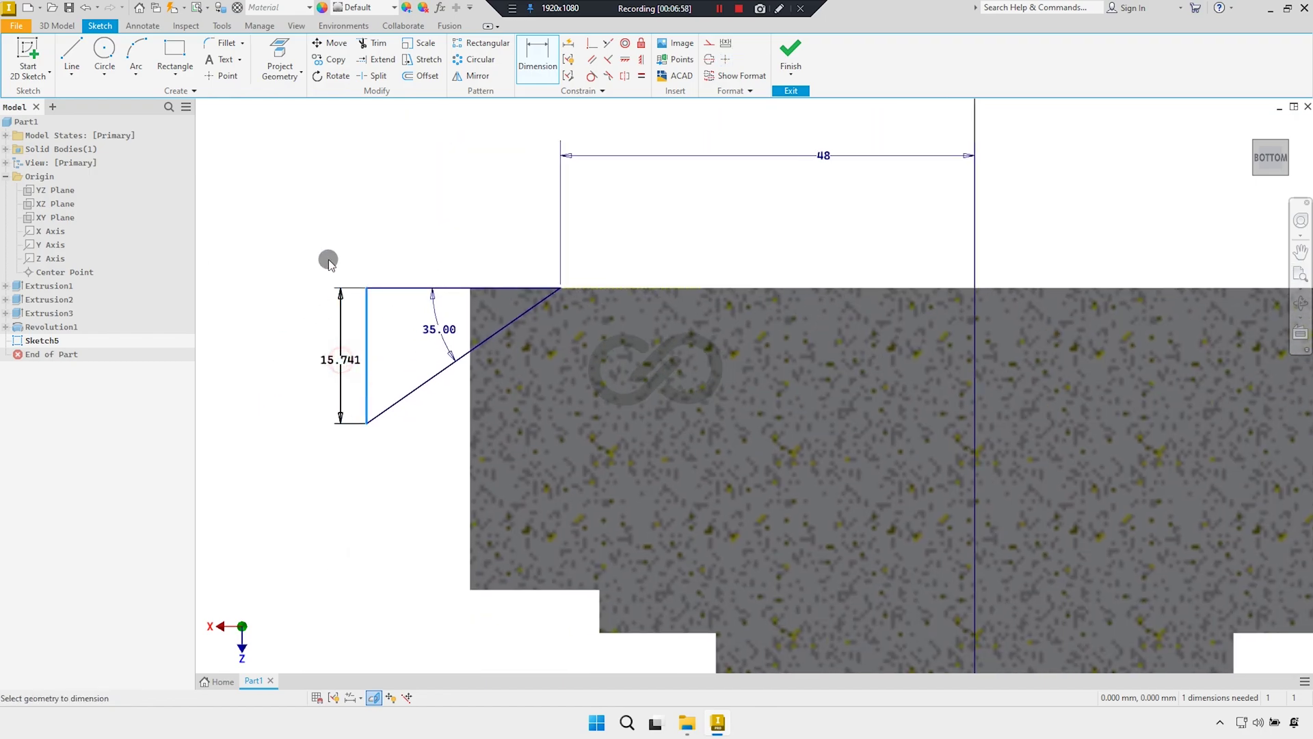
left_click(328, 262)
type("5")
key("Return")
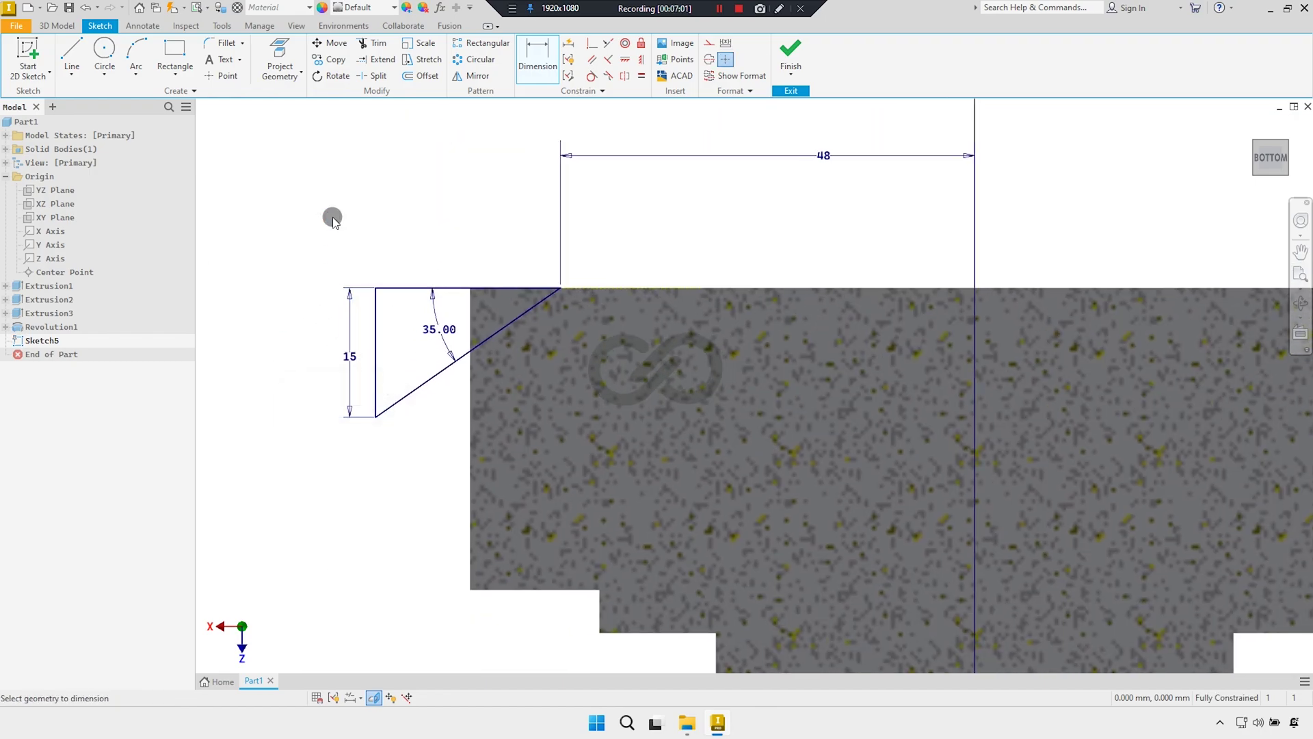
scroll(390, 231, "up", 2)
right_click(454, 215)
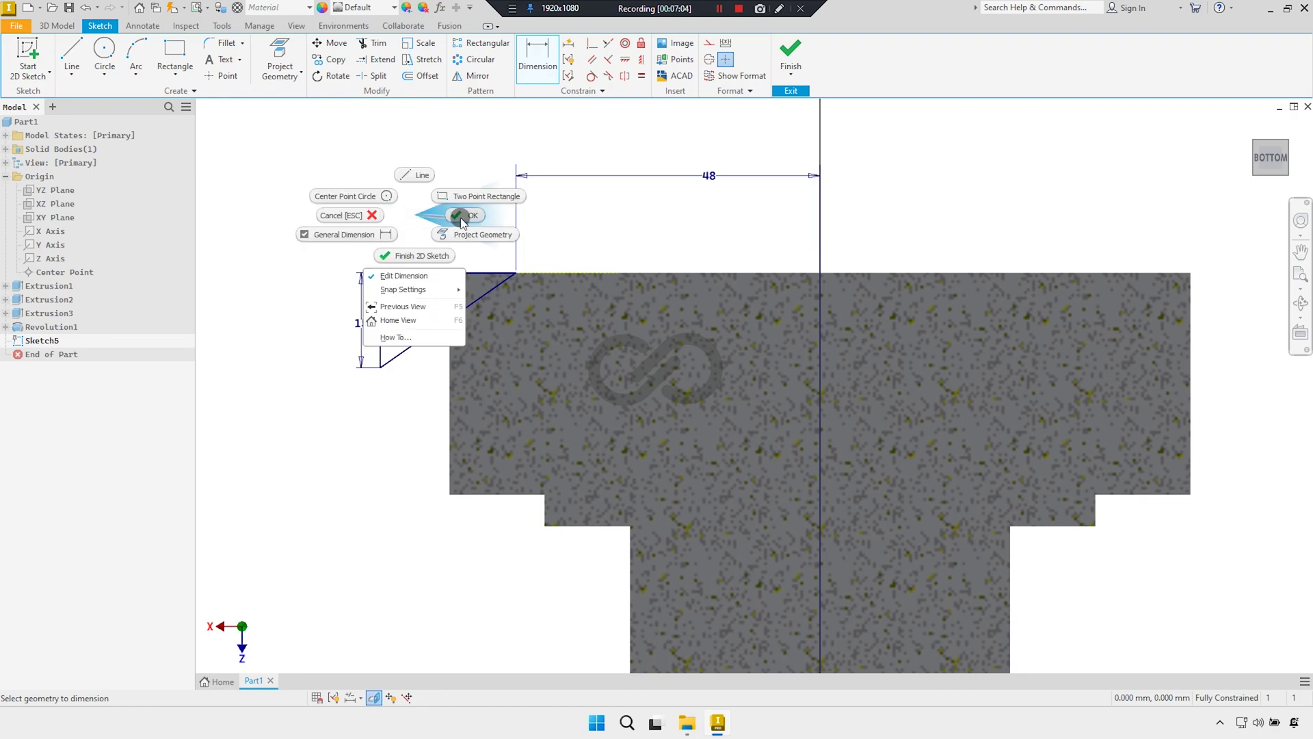
left_click(571, 235)
Move the 48 dimension down just above the part and finish Sketch5
left_click_drag(571, 235, 494, 227)
key("Escape")
scroll(494, 227, "up", 2)
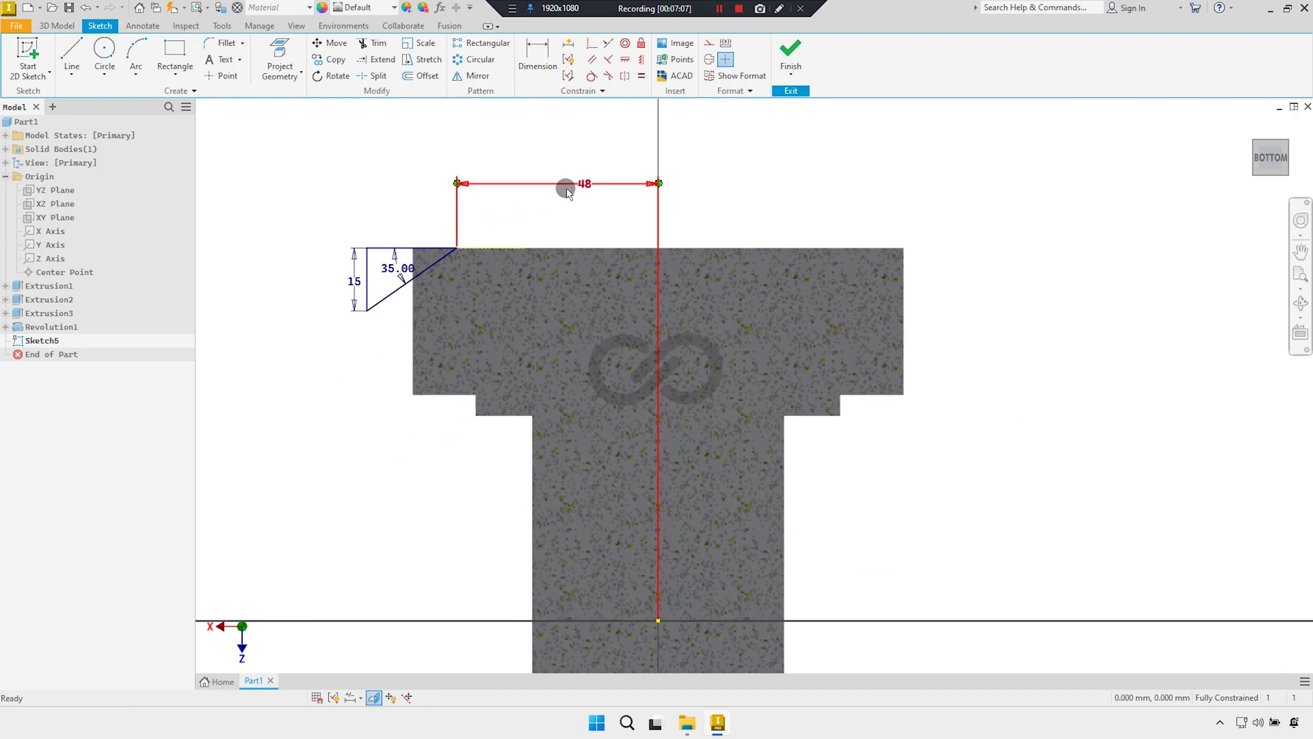
scroll(580, 185, "down", 2)
left_click_drag(581, 185, 581, 264)
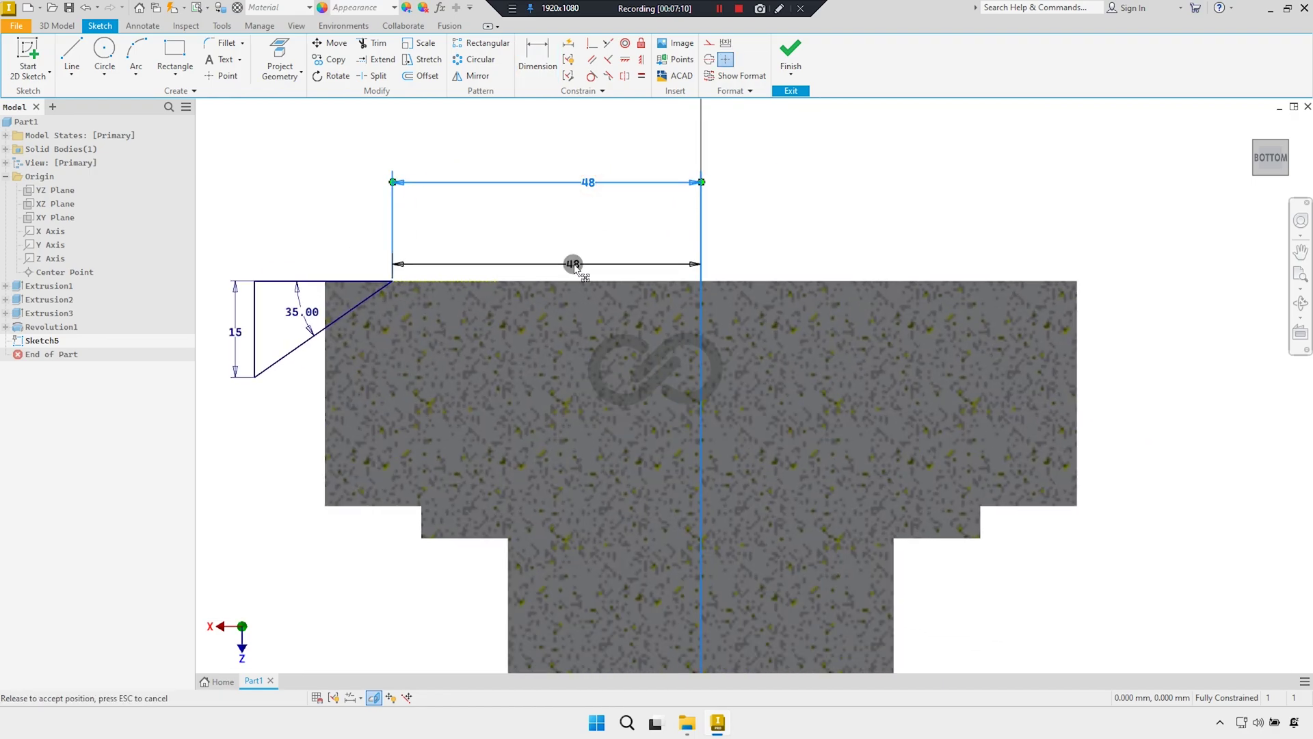
middle_click_drag(368, 302, 405, 199)
scroll(575, 216, "up", 2)
scroll(581, 255, "up", 1)
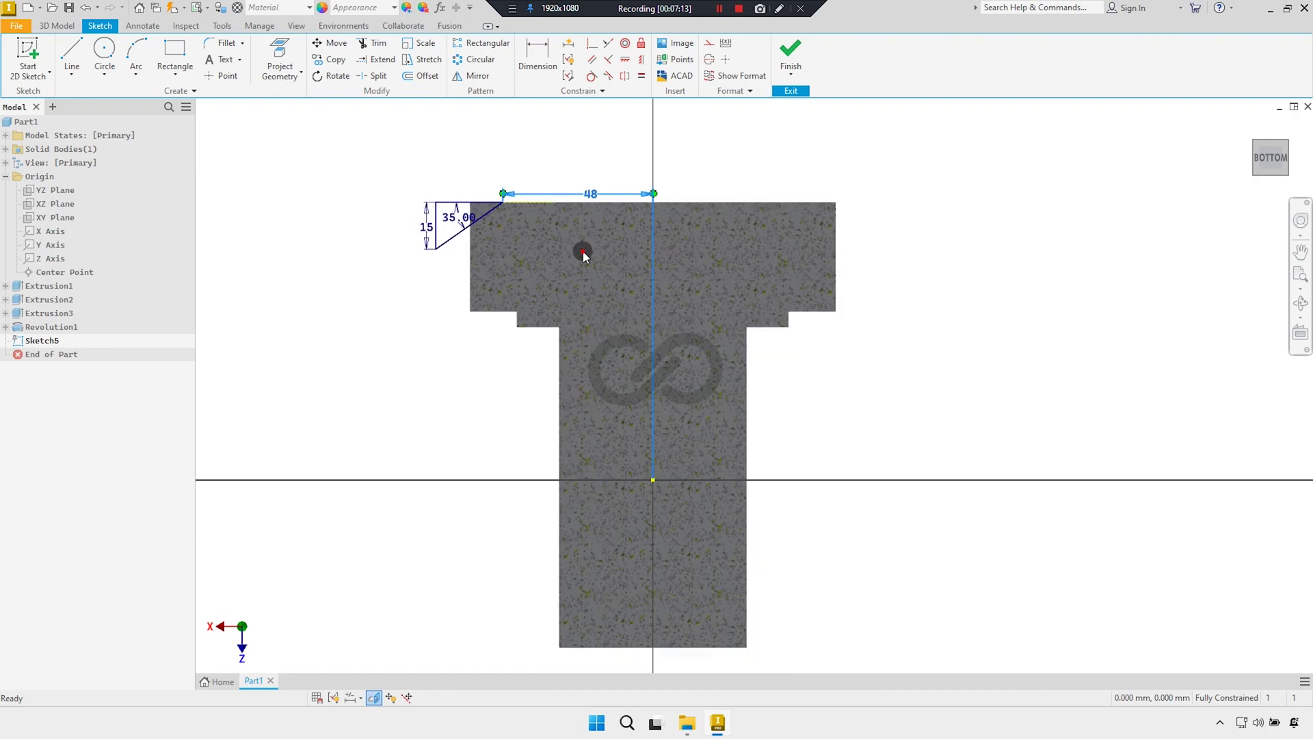
scroll(778, 144, "down", 1)
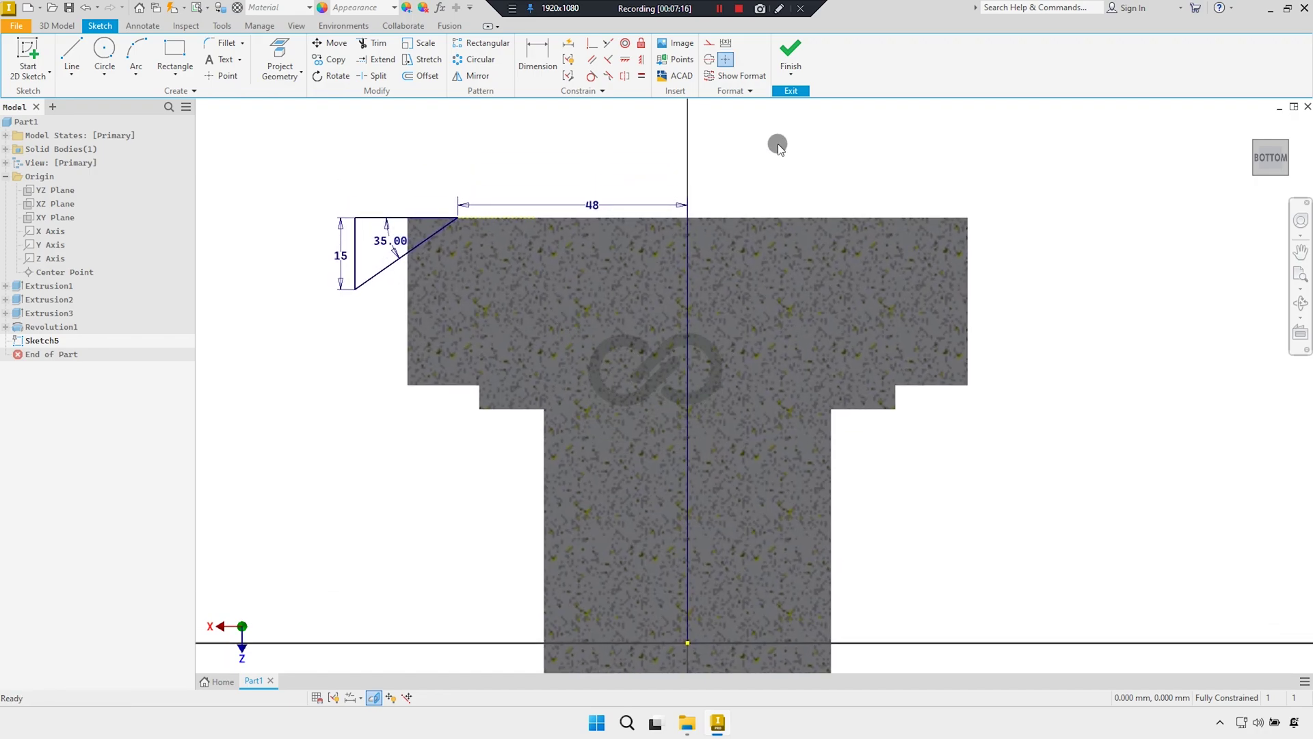
left_click(790, 50)
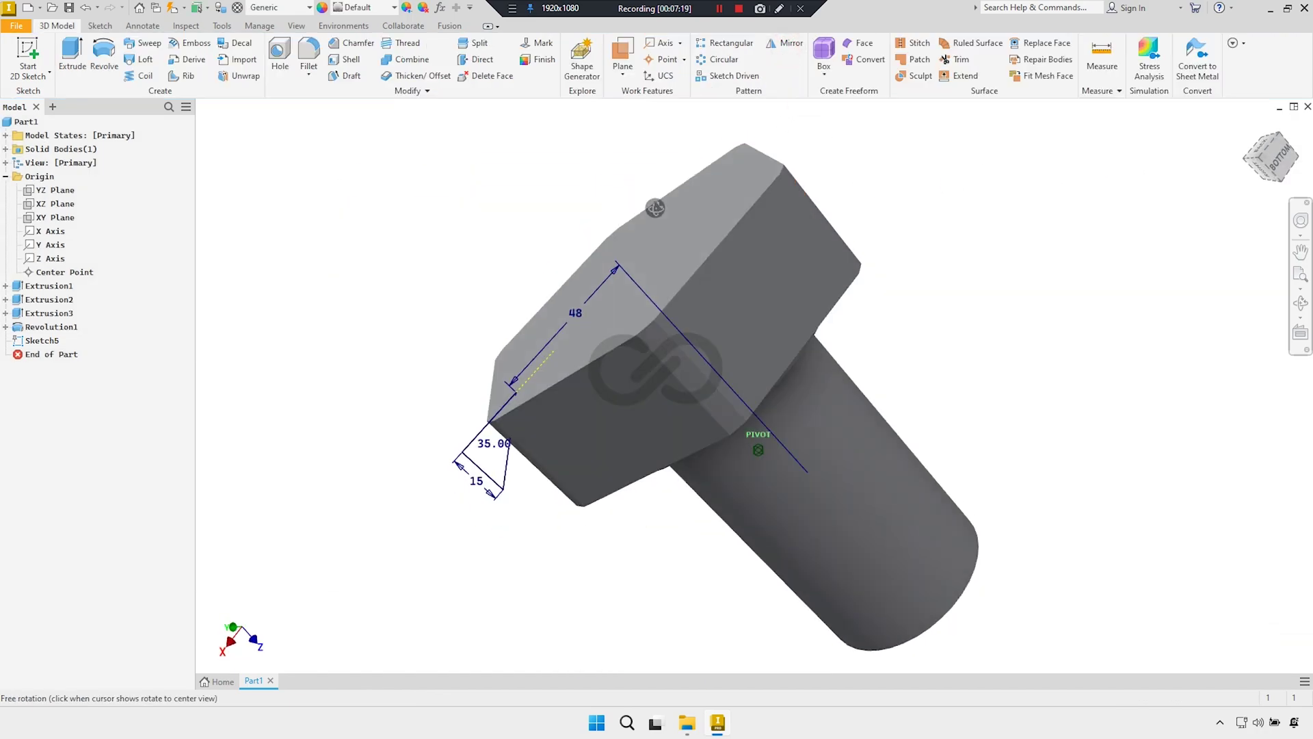
Revolve Sketch5's triangle 360° about the Z Axis as a cut, creating Revolution2
scroll(593, 281, "down", 2)
middle_click_drag(555, 363, 563, 258)
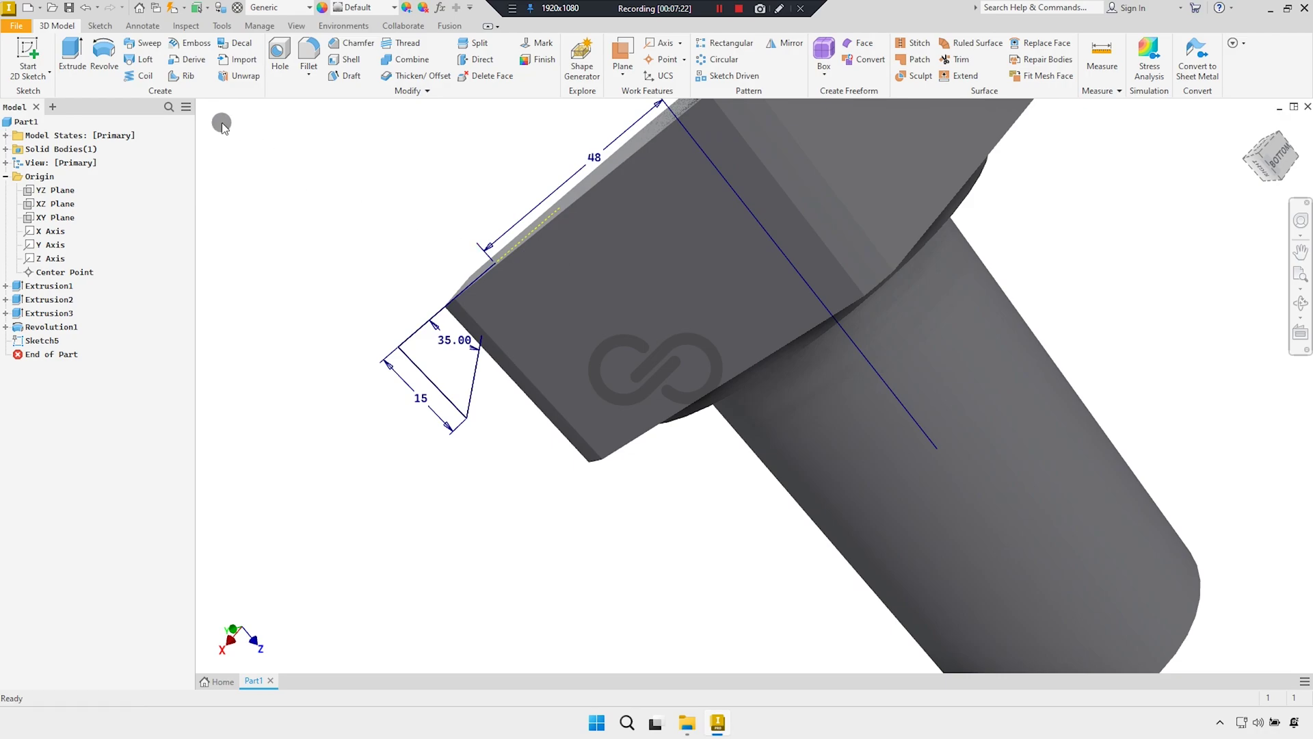
left_click(106, 55)
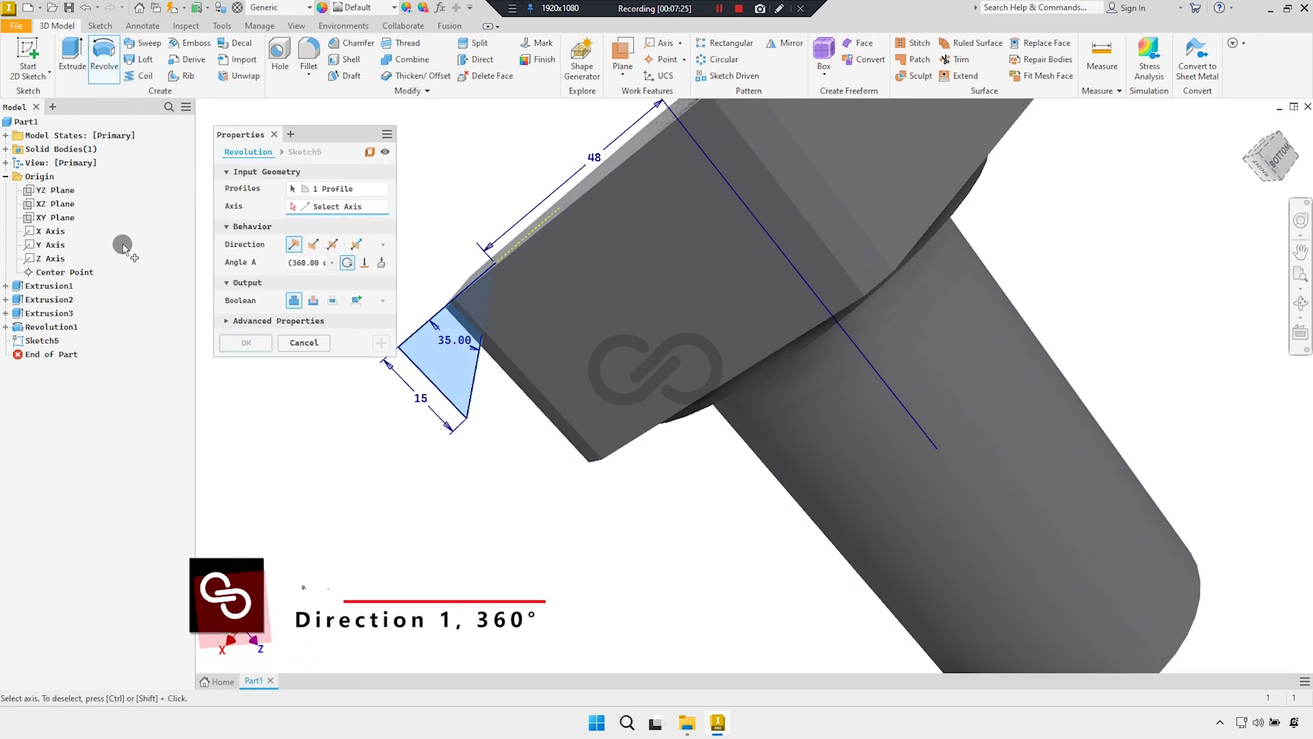
left_click(56, 259)
left_click(313, 300)
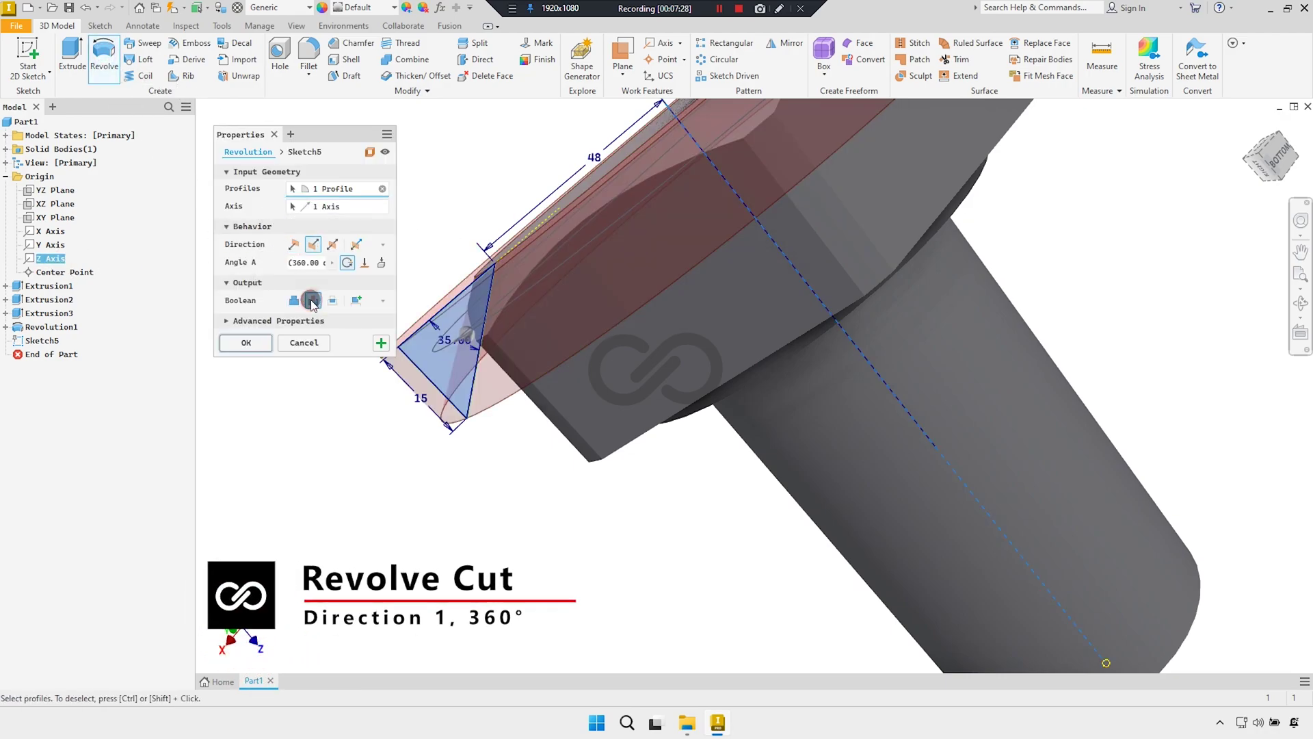
middle_click_drag(519, 455, 566, 467, "shift")
scroll(566, 465, "down", 1)
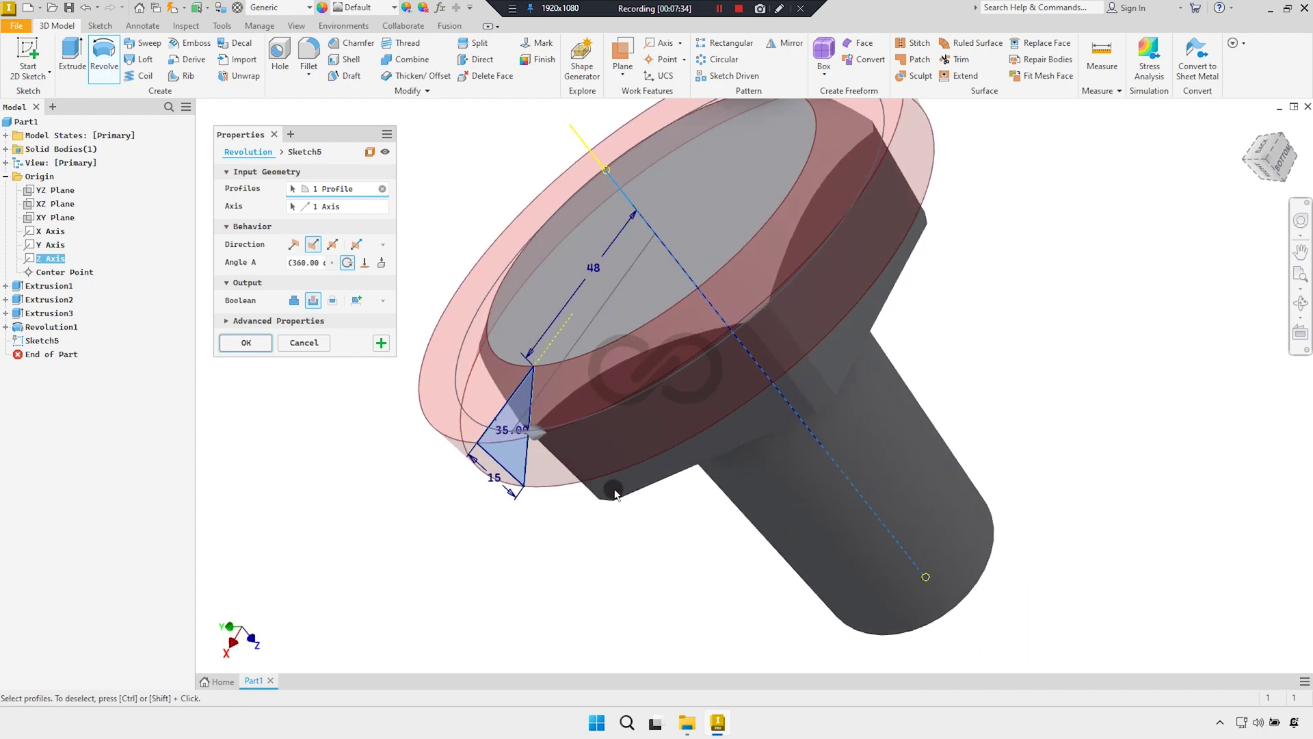
scroll(667, 497, "down", 1)
middle_click_drag(667, 498, 680, 530)
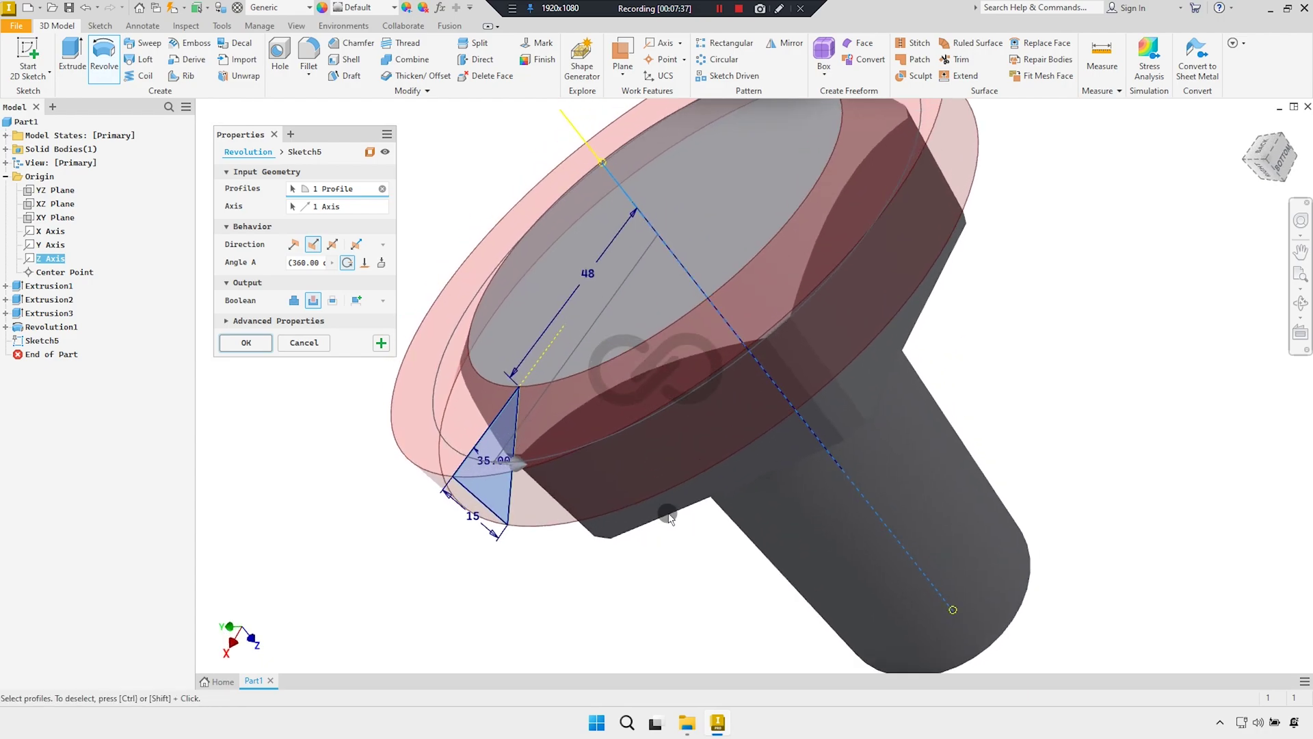
left_click(248, 342)
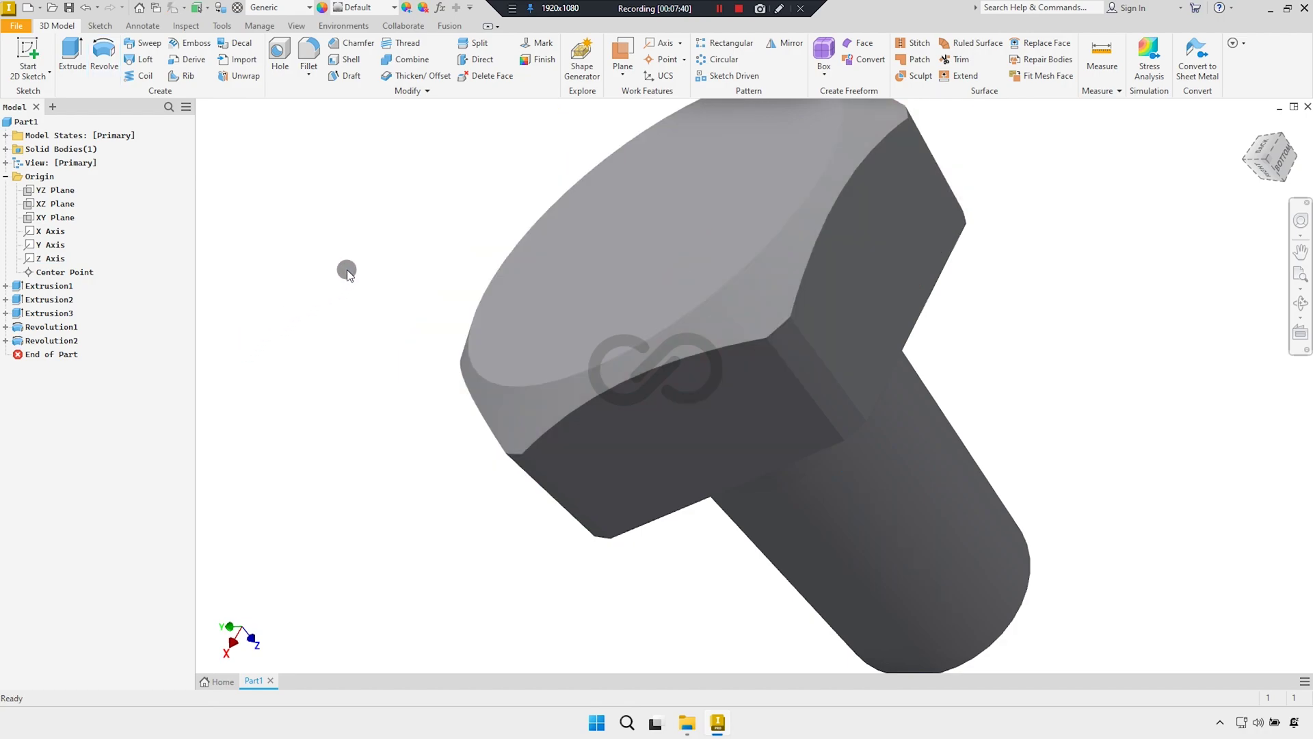
Create Work Plane1 midway between the hex head's top and underside faces
left_click(616, 262)
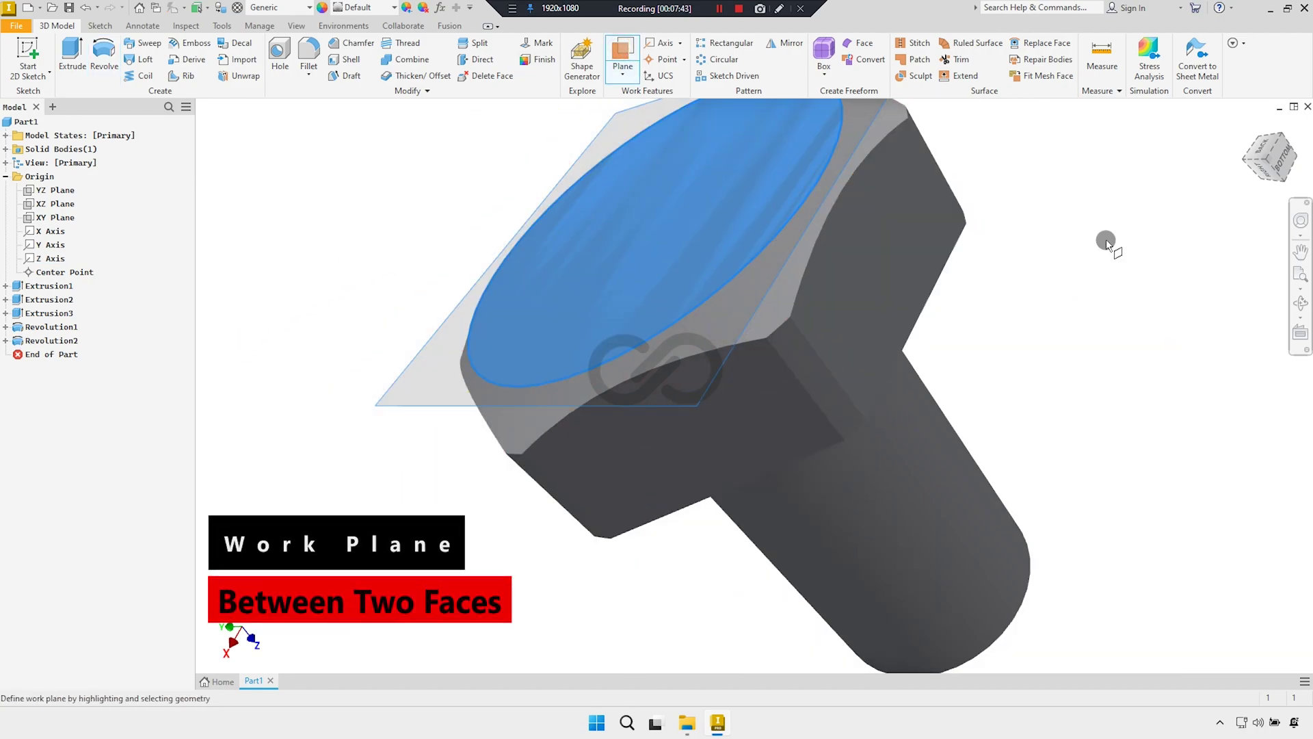
left_click(1284, 185)
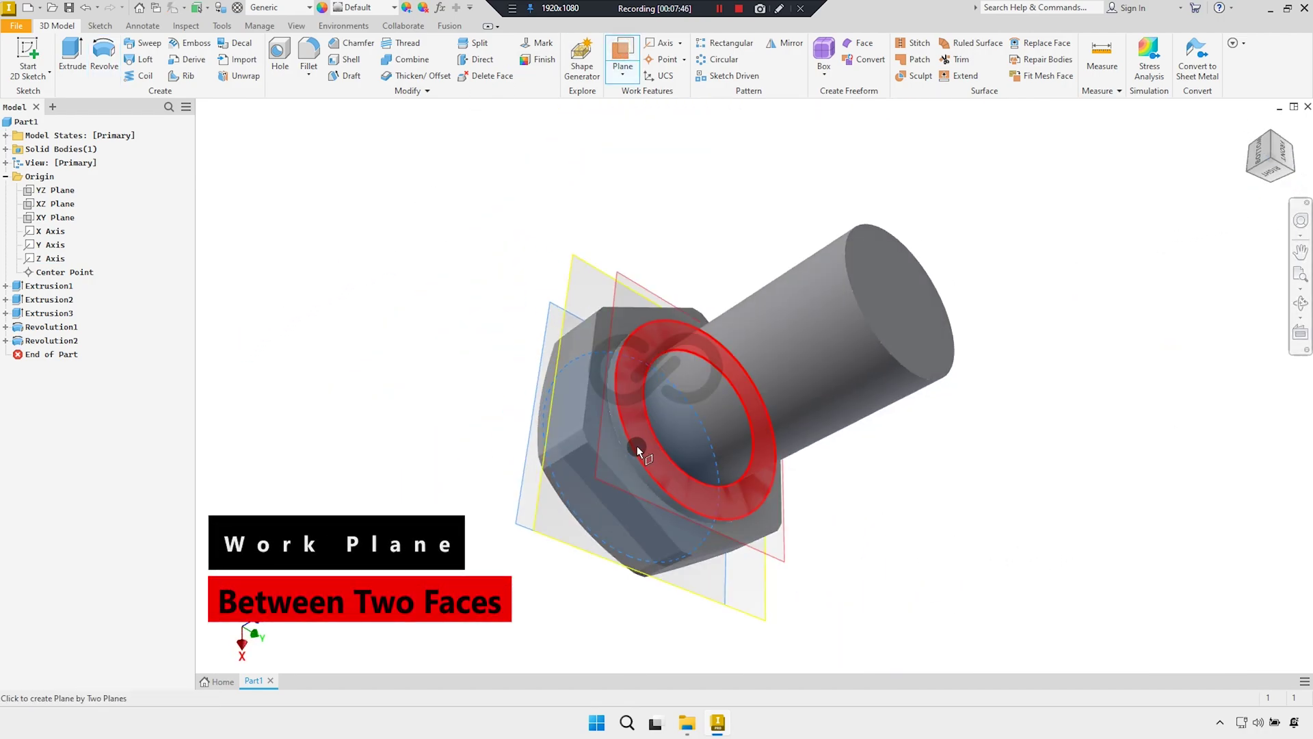
scroll(578, 428, "down", 3)
left_click(578, 429)
left_click(1300, 303)
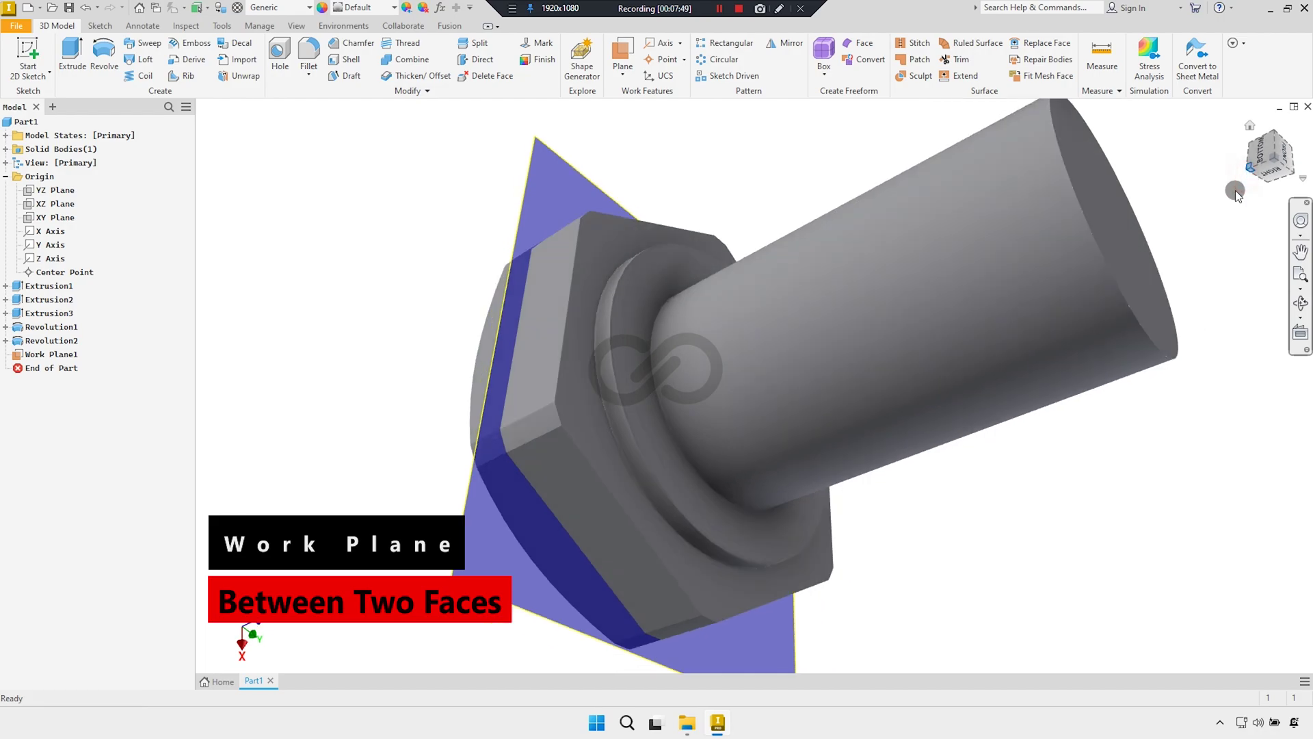
mouse_move(787, 287)
left_mouse_down()
mouse_move(683, 247)
mouse_move(715, 253)
left_mouse_up()
scroll(700, 290, "up", 3)
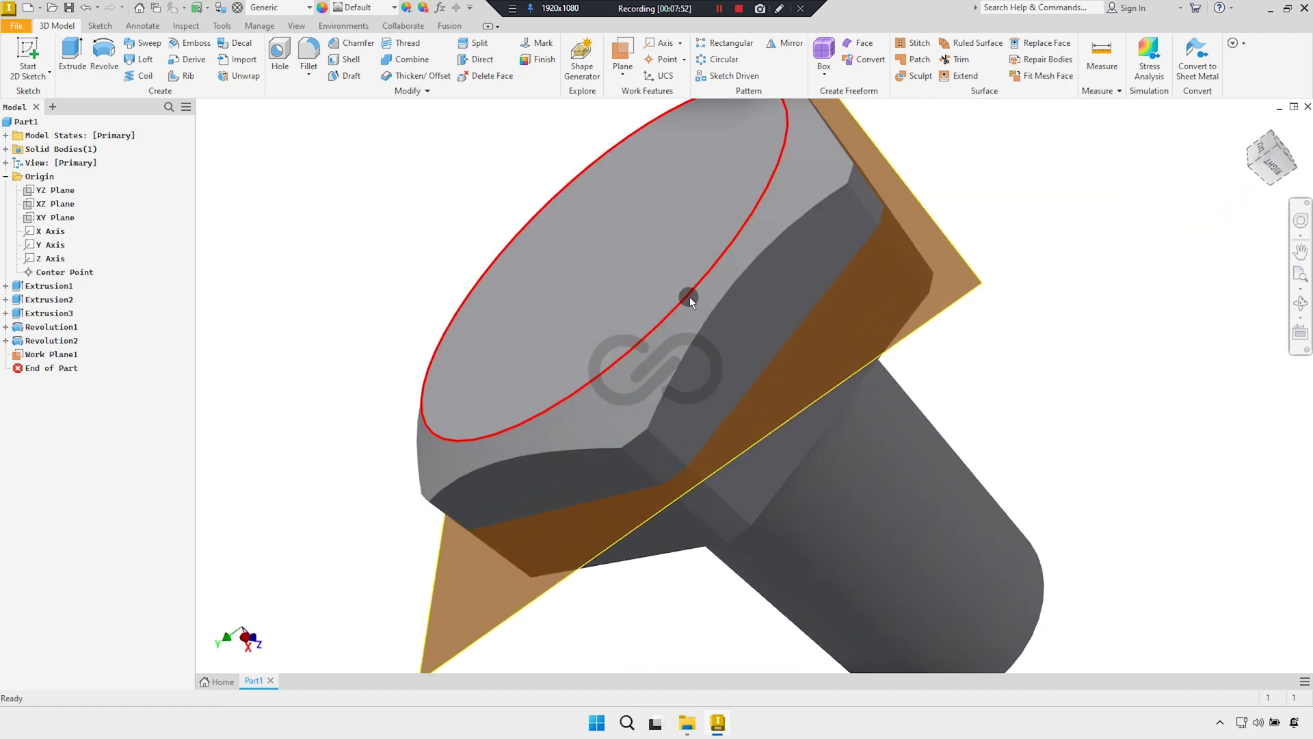
Mirror Revolution2 across Work Plane1 to chamfer the opposite head face
left_click(790, 46)
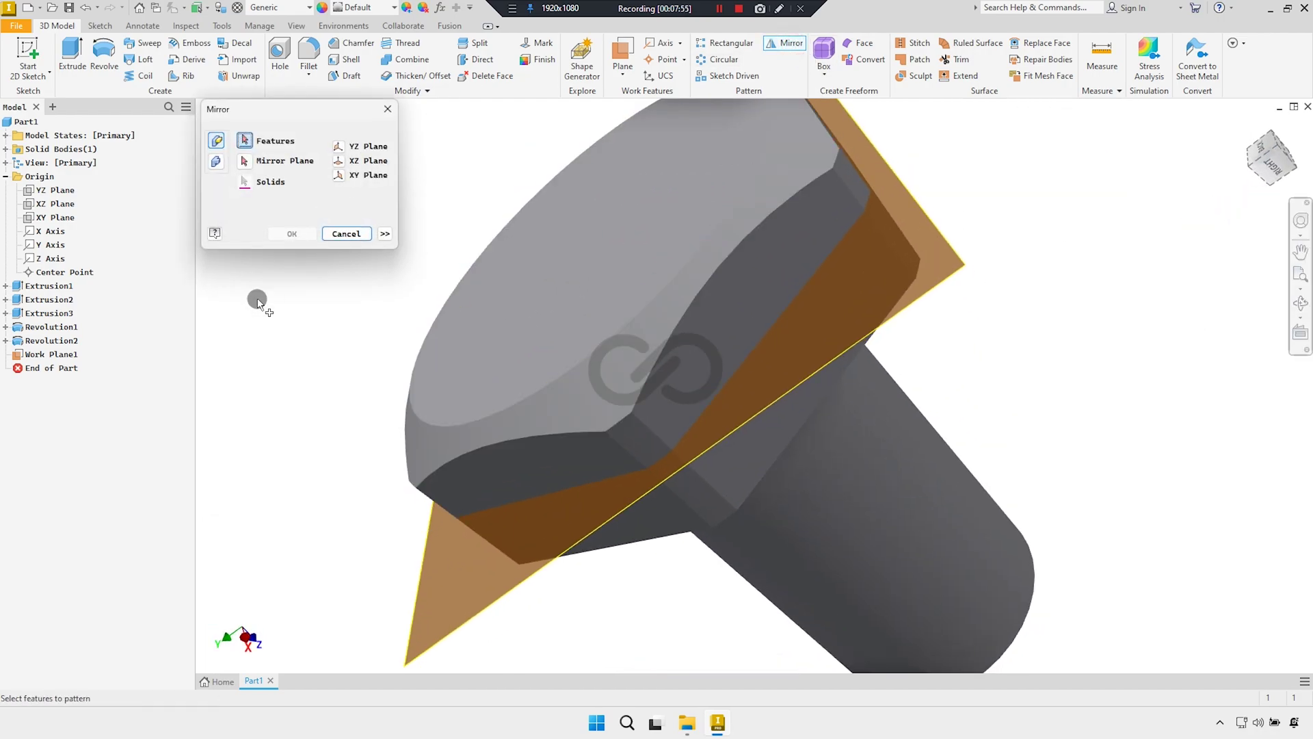
left_click(51, 340)
left_click(244, 164)
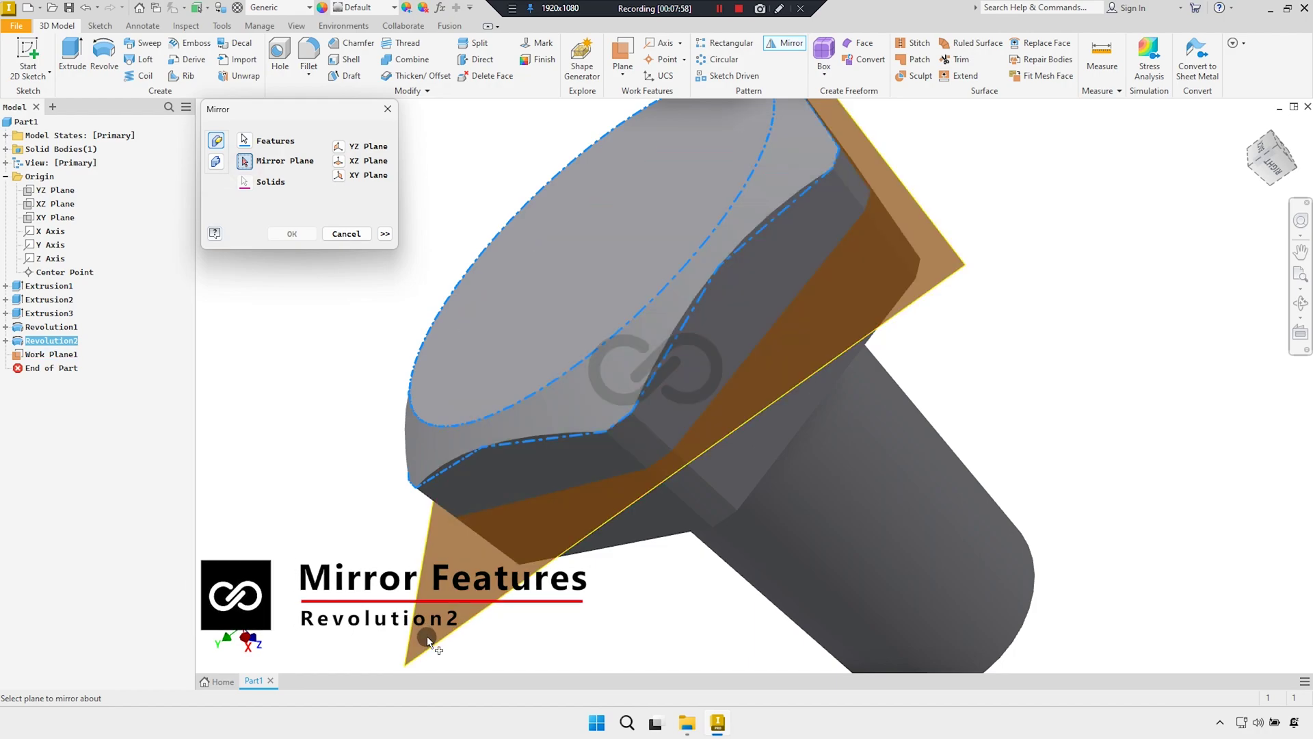
left_click(424, 647)
left_click(284, 232)
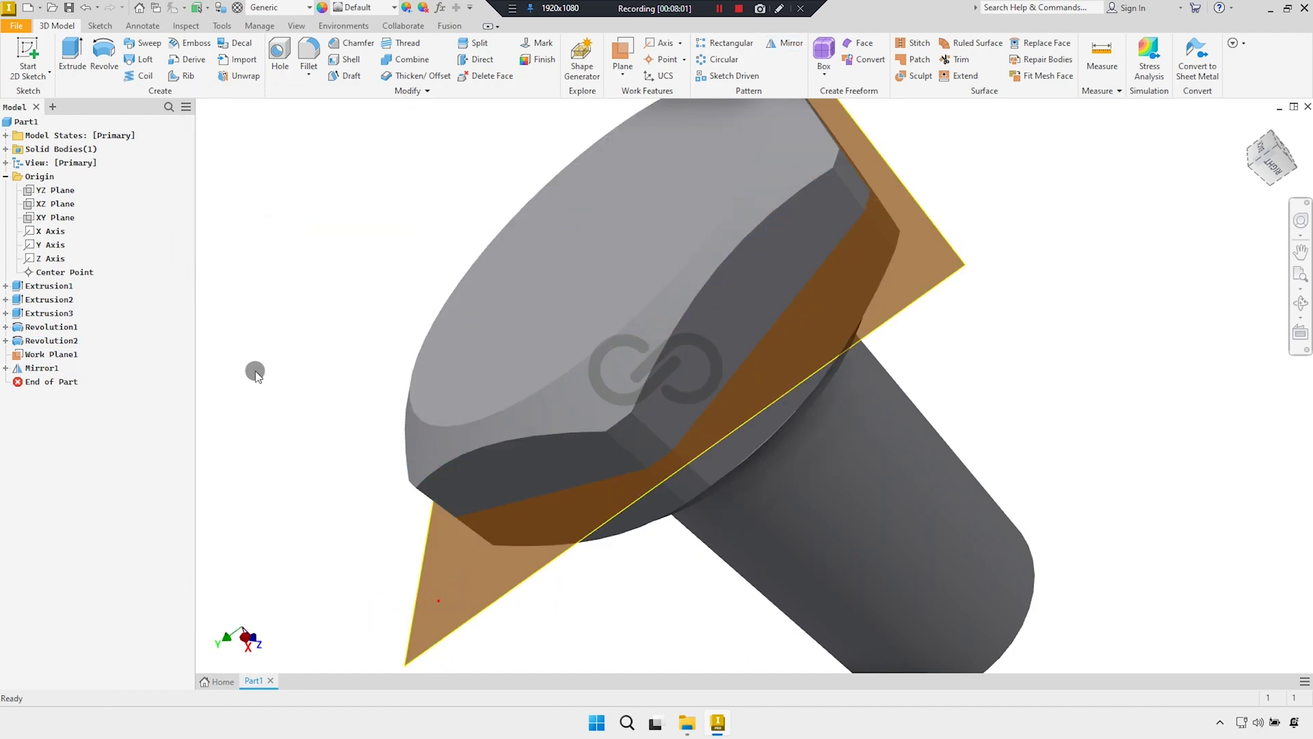
mouse_move(254, 372)
middle_mouse_down("shift")
mouse_move(780, 434)
mouse_move(387, 353)
middle_mouse_up("shift")
mouse_move(580, 232)
middle_mouse_down("shift")
mouse_move(575, 246)
mouse_move(581, 217)
middle_mouse_up("shift")
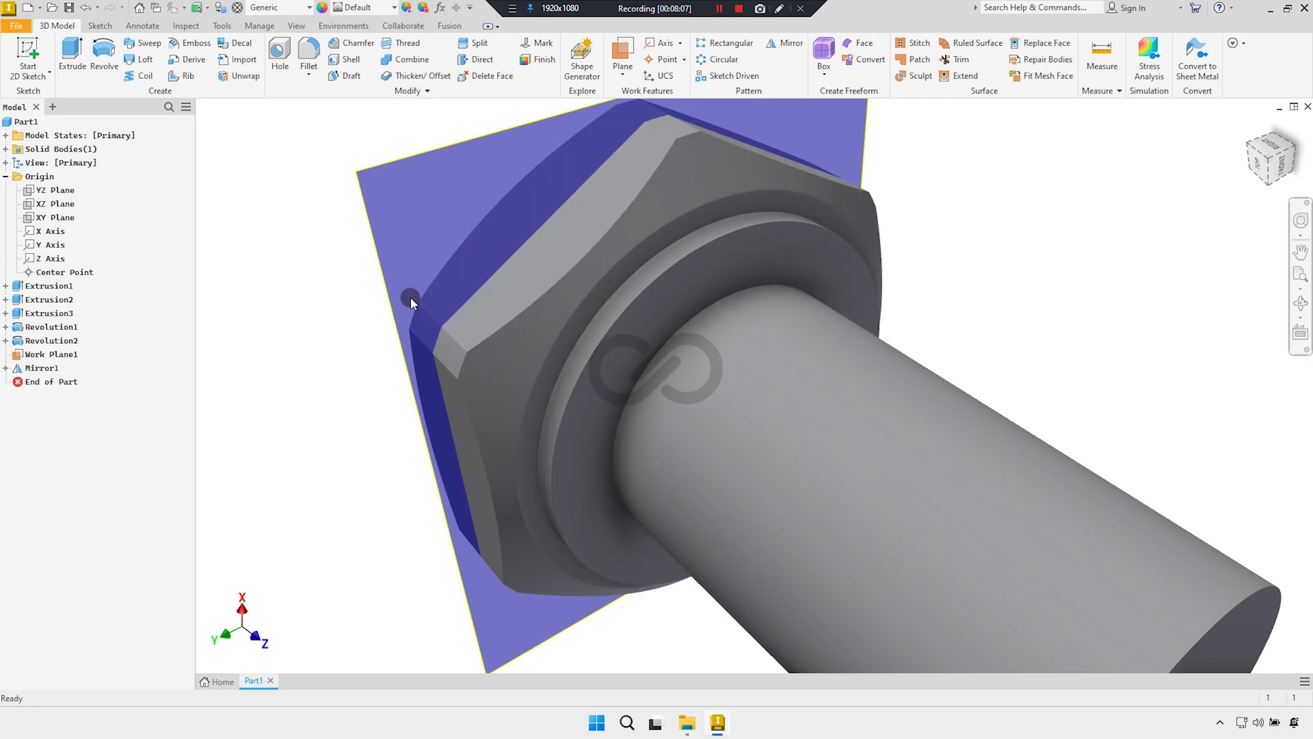
Turn off Work Plane1's visibility from the browser
scroll(410, 297, "down", 2)
left_click(51, 354)
right_click(71, 357)
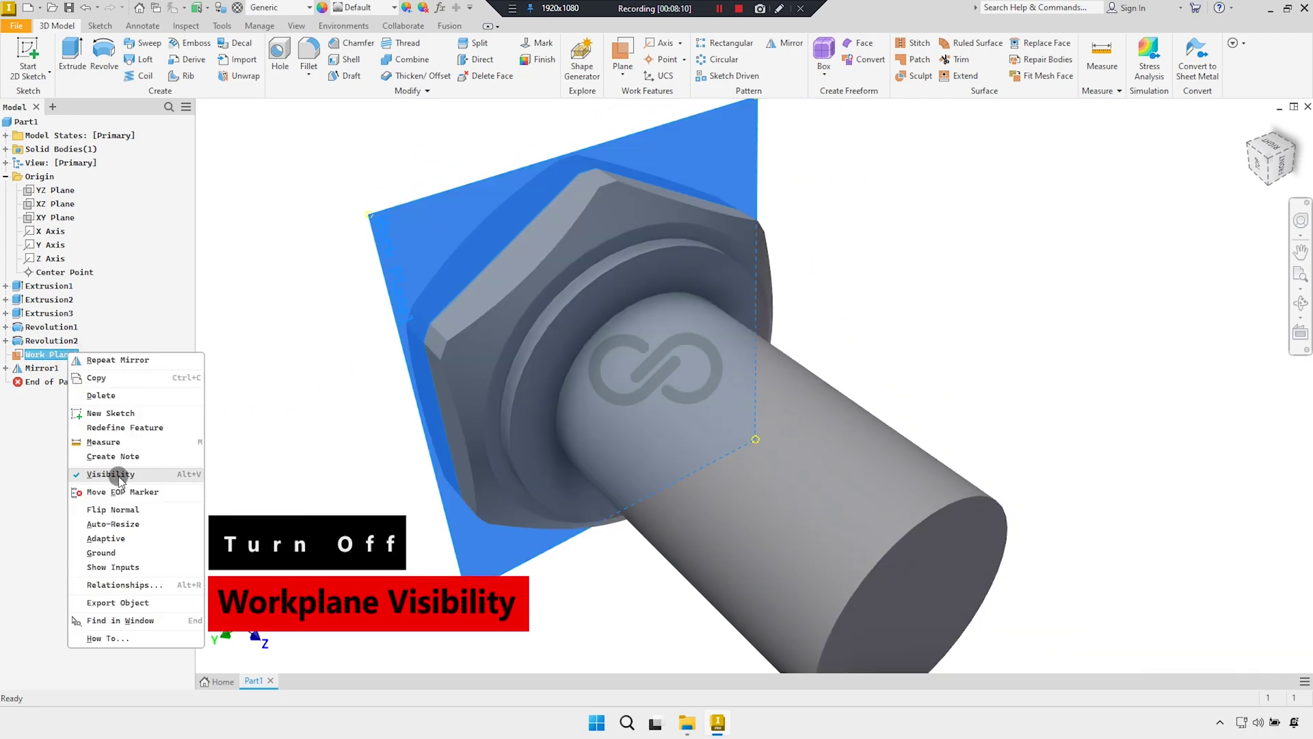
left_click(116, 475)
mouse_move(404, 331)
middle_mouse_down("shift")
mouse_move(401, 310)
mouse_move(393, 358)
mouse_move(534, 463)
mouse_move(656, 357)
mouse_move(625, 372)
mouse_move(634, 322)
mouse_move(611, 440)
mouse_move(467, 318)
middle_mouse_up("shift")
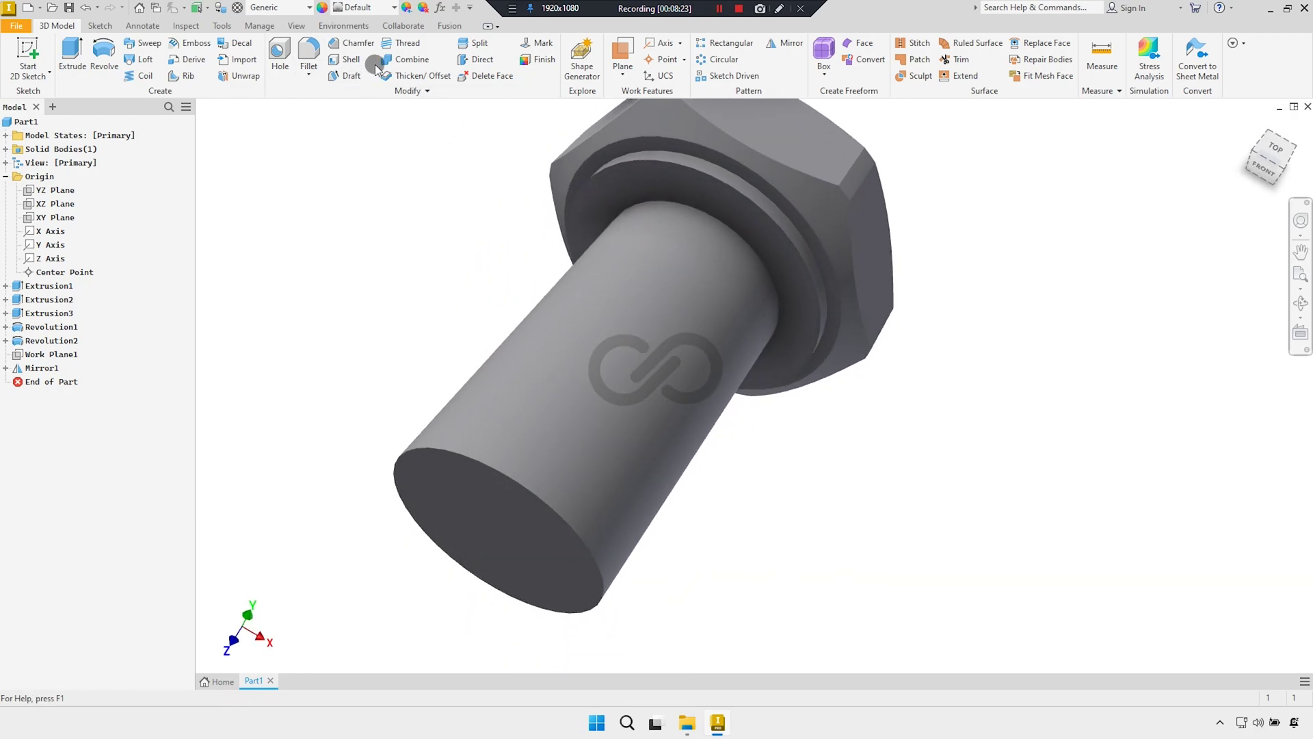
Chamfer the shaft's end edge by 4 mm and pick the shaft cylinder for a thread
left_click(352, 44)
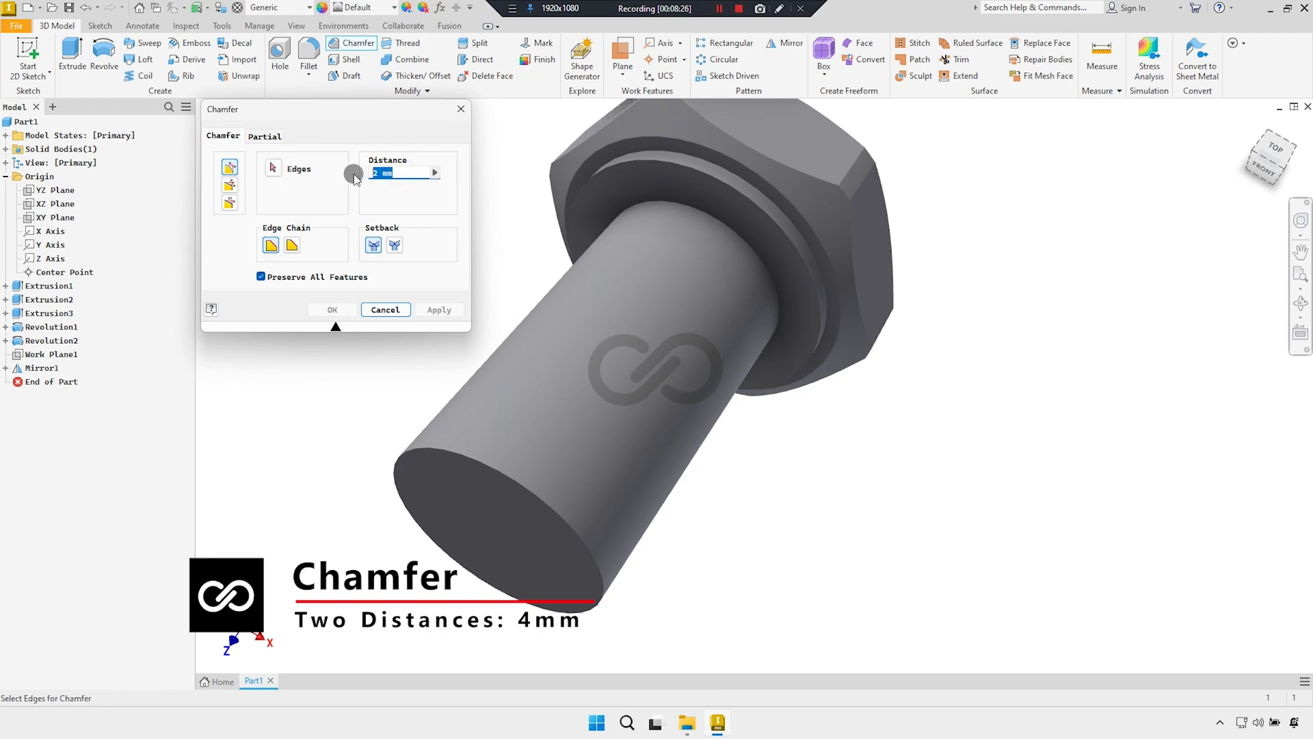
type("4")
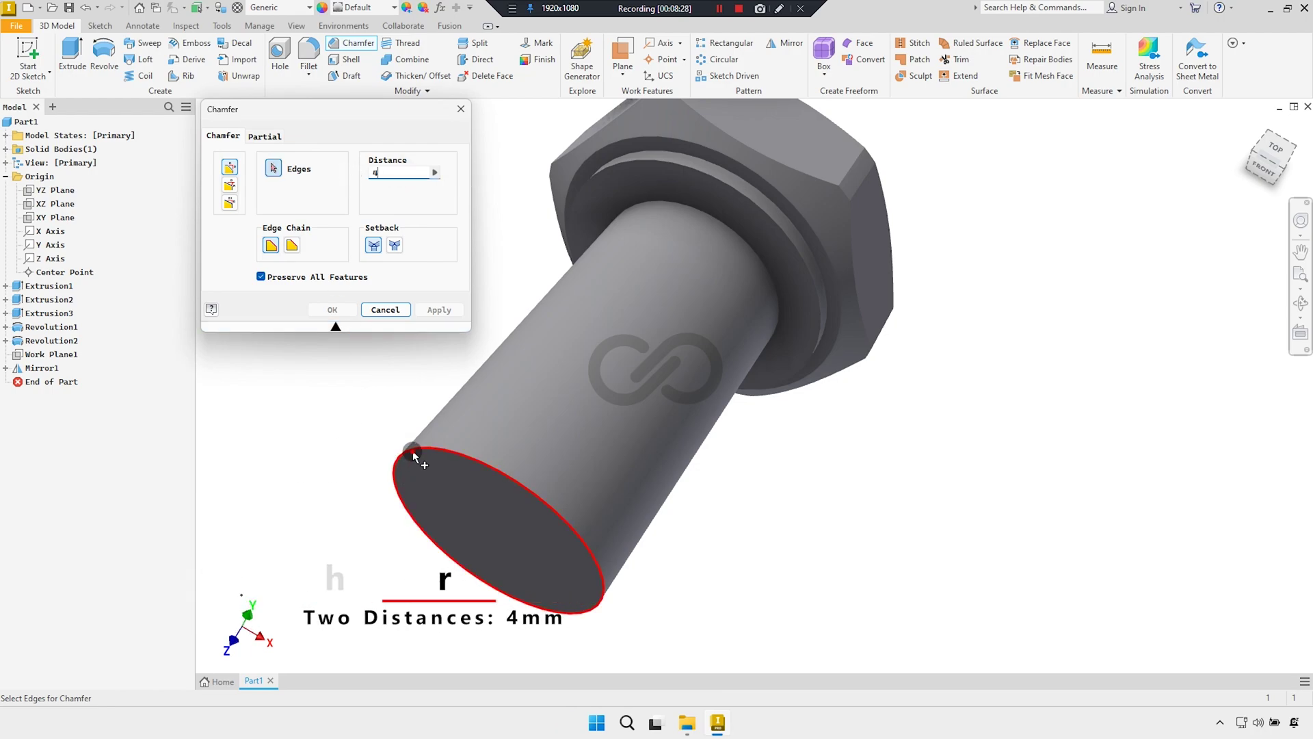
left_click(419, 454)
scroll(582, 446, "up", 2)
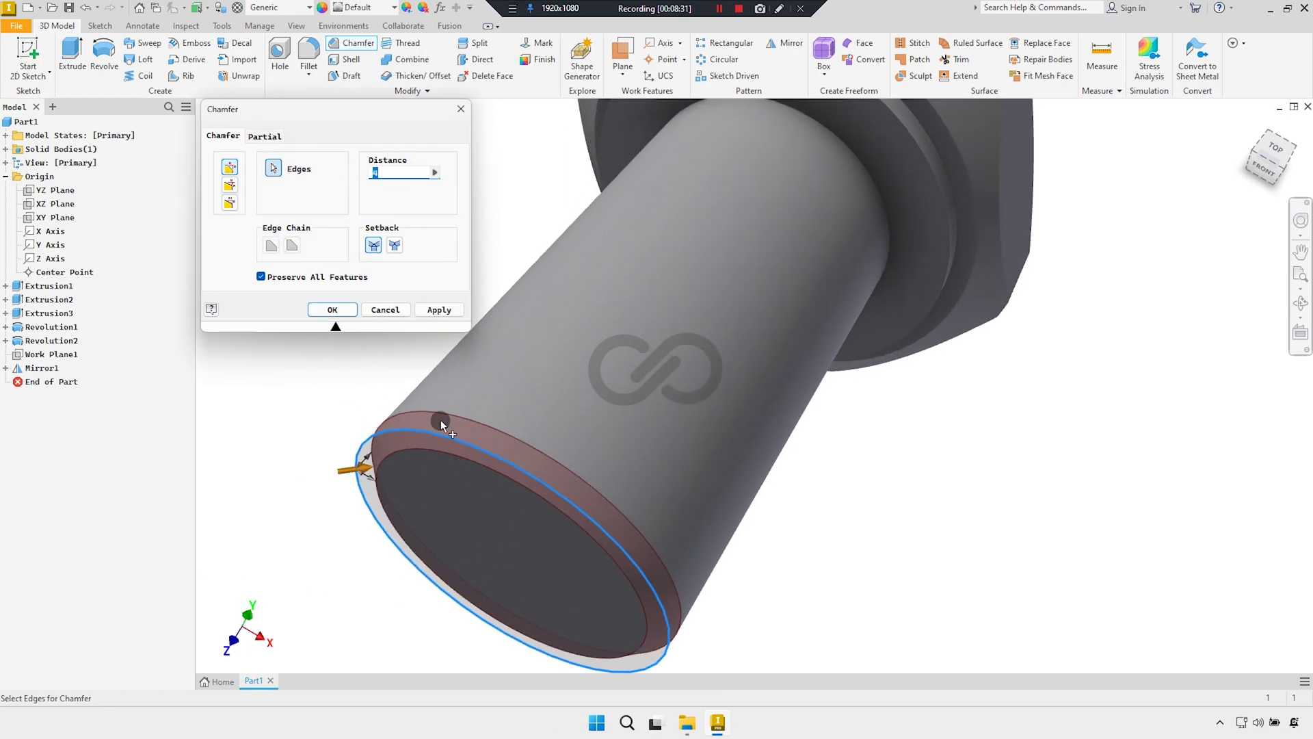
scroll(445, 416, "down", 3)
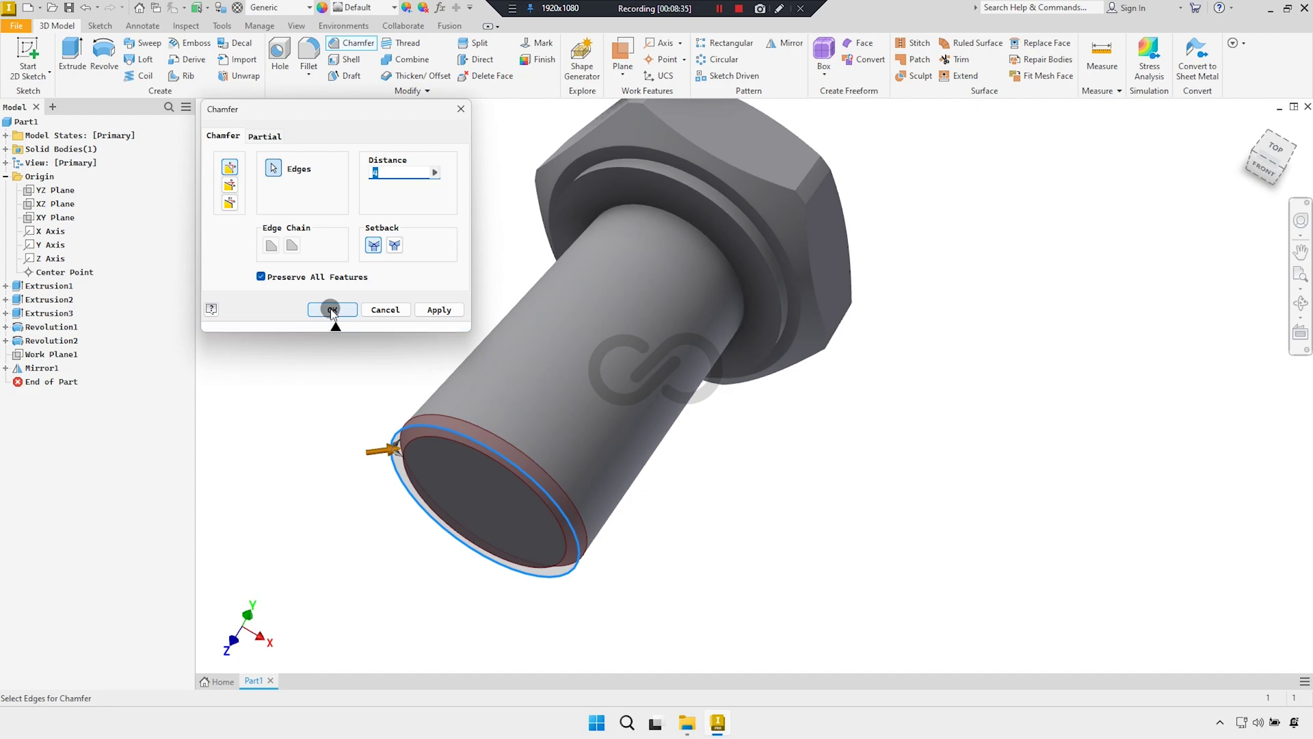
left_click(331, 311)
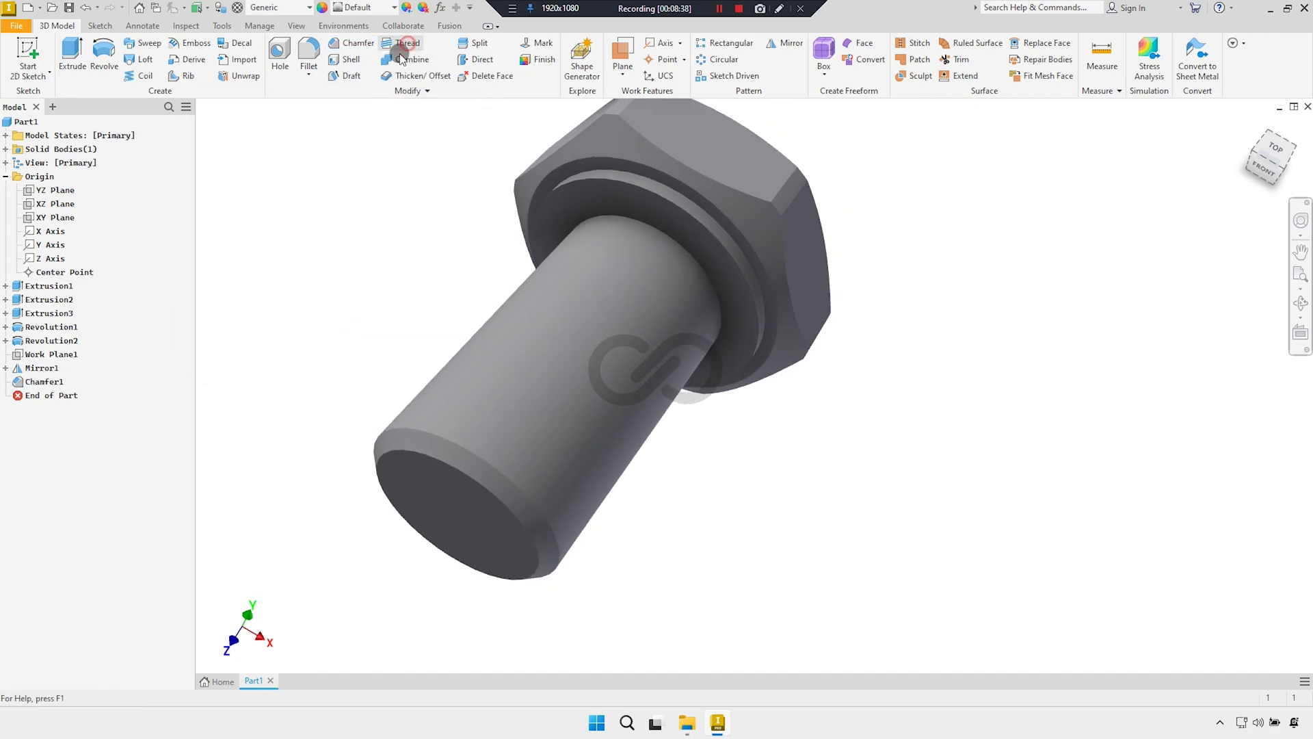
left_click(433, 394)
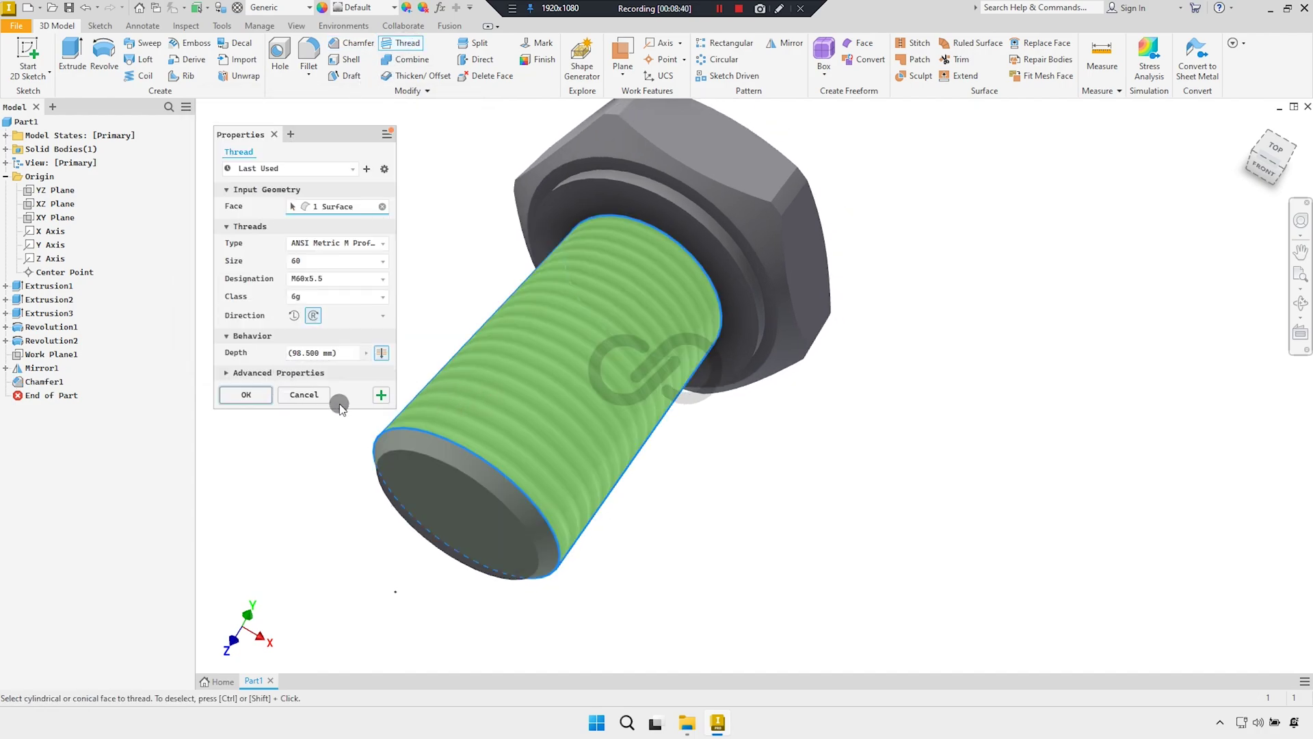
Set the thread depth to 50 and the offset to 107.5-60
left_click(321, 353)
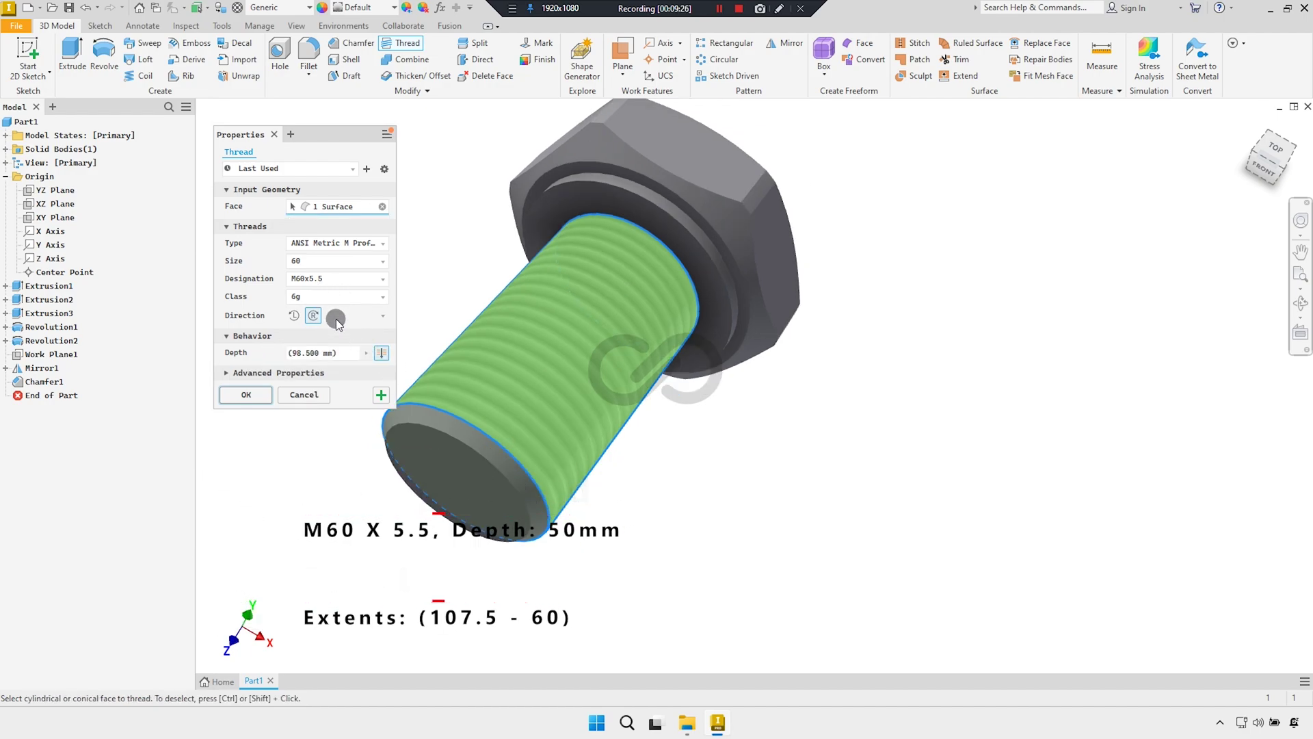
left_click(337, 352)
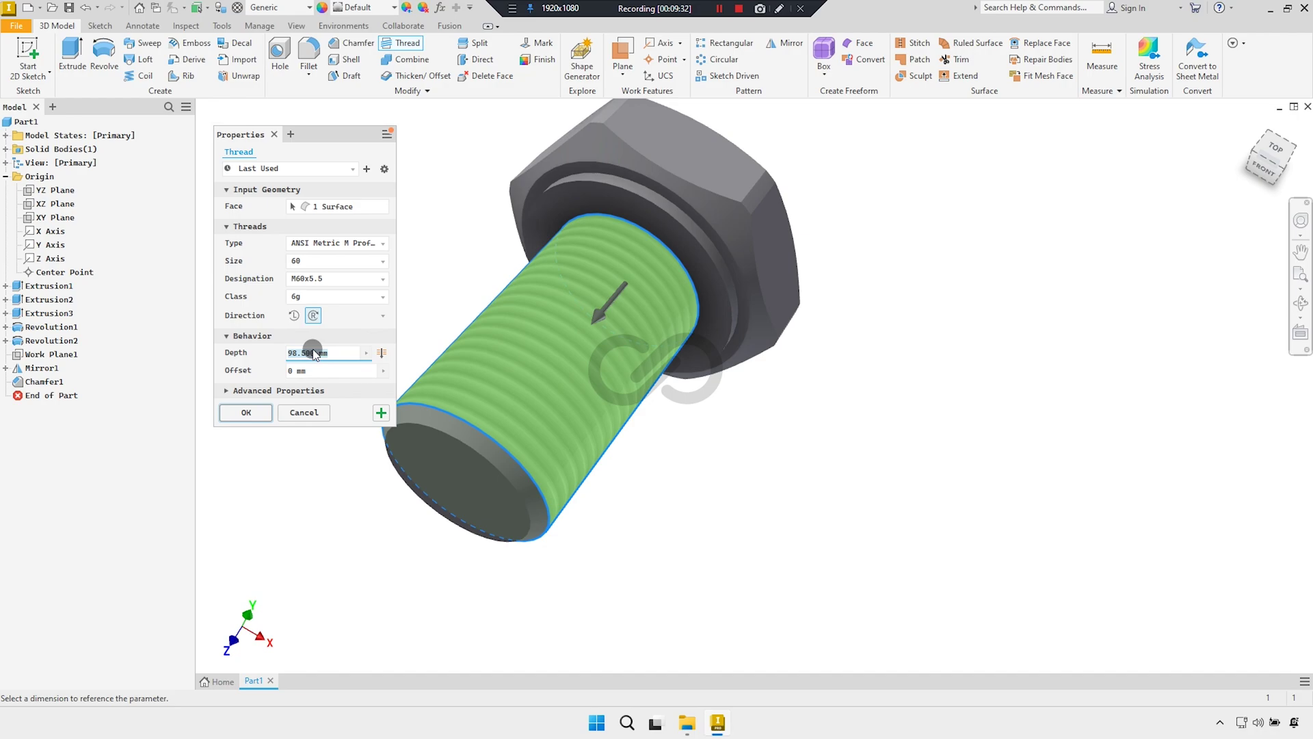
type("50")
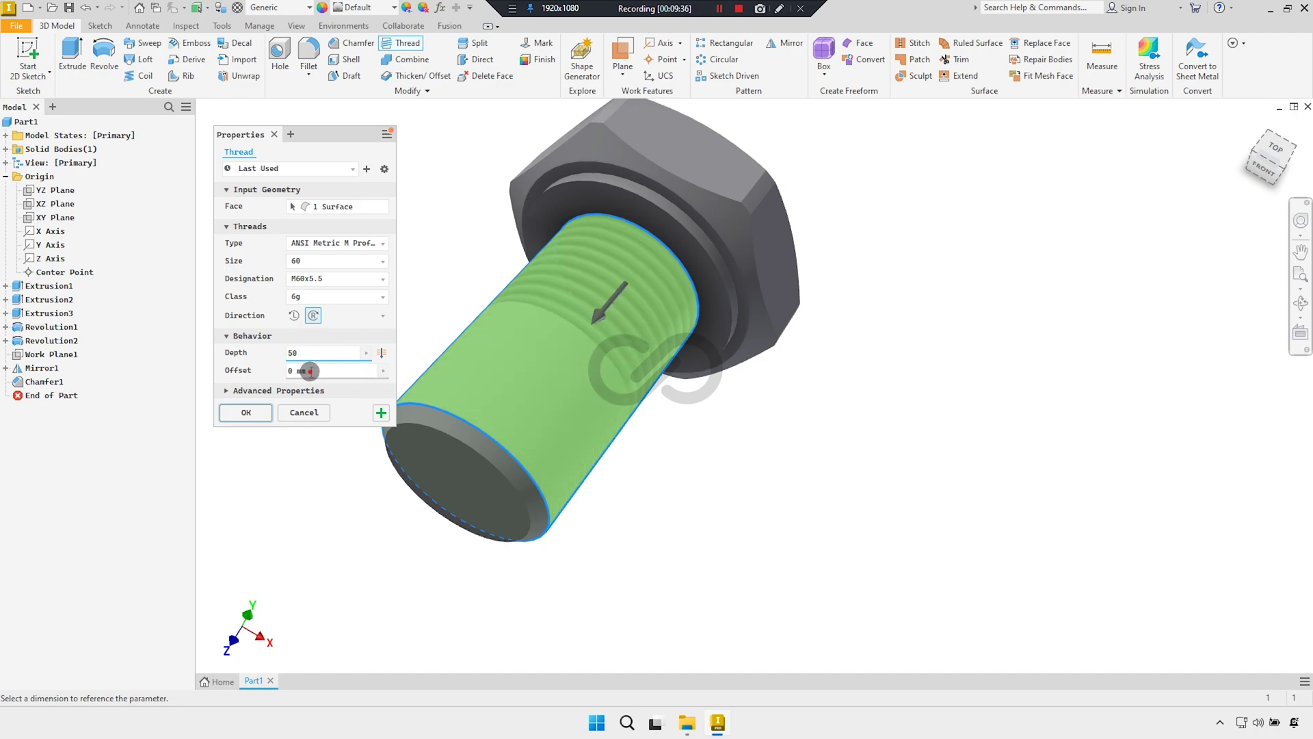
type("40")
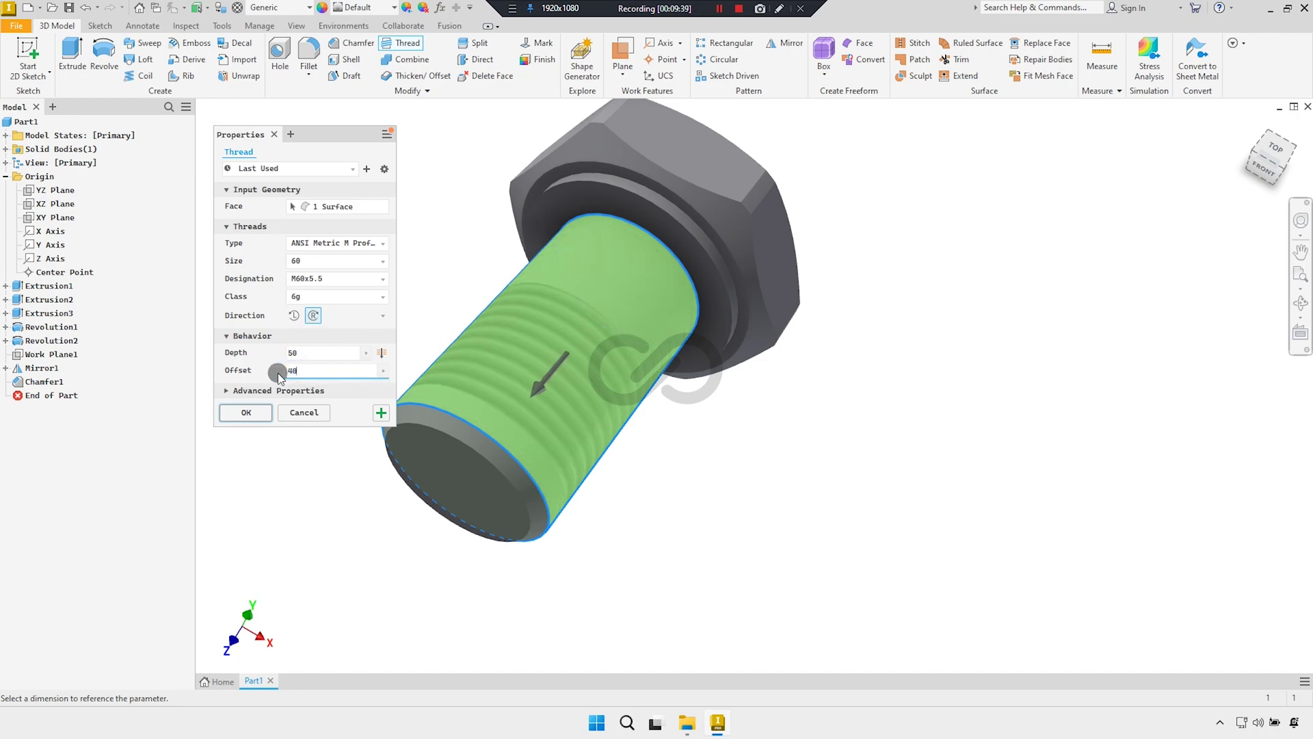
middle_click_drag(473, 401, 563, 388)
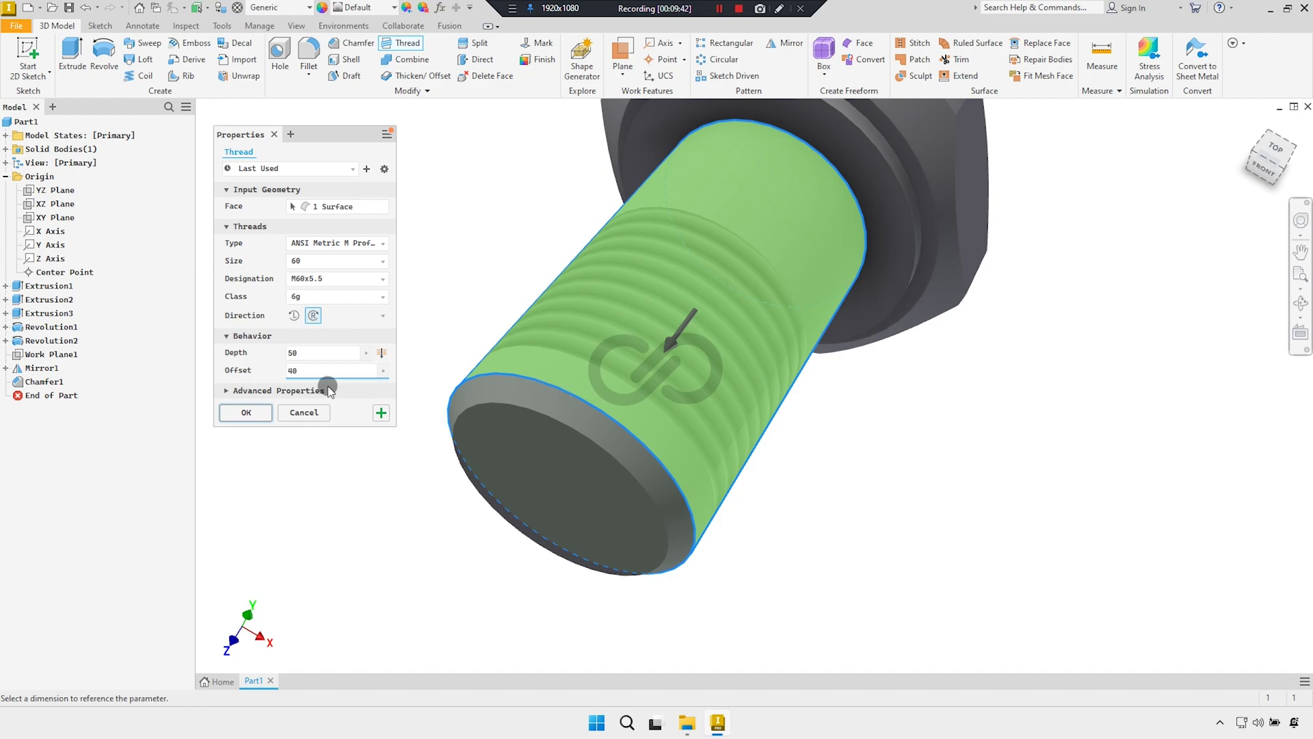
type("1")
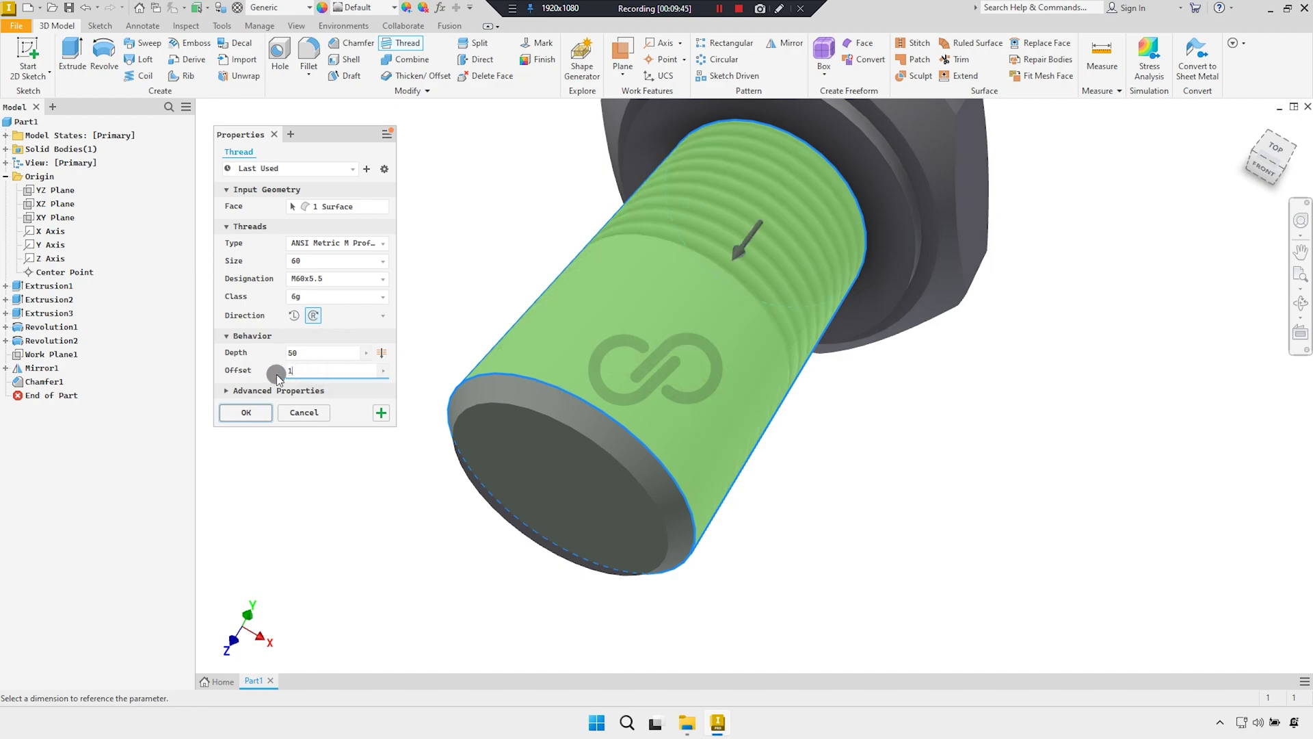
type("07.7-")
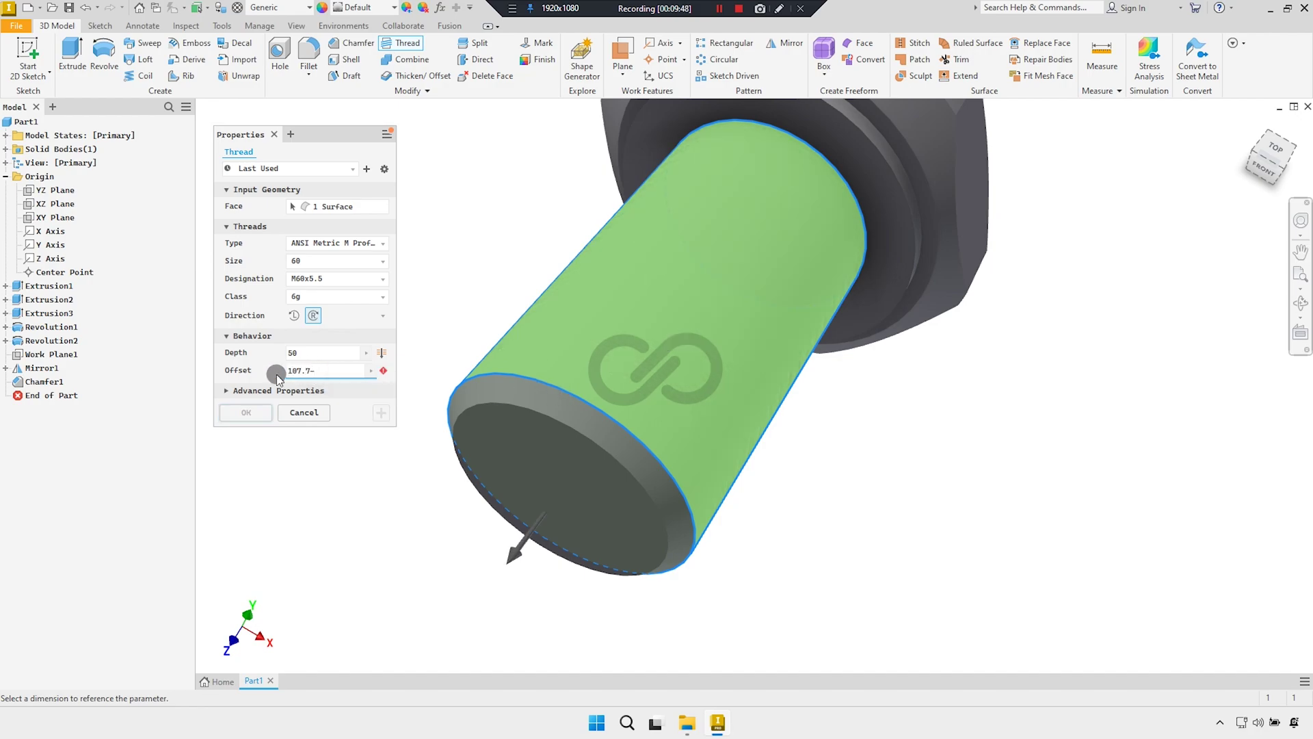
key("BackSpace")
key("BackSpace")
type("5-")
type("50")
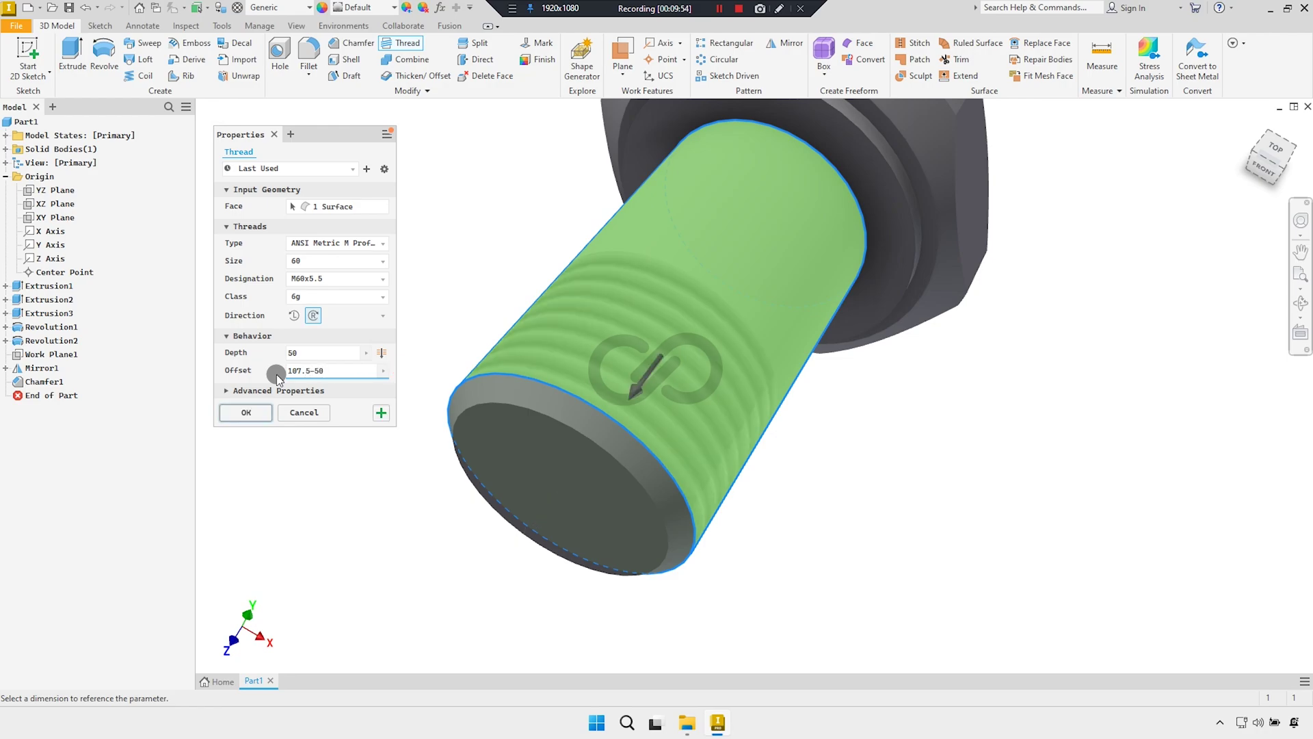
scroll(601, 319, "up", 2)
scroll(643, 301, "down", 1)
scroll(643, 300, "down", 1)
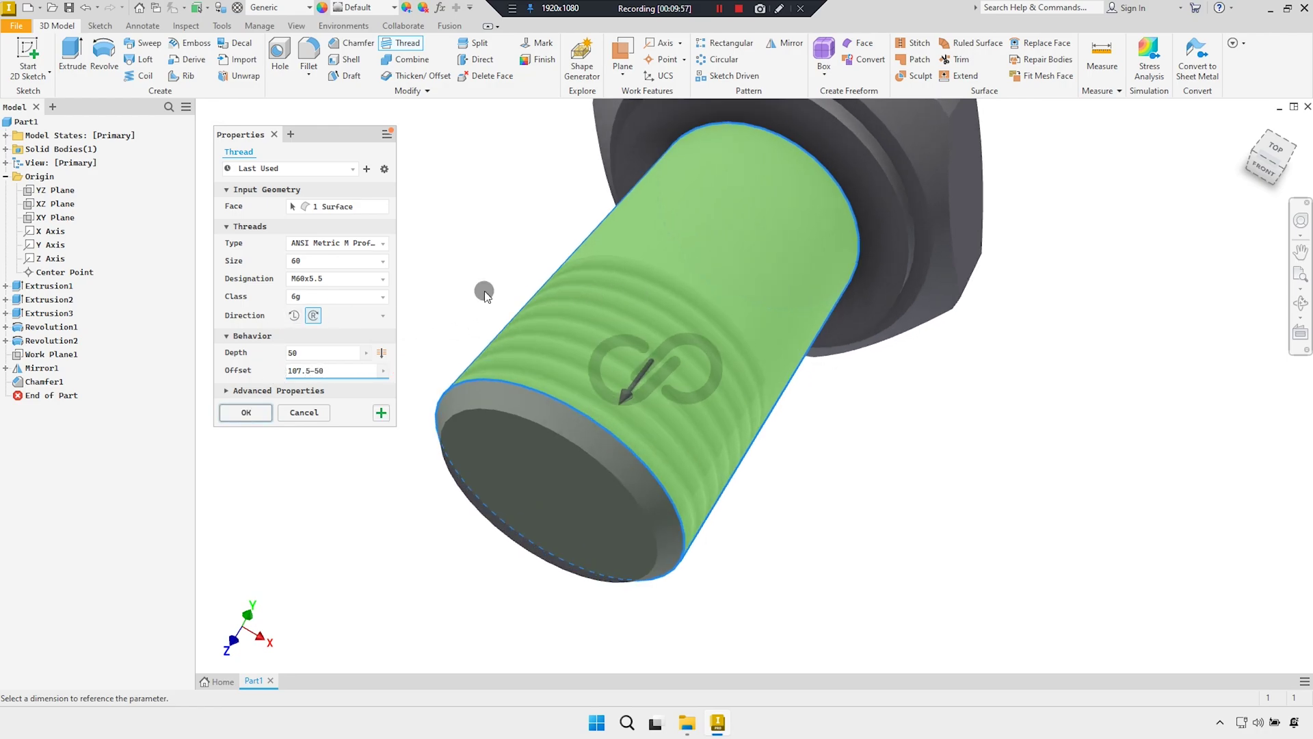
key("BackSpace")
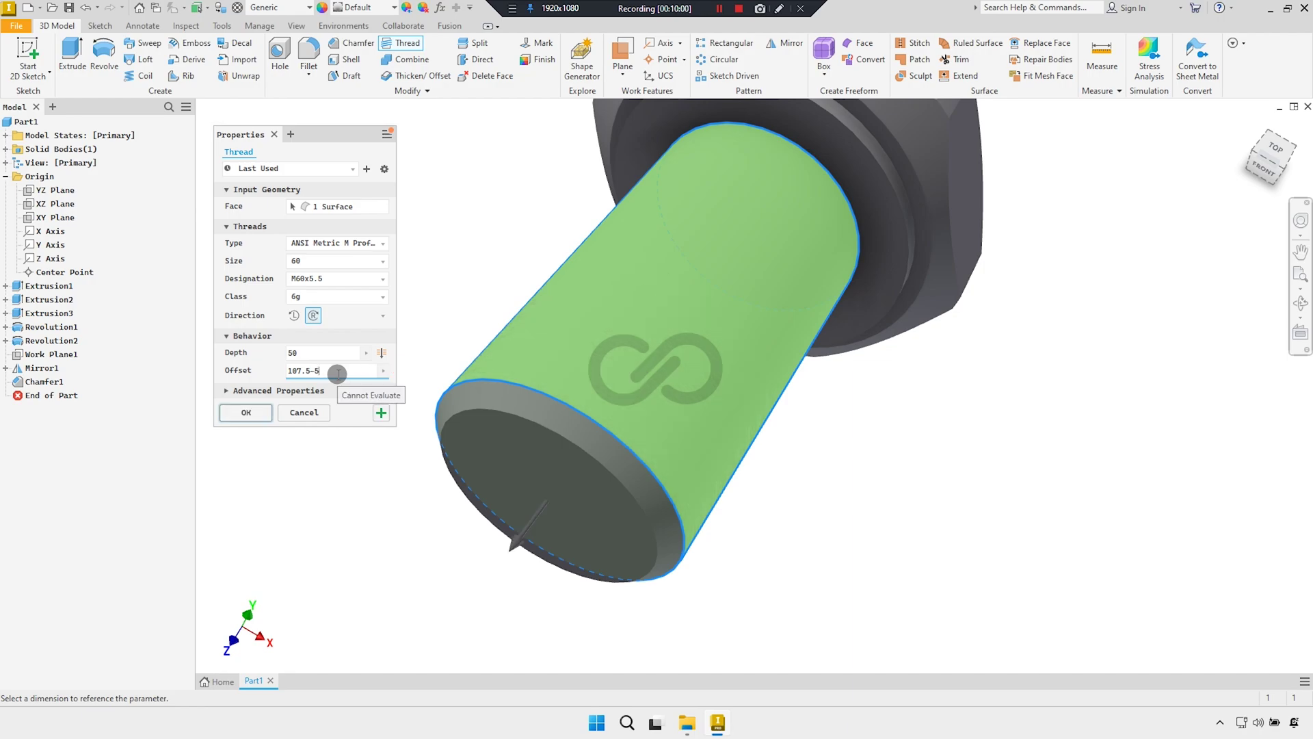
type("60")
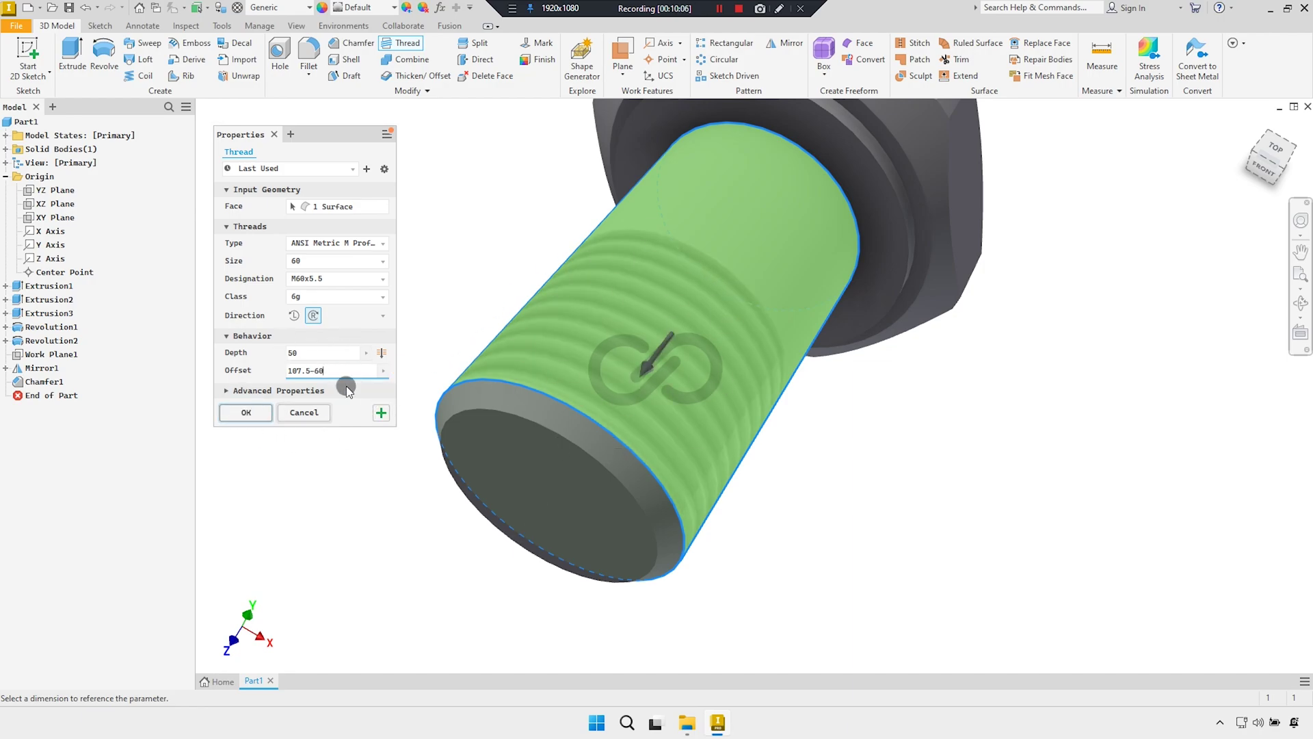
Create the M60x5.5 Thread1 and orbit to inspect the bolt
left_click(252, 414)
scroll(393, 299, "up", 2)
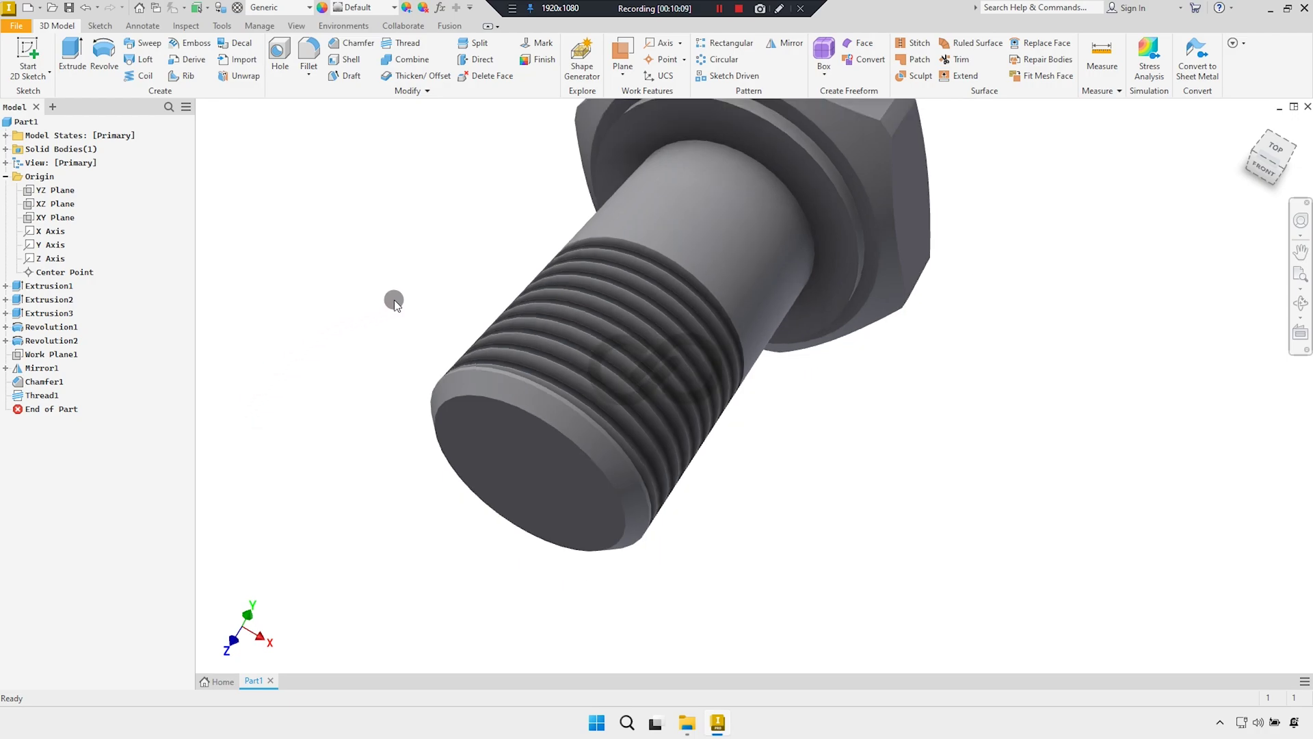
scroll(429, 299, "up", 2)
scroll(444, 358, "up", 2)
middle_click_drag(444, 358, 536, 294, "shift")
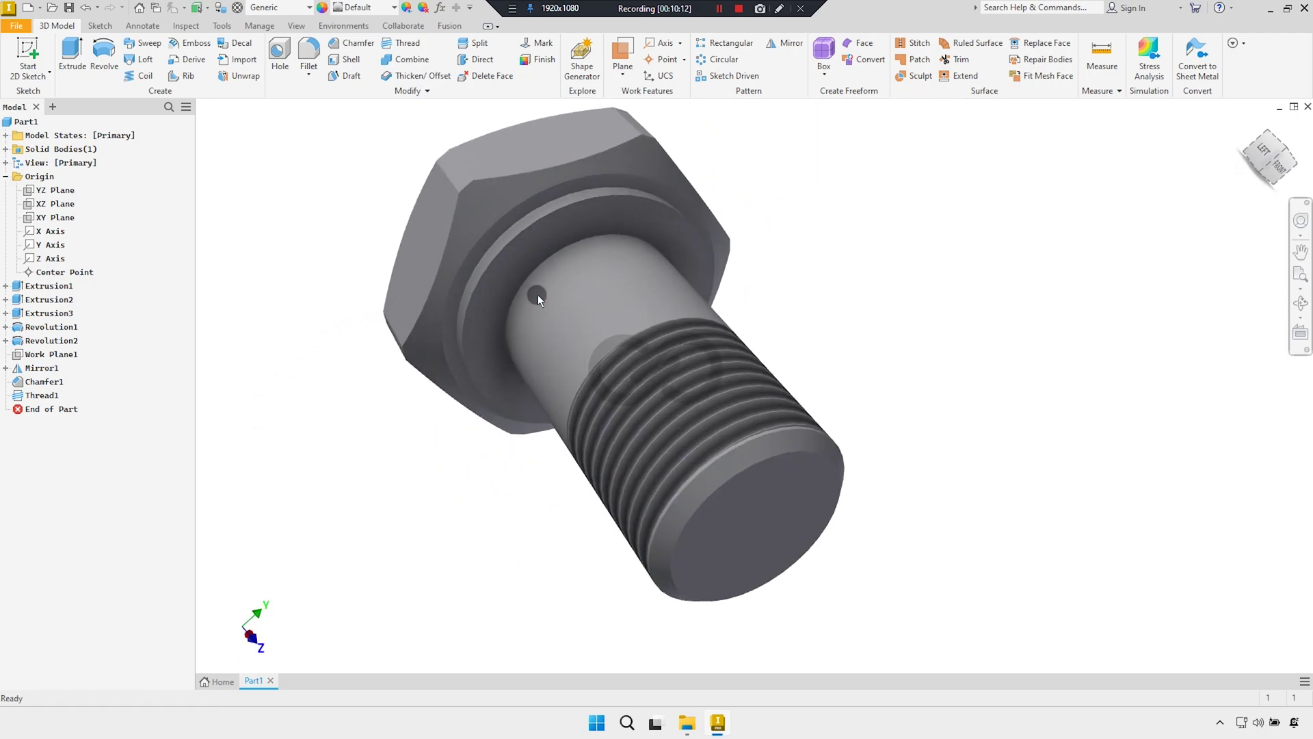
scroll(537, 294, "down", 2)
scroll(535, 338, "down", 2)
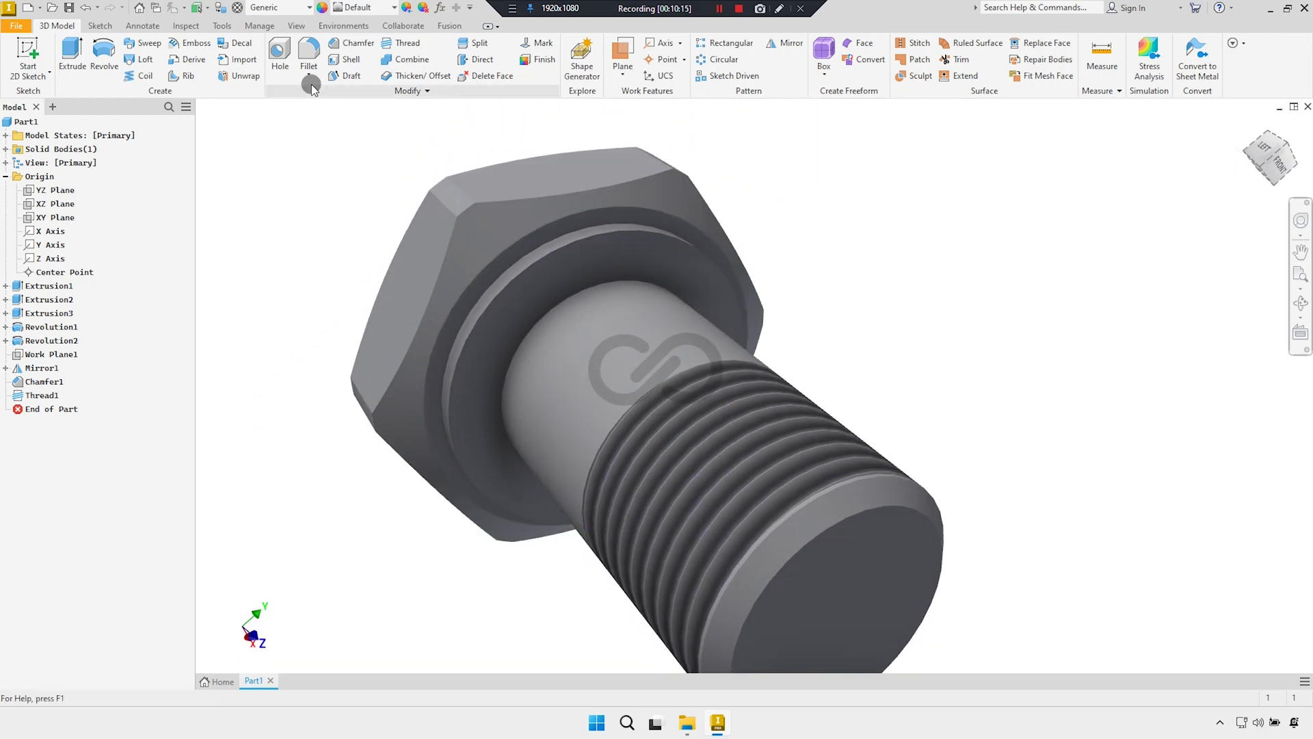
Fillet the edge where the shank meets the head at 5 mm
left_click(309, 60)
type("5")
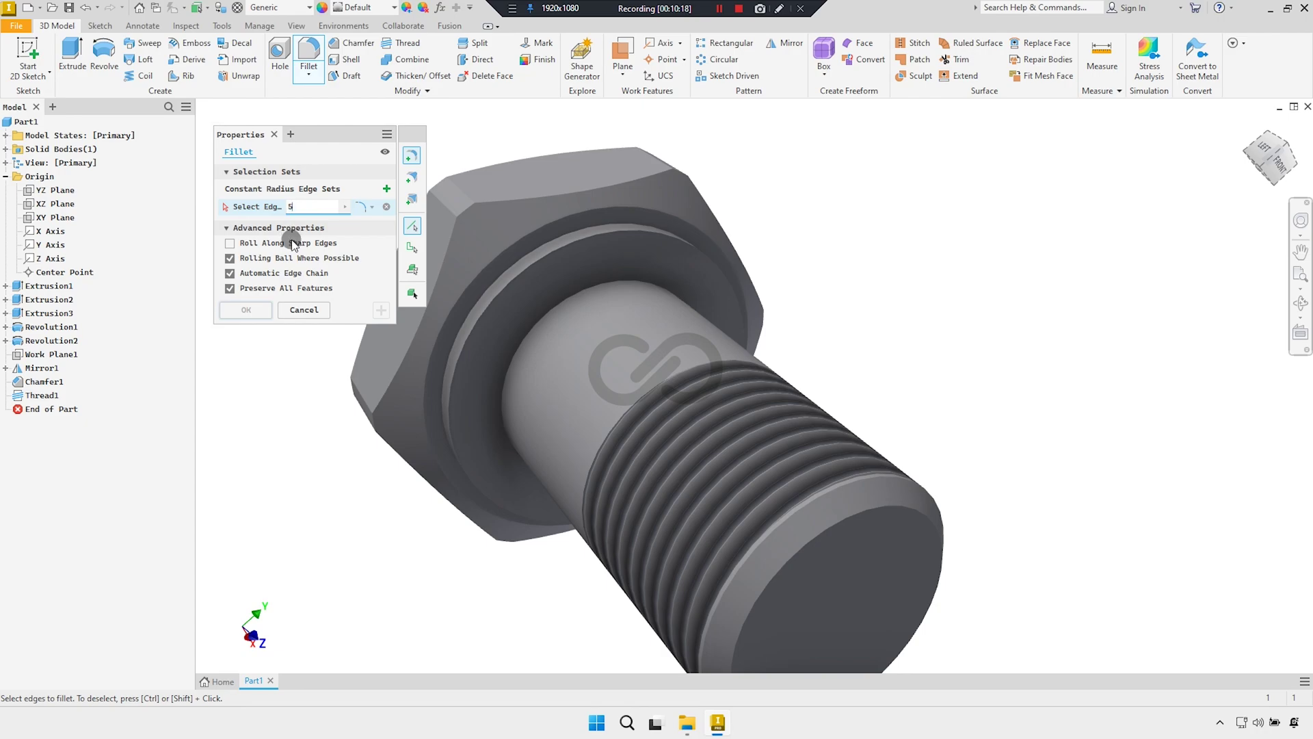
left_click(510, 345)
middle_click_drag(506, 350, 598, 371)
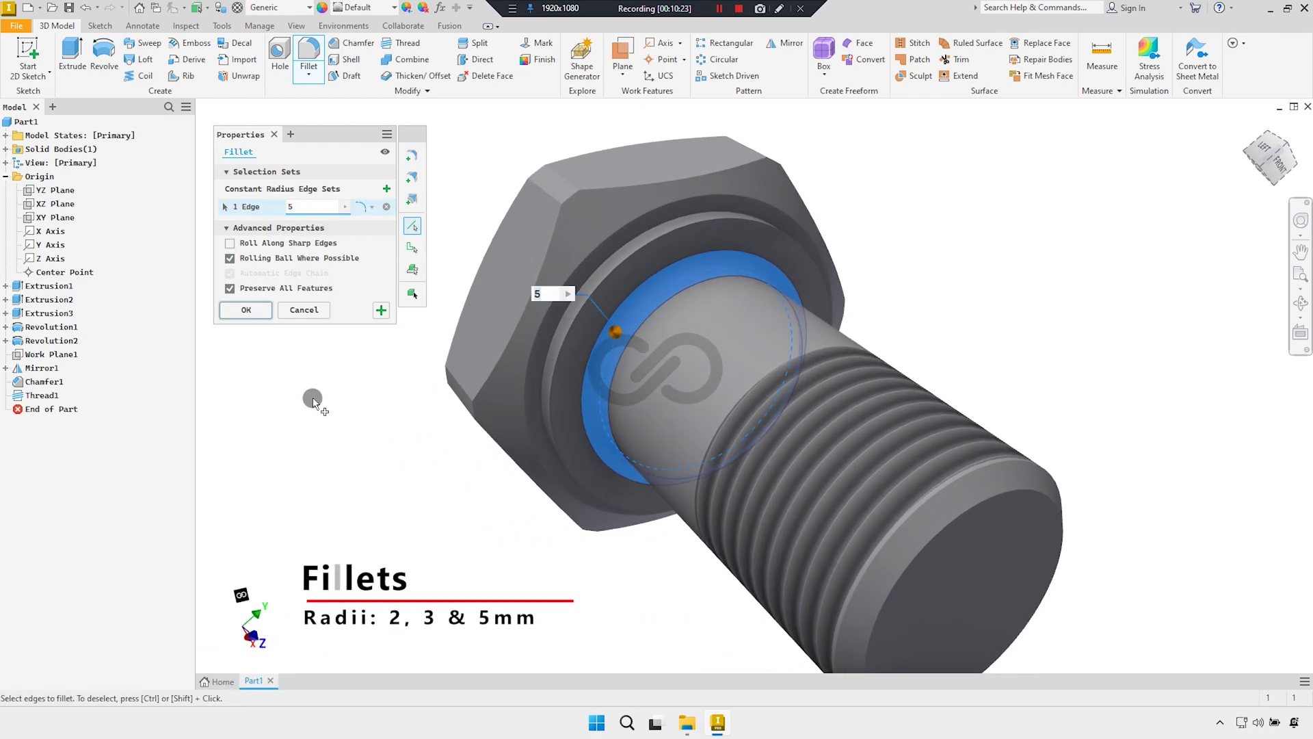
mouse_move(414, 411)
middle_mouse_down("shift")
mouse_move(403, 370)
mouse_move(520, 338)
middle_mouse_up("shift")
left_click(381, 309)
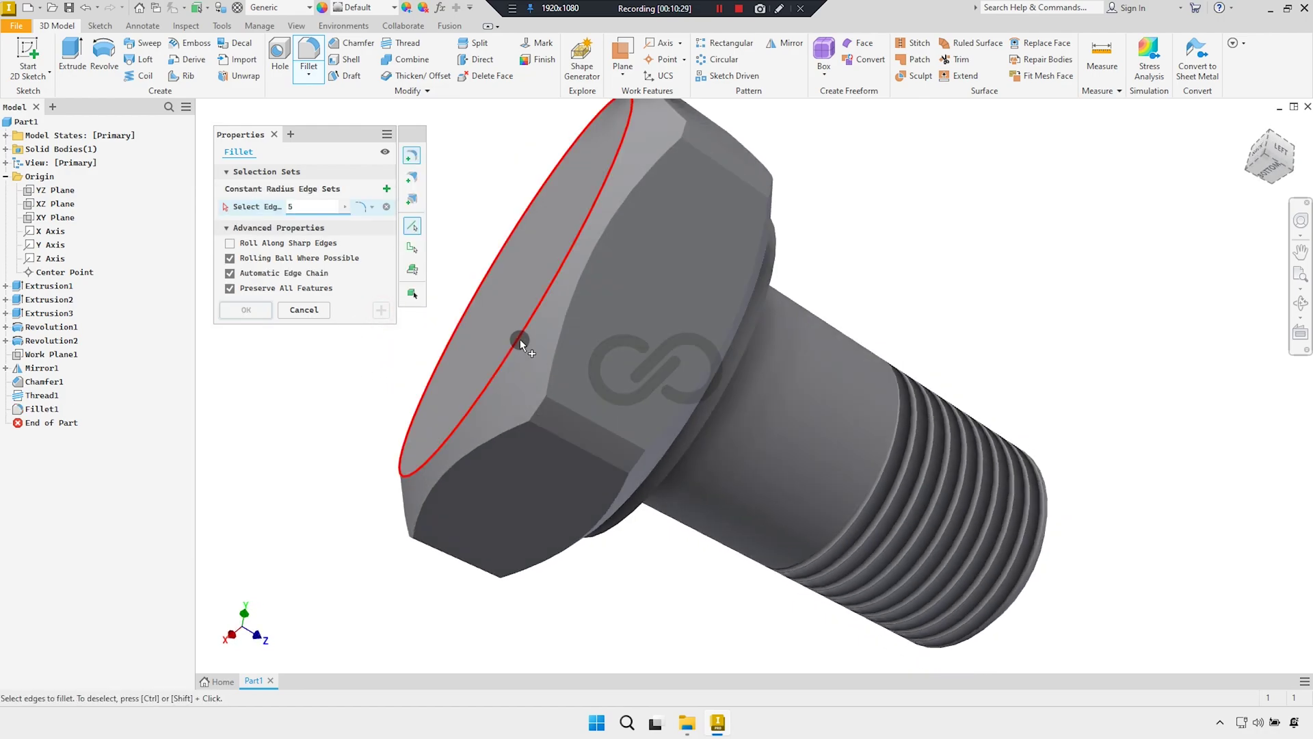
Fillet the outer rim of the head face at 5 mm
left_click(520, 339)
scroll(515, 350, "down", 2)
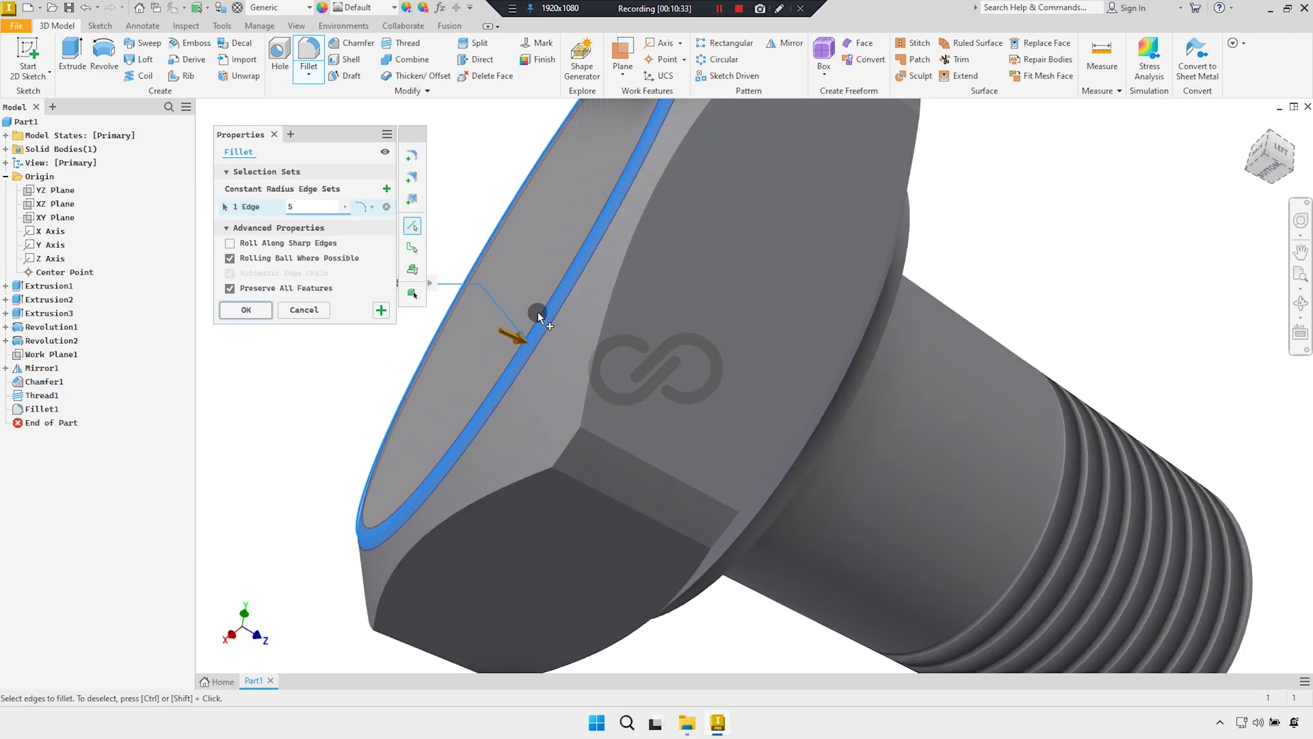
scroll(538, 315, "up", 3)
mouse_move(490, 316)
middle_mouse_down("shift")
mouse_move(492, 292)
mouse_move(418, 318)
mouse_move(413, 300)
middle_mouse_up("shift")
left_click(380, 311)
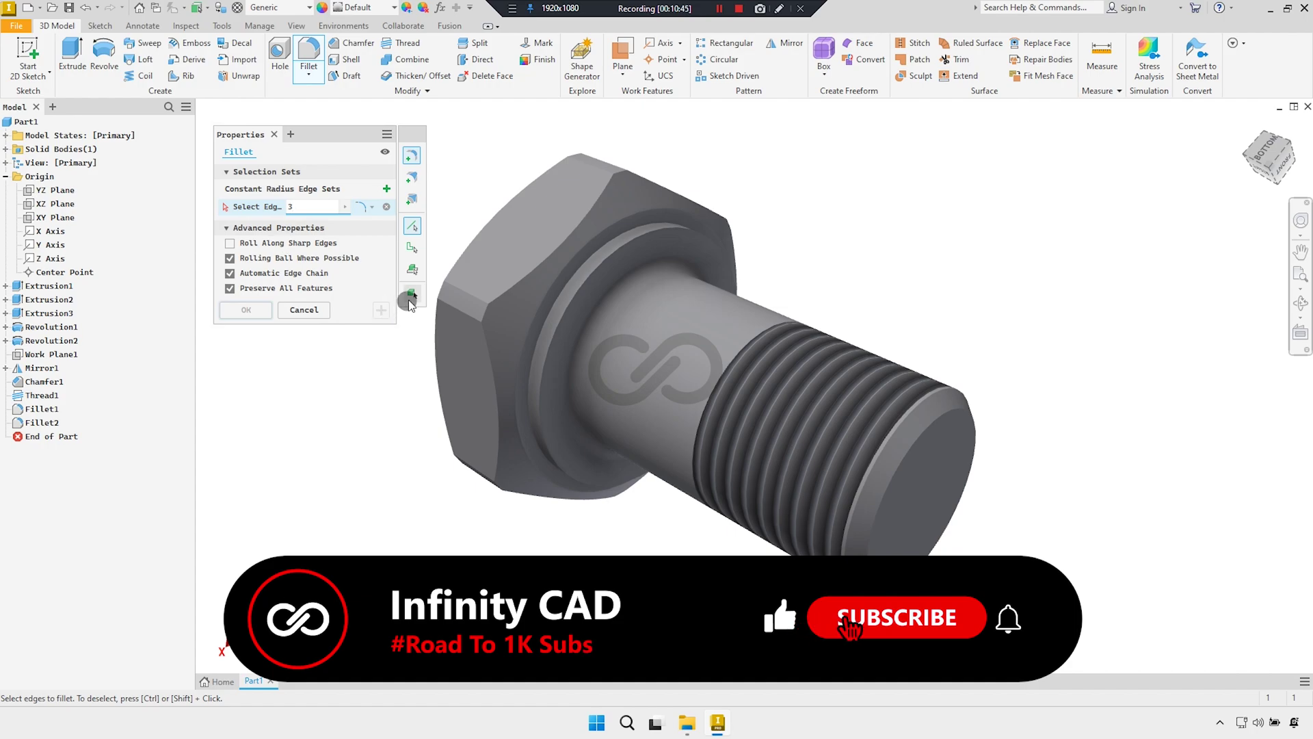
Select both hexagon edge loops for a 3 mm fillet
left_click(411, 250)
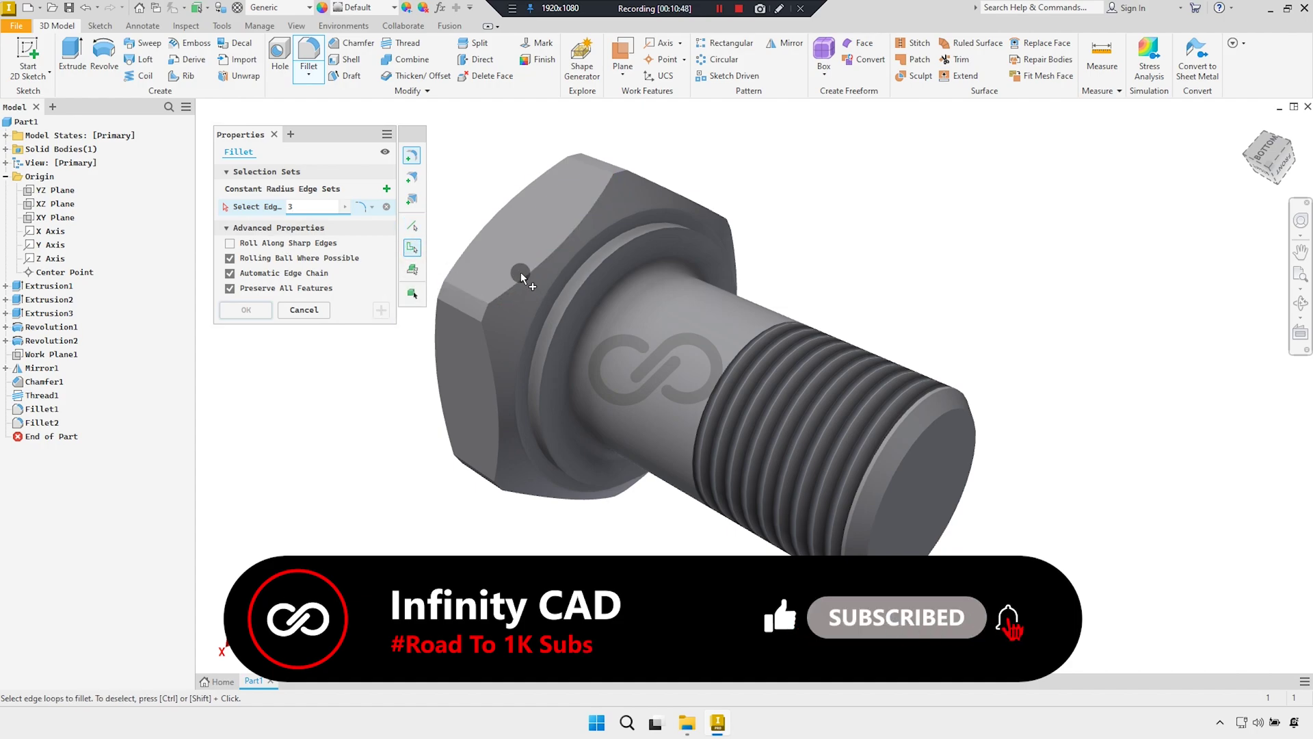
left_click(536, 271)
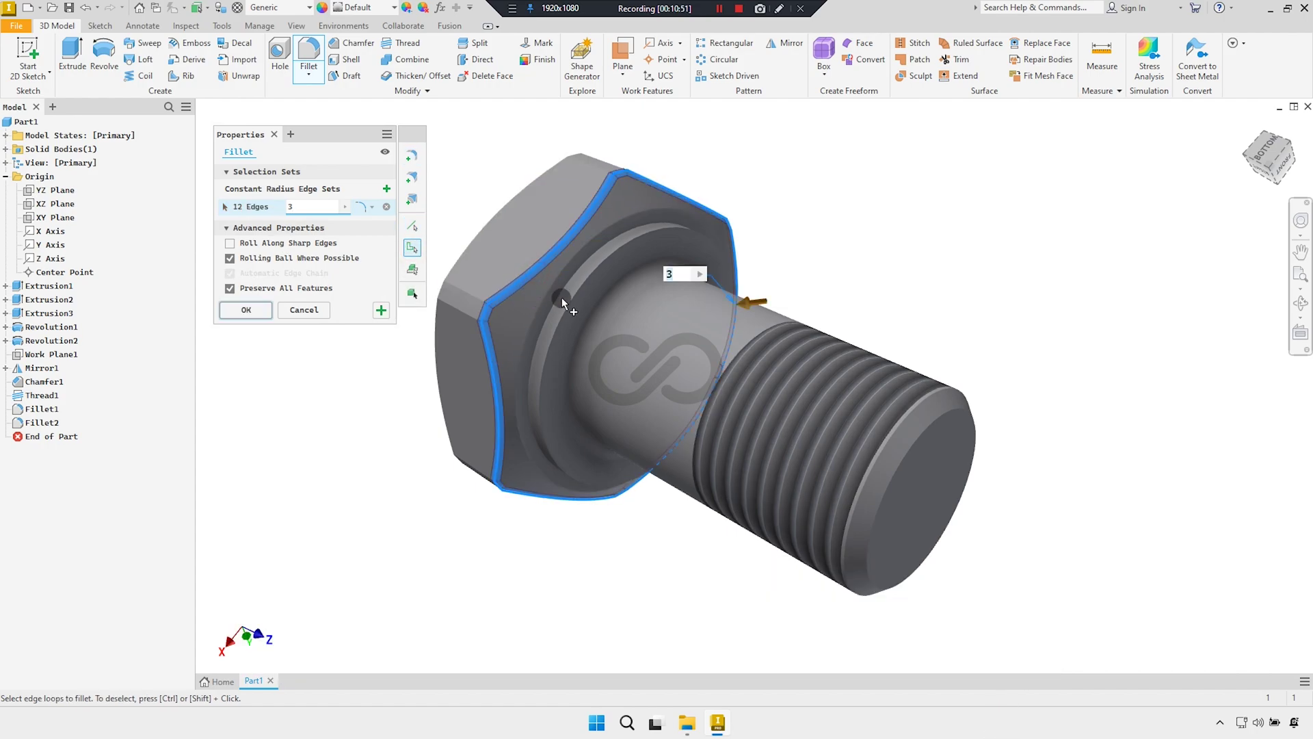
middle_click_drag(601, 314, 688, 328, "shift")
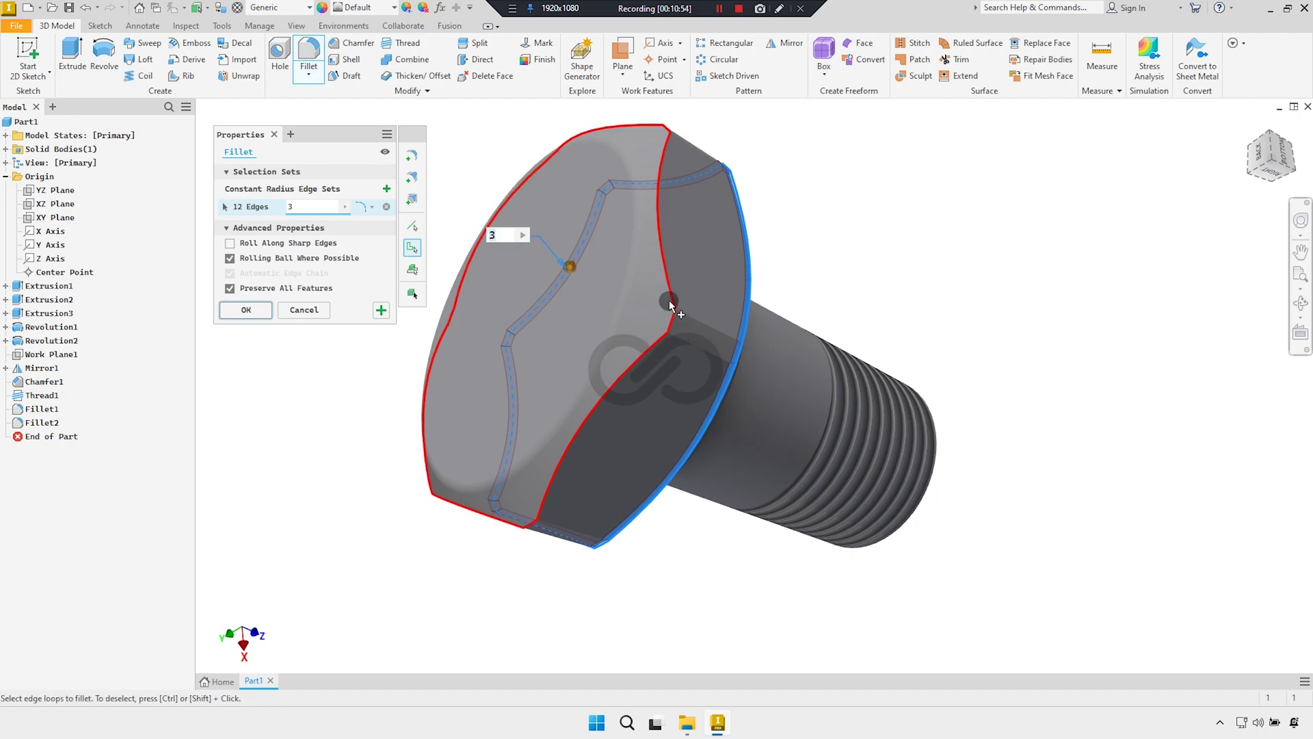
left_click(668, 286)
scroll(684, 306, "up", 2)
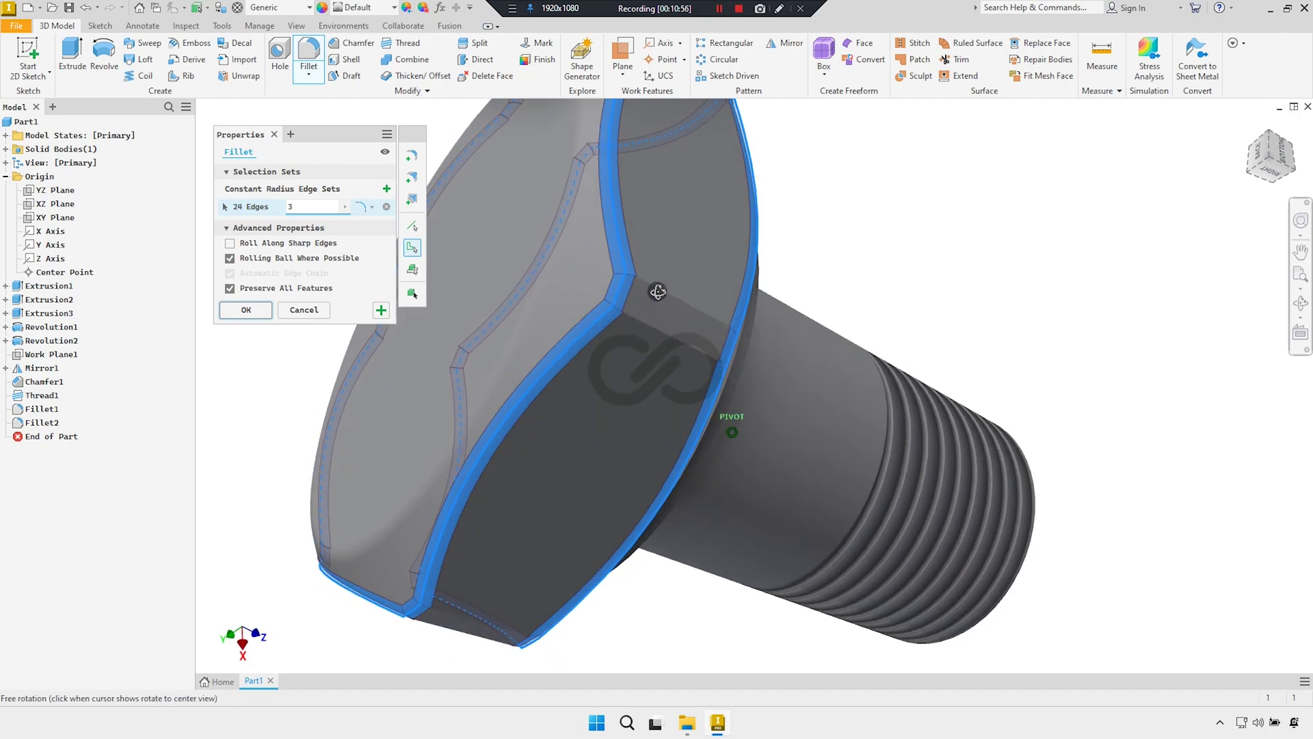
mouse_move(686, 301)
middle_mouse_down("shift")
mouse_move(561, 261)
mouse_move(637, 263)
mouse_move(607, 269)
middle_mouse_up("shift")
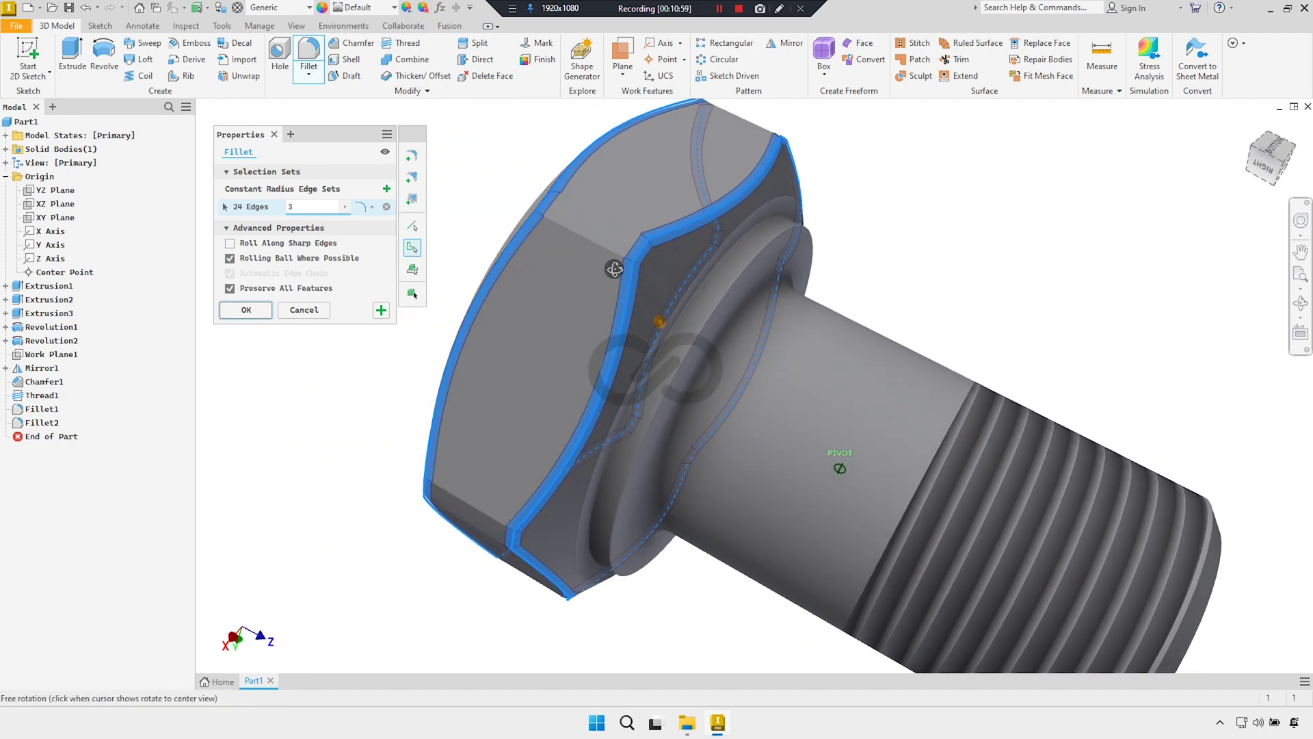
scroll(618, 269, "up", 2)
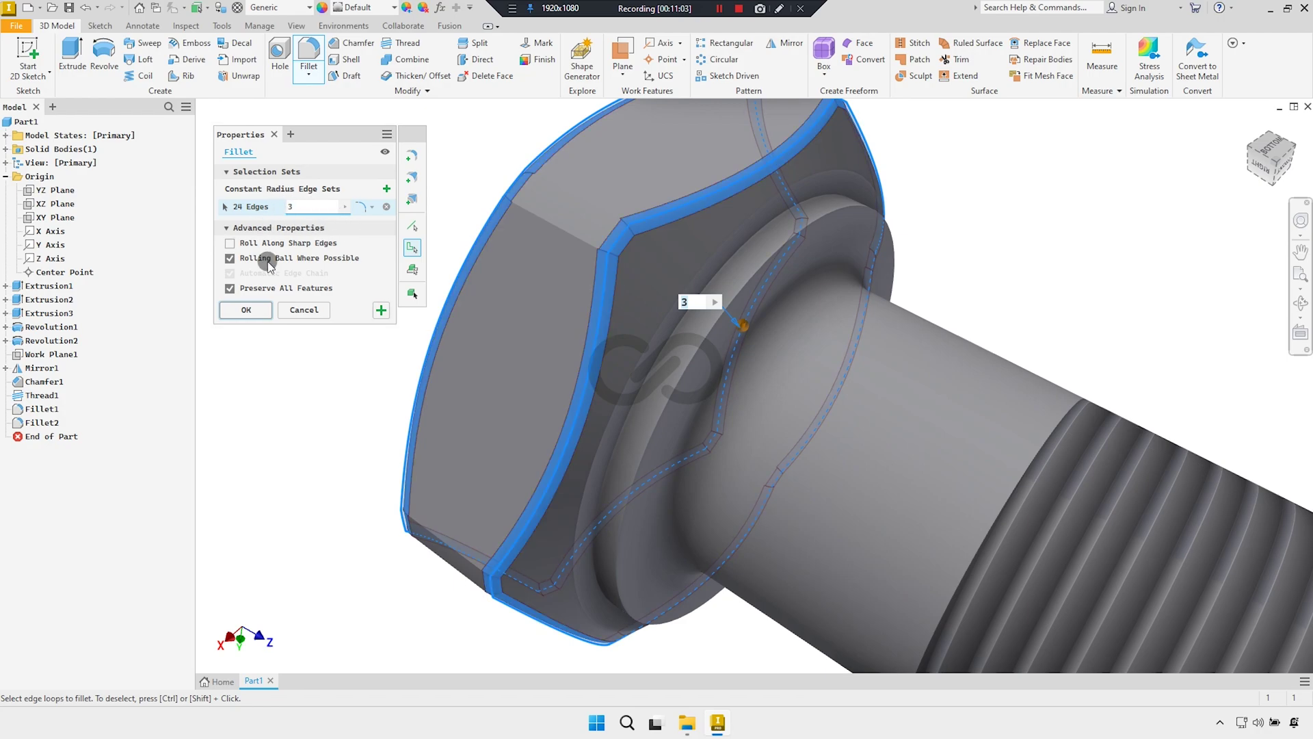
Apply the 3 mm hex-loop fillet, then fillet both collar edge loops at 2 mm
left_click(370, 310)
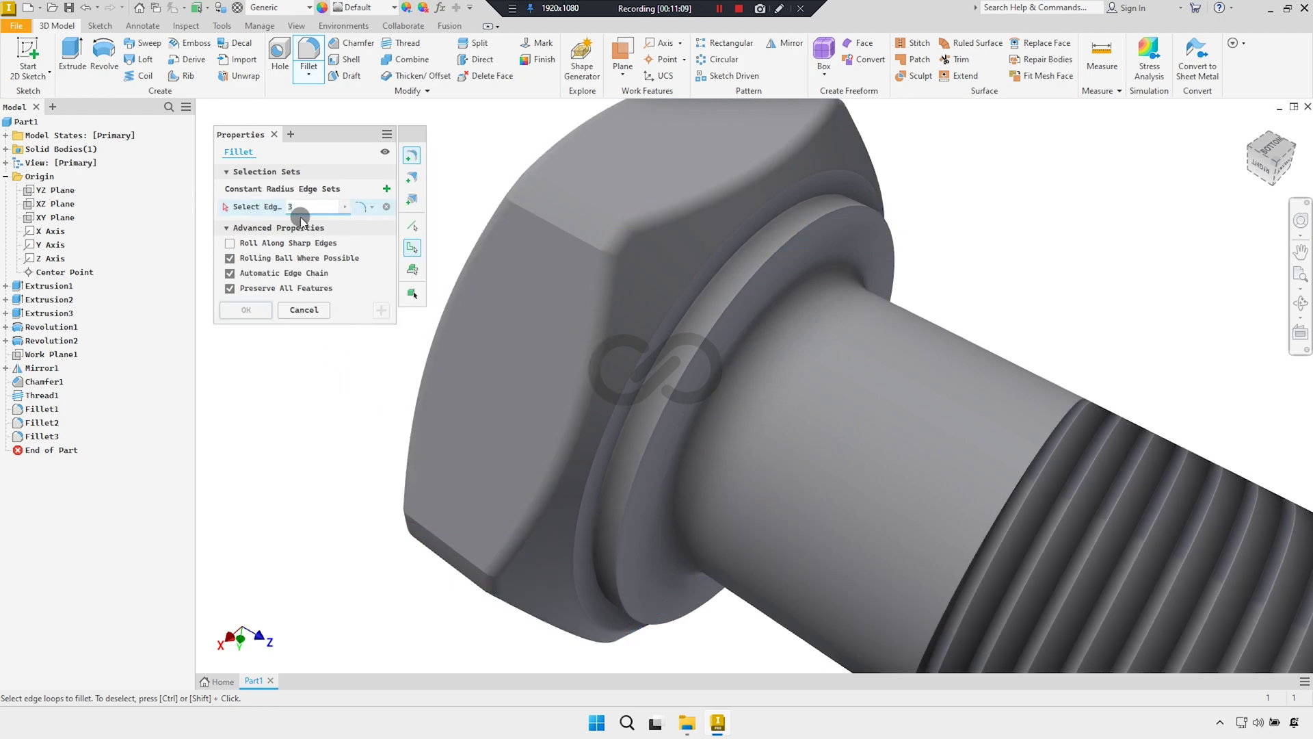
type("2")
left_click(640, 388)
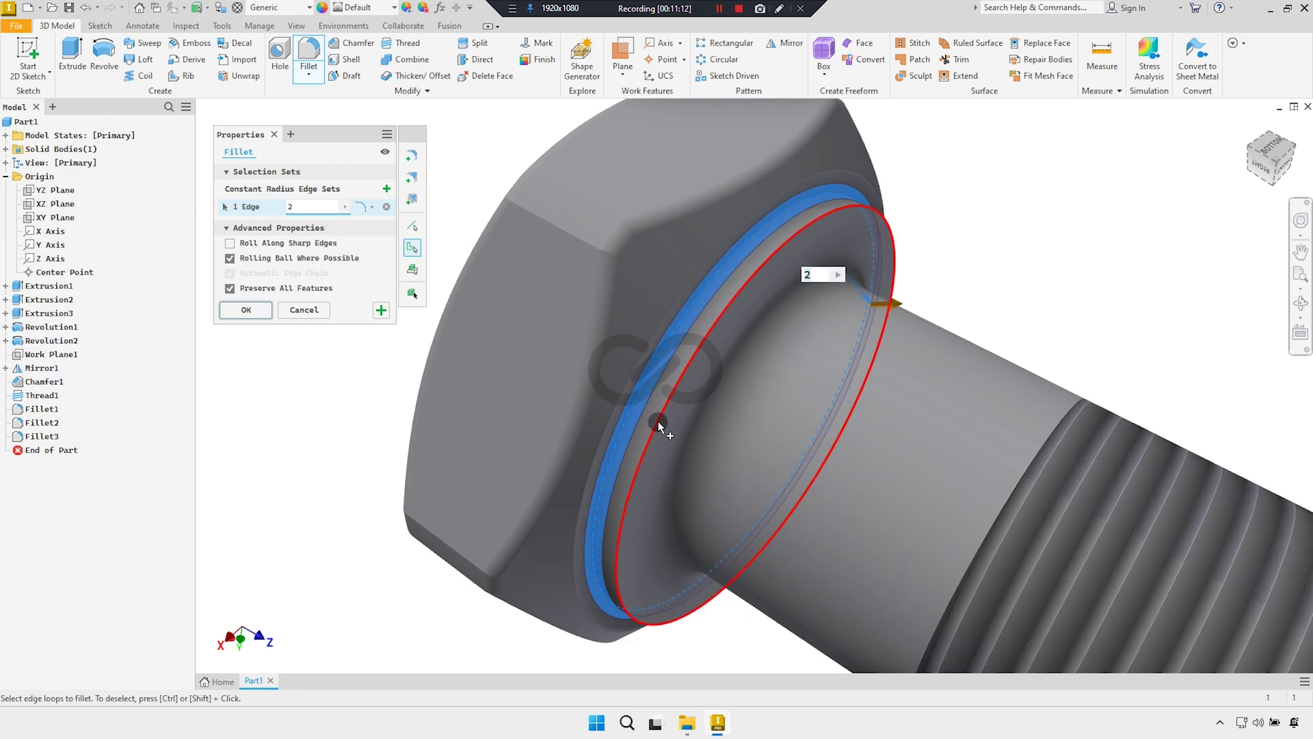
left_click(656, 430)
mouse_move(653, 437)
middle_mouse_down("shift")
mouse_move(627, 466)
mouse_move(624, 416)
middle_mouse_up("shift")
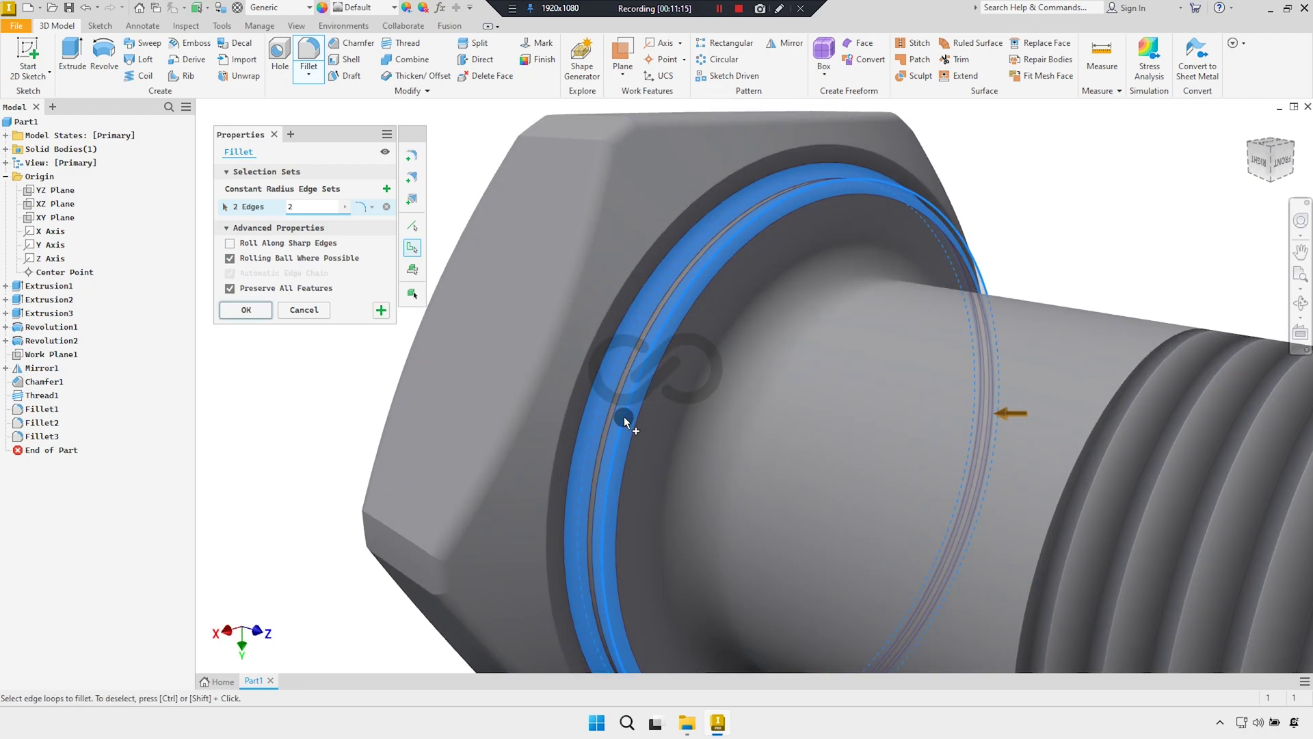
scroll(629, 479, "up", 3)
left_click(382, 309)
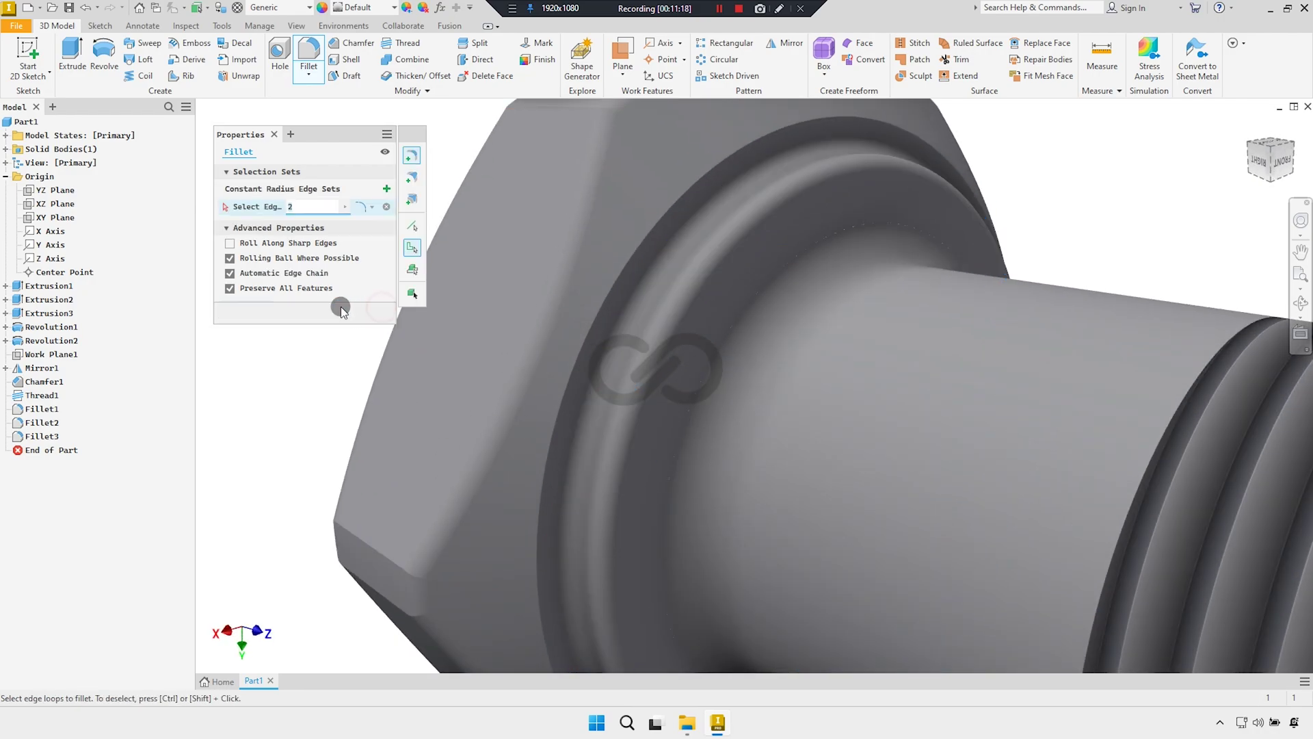
Fillet the two edge chains on the head at 5 mm
type("5")
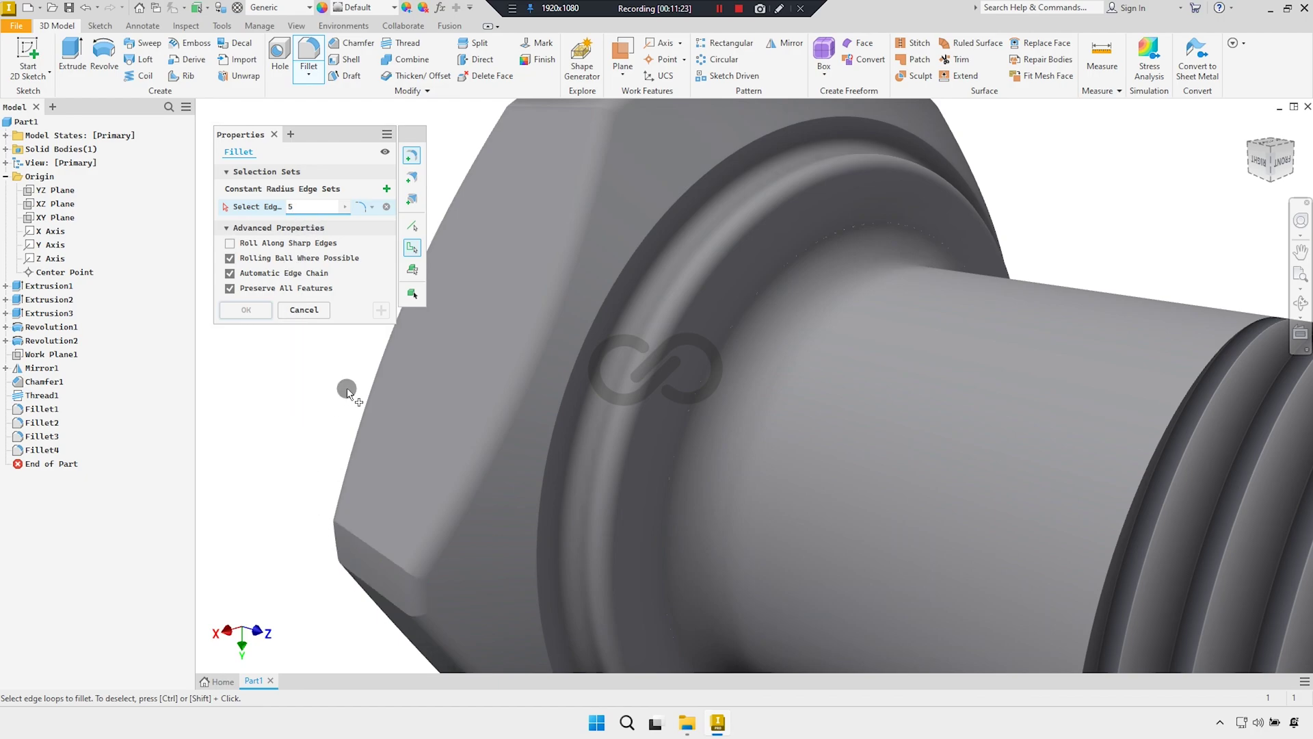
left_click(364, 536)
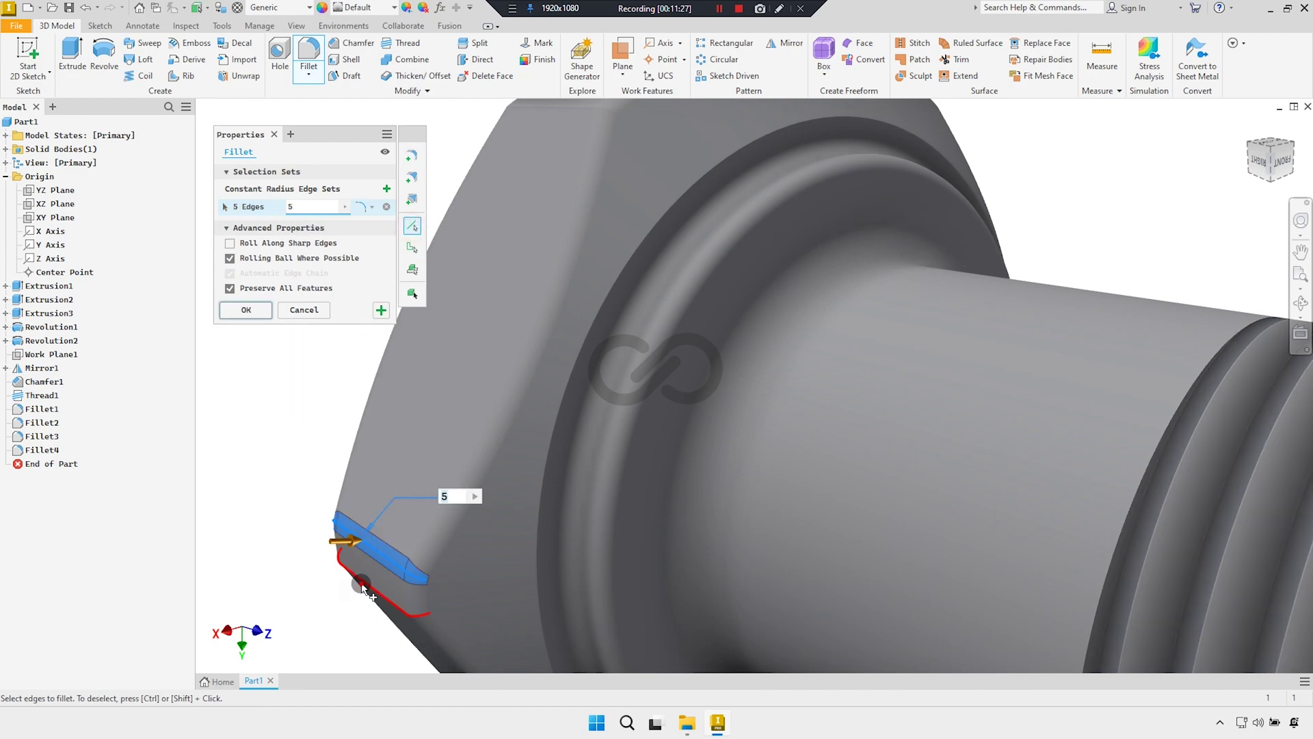
left_click(362, 586)
mouse_move(572, 533)
middle_mouse_down("shift")
mouse_move(532, 367)
mouse_move(560, 346)
middle_mouse_up("shift")
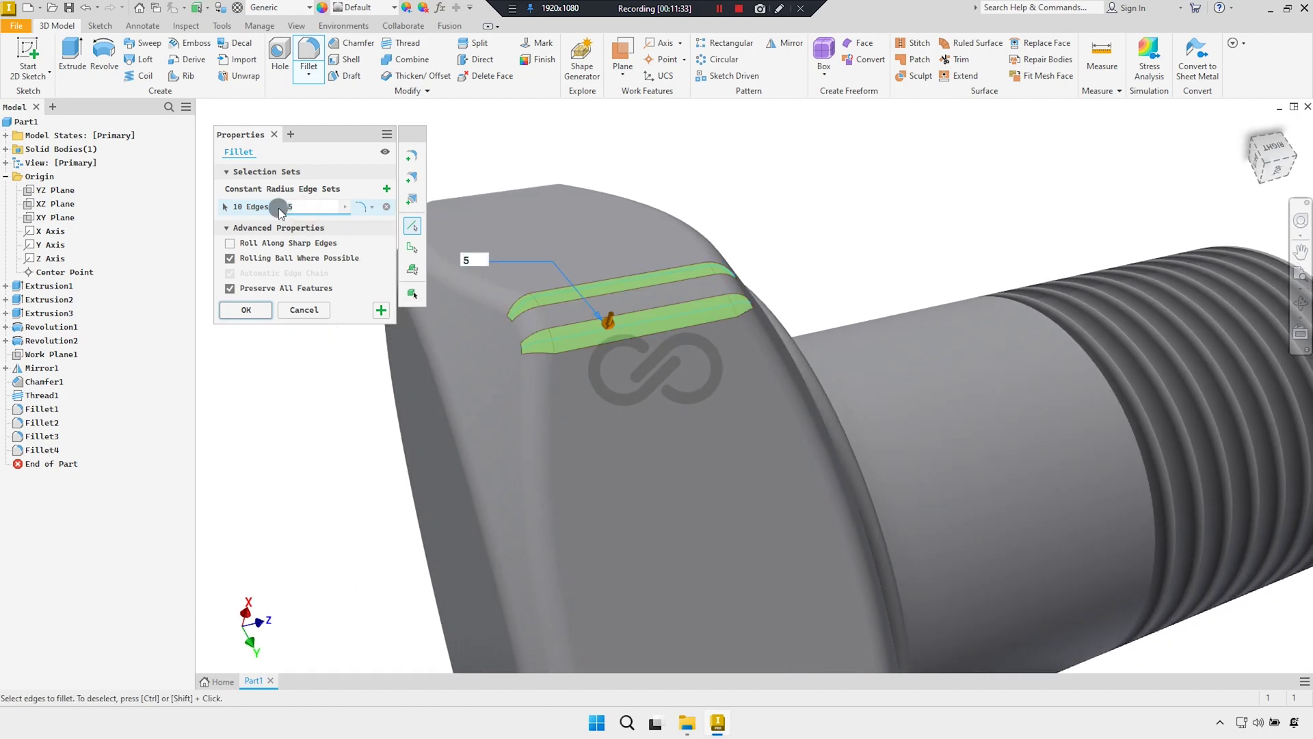
left_click(249, 312)
scroll(320, 307, "down", 3)
left_click(67, 476)
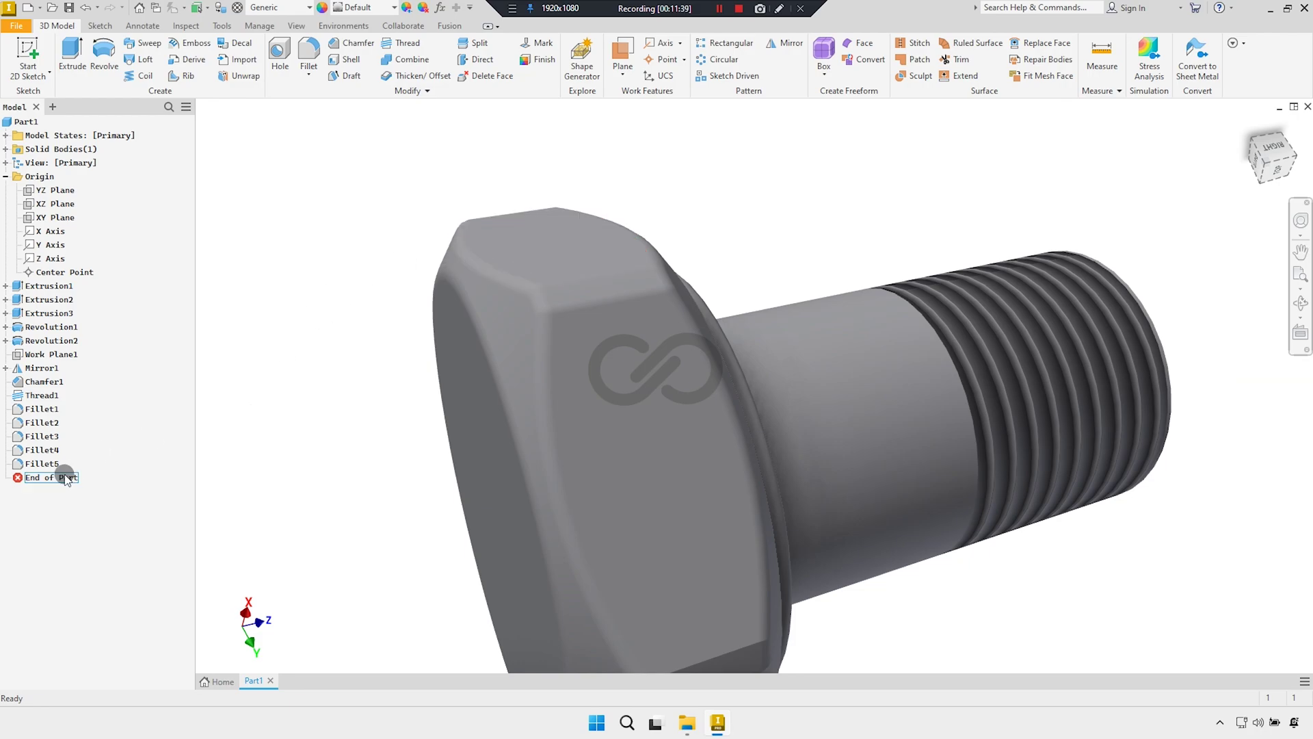
left_click(713, 65)
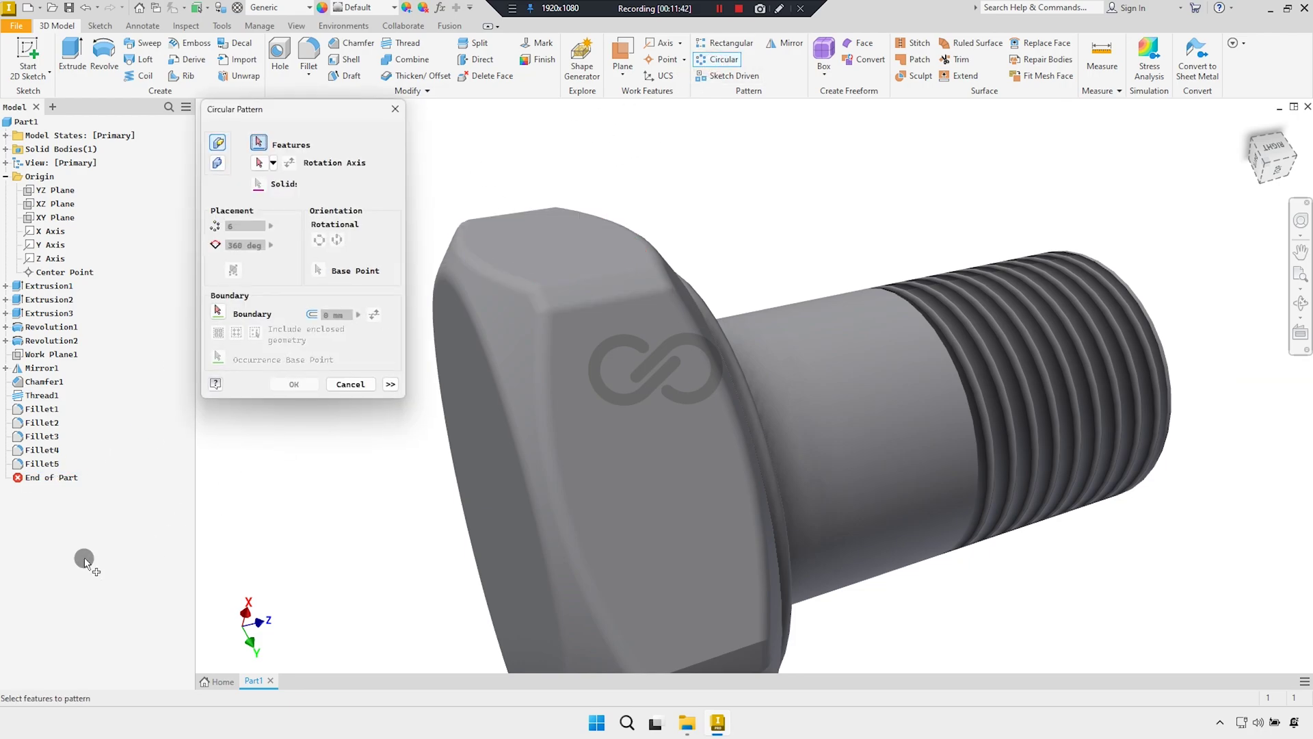
left_click(45, 464)
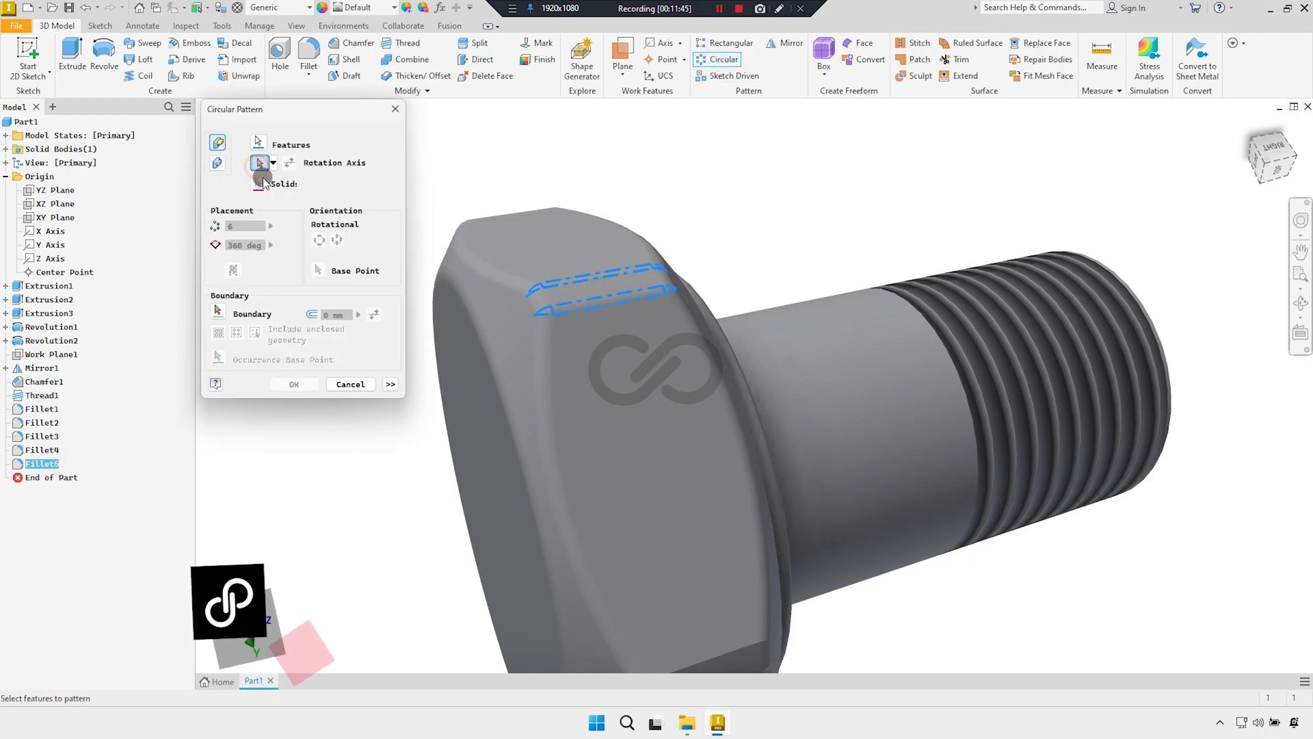
left_click(830, 355)
scroll(820, 507, "down", 3)
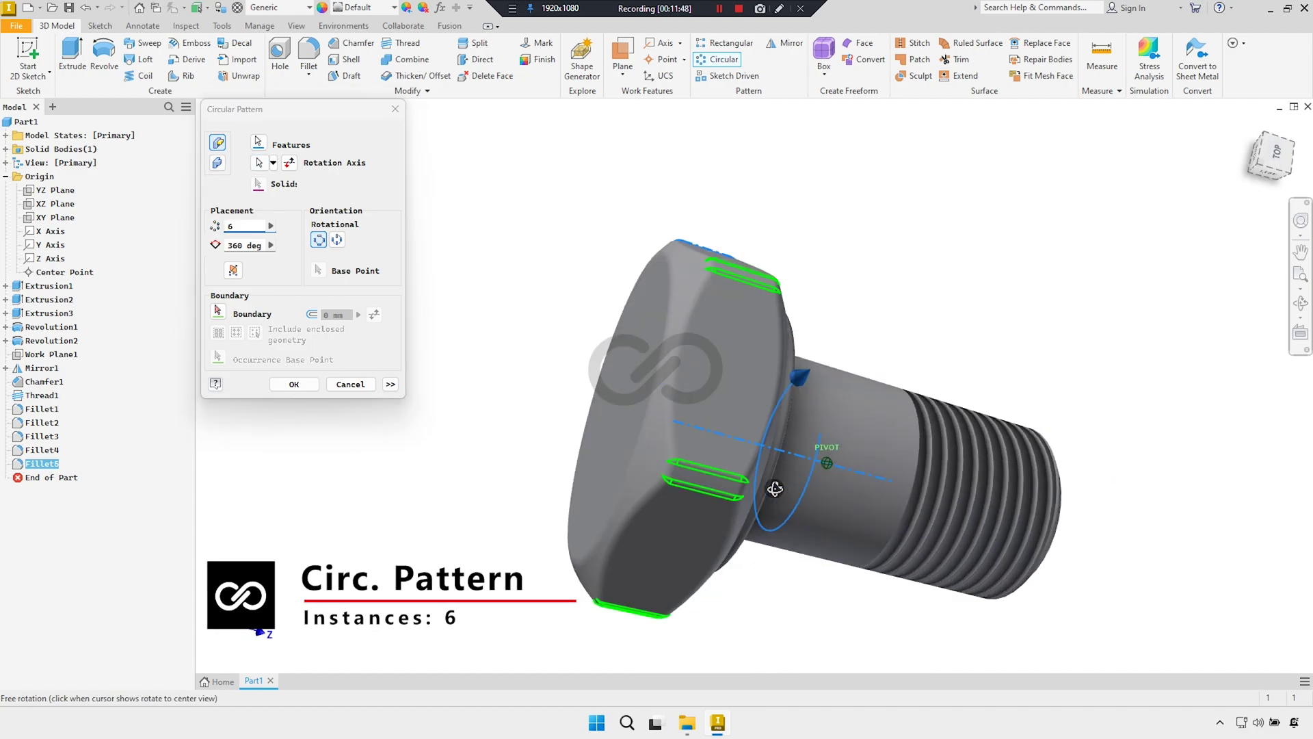
middle_click_drag(821, 507, 809, 437, "shift")
scroll(766, 448, "up", 3)
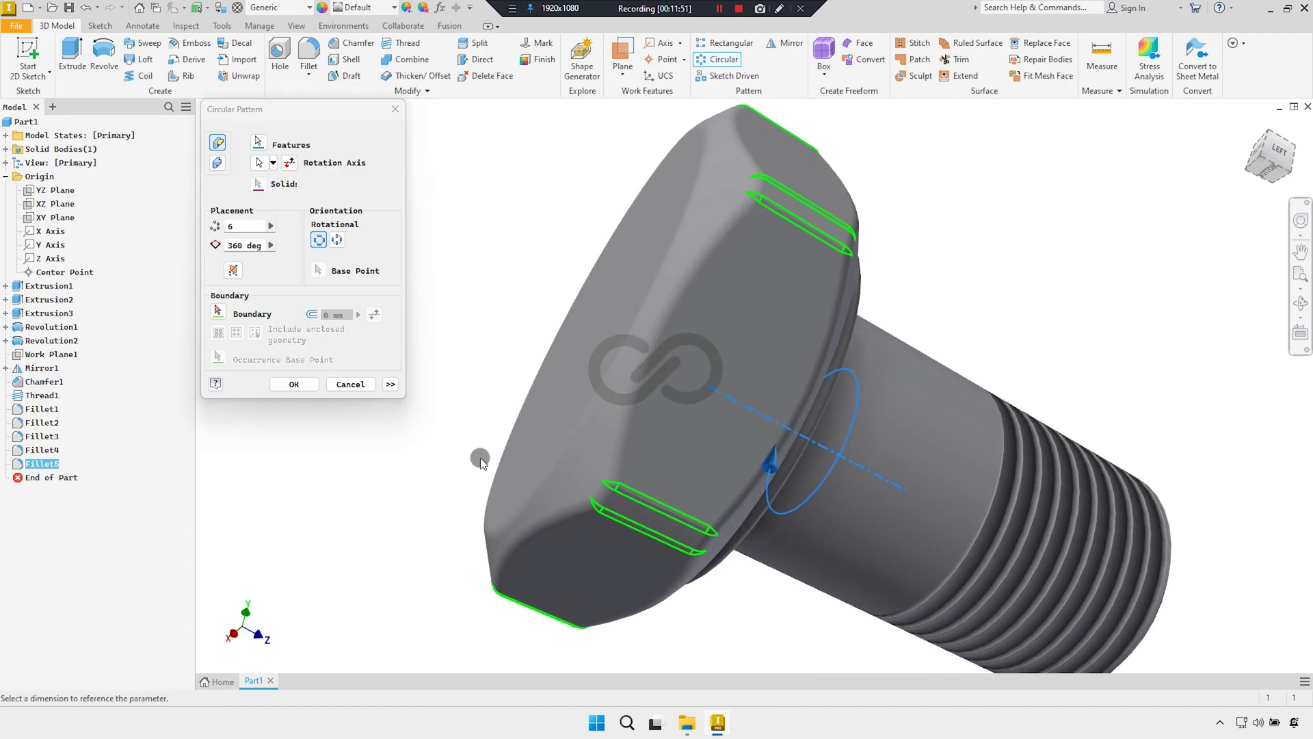
left_click(292, 385)
middle_click_drag(410, 410, 898, 309, "shift")
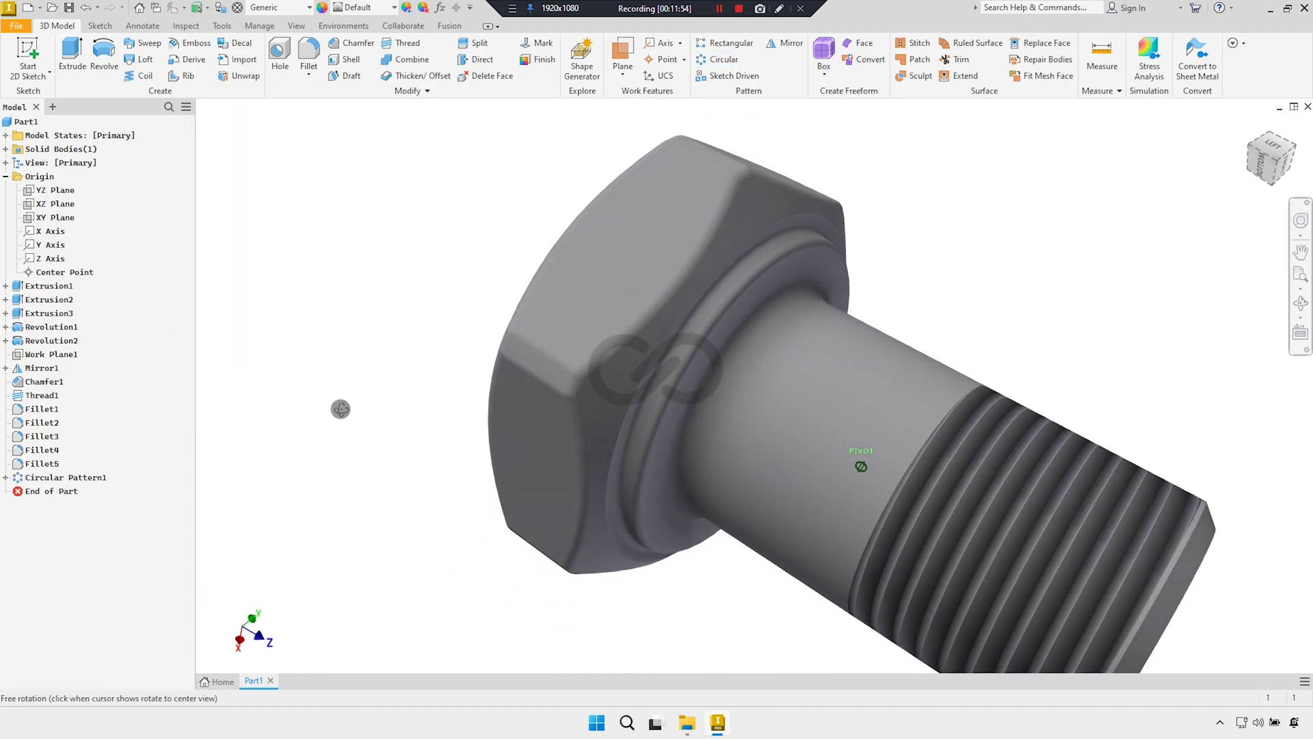
left_click(1260, 152)
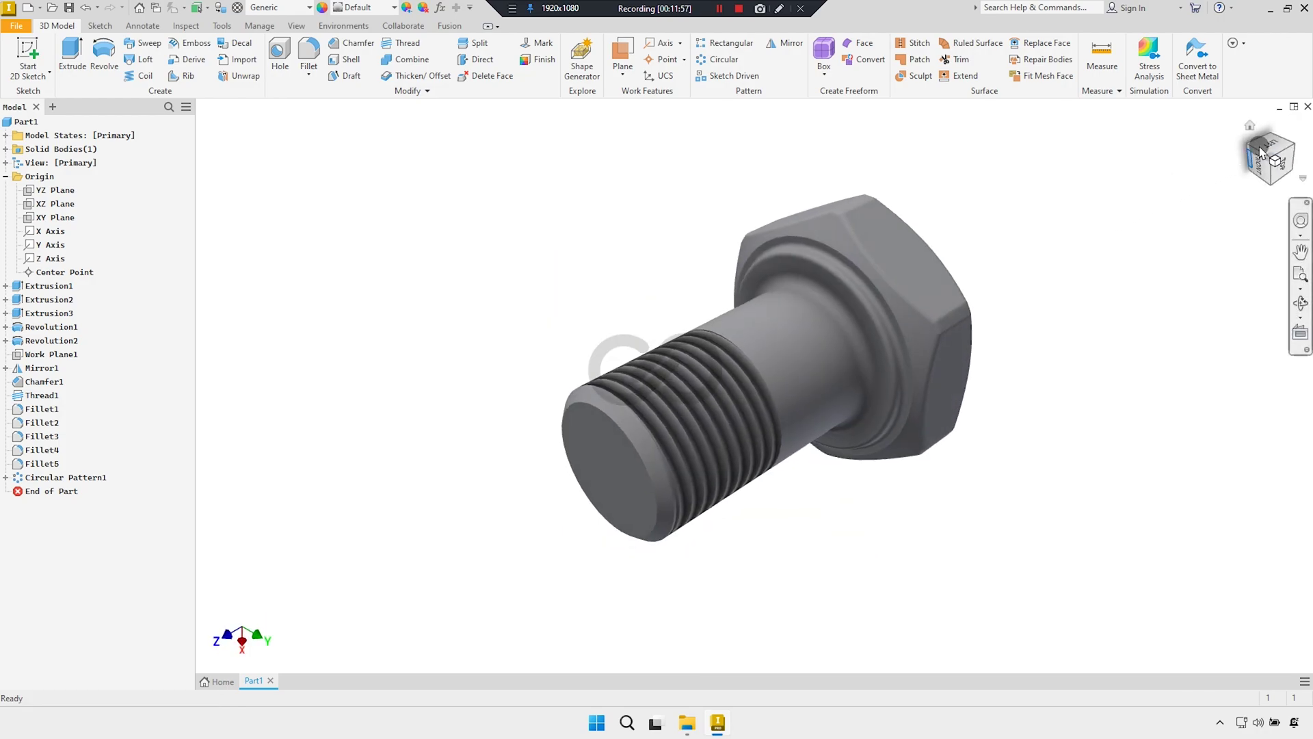
mouse_move(1293, 152)
left_mouse_down()
mouse_move(1024, 487)
mouse_move(908, 498)
mouse_move(864, 465)
left_mouse_up()
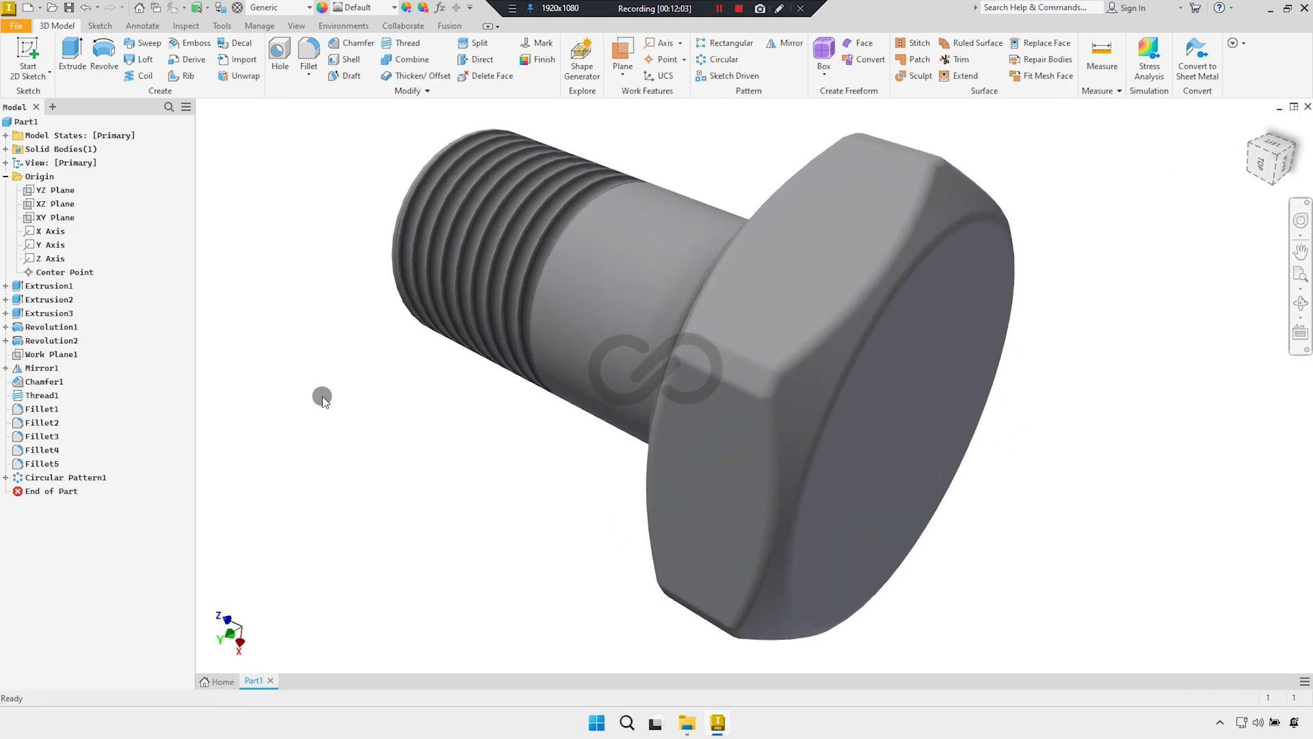
Save the part as Exhaust Bolt.ipt
key("ctrl+s")
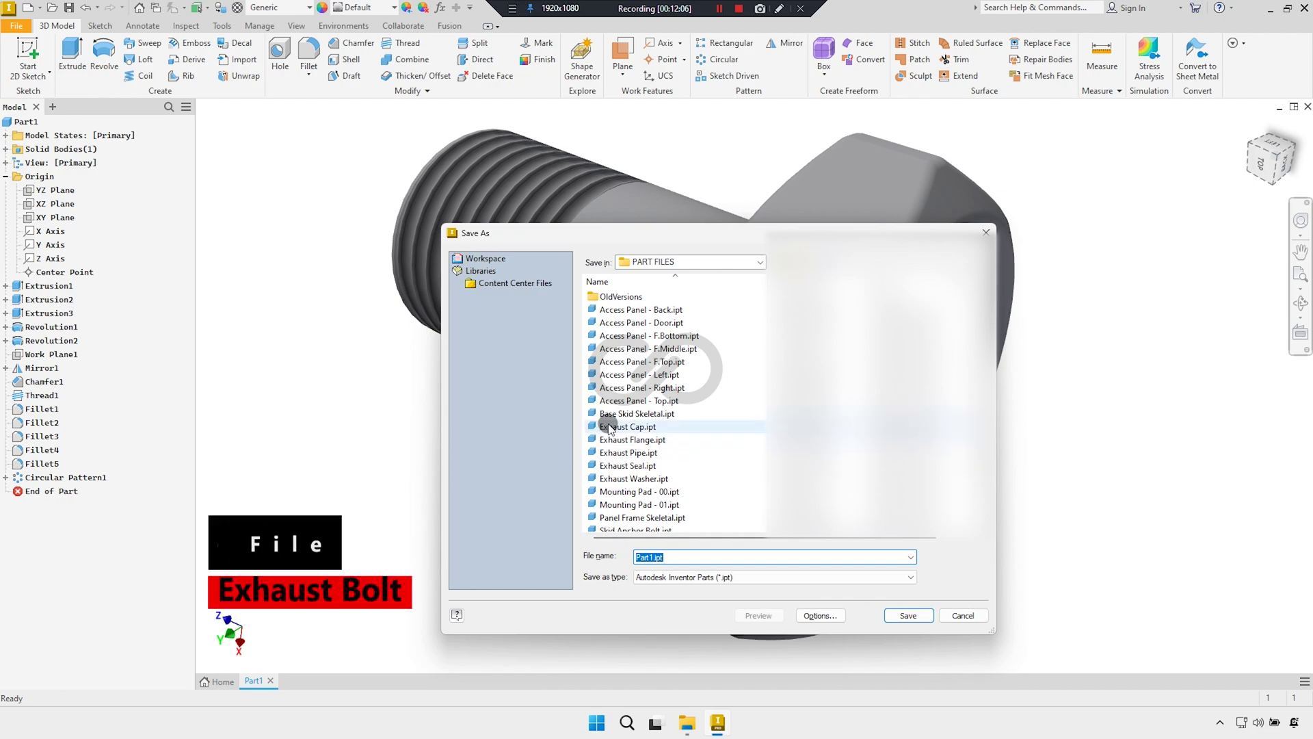
type("E")
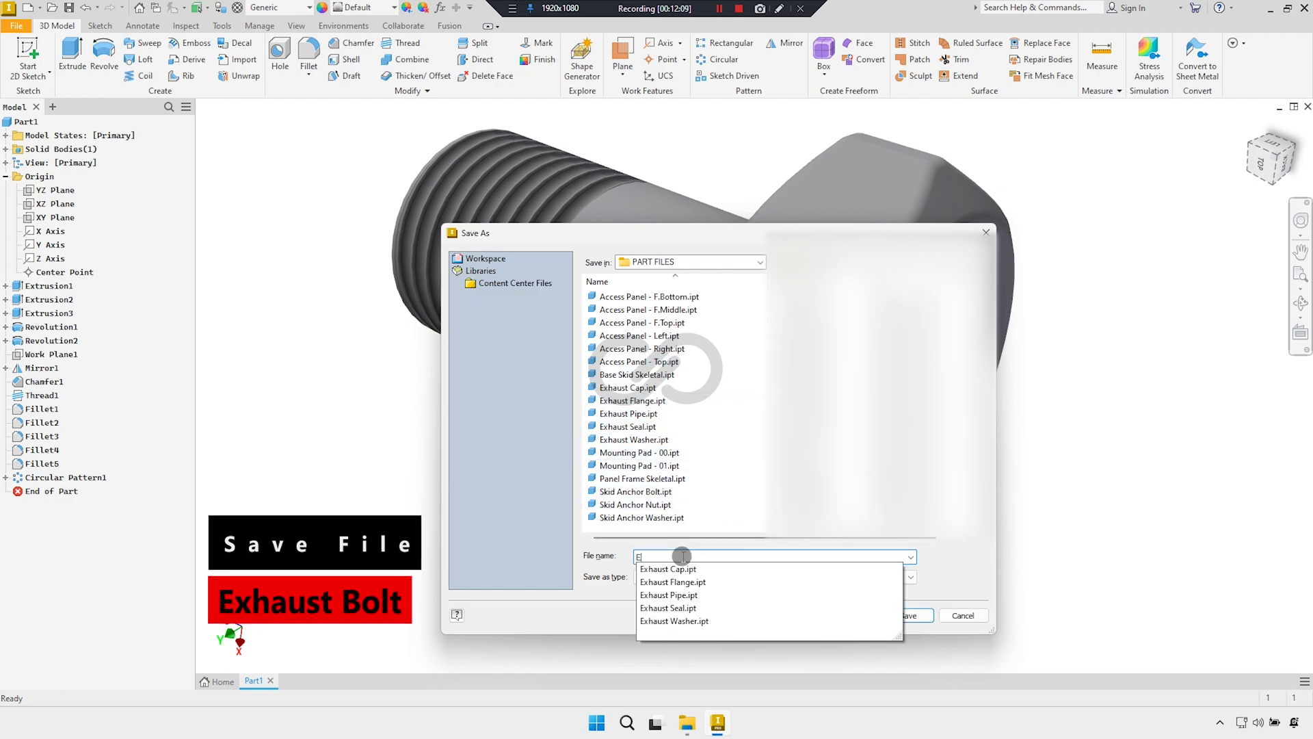
type("xhaust Bolt")
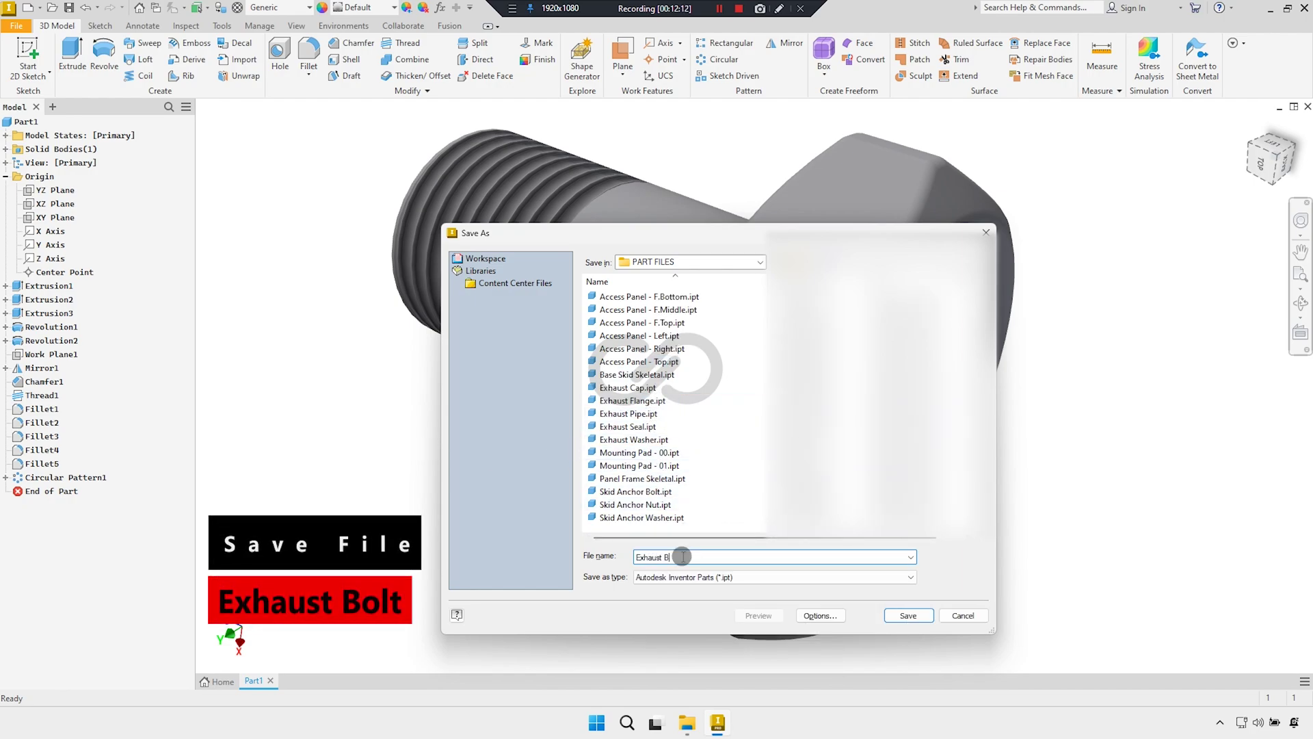
left_click(685, 551)
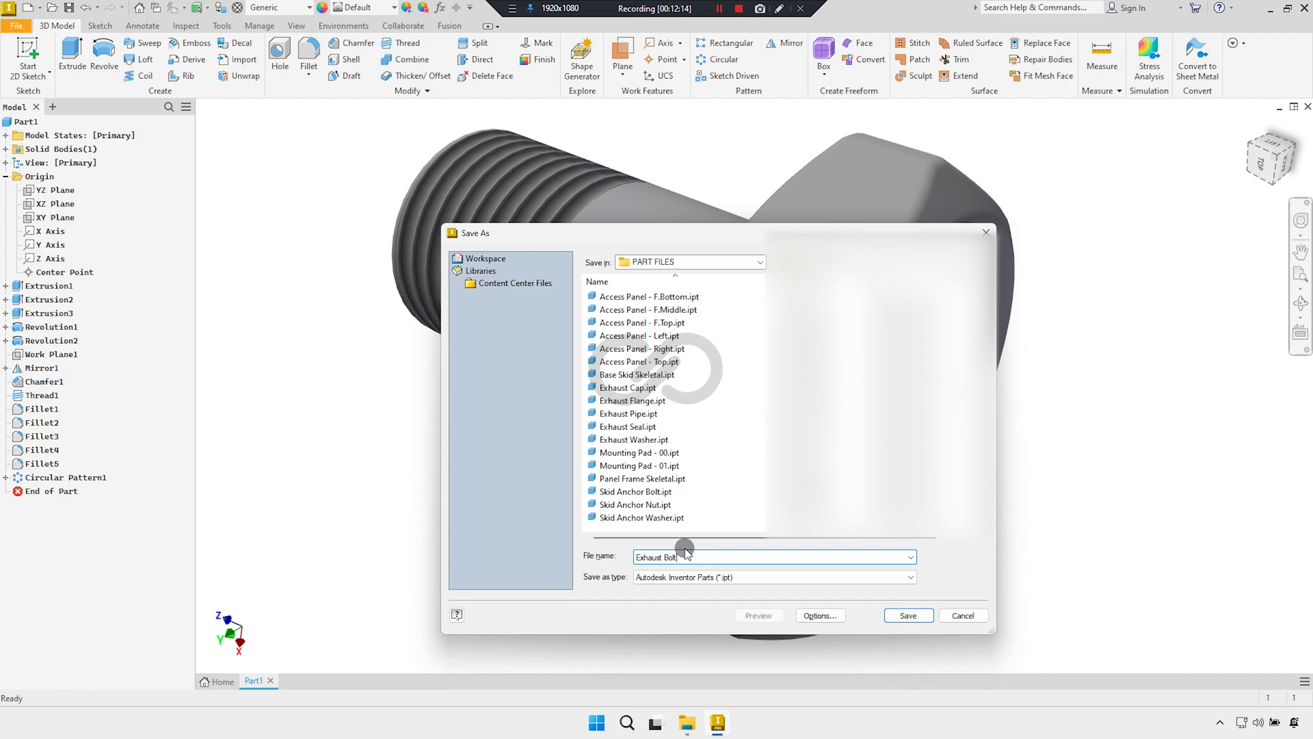
left_click(907, 615)
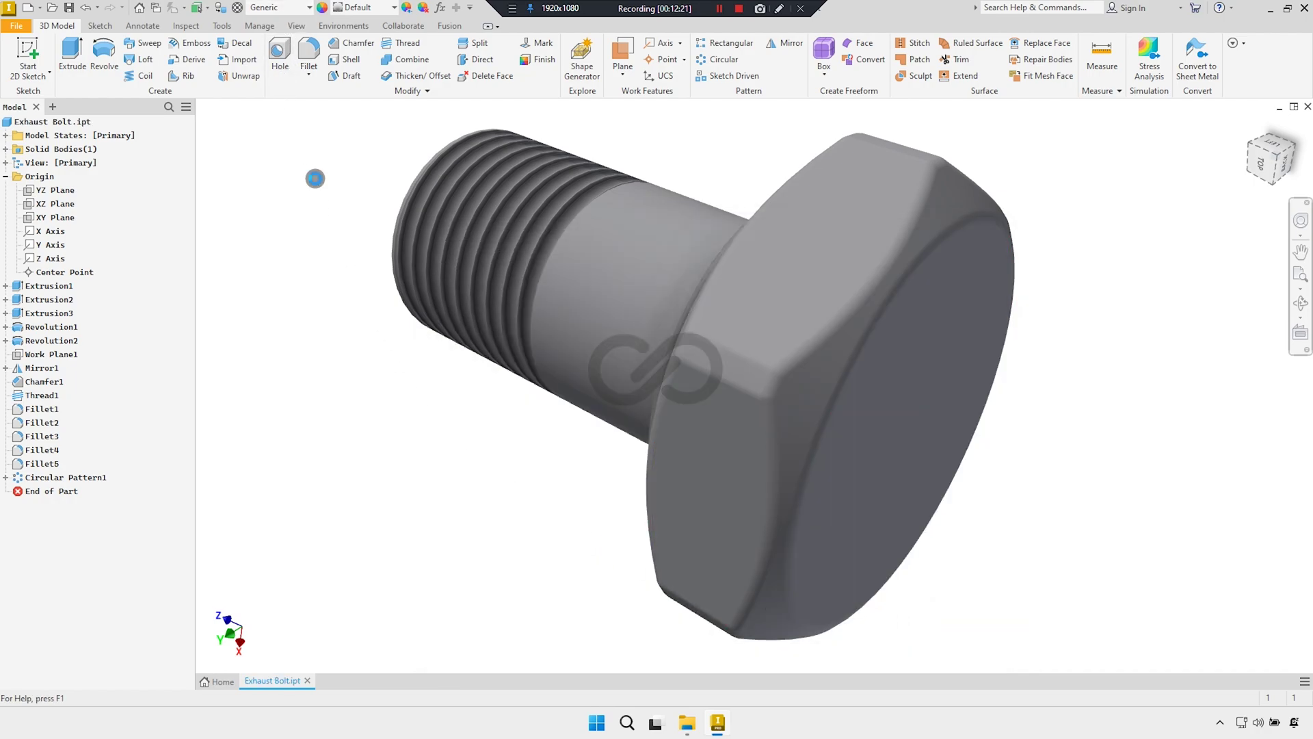
Assign Stainless Steel as the bolt's material
left_click(279, 7)
scroll(264, 252, "down", 5)
scroll(262, 340, "down", 5)
scroll(294, 356, "down", 3)
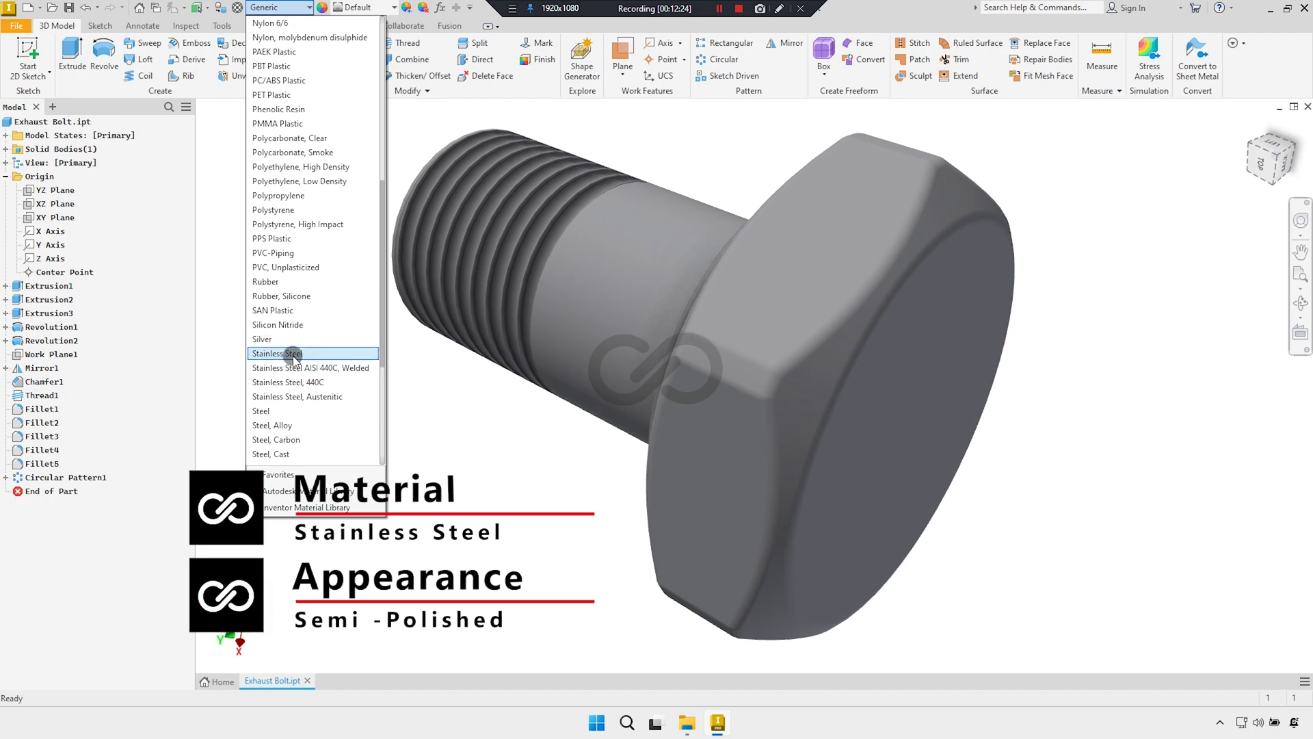
left_click(294, 356)
mouse_move(263, 354)
middle_mouse_down("shift")
mouse_move(424, 390)
mouse_move(461, 376)
mouse_move(615, 241)
mouse_move(600, 228)
mouse_move(624, 258)
middle_mouse_up("shift")
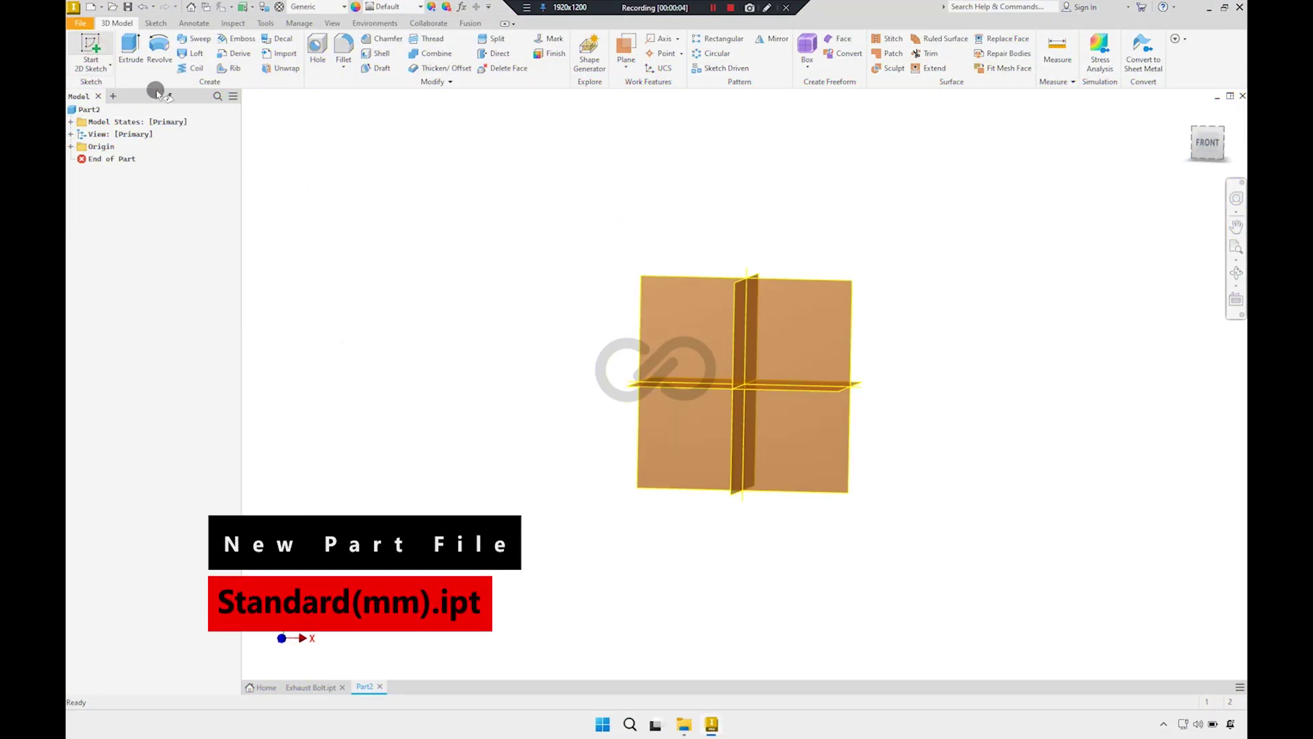
Start a 2D sketch on the front plane and bring up the Parameters table
left_click(656, 202)
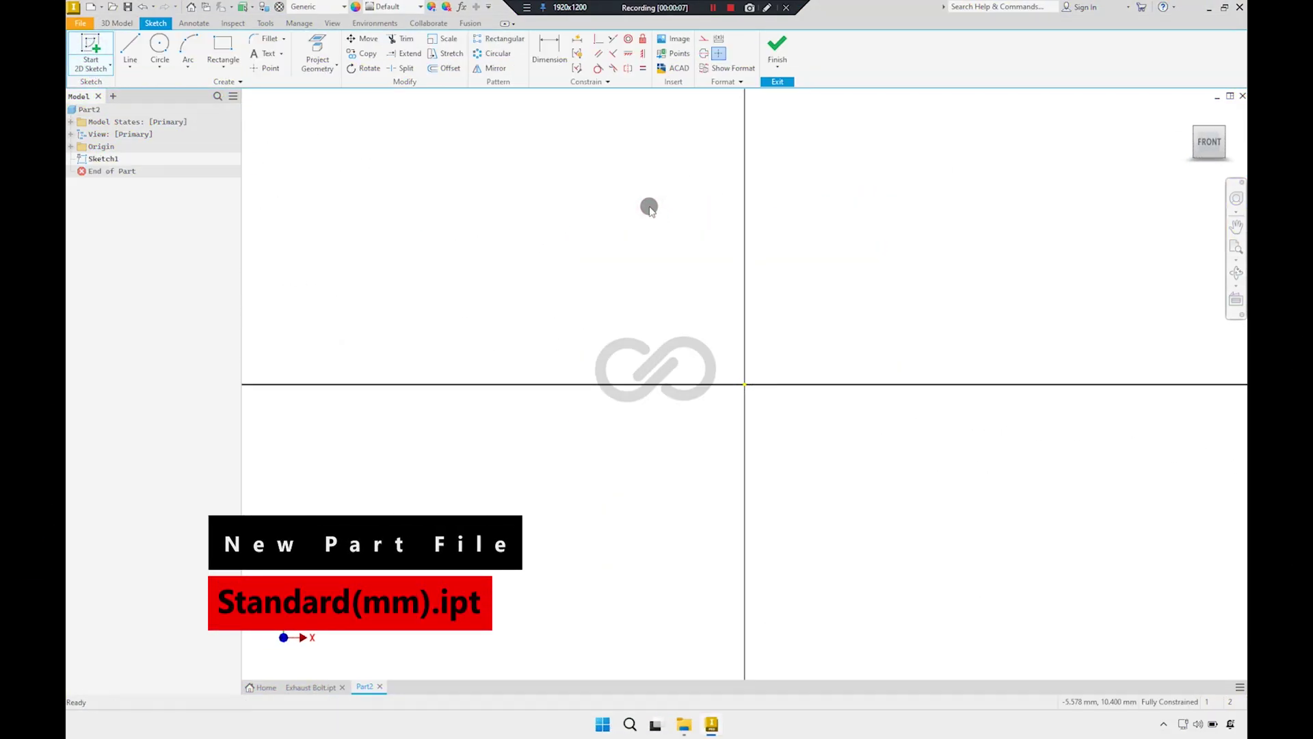
left_click(432, 8)
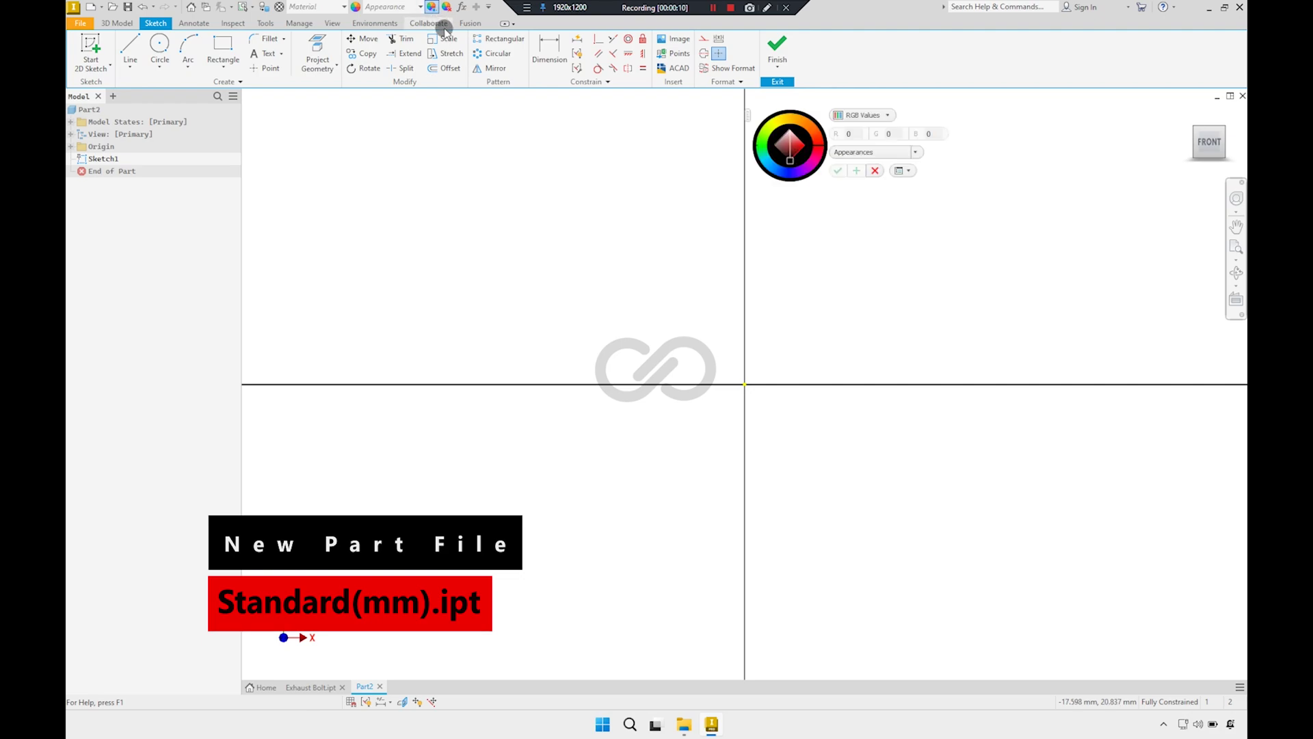
left_click(461, 7)
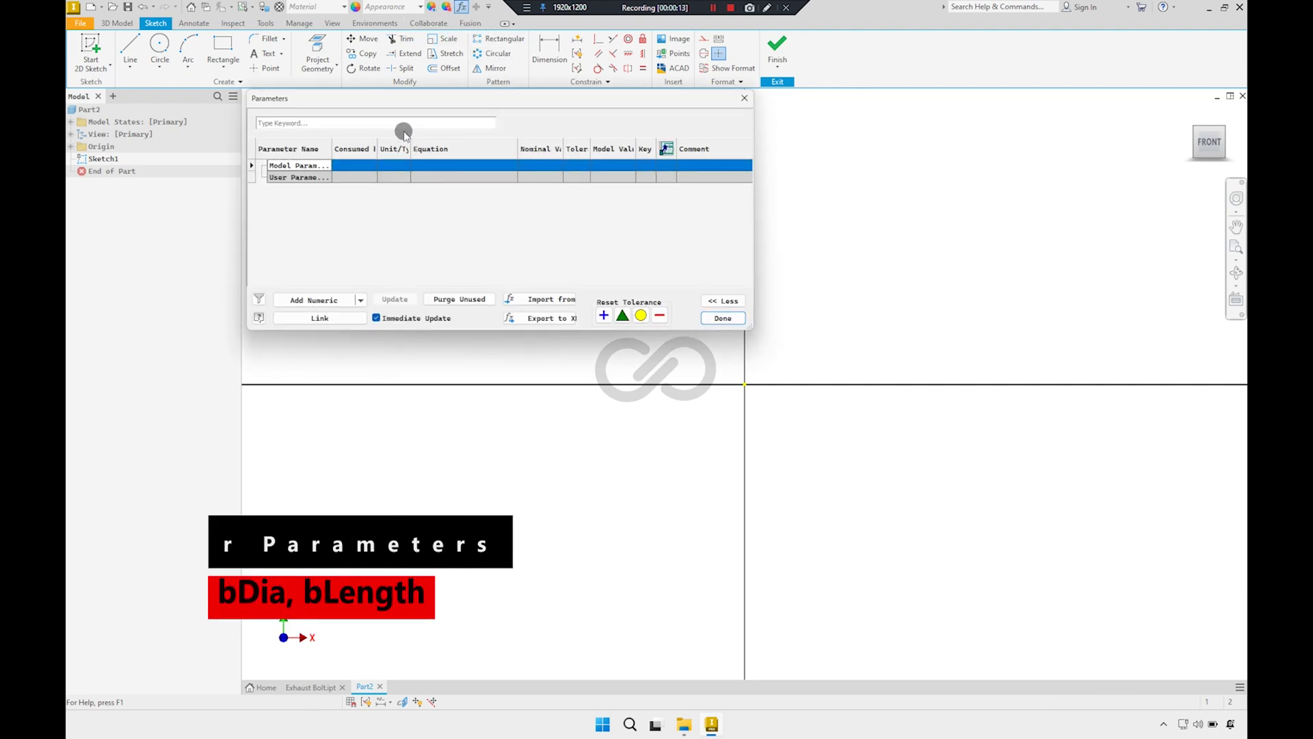
left_click_drag(403, 104, 431, 112)
Add user parameters bDia = 120 mm and bLength = 35 mm
left_click(355, 308)
type("bDia")
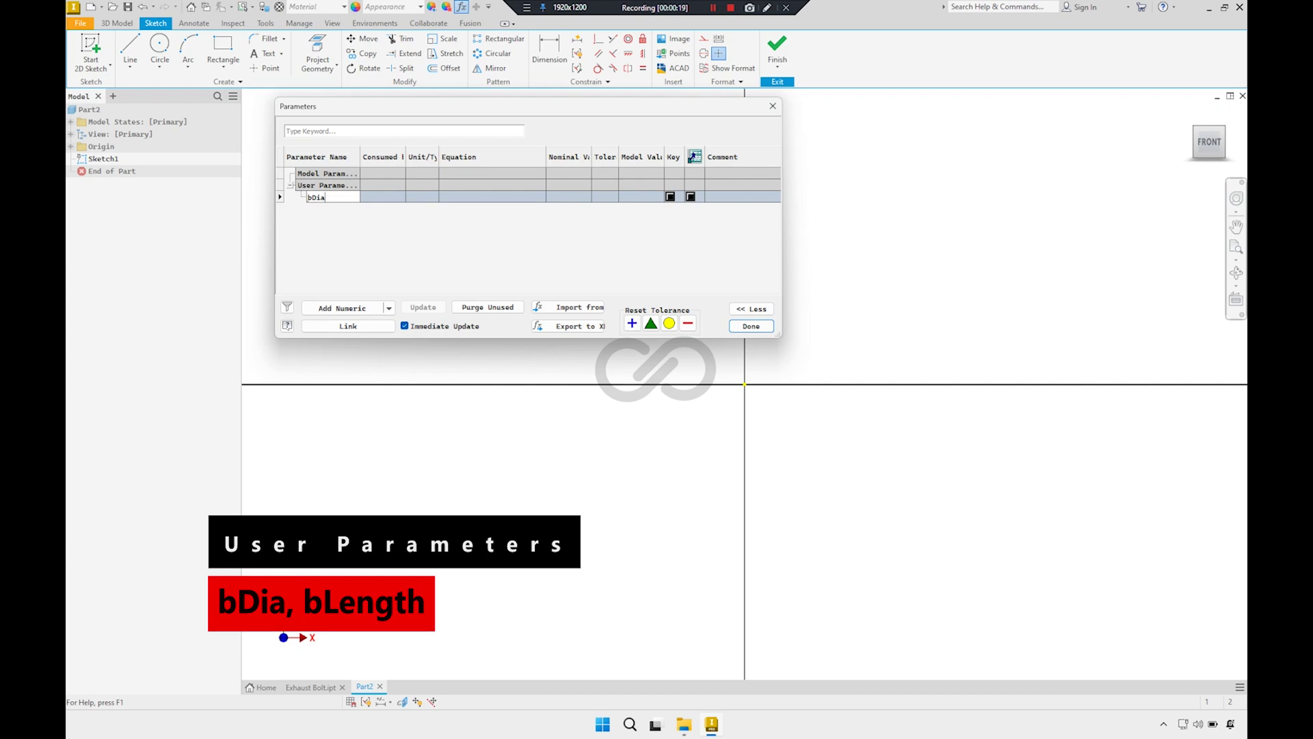
left_click(462, 198)
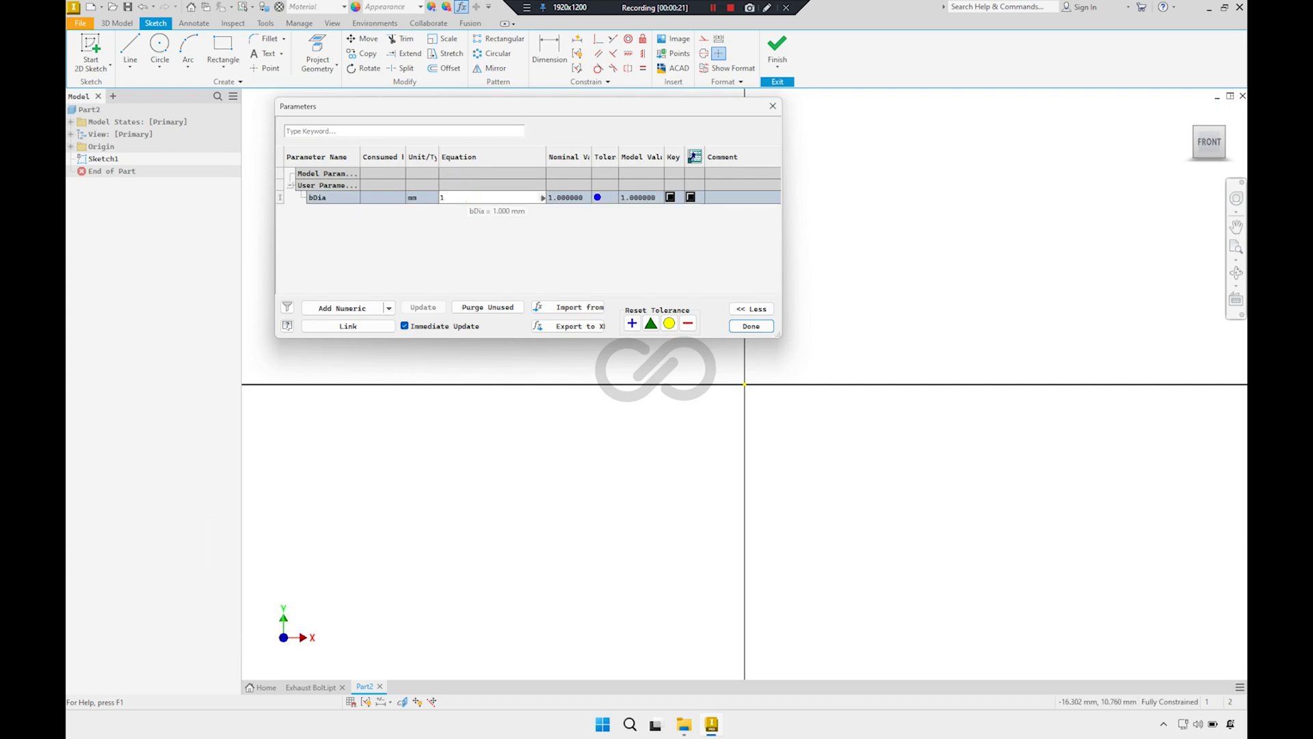
key("Return")
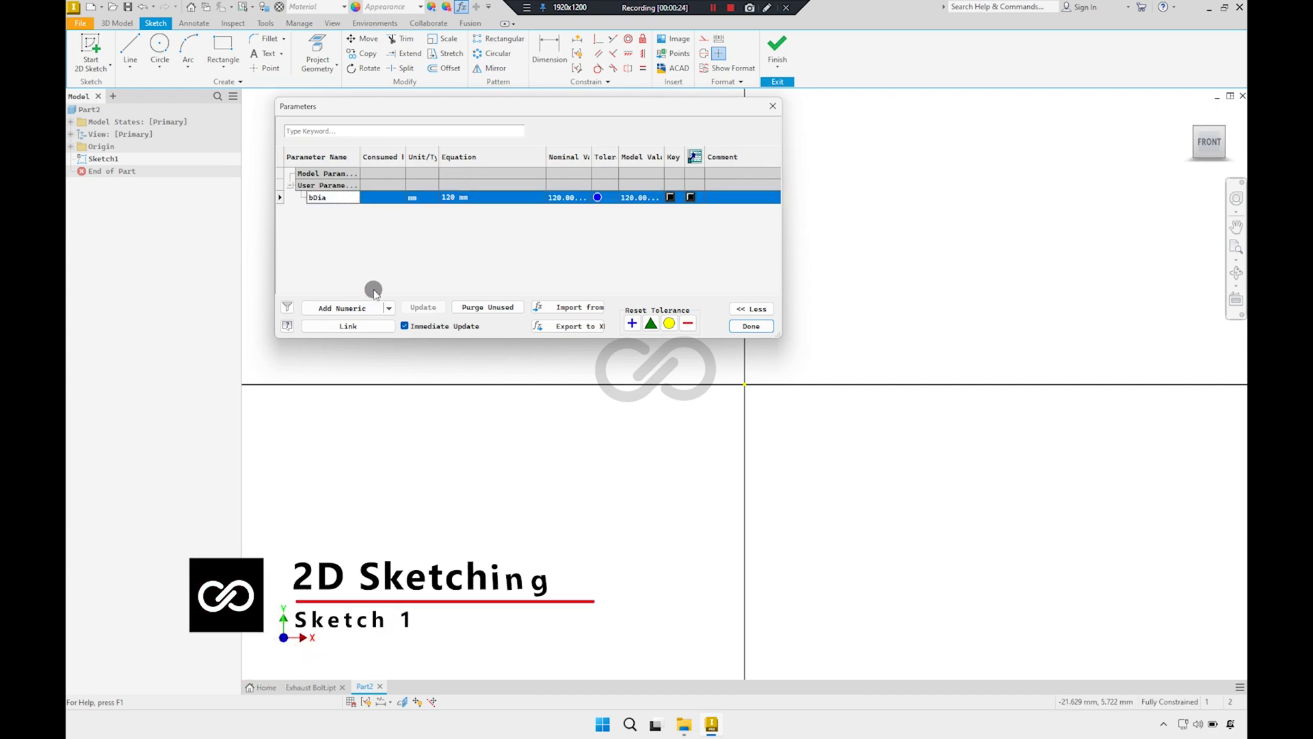
left_click(350, 308)
type("bL")
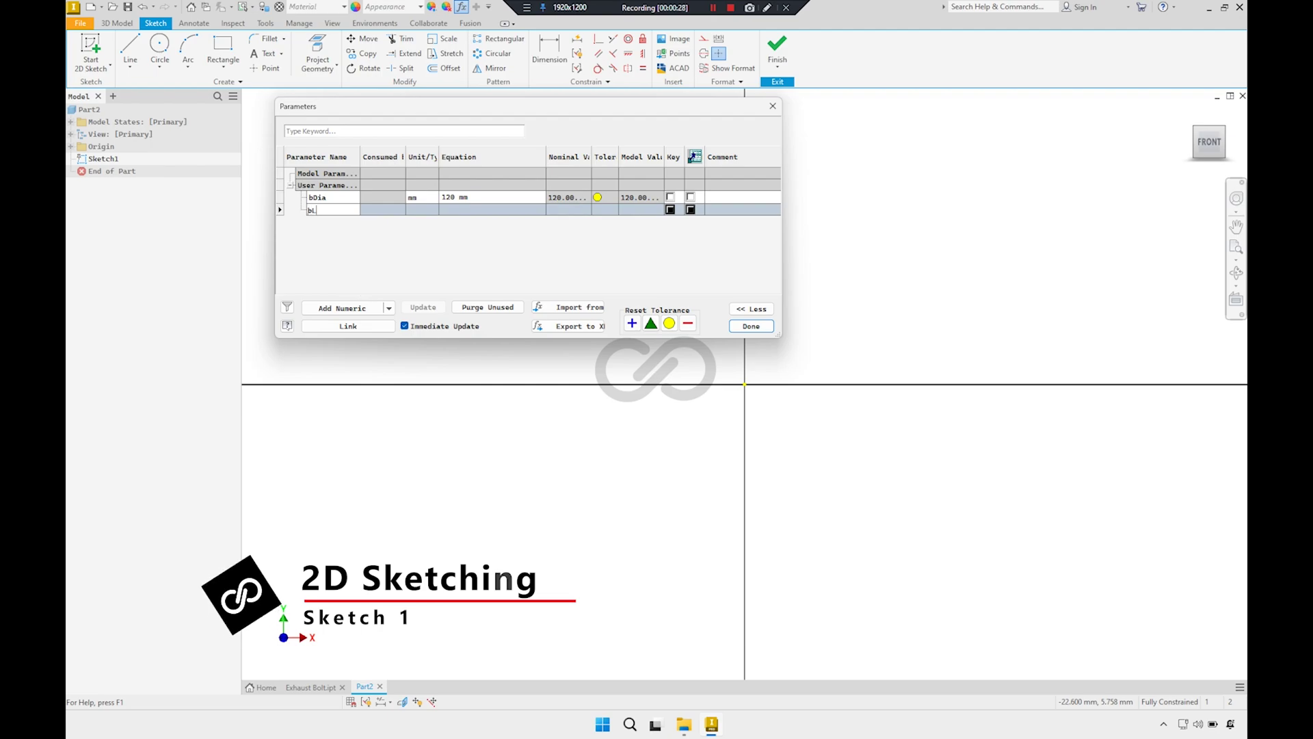
type("ength")
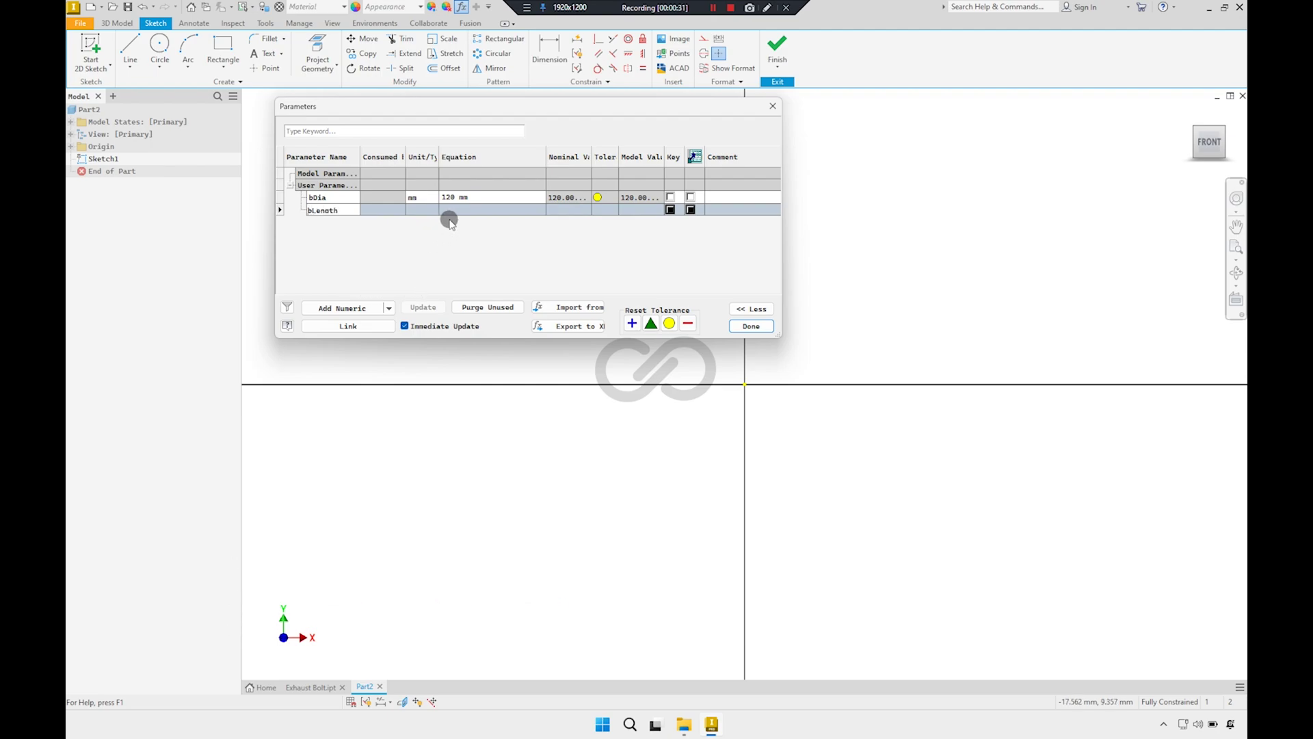
left_click(471, 213)
type("35")
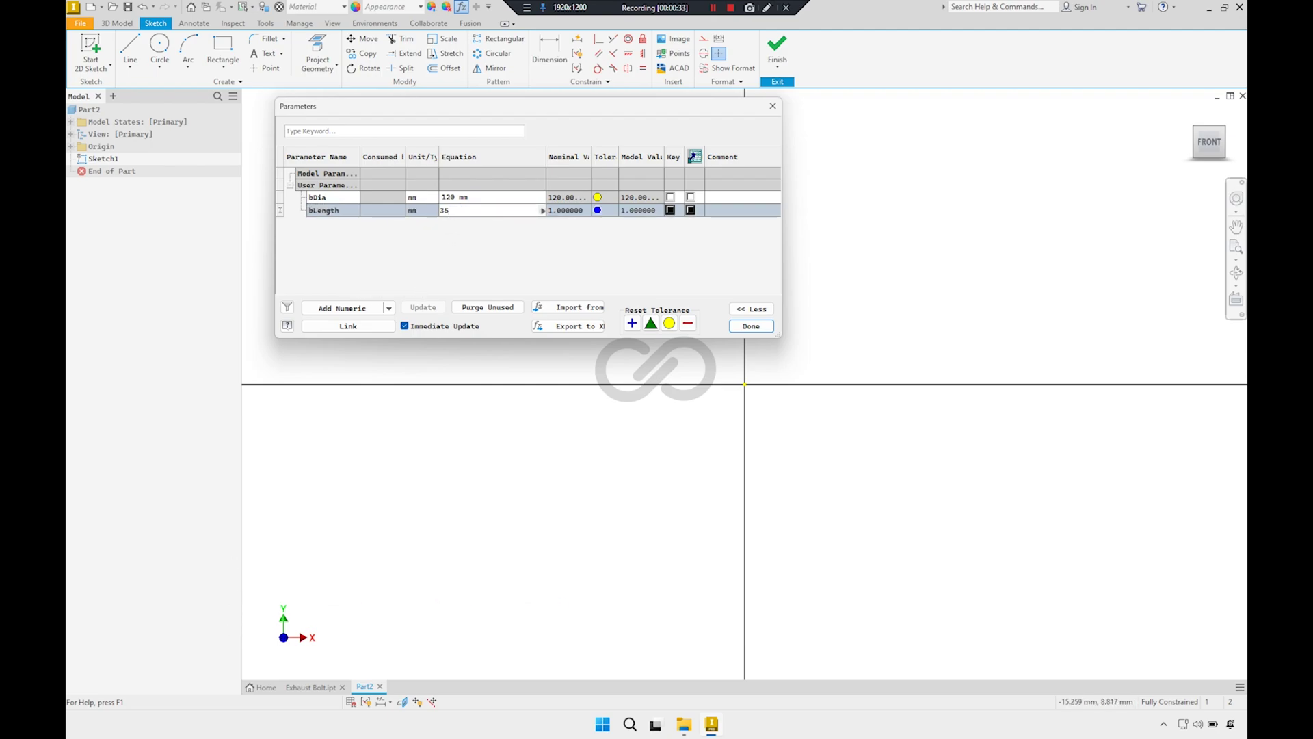
left_click(483, 234)
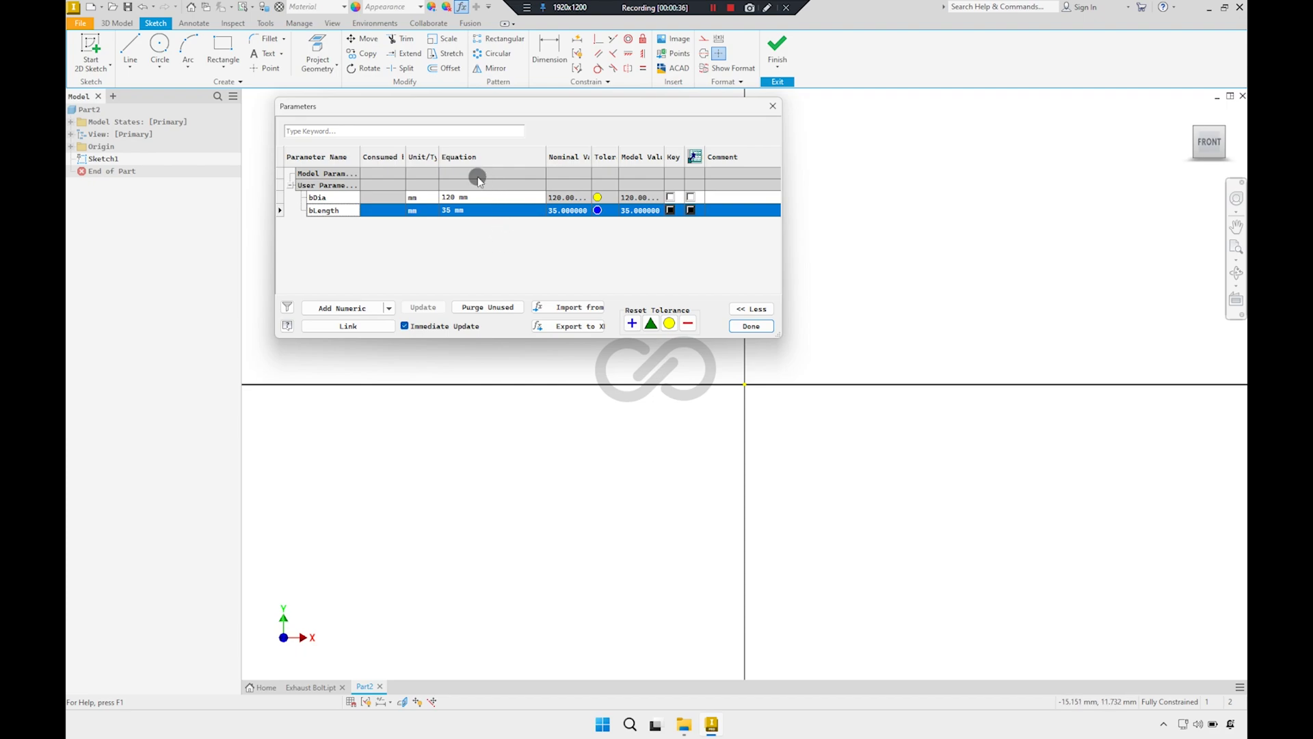
left_click(752, 326)
Draw a circle at the origin with diameter bDia
left_click(161, 49)
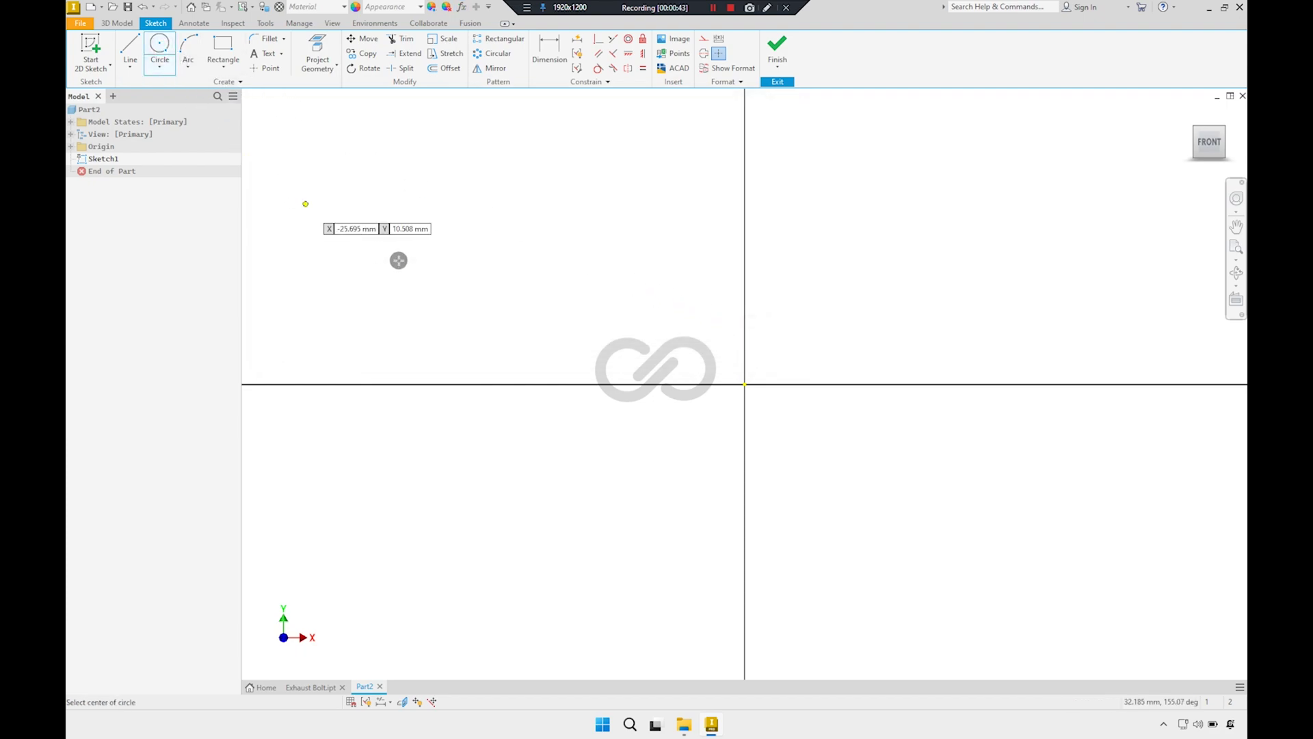
left_click(745, 384)
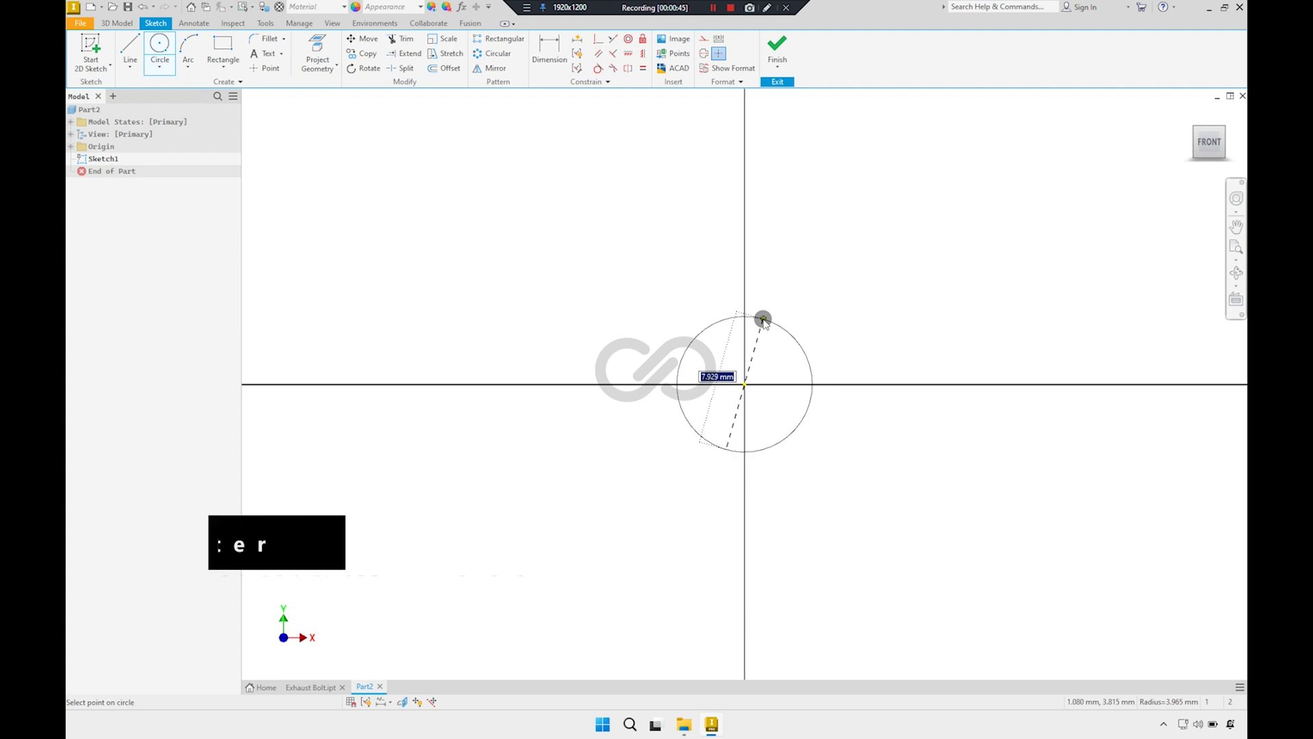
type("bDia")
key("Return")
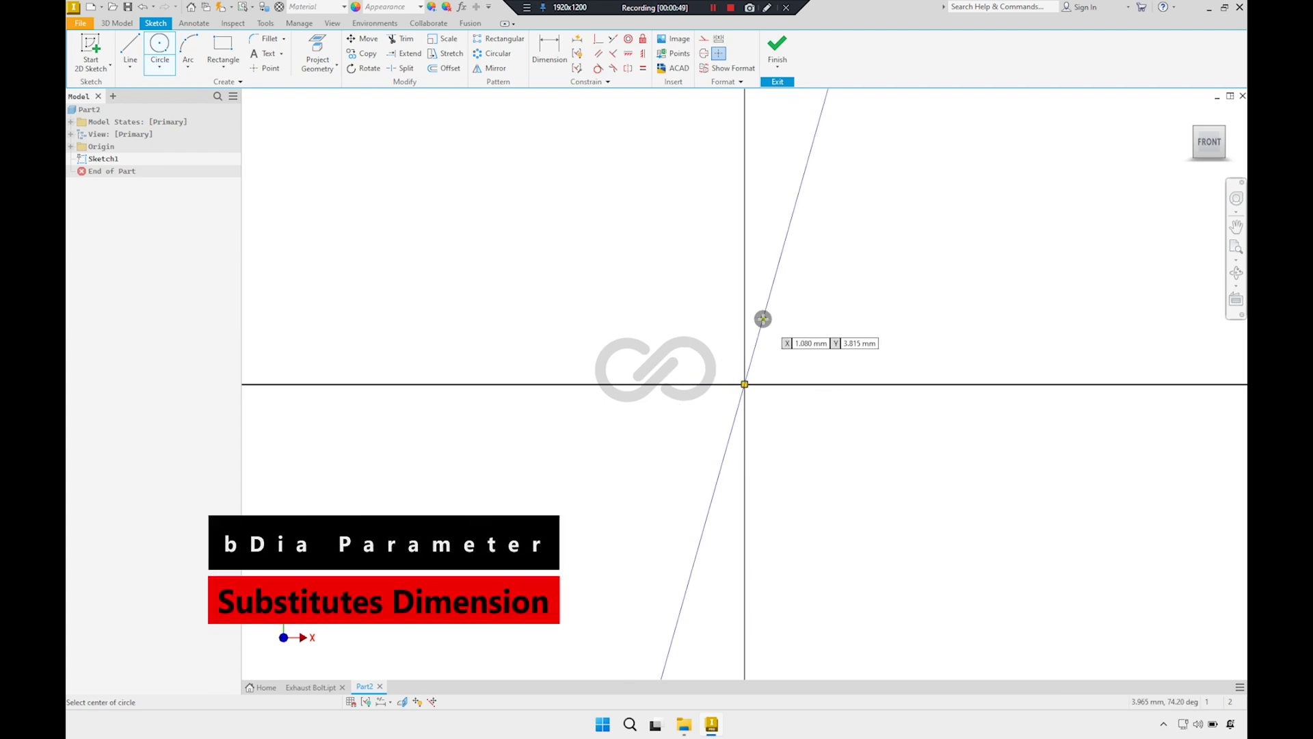
scroll(806, 296, "up", 3)
scroll(800, 305, "up", 2)
right_click(855, 301)
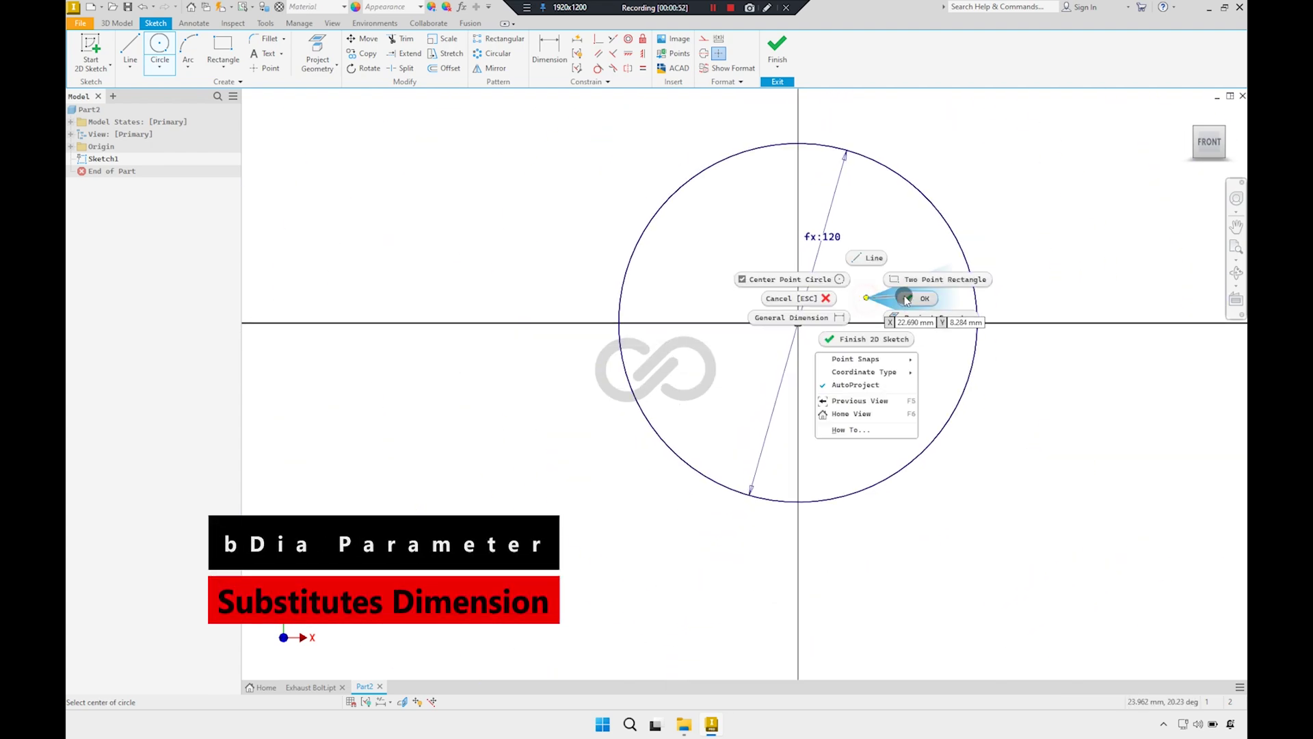
left_click(886, 291)
mouse_move(841, 244)
left_mouse_down()
mouse_move(923, 226)
mouse_move(962, 194)
left_mouse_up()
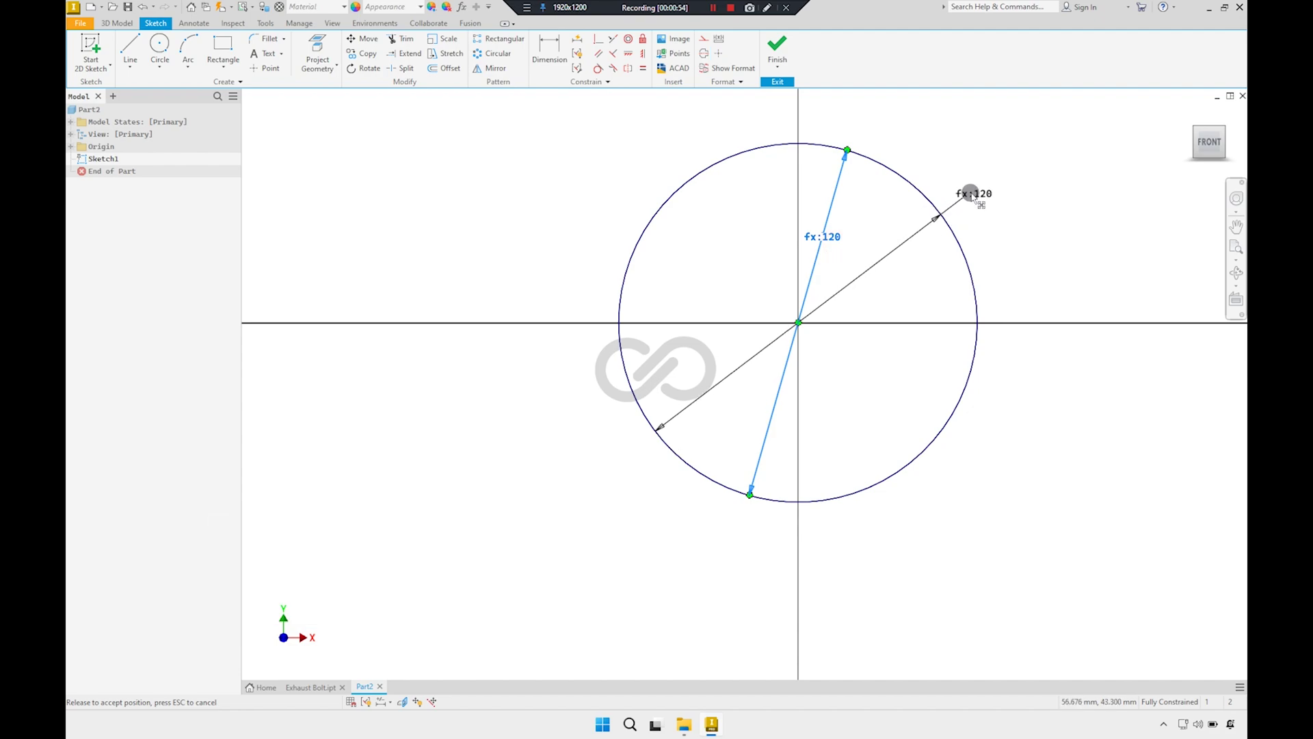
middle_click_drag(911, 255, 835, 277)
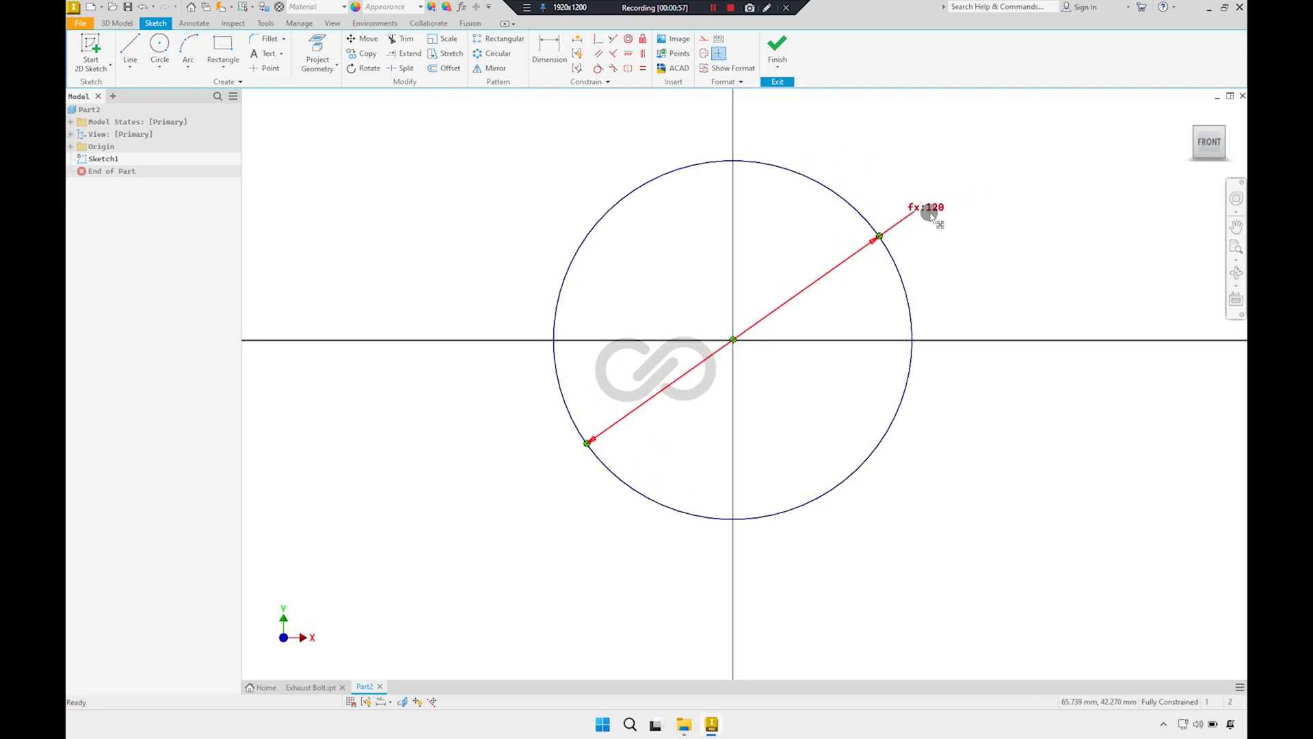
scroll(780, 255, "up", 2)
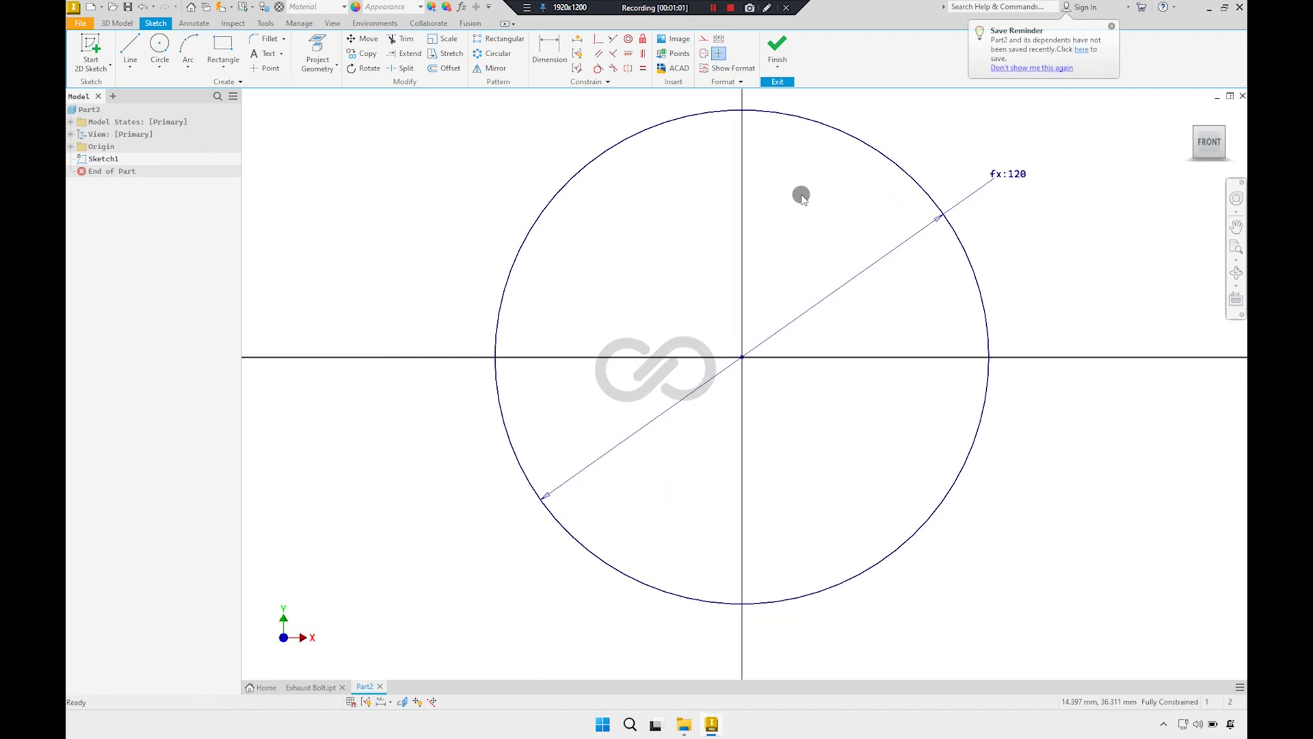
Make the circle construction geometry and inscribe a hexagon in it
left_click(582, 168)
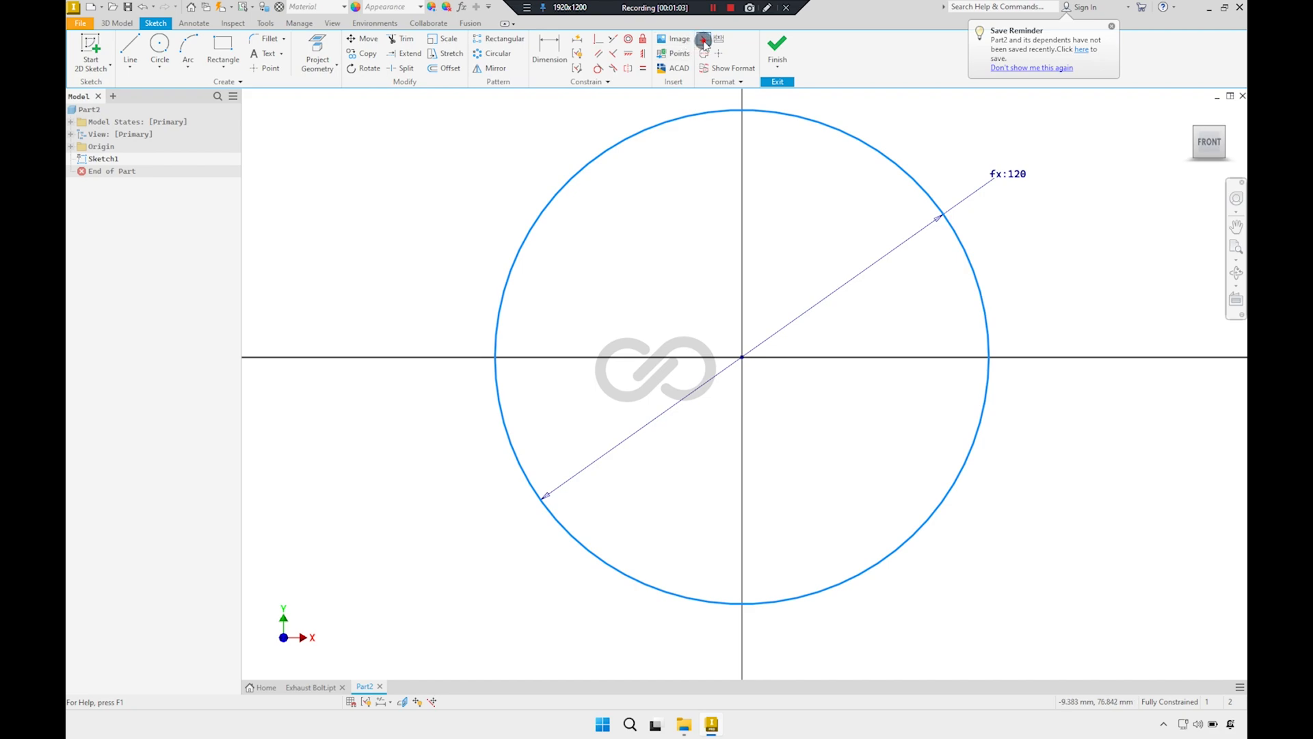
left_click(705, 42)
left_click(223, 66)
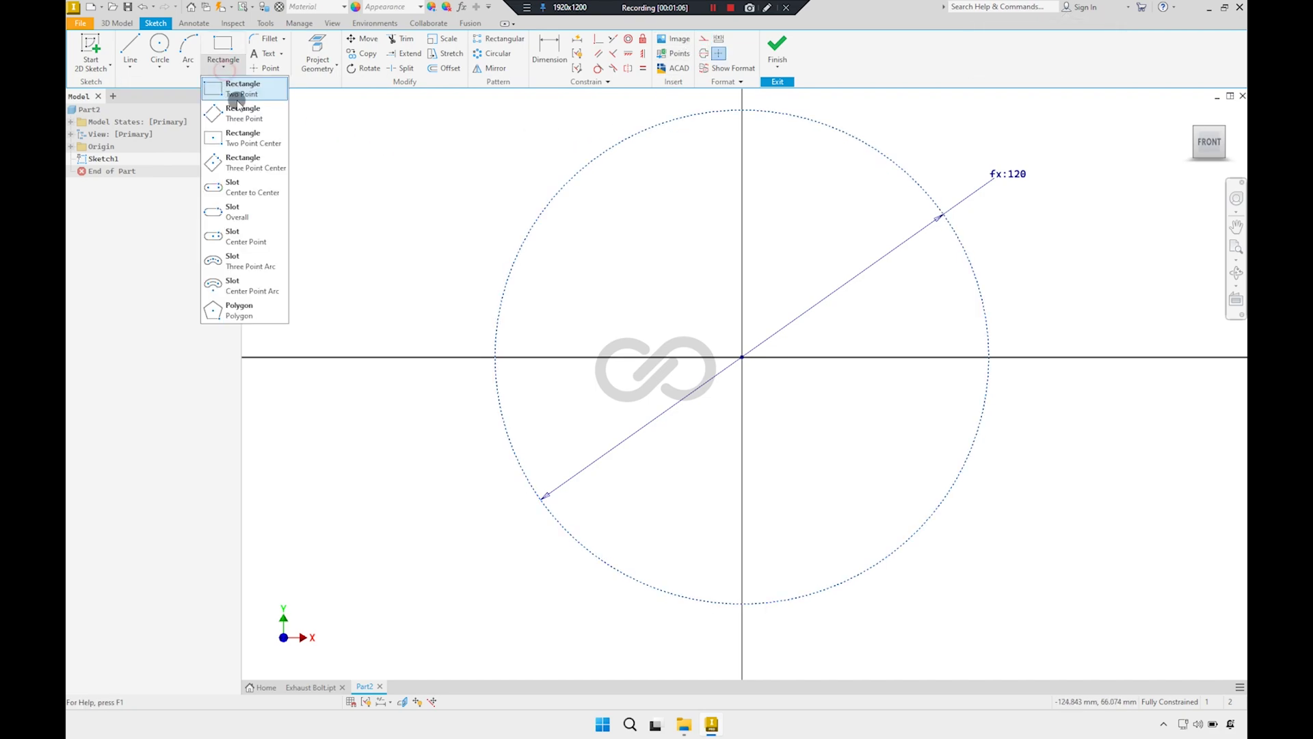
left_click(244, 310)
left_click(742, 356)
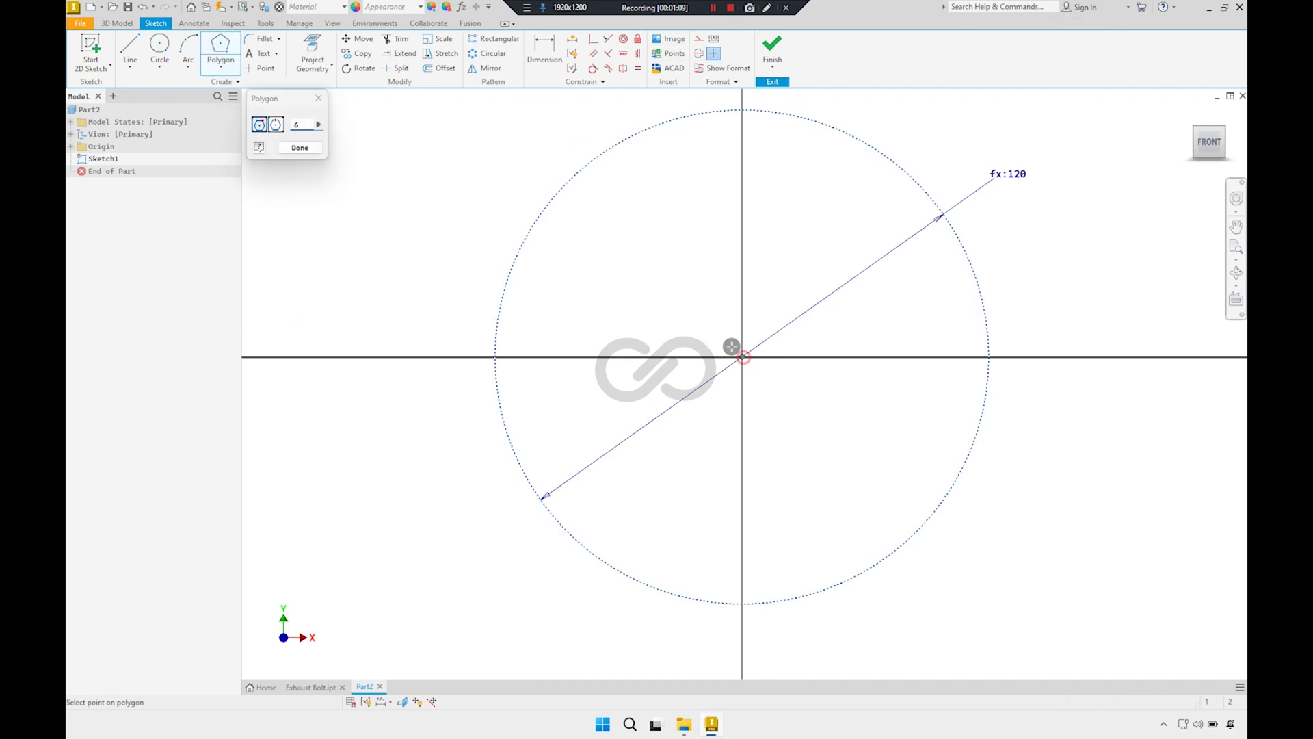
left_click(583, 168)
right_click(626, 195)
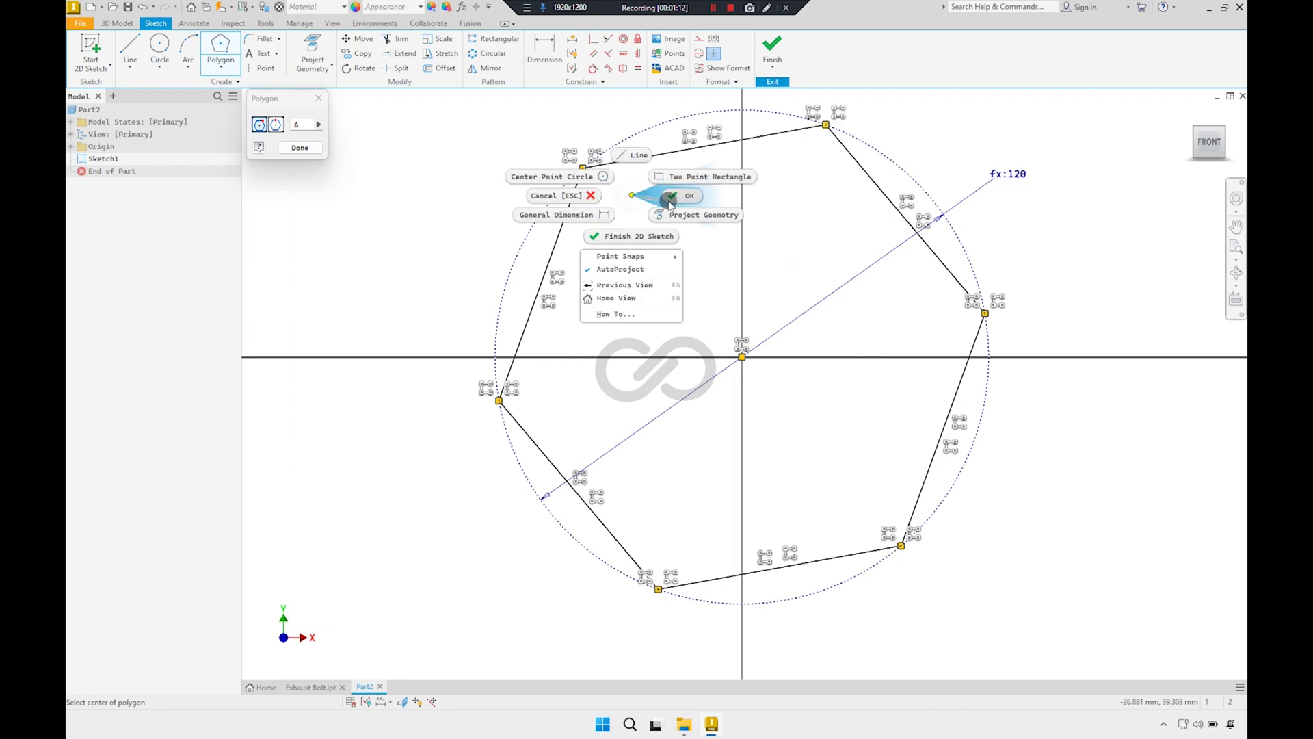
left_click(679, 194)
Constrain a hexagon edge vertical so the hexagon sits flat-topped
left_click(639, 55)
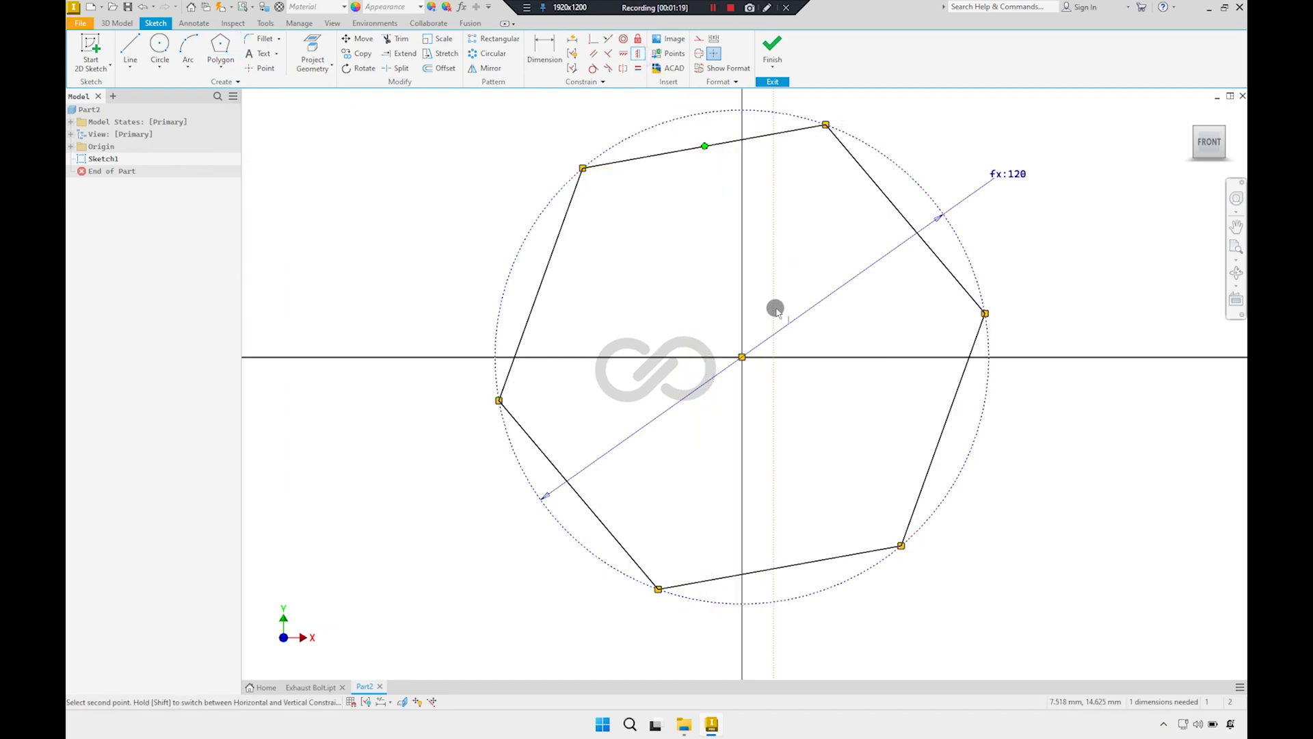
left_click(743, 357)
right_click(763, 283)
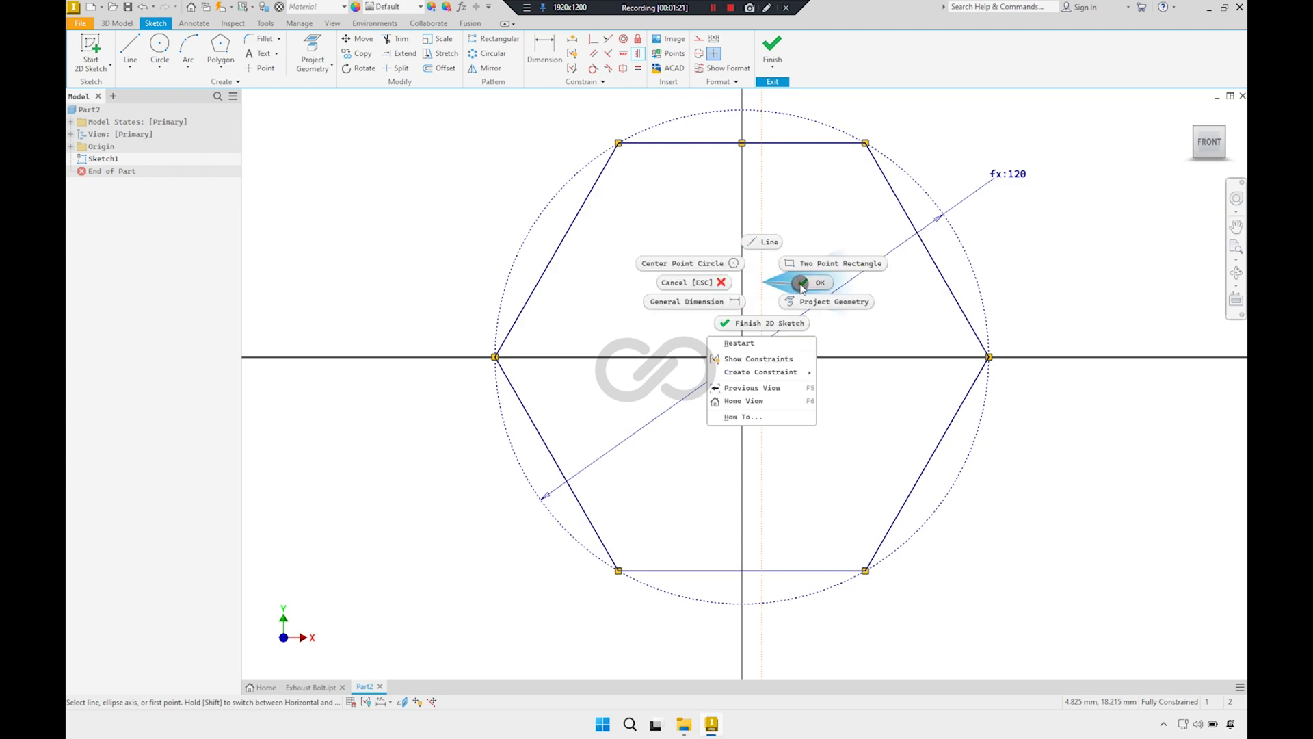
left_click(769, 245)
scroll(816, 214, "down", 2)
scroll(834, 201, "down", 2)
scroll(896, 137, "up", 2)
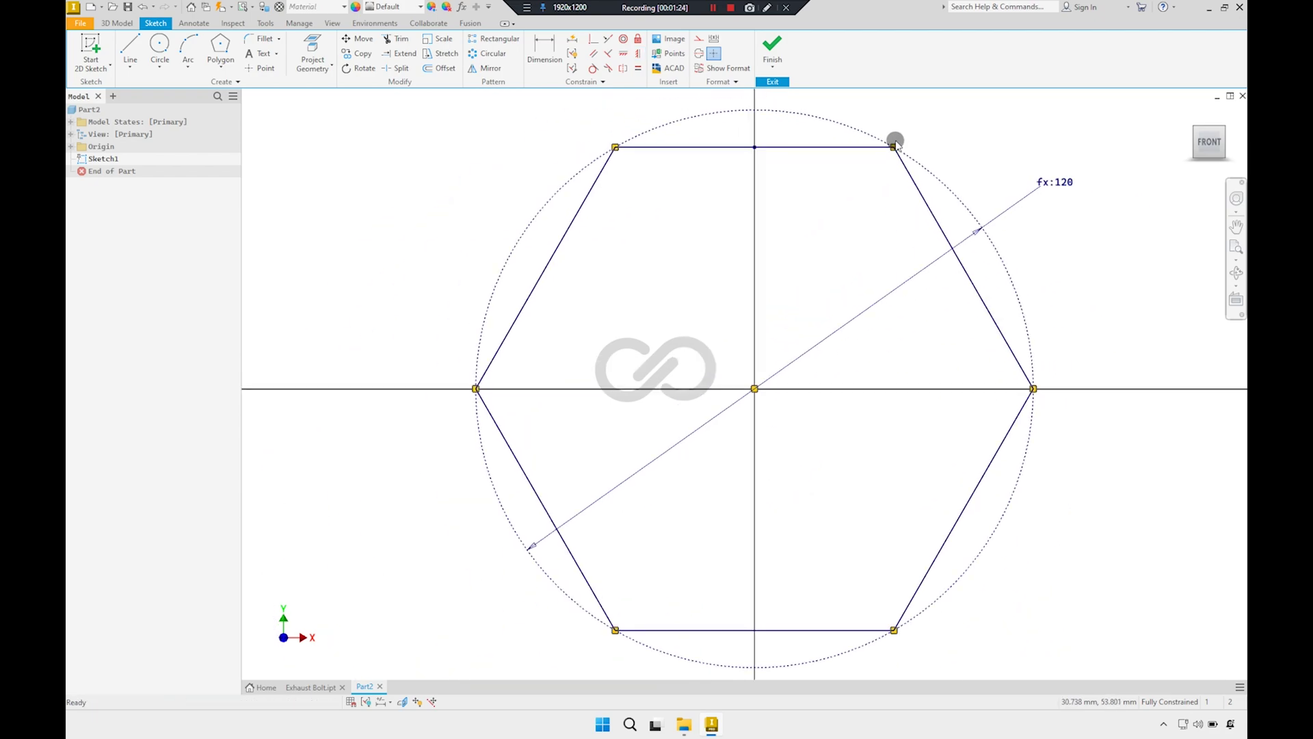
scroll(1019, 171, "up", 2)
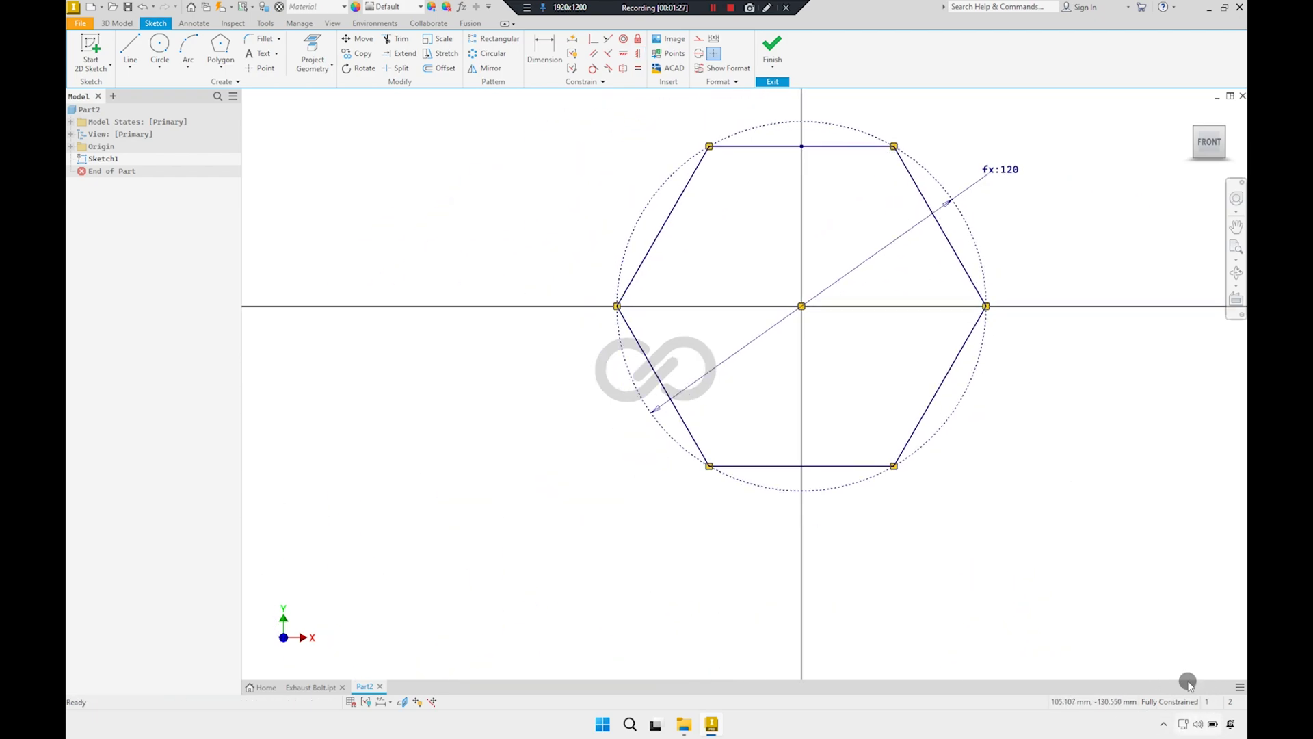
scroll(807, 274, "down", 2)
scroll(758, 284, "up", 1)
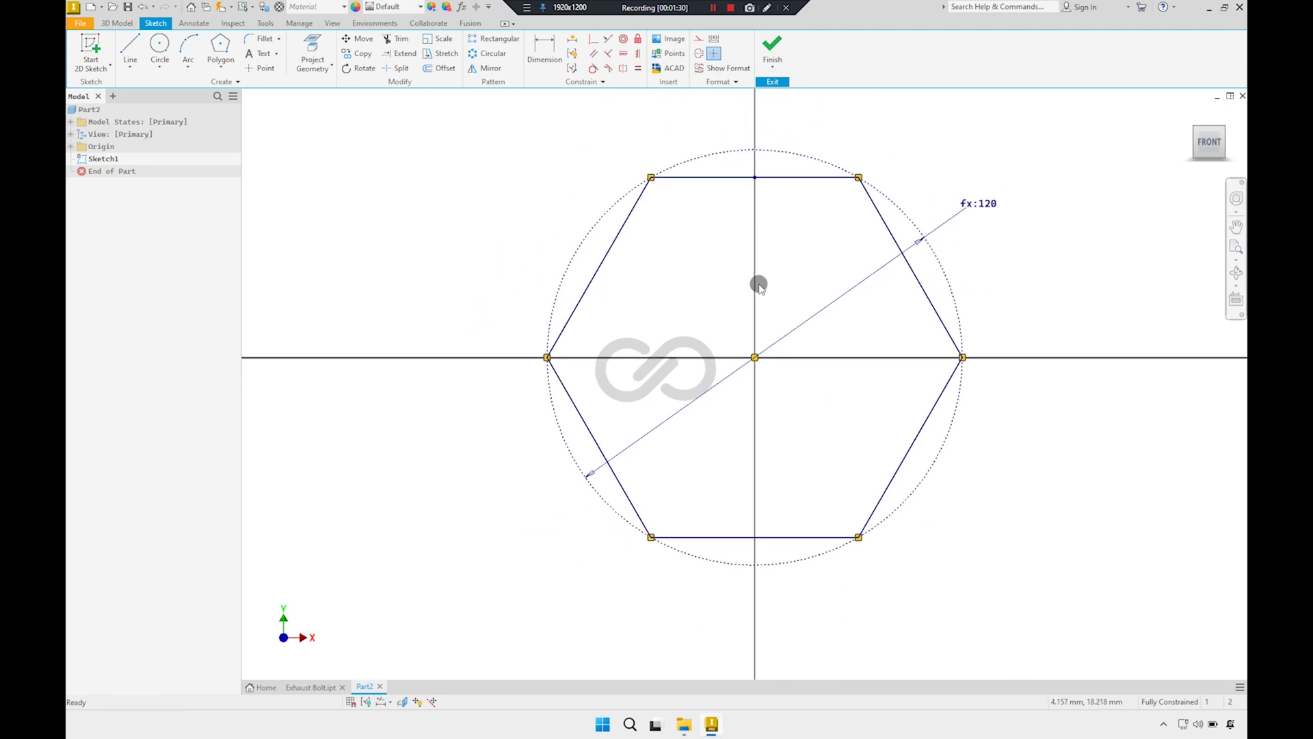
Extrude the hexagon sketch by the bLength parameter into Extrusion1
left_click(768, 54)
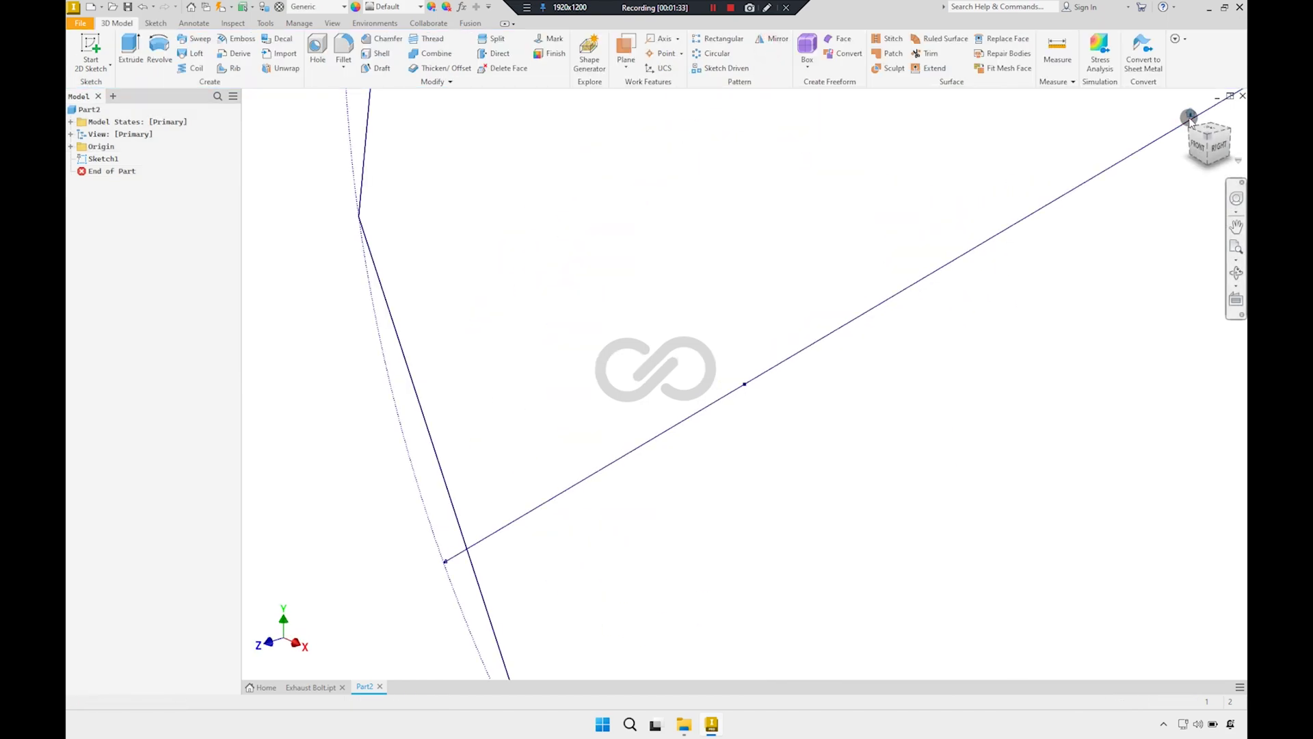
left_click(1189, 118)
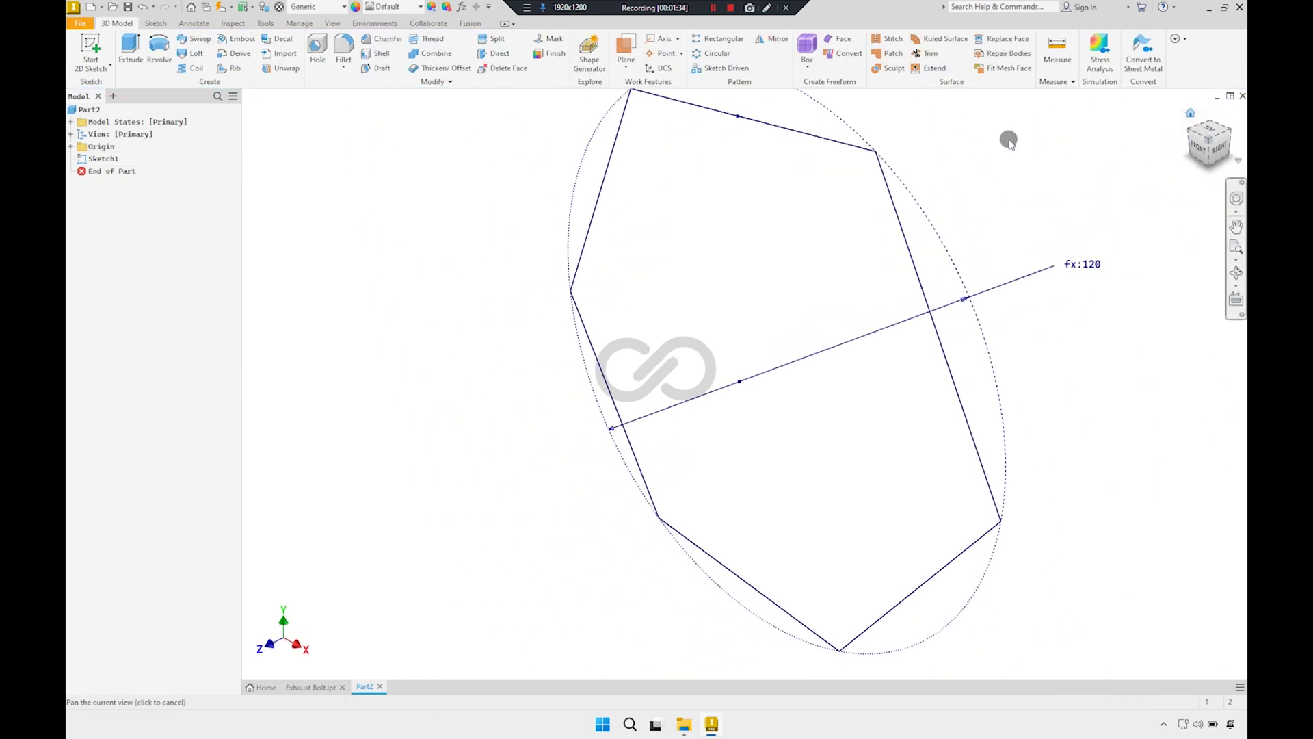
left_click(130, 65)
left_click(363, 233)
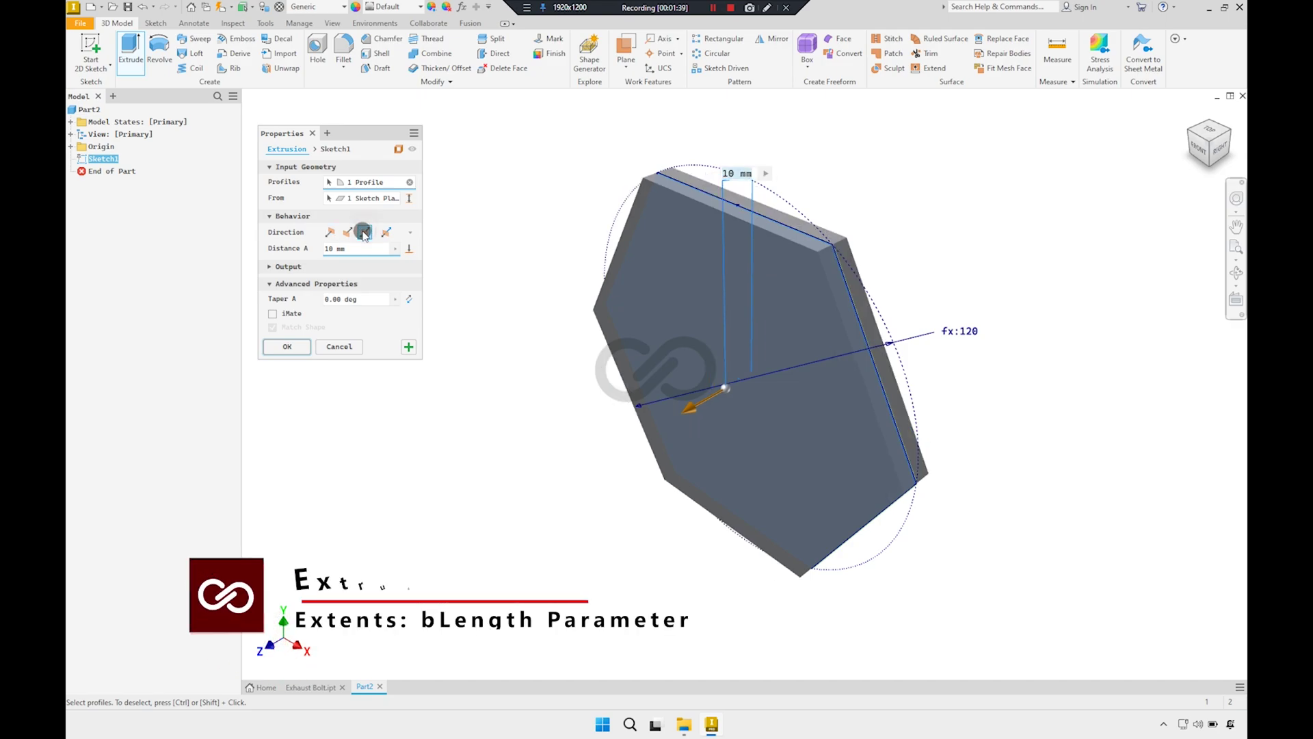
left_click(394, 249)
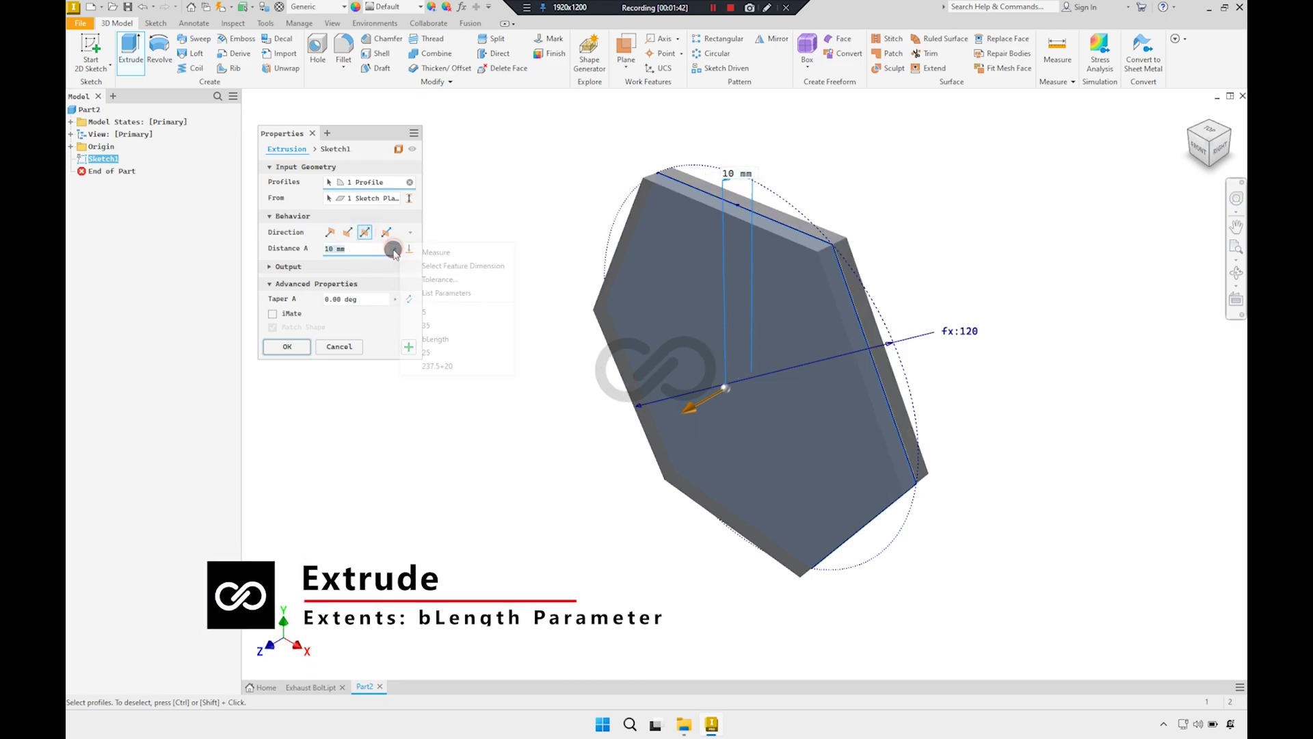
left_click(426, 294)
left_click(377, 278)
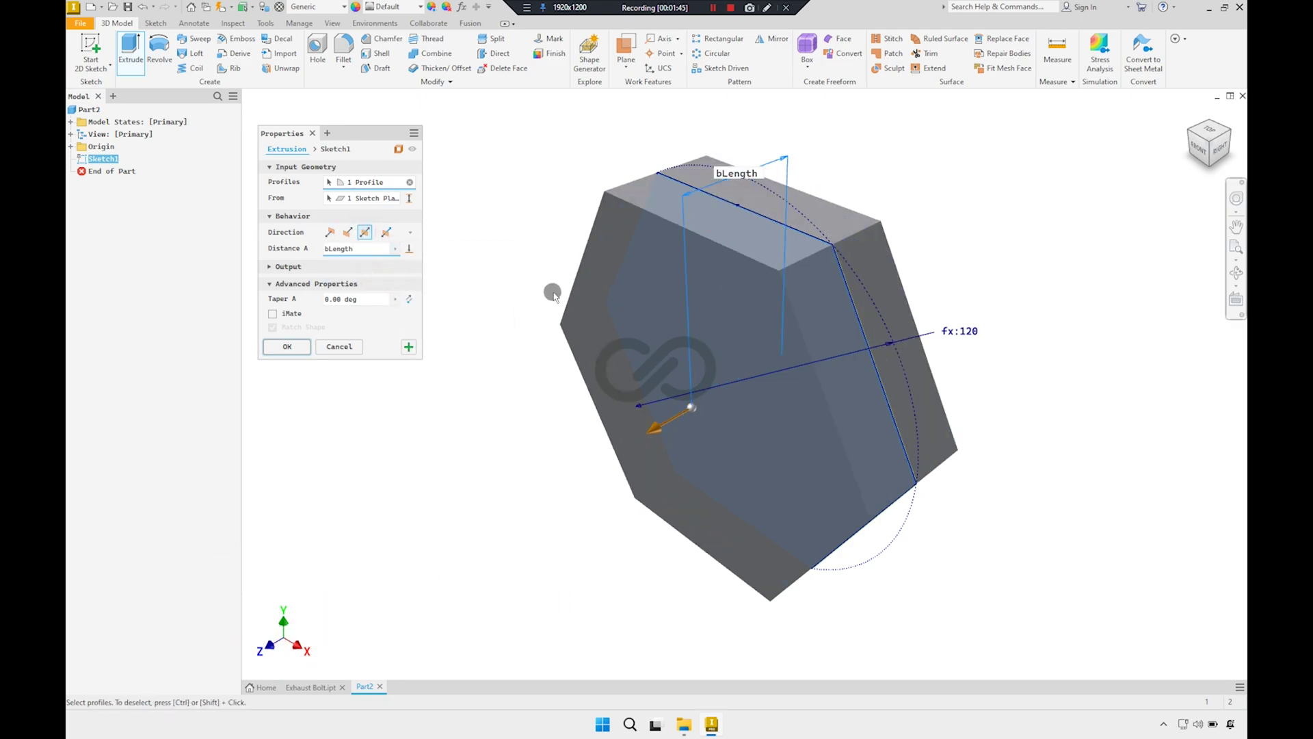
scroll(684, 274, "up", 1)
scroll(703, 264, "up", 1)
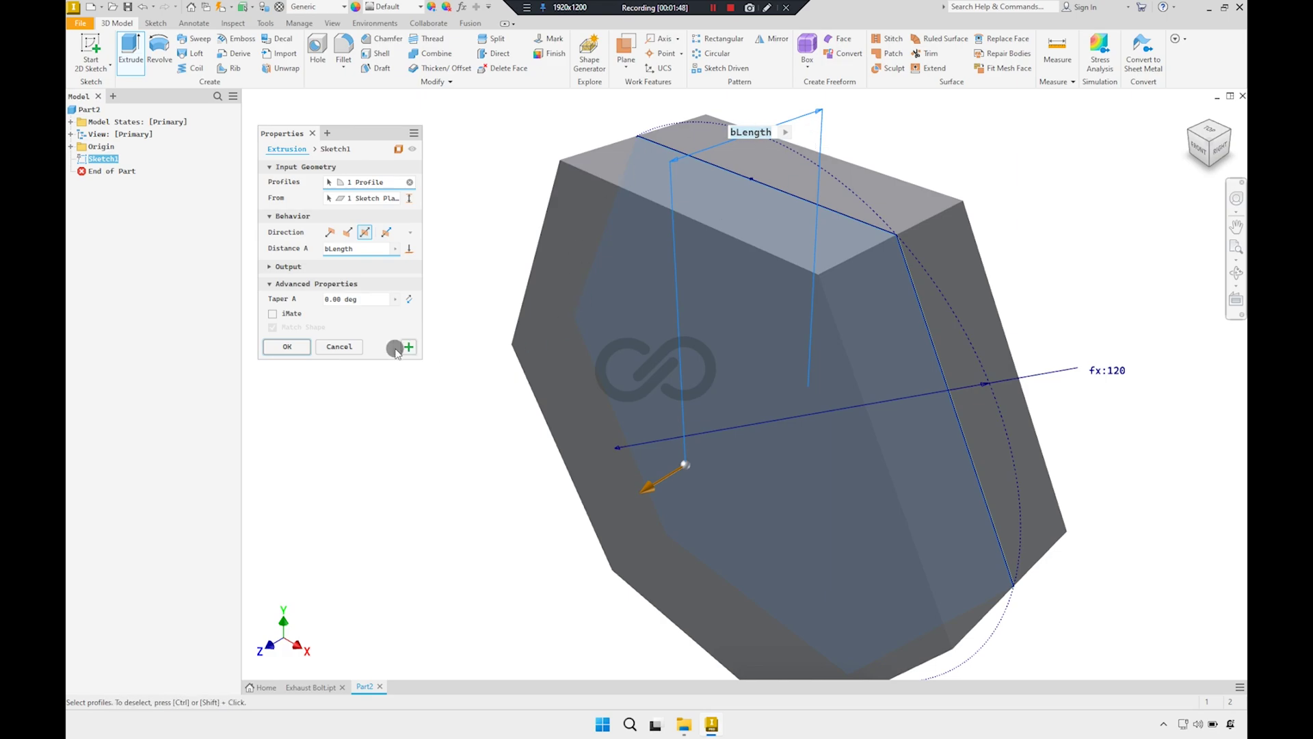
left_click(295, 350)
mouse_move(656, 322)
middle_mouse_down("shift")
mouse_move(771, 246)
mouse_move(730, 275)
middle_mouse_up("shift")
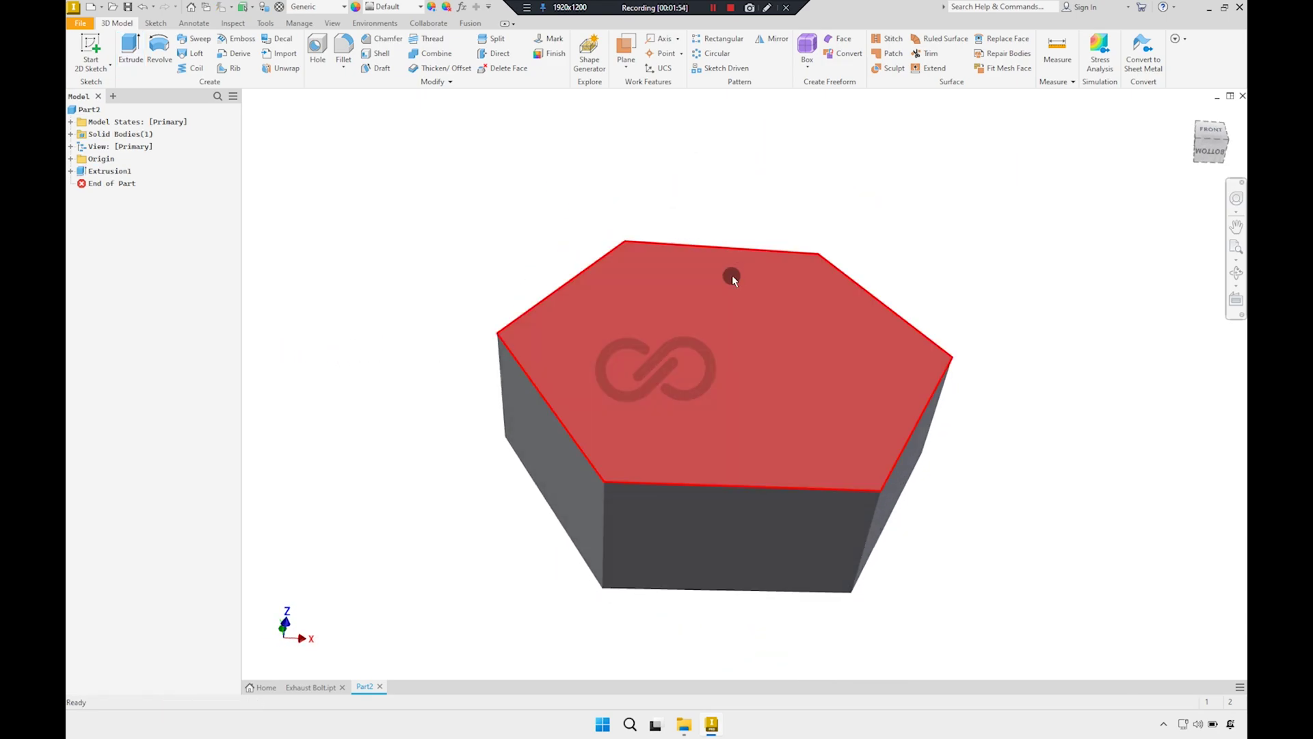
mouse_move(686, 322)
middle_mouse_down("shift")
mouse_move(724, 258)
mouse_move(707, 332)
mouse_move(684, 314)
middle_mouse_up("shift")
Create Sketch2 on the prism's top face with one point at the origin
scroll(687, 352, "up", 1)
left_click(691, 309)
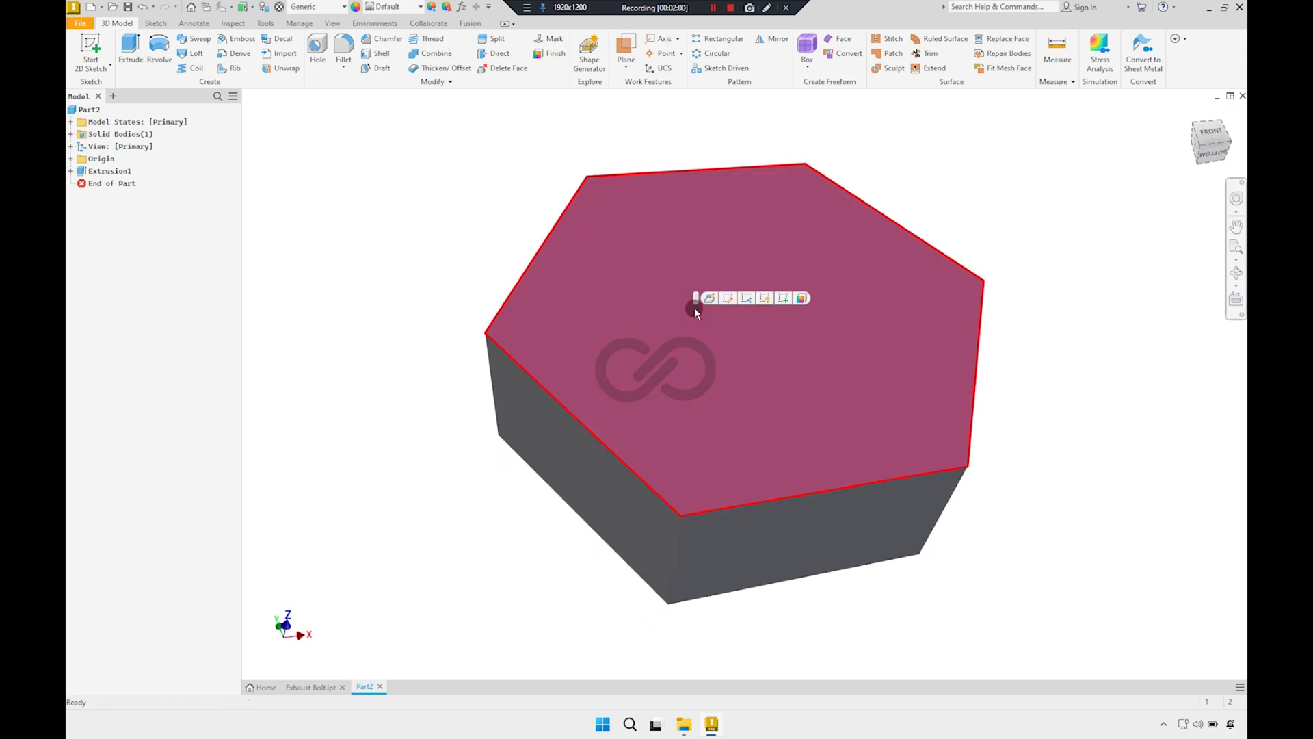
left_click(766, 305)
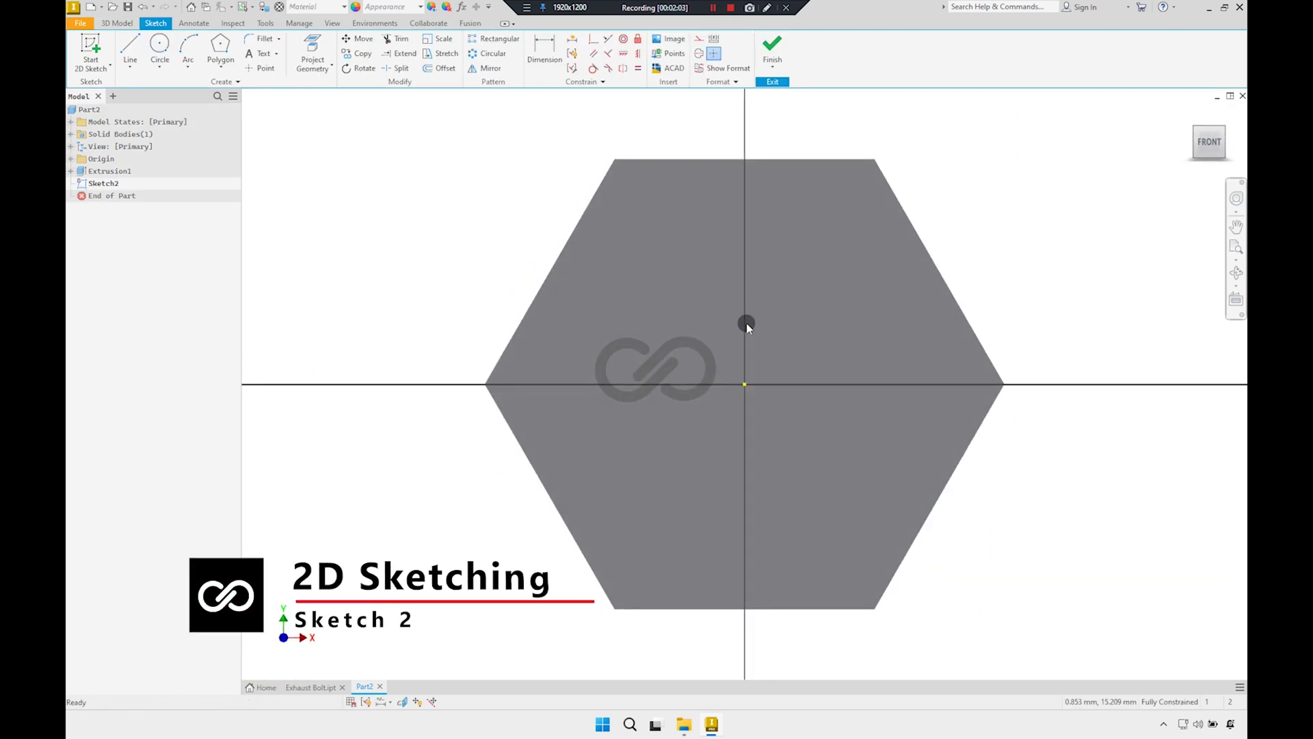
middle_click_drag(726, 296, 714, 273)
left_click(260, 68)
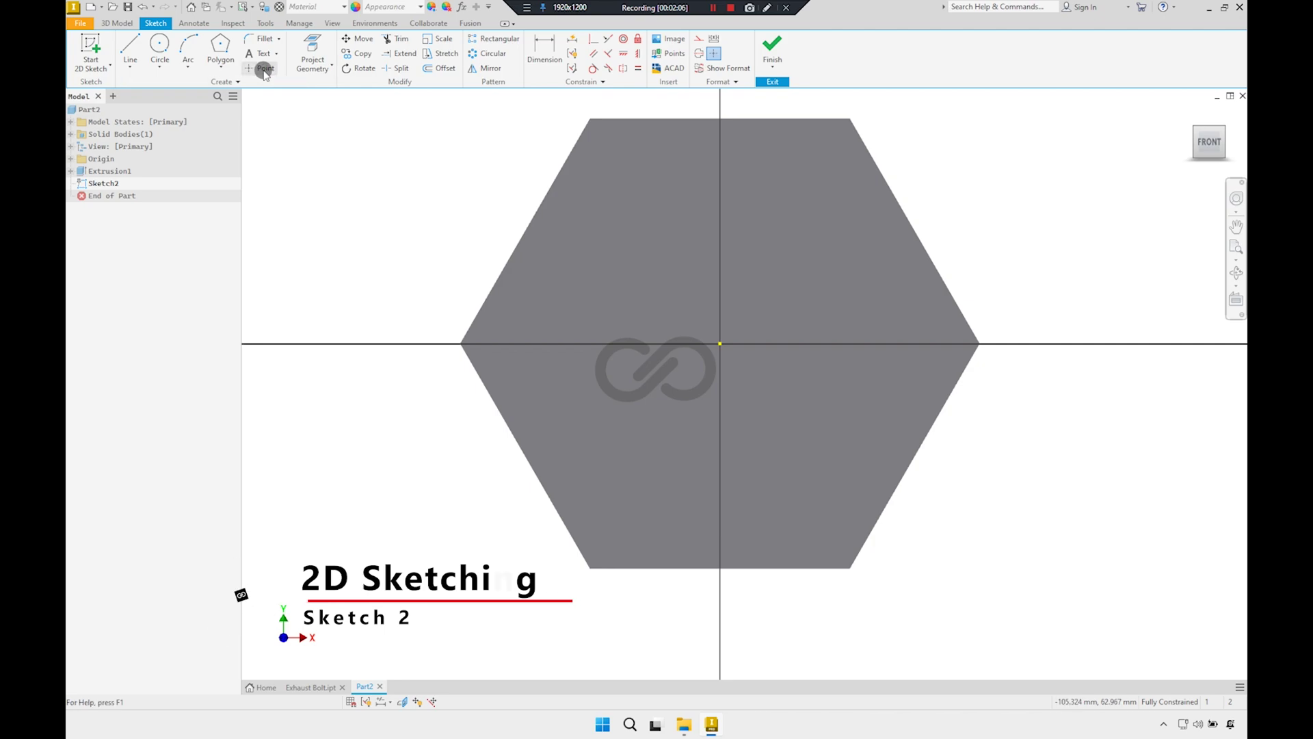
left_click(720, 344)
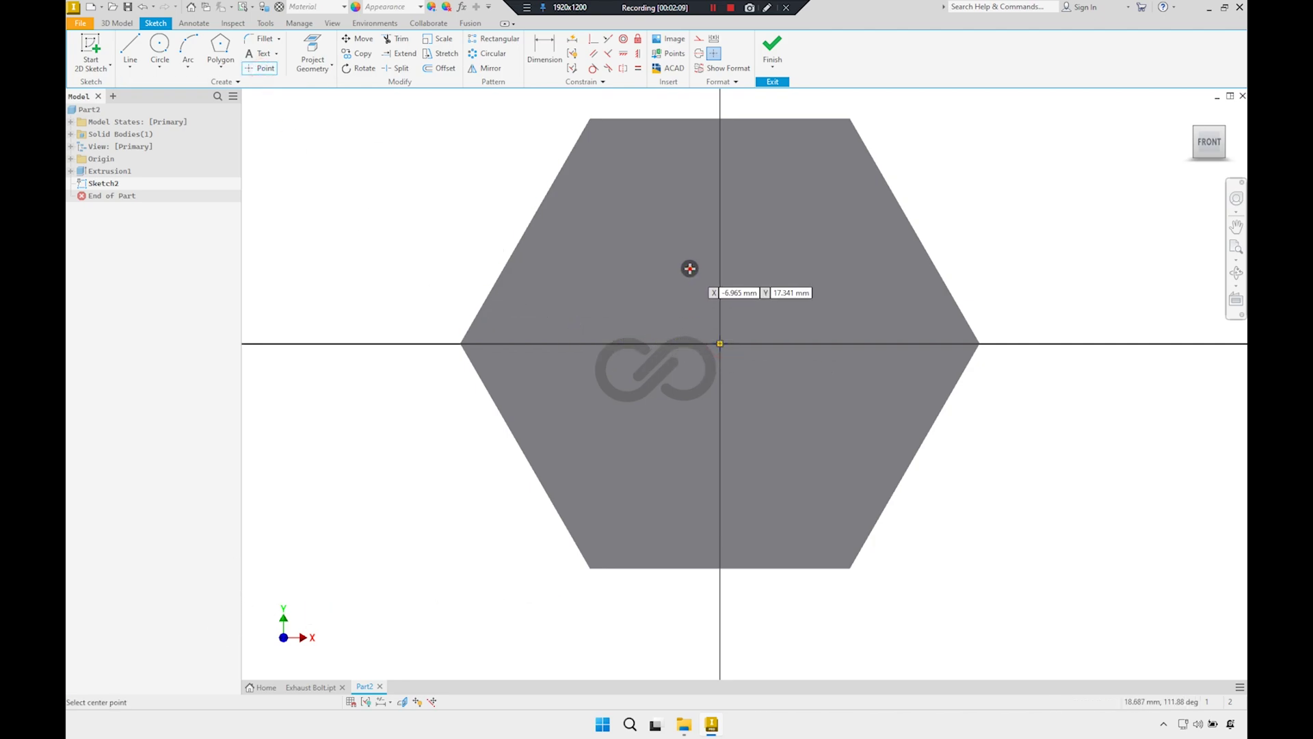
right_click(713, 268)
key("Escape")
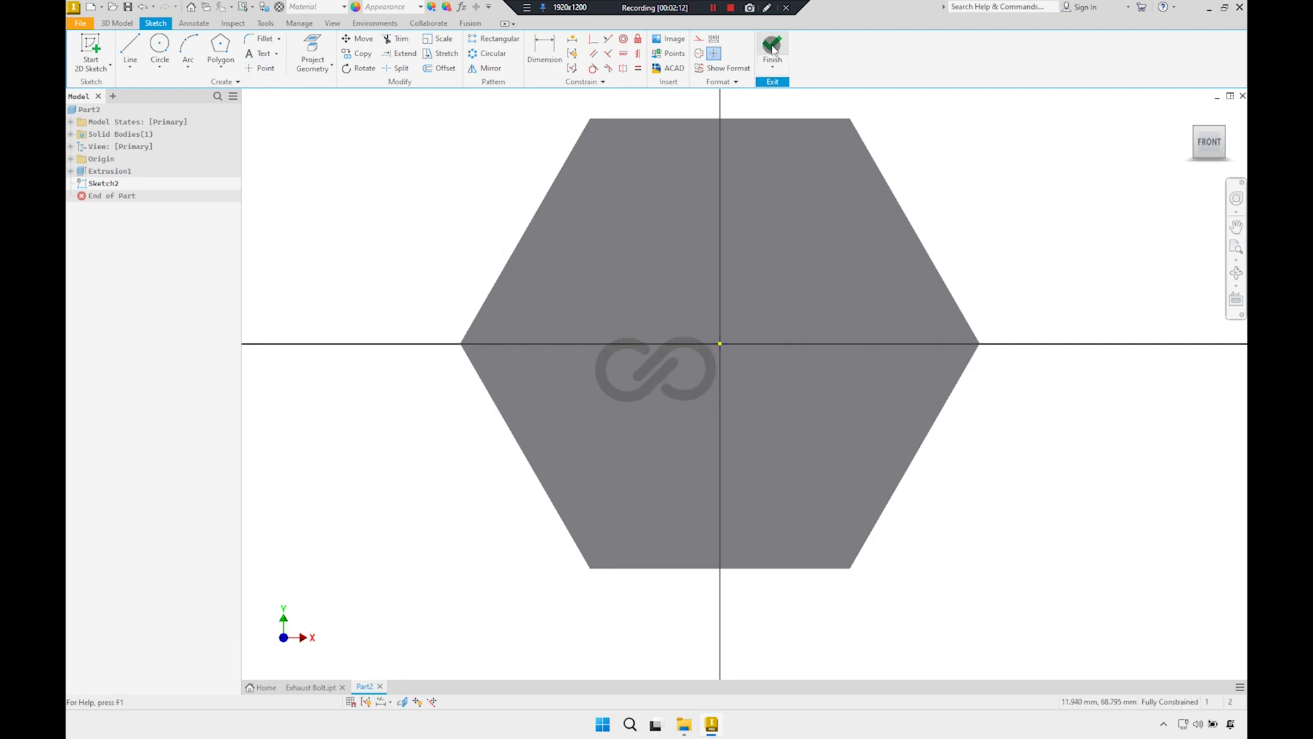
left_click(773, 50)
middle_click_drag(698, 272, 541, 234, "shift")
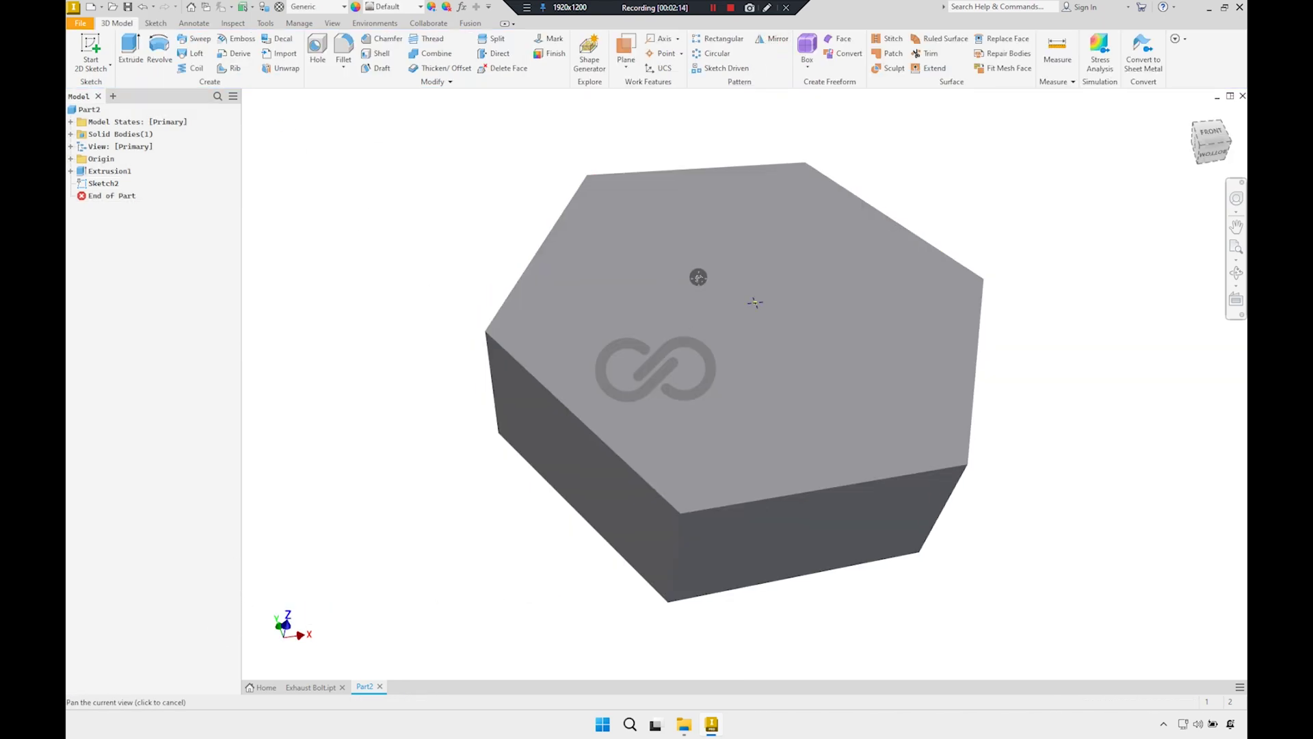
Start a hole terminating at the prism's bottom face
left_click(318, 56)
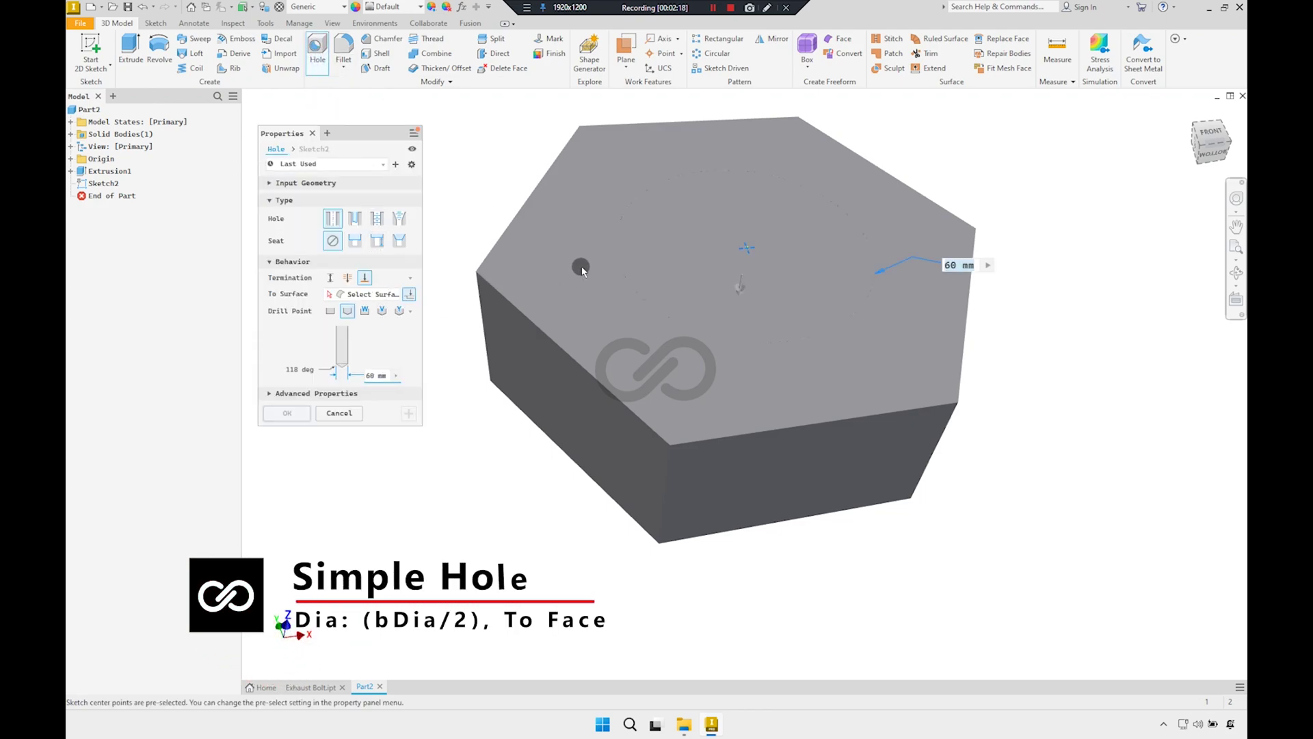
left_click(1201, 168)
left_click(691, 356)
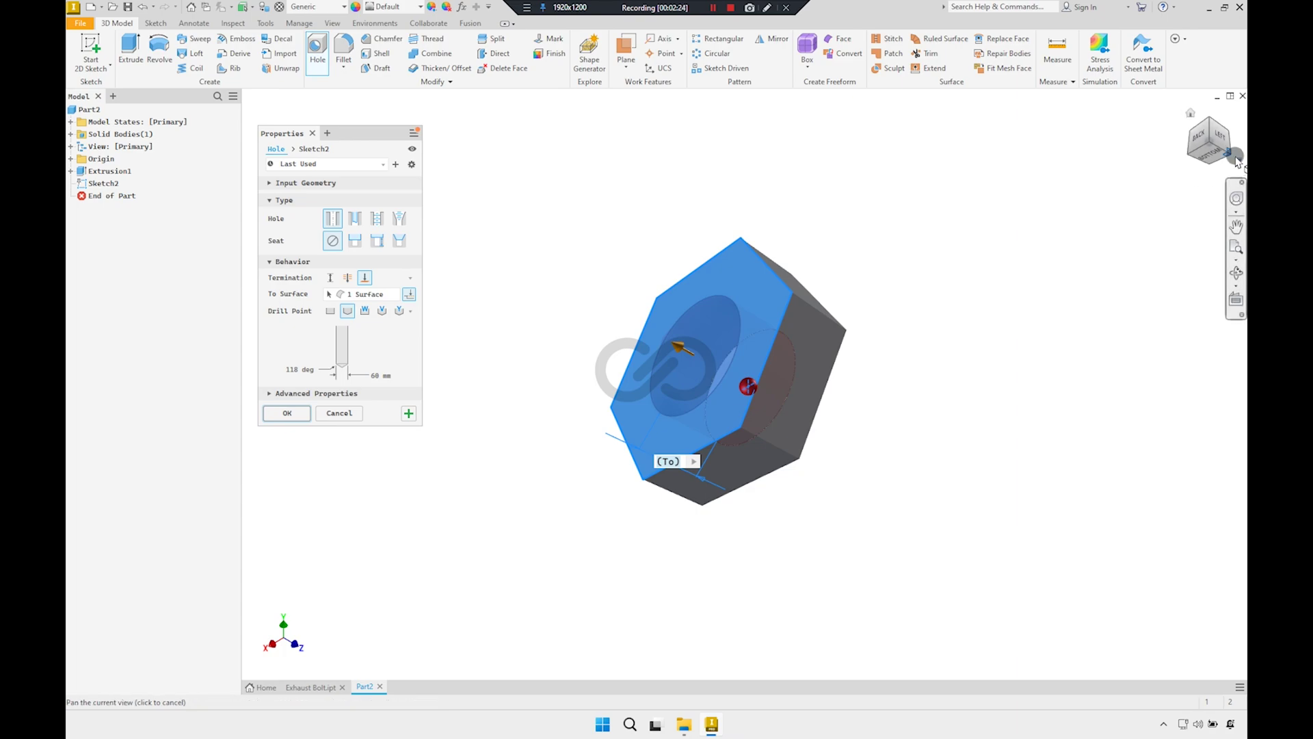
left_click(1236, 162)
mouse_move(712, 347)
middle_mouse_down("shift")
mouse_move(660, 356)
mouse_move(758, 337)
mouse_move(706, 331)
middle_mouse_up("shift")
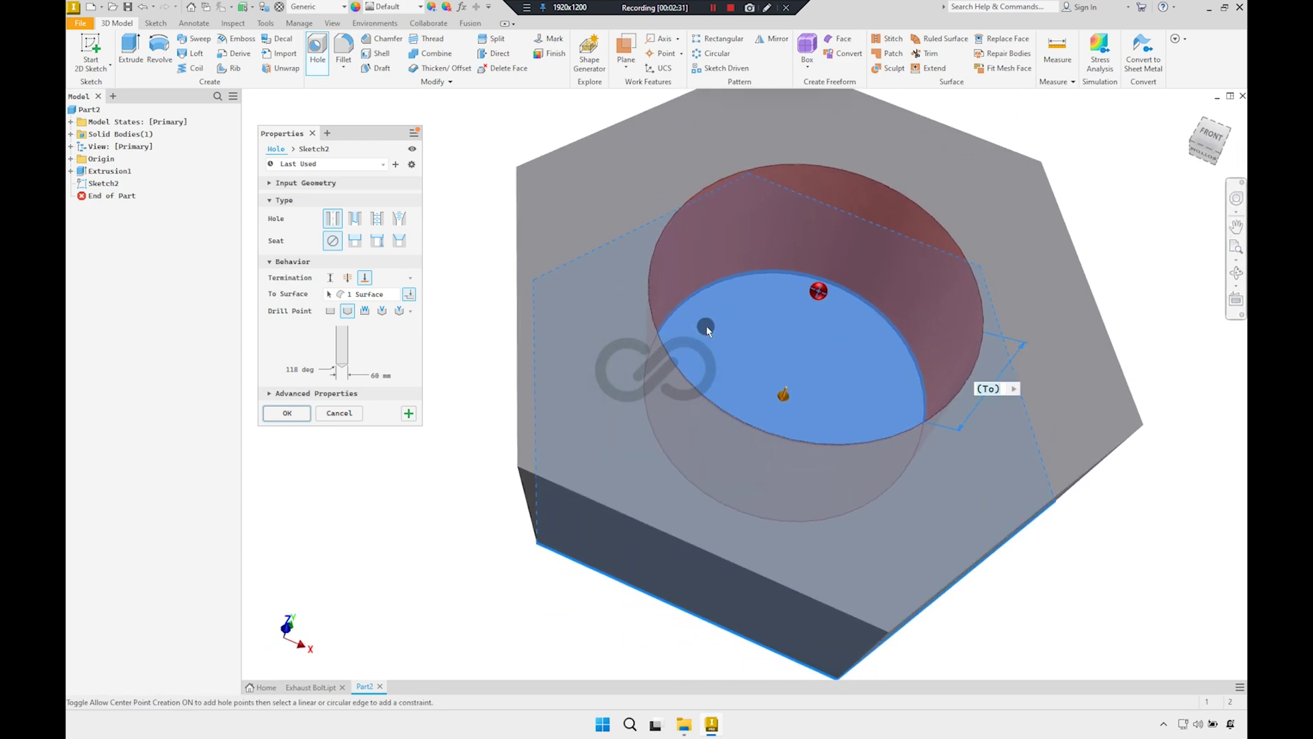
Set the hole diameter to bDia/2
left_click(396, 376)
left_click(448, 419)
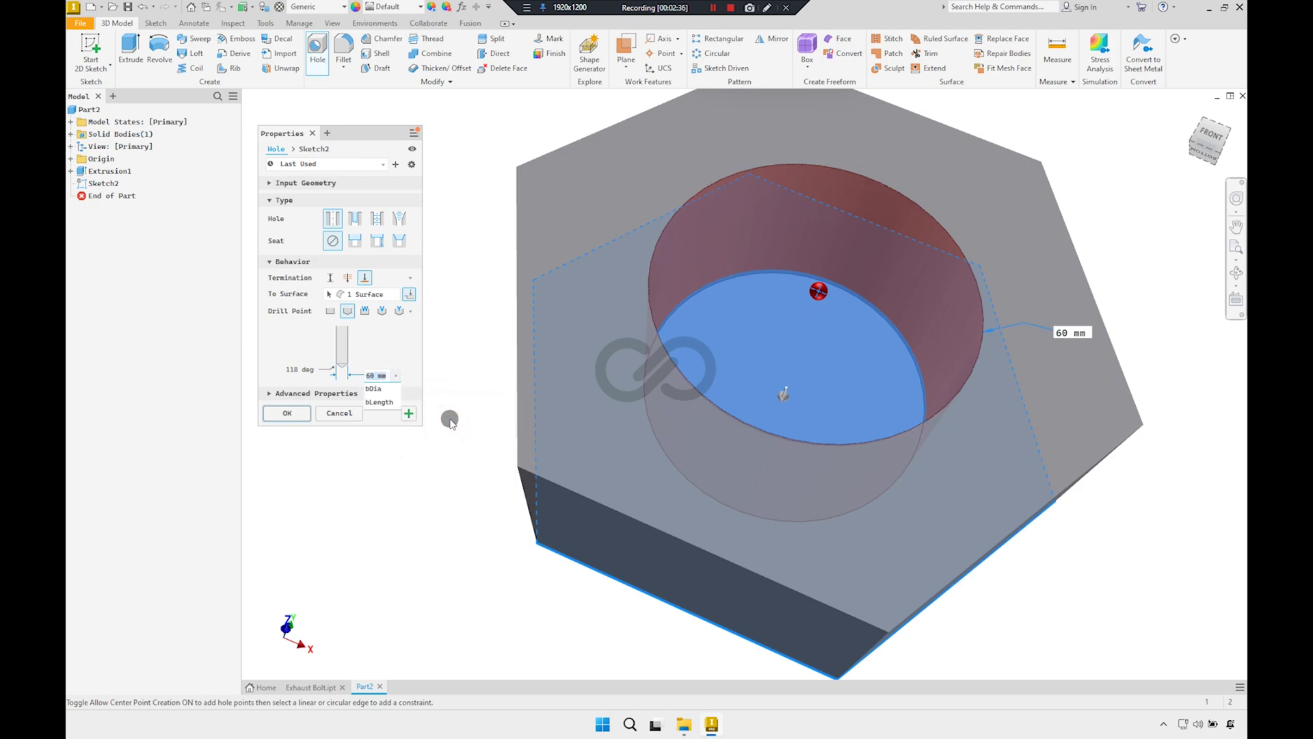
left_click(385, 390)
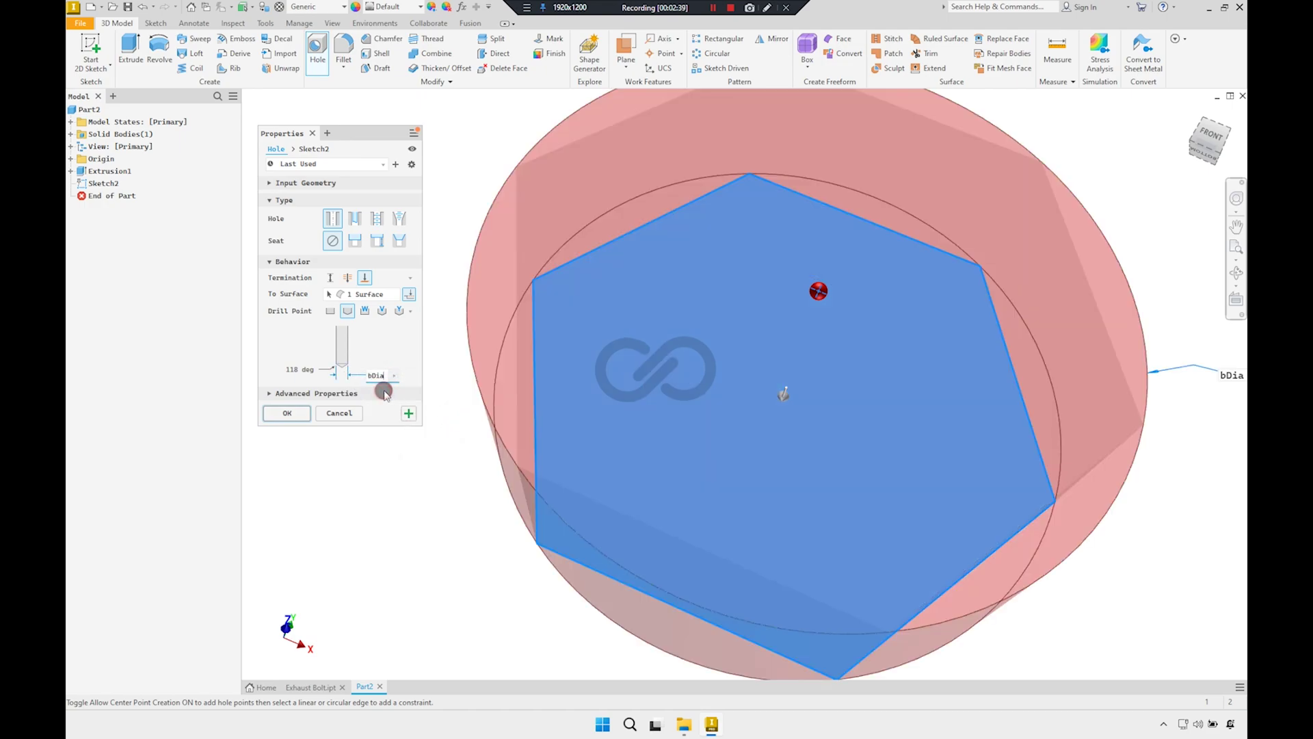
type("/2")
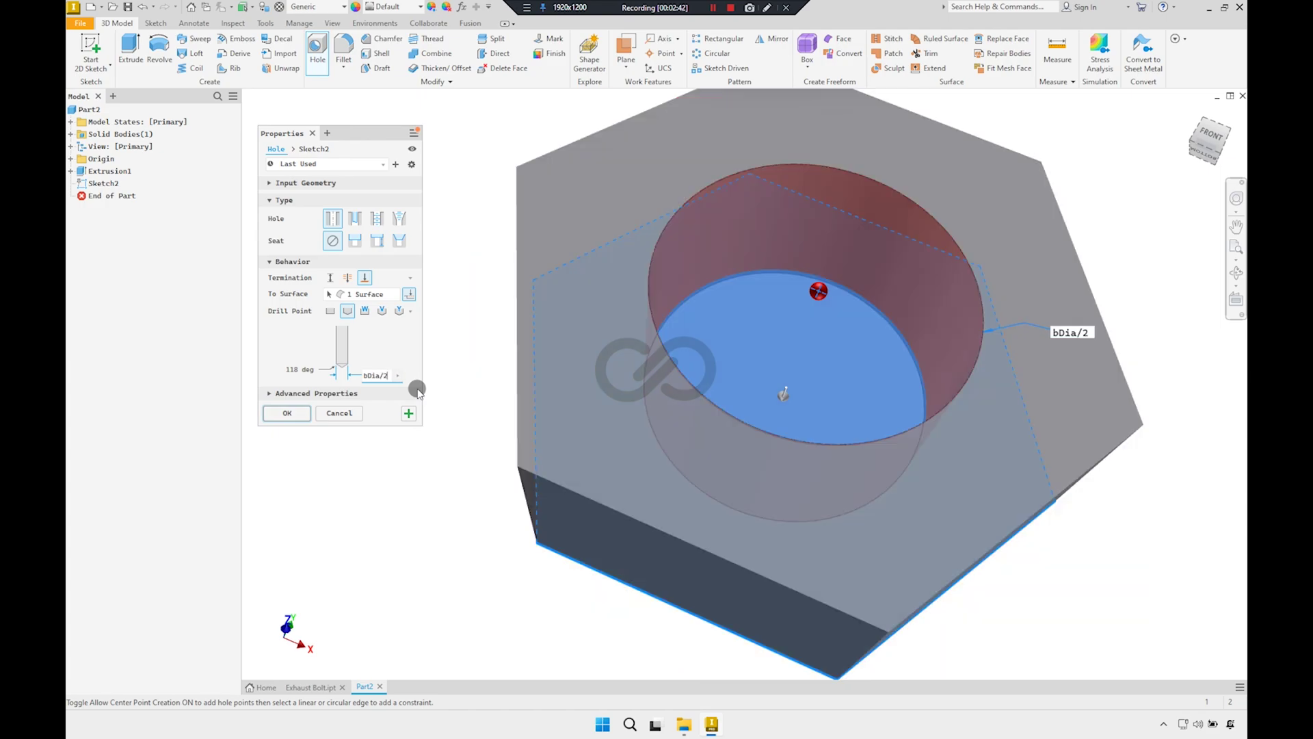
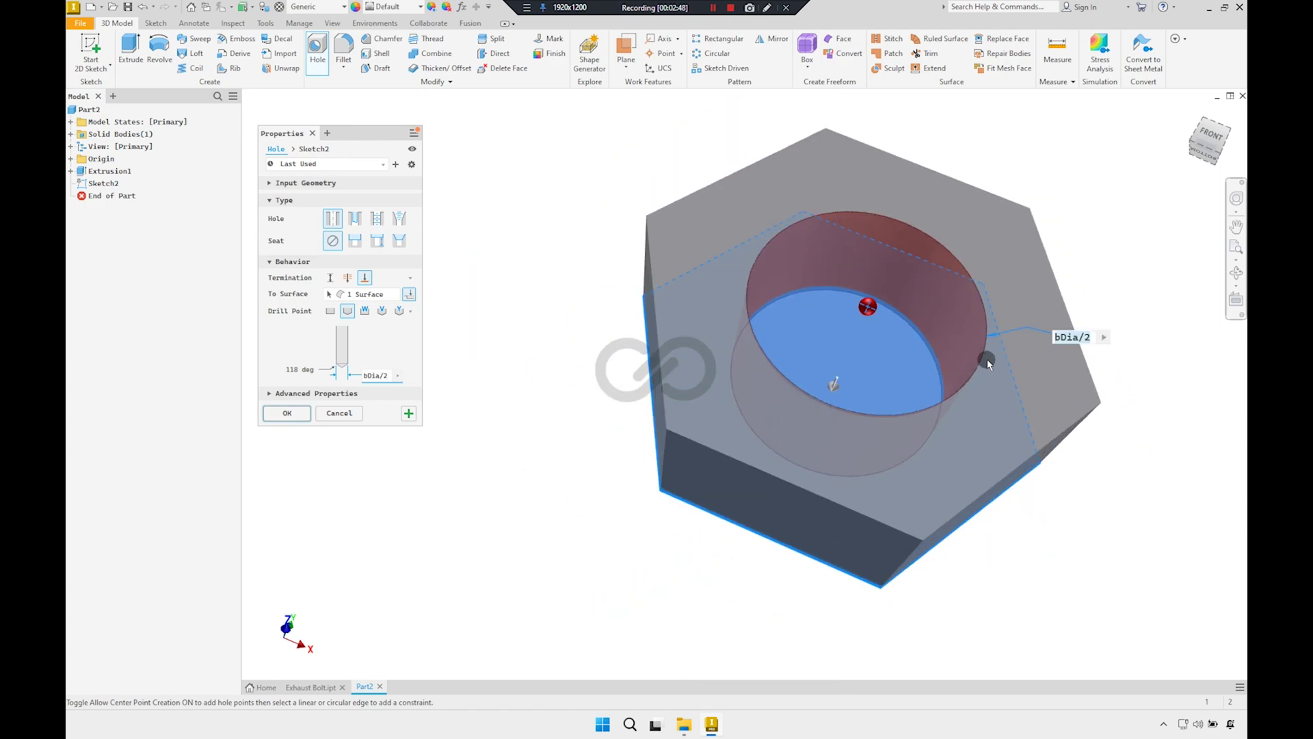
Create the bDia/2 hole through the nut and begin a new sketch on the XZ plane
left_click(299, 419)
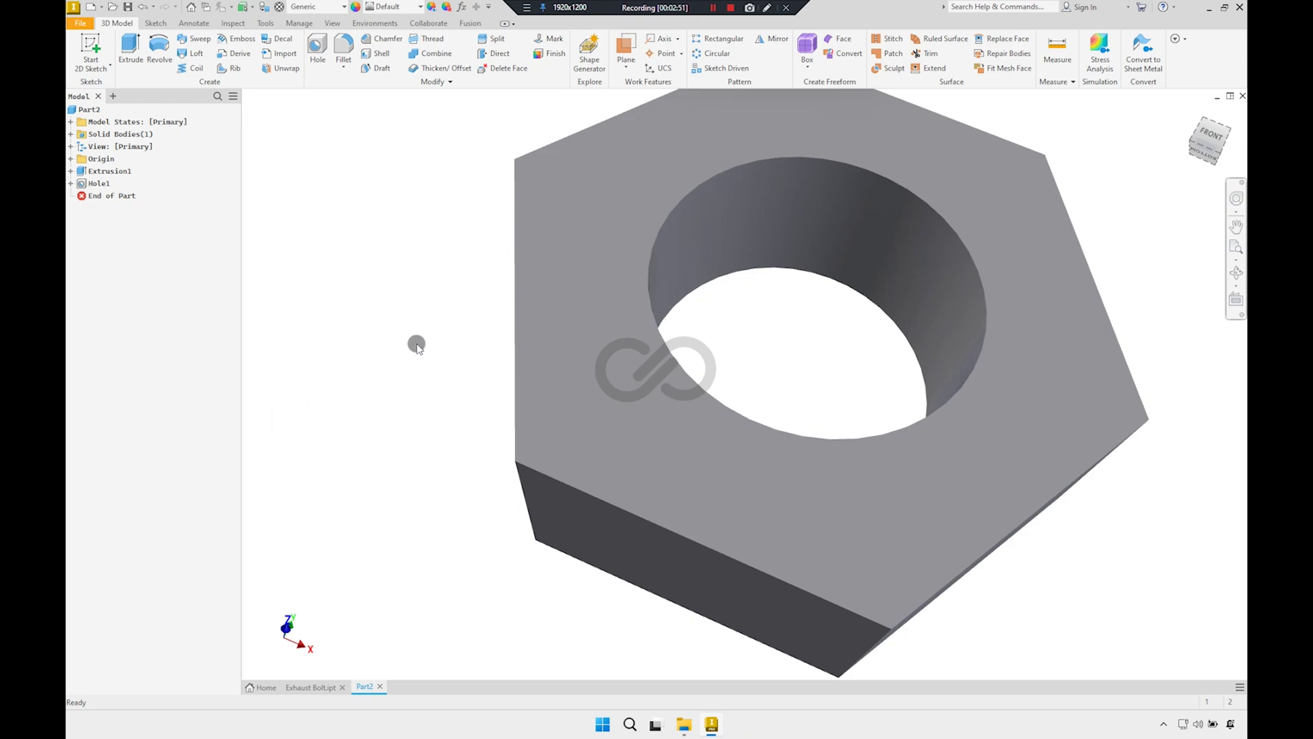
scroll(418, 346, "down", 1)
left_click(71, 158)
left_click(115, 183)
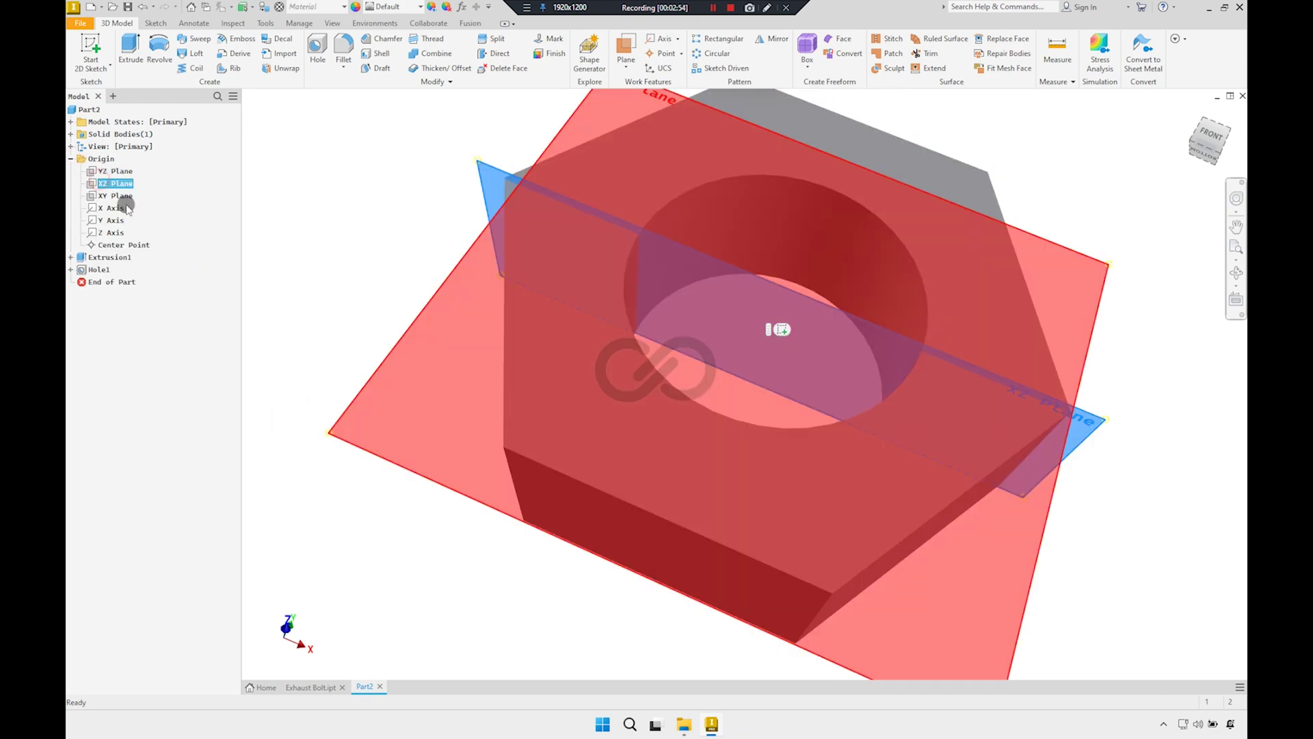
left_click(778, 332)
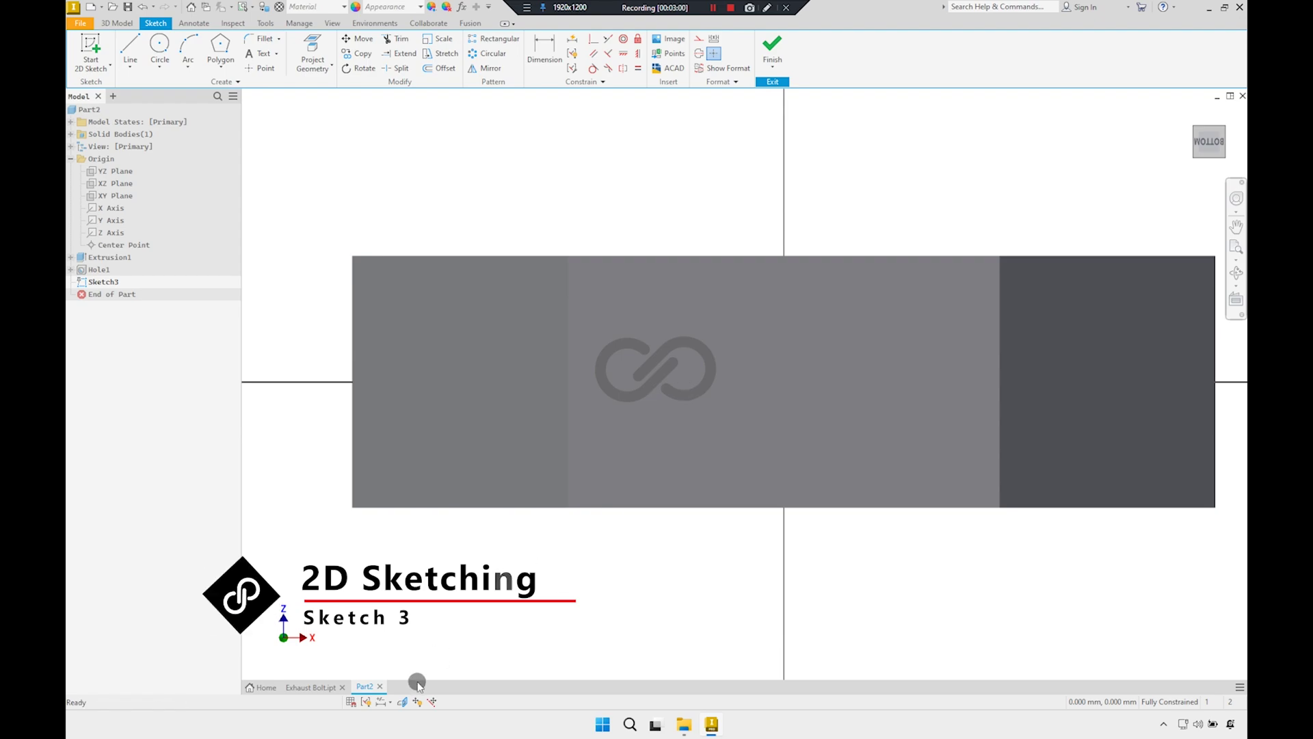
Draw a two-point rectangle 1.5 wide just left of the nut's side
scroll(428, 409, "up", 2)
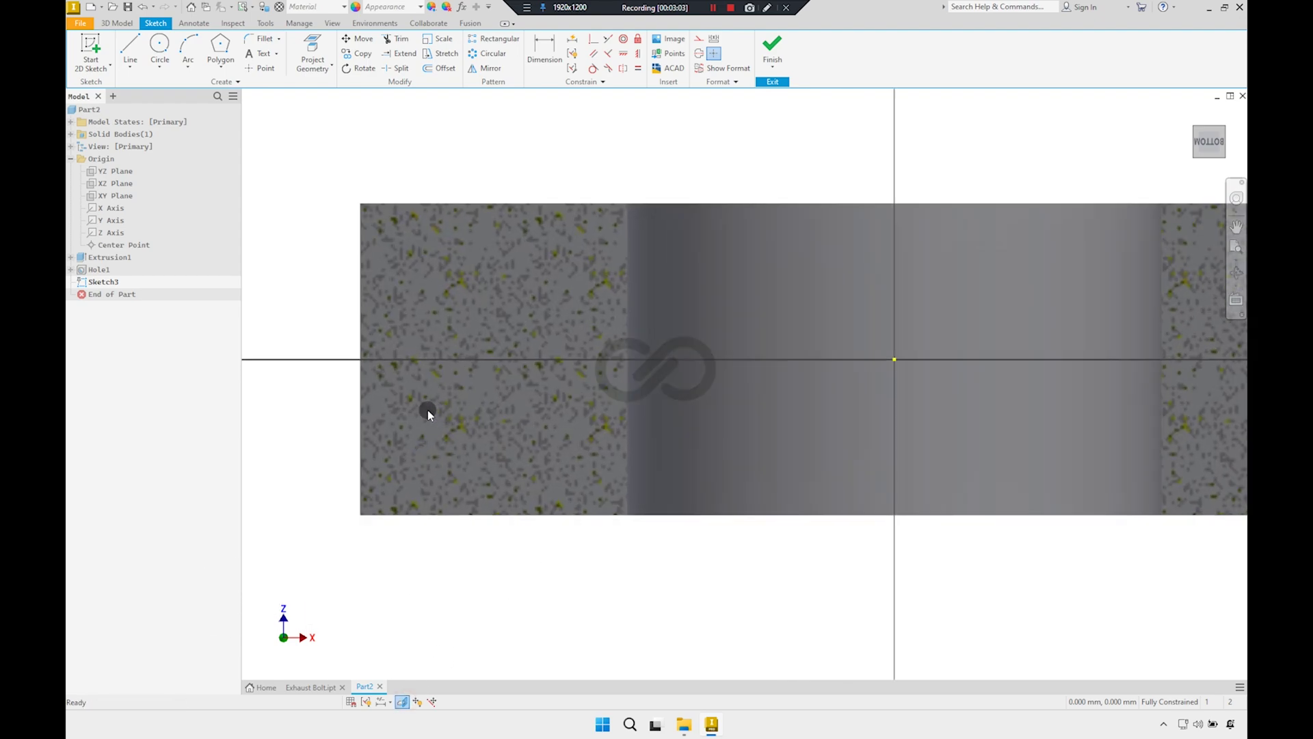
left_click(221, 66)
left_click(230, 89)
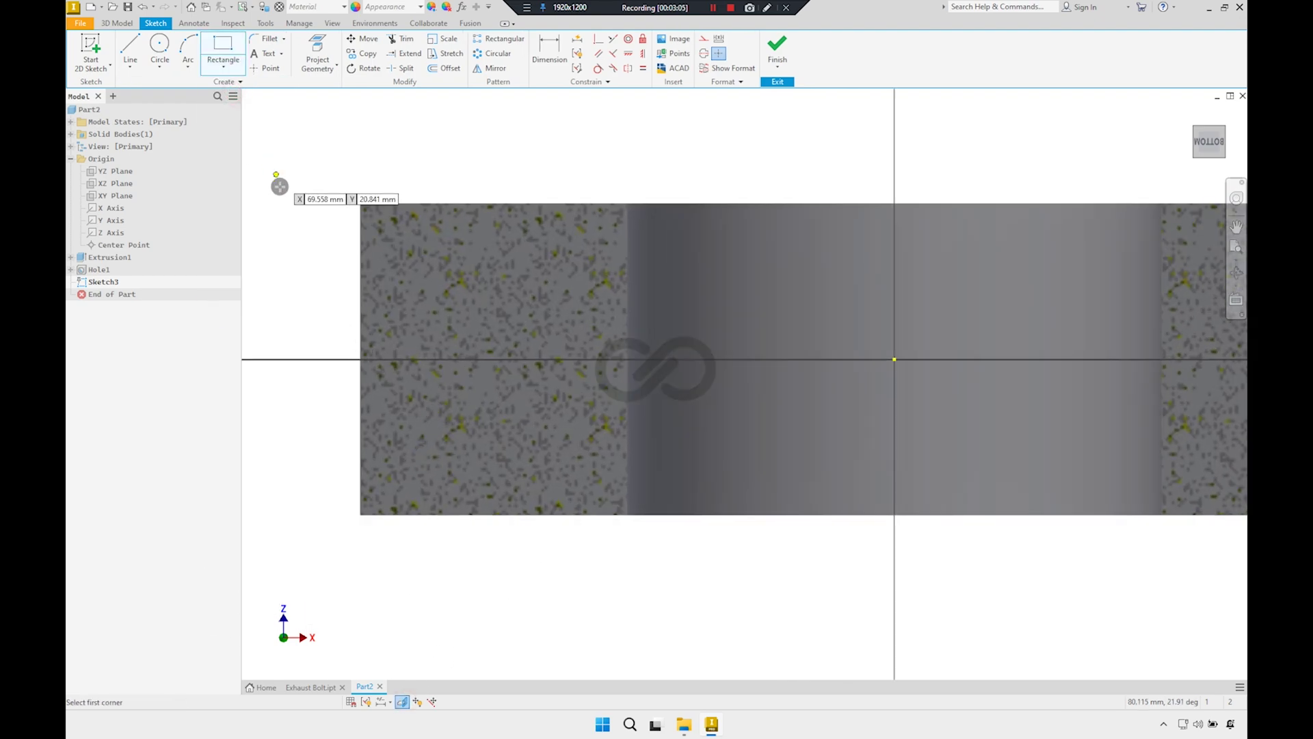
left_click(280, 185)
type("1.5")
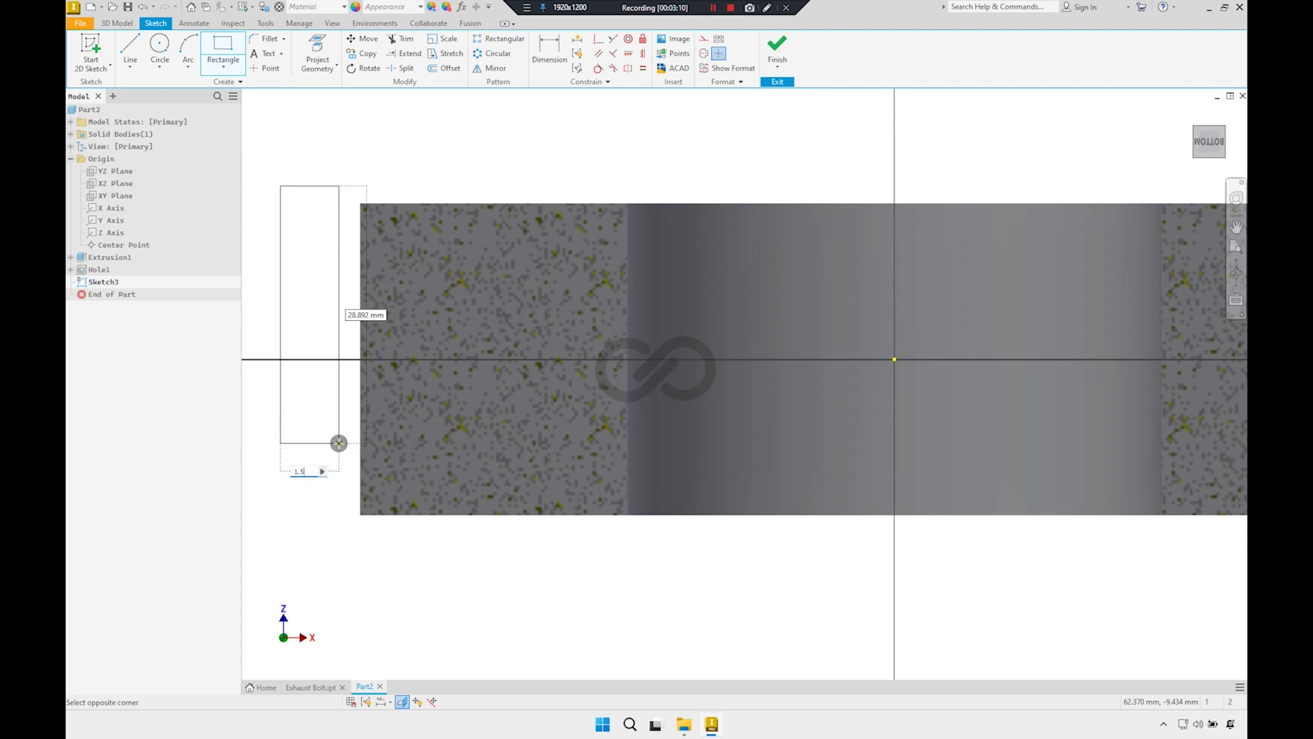
key("Return")
right_click(349, 174)
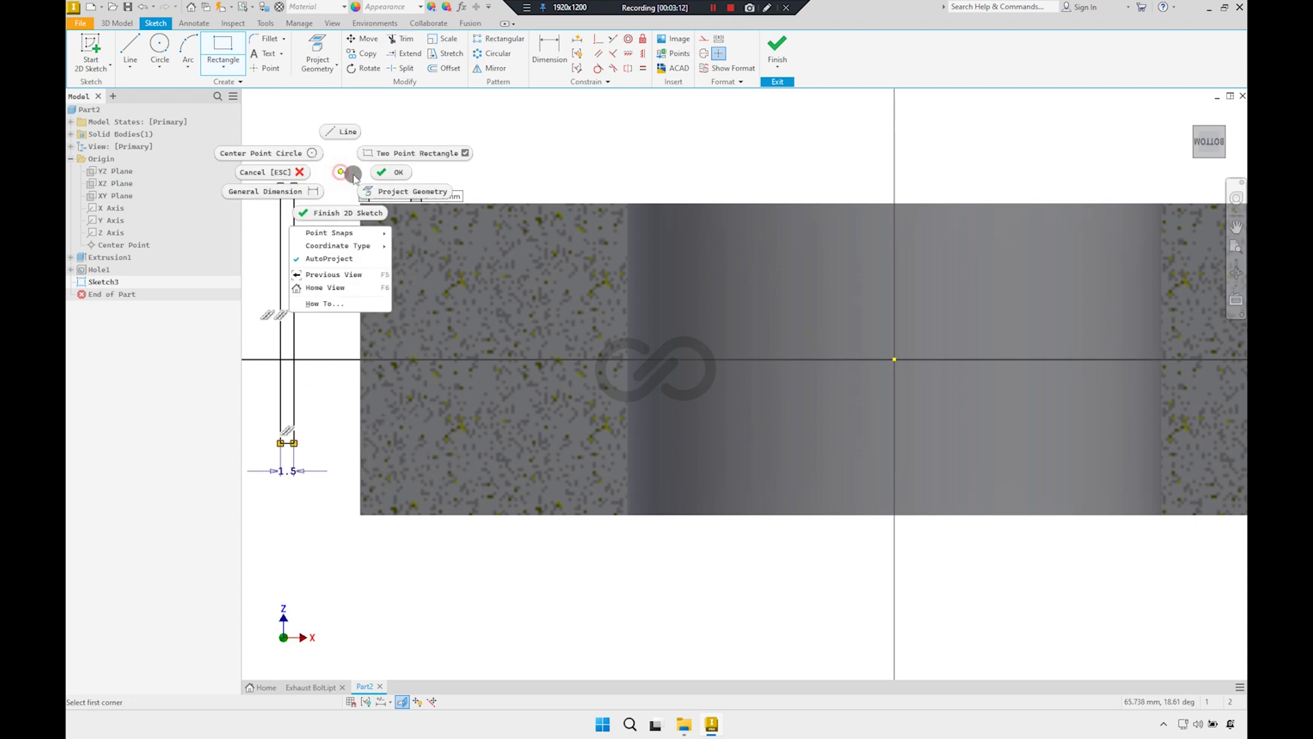
left_click(378, 145)
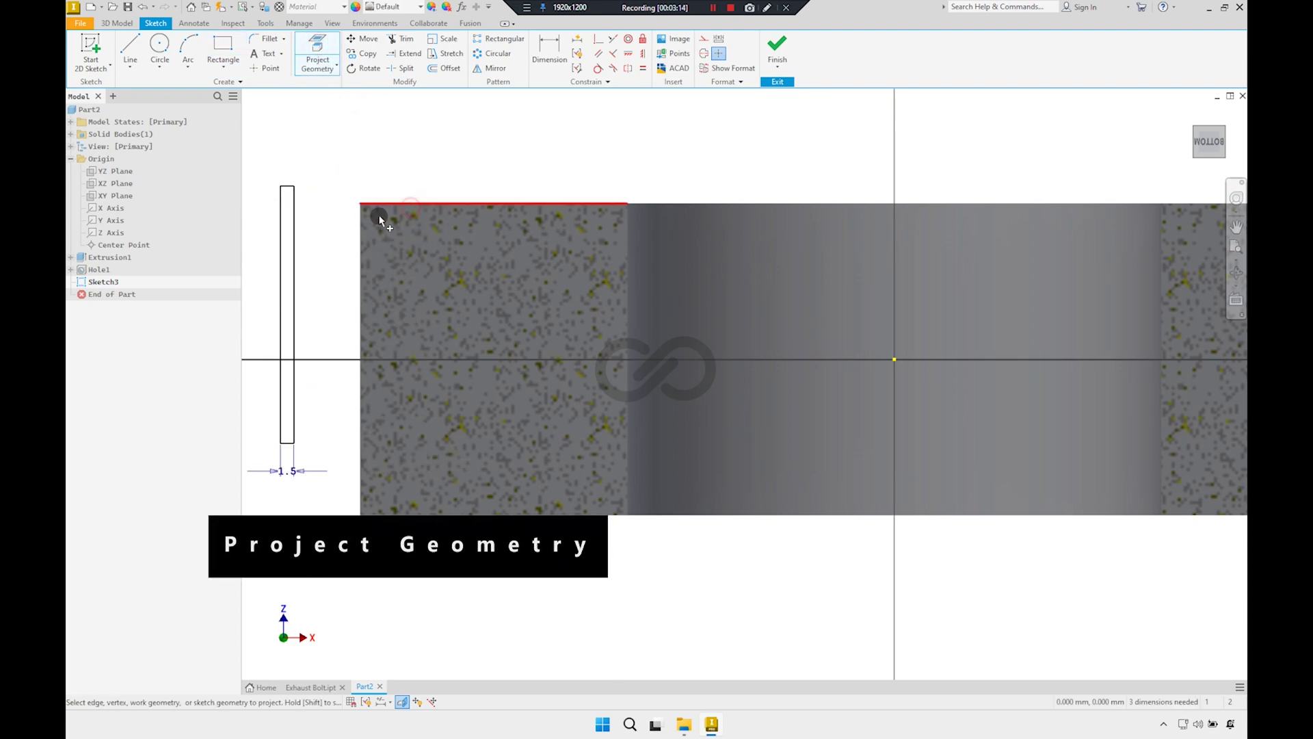
Project the face's top and bottom edges and convert them to construction lines
left_click(378, 511)
right_click(372, 574)
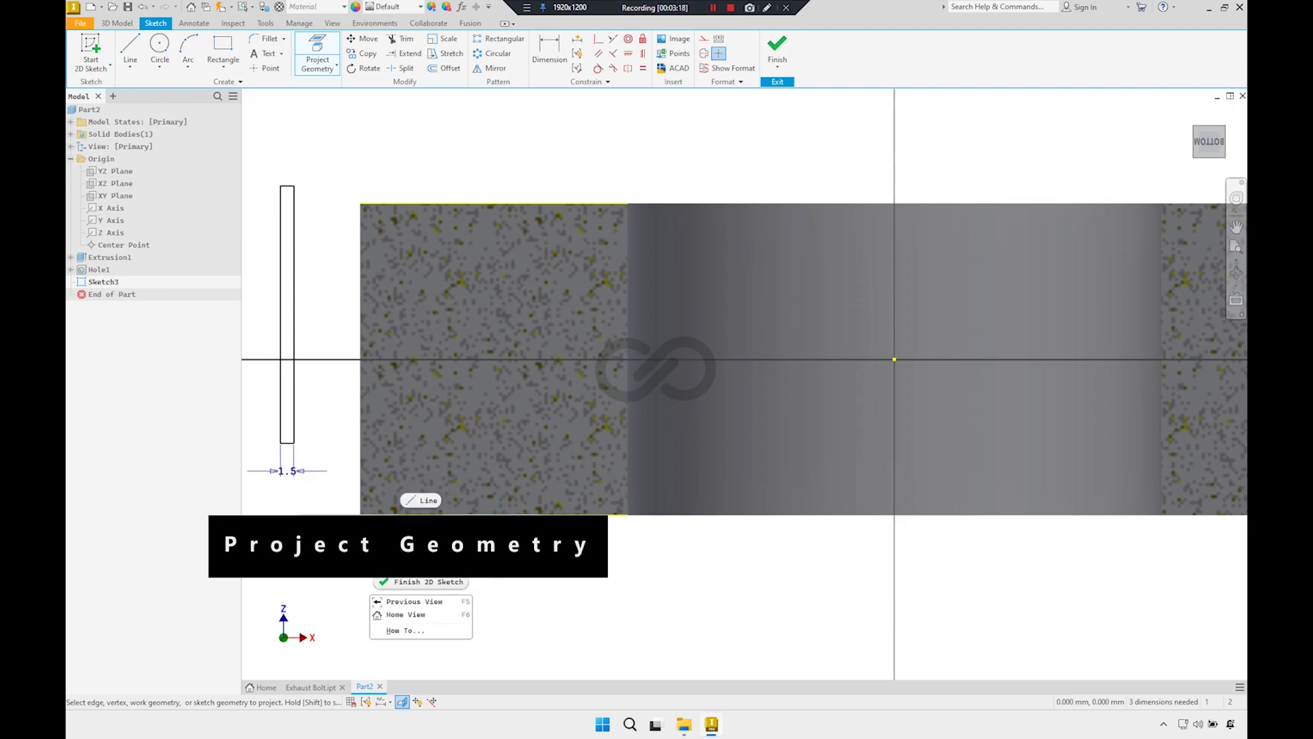
left_click(397, 580)
left_click(380, 198)
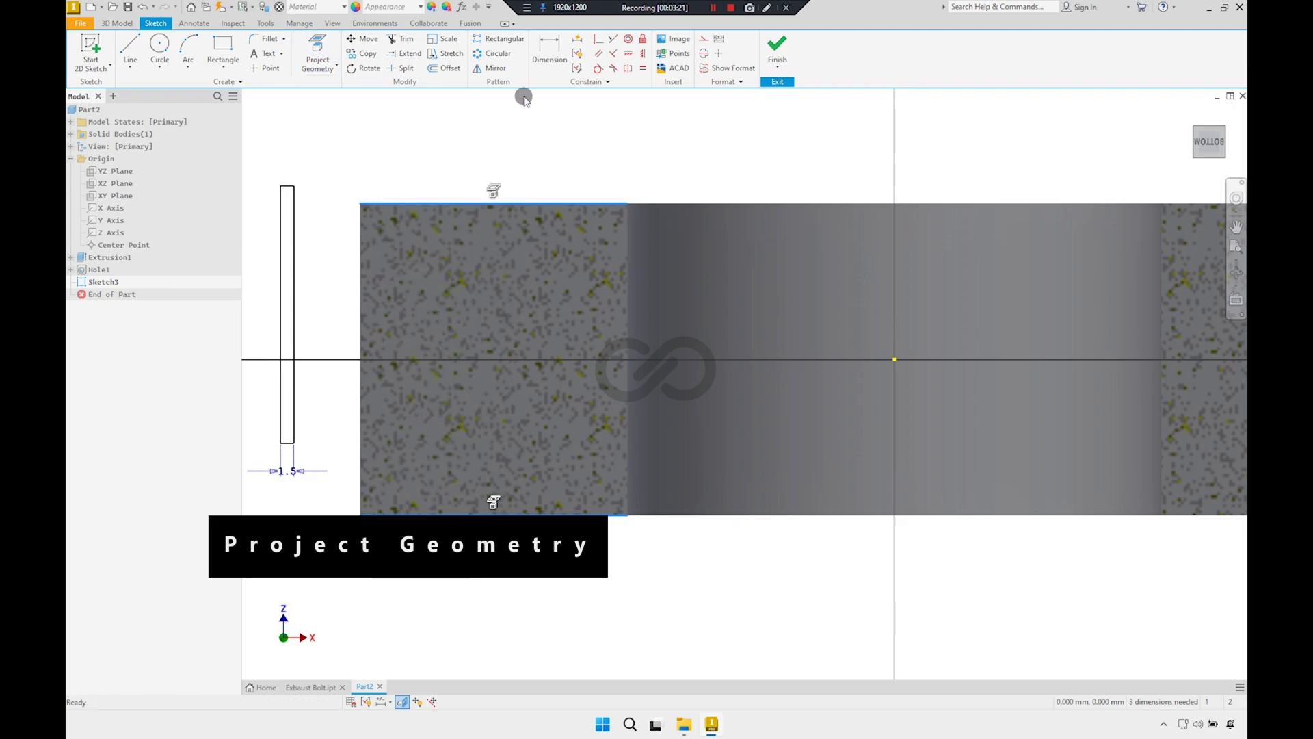
left_click(704, 39)
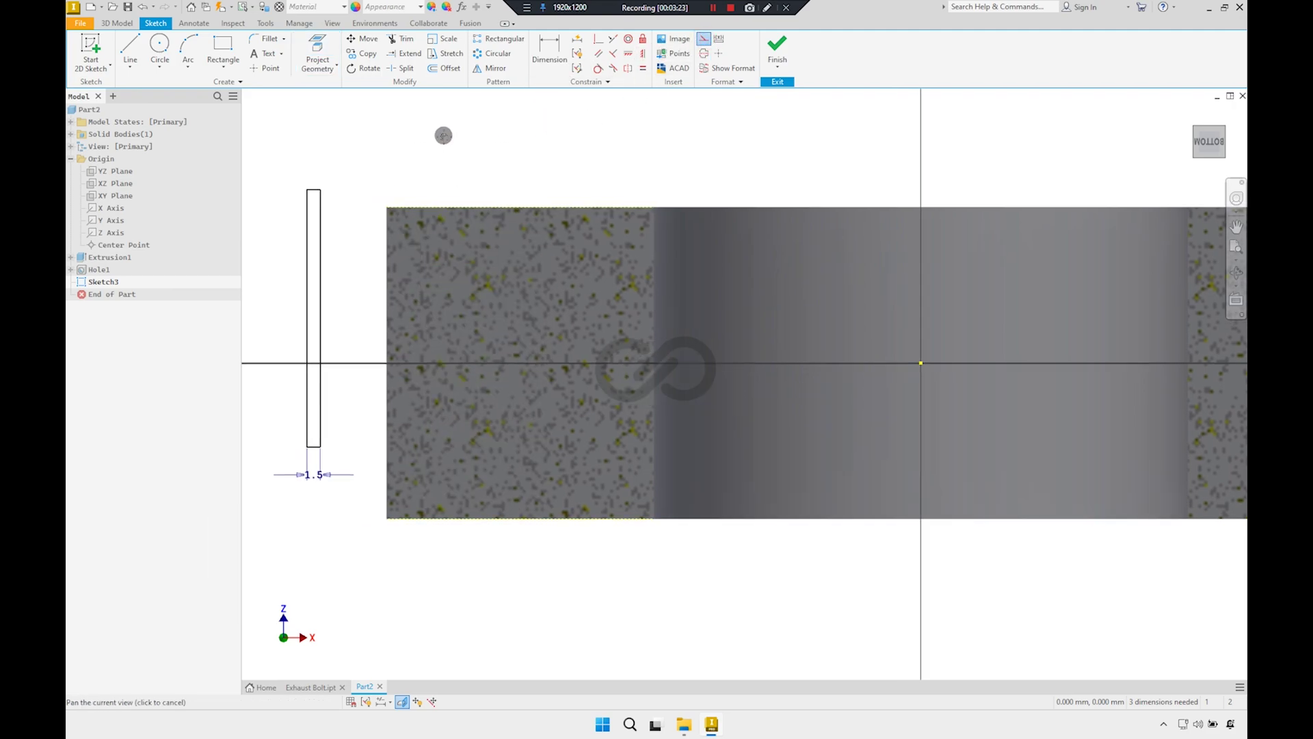
scroll(303, 204, "down", 5)
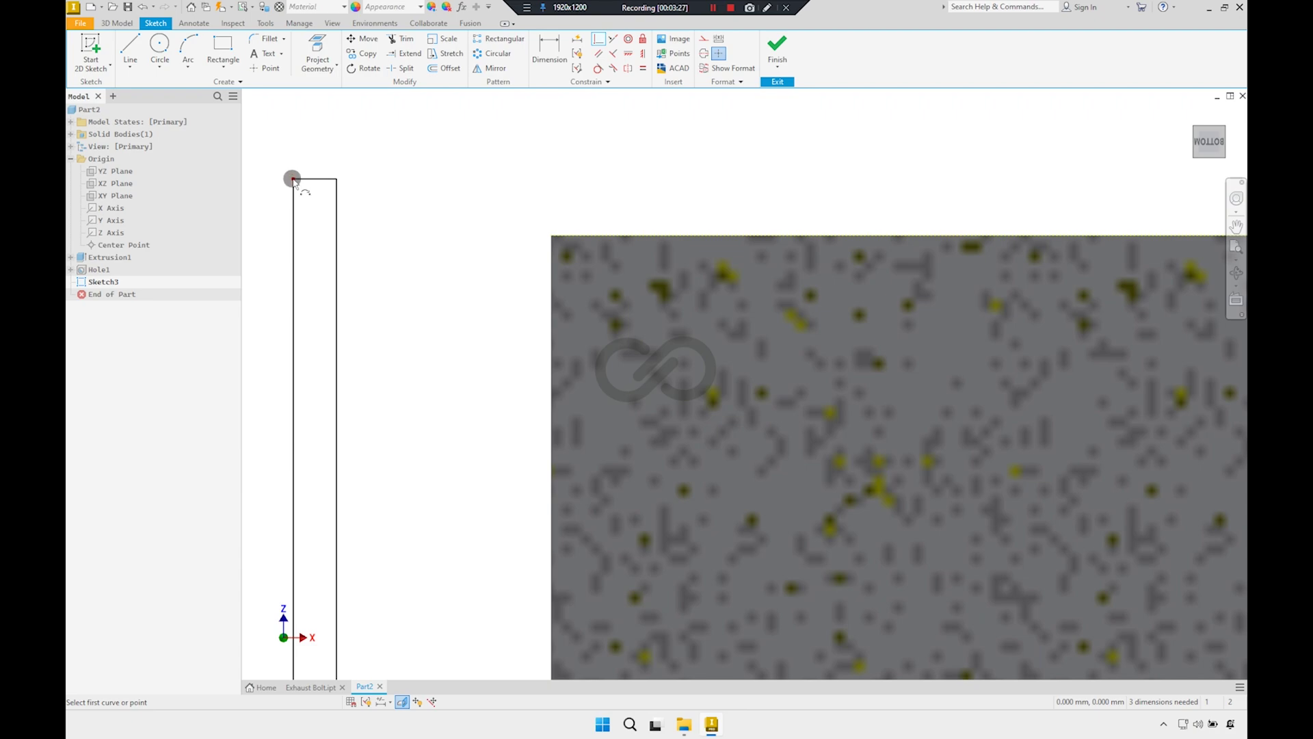
Make the rectangle's corner coincident with the projected edge
left_click(552, 239)
right_click(479, 187)
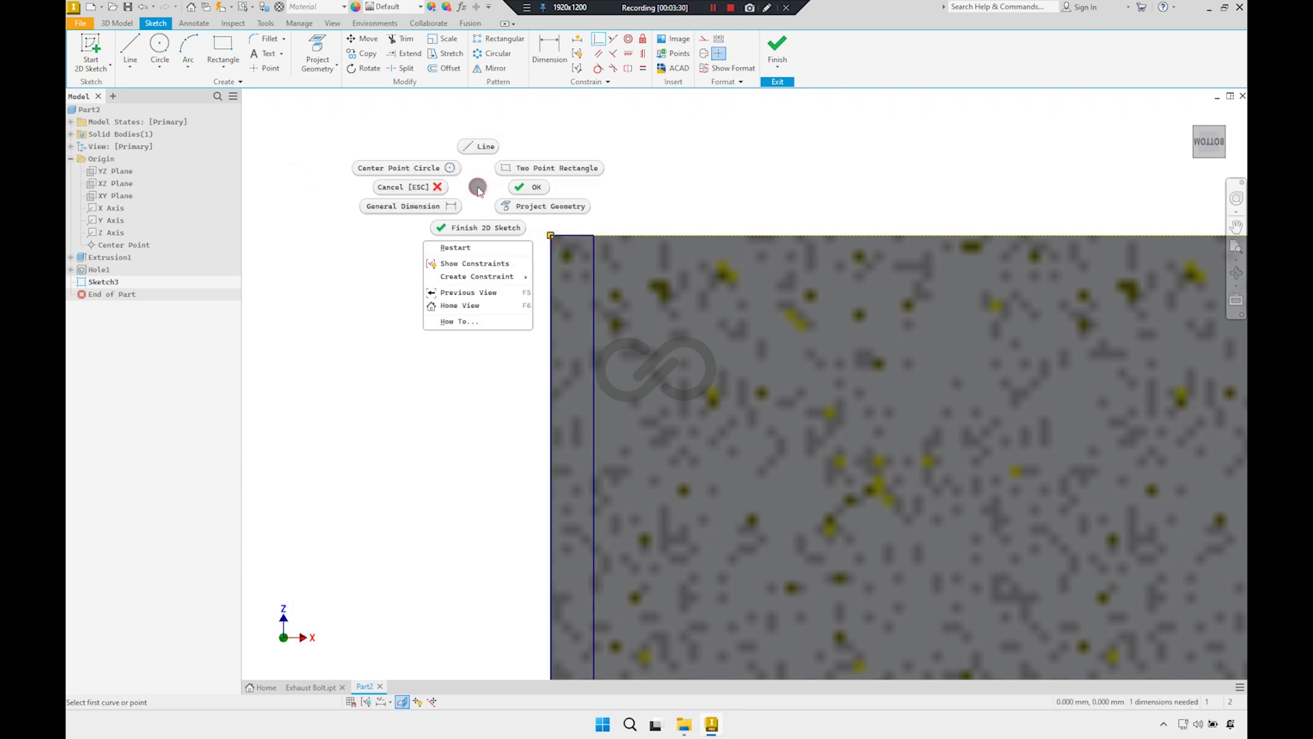
left_click(503, 176)
scroll(504, 177, "up", 3)
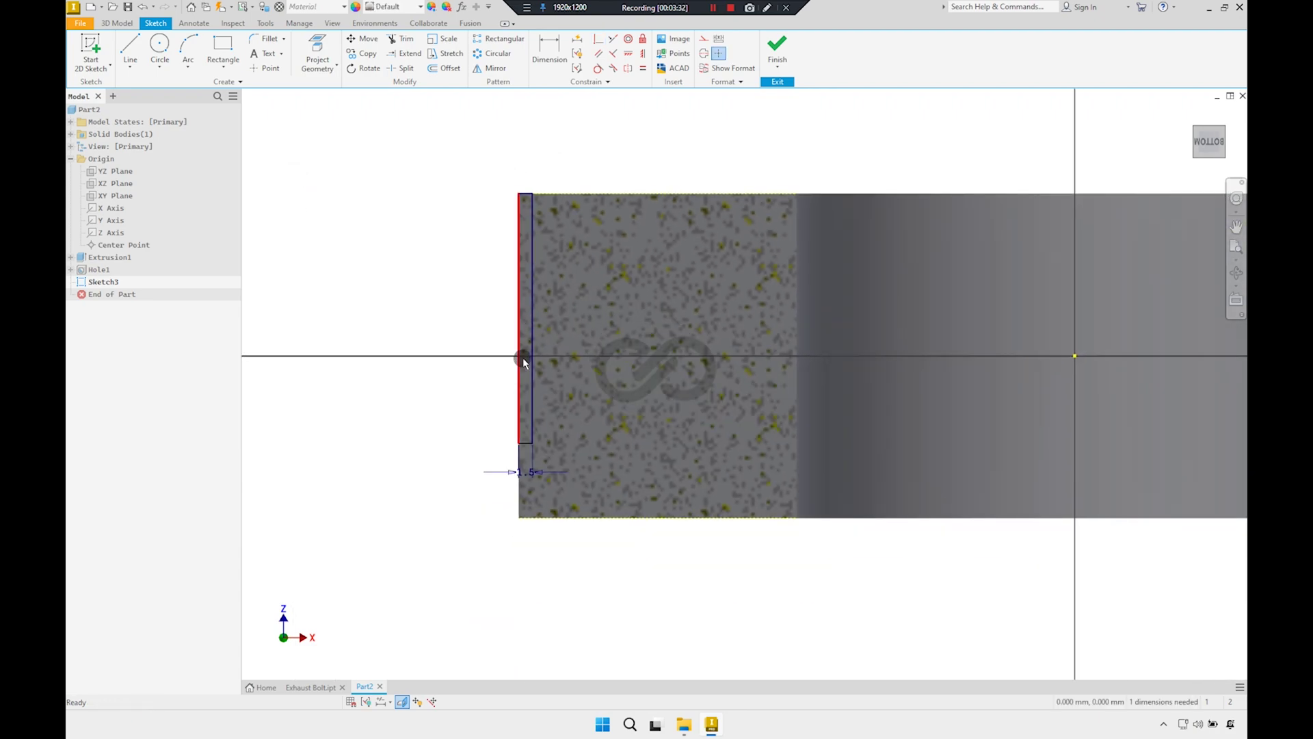
scroll(515, 353, "down", 2)
middle_click_drag(515, 352, 511, 327)
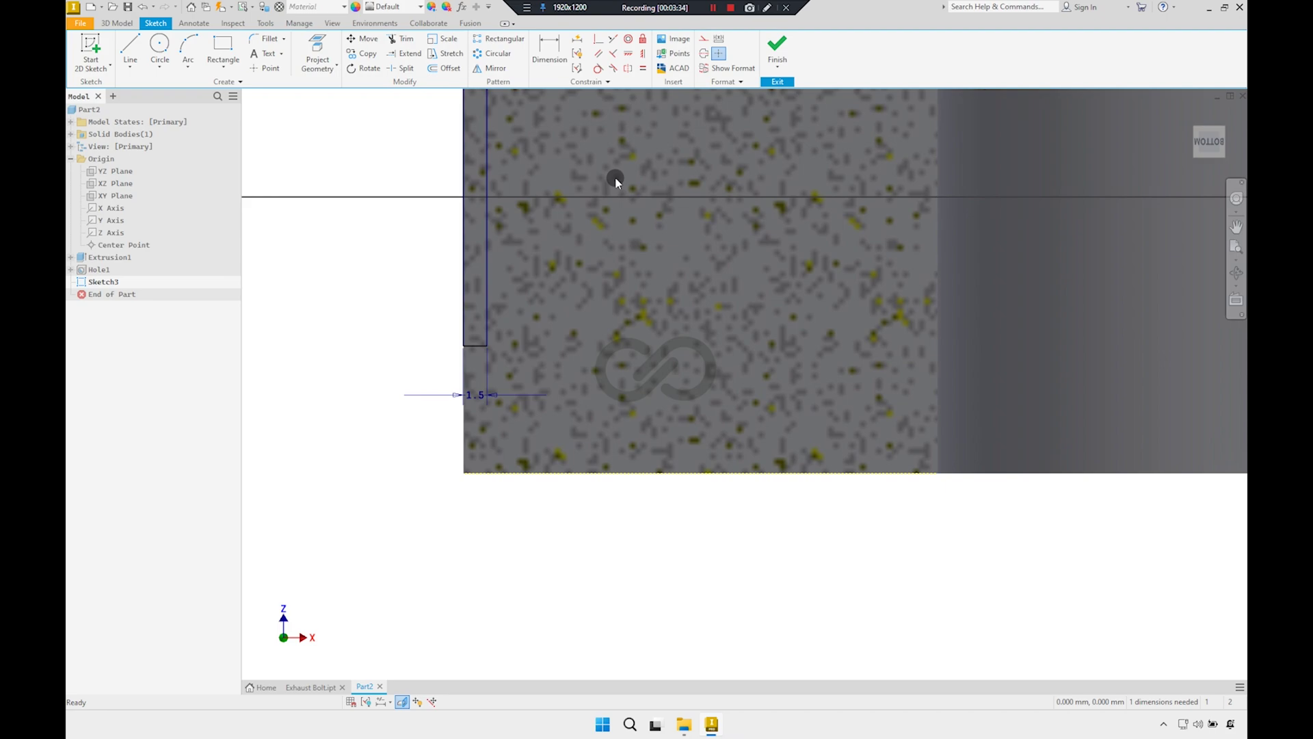
Constrain the rectangle symmetric between the two projected edges
left_click(616, 40)
scroll(509, 338, "down", 2)
scroll(510, 339, "down", 1)
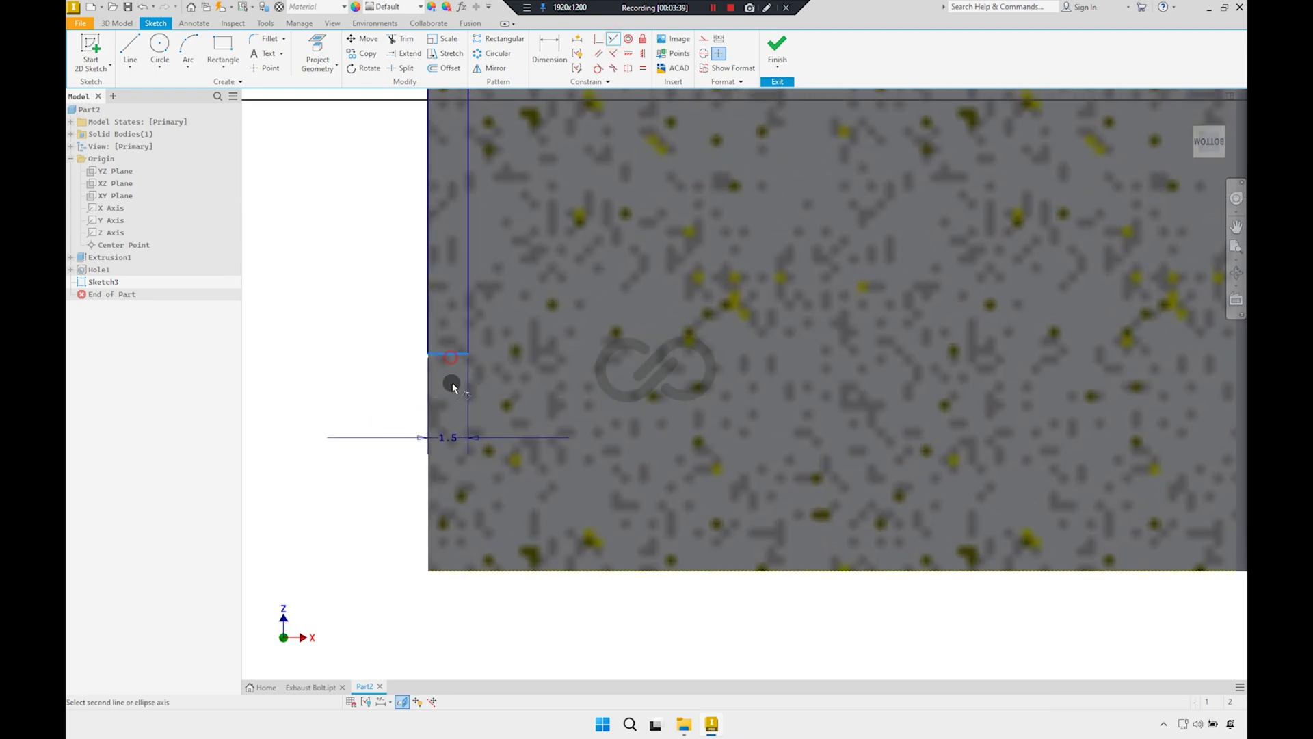
left_click(510, 567)
right_click(372, 368)
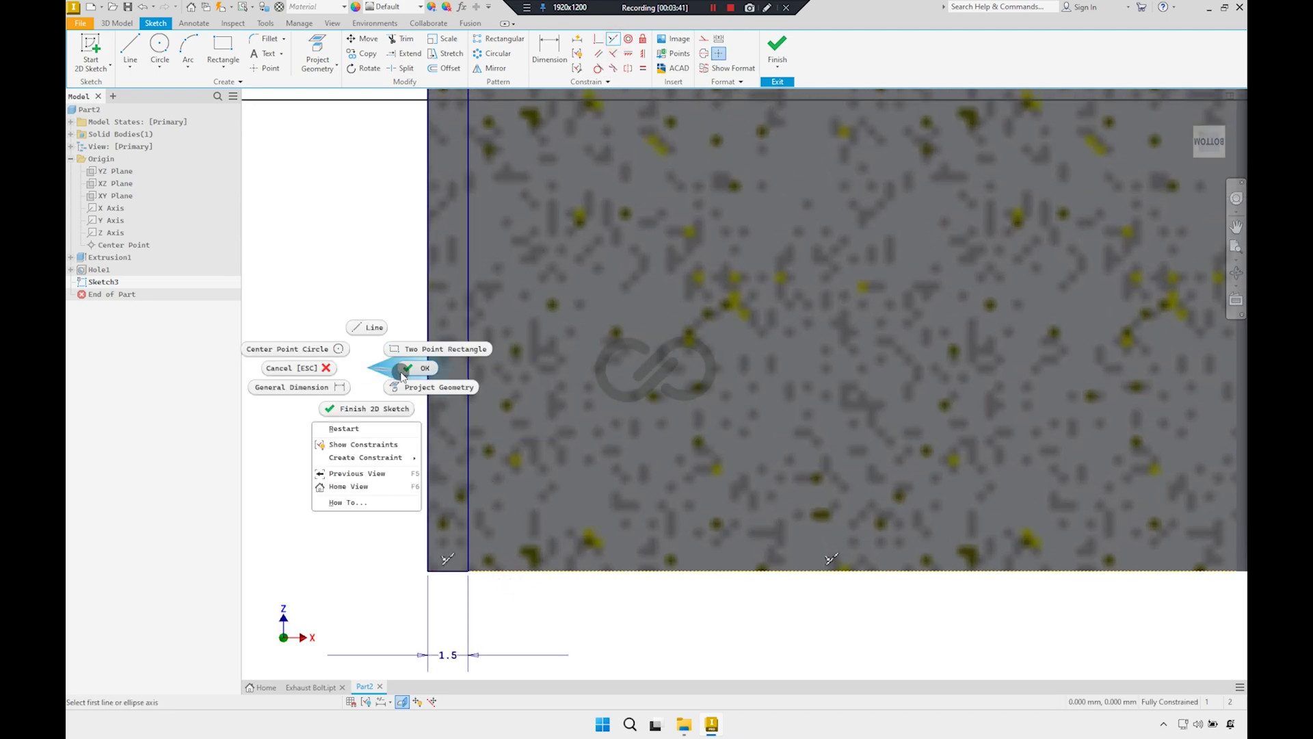
left_click(386, 435)
scroll(393, 465, "up", 2)
Move the 1.5 dimension label to the left and finish Sketch3
left_click_drag(430, 600, 340, 560)
scroll(648, 454, "up", 2)
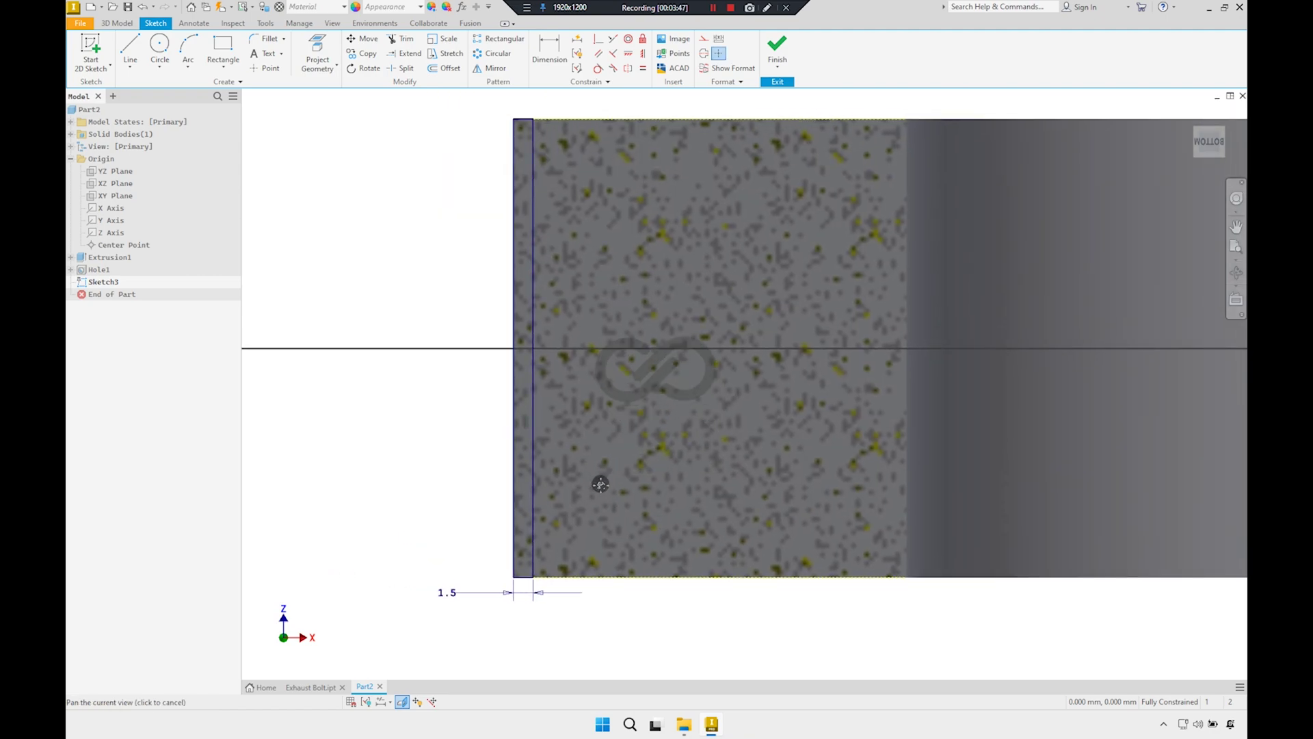
middle_click_drag(577, 400, 576, 450)
scroll(576, 443, "down", 2)
scroll(577, 442, "up", 2)
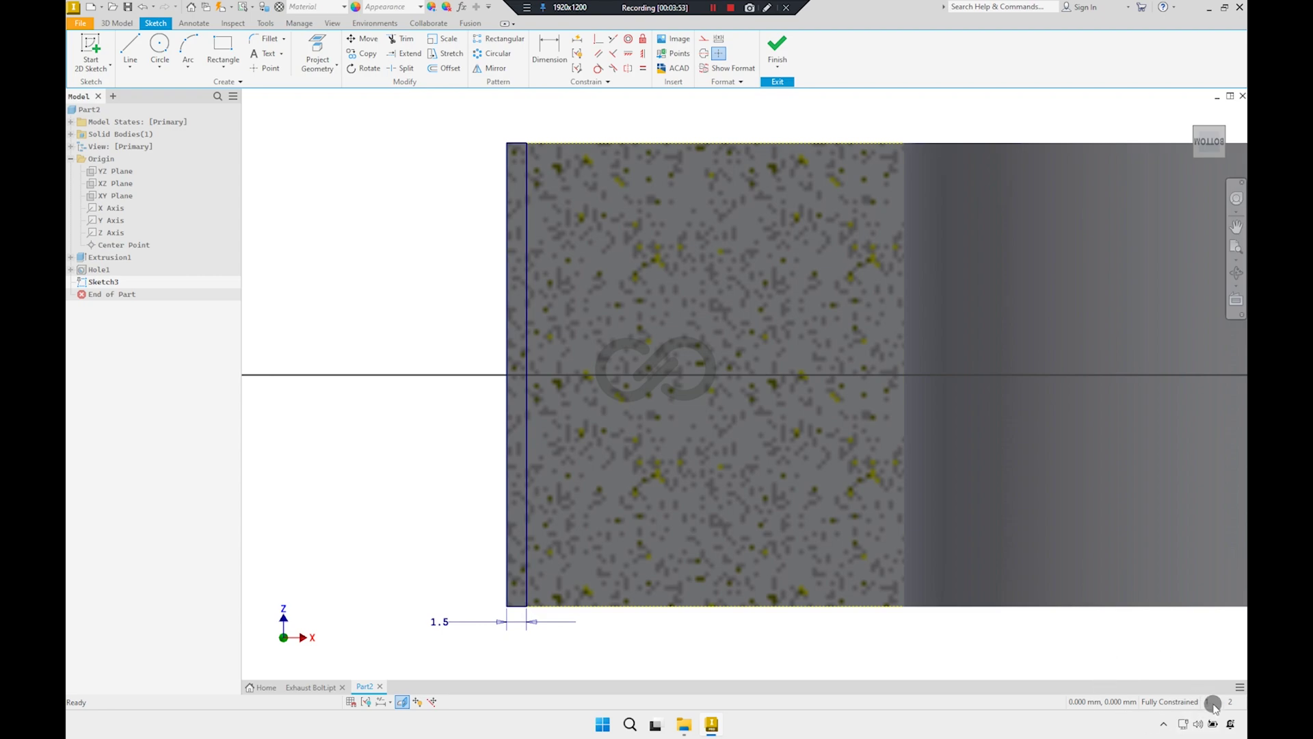
scroll(850, 445, "up", 2)
scroll(797, 440, "down", 1)
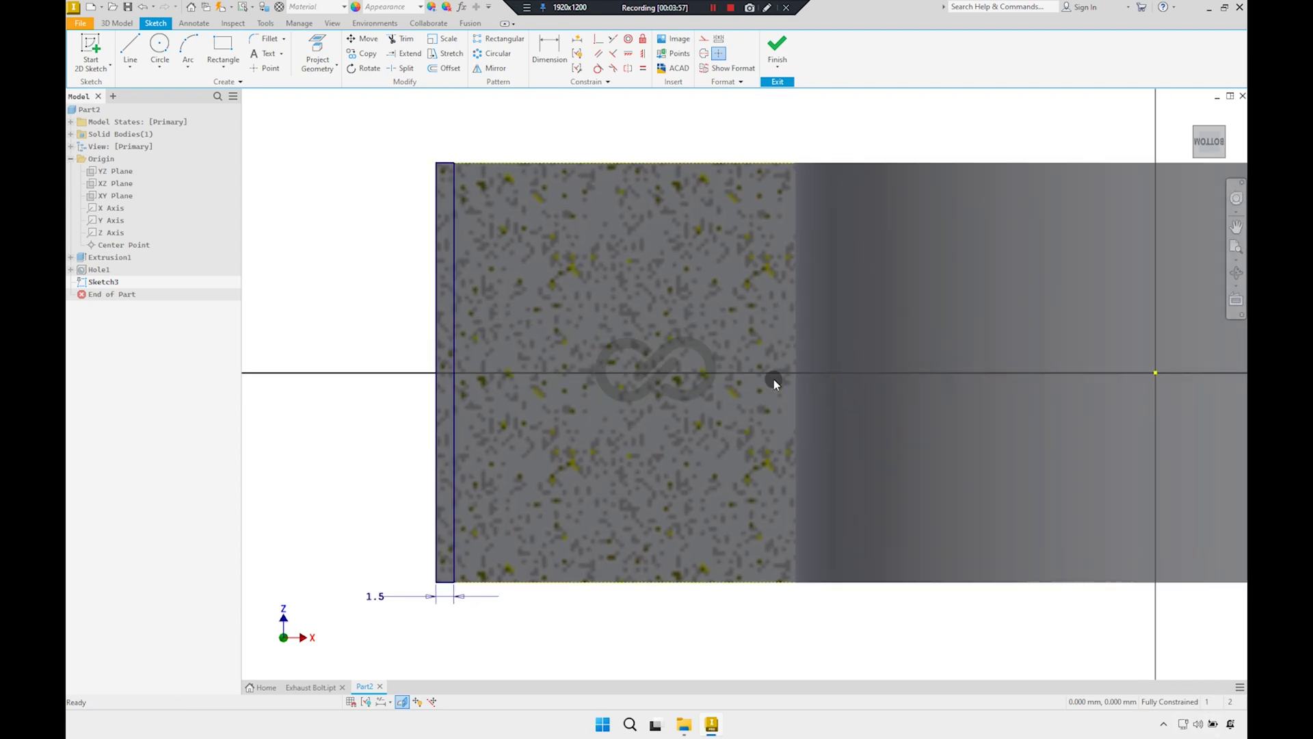
left_click(778, 47)
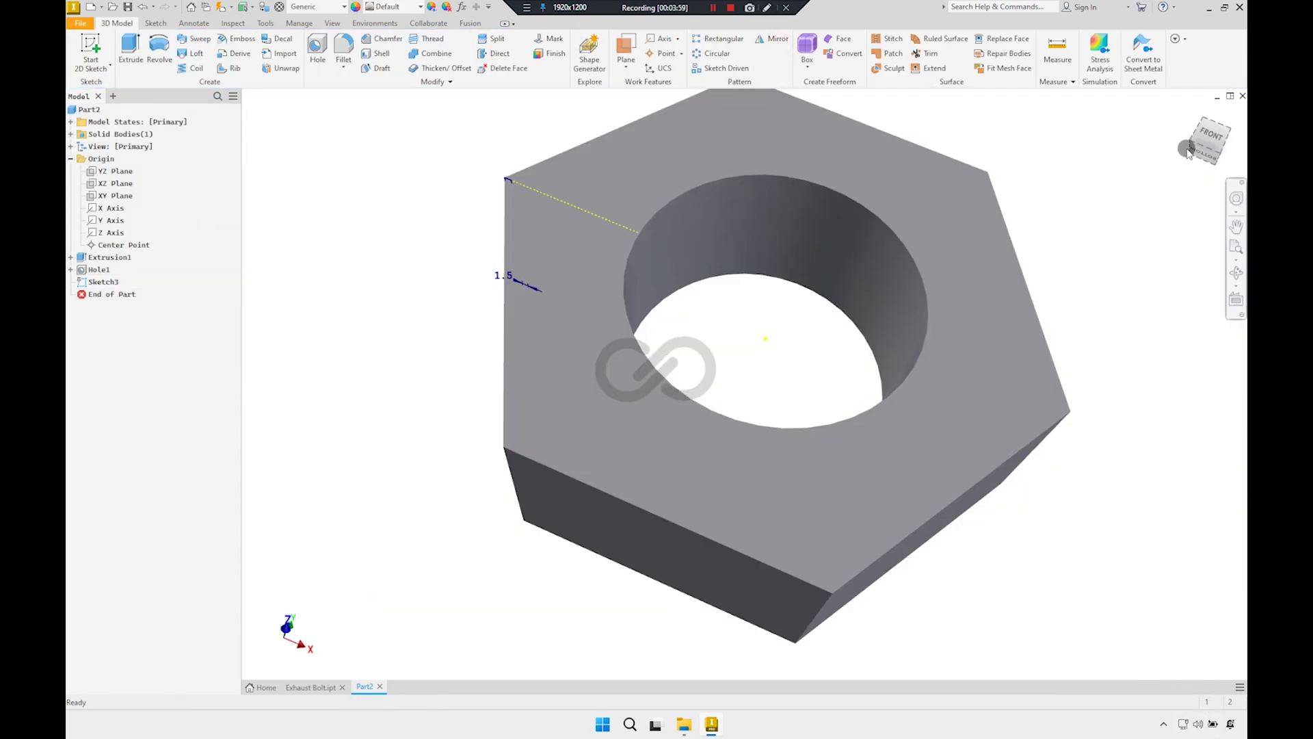
Revolve-cut the Sketch3 rectangle 360° around the Z axis to chamfer the nut's rim
left_click(1190, 147)
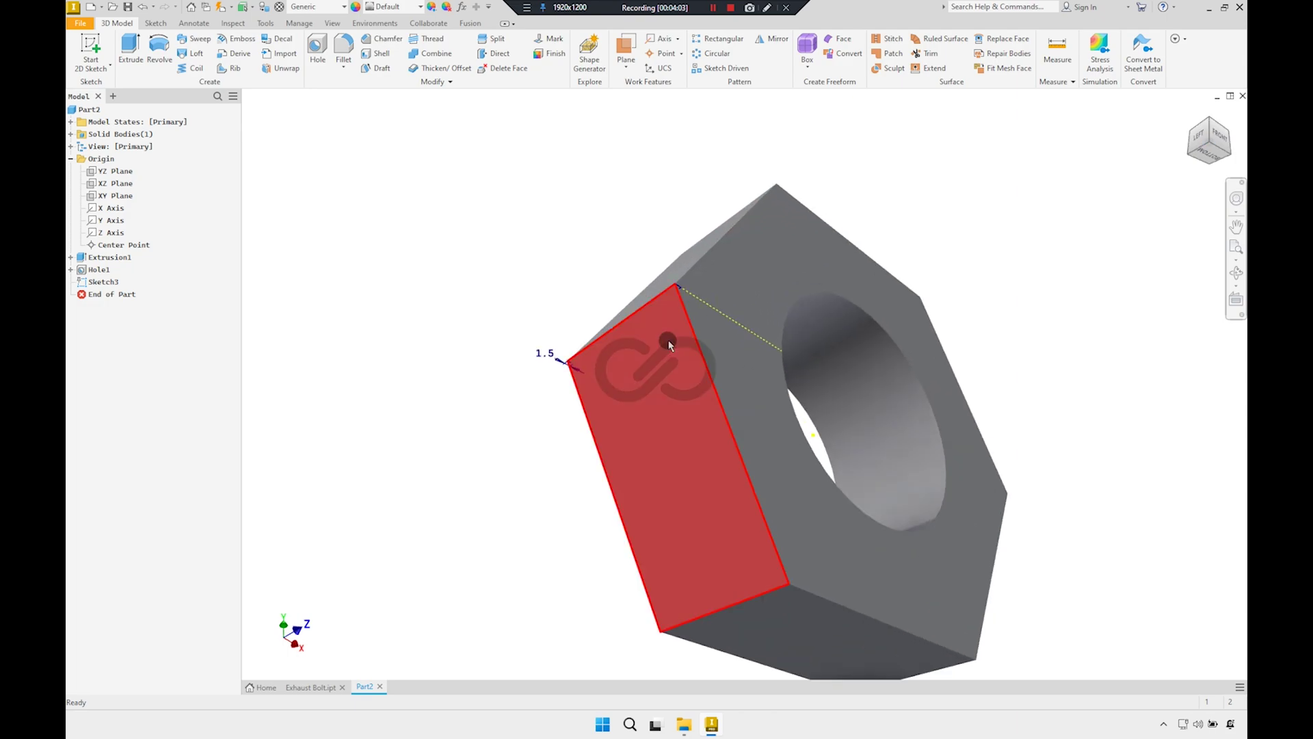
scroll(669, 346, "down", 2)
scroll(650, 287, "down", 2)
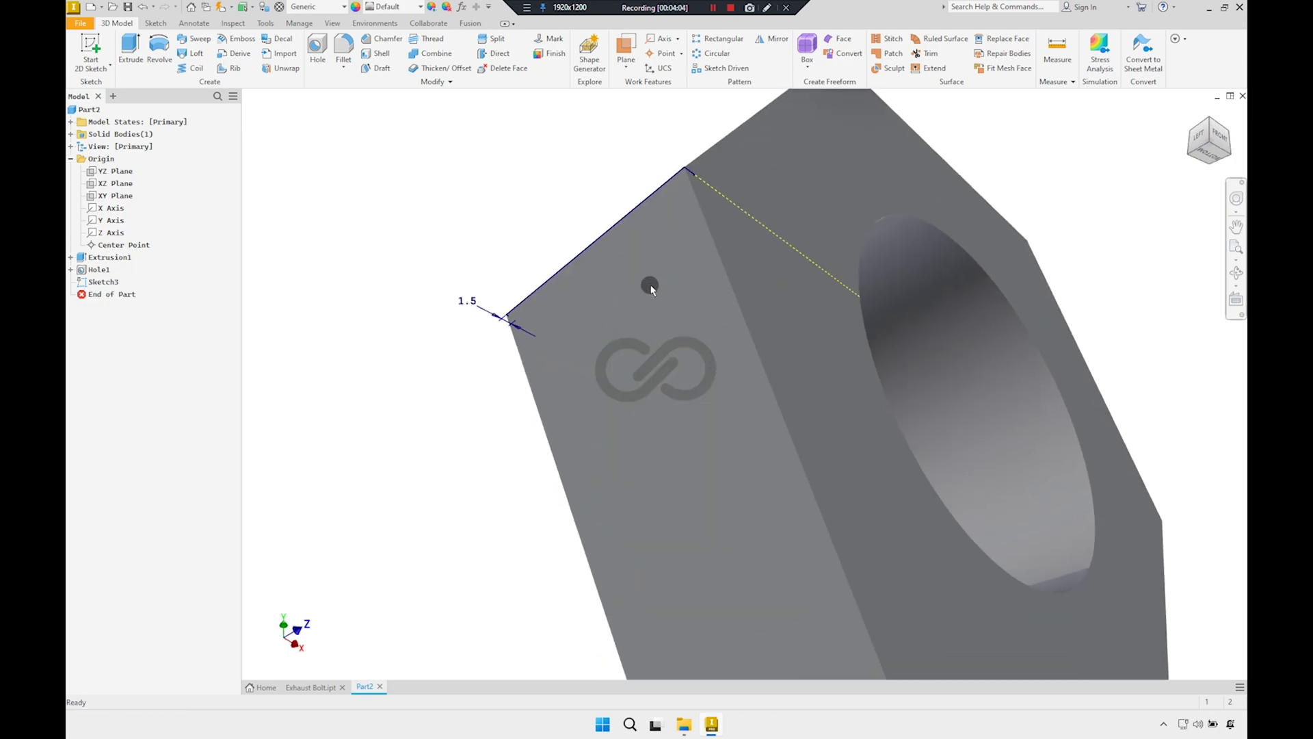
left_click(158, 47)
scroll(448, 223, "down", 2)
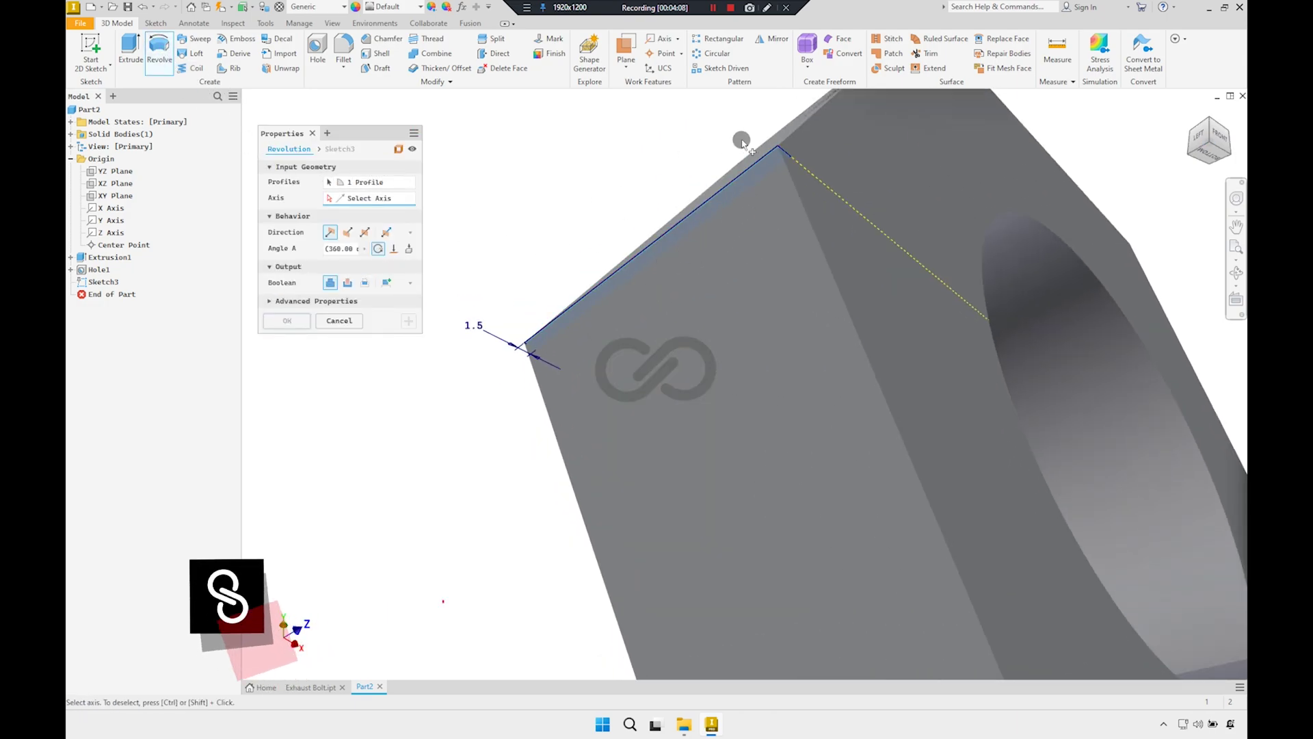
left_click(109, 232)
left_click(349, 283)
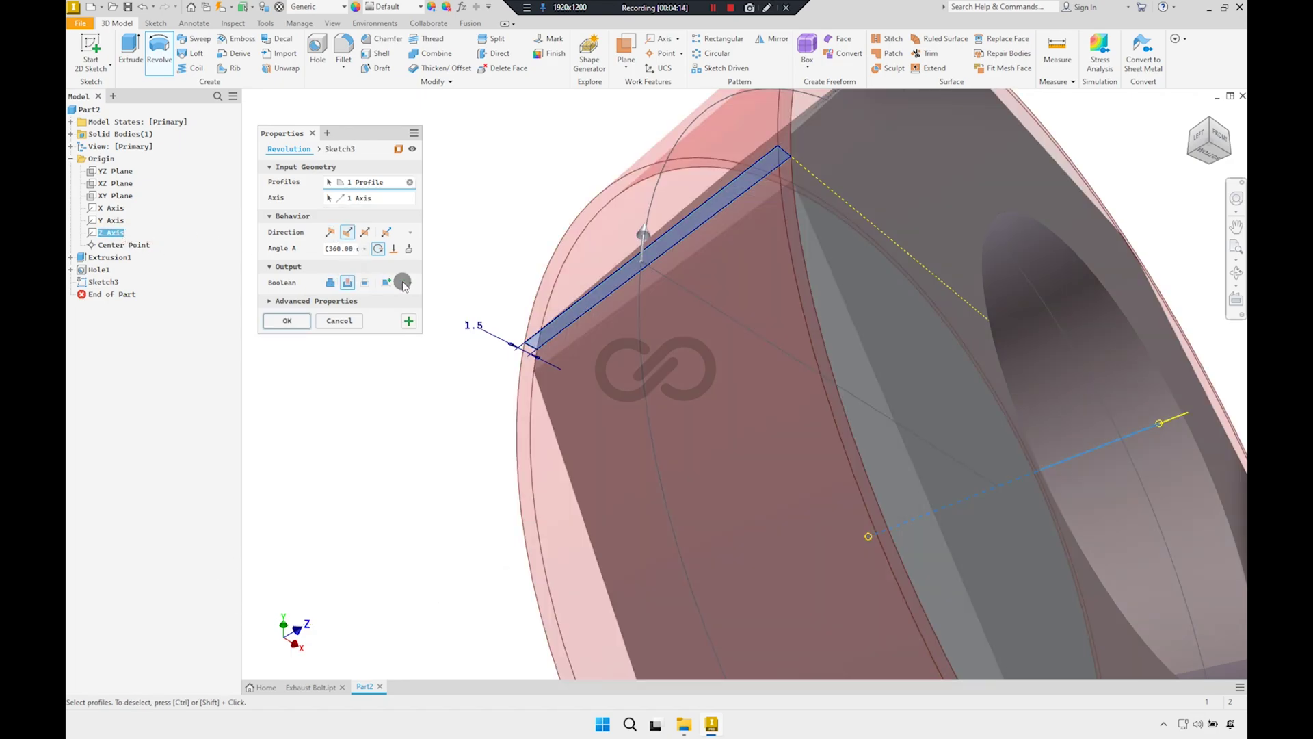
scroll(677, 260, "down", 2)
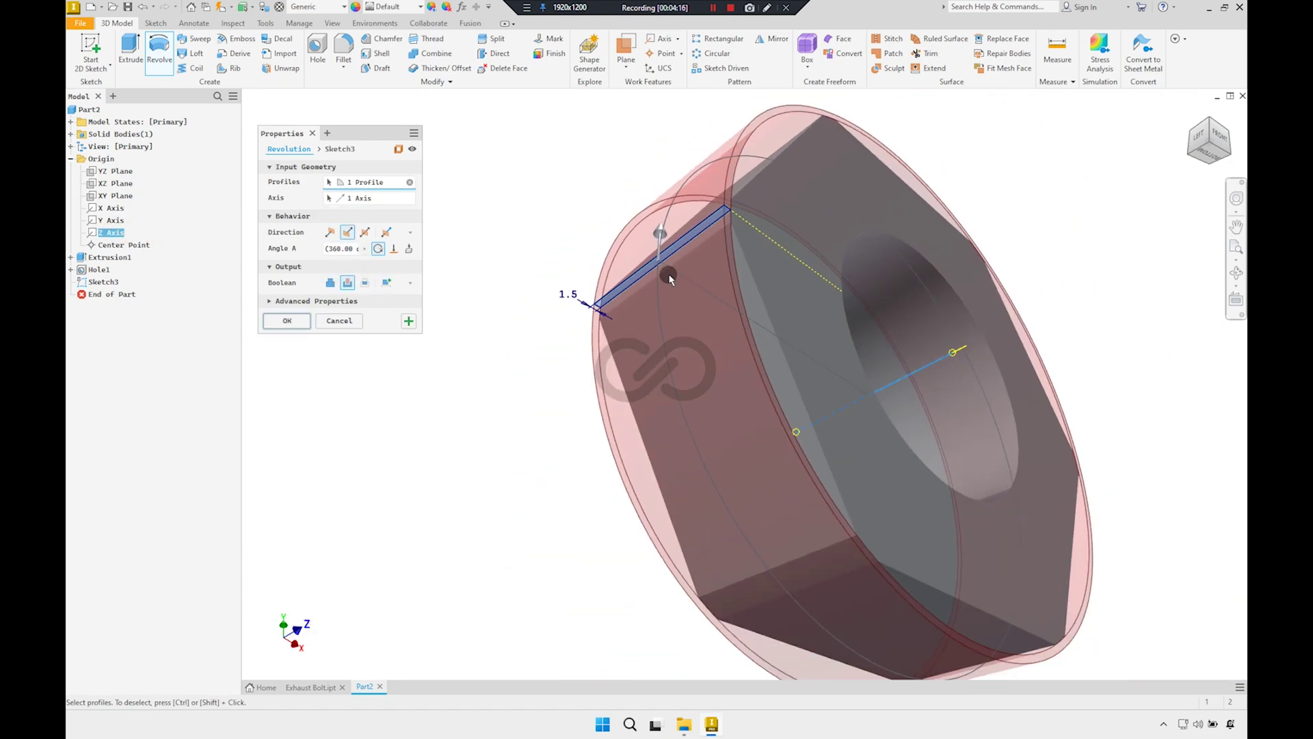
left_click(290, 321)
left_click(1191, 112)
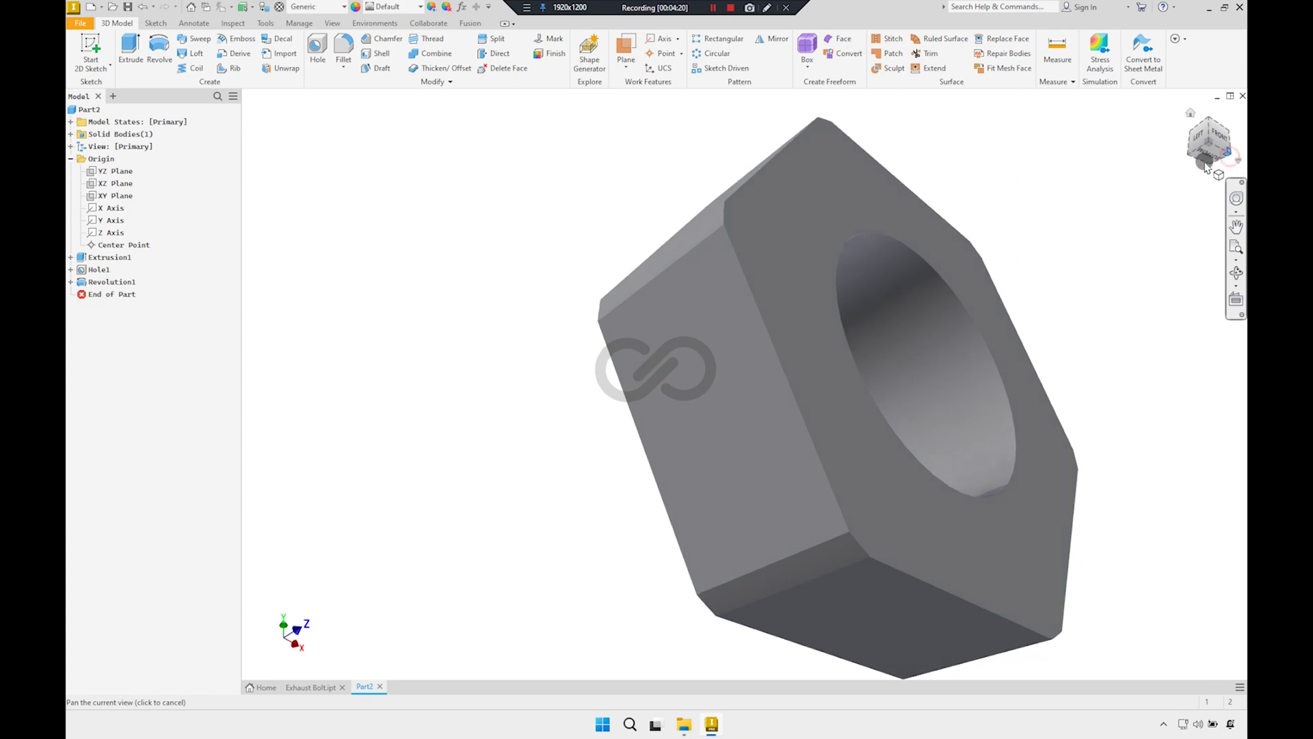
mouse_move(1135, 183)
middle_mouse_down("shift")
mouse_move(718, 376)
mouse_move(675, 375)
middle_mouse_up("shift")
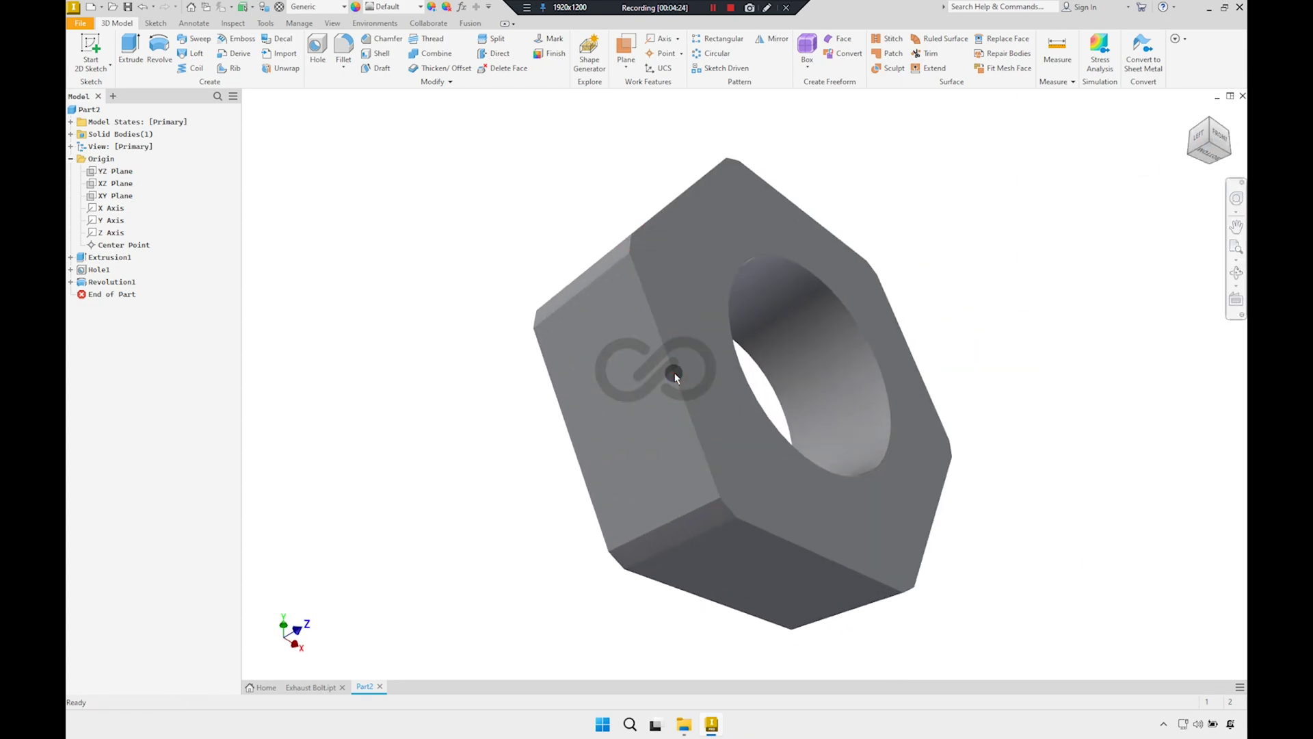
Open Sketch4 on the XZ plane, rotated horizontal, with Slice Graphics showing the cross-section
left_click(114, 197)
left_click(115, 172)
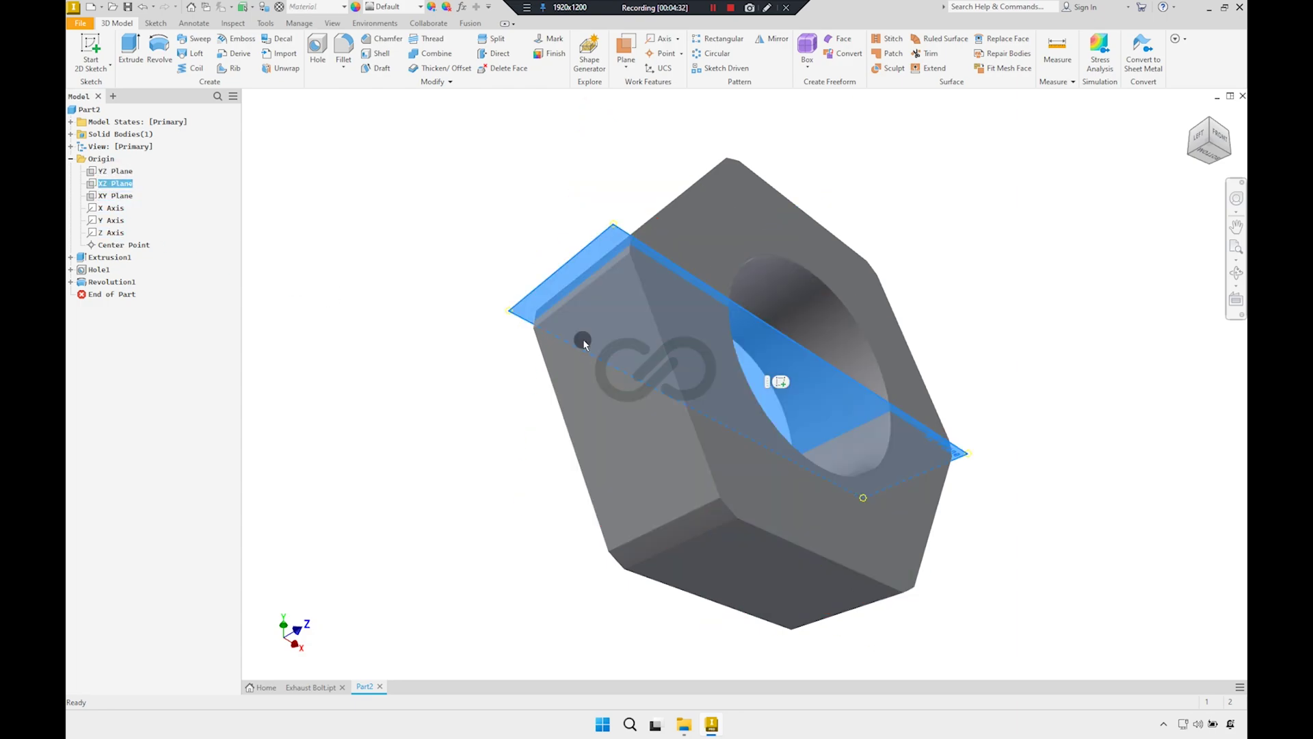
left_click(780, 382)
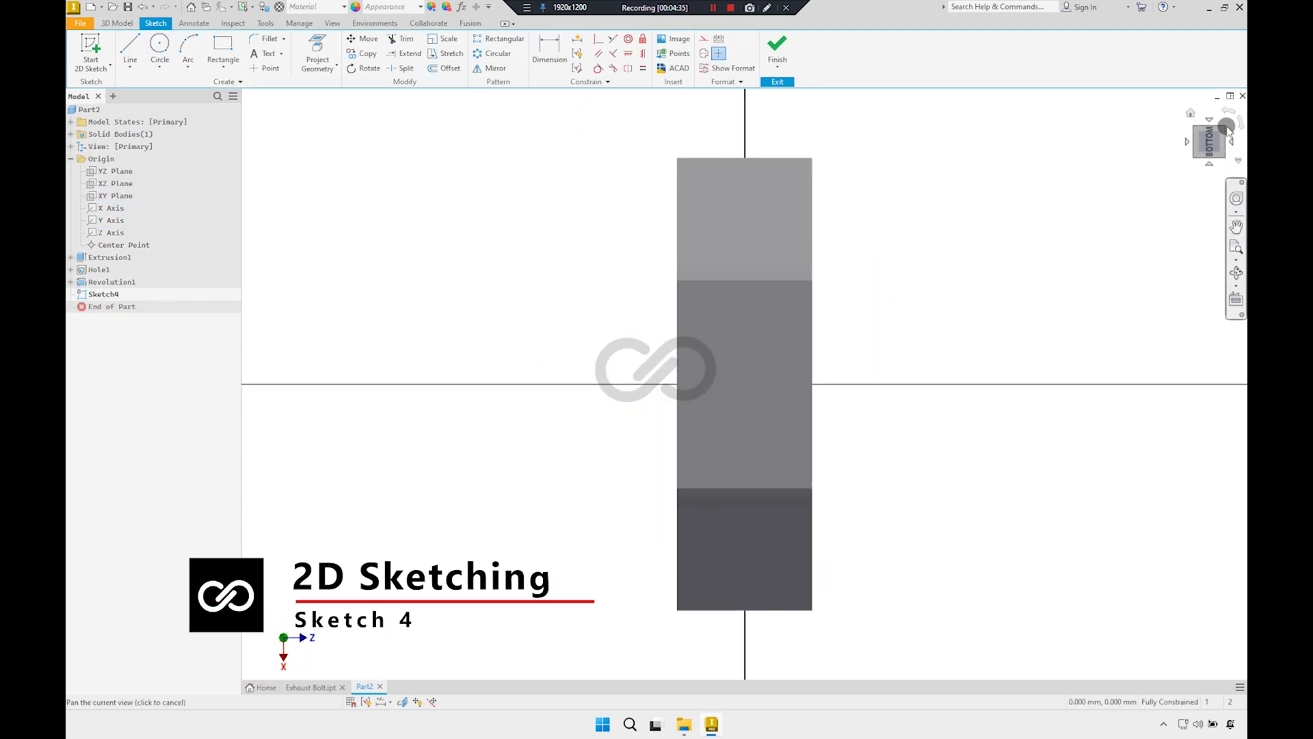
left_click(1229, 118)
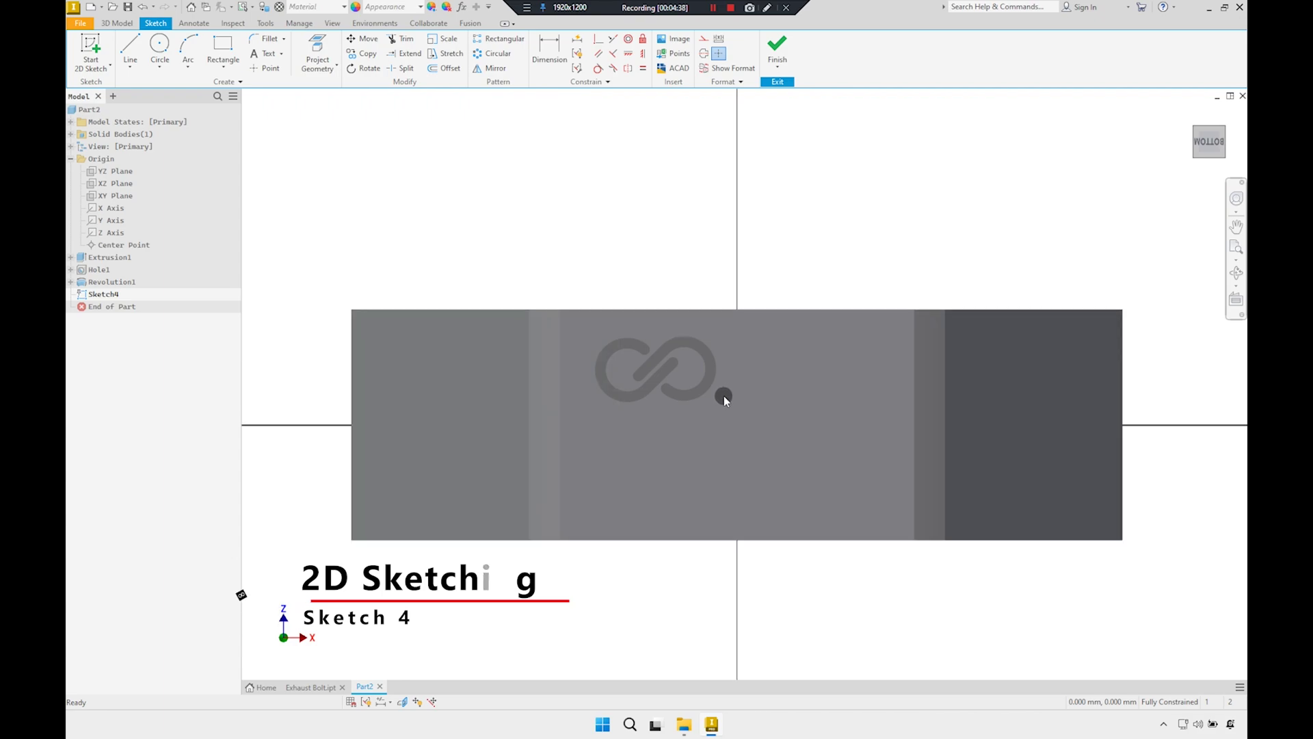
left_click(404, 702)
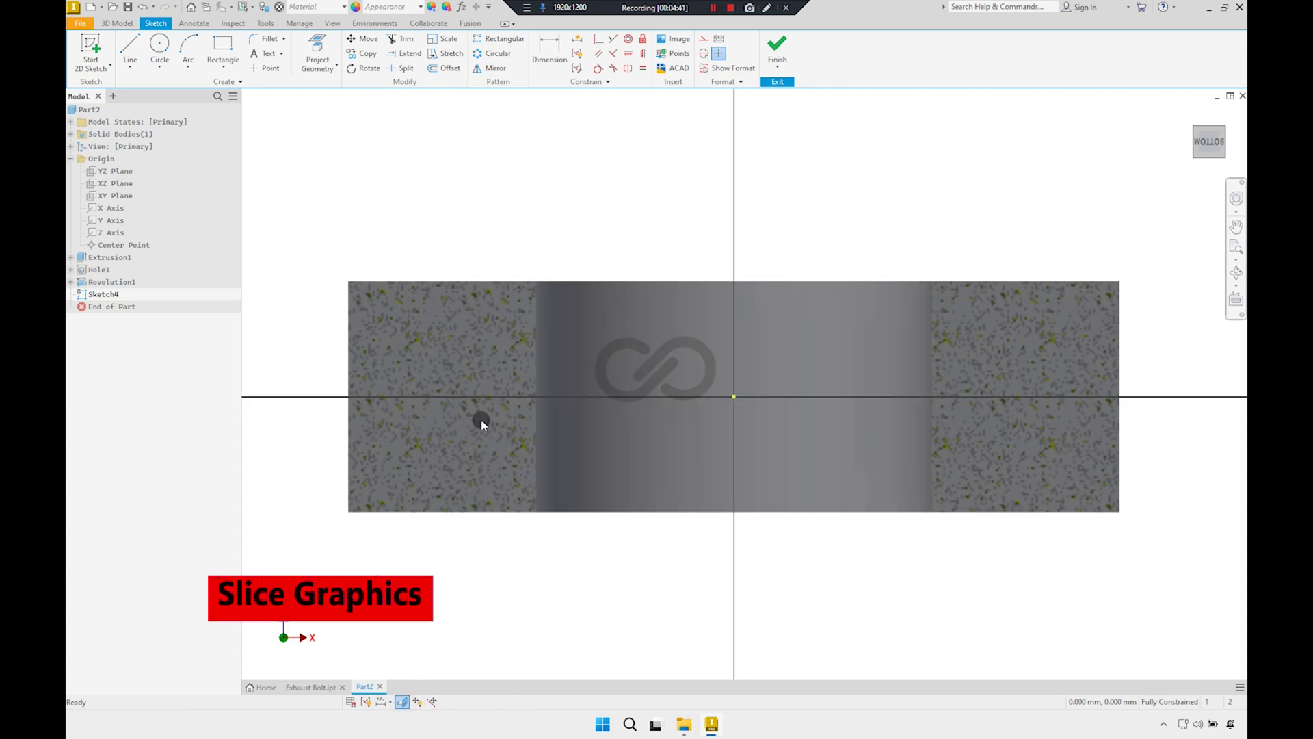
middle_click_drag(463, 404, 481, 374)
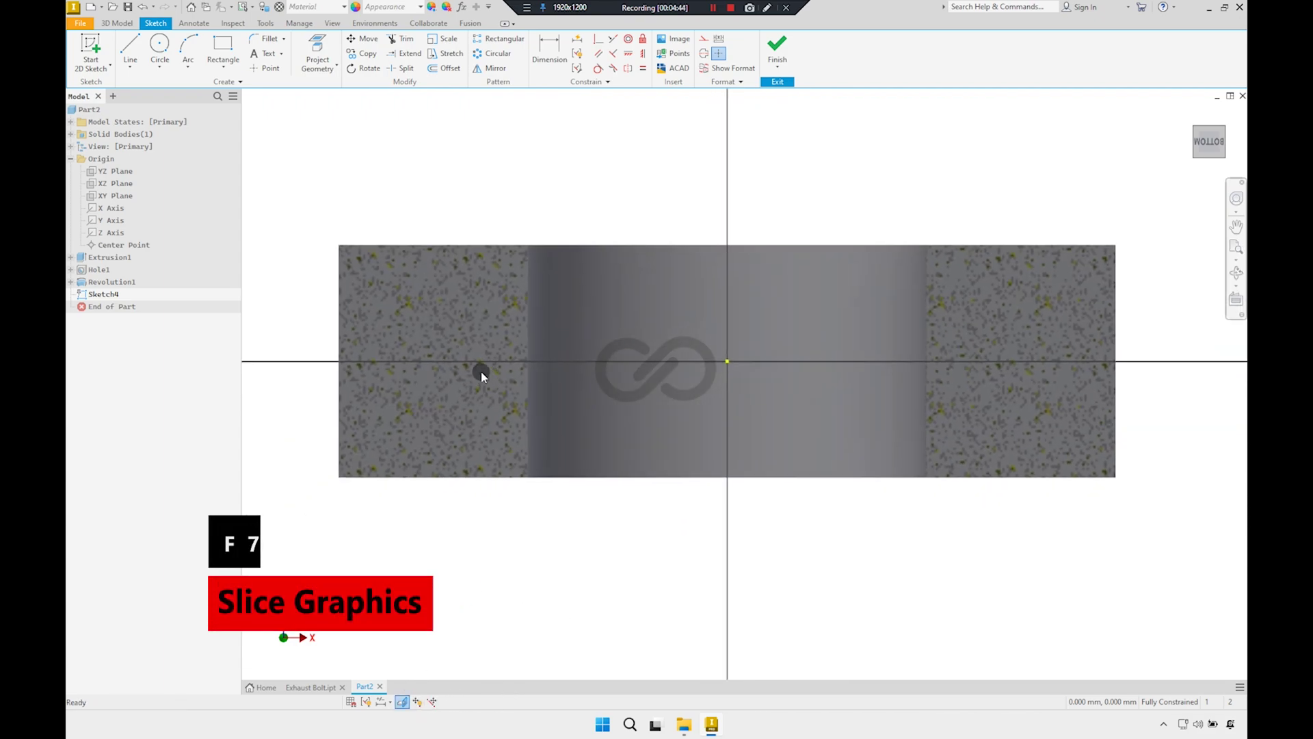
left_click(317, 51)
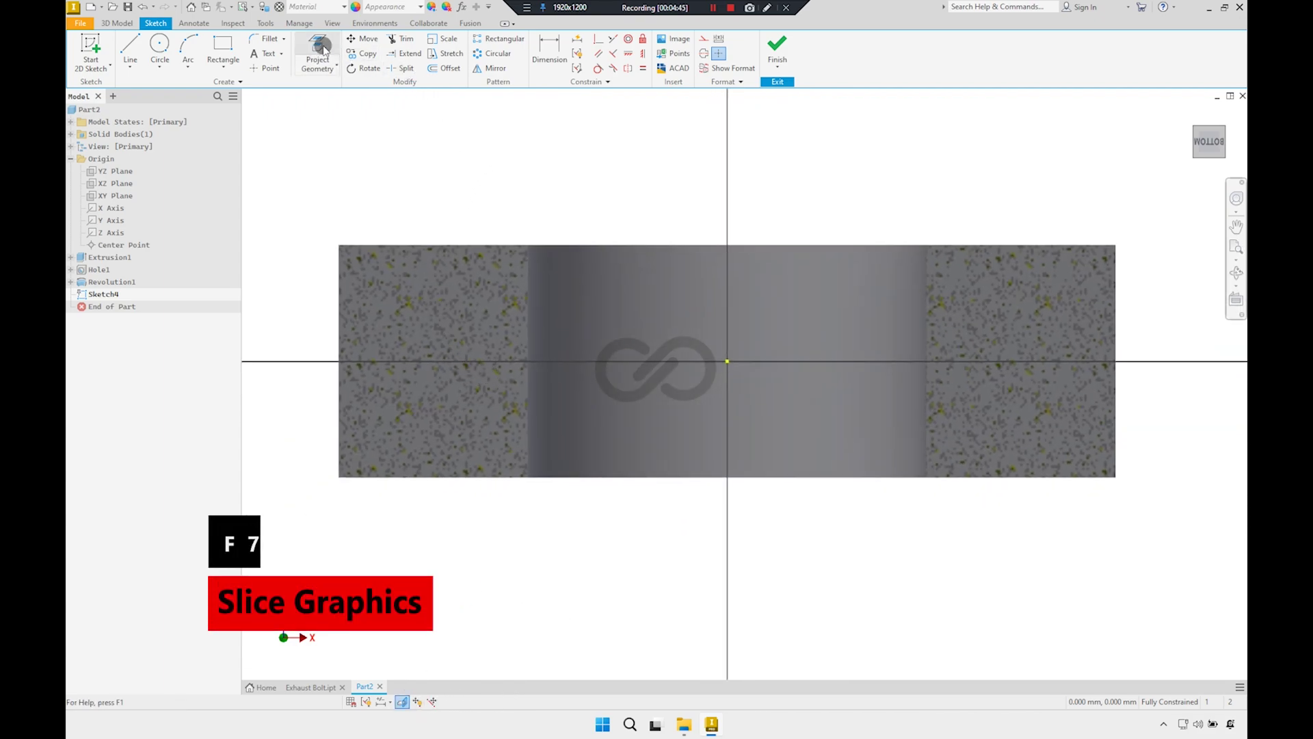
Project the part's top edge into Sketch4
left_click(403, 245)
right_click(438, 182)
left_click(461, 181)
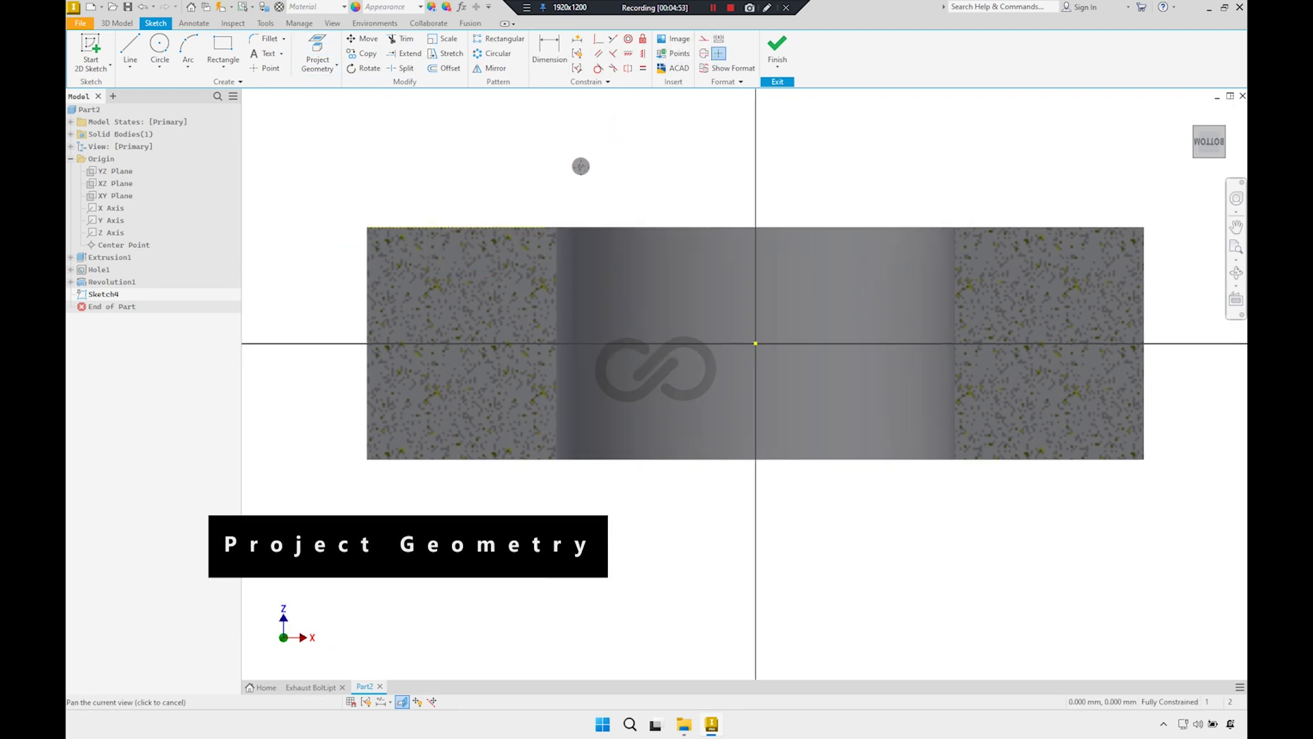
middle_click_drag(589, 158, 589, 153)
Draw a closed triangle with a horizontal top line above the part's top corner
left_click(130, 50)
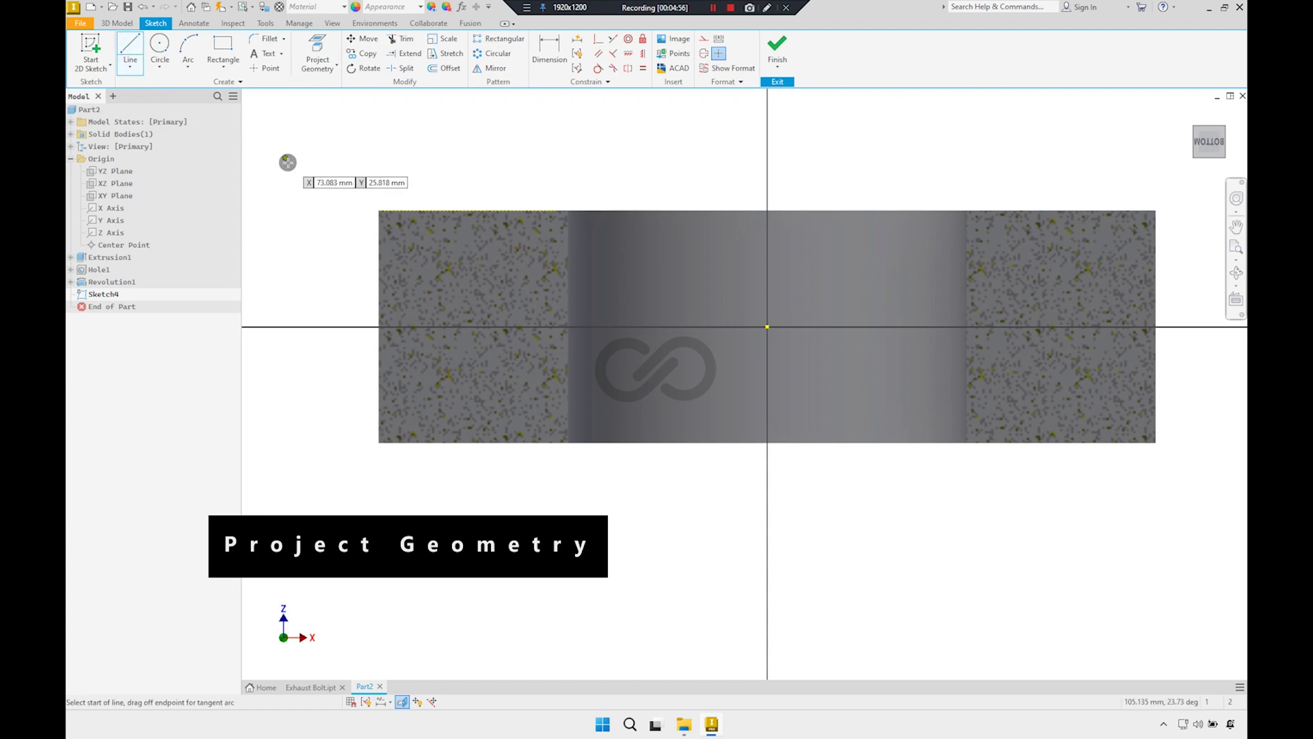
left_click(304, 171)
left_click(524, 171)
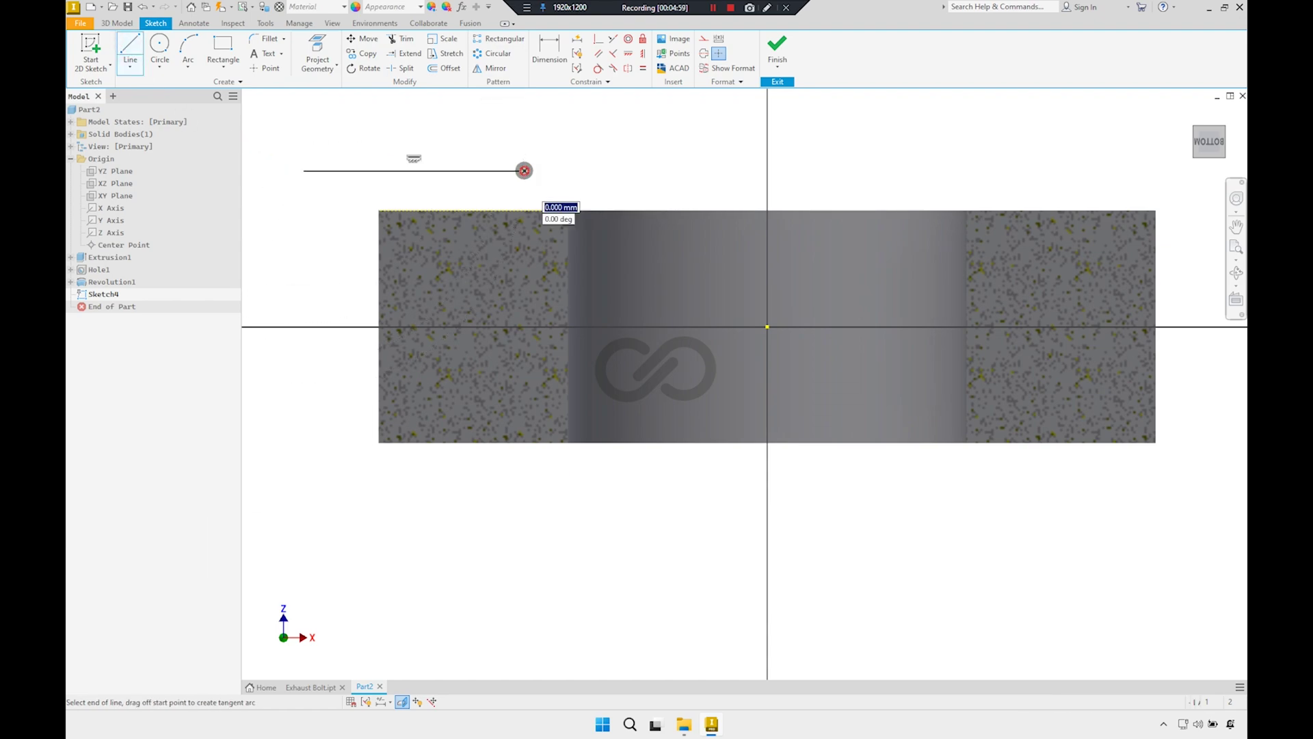
left_click(309, 299)
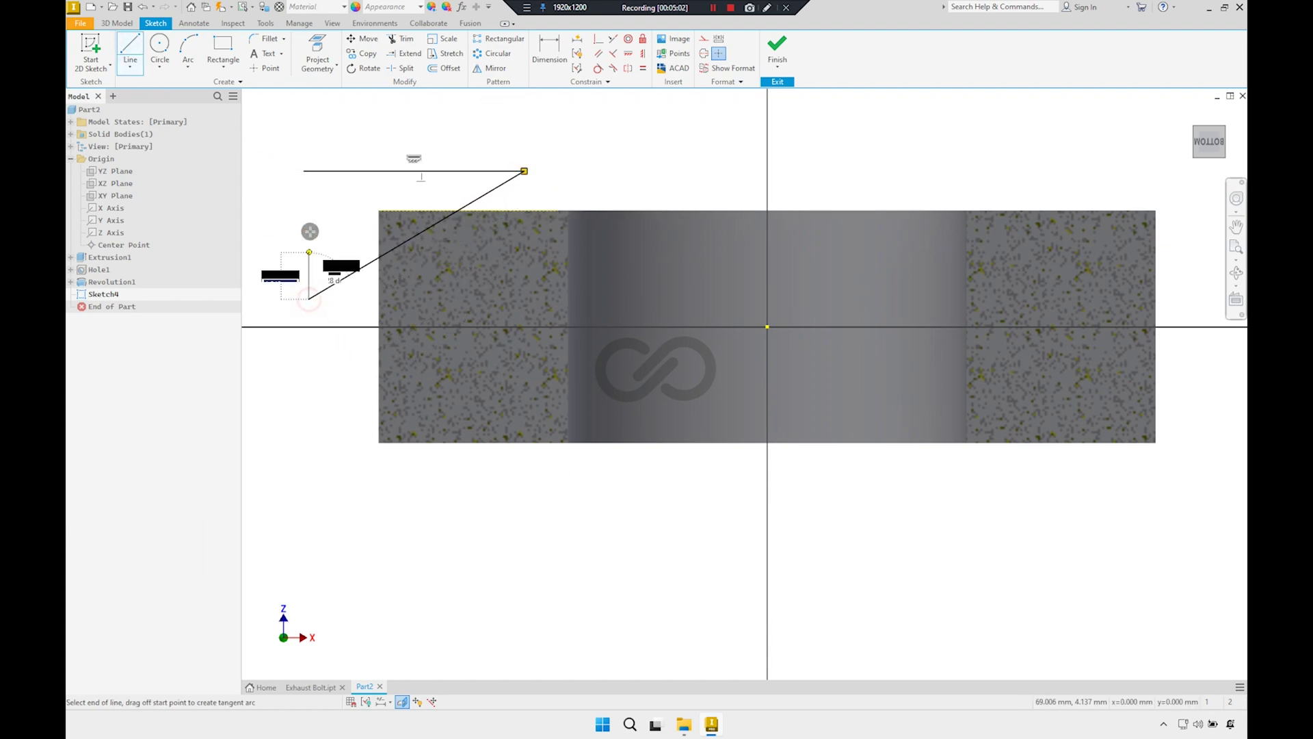
left_click(304, 171)
right_click(331, 199)
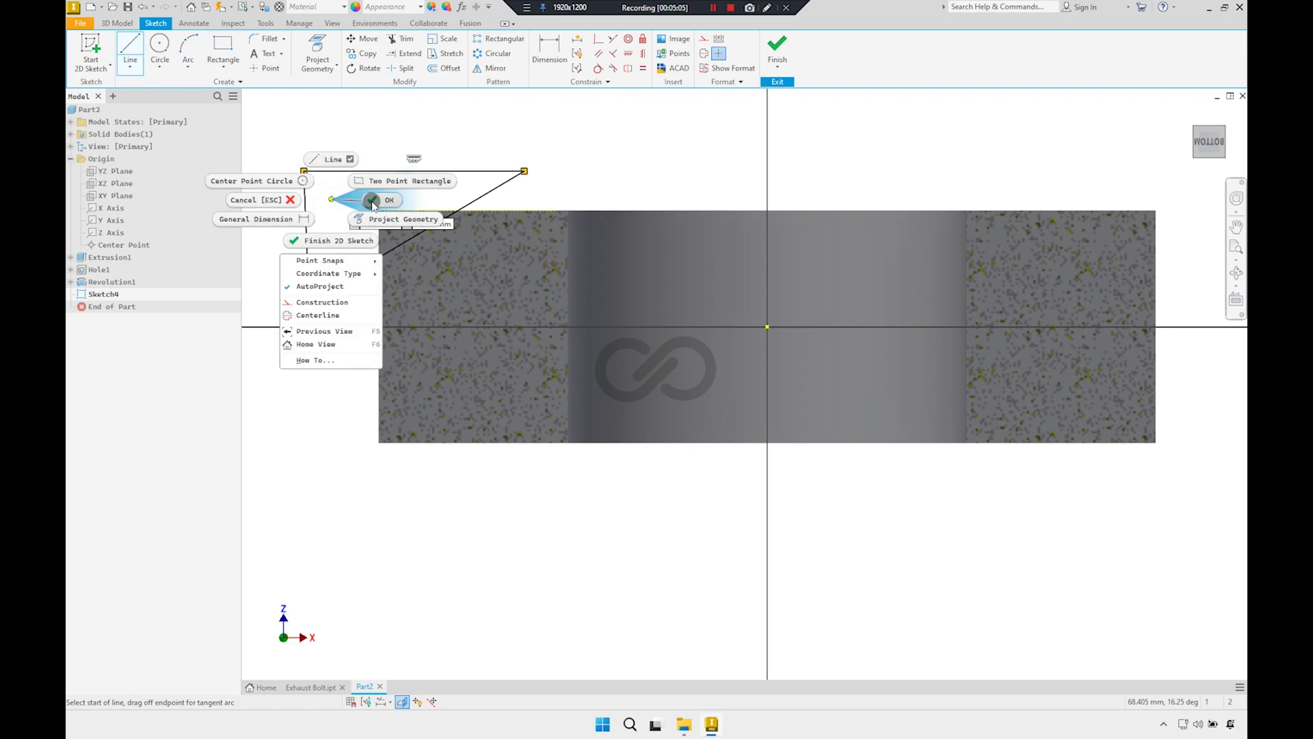
left_click(382, 197)
Make the triangle's left edge vertical
left_click(643, 53)
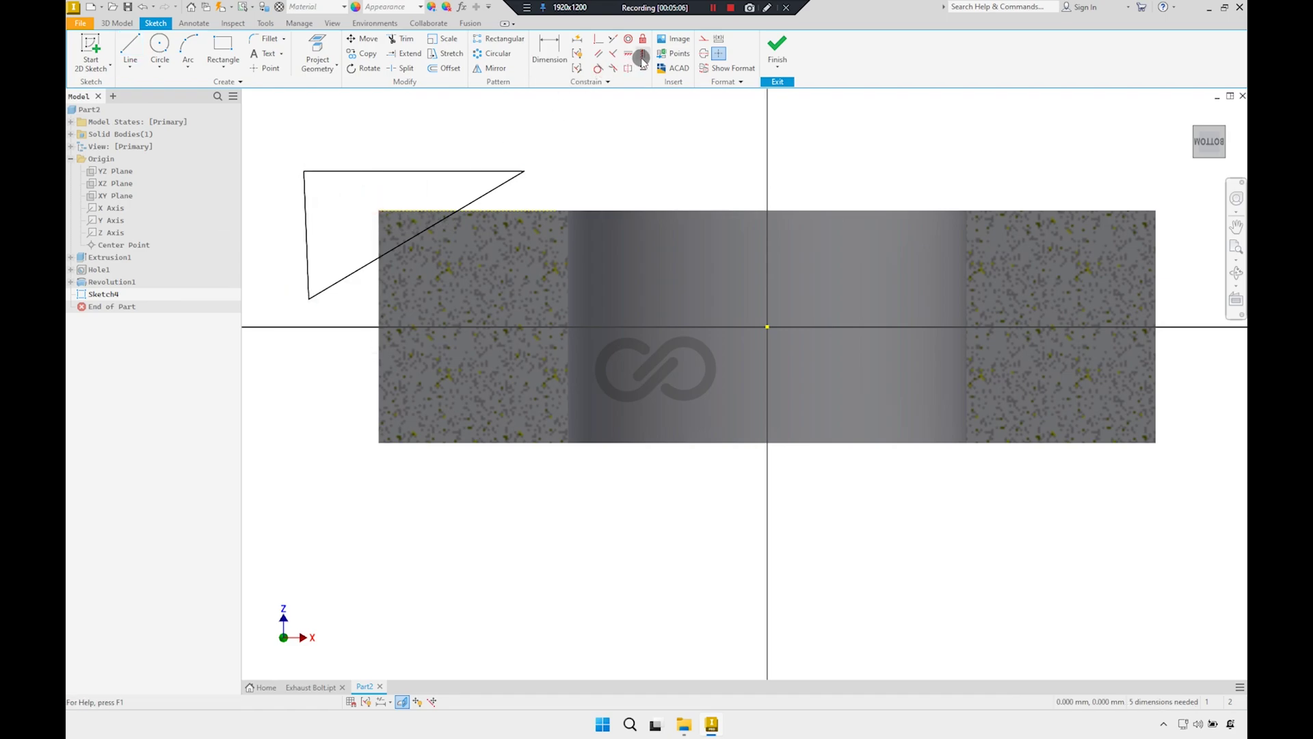
left_click(311, 257)
right_click(358, 220)
left_click(376, 191)
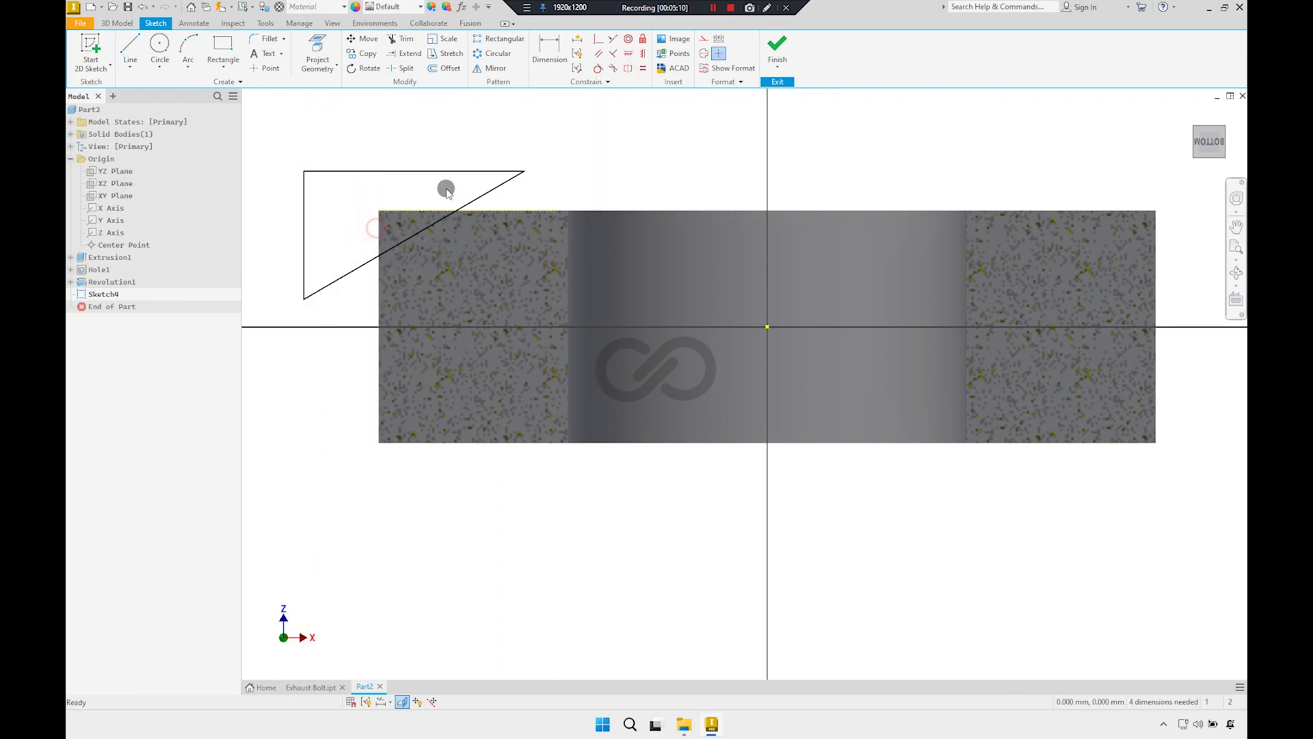
Dimension the triangle's angle to 35°
left_click(551, 68)
scroll(476, 164, "up", 2)
left_click(477, 182)
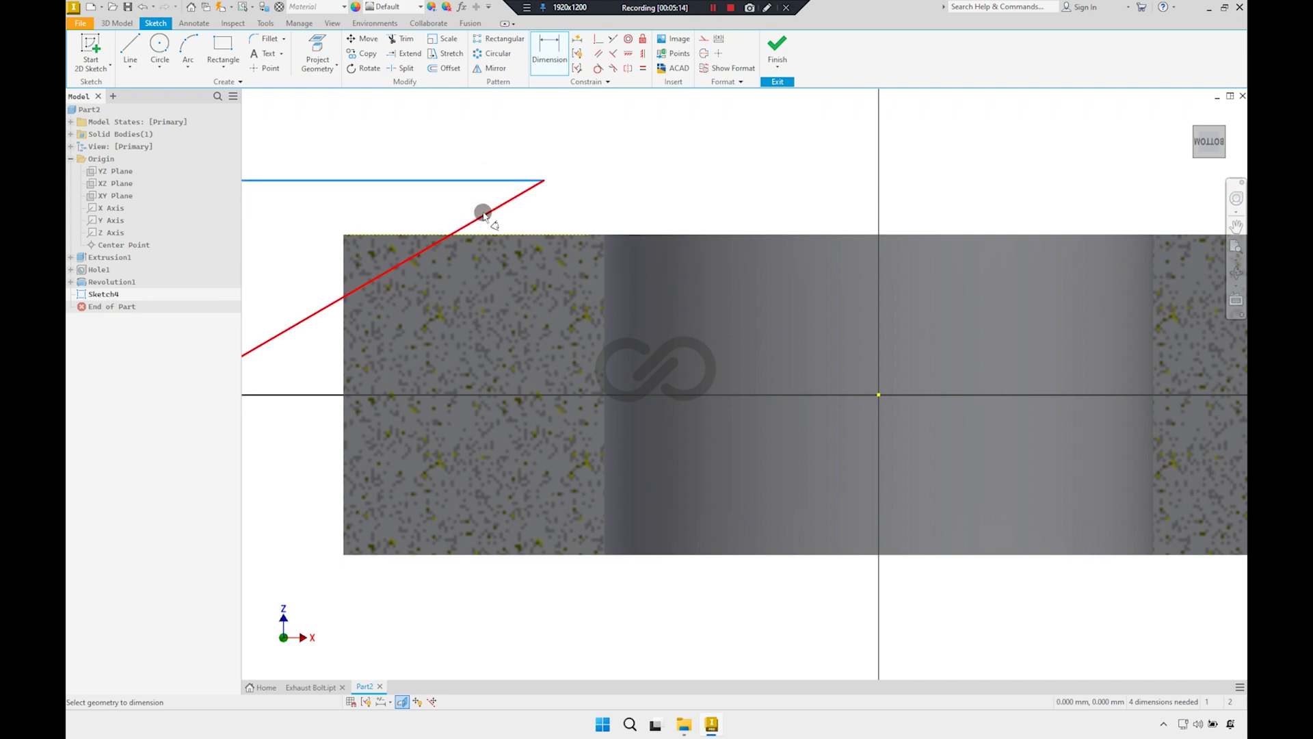
left_click(539, 164)
type("35")
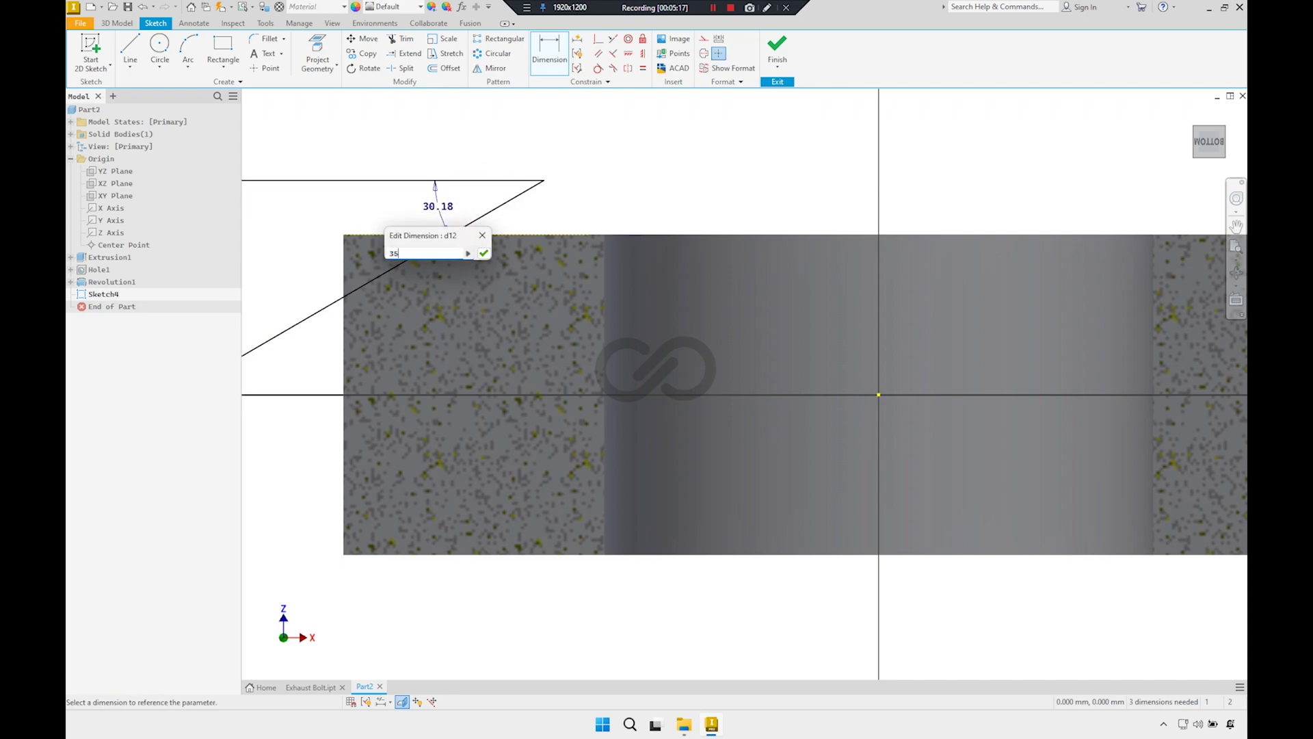
key("Return")
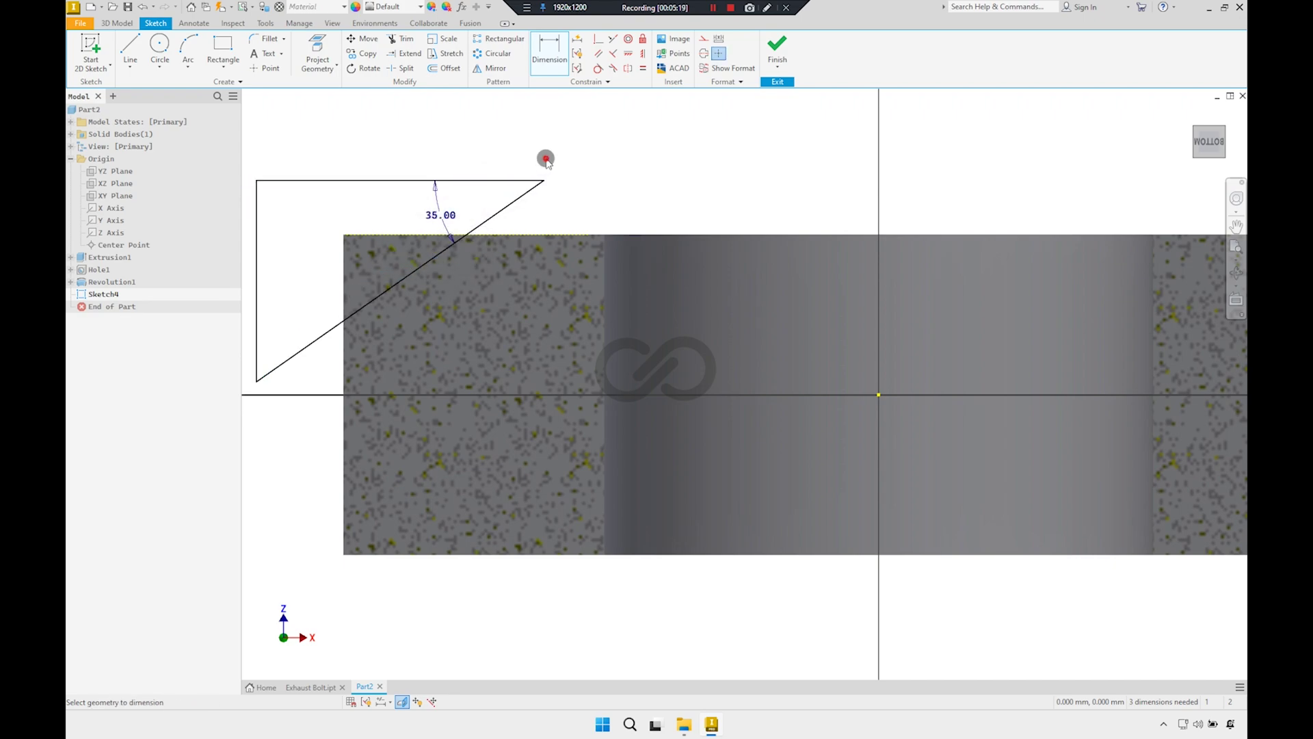
right_click(546, 159)
left_click(601, 159)
Dimension the horizontal distance from the triangle corner to the axis as 48
key("d")
left_click(720, 135)
type("48")
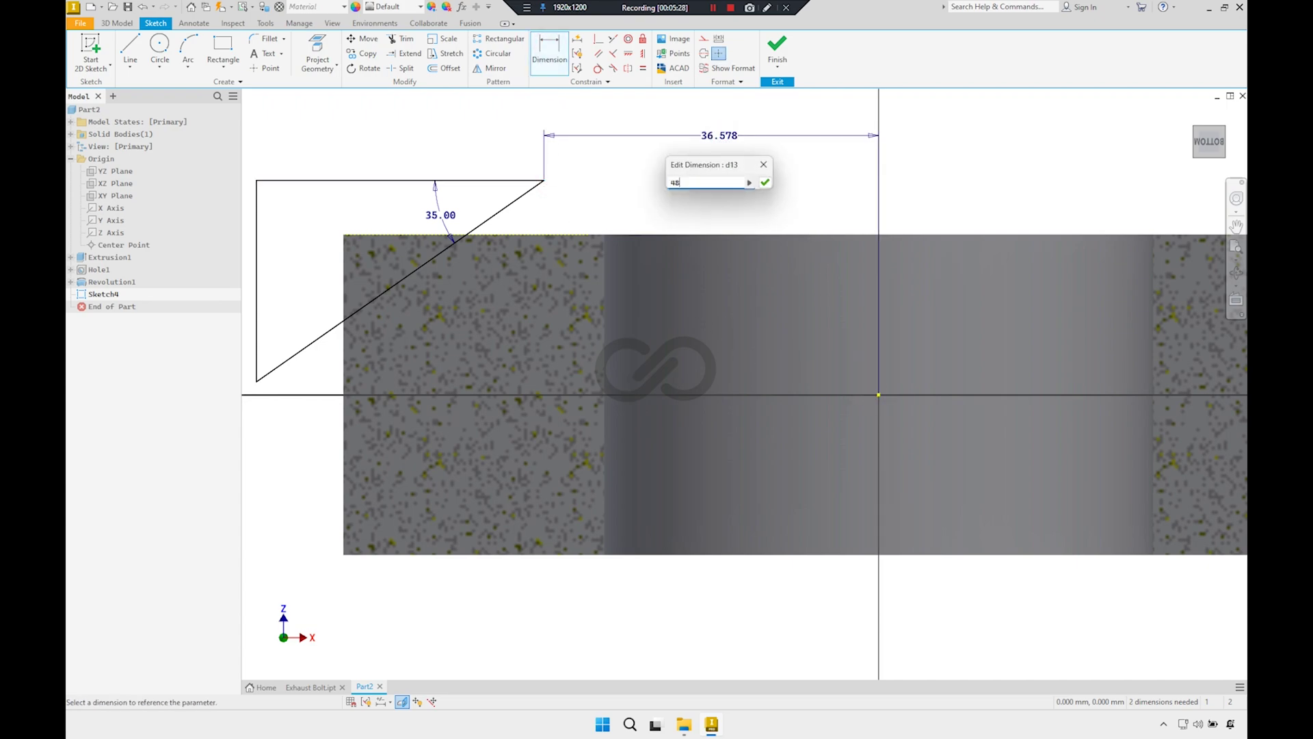
key("Return")
scroll(735, 164, "down", 2)
right_click(654, 171)
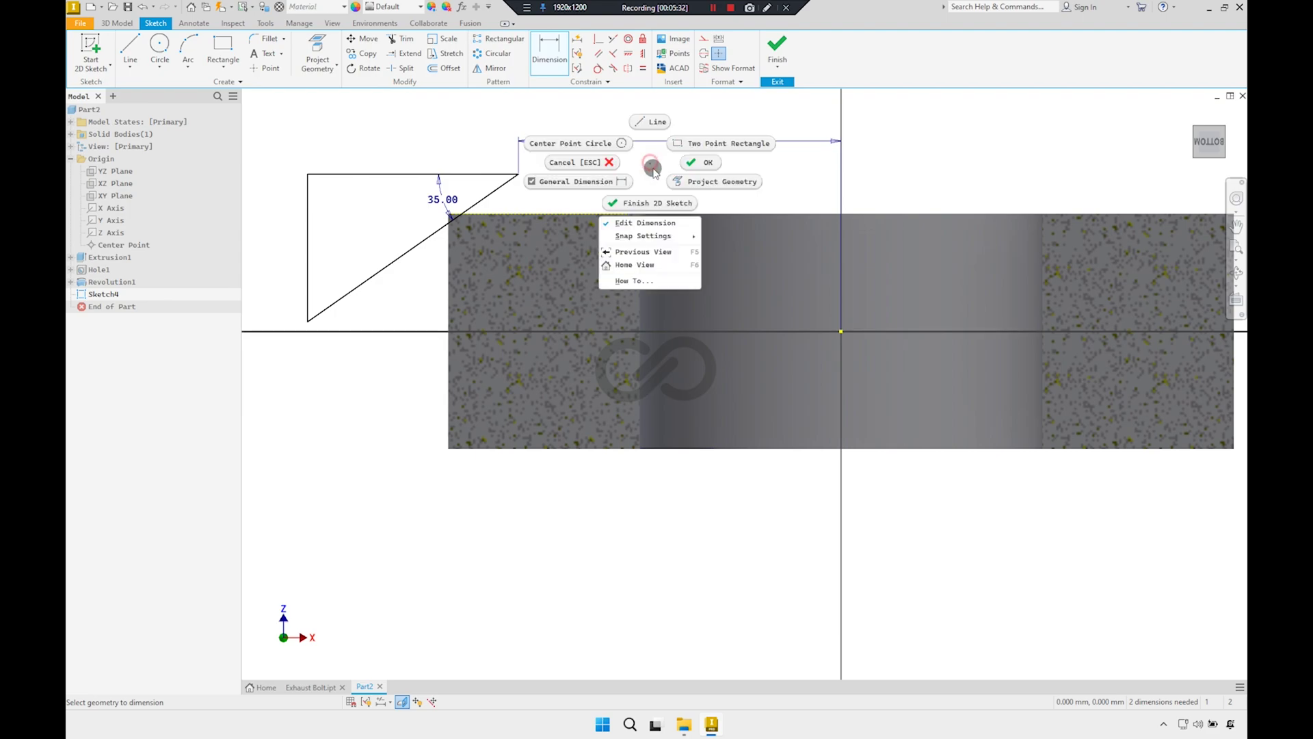
left_click(693, 166)
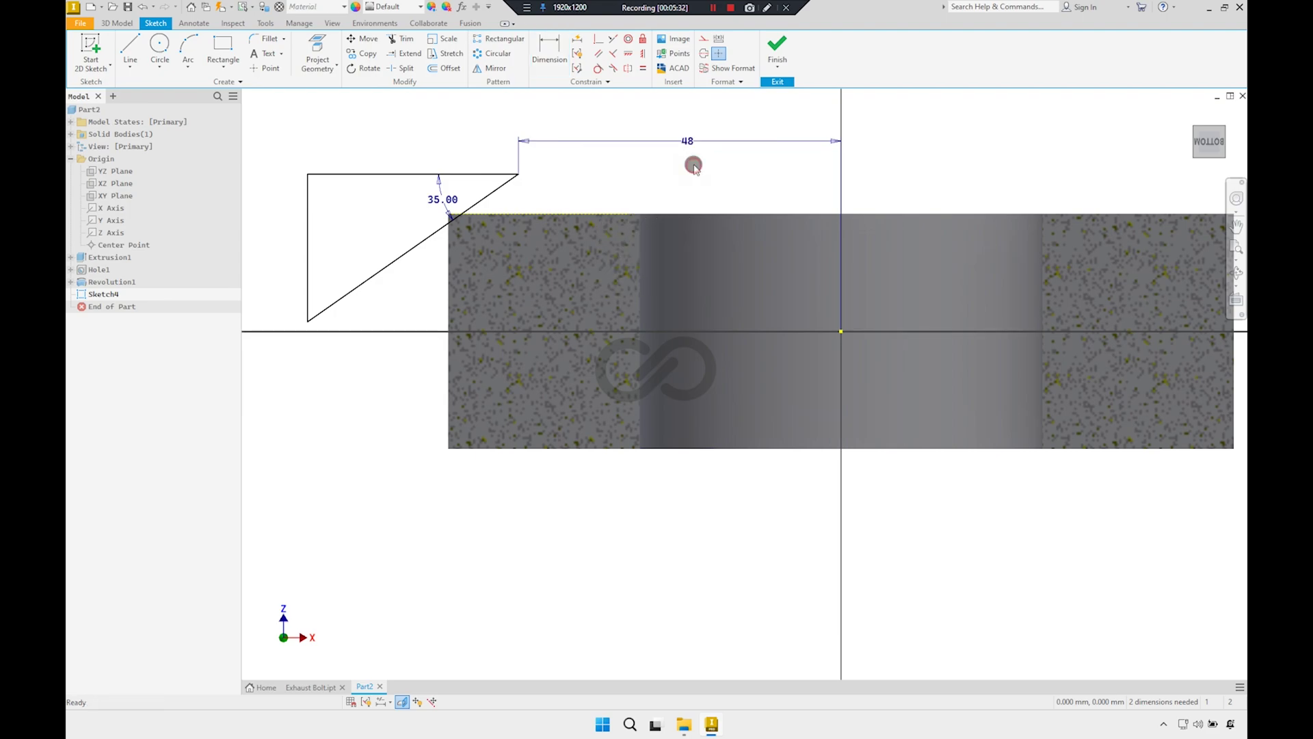
left_click(492, 175)
right_click(607, 185)
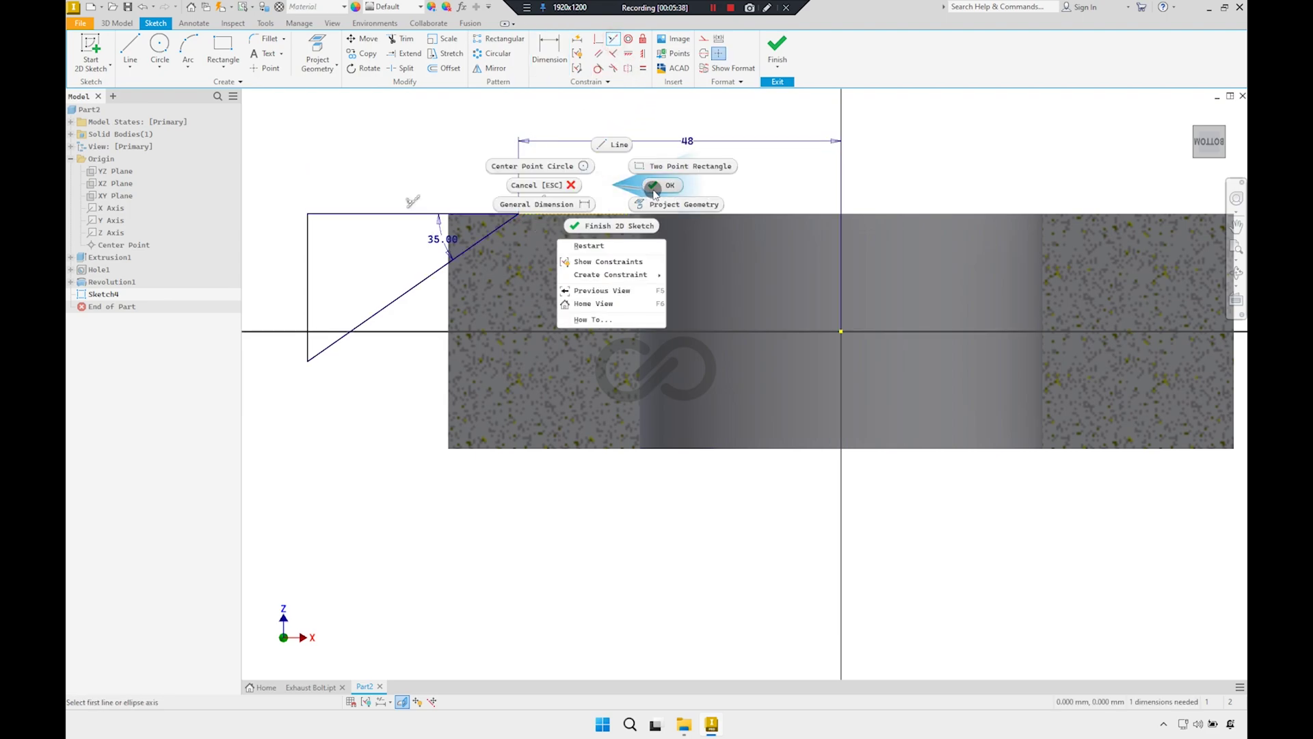
left_click(650, 273)
left_click_drag(482, 159, 585, 195)
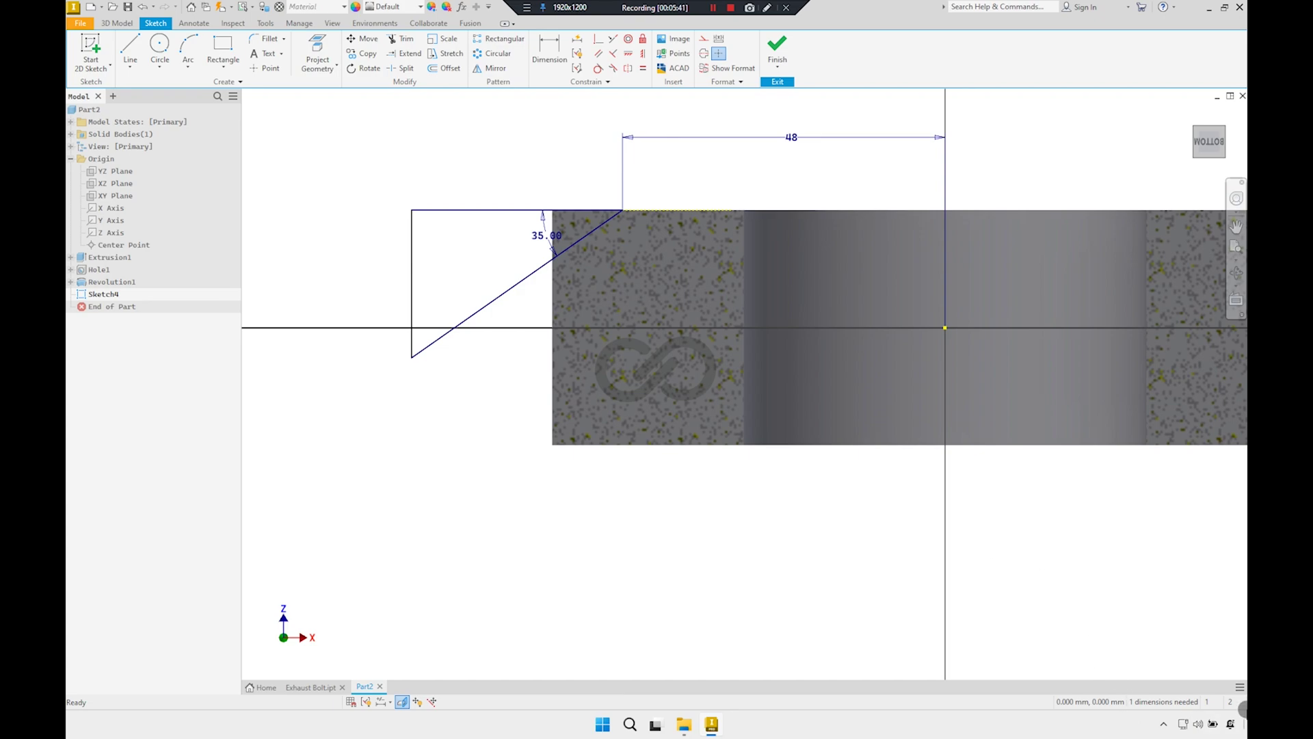
Set the triangle's left edge height to 23 and finish the sketch
left_click(549, 51)
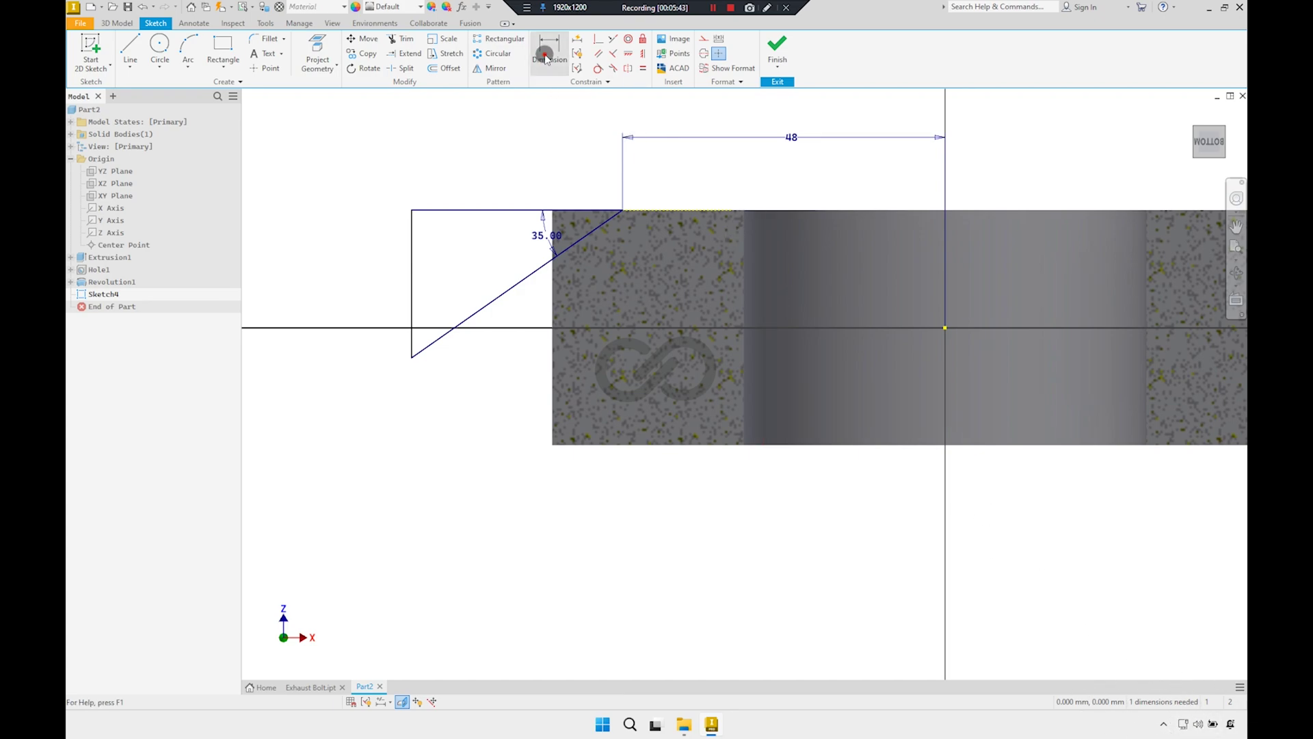
left_click(327, 257)
type("23")
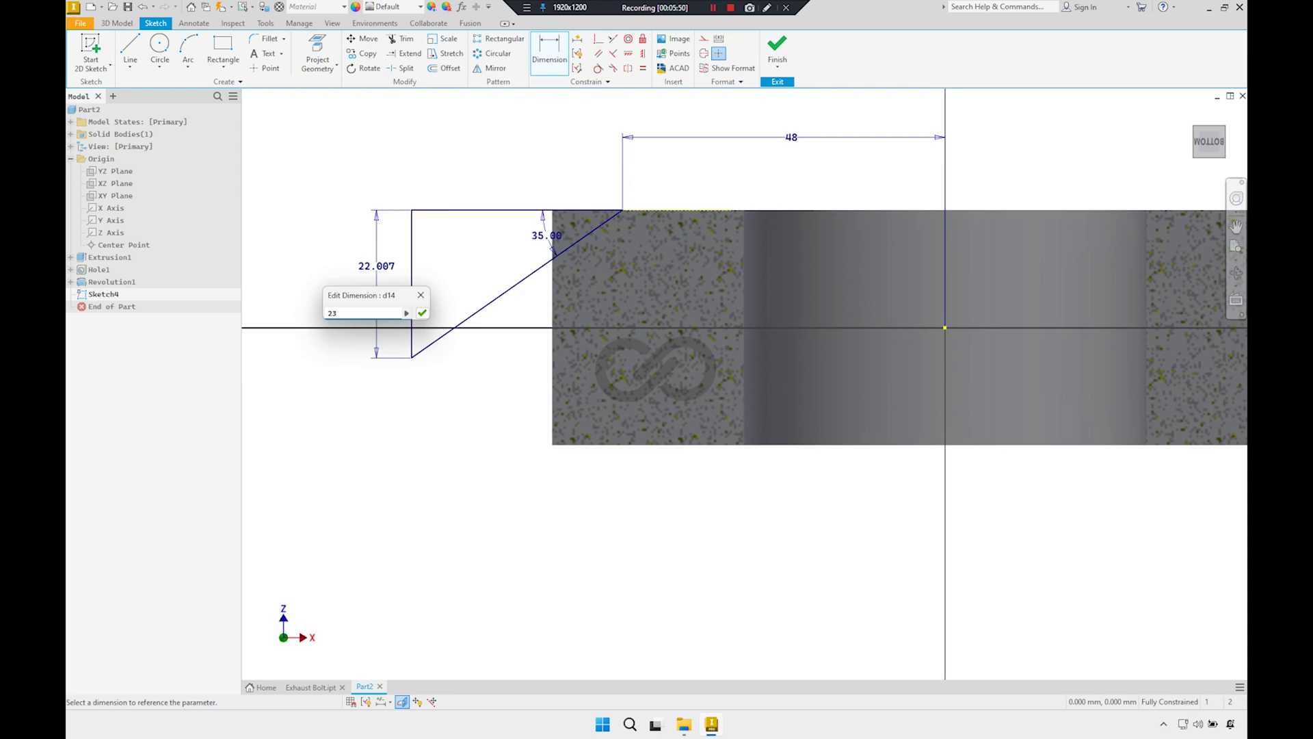
key("Return")
right_click(496, 270)
left_click(647, 149)
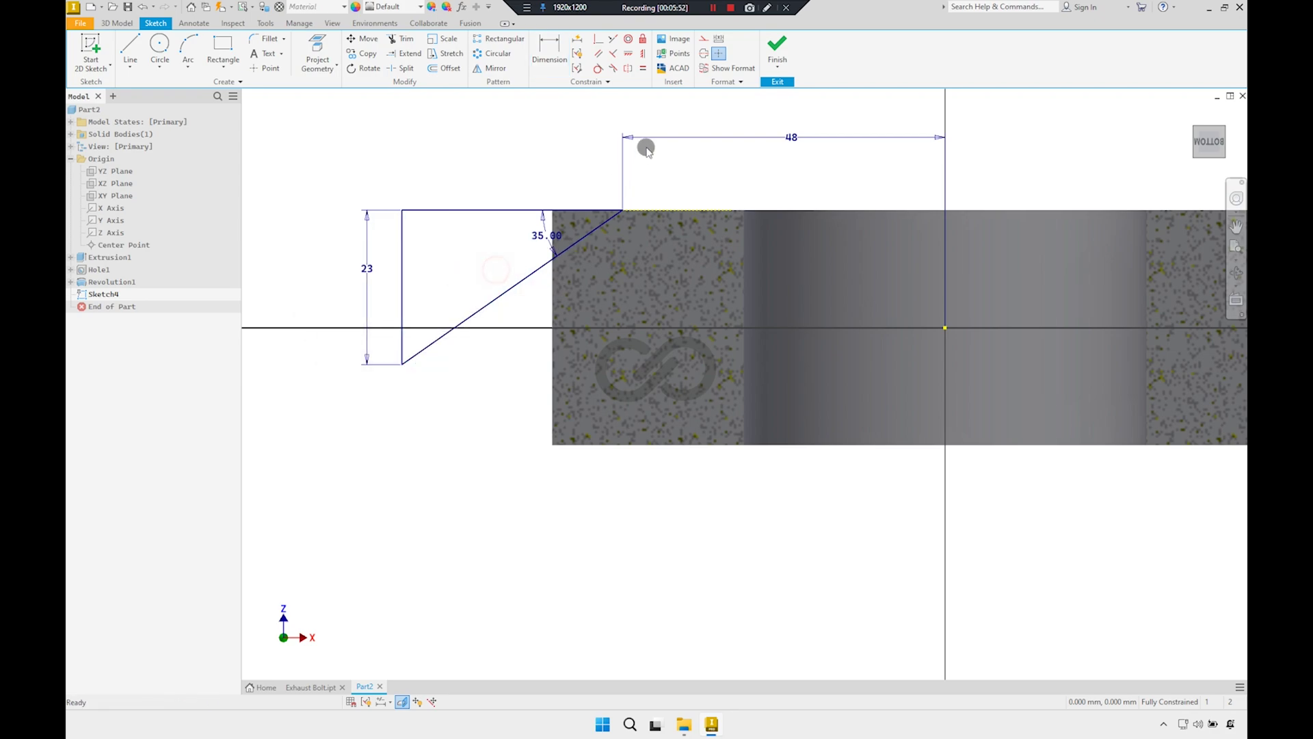
left_click(768, 68)
Revolve-cut the Sketch4 triangle 360° around the Z Axis, creating Revolution2
scroll(639, 240, "down", 3)
scroll(639, 239, "down", 2)
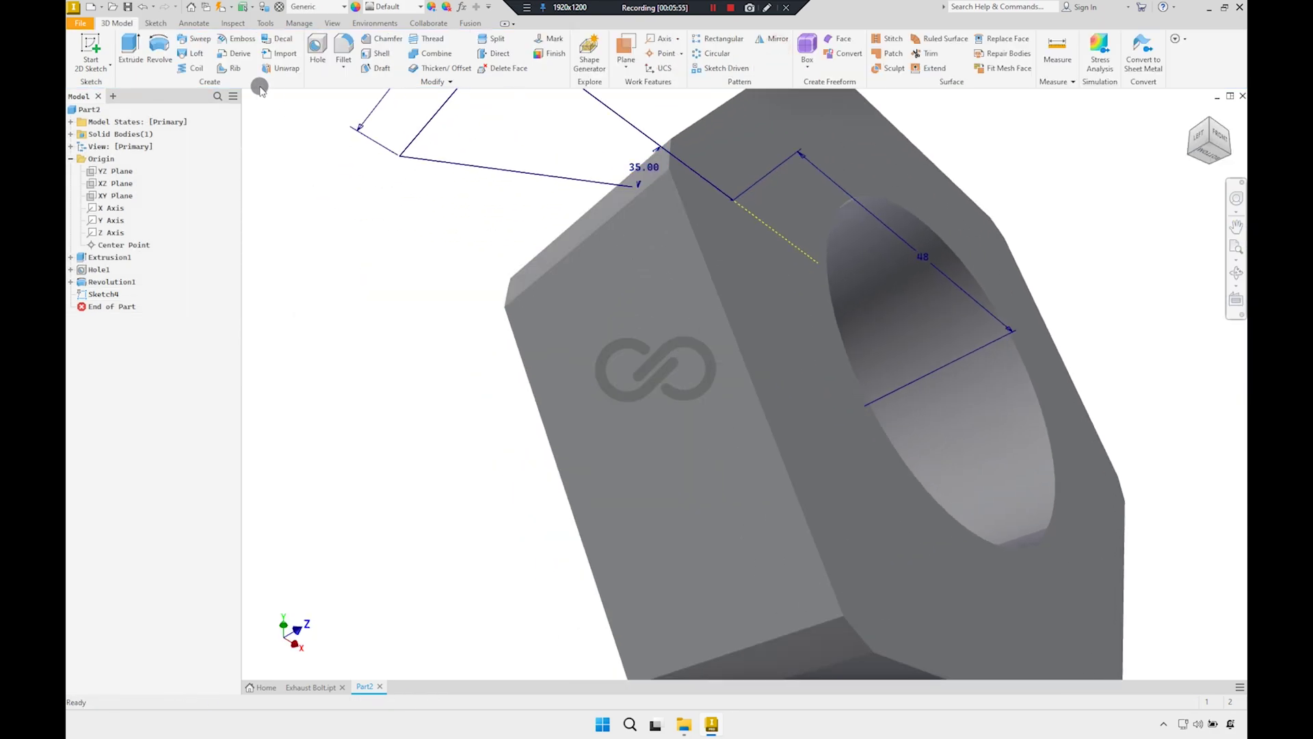
left_click(159, 49)
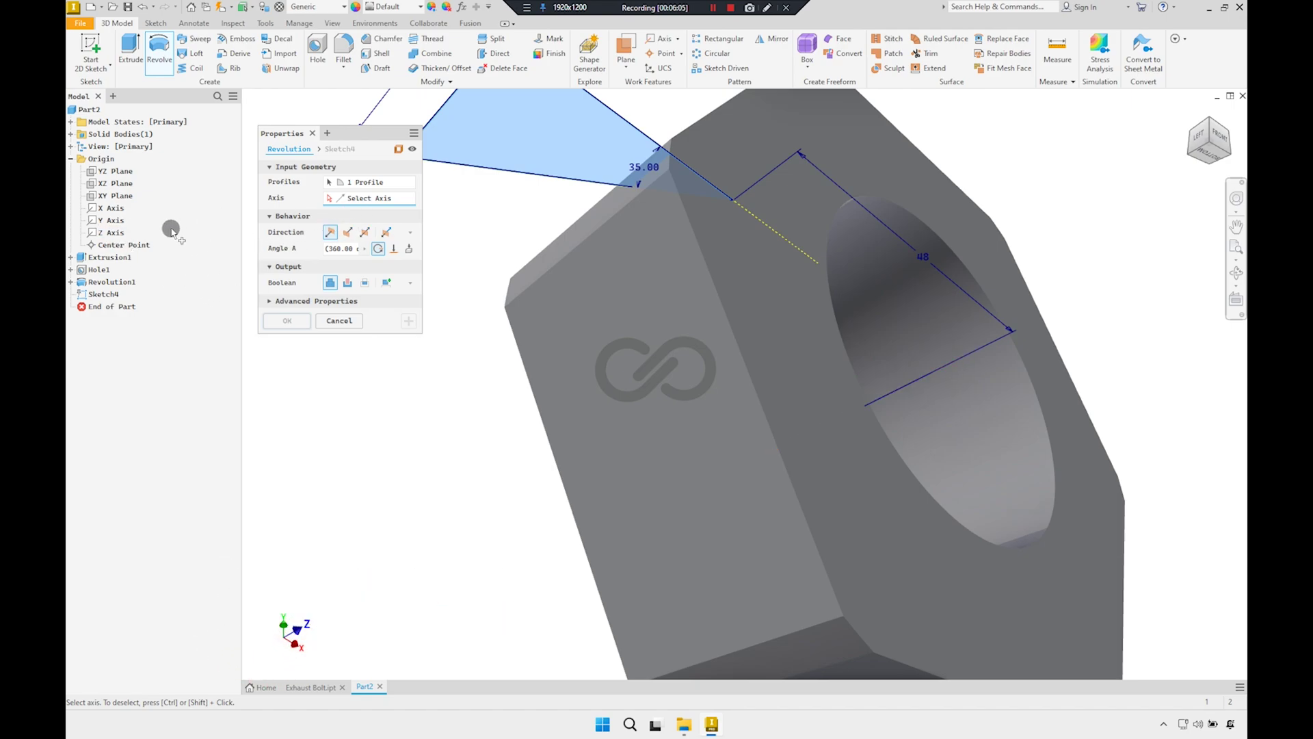
left_click(116, 235)
scroll(635, 243, "up", 1)
scroll(635, 243, "up", 2)
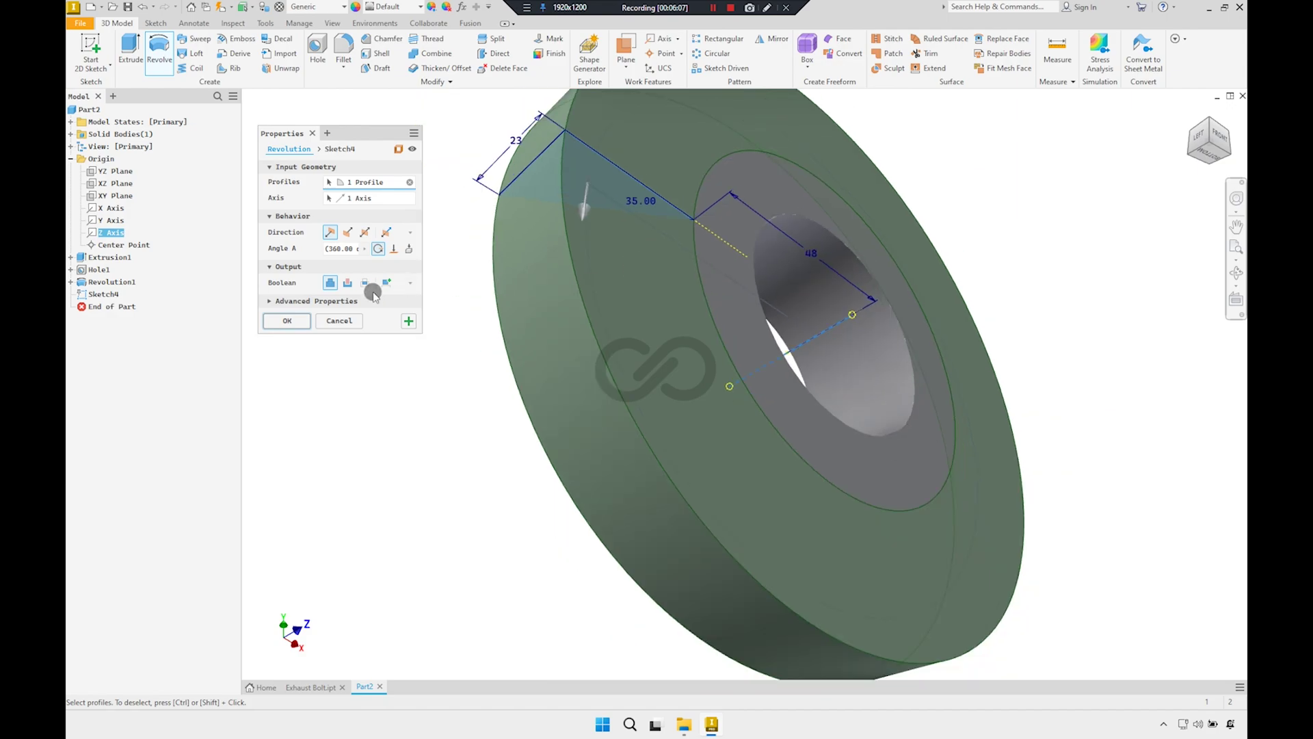
left_click(345, 283)
scroll(672, 316, "down", 1)
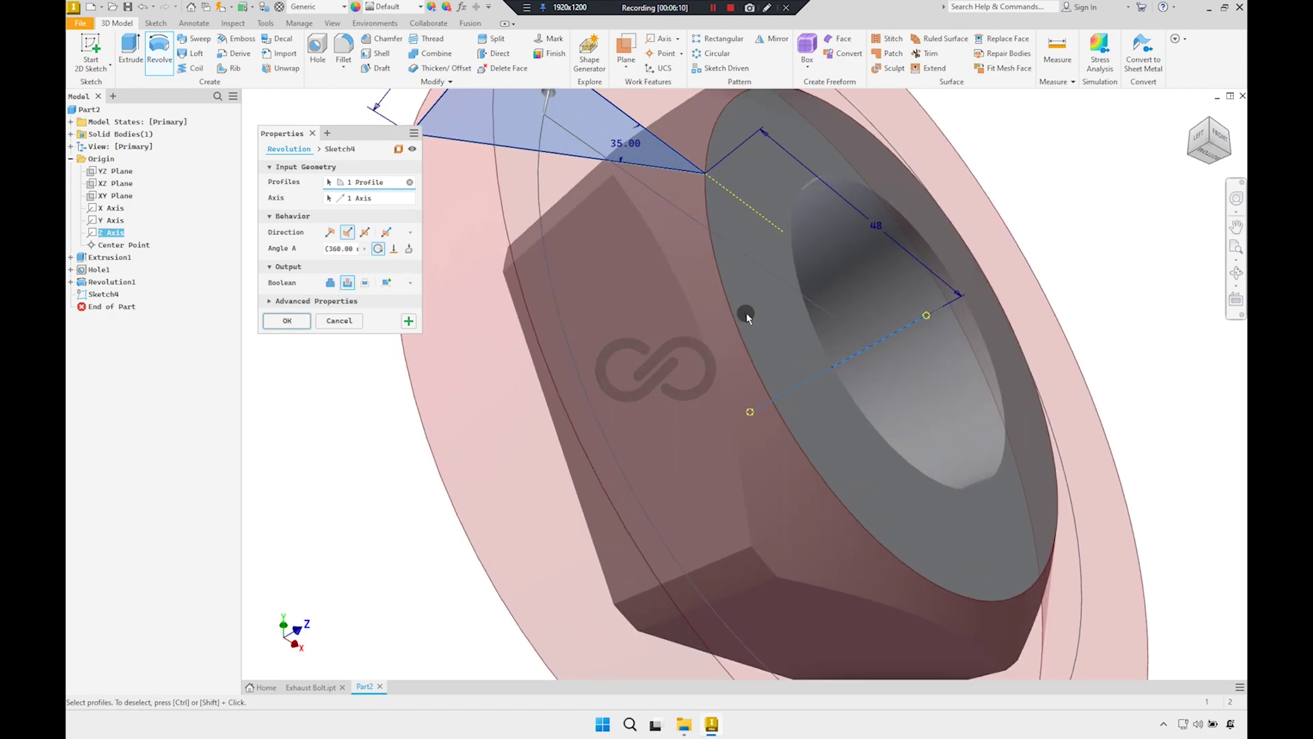
scroll(649, 278, "up", 2)
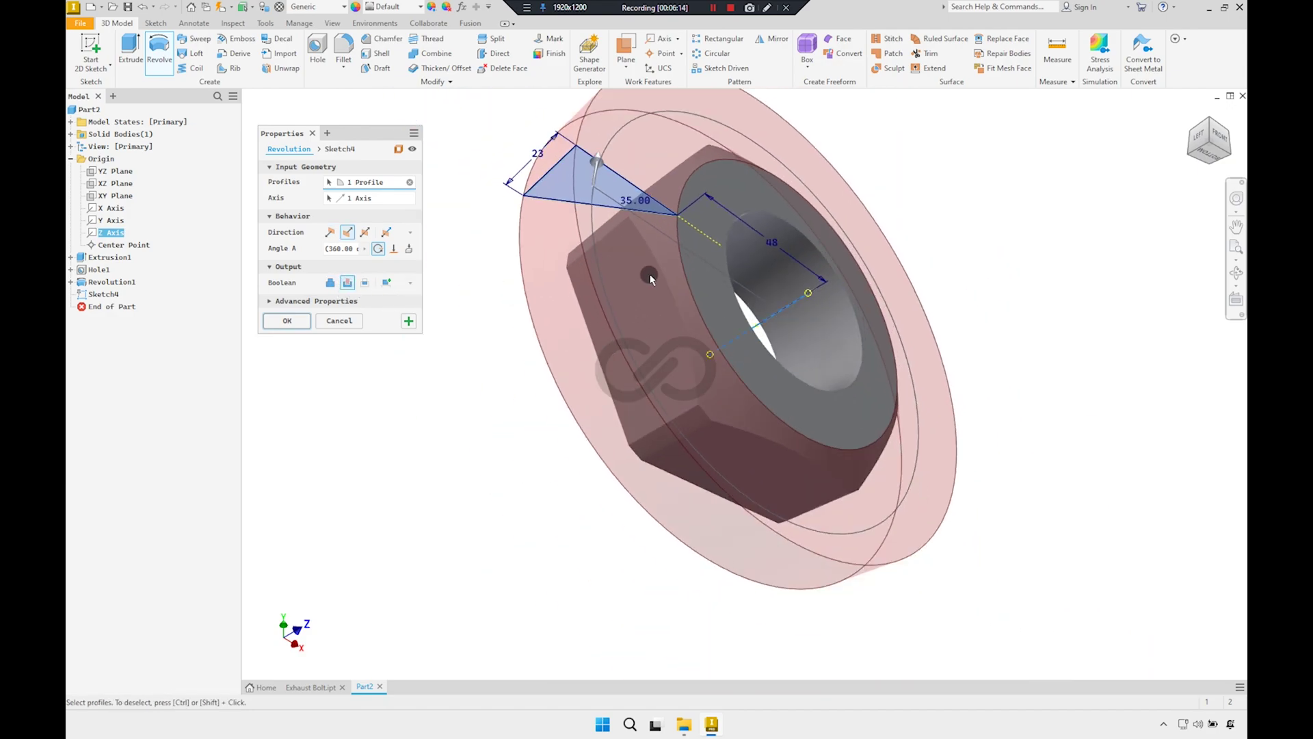
left_click(286, 321)
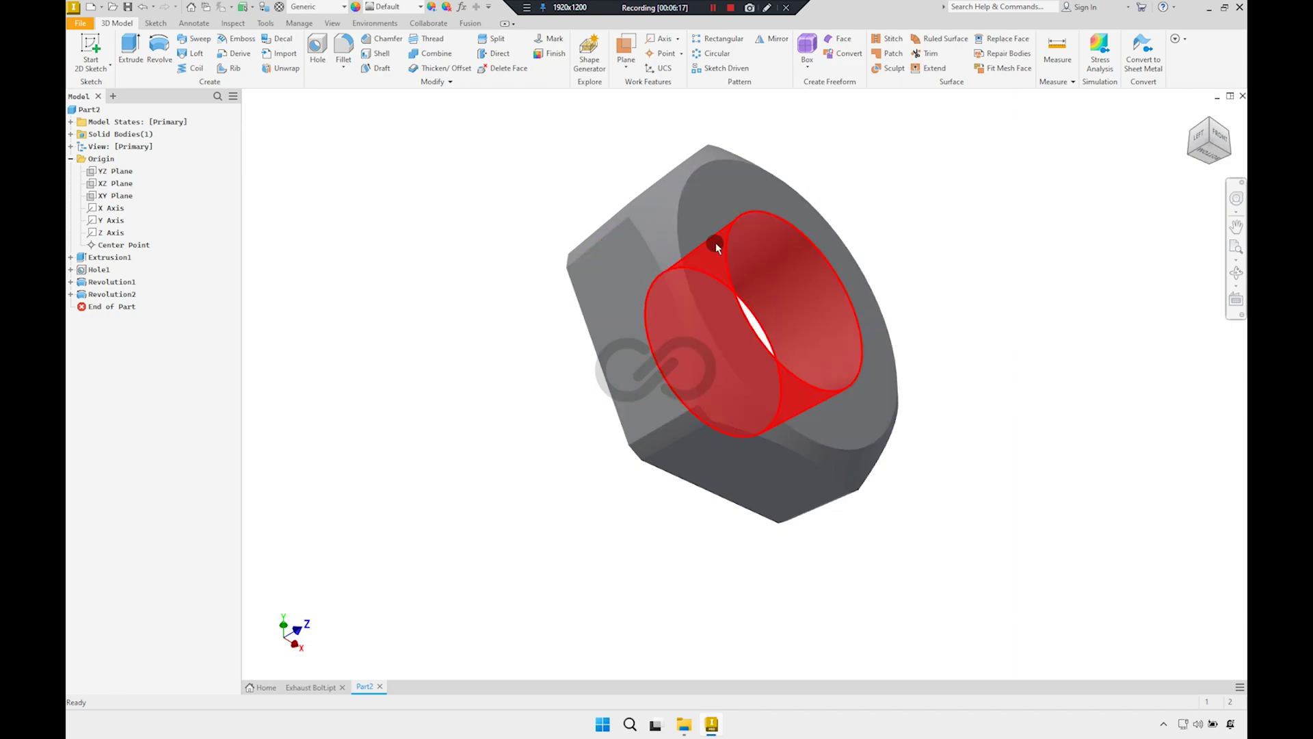
scroll(695, 296, "down", 3)
key("F4")
mouse_move(712, 279)
left_mouse_down()
mouse_move(803, 266)
mouse_move(697, 294)
mouse_move(741, 255)
left_mouse_up()
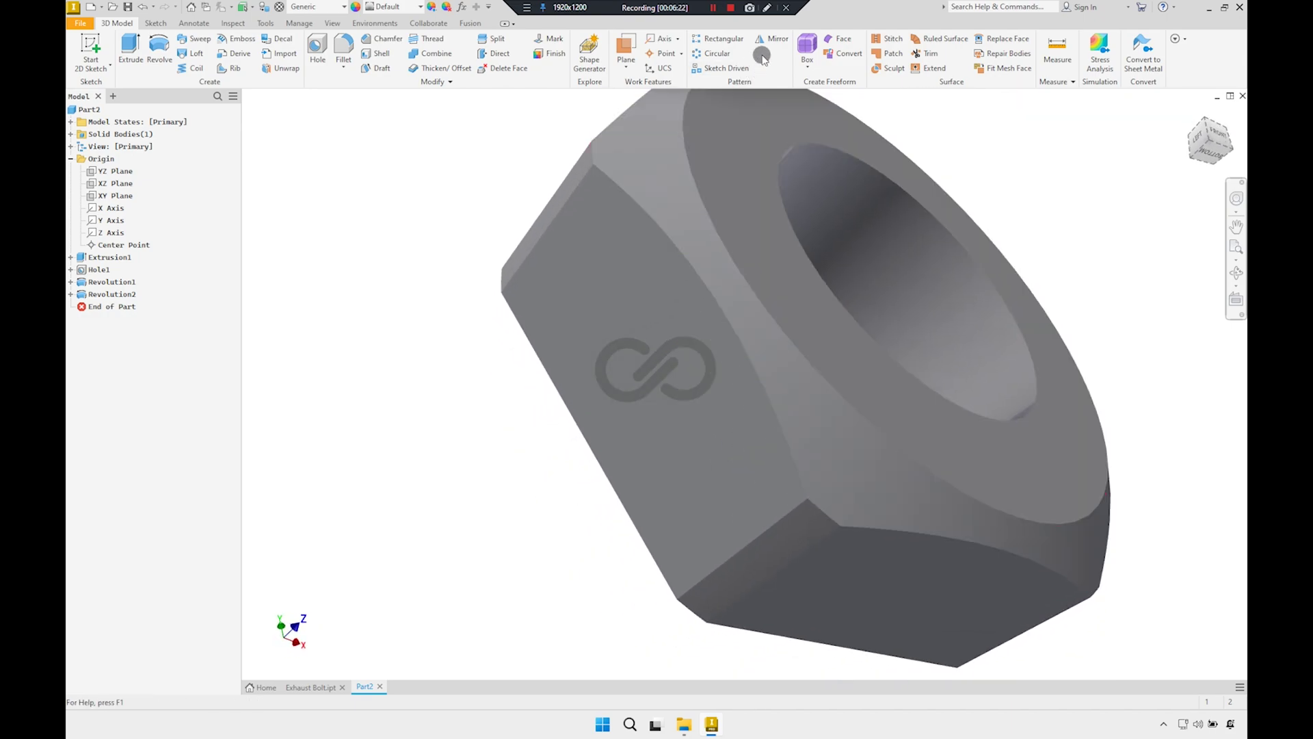
Mirror Revolution2 across the XY Plane to bevel the nut's opposite face
left_click(776, 44)
left_click(112, 294)
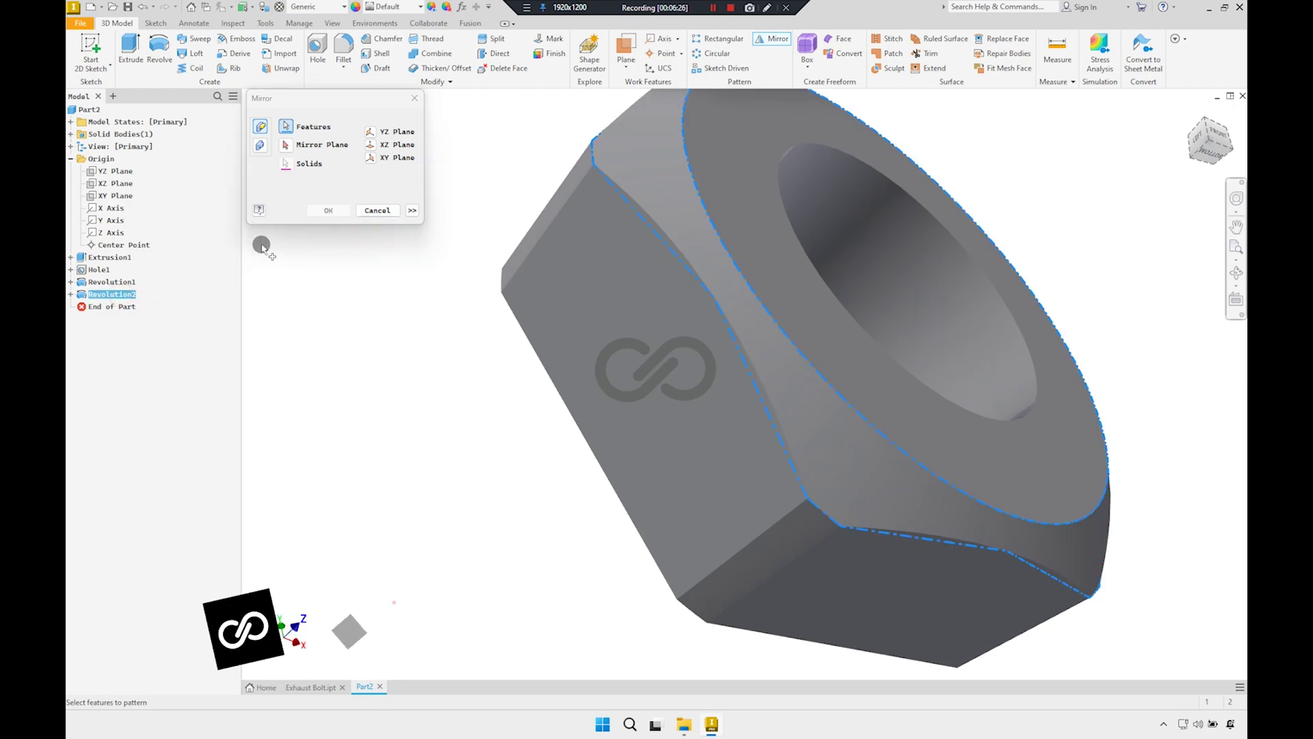
left_click(286, 145)
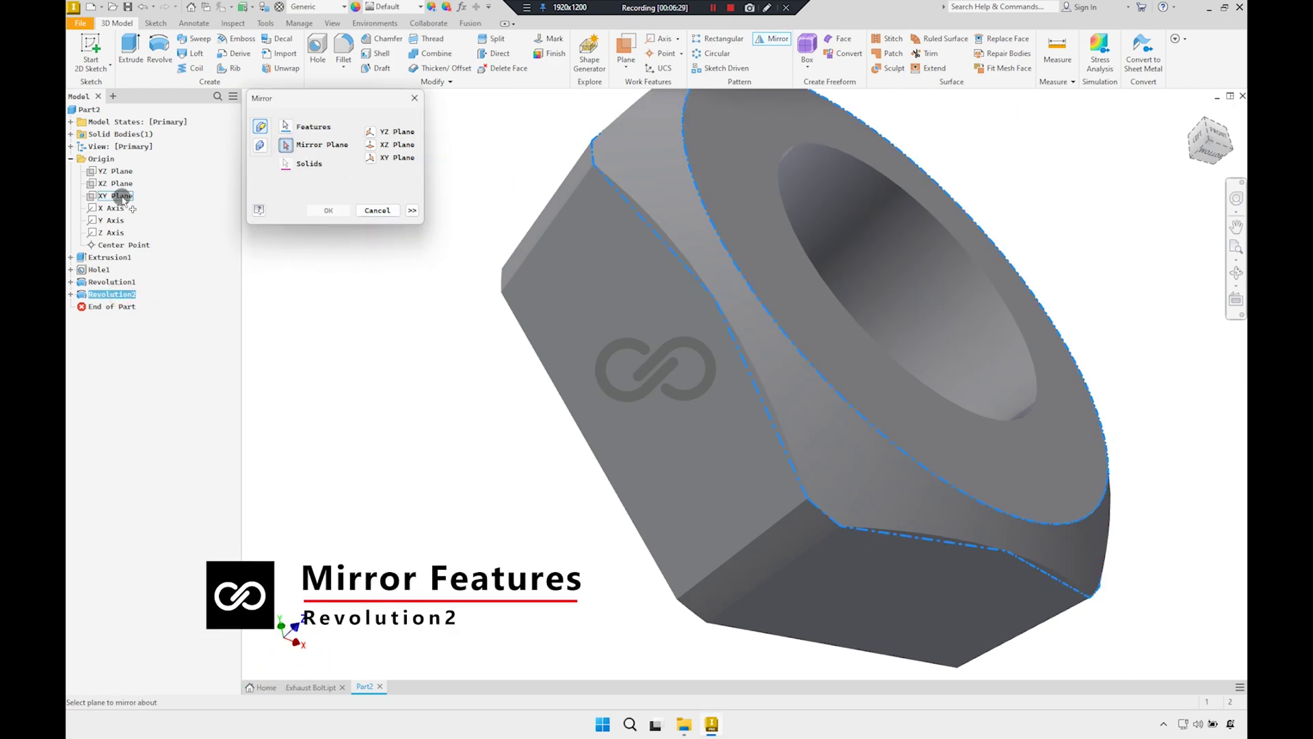
middle_click_drag(349, 299, 394, 298, "shift")
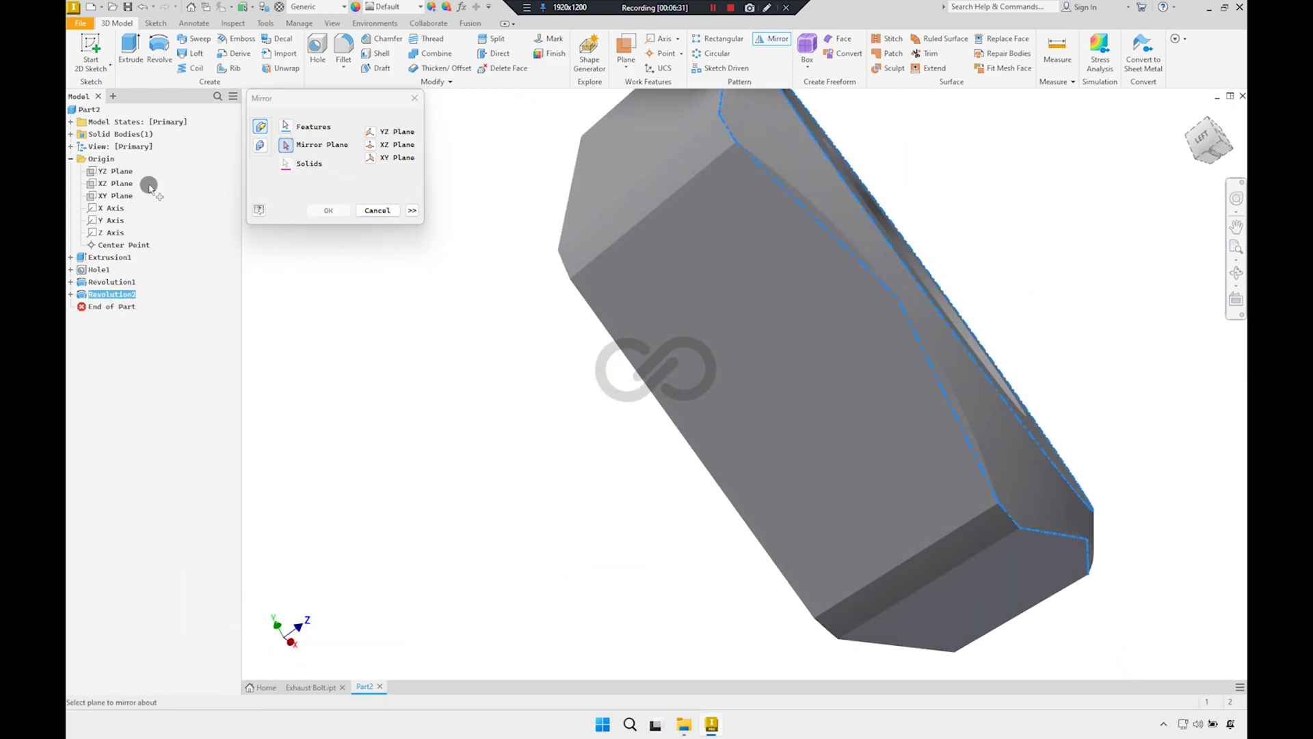
left_click(115, 196)
mouse_move(501, 307)
middle_mouse_down("shift")
mouse_move(748, 285)
mouse_move(745, 301)
mouse_move(704, 314)
mouse_move(771, 331)
mouse_move(785, 290)
mouse_move(718, 352)
mouse_move(725, 335)
mouse_move(826, 306)
middle_mouse_up("shift")
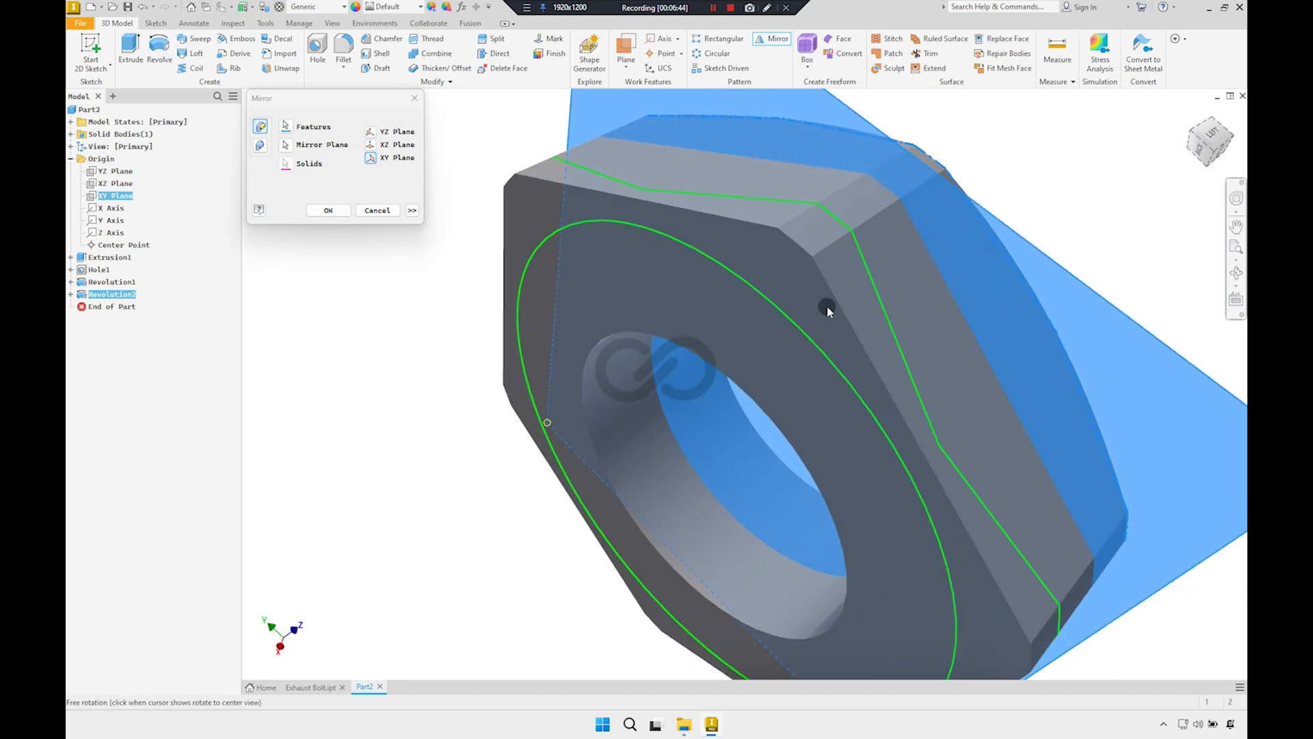
left_click(329, 211)
mouse_move(682, 253)
middle_mouse_down("shift")
mouse_move(681, 279)
mouse_move(665, 277)
middle_mouse_up("shift")
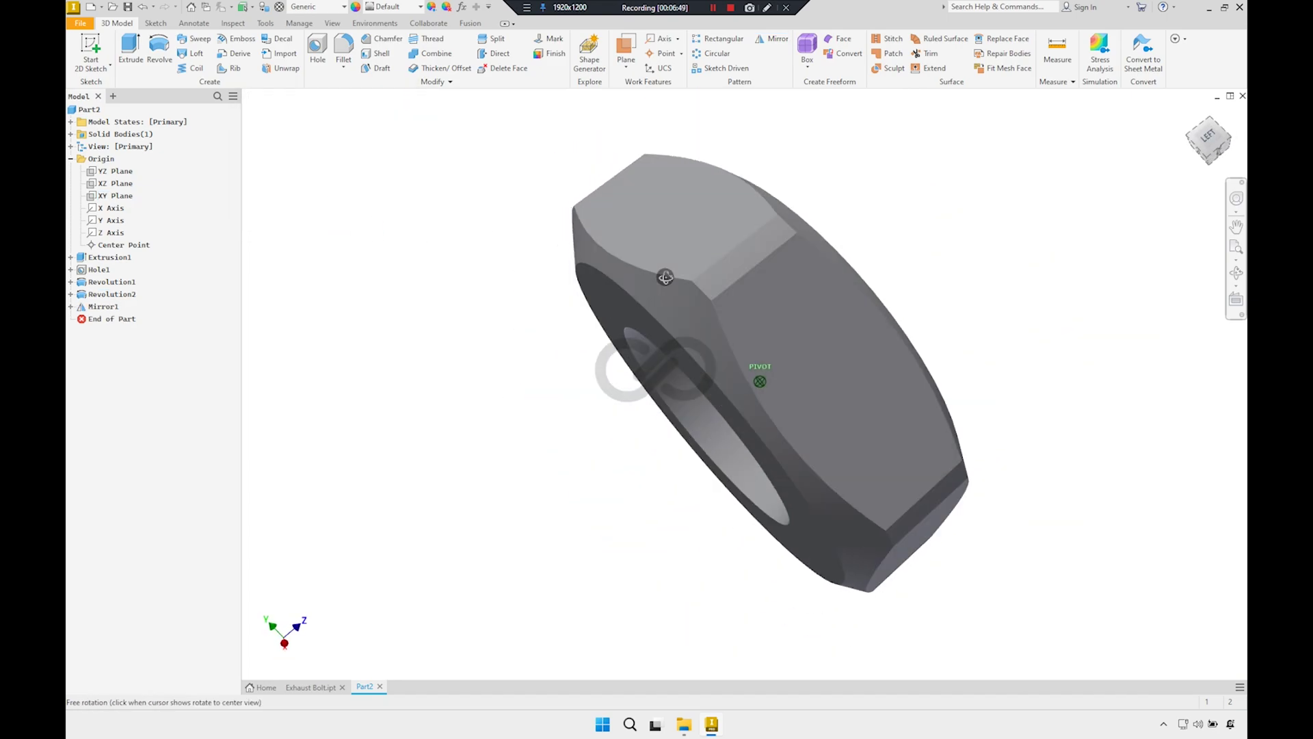
scroll(665, 277, "down", 3)
Round two edges of the nut with a 5 mm fillet
scroll(718, 279, "down", 2)
left_click(344, 48)
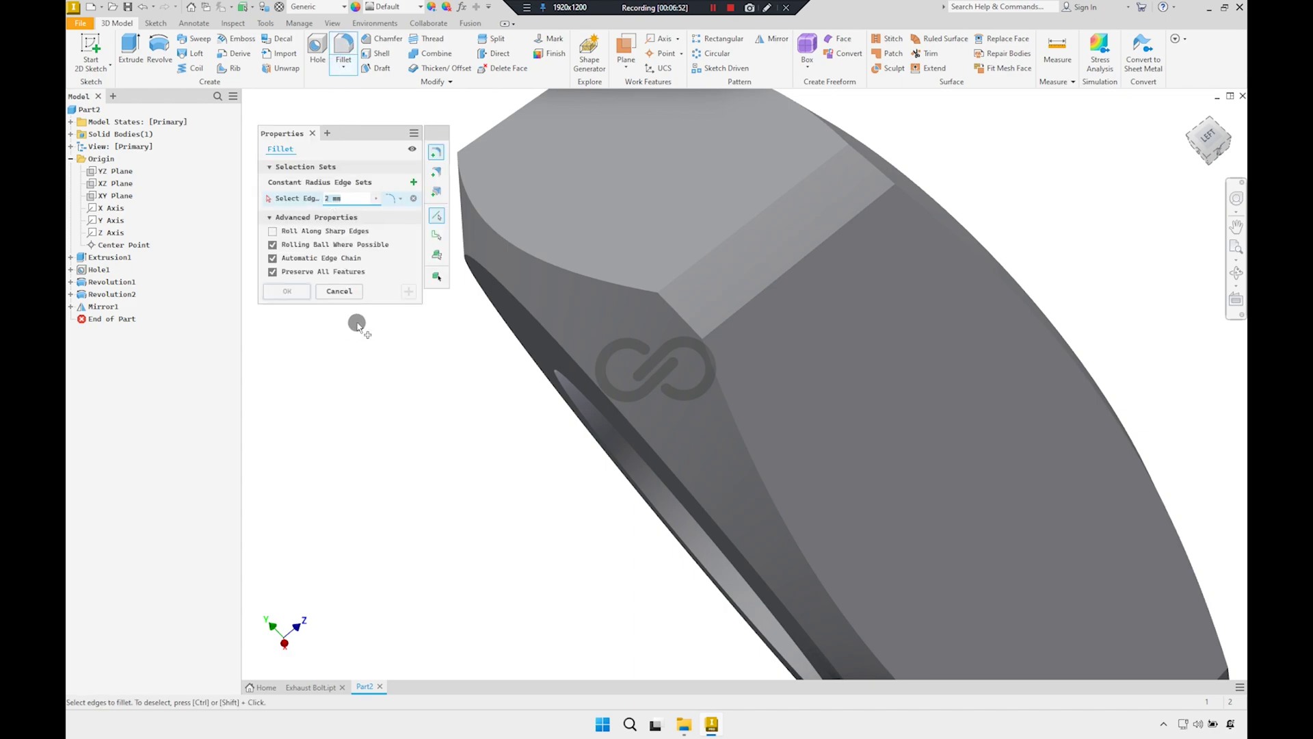
type("5")
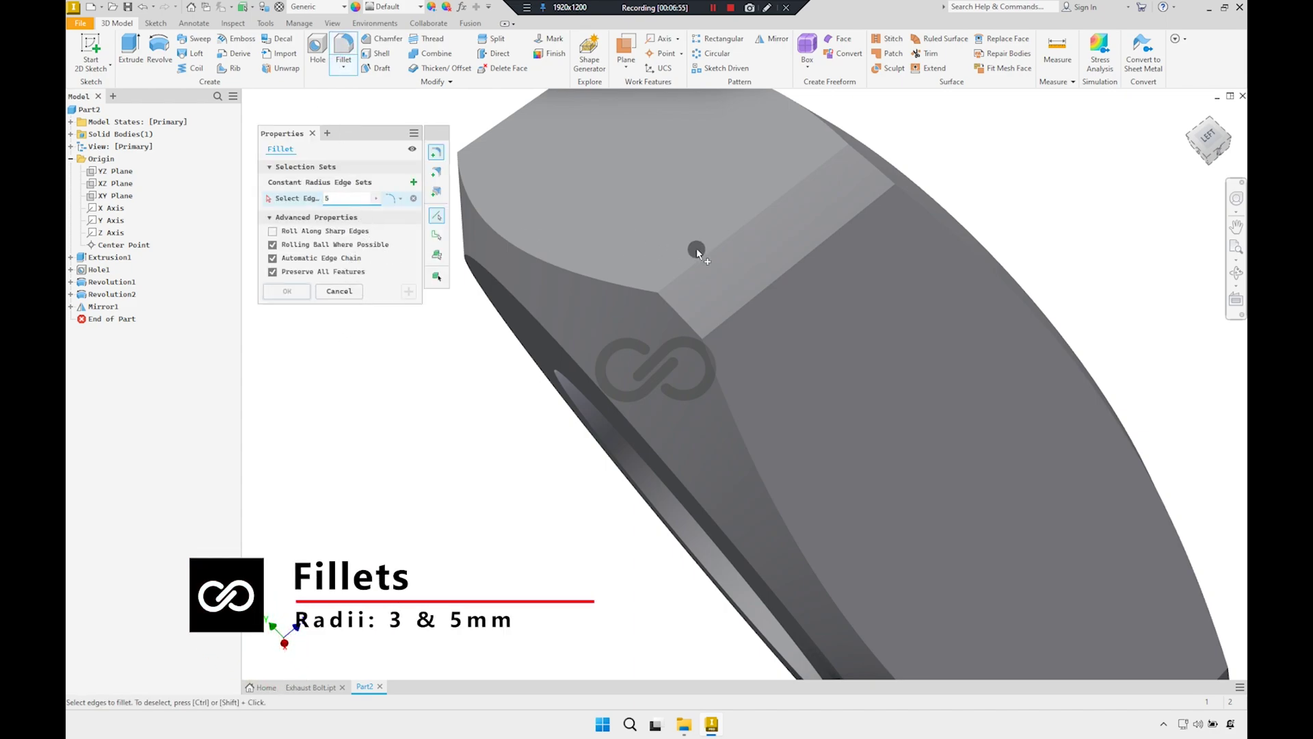
left_click(698, 252)
left_click(761, 289)
scroll(726, 304, "down", 2)
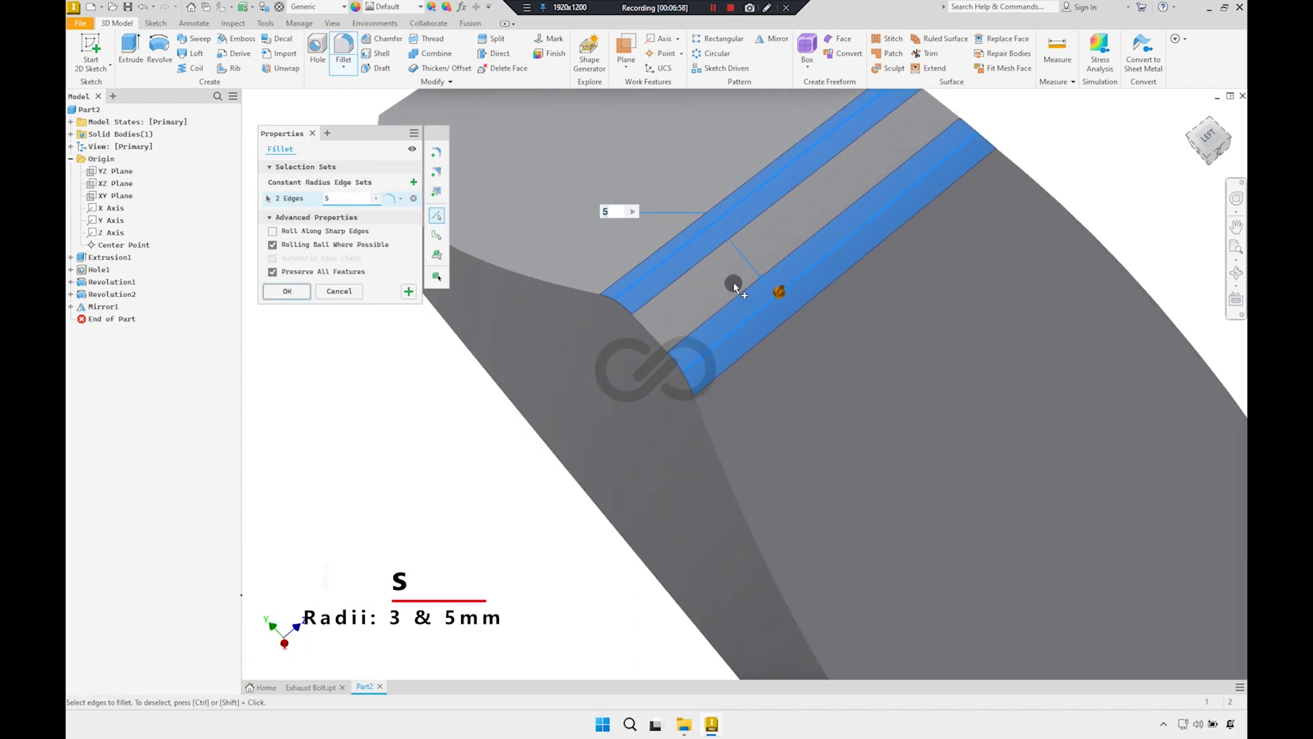
scroll(609, 326, "up", 3)
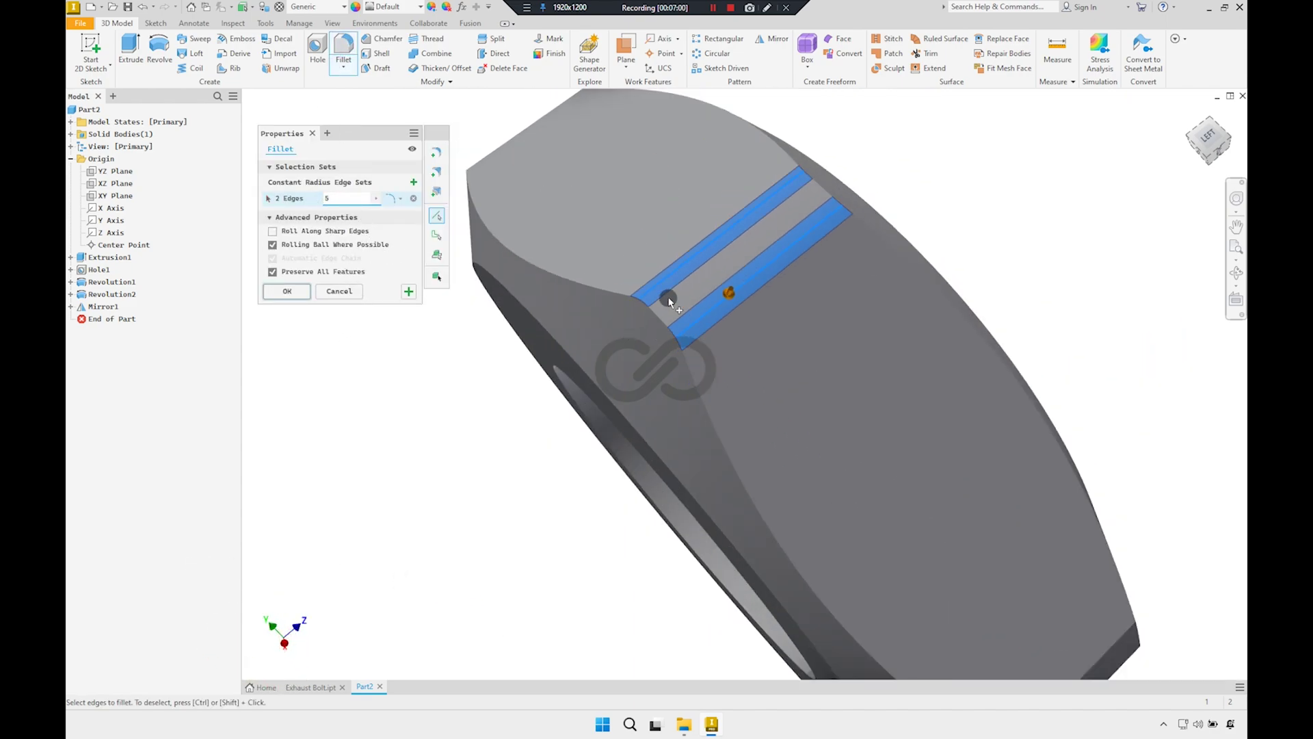
left_click(411, 291)
Fillet the circular edge rings on both faces at 5 mm
middle_click_drag(505, 410, 592, 289, "shift")
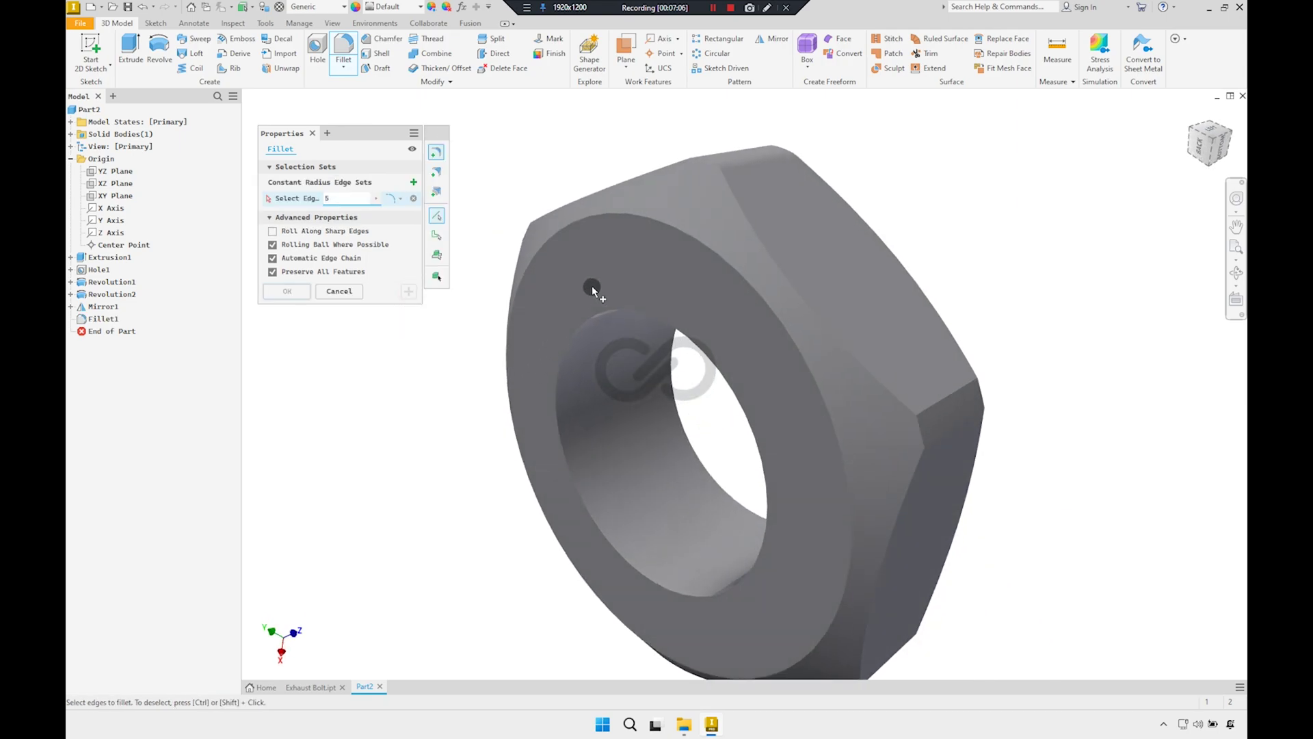
left_click(695, 239)
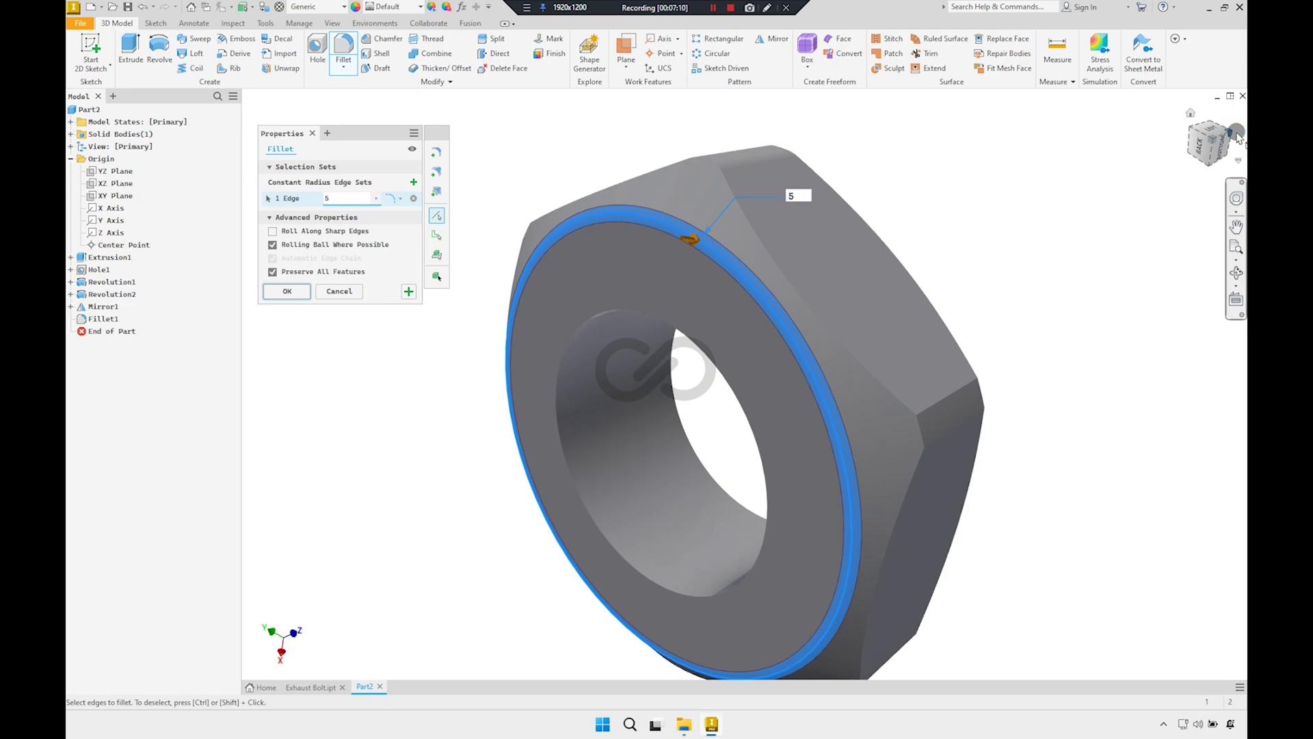
left_click(1237, 133)
middle_click_drag(806, 310, 811, 286, "shift")
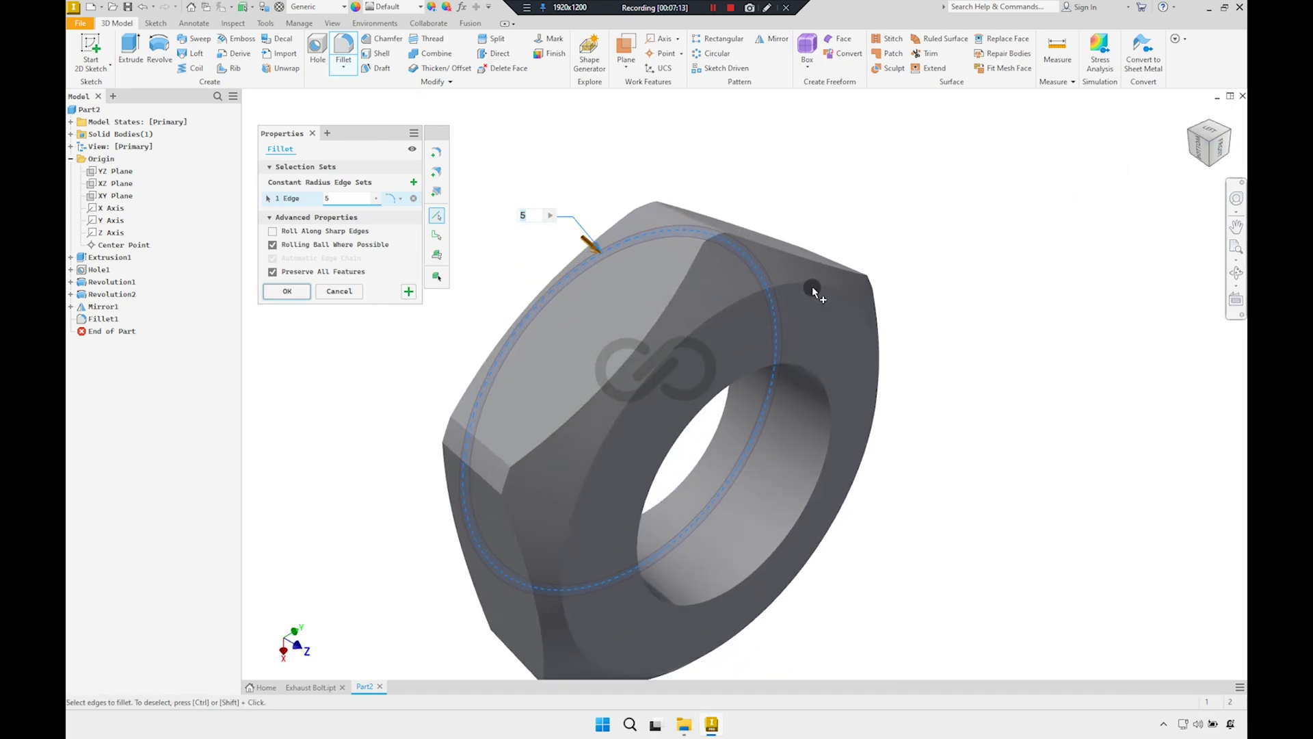
left_click(811, 286)
middle_click_drag(719, 306, 737, 312, "shift")
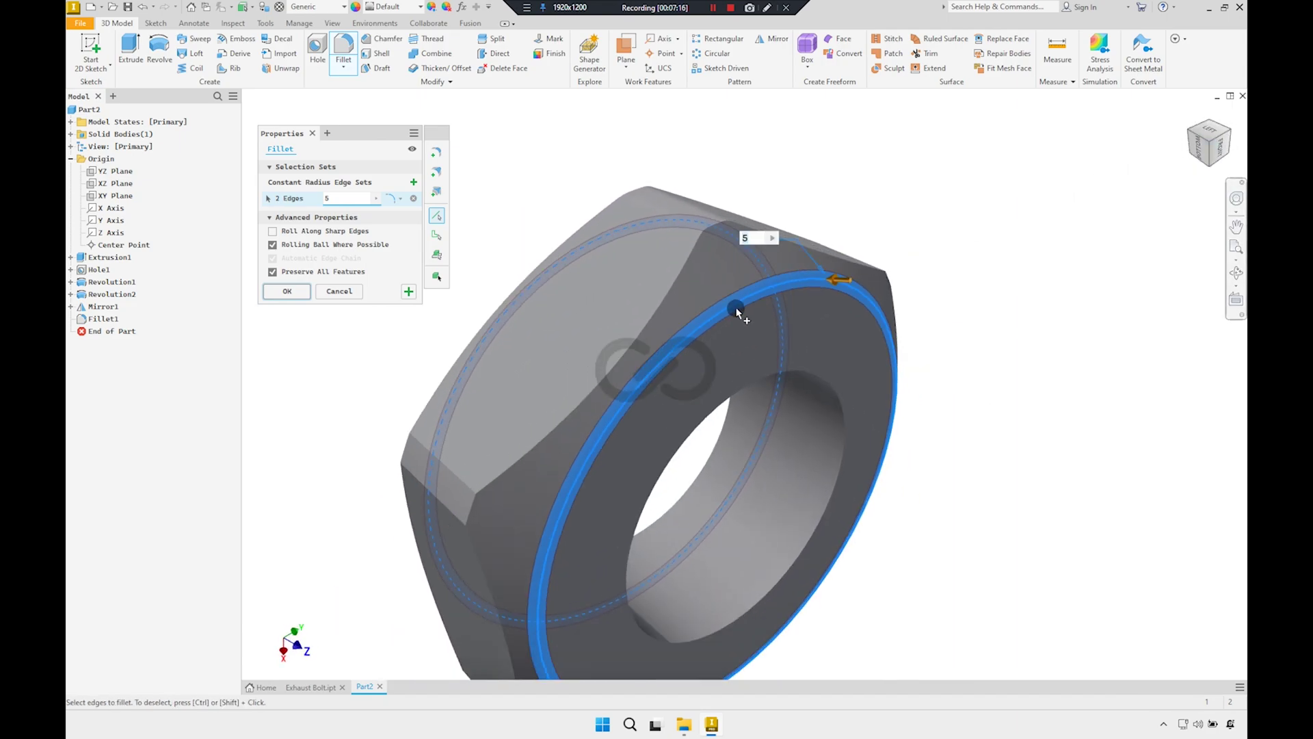
mouse_move(1208, 143)
left_click(1187, 137)
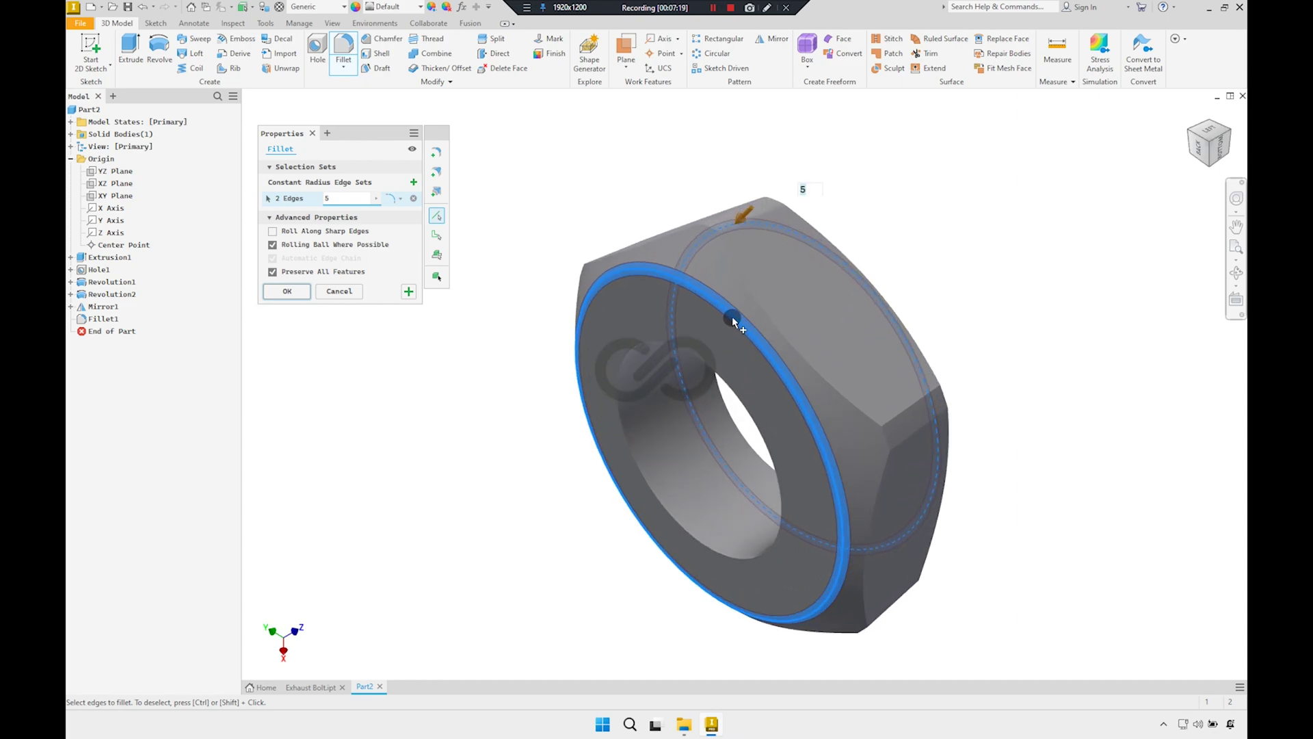
scroll(733, 317, "up", 3)
middle_click_drag(718, 298, 472, 273, "shift")
left_click(407, 301)
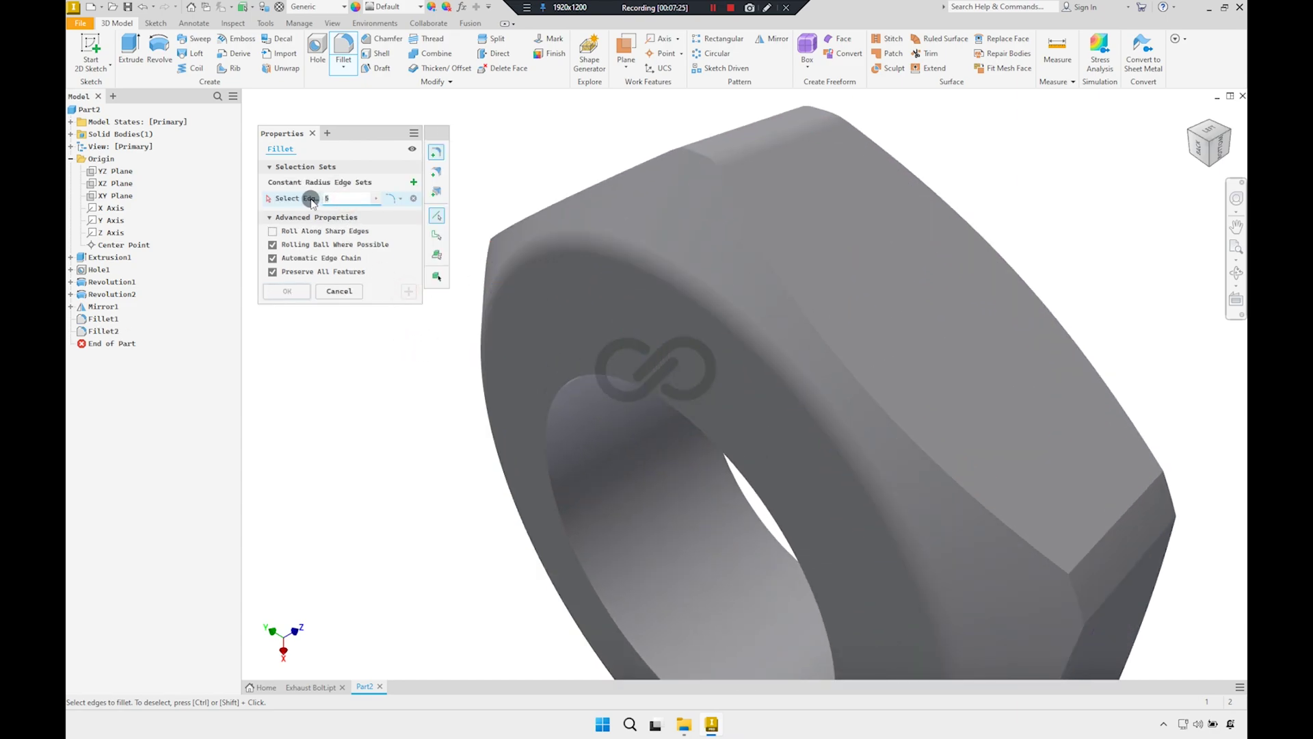
Set the fillet radius to 3 mm and select the outer edge loop on one face of the nut
type("3")
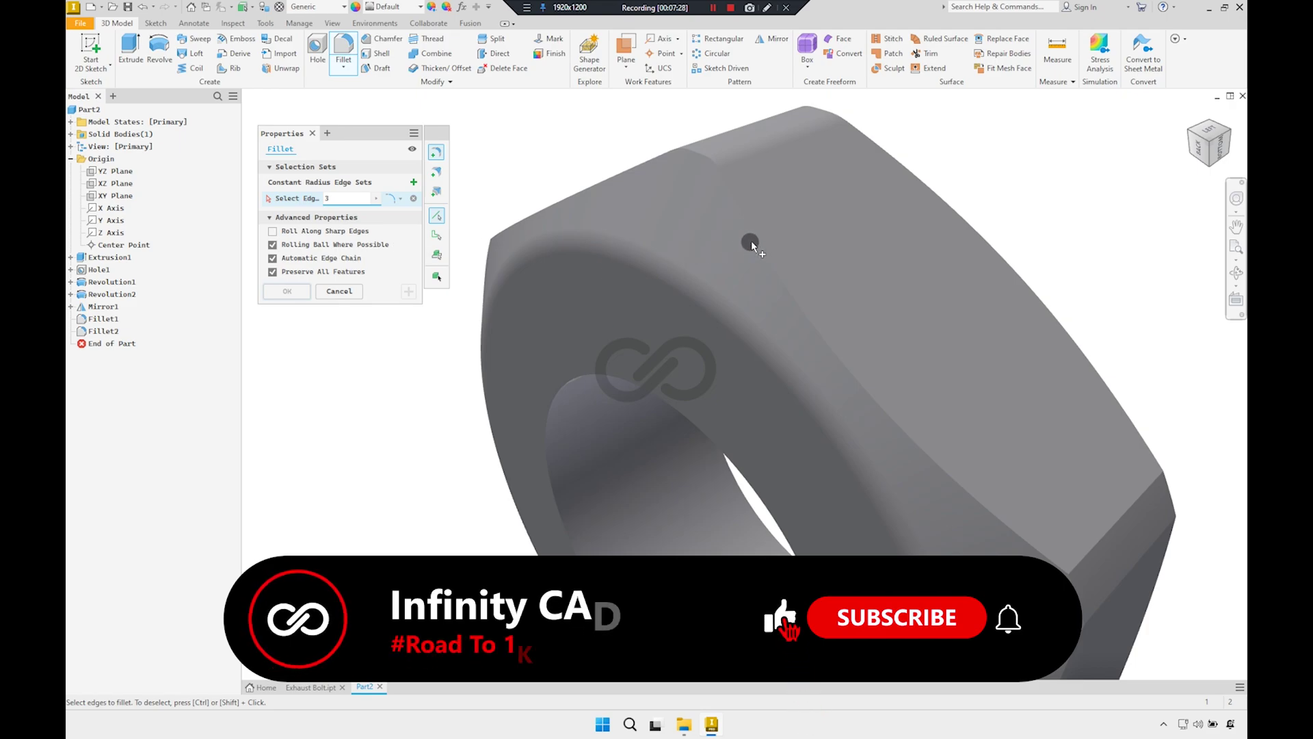
left_click(752, 245)
scroll(930, 219, "down", 2)
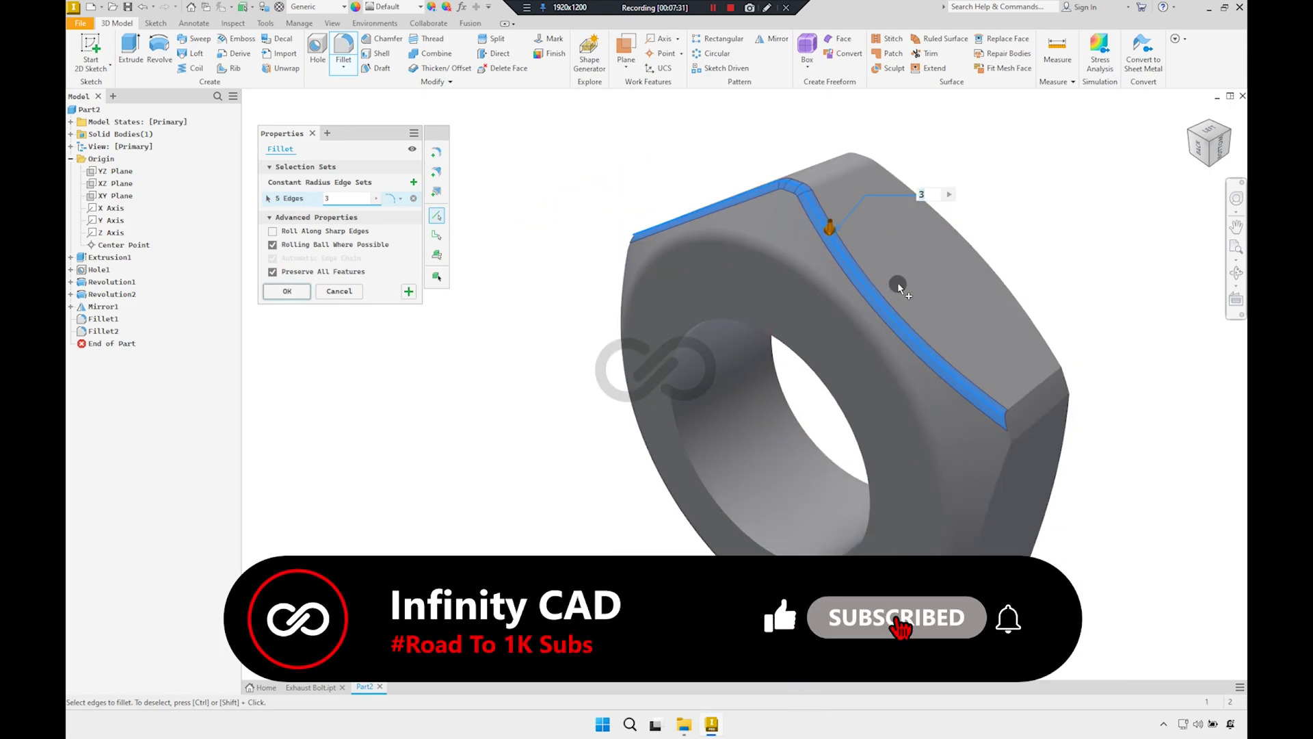
middle_click_drag(898, 285, 903, 258, "shift")
left_click(909, 255, "ctrl")
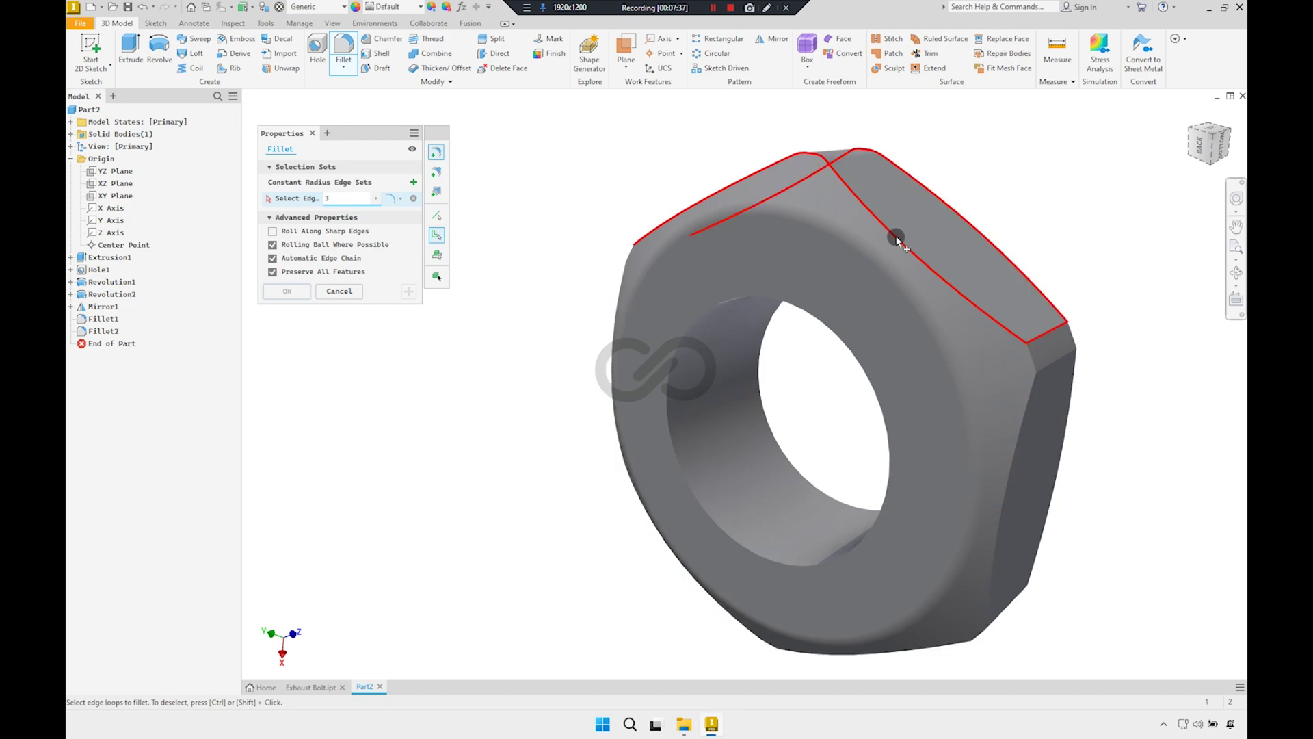
left_click(897, 240)
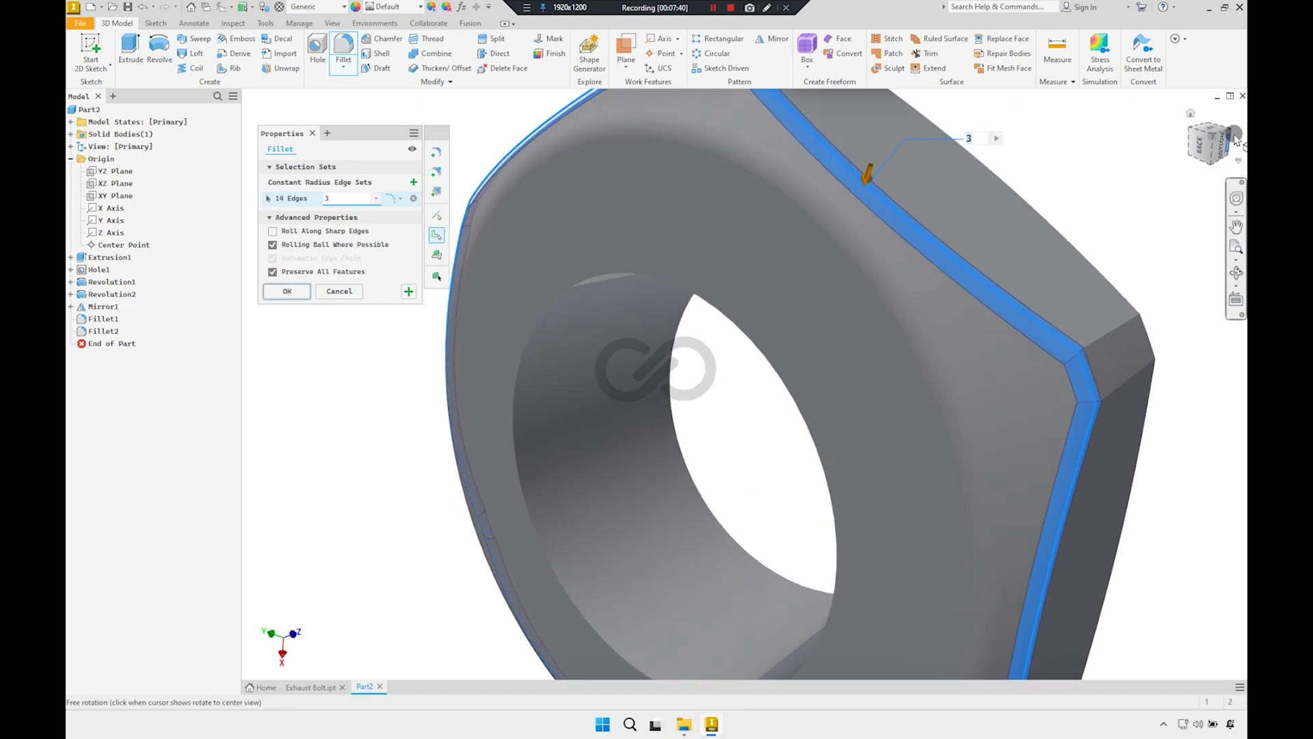
Add the opposite face's outer edge loop and apply the 3 mm fillet across 28 edges
left_click(1211, 145)
scroll(743, 318, "down", 3)
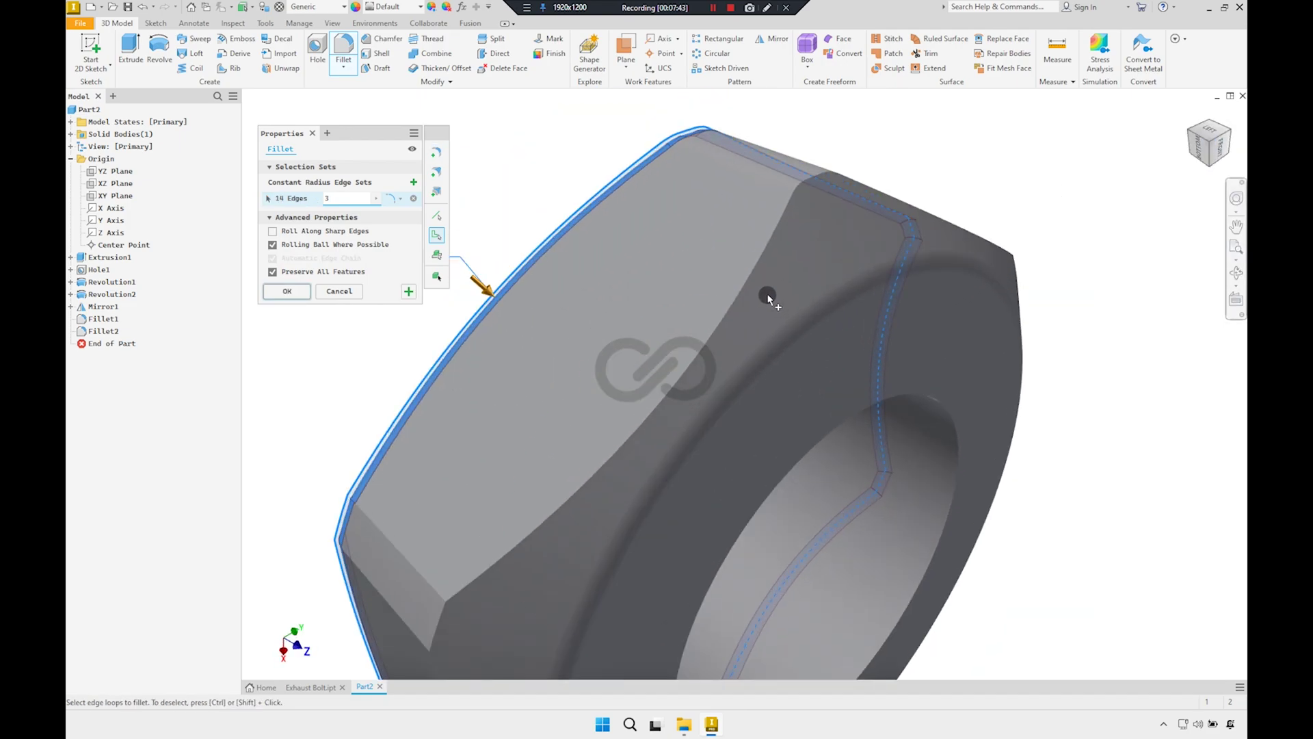
left_click(751, 275)
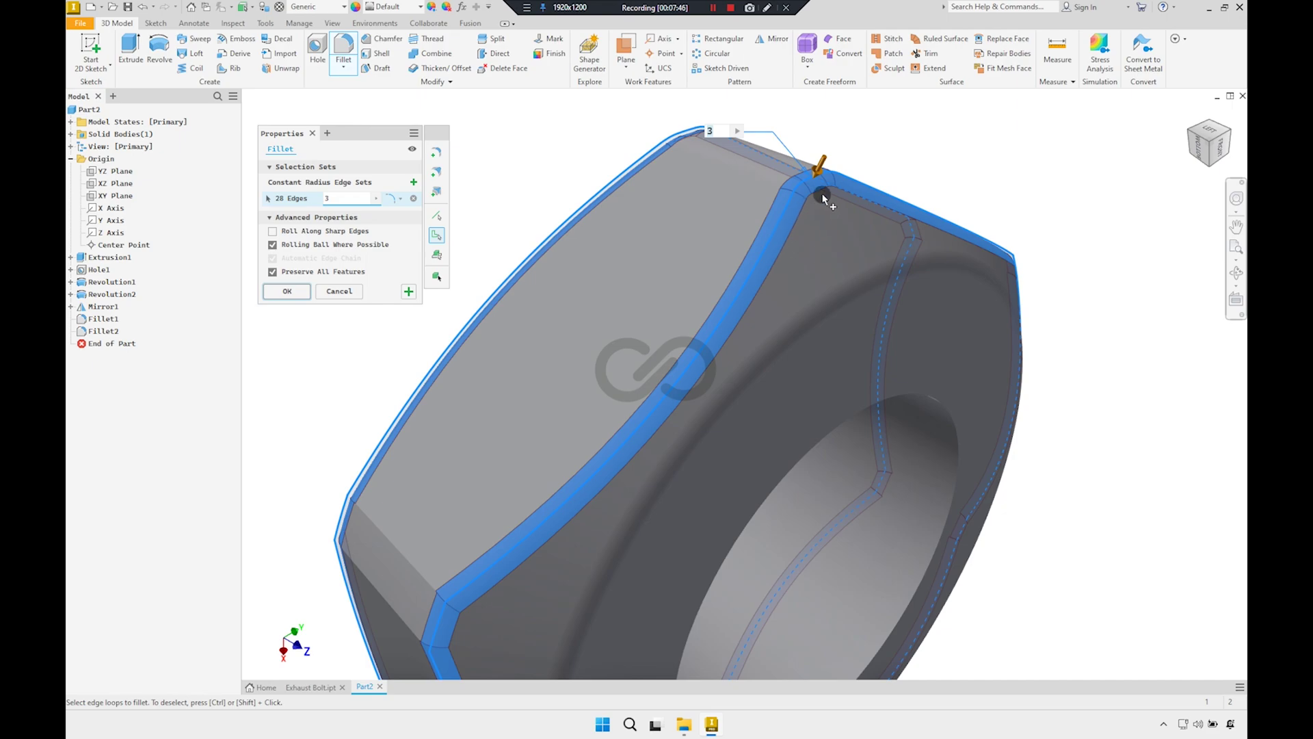
mouse_move(823, 198)
middle_mouse_down("shift")
mouse_move(757, 258)
mouse_move(786, 217)
mouse_move(891, 227)
middle_mouse_up("shift")
mouse_move(810, 307)
middle_mouse_down("shift")
mouse_move(848, 285)
mouse_move(833, 134)
middle_mouse_up("shift")
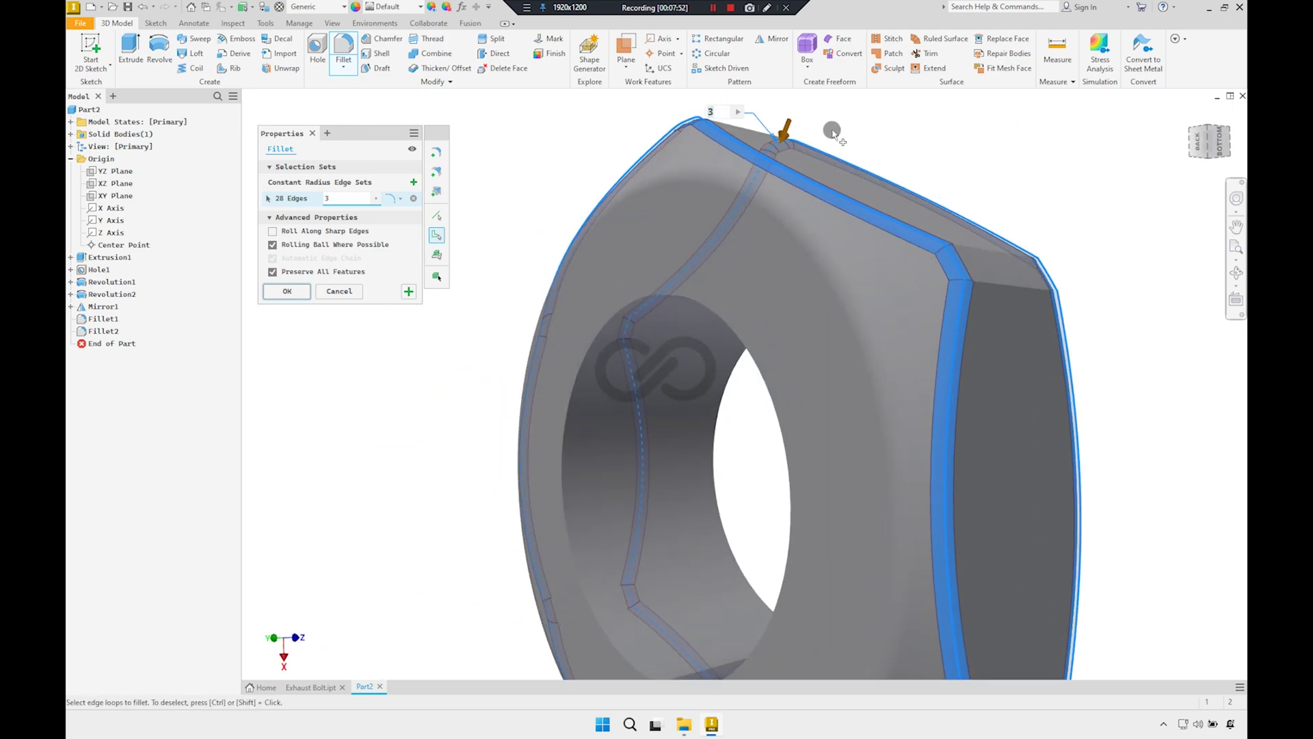
scroll(829, 246, "down", 2)
scroll(756, 220, "down", 2)
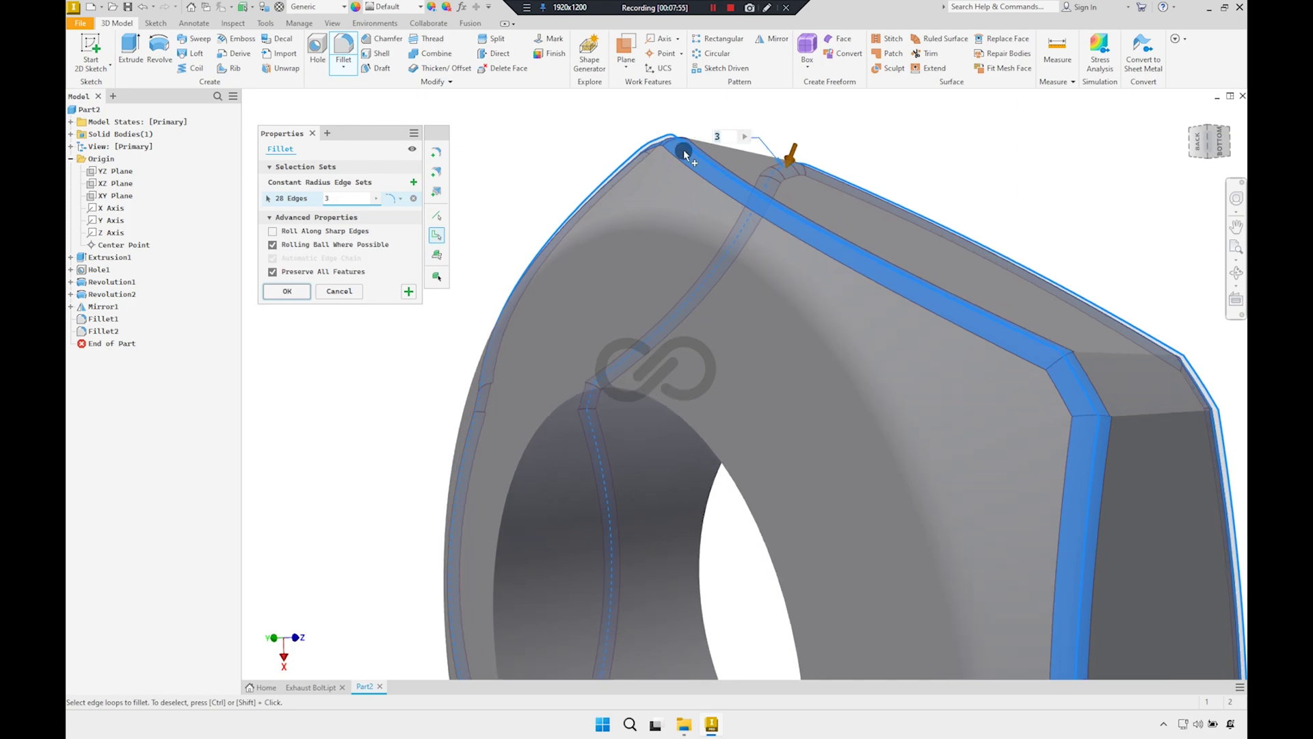
left_click(292, 293)
Orbit the nut to inspect the rounded edges and turn it to face the bore
scroll(750, 240, "up", 3)
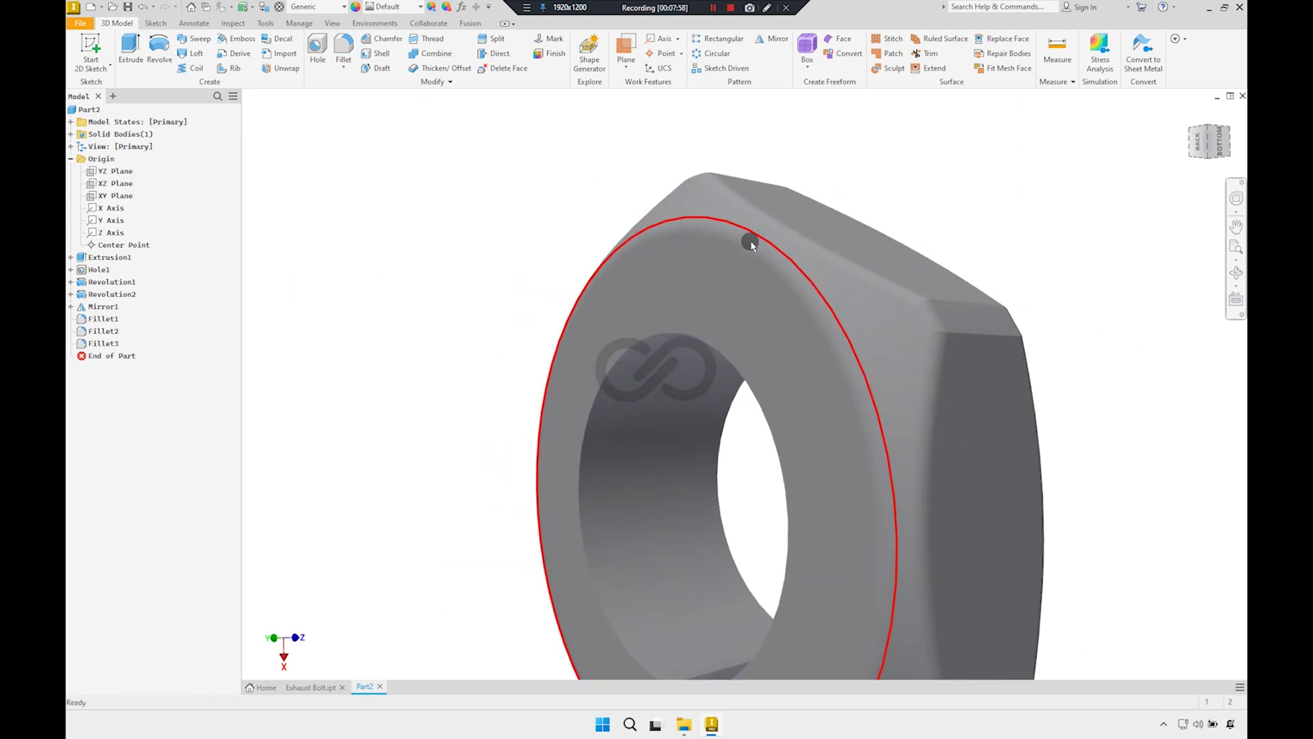
scroll(783, 256, "up", 2)
mouse_move(782, 257)
middle_mouse_down("shift")
mouse_move(849, 288)
mouse_move(639, 290)
middle_mouse_up("shift")
scroll(702, 317, "down", 2)
mouse_move(702, 317)
middle_mouse_down("shift")
mouse_move(694, 293)
mouse_move(664, 274)
middle_mouse_up("shift")
Cut a full-length ISO Metric M60x5.5 class 6H thread into the nut's bore face
scroll(658, 273, "down", 2)
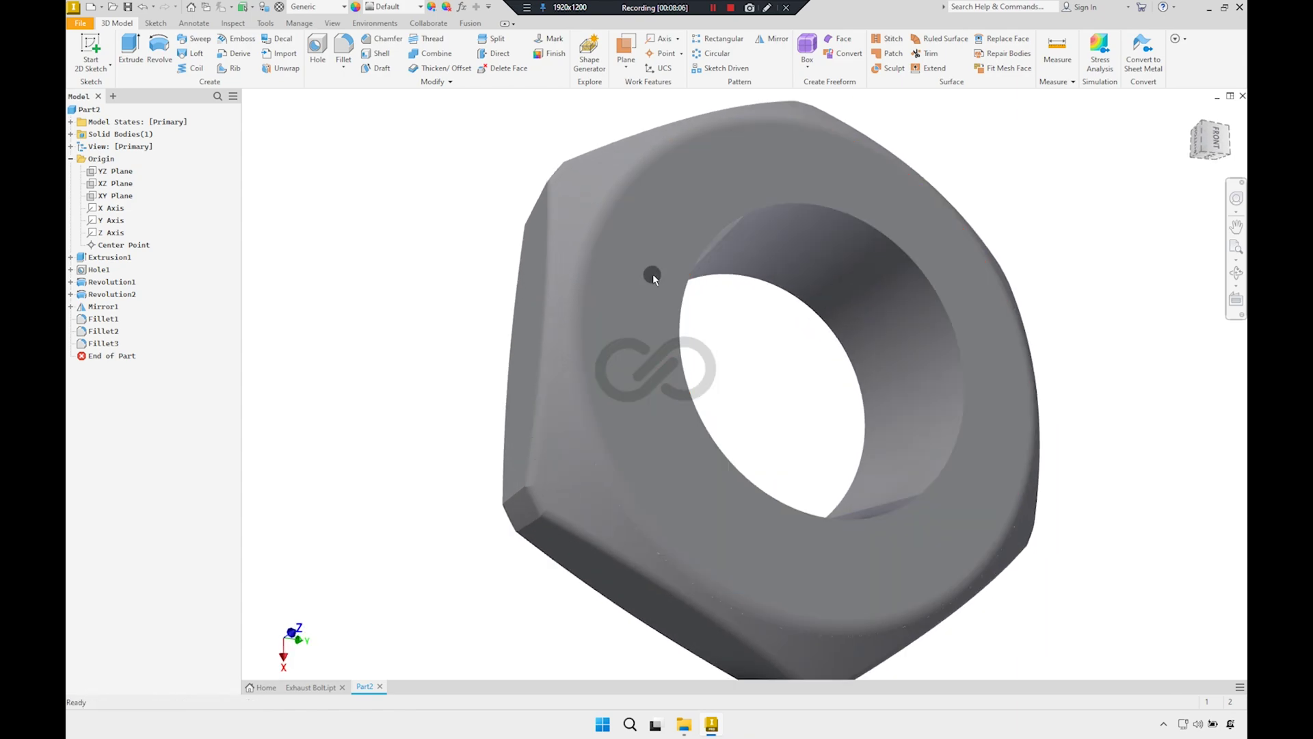
left_click(428, 41)
left_click(880, 358)
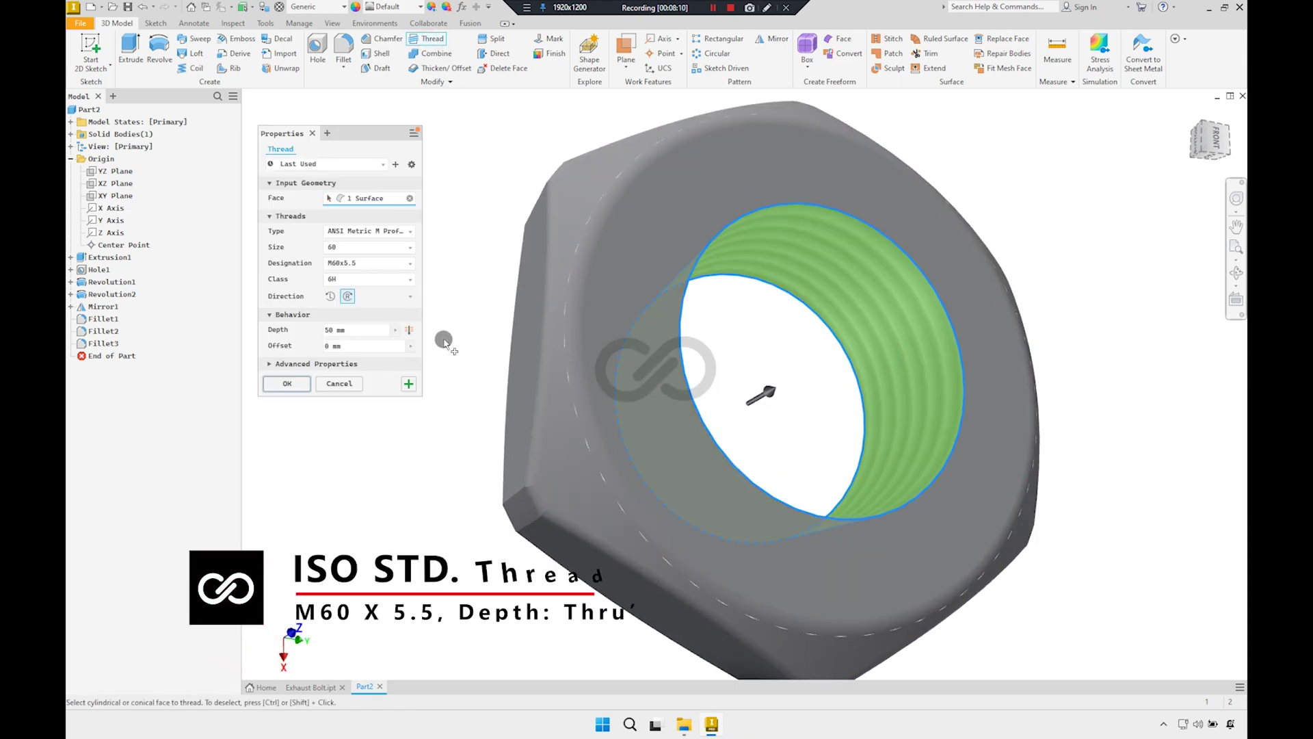
left_click(408, 330)
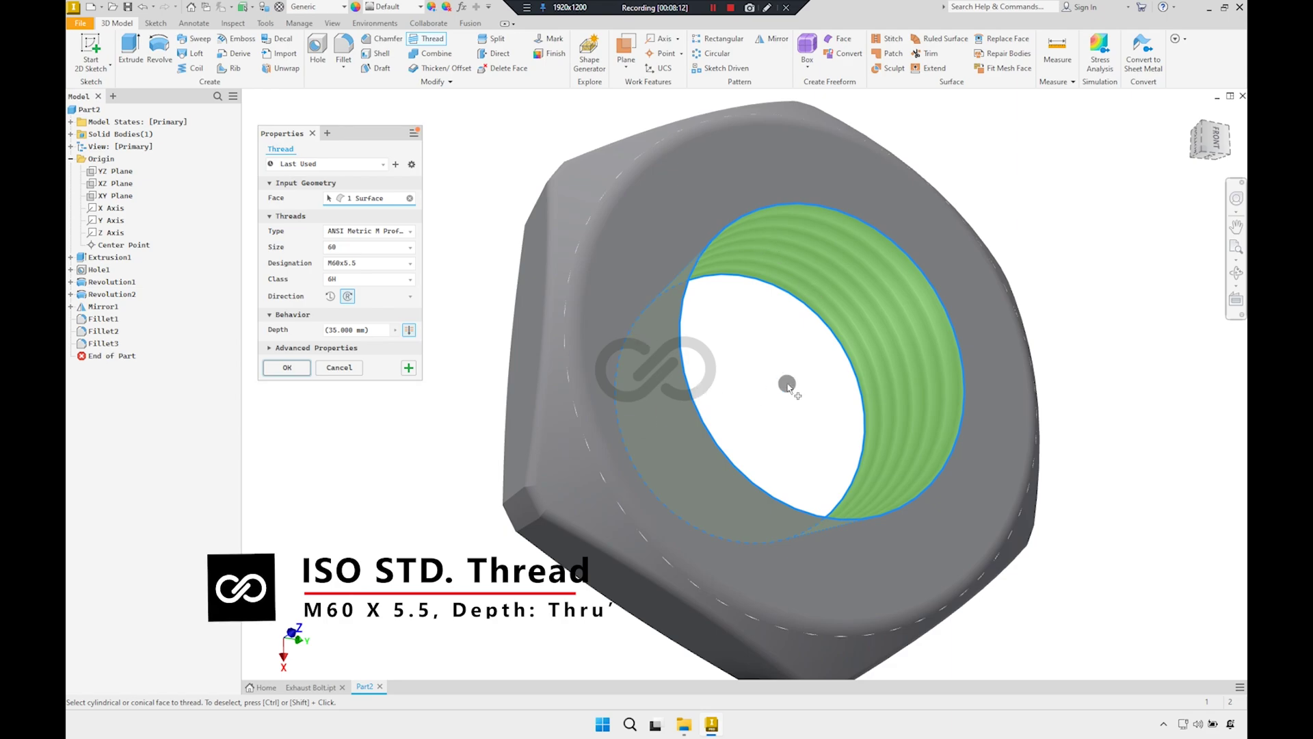
left_click(357, 236)
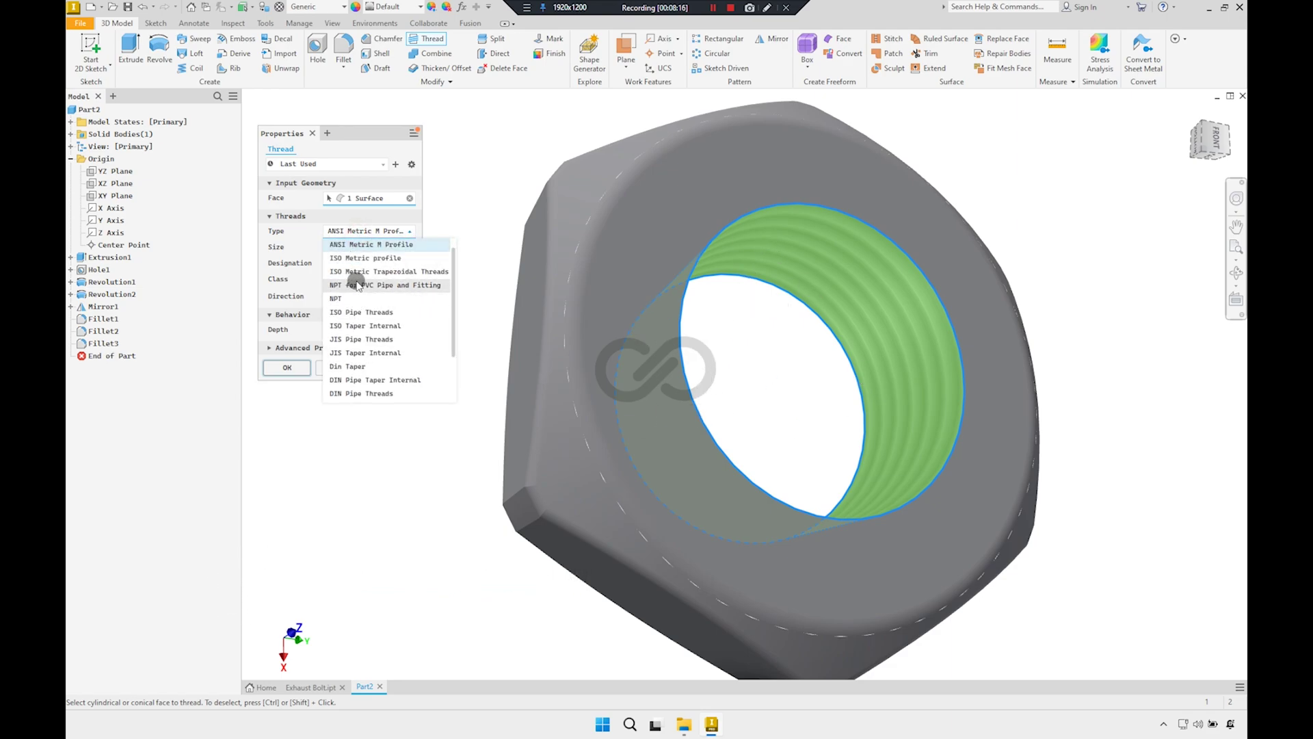
left_click(372, 259)
mouse_move(575, 282)
middle_mouse_down("shift")
mouse_move(731, 318)
mouse_move(669, 308)
mouse_move(741, 296)
mouse_move(433, 378)
middle_mouse_up("shift")
left_click(287, 368)
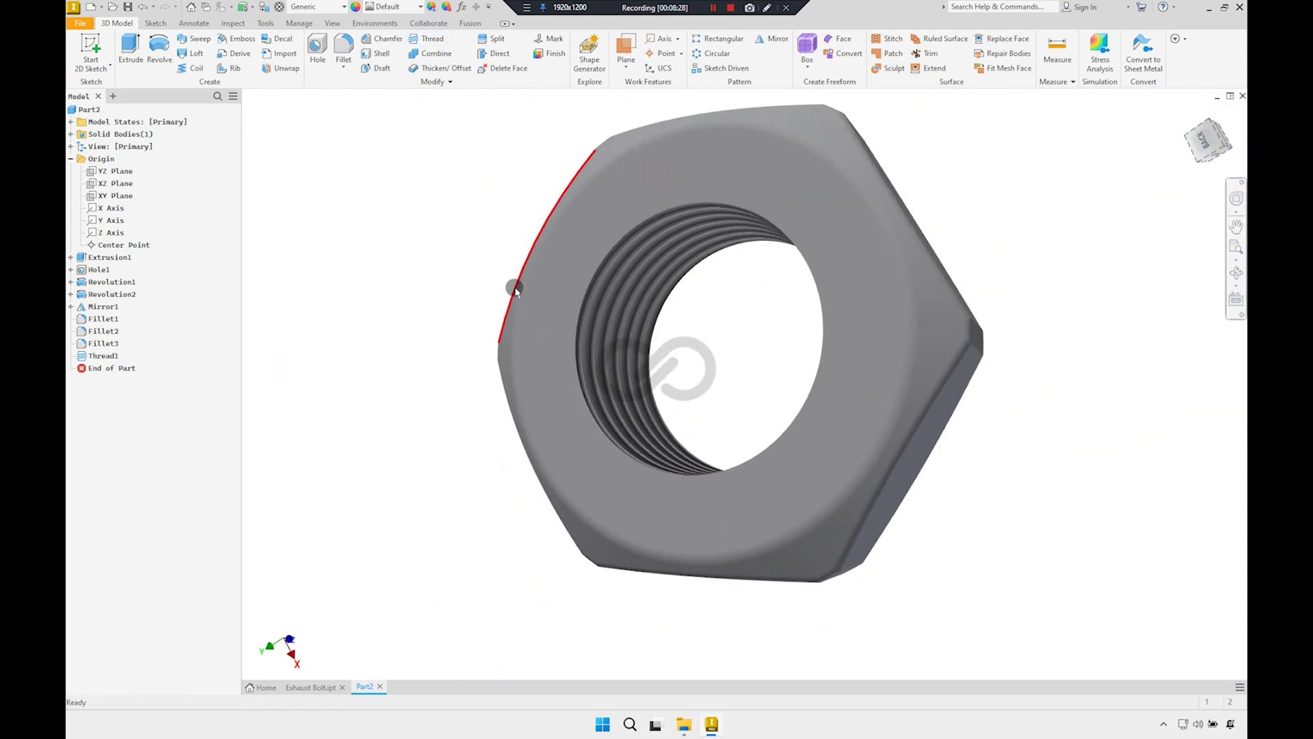
Save the threaded nut as 'Exhaust Nut'
scroll(479, 288, "down", 3)
middle_click_drag(505, 288, 432, 247, "shift")
key("ctrl+s")
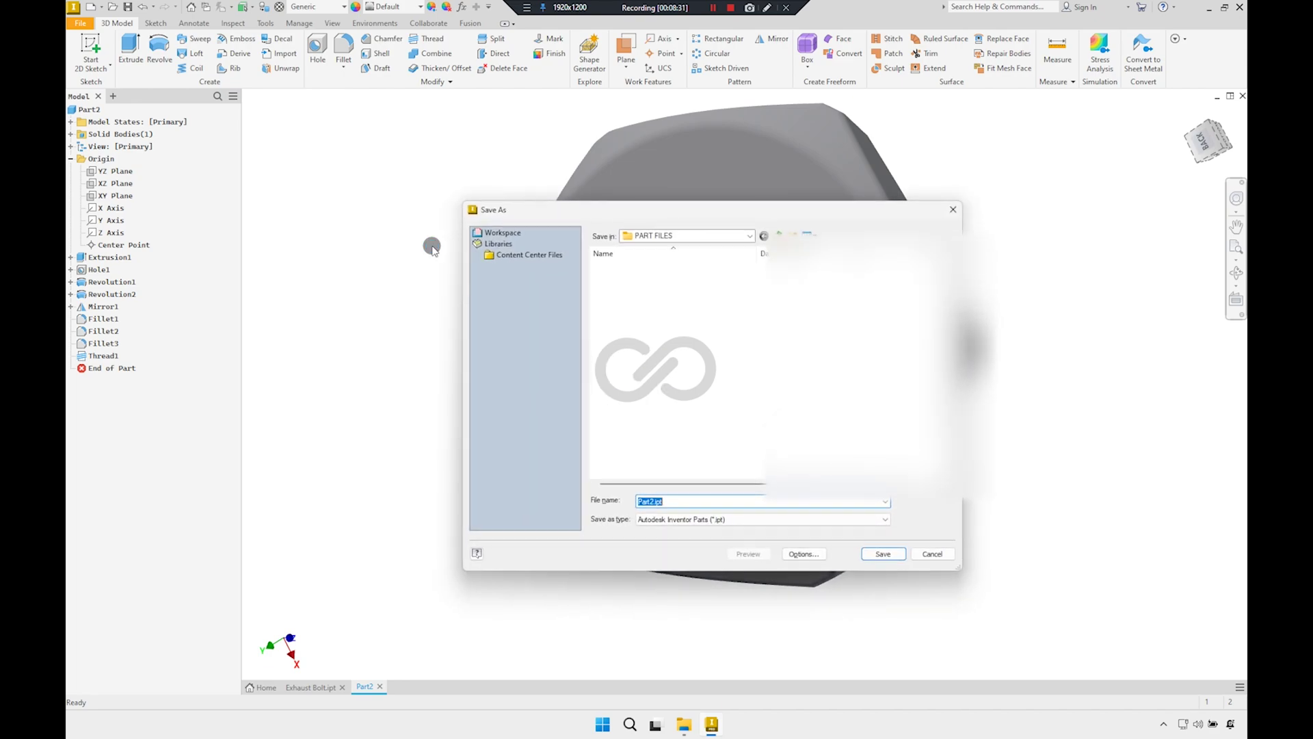
type("E")
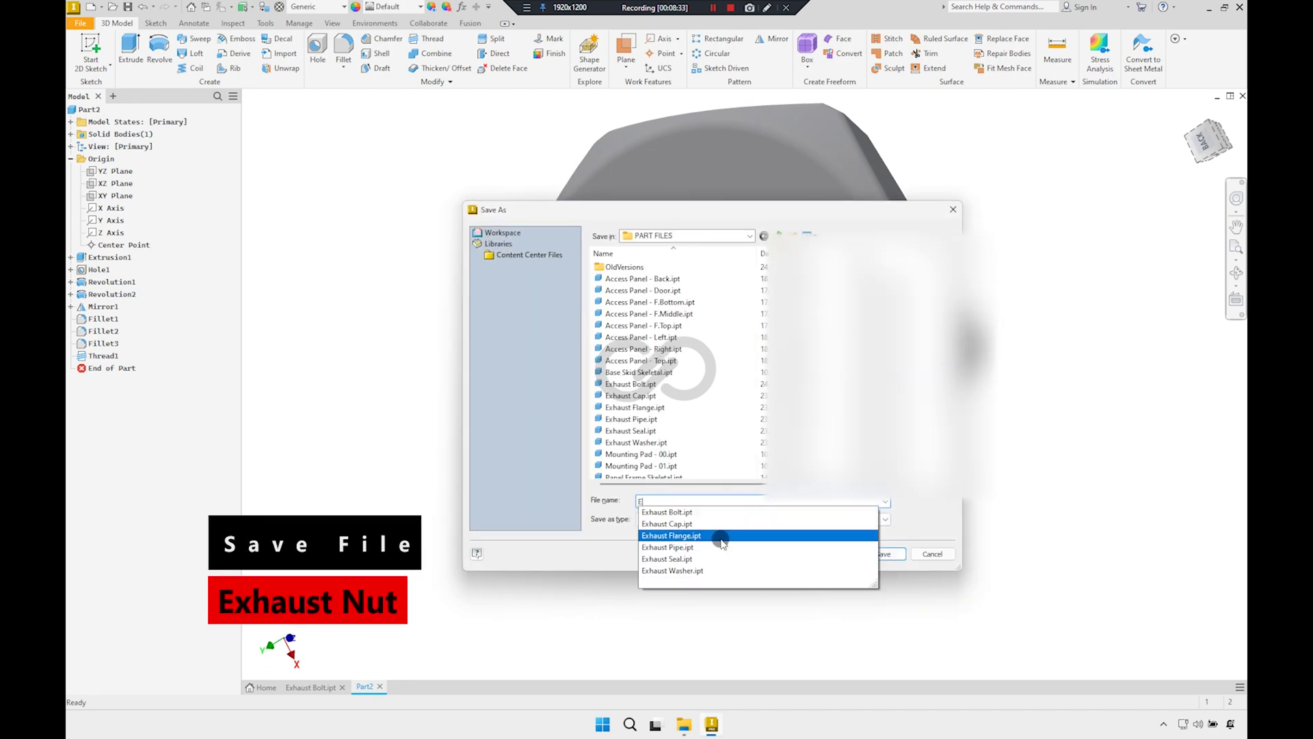
type("xhau")
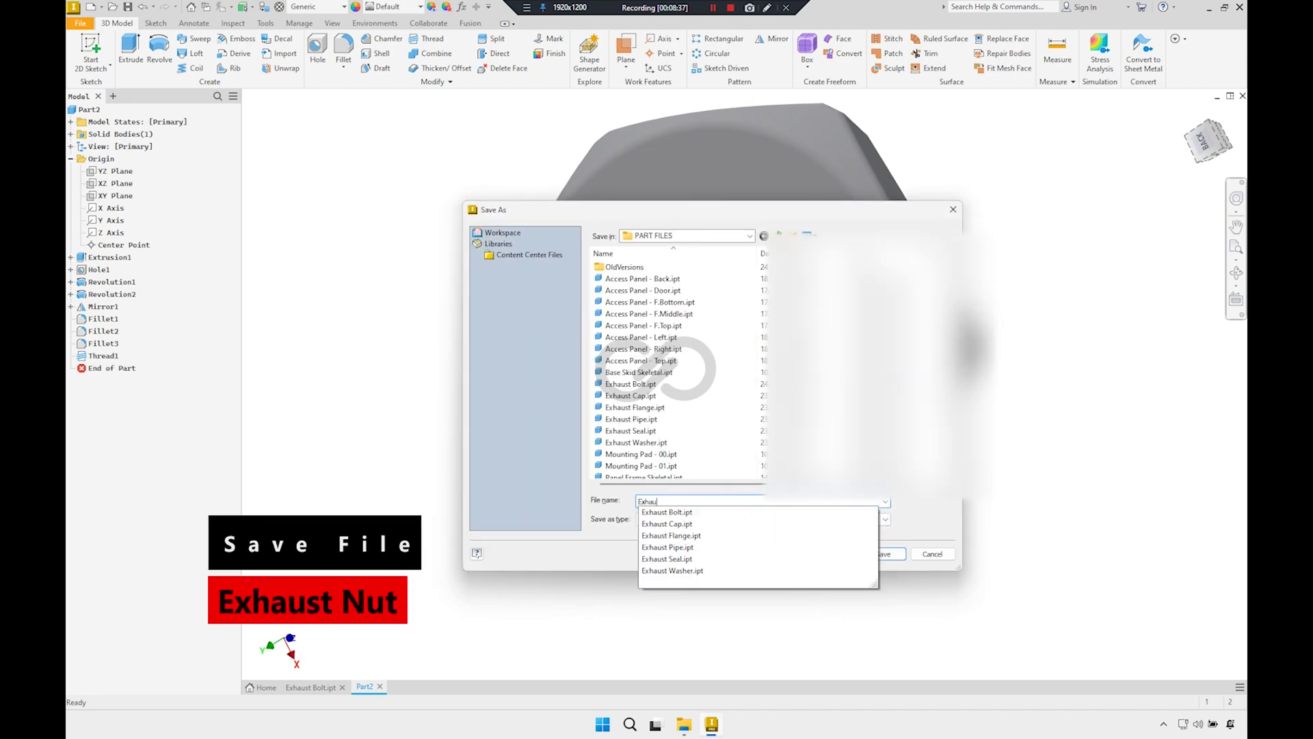
type("st Nut")
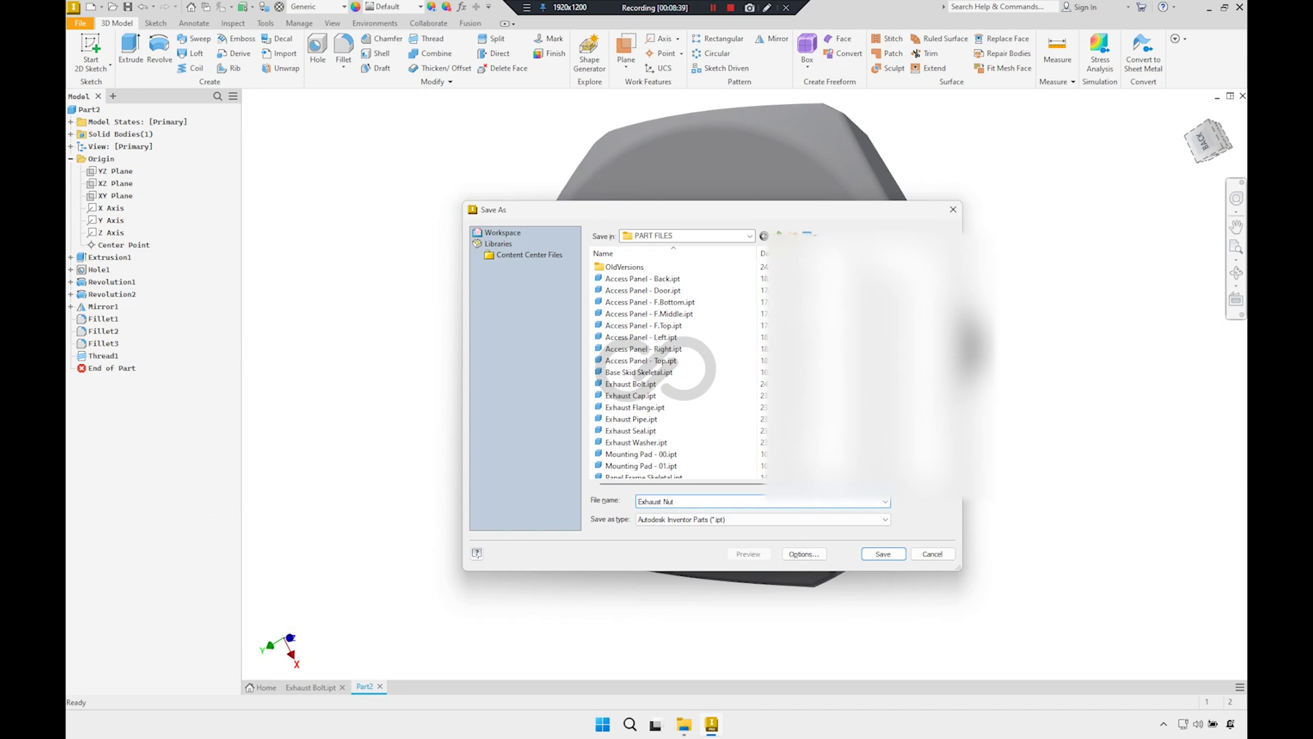
key("Return")
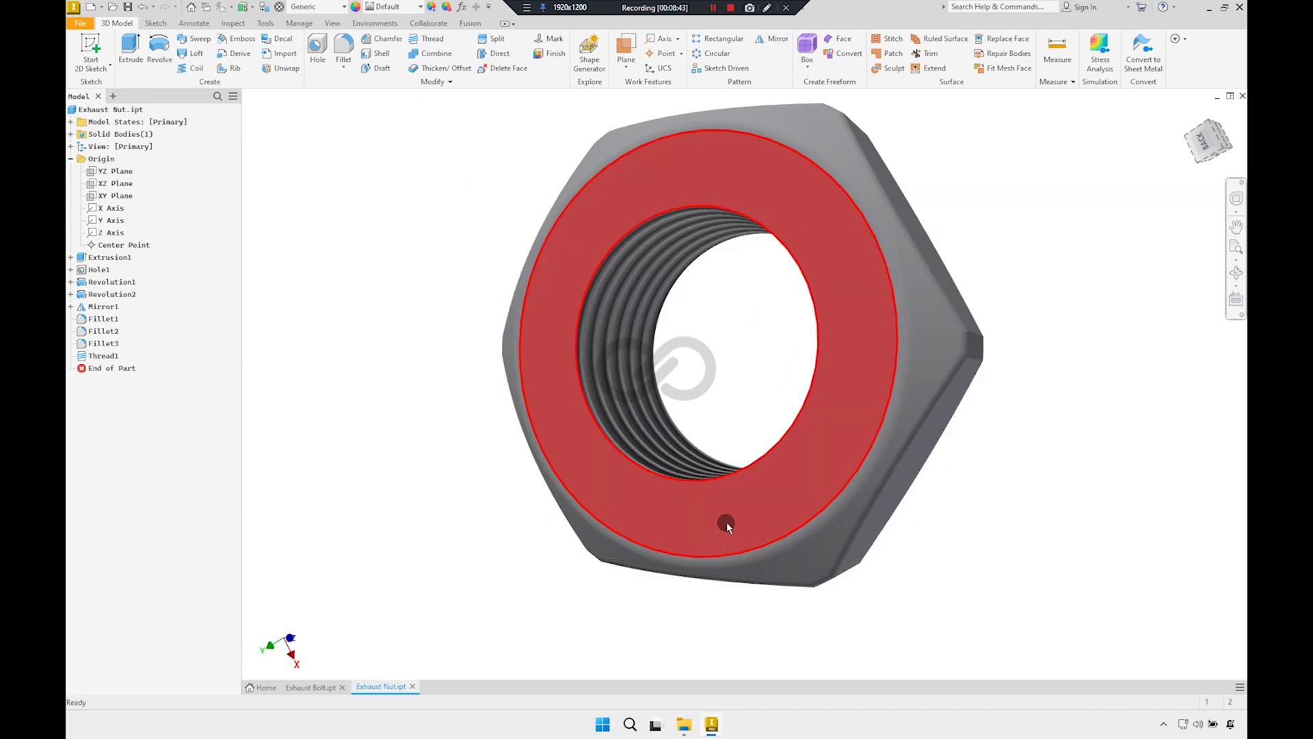
Set the nut's material to Stainless Steel and orbit to view its threaded hole
mouse_move(1034, 290)
middle_mouse_down("shift")
mouse_move(786, 334)
mouse_move(438, 158)
middle_mouse_up("shift")
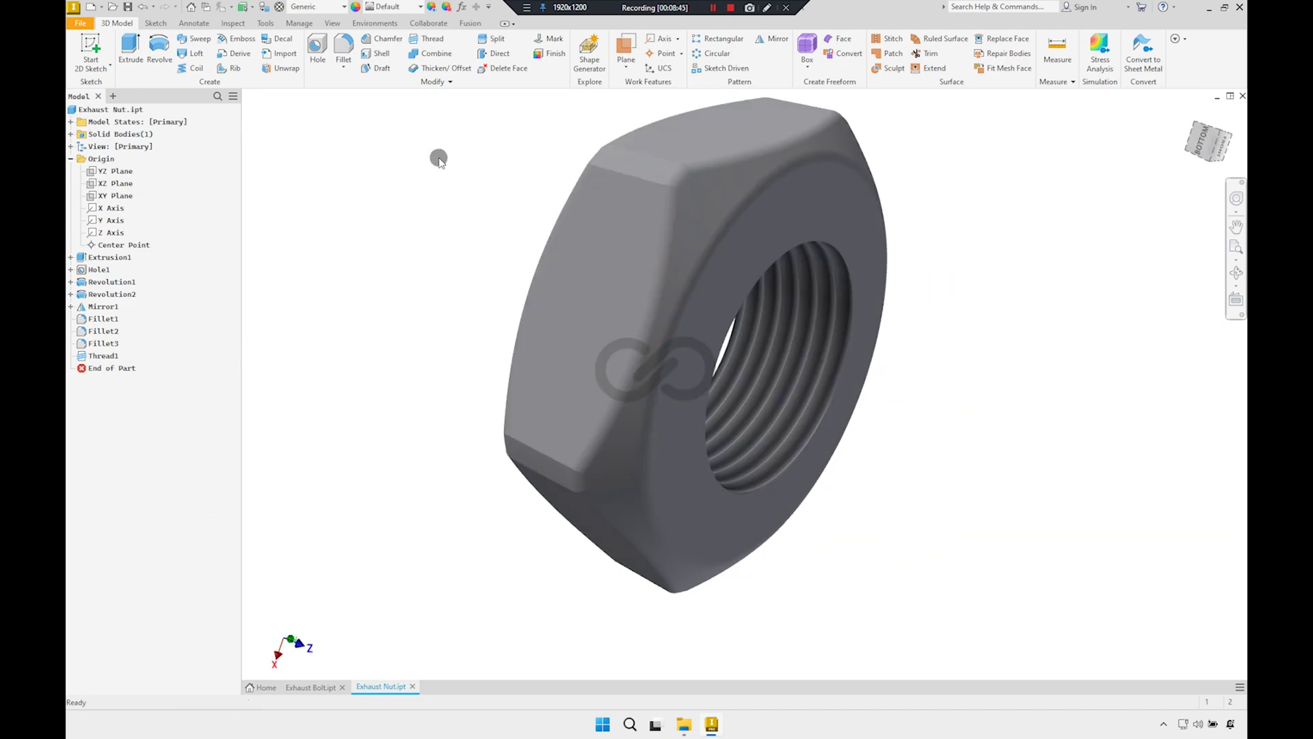
left_click(320, 14)
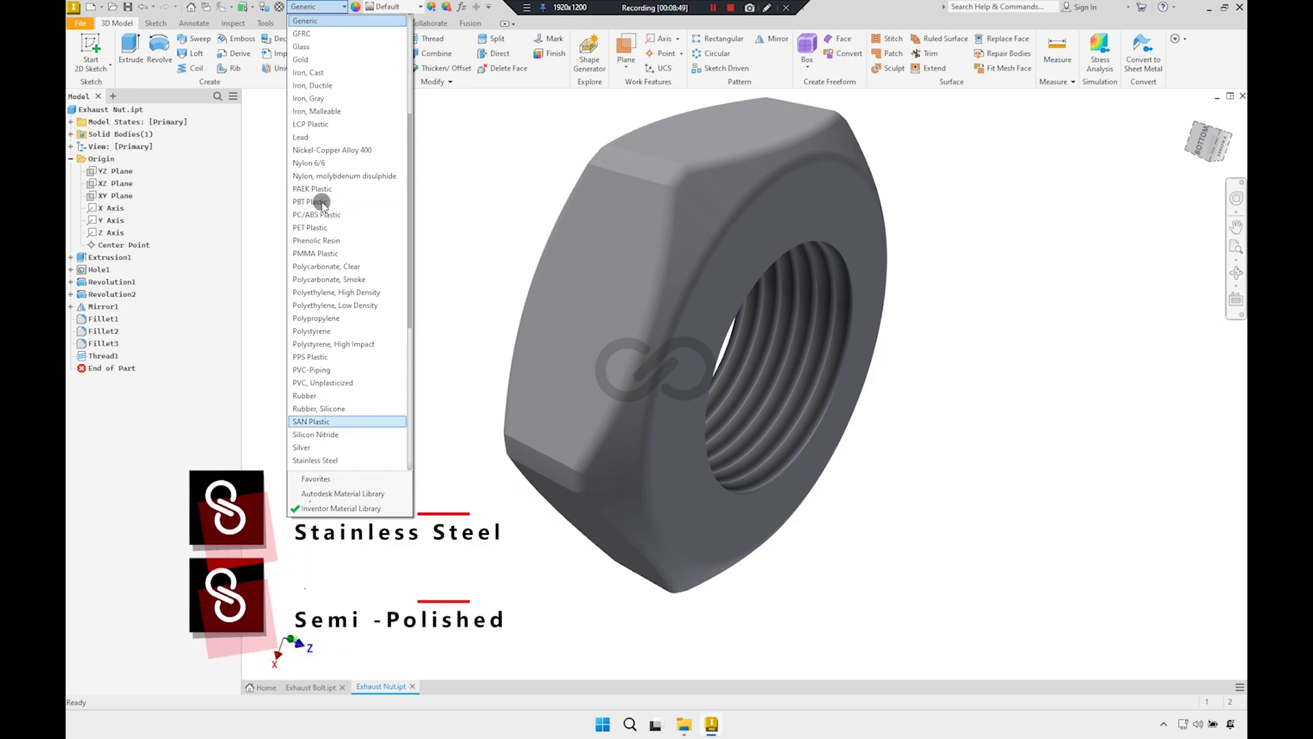
left_click(340, 457)
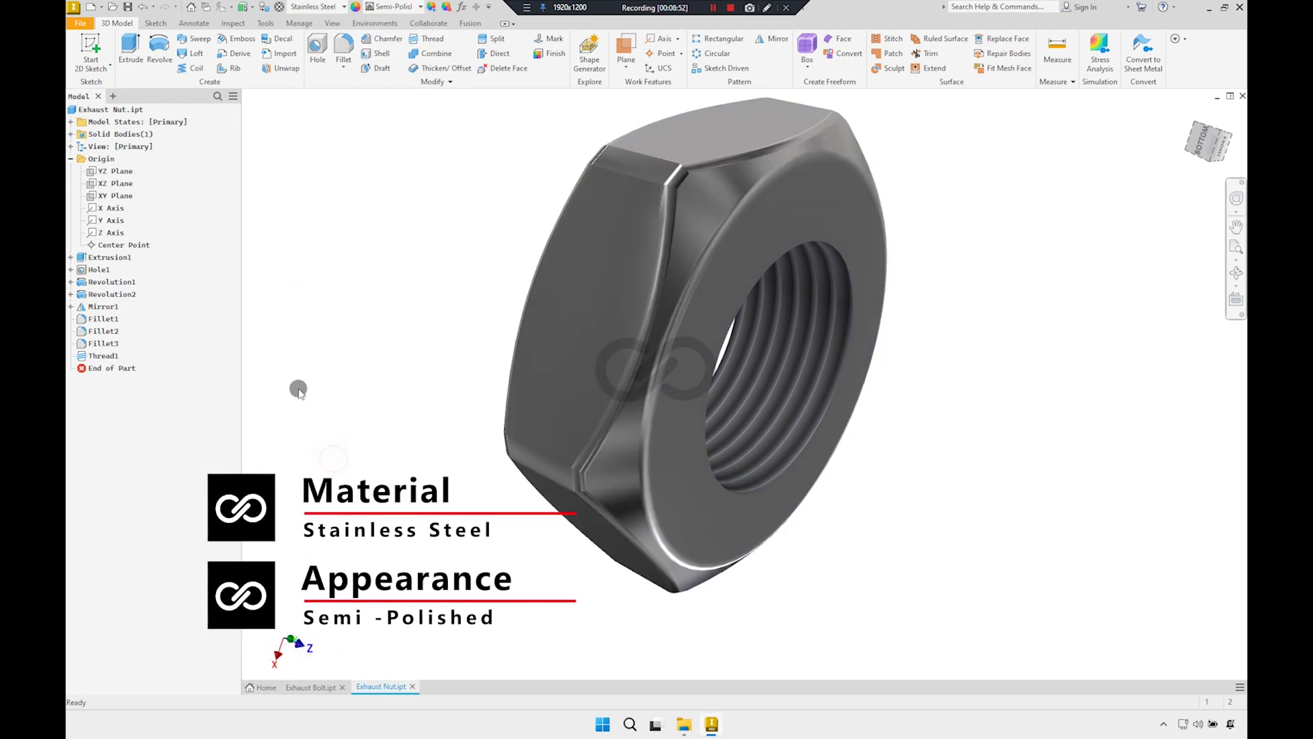
middle_click_drag(493, 252, 642, 228, "shift")
scroll(645, 255, "down", 3)
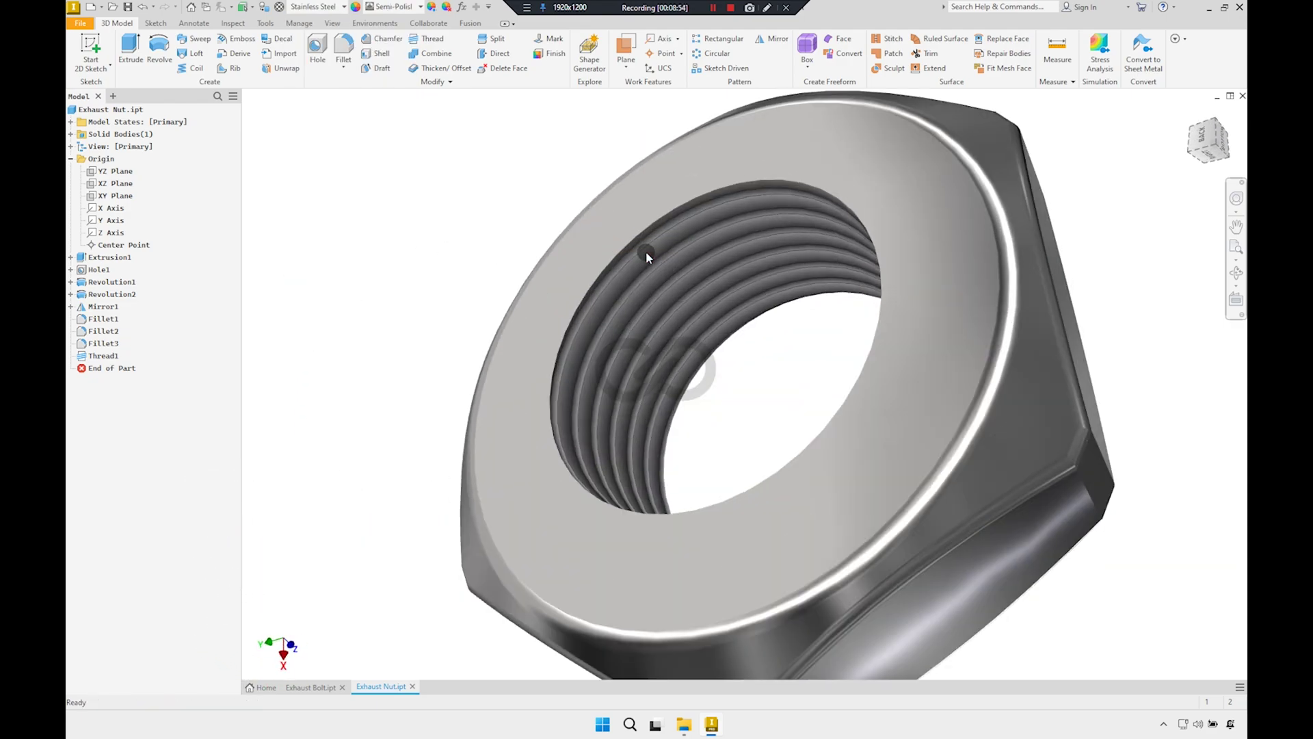
scroll(671, 254, "down", 3)
scroll(651, 240, "down", 3)
scroll(734, 146, "down", 2)
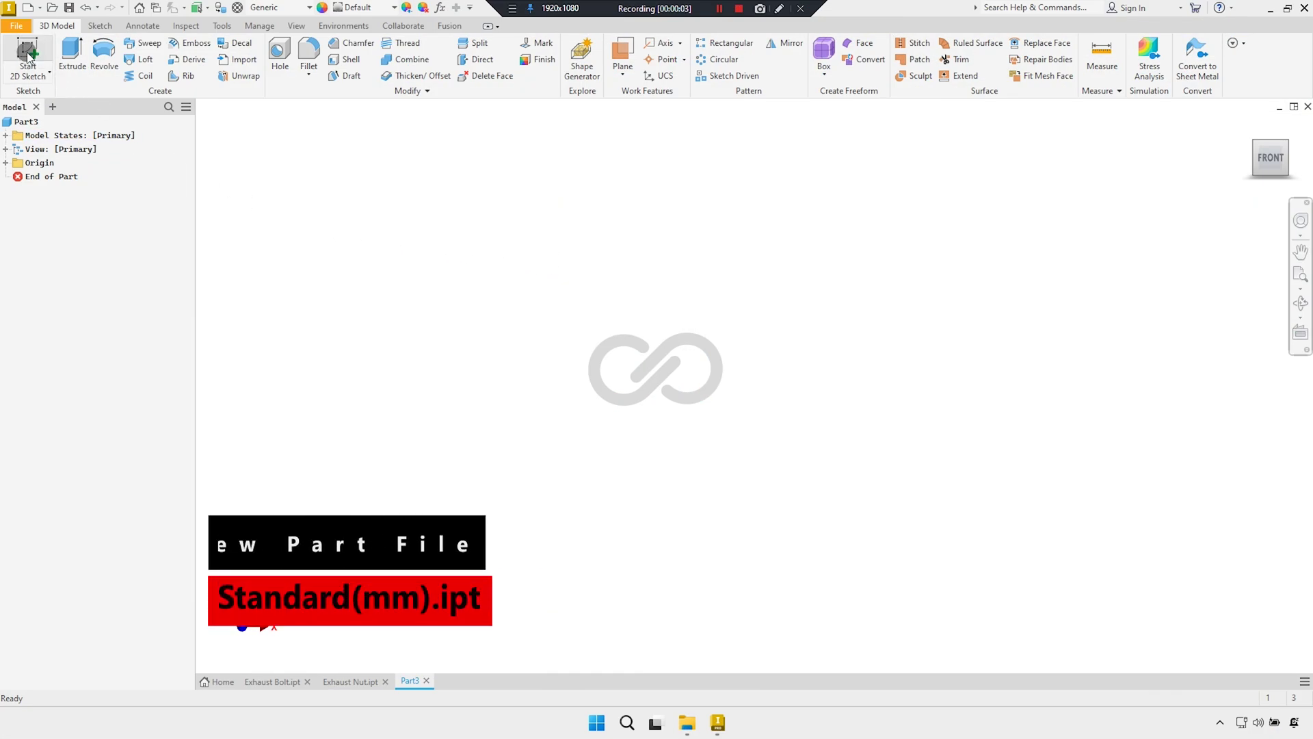
Start a sketch on an origin plane and add user parameter dLength = 400 mm
left_click(27, 52)
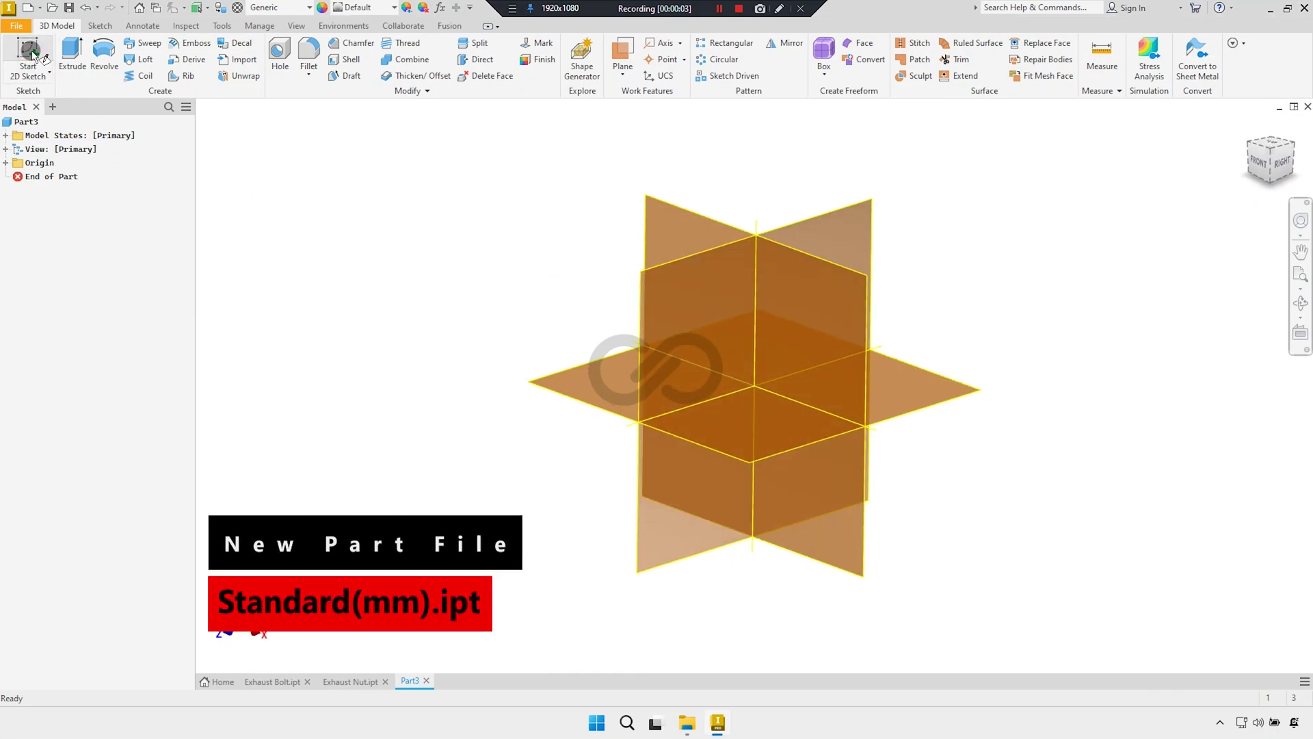
left_click(696, 211)
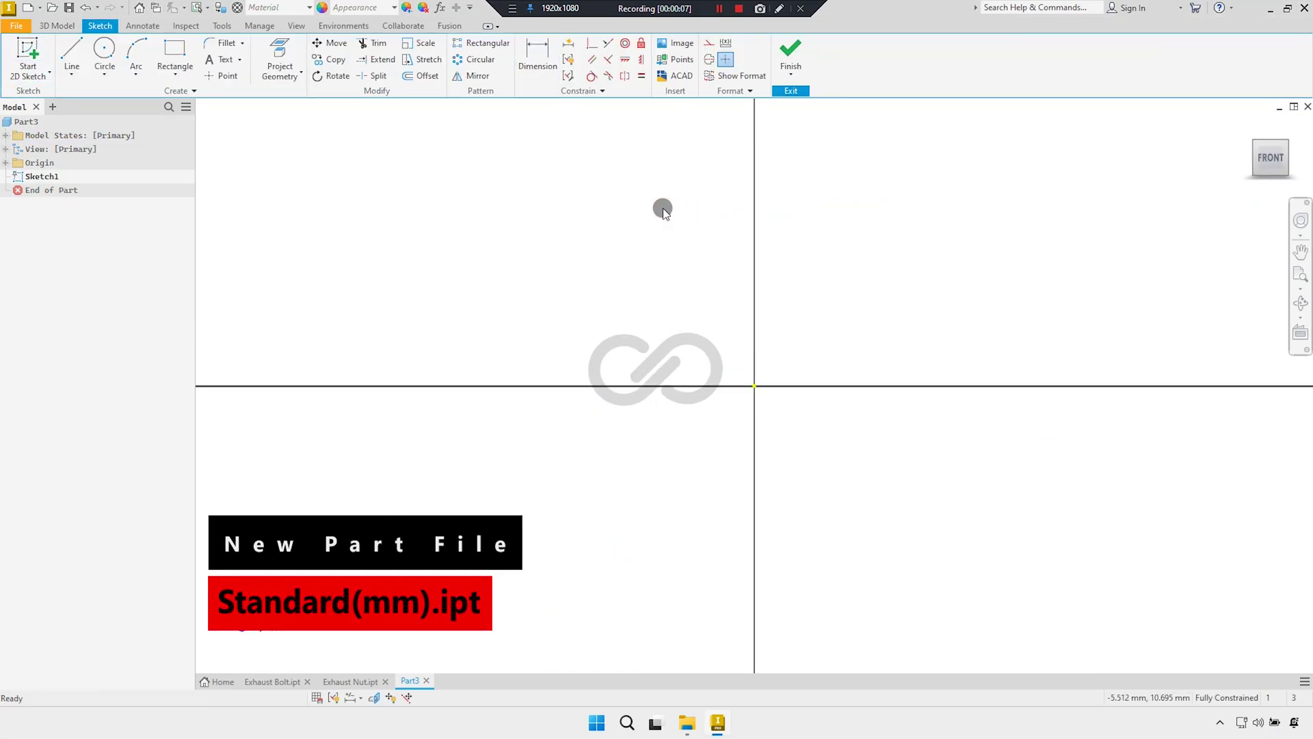
left_click(441, 13)
left_click(307, 342)
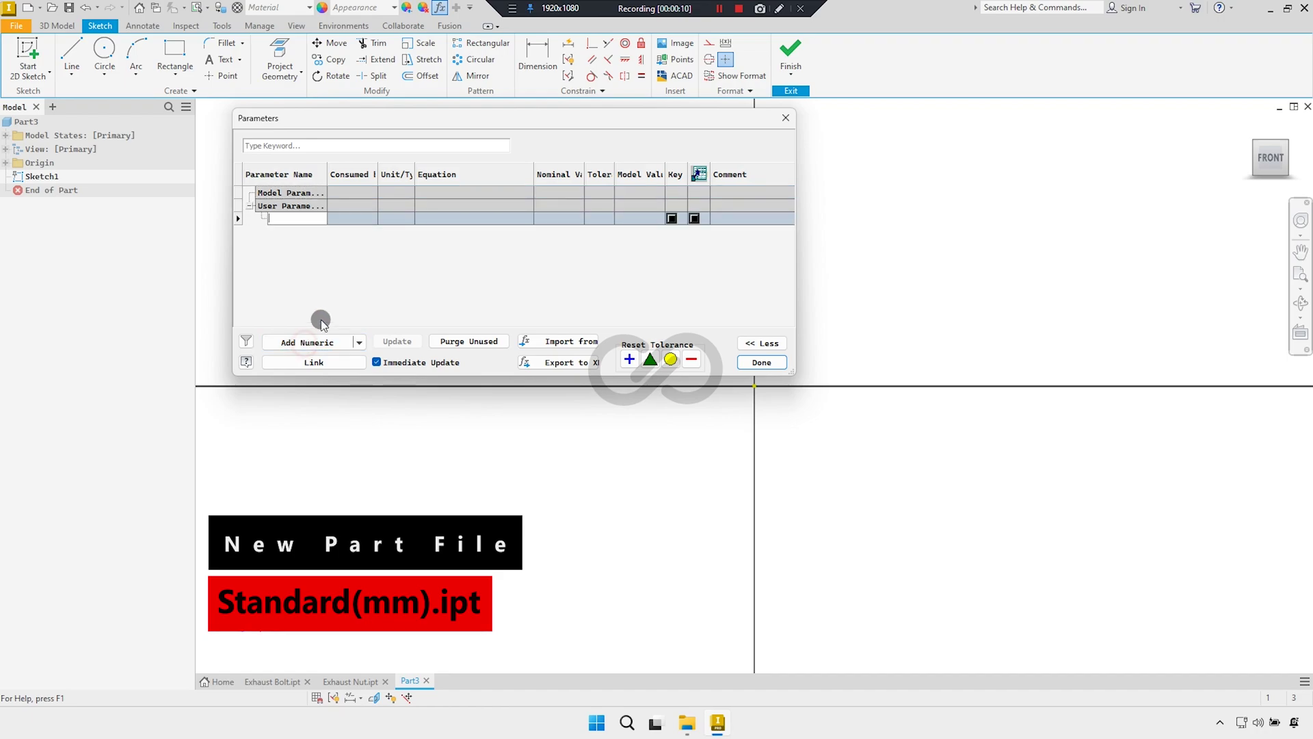
type("dLength")
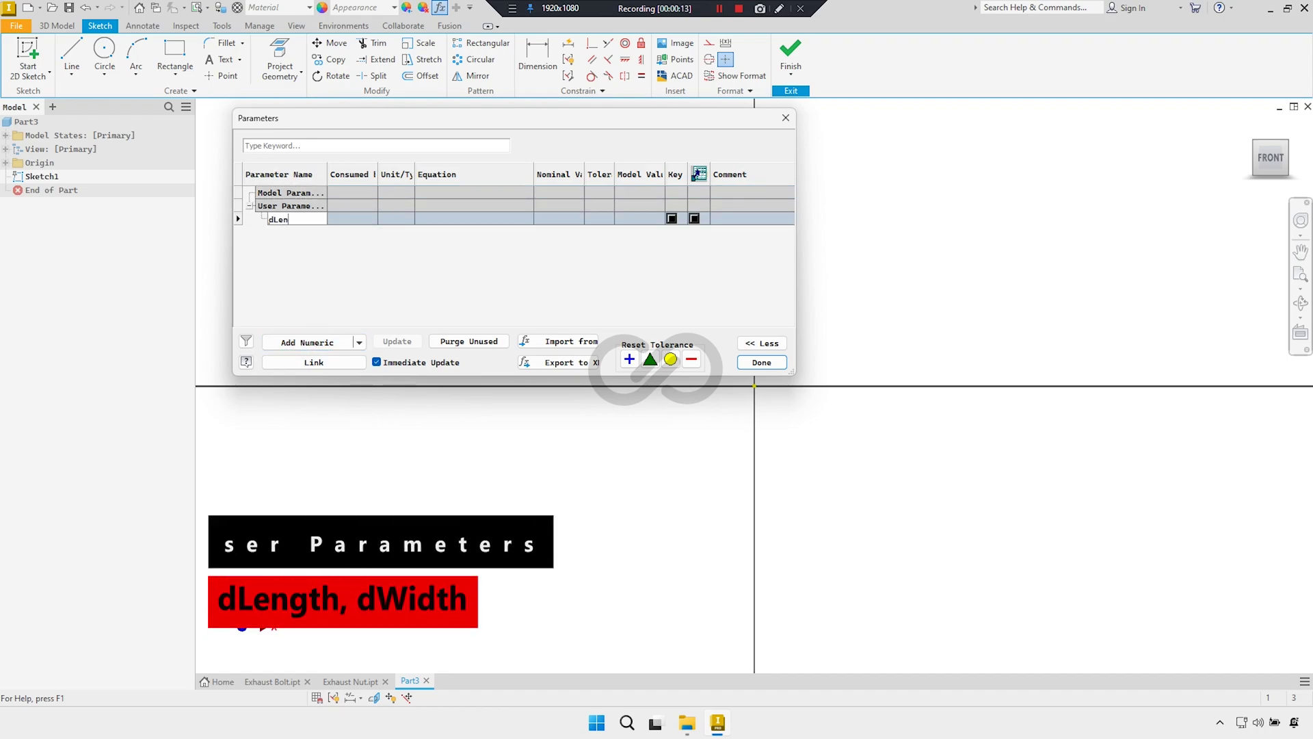
left_click(464, 219)
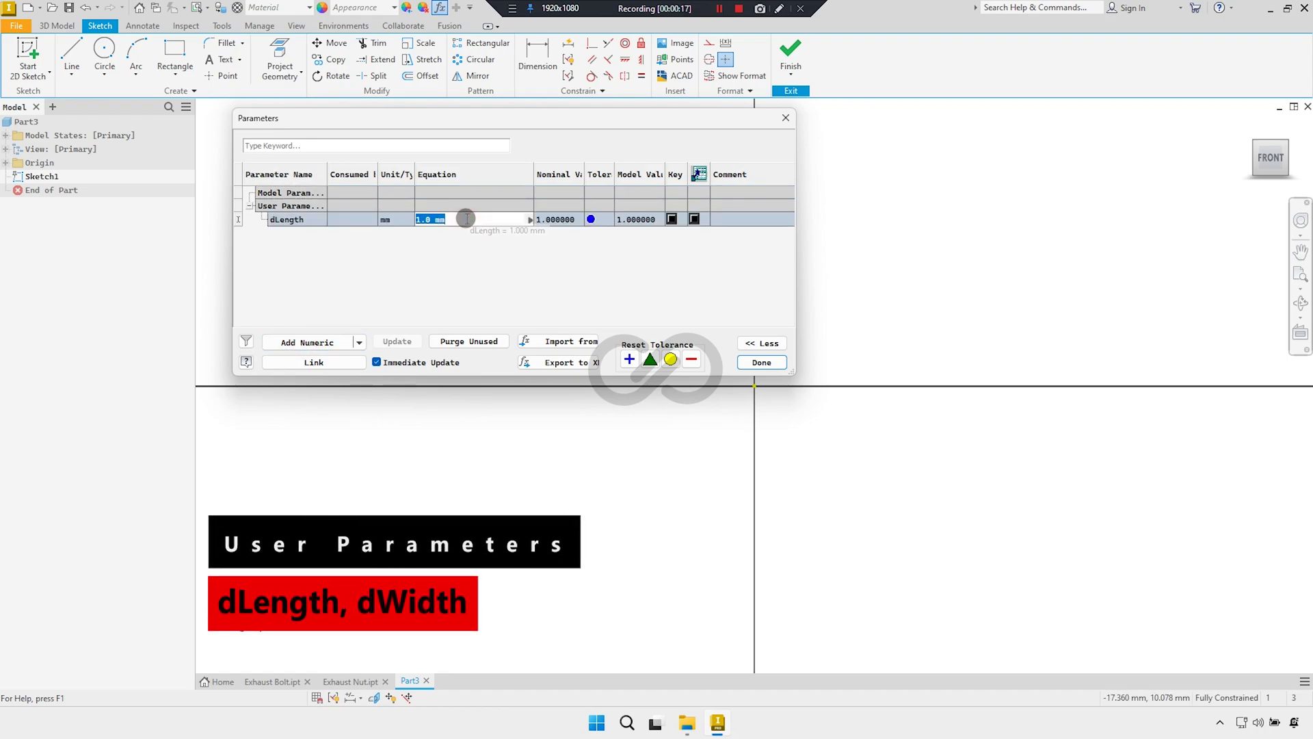
type("400")
key("Return")
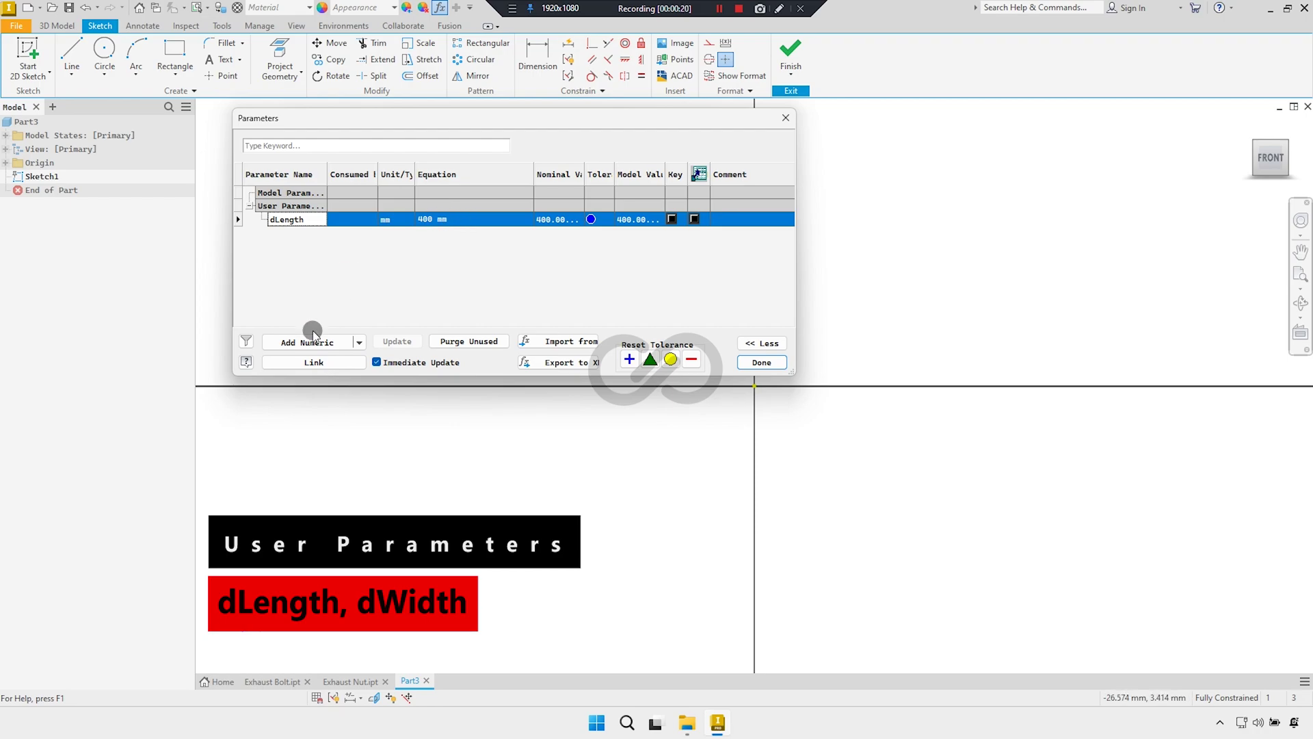
Add user parameter dWidth = 270 mm and close the Parameters table
left_click(309, 340)
type("dWidth")
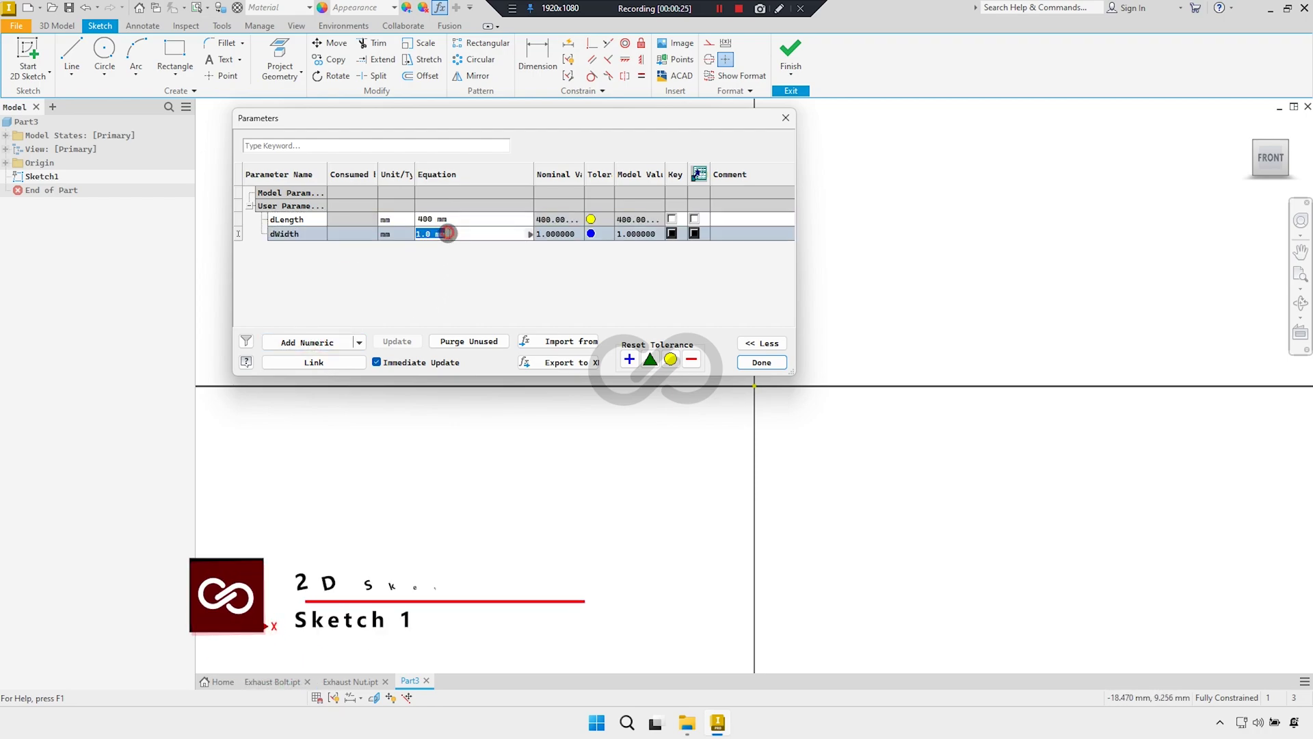
left_click(445, 233)
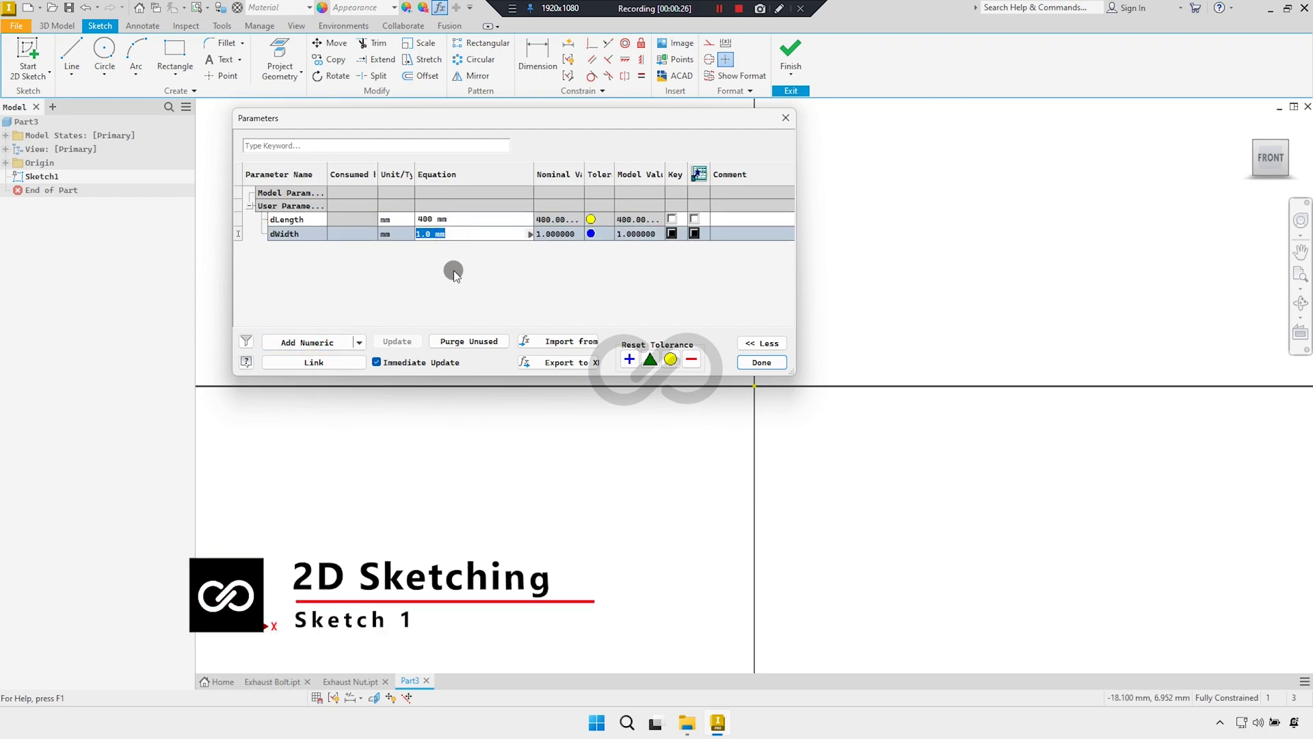
type("270")
left_click(454, 267)
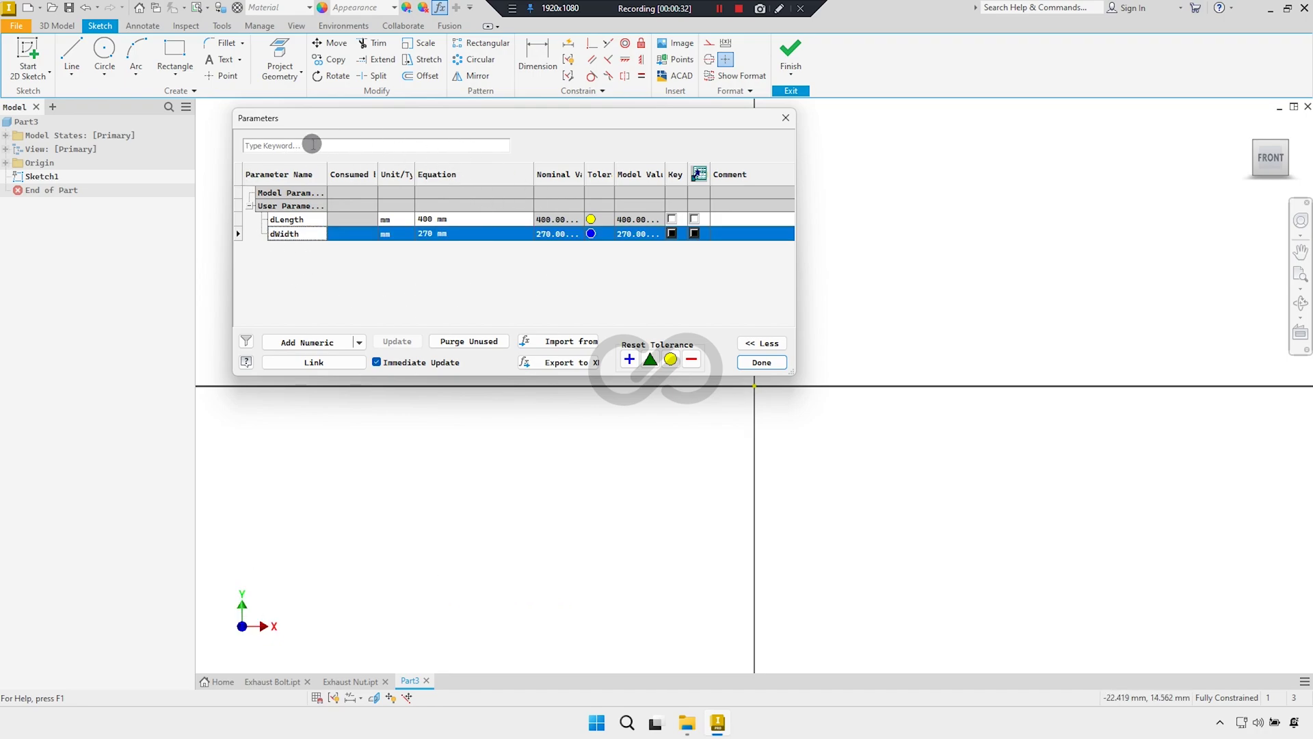
left_click(758, 362)
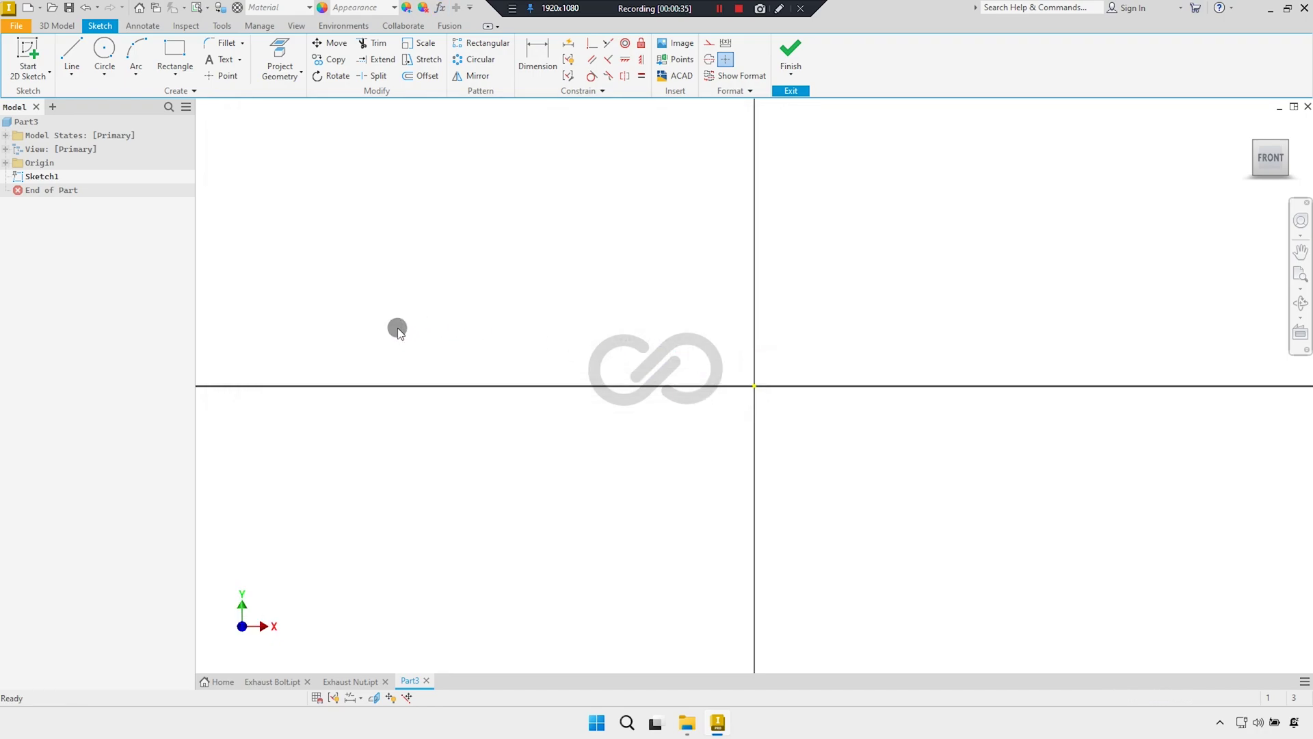
Draw a centre-point rectangle at the origin sized dLength by dWidth (400 × 270)
left_click(179, 80)
left_click(193, 154)
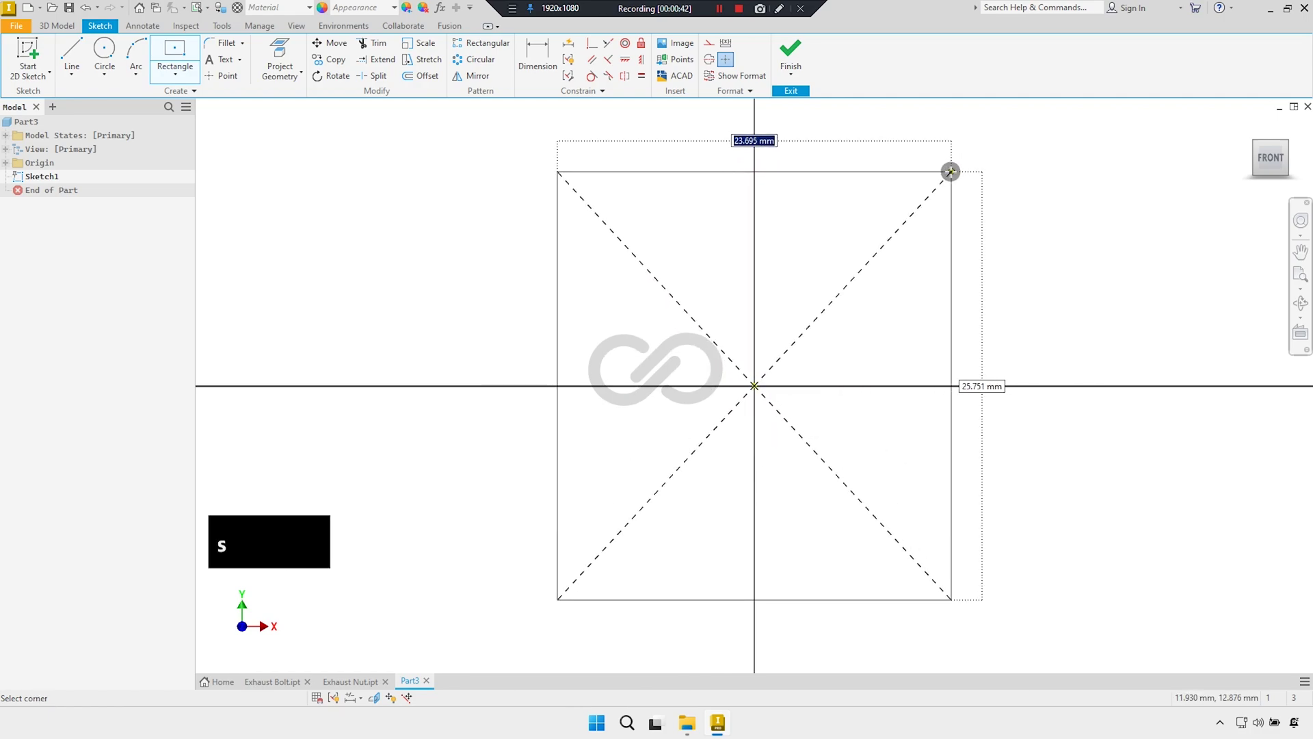
type("dLength")
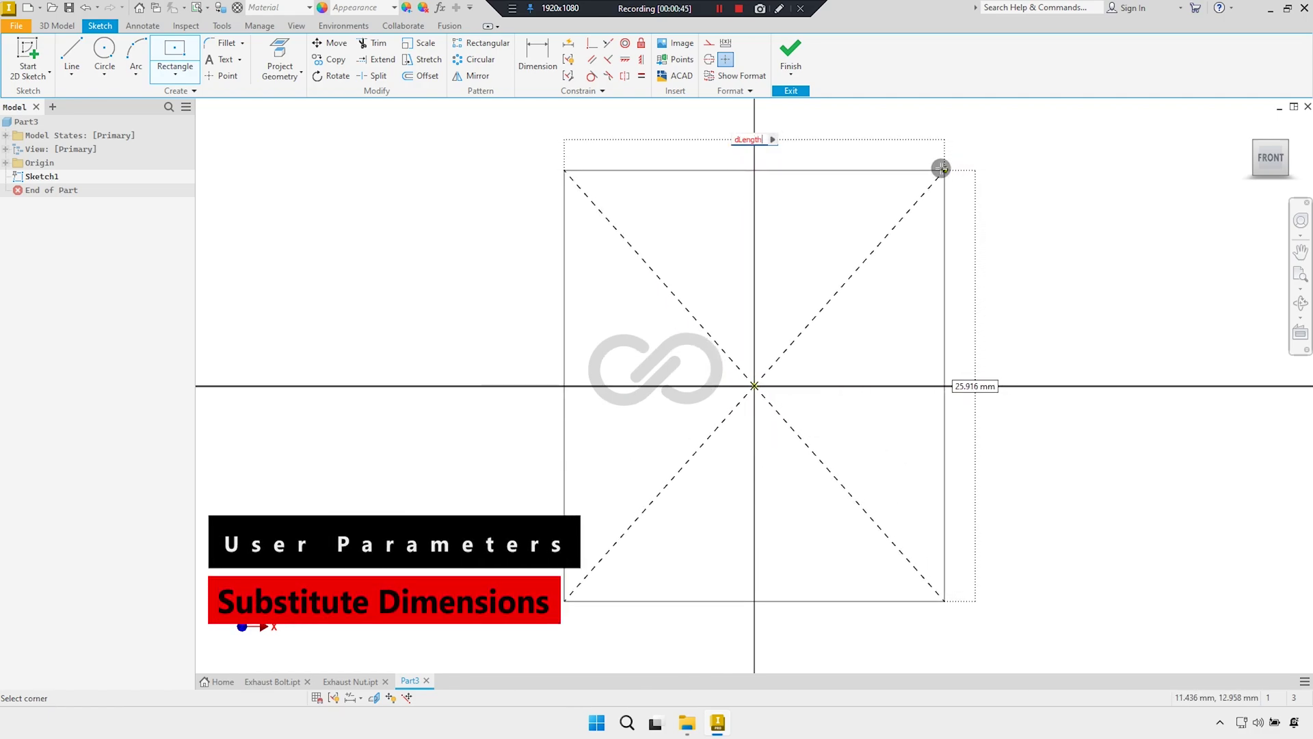
type("dWidth")
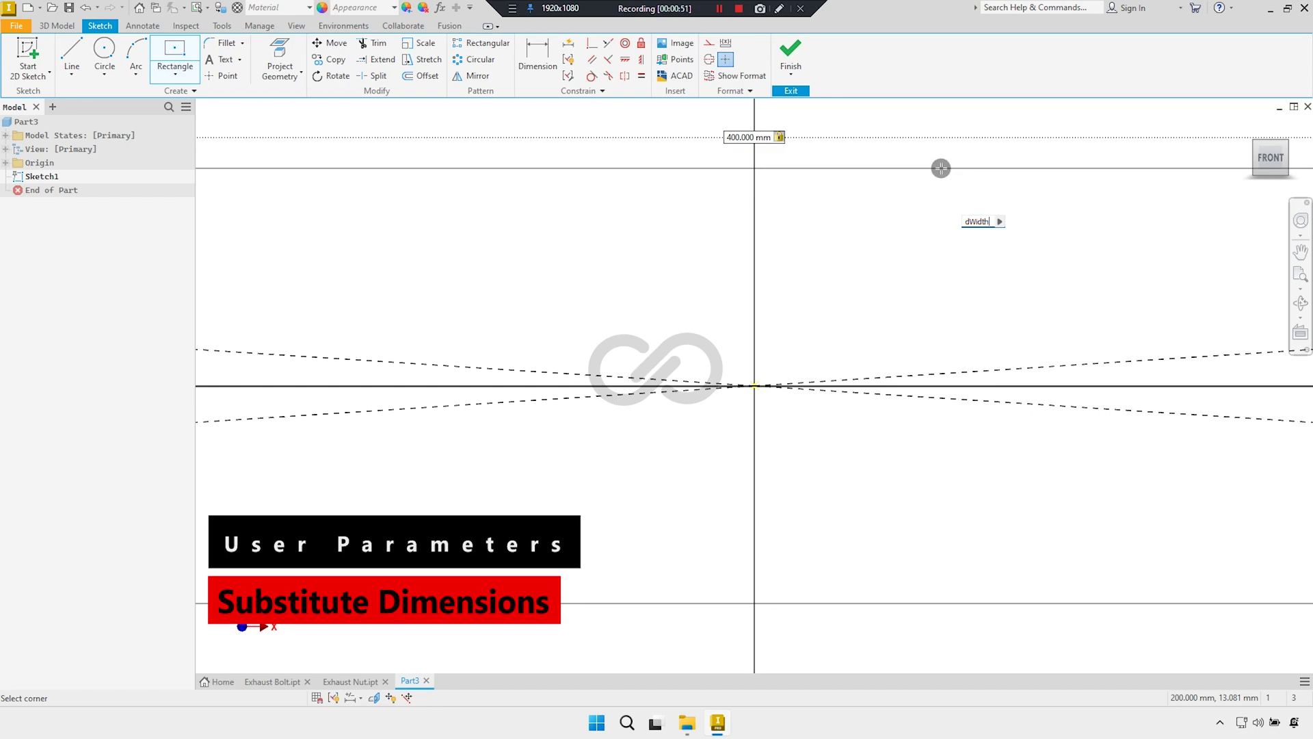
key("Return")
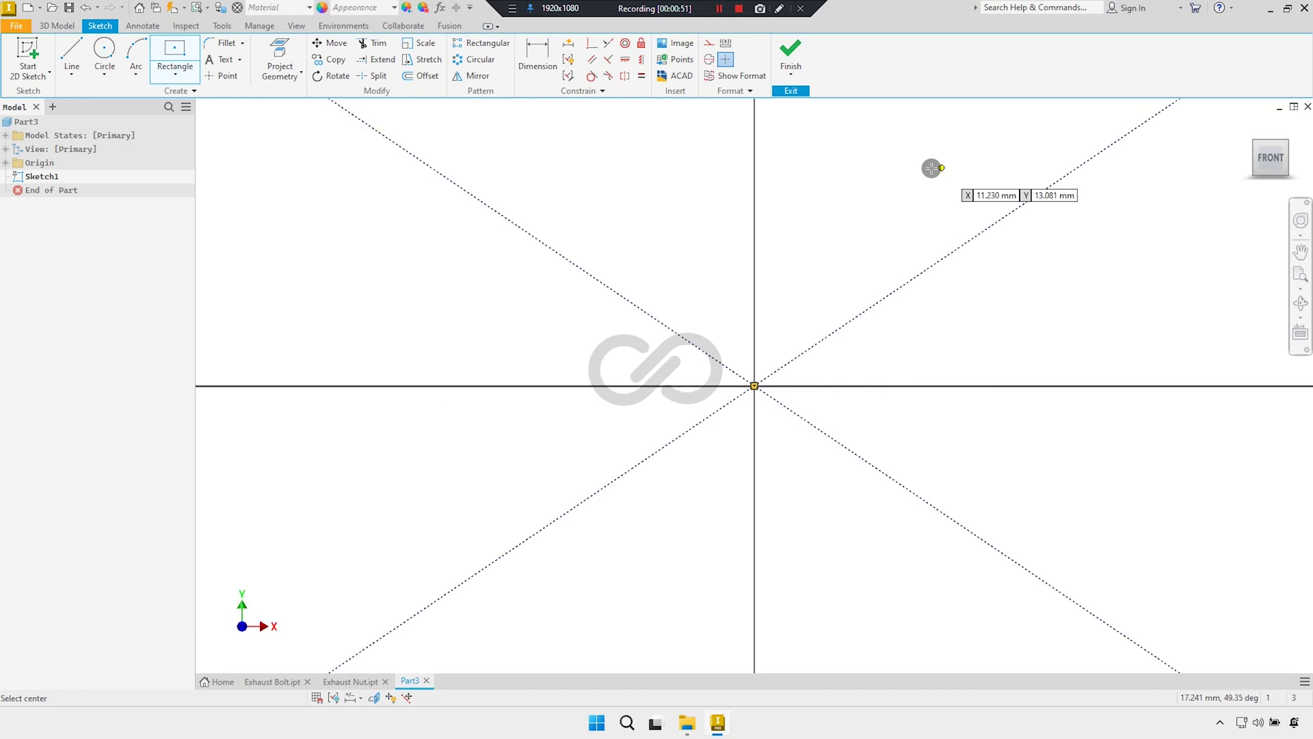
scroll(830, 200, "down", 2)
scroll(816, 244, "down", 2)
right_click(927, 290)
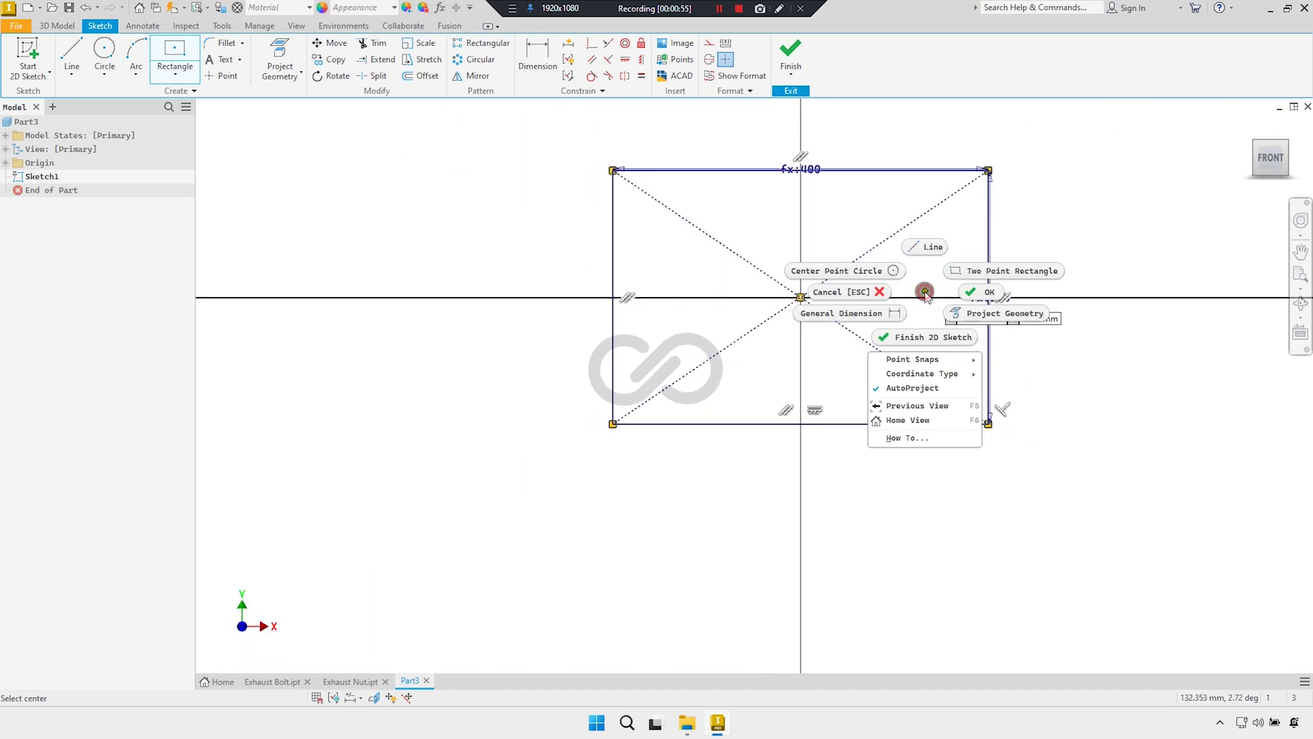
key("Escape")
Place the 400 dimension above and the 270 dimension right of the rectangle, then finish the sketch
middle_click_drag(858, 264, 794, 351)
left_click_drag(735, 255, 750, 237)
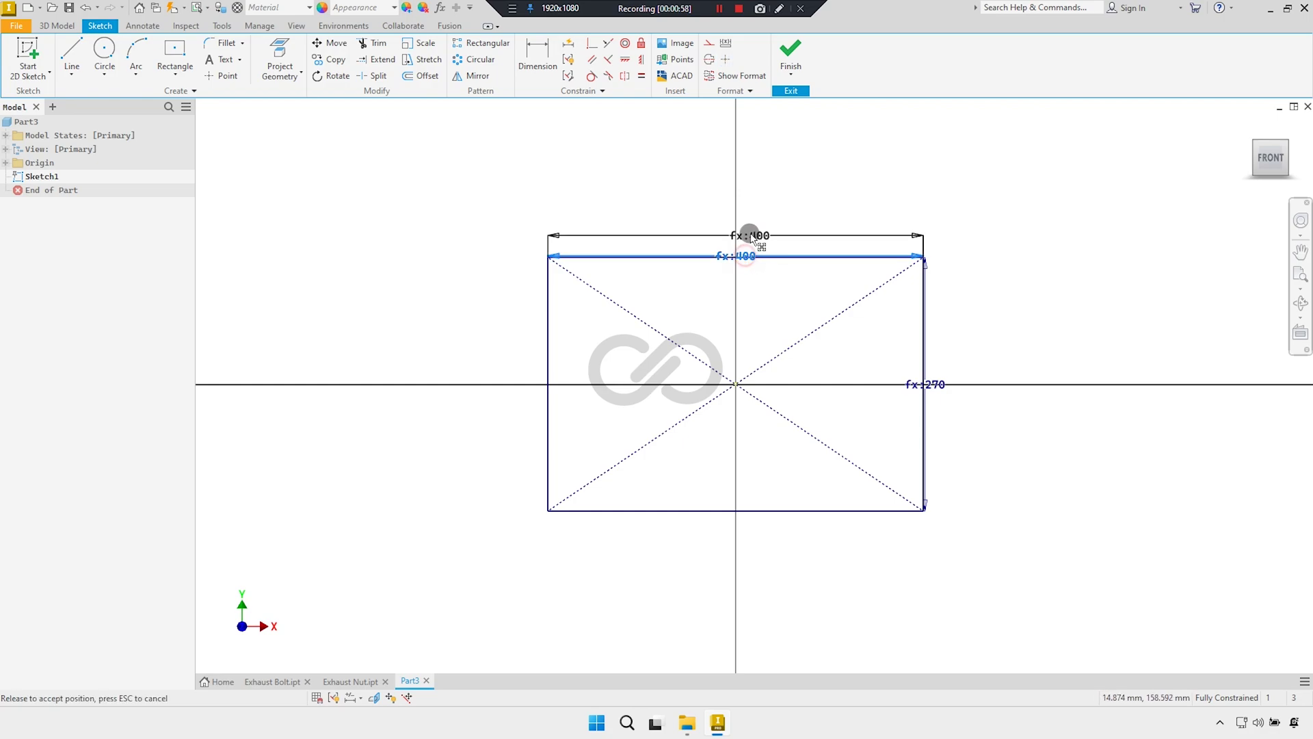
left_click_drag(486, 227, 486, 227)
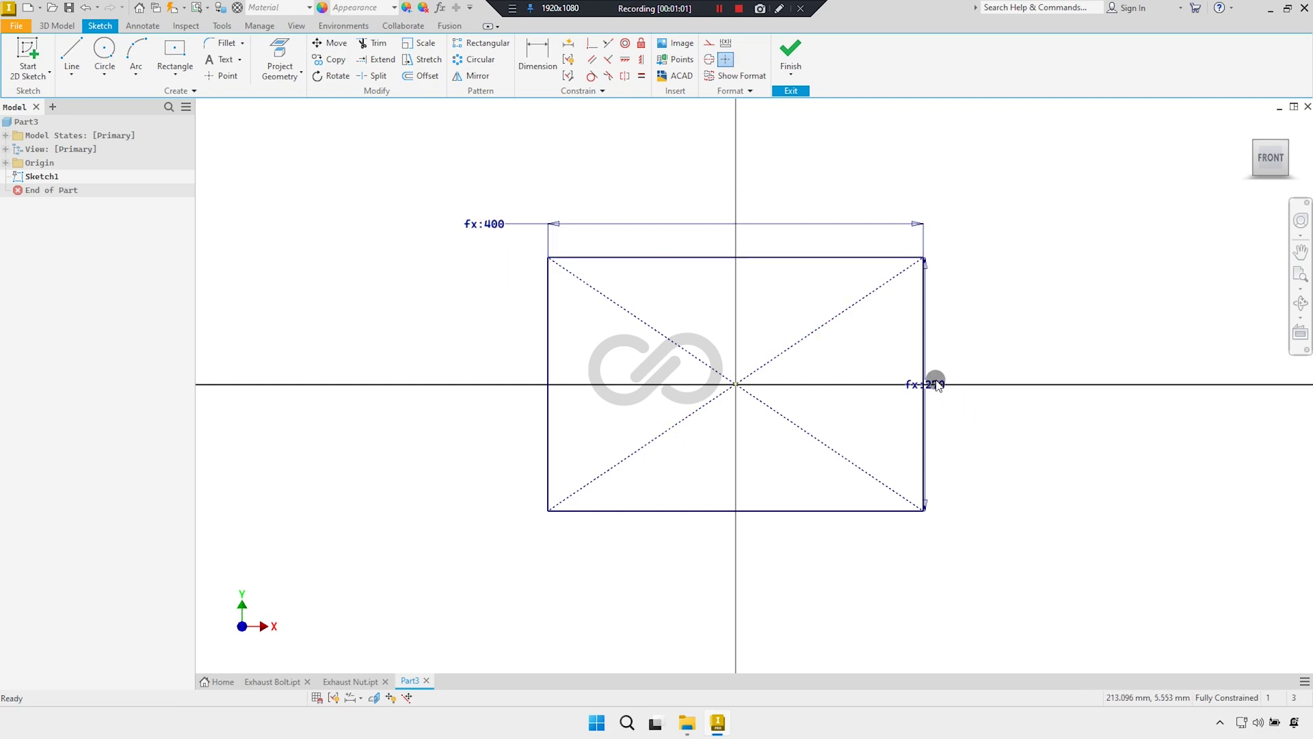
left_click_drag(927, 385, 967, 356)
middle_click_drag(765, 367, 692, 369)
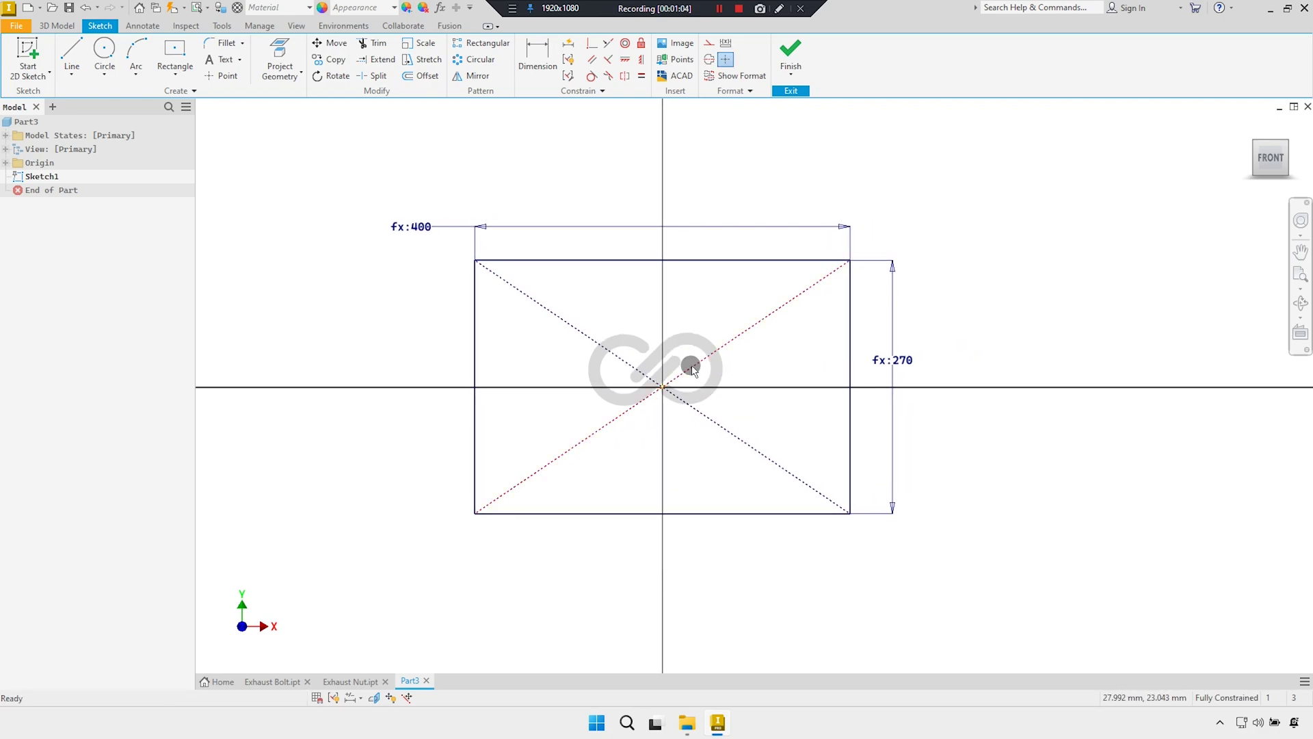
left_click(792, 46)
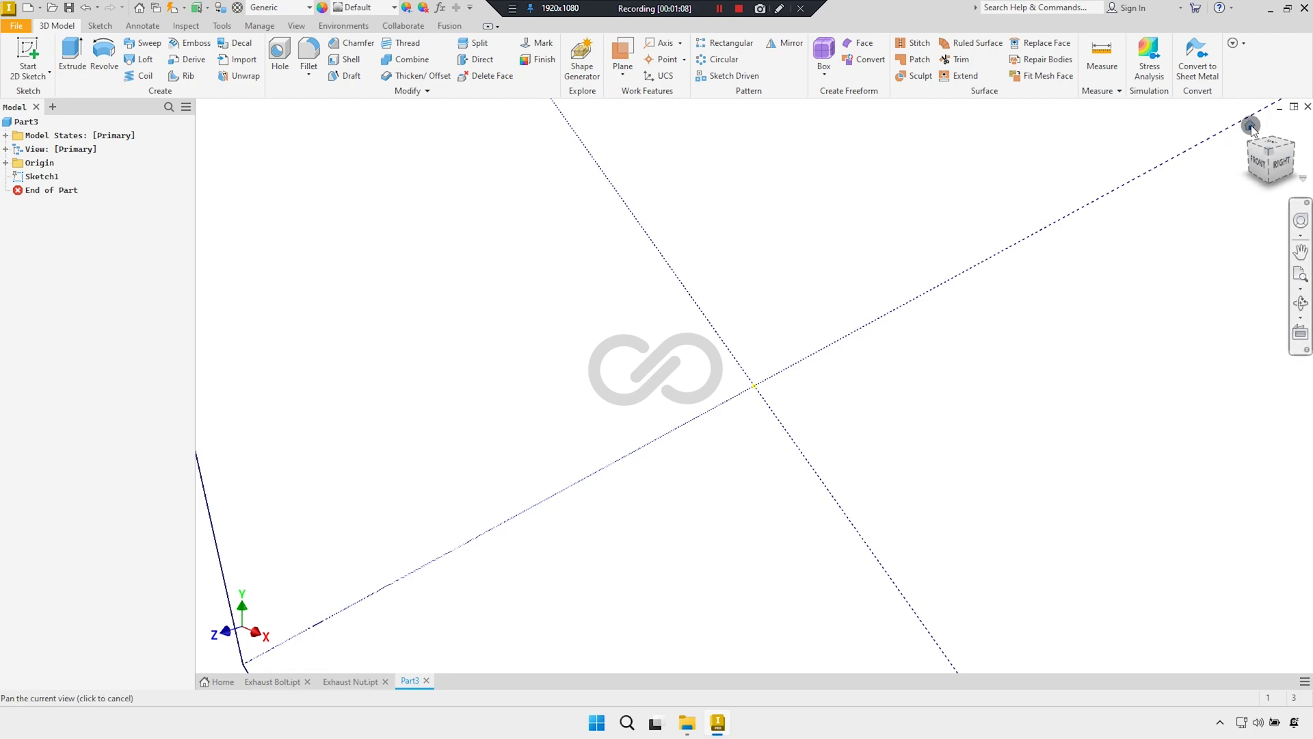
Extrude the rectangle symmetrically by 2.5 mm into a thin plate
left_click(1245, 123)
middle_click_drag(714, 339, 689, 328)
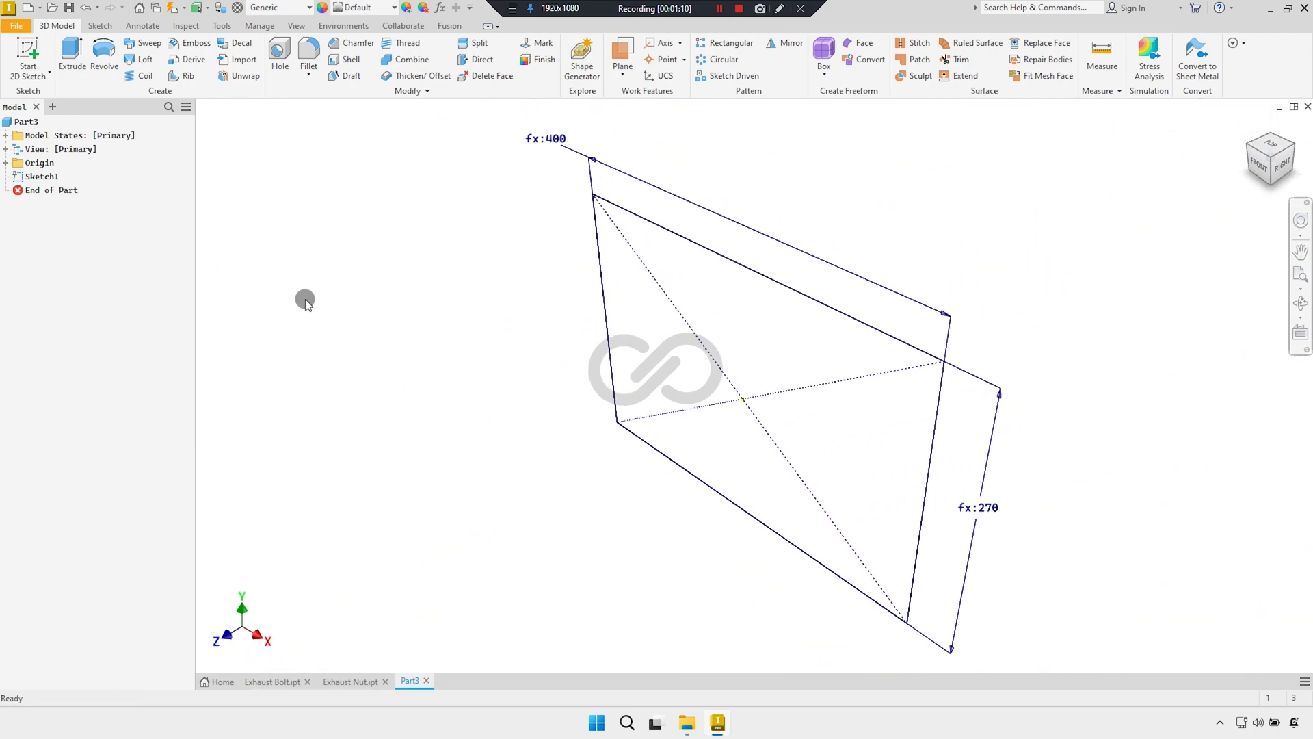
left_click(72, 65)
scroll(652, 318, "down", 2)
scroll(653, 318, "down", 2)
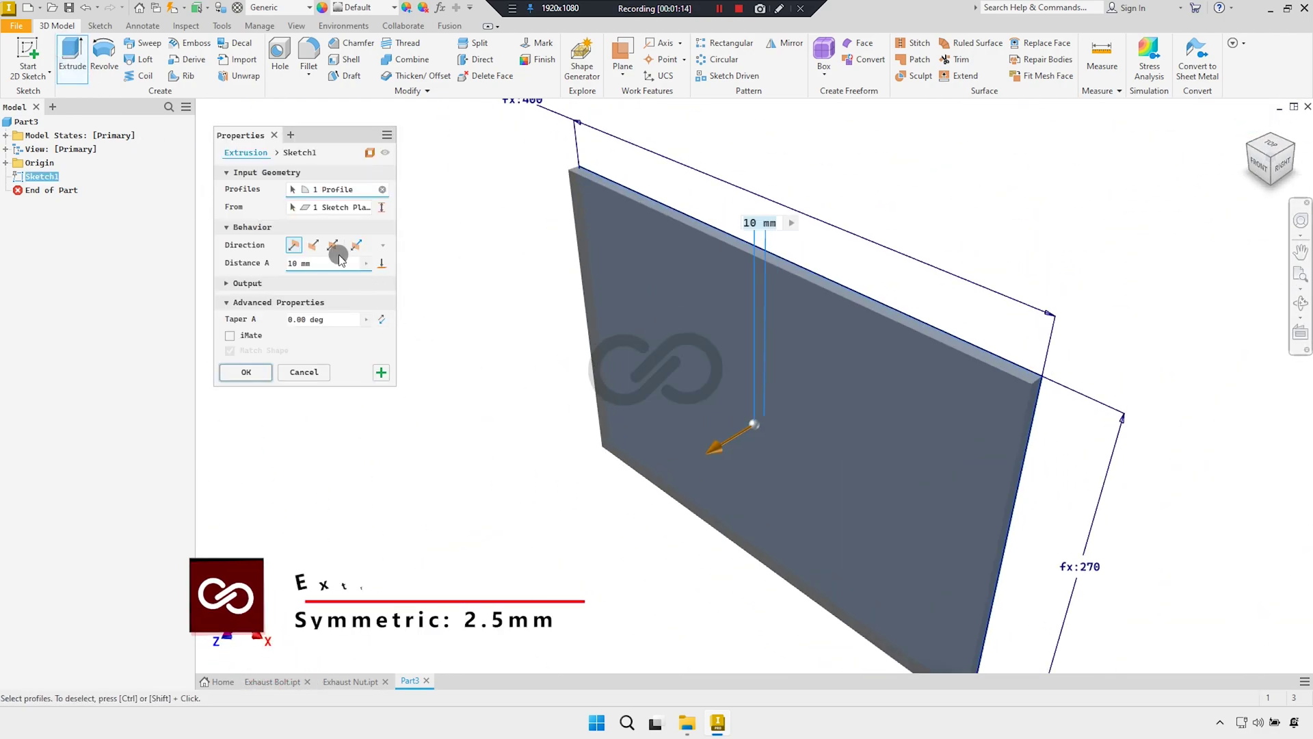
left_click(338, 251)
left_click(281, 264)
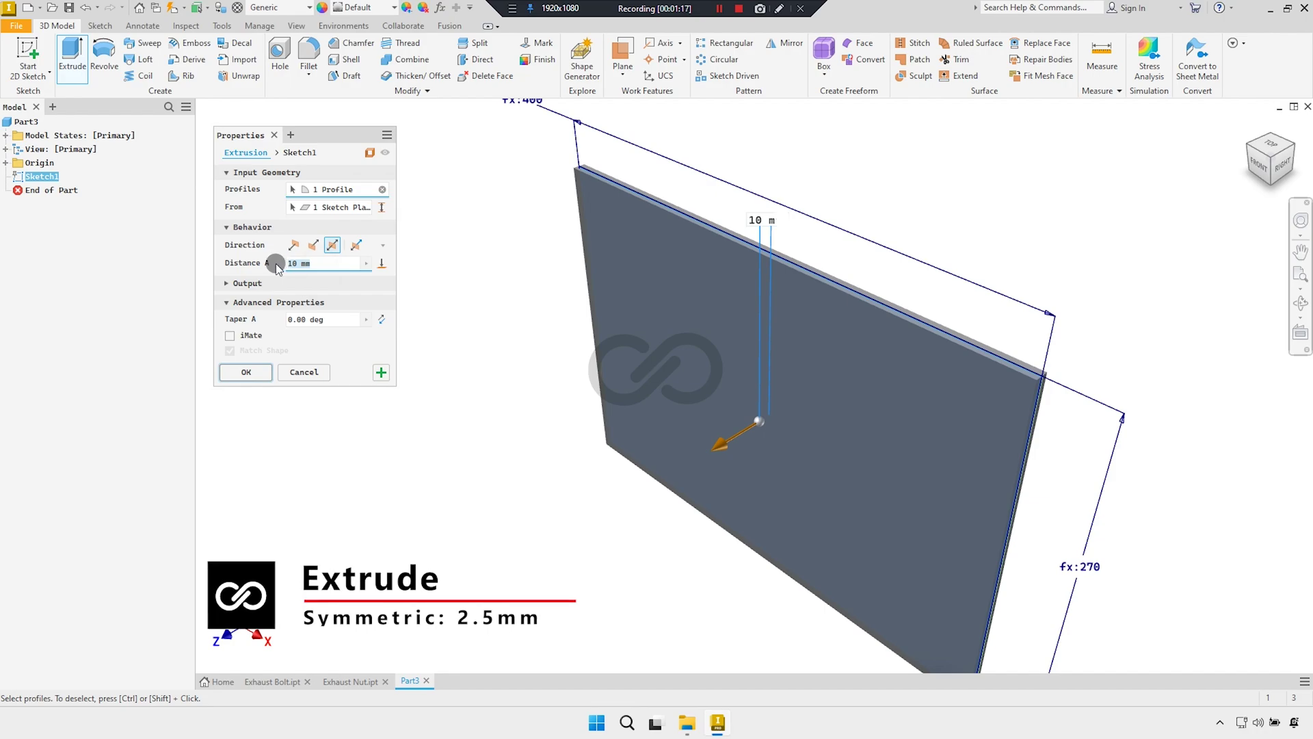
type("2.5")
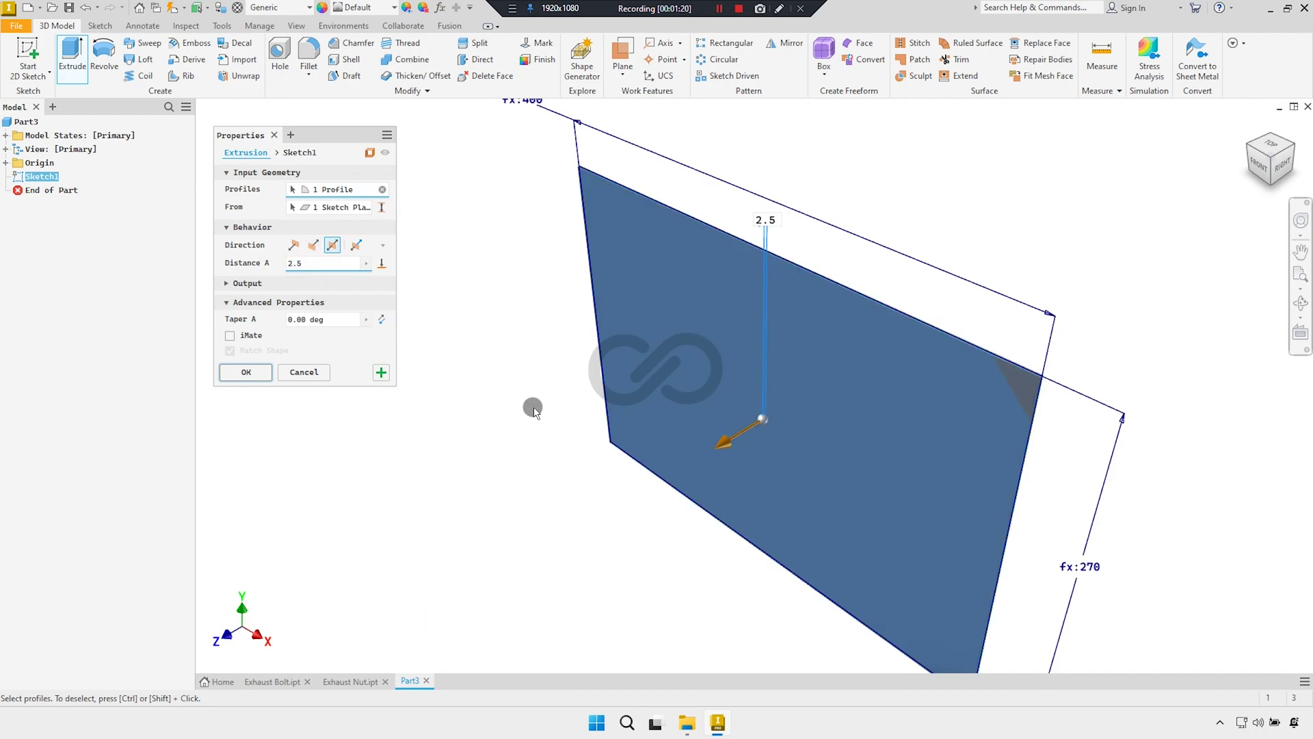
scroll(478, 404, "up", 1)
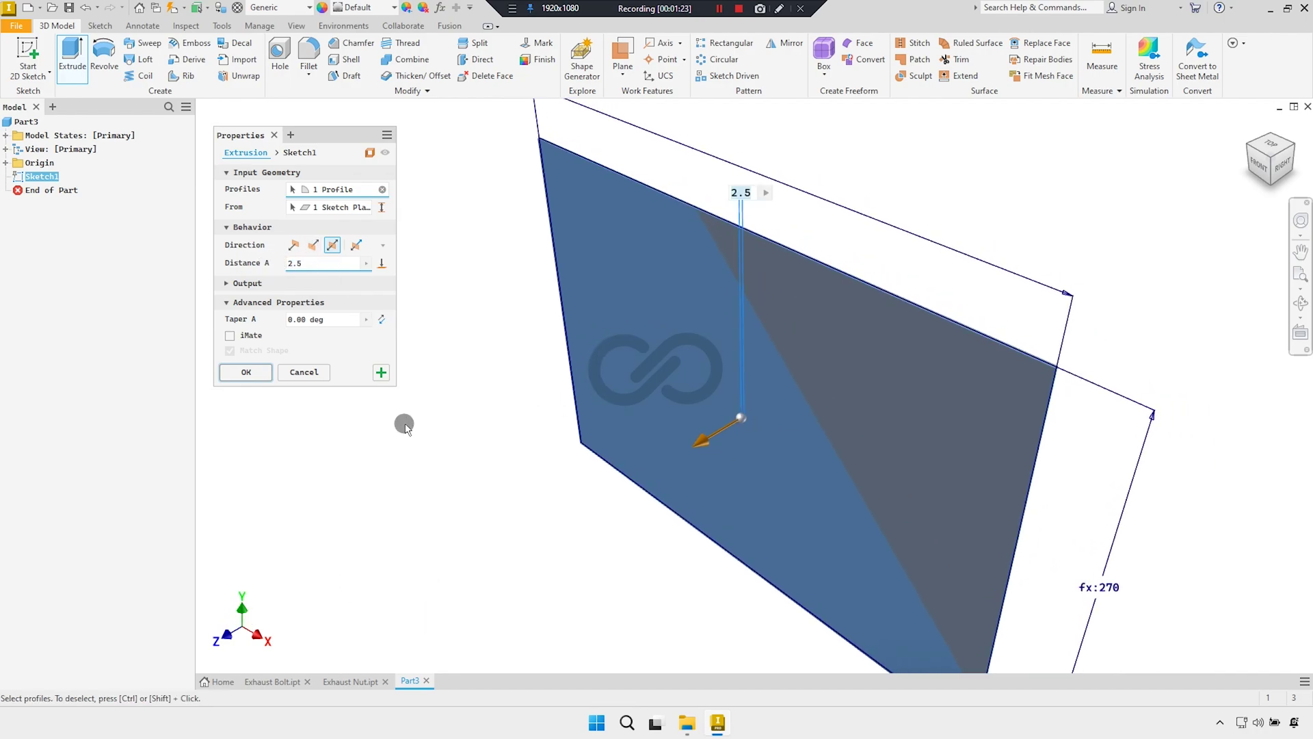
left_click(246, 369)
Inspect the plate's corner and underside with the ViewCube and orbiting
left_click(1245, 145)
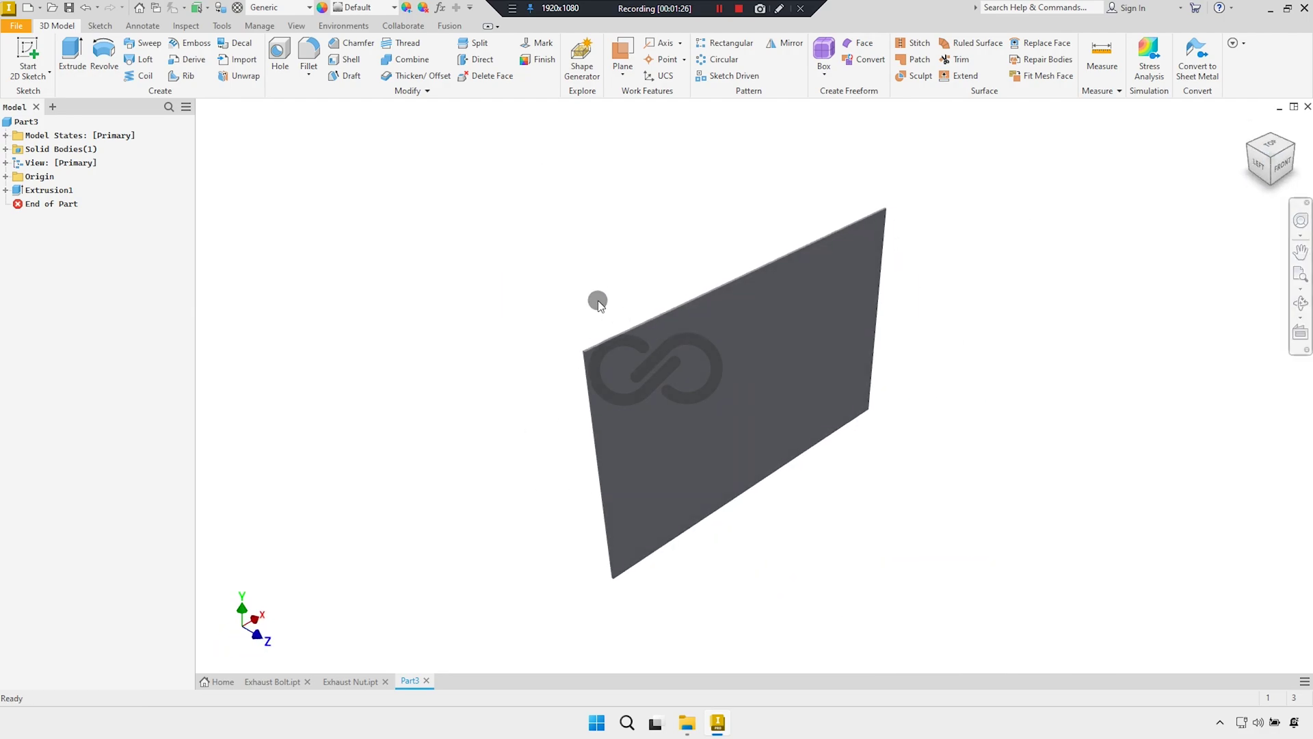
scroll(592, 356, "up", 2)
scroll(590, 355, "up", 2)
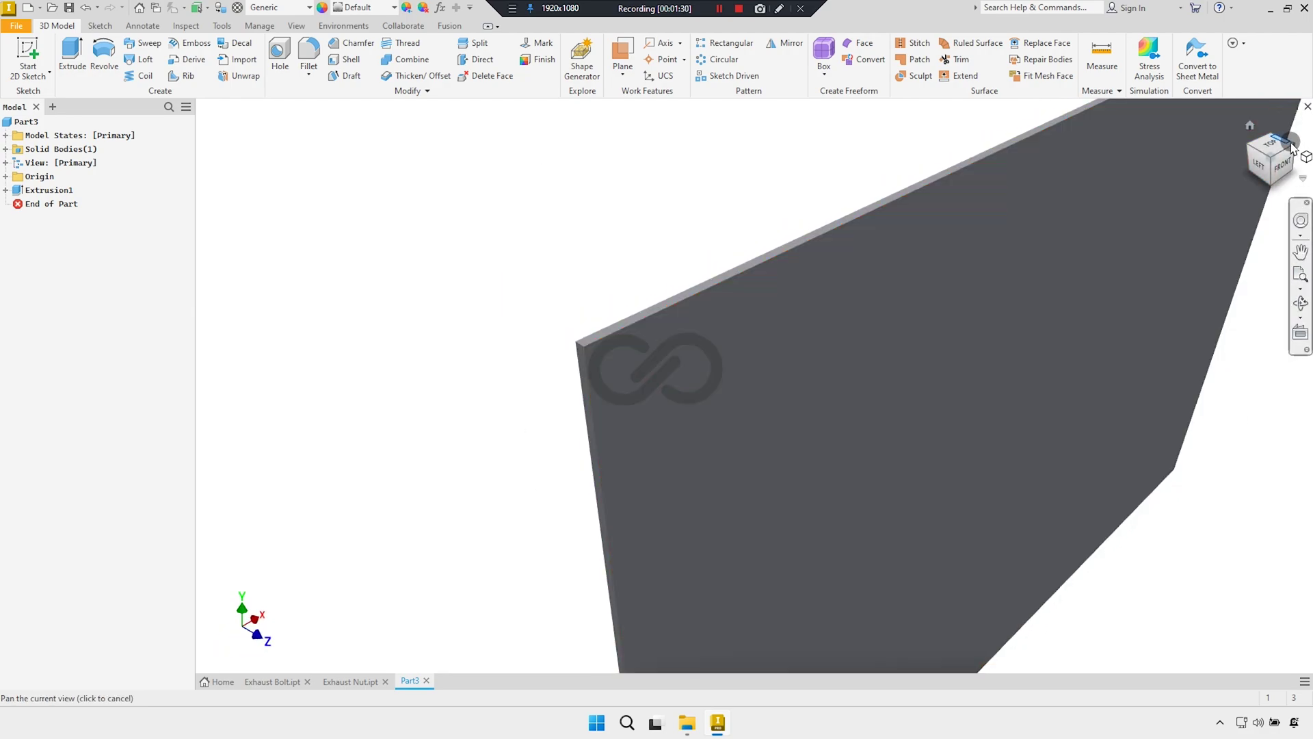
left_click(1250, 125)
middle_click_drag(1151, 293, 923, 434, "shift")
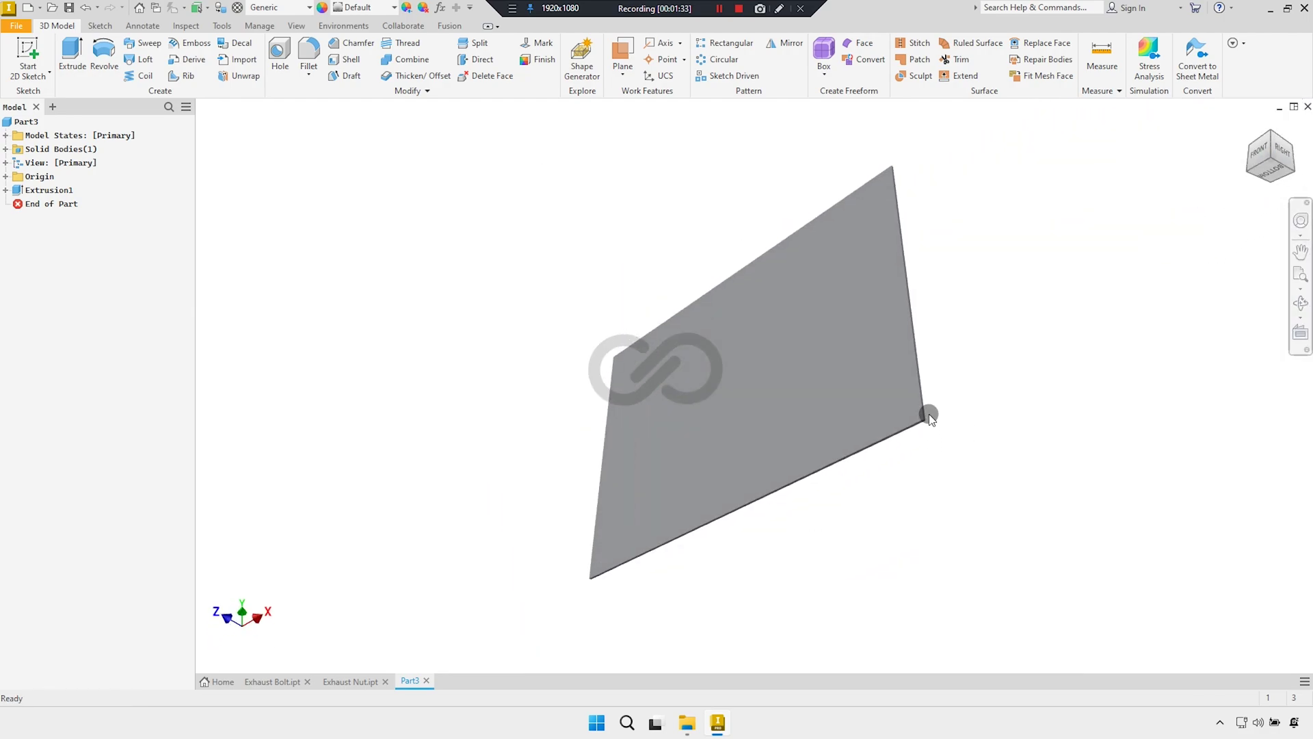
scroll(923, 434, "up", 3)
scroll(923, 433, "down", 3)
Start a 25 mm fillet and select the plate's first corner edge
left_click(1249, 171)
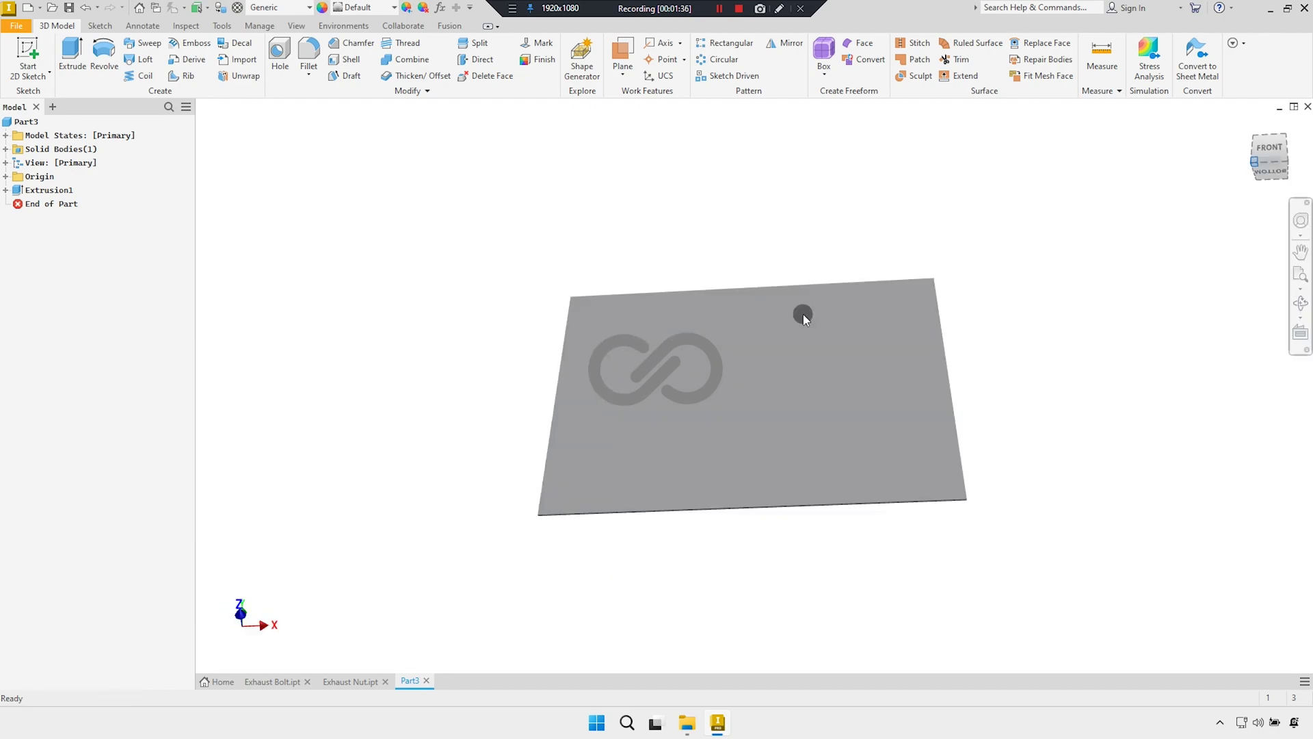
middle_click_drag(797, 308, 572, 417, "shift")
scroll(572, 416, "up", 2)
scroll(589, 439, "down", 2)
scroll(560, 396, "up", 2)
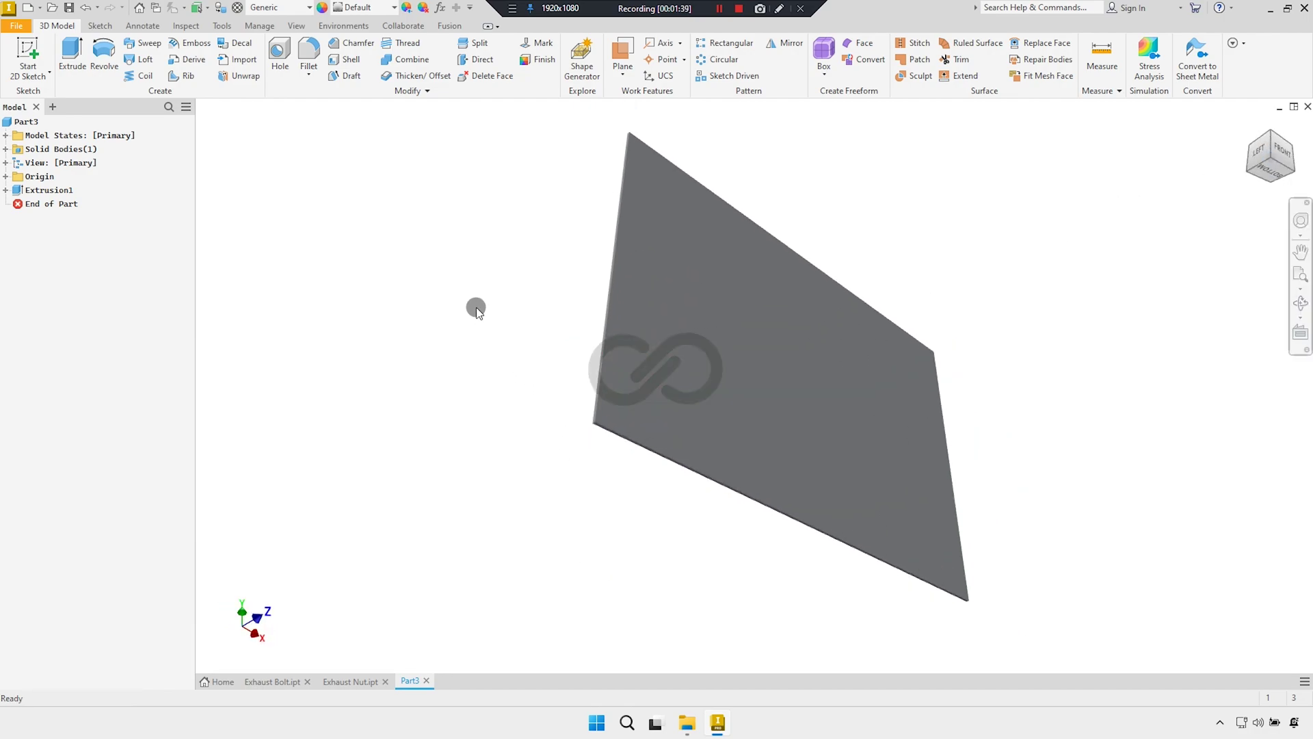
left_click(312, 55)
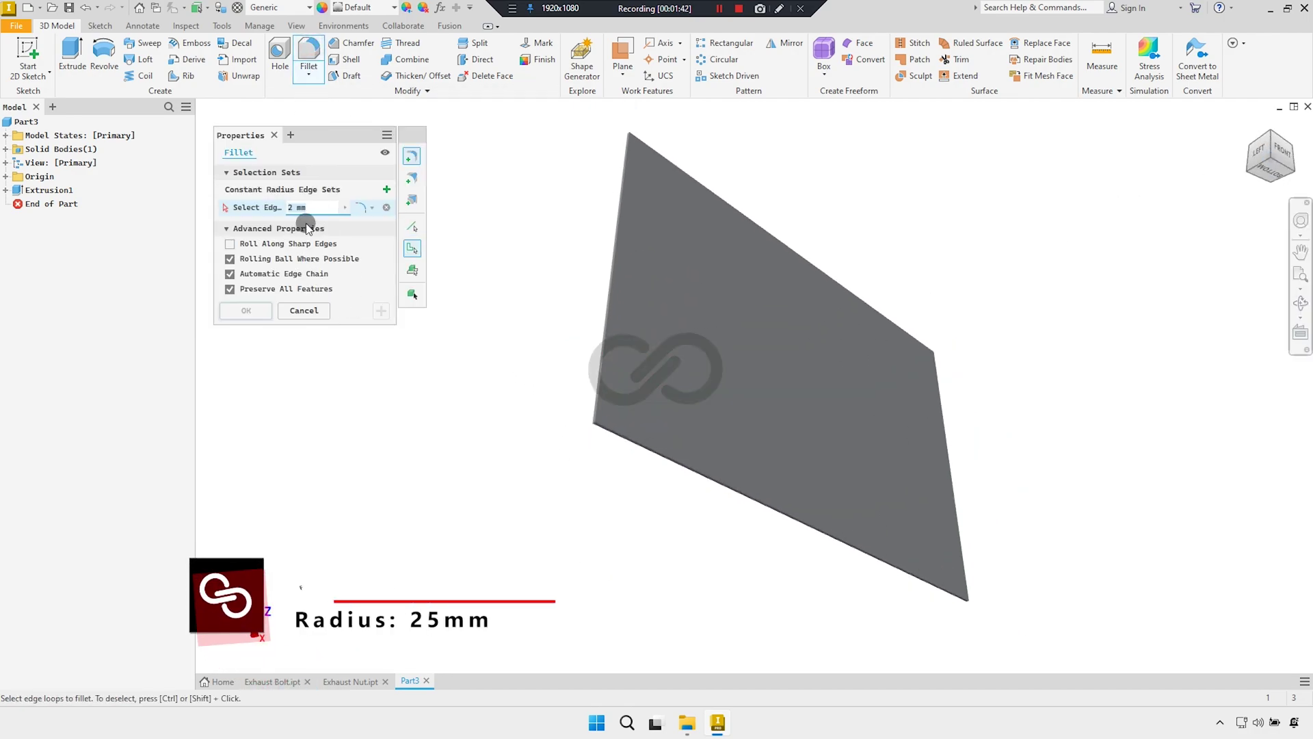
type("25")
scroll(537, 444, "up", 2)
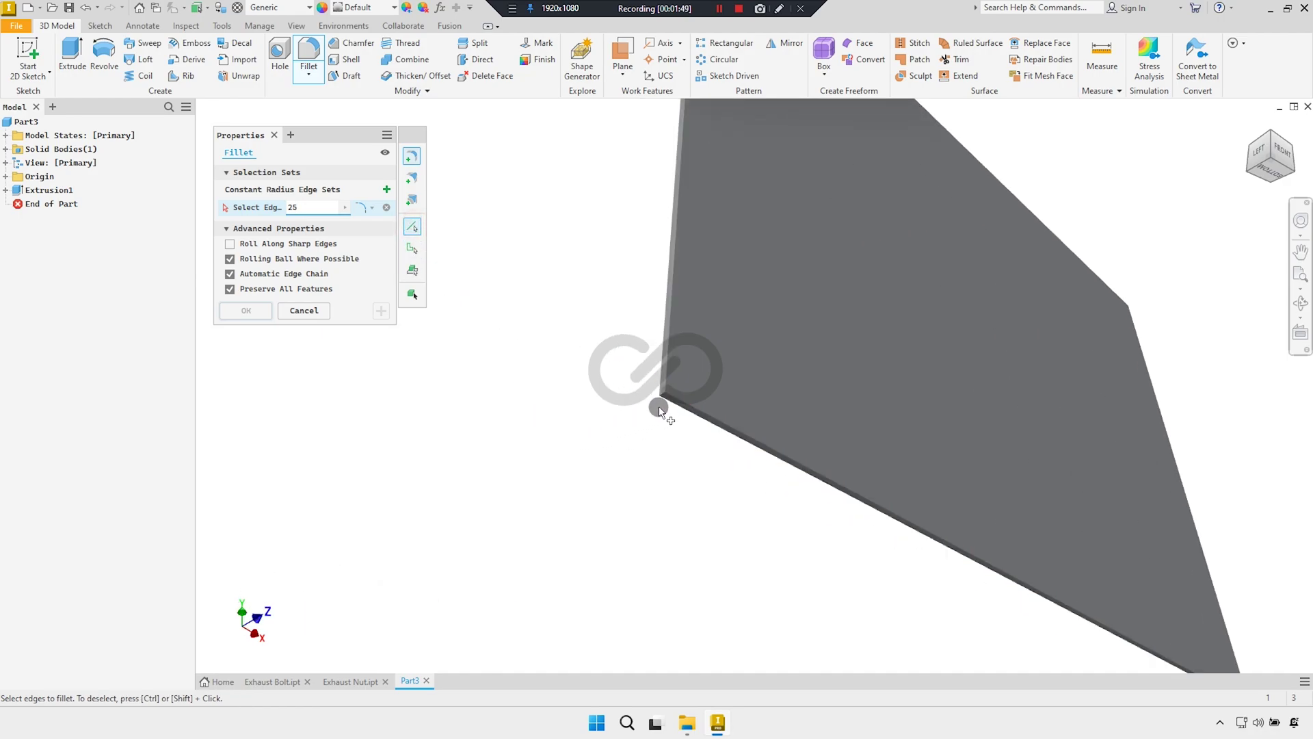
left_click(662, 396)
Add the second and third corner edges to the fillet
scroll(657, 403, "down", 3)
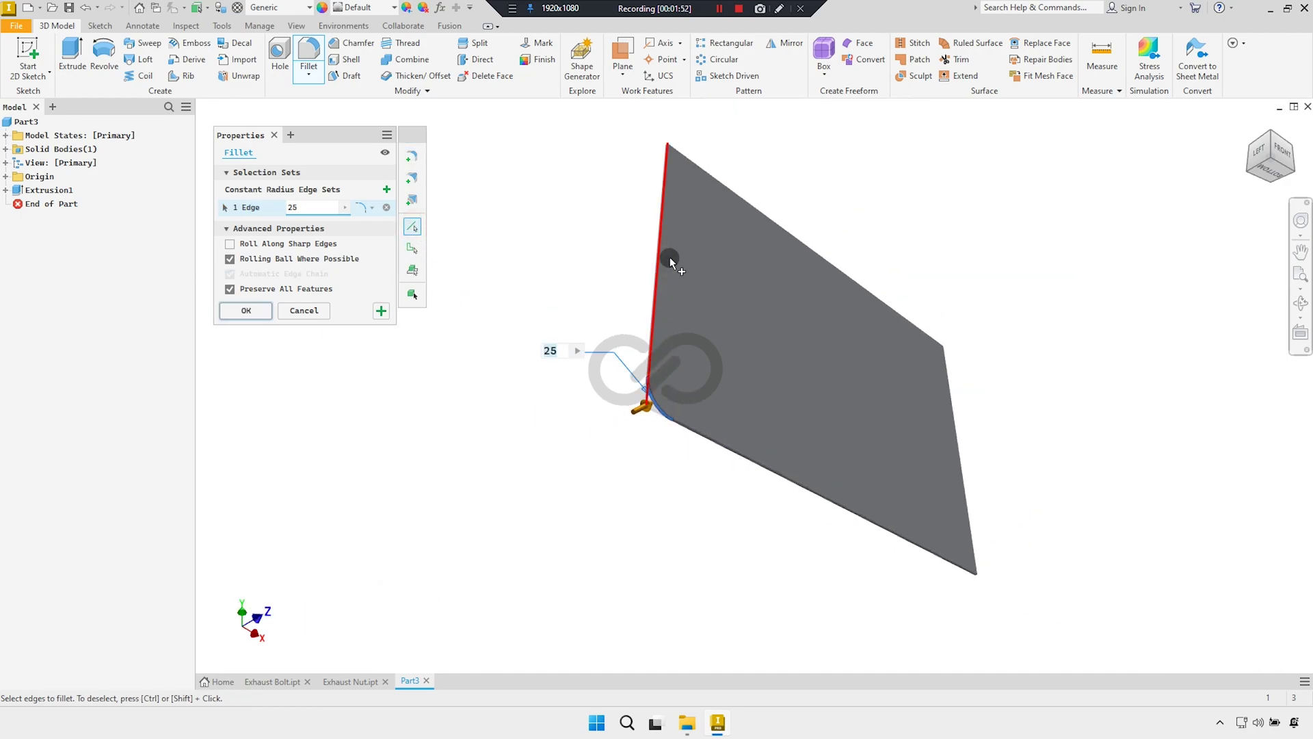
scroll(663, 148, "up", 3)
left_click(669, 138)
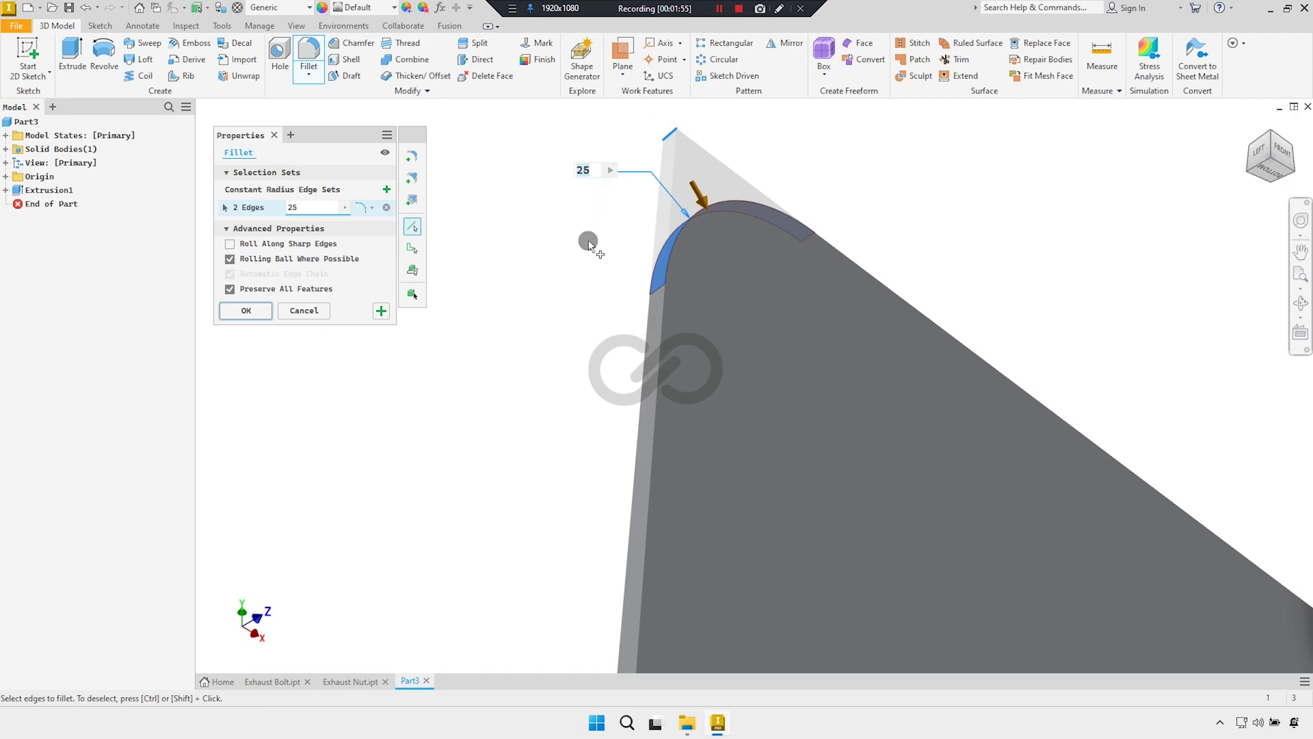
scroll(593, 272, "down", 3)
scroll(872, 434, "up", 4)
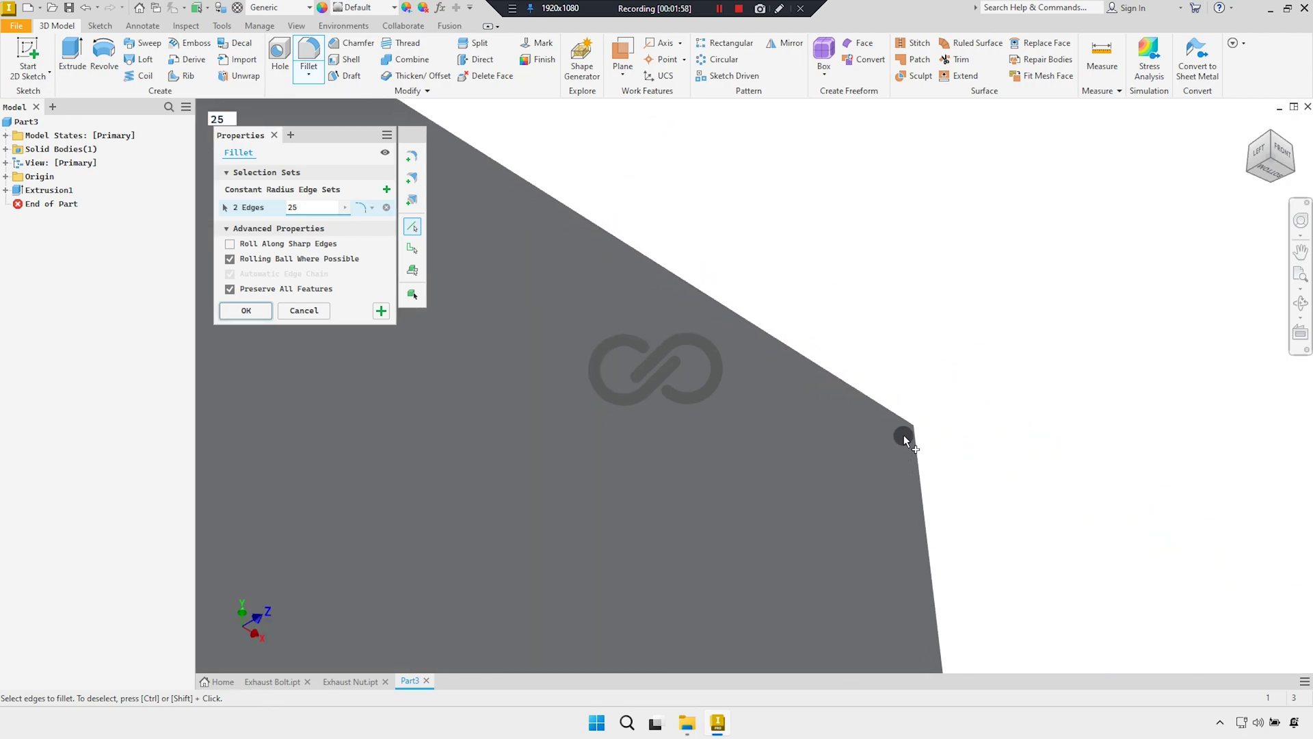
key("F4")
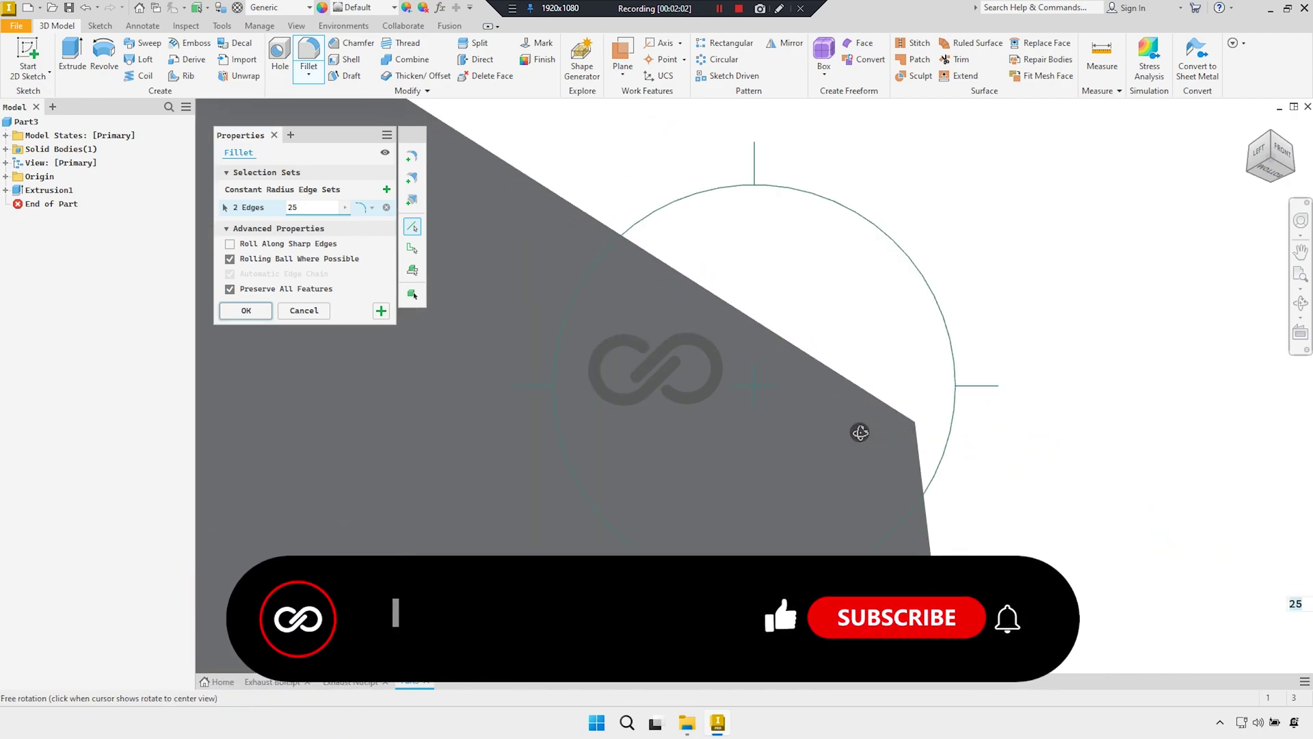
mouse_move(880, 357)
left_mouse_down()
mouse_move(848, 453)
mouse_move(821, 413)
left_mouse_up()
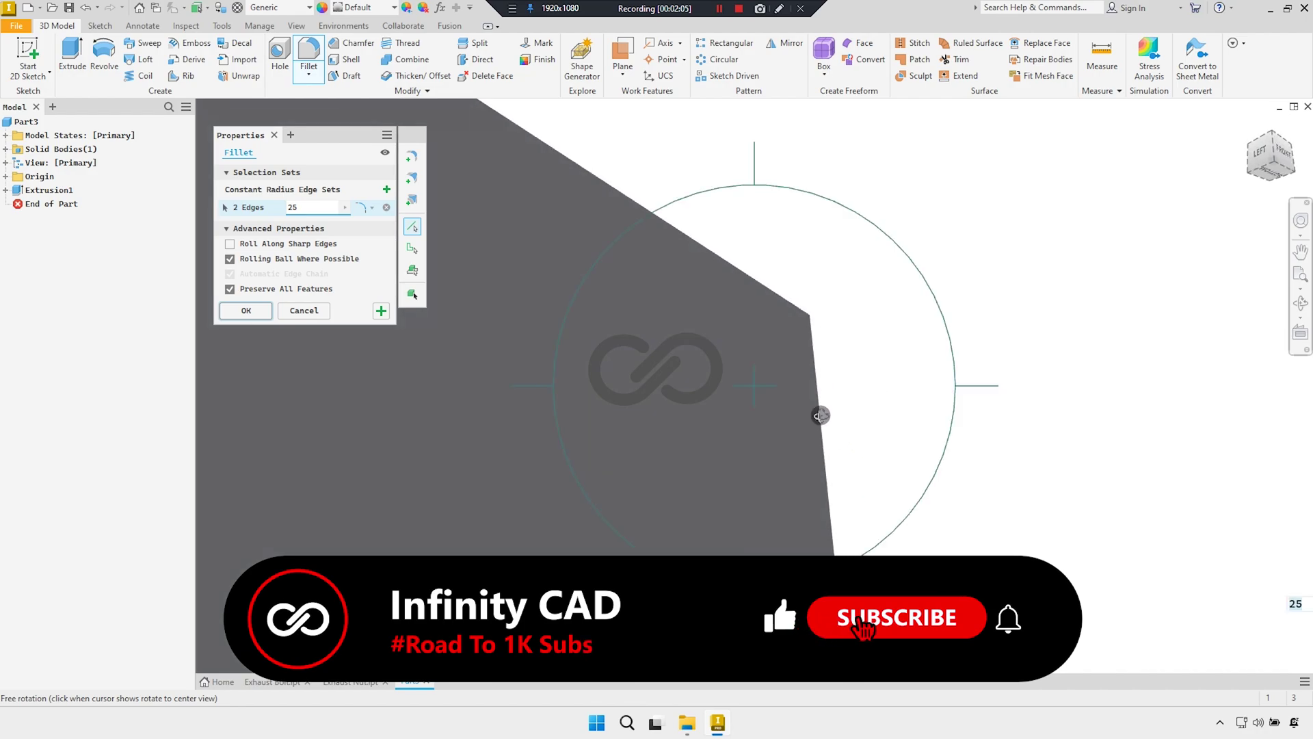
left_click(814, 314)
Deselect the stray bottom edge, add the fourth corner edge, and apply the 25 mm fillet
scroll(821, 335, "up", 2)
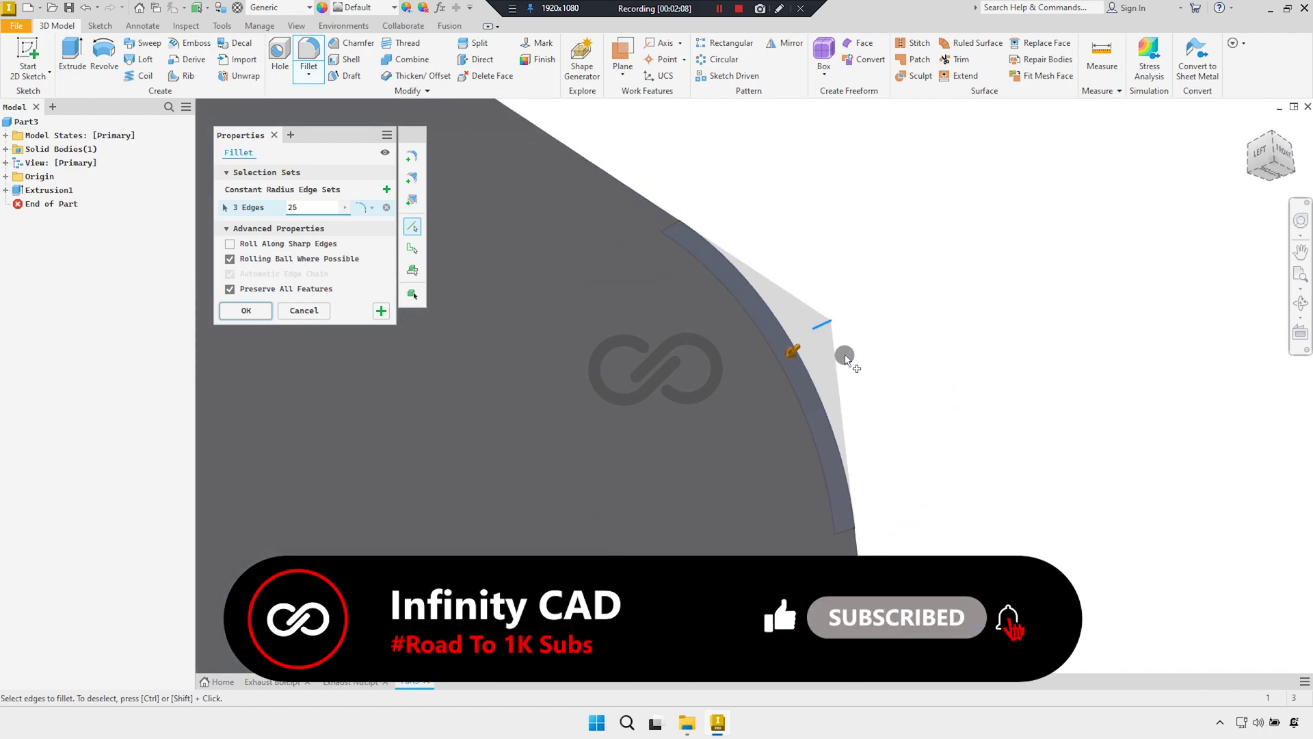
scroll(812, 363, "up", 2)
scroll(793, 373, "up", 3)
scroll(809, 539, "down", 2)
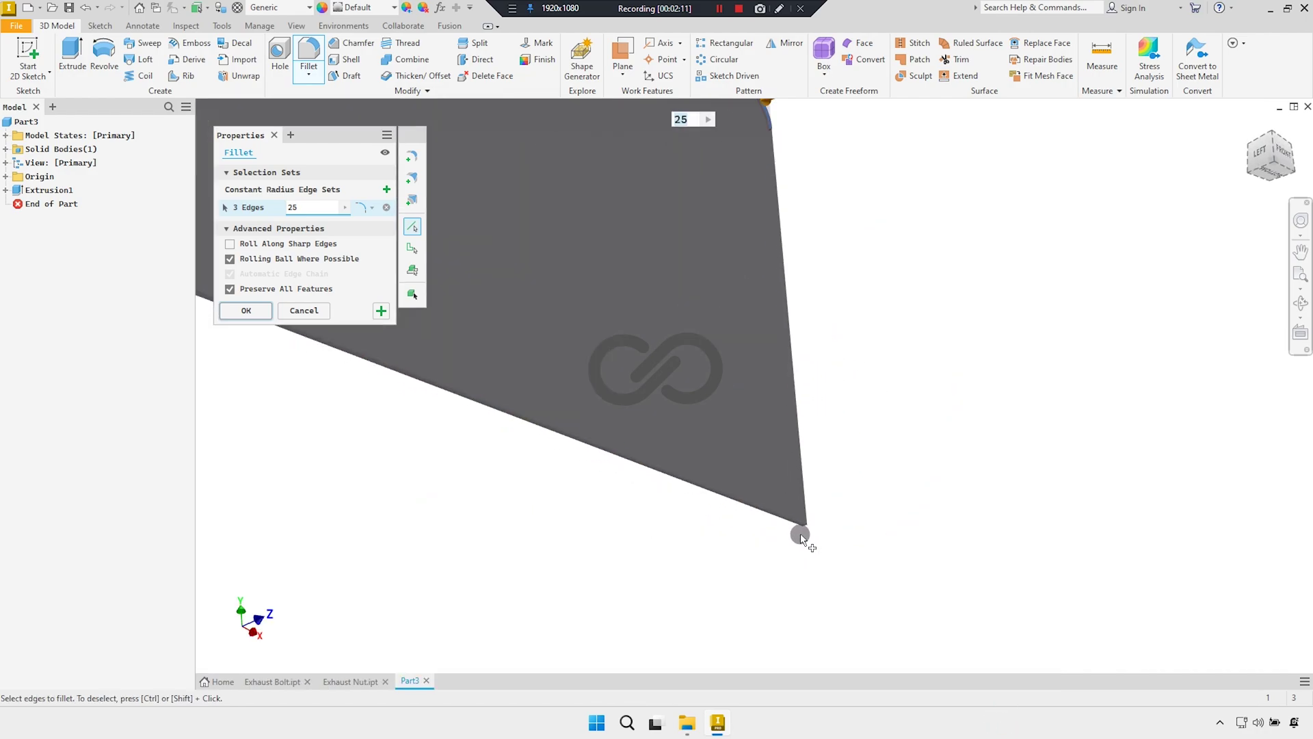
left_click(797, 514)
left_click(792, 512, "ctrl")
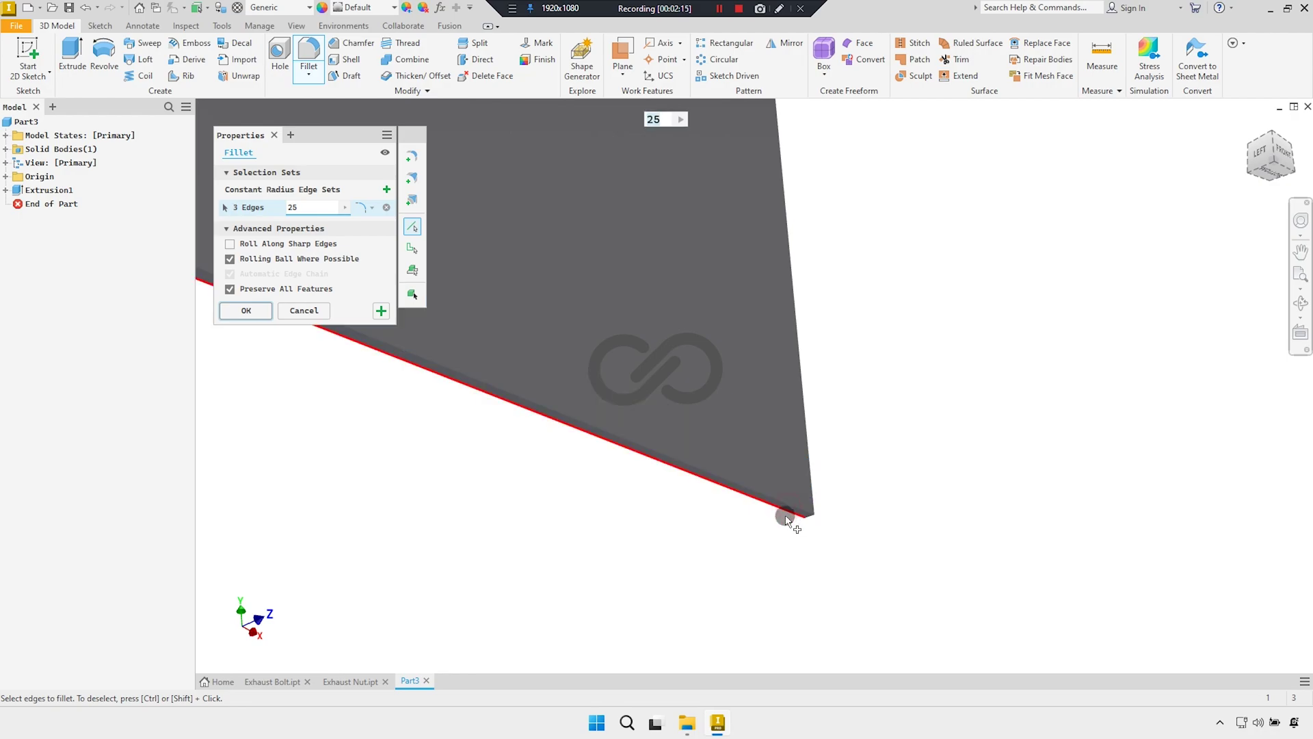
mouse_move(759, 518)
middle_mouse_down("shift")
mouse_move(698, 504)
mouse_move(807, 524)
mouse_move(798, 444)
mouse_move(901, 472)
middle_mouse_up("shift")
left_click(796, 429)
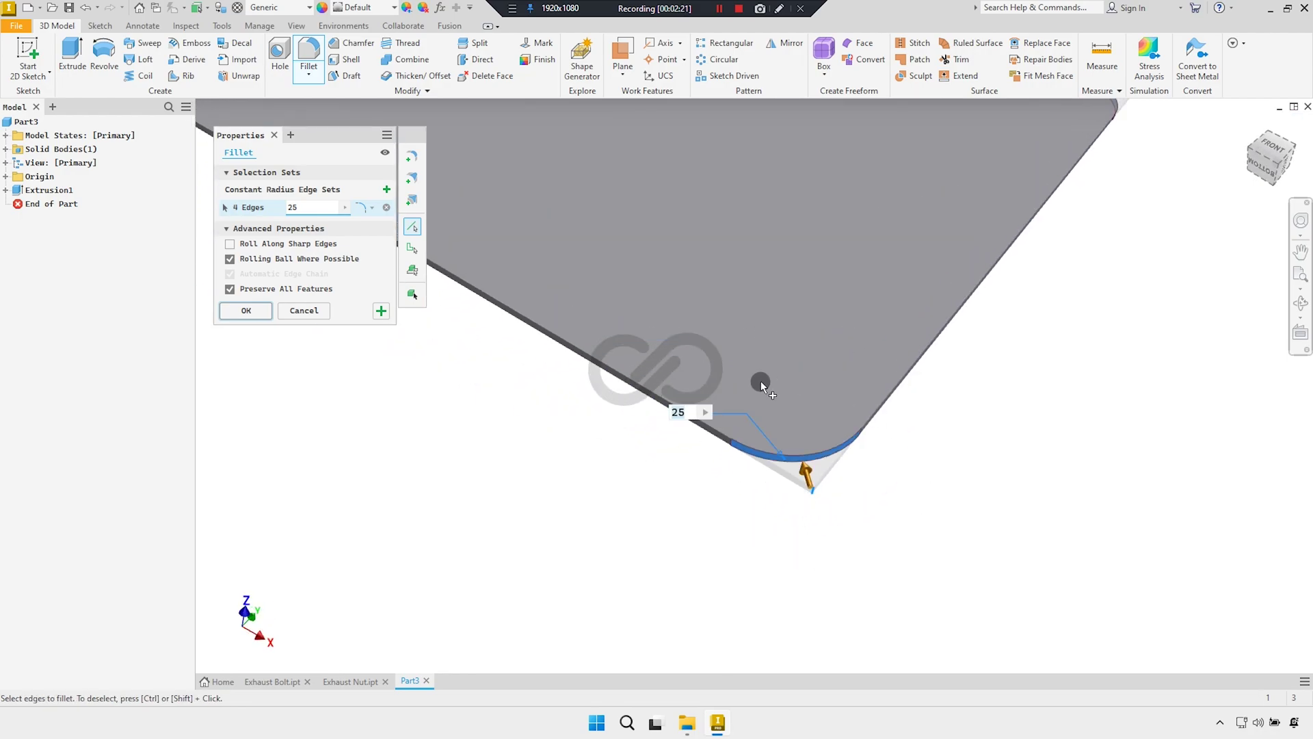
scroll(760, 381, "down", 3)
middle_click_drag(668, 381, 723, 450, "shift")
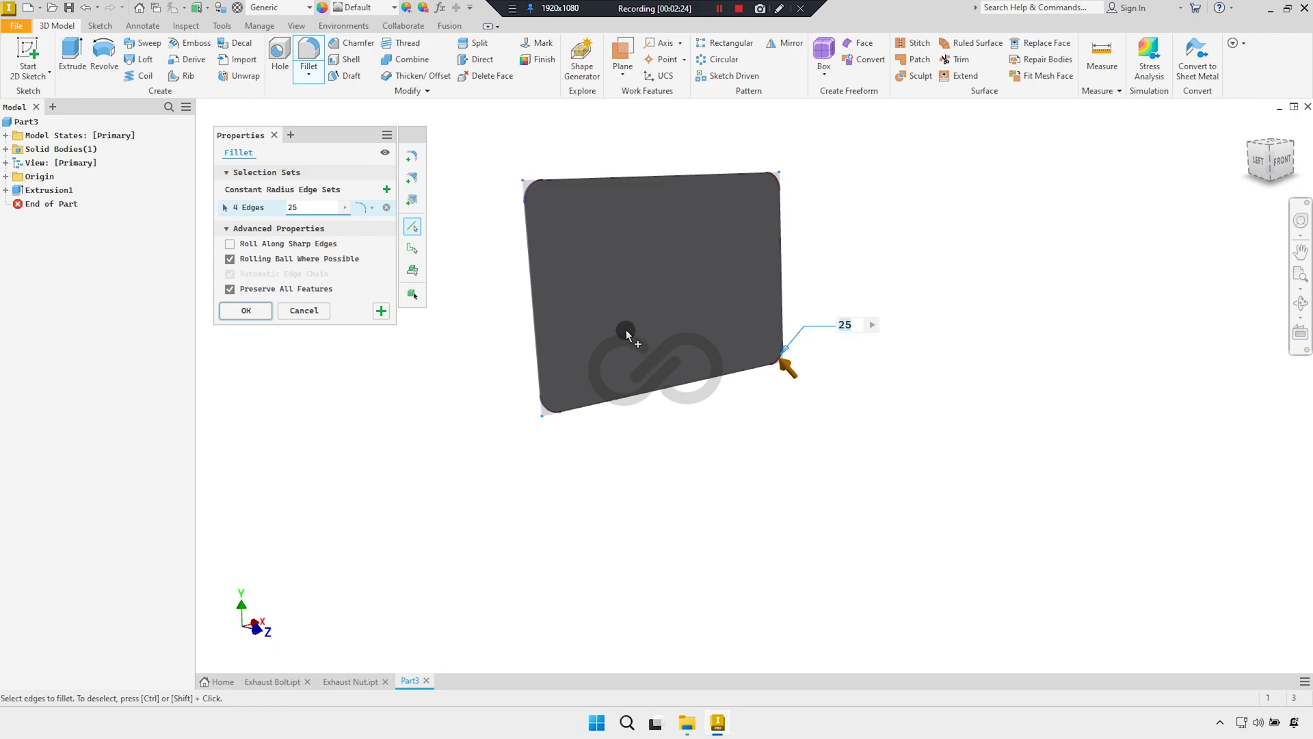
mouse_move(627, 335)
middle_mouse_down("shift")
mouse_move(643, 392)
mouse_move(627, 411)
mouse_move(285, 375)
middle_mouse_up("shift")
left_click(247, 310)
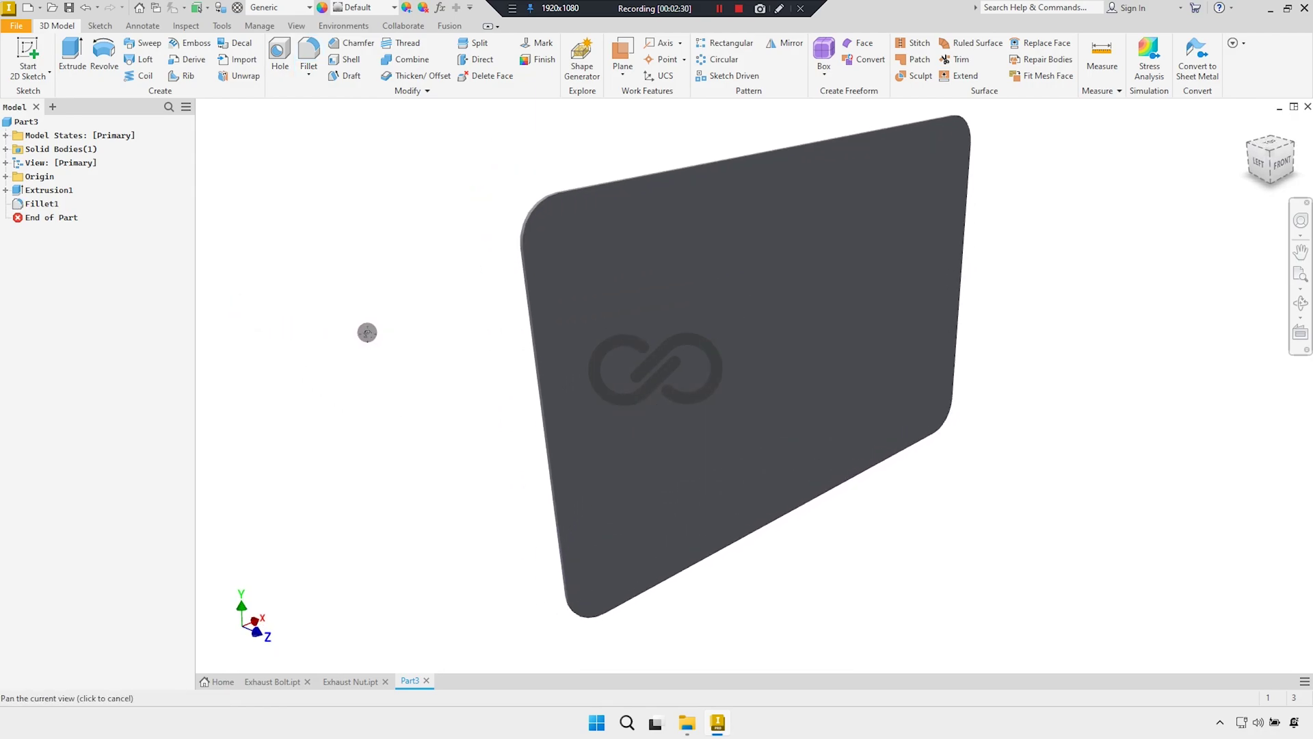
Save the plate part under the file name 'Door Glass'
key("ctrl+s")
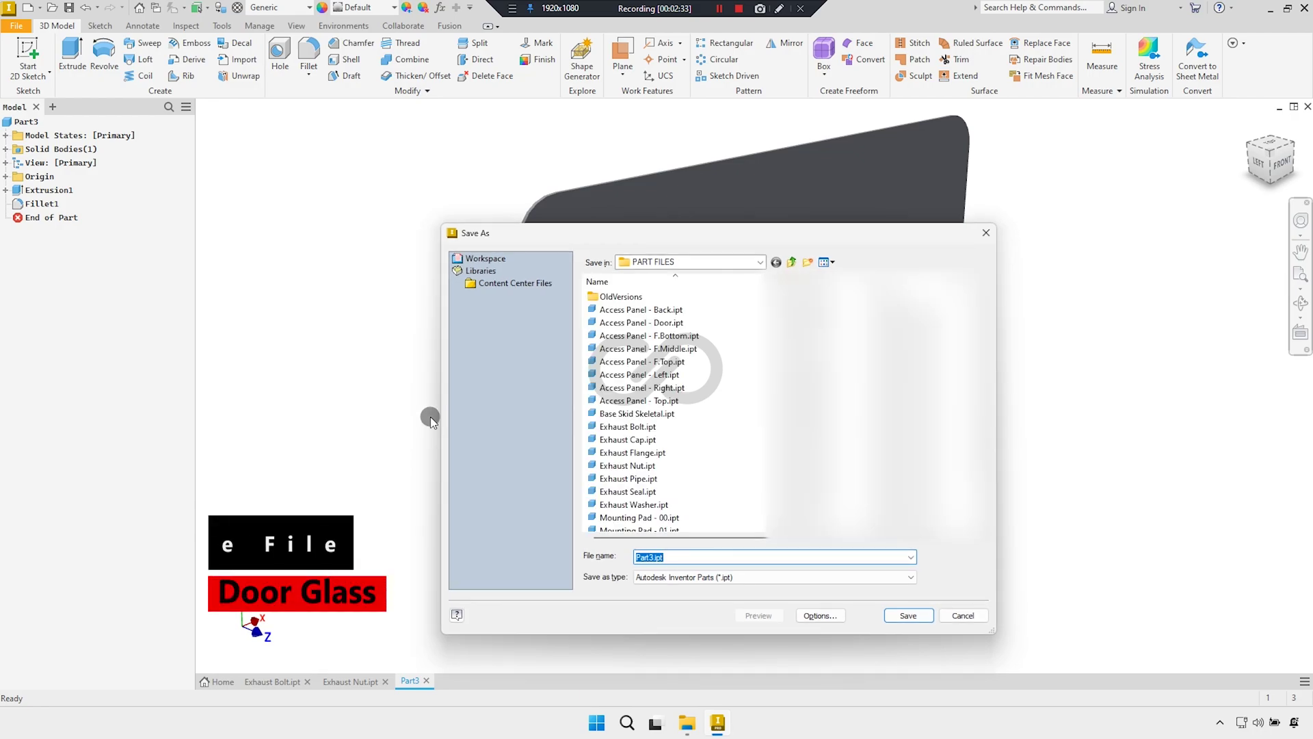
type("Door Glass")
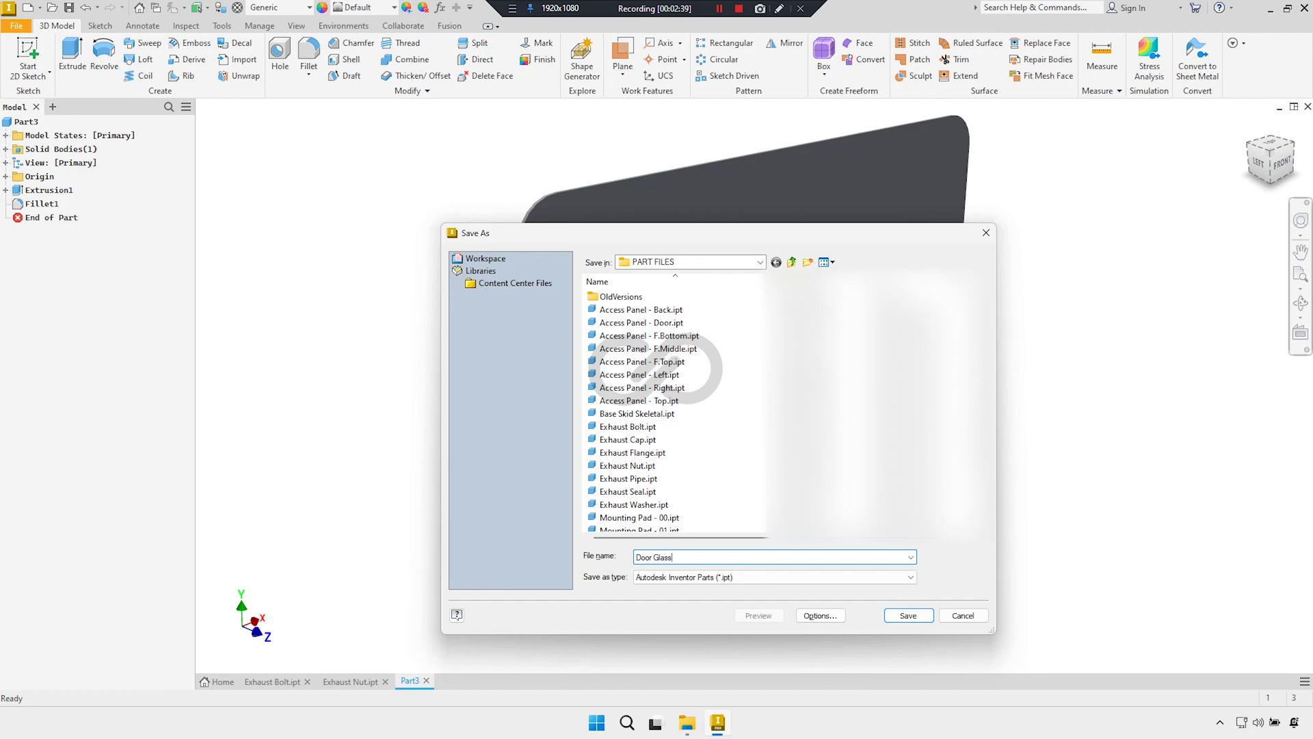
key("Return")
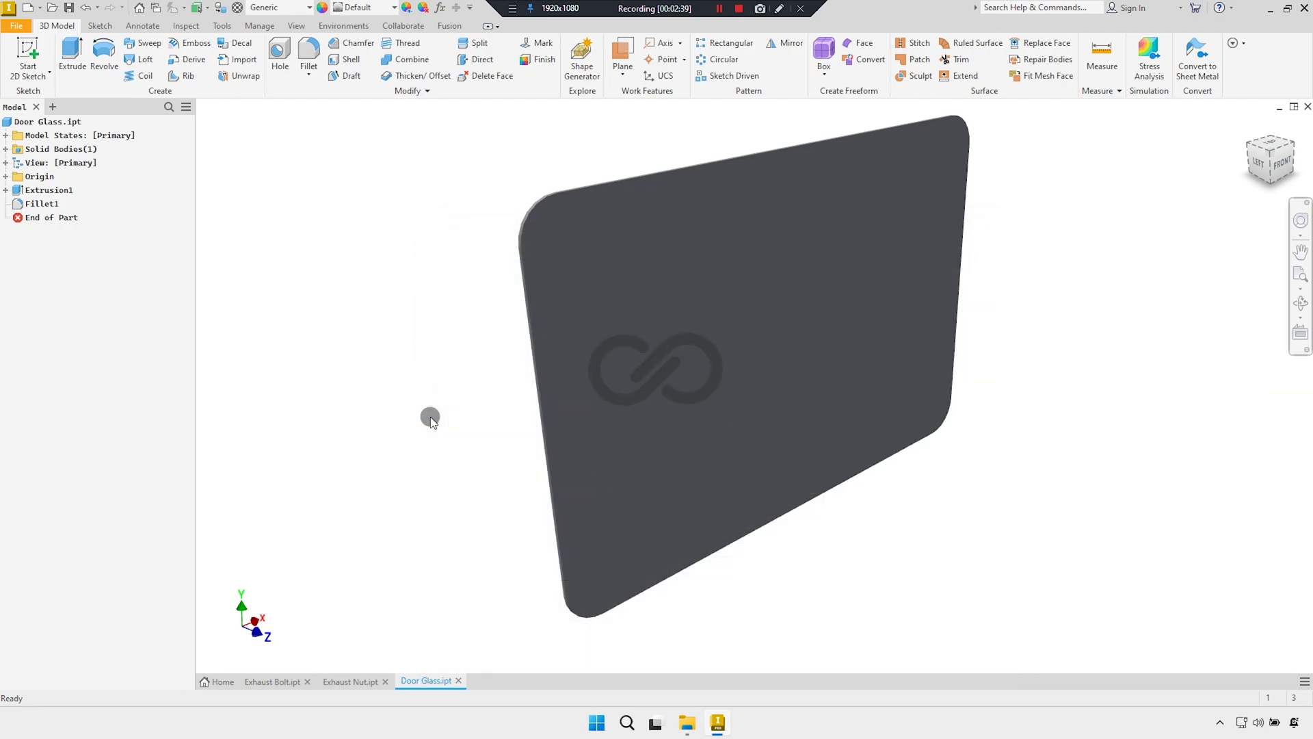
Filter the Material list with 'gl' and assign Glass to the plate
left_click(274, 7)
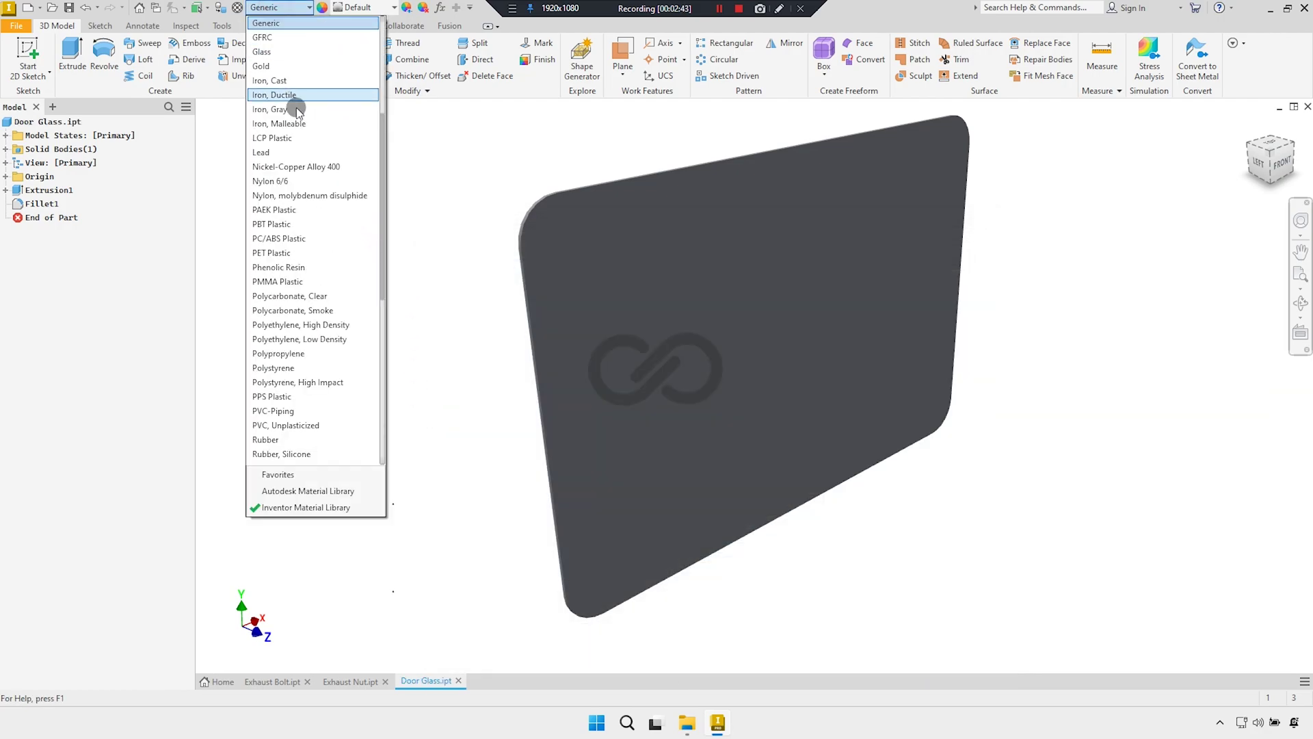
scroll(345, 181, "down", 2)
scroll(343, 193, "down", 4)
scroll(298, 198, "down", 2)
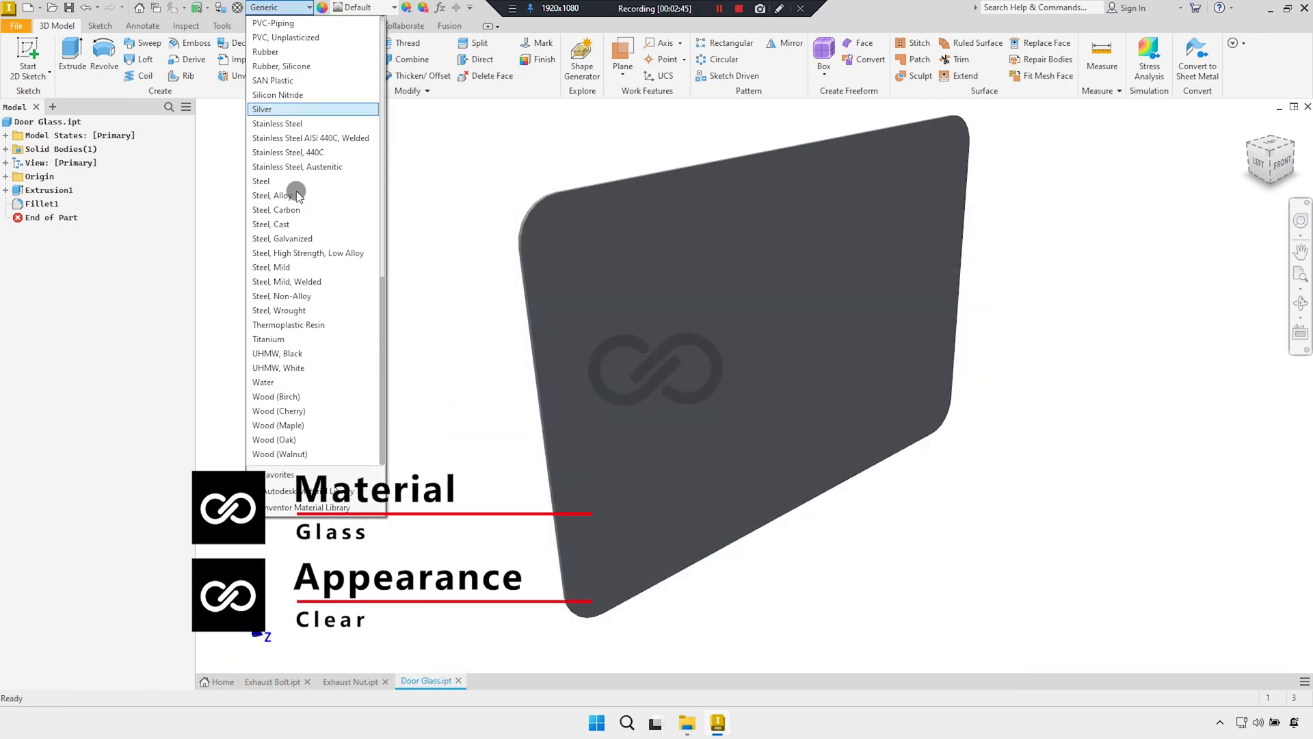
type("gl")
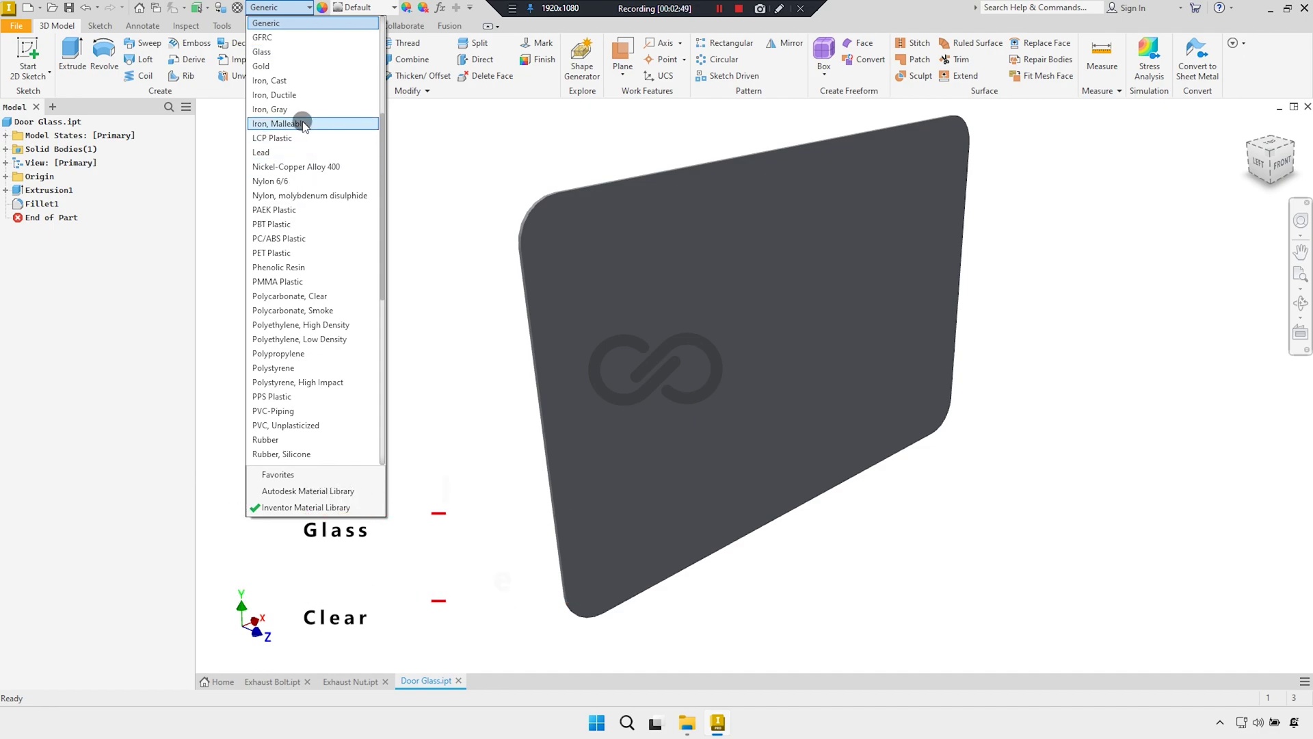
left_click(282, 52)
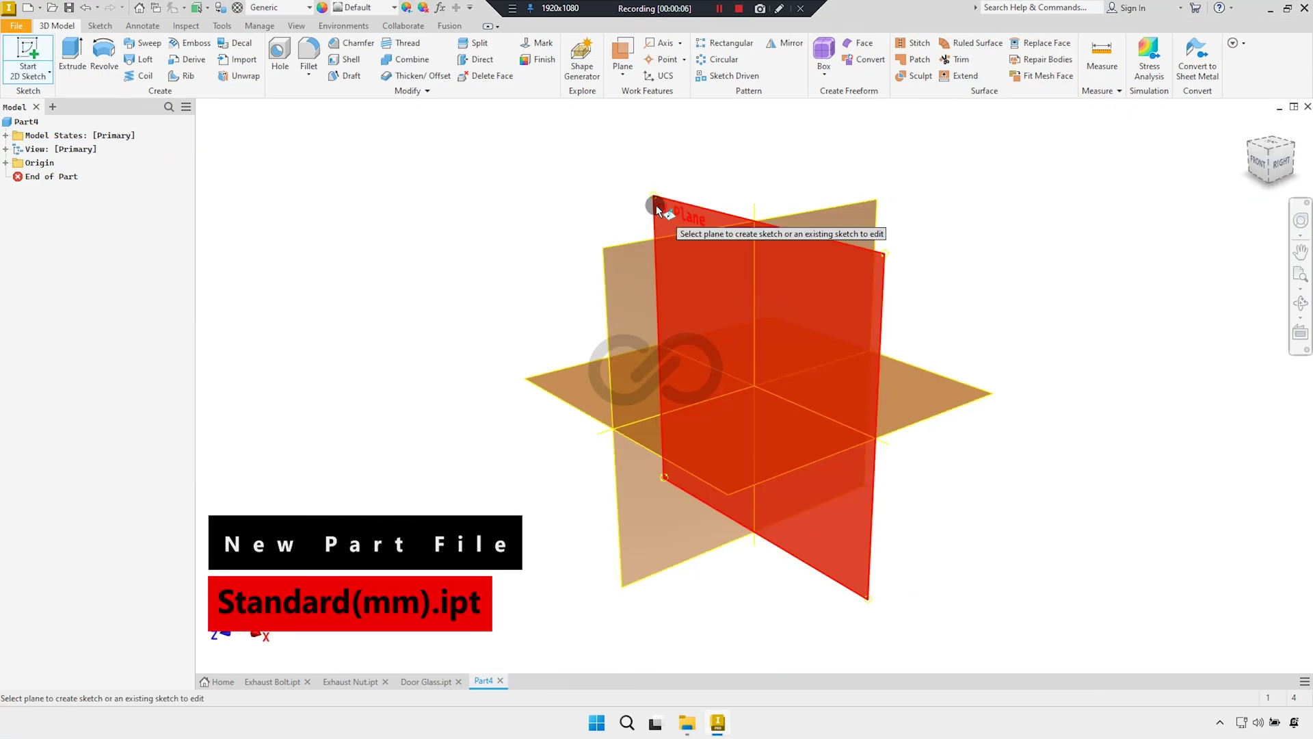
On the front plane, sketch a closed six-sided stepped L outline with the Line tool
left_click(657, 205)
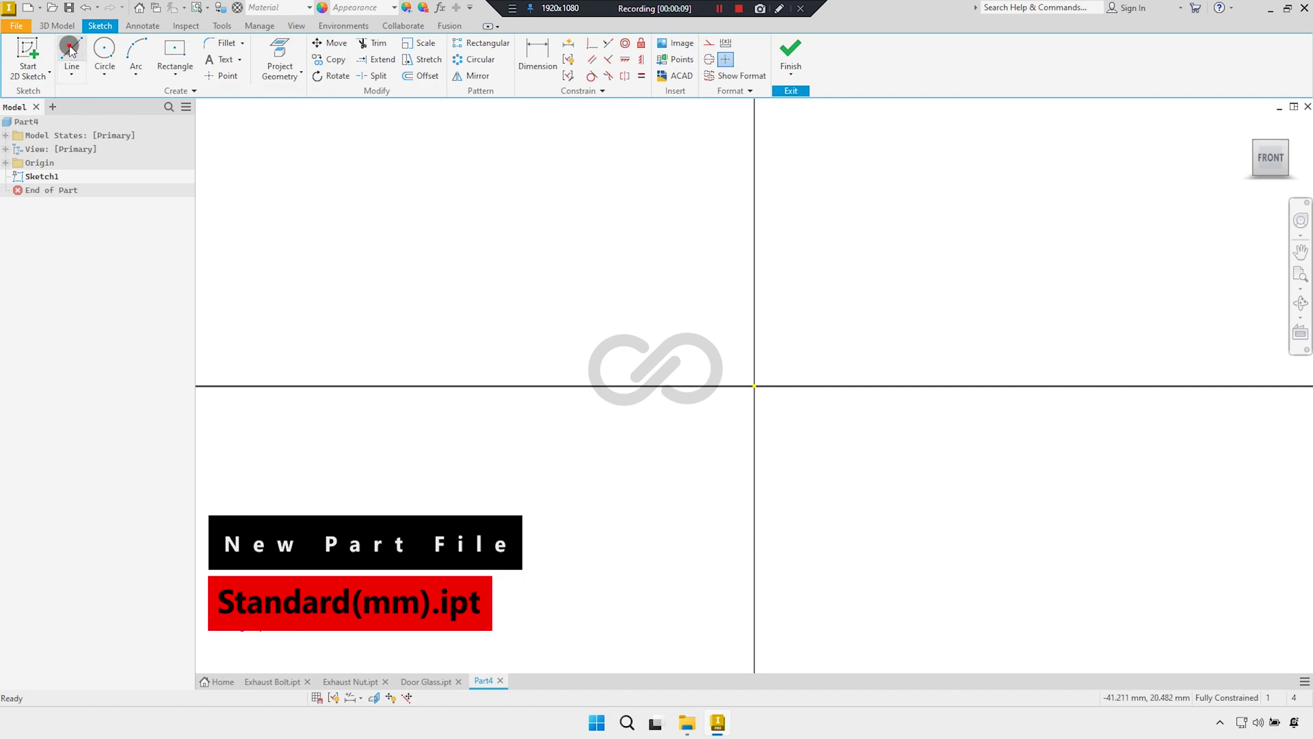
left_click(604, 152)
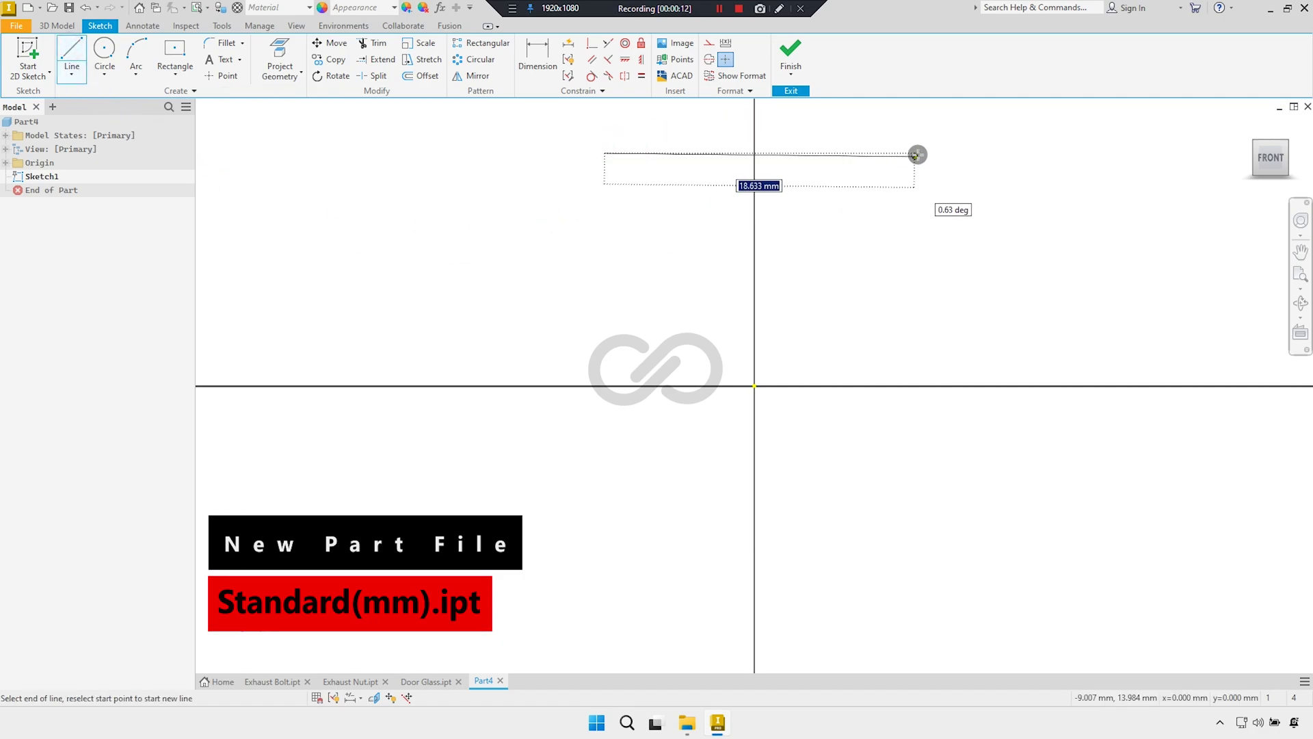
left_click(967, 152)
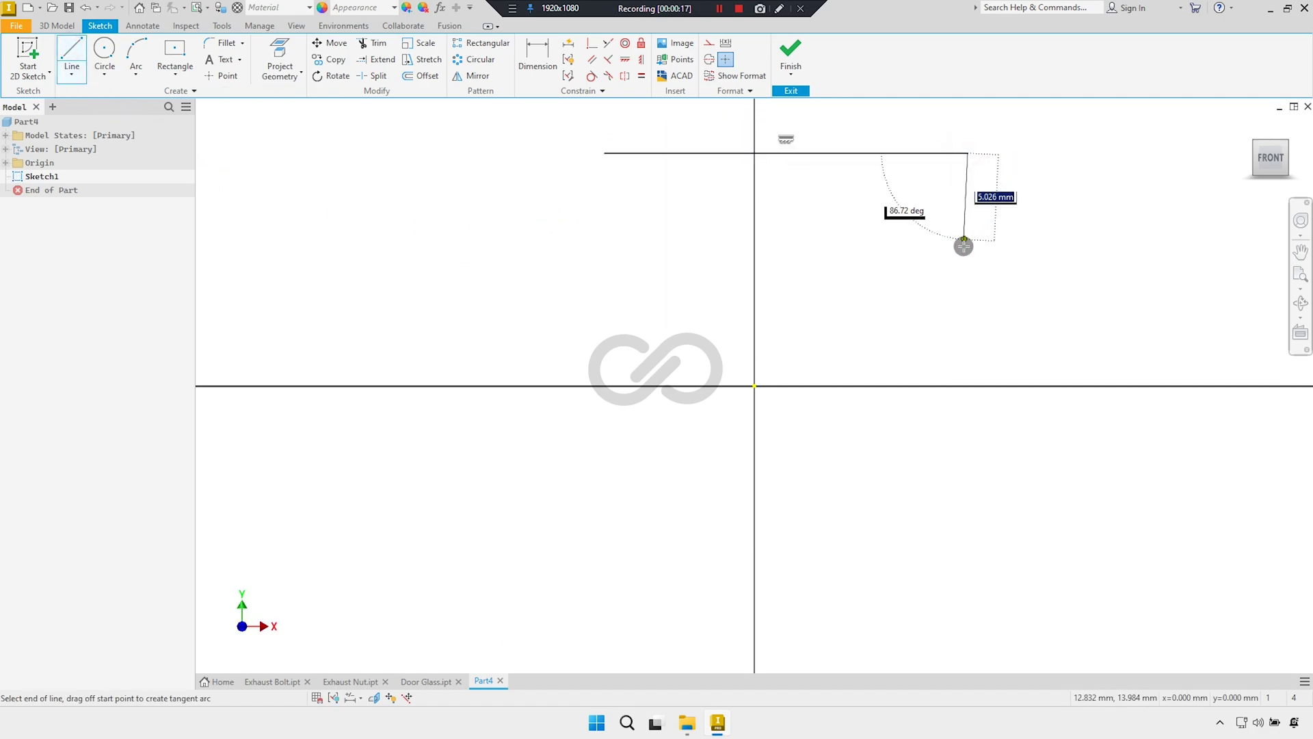
left_click(967, 281)
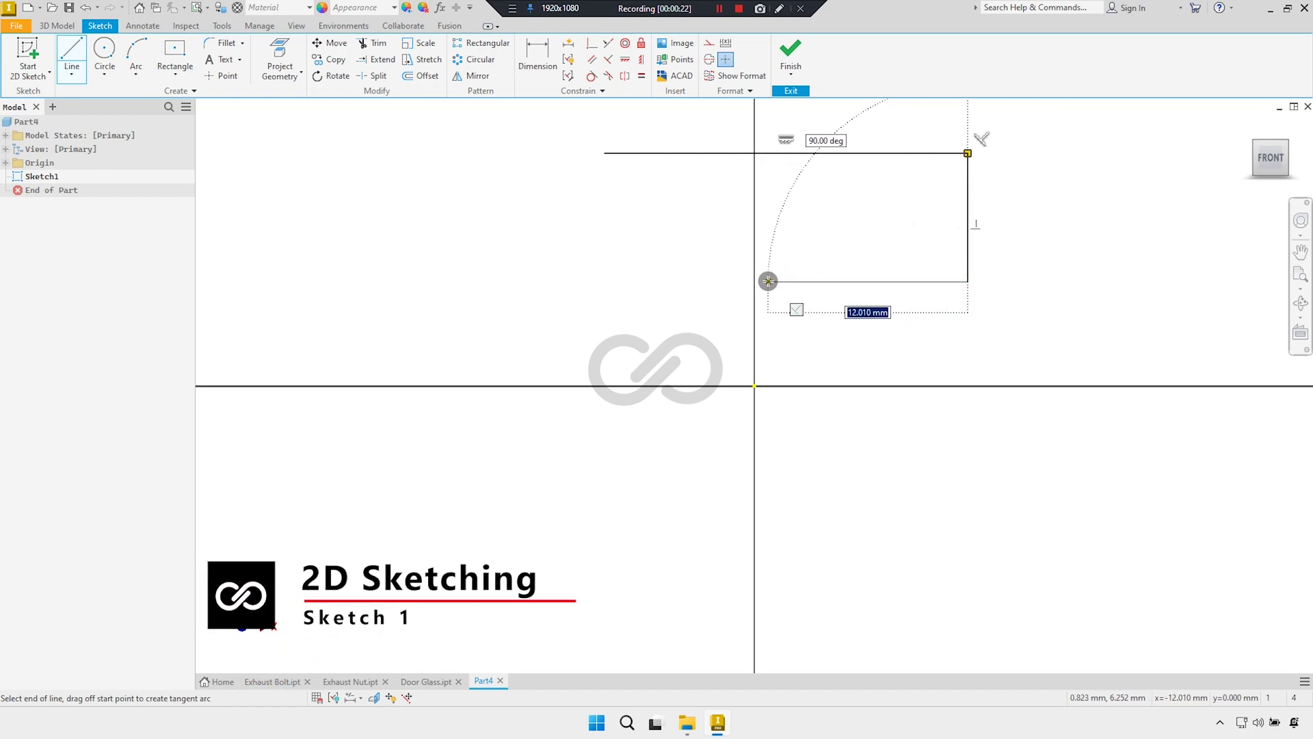
left_click(768, 281)
left_click(768, 351)
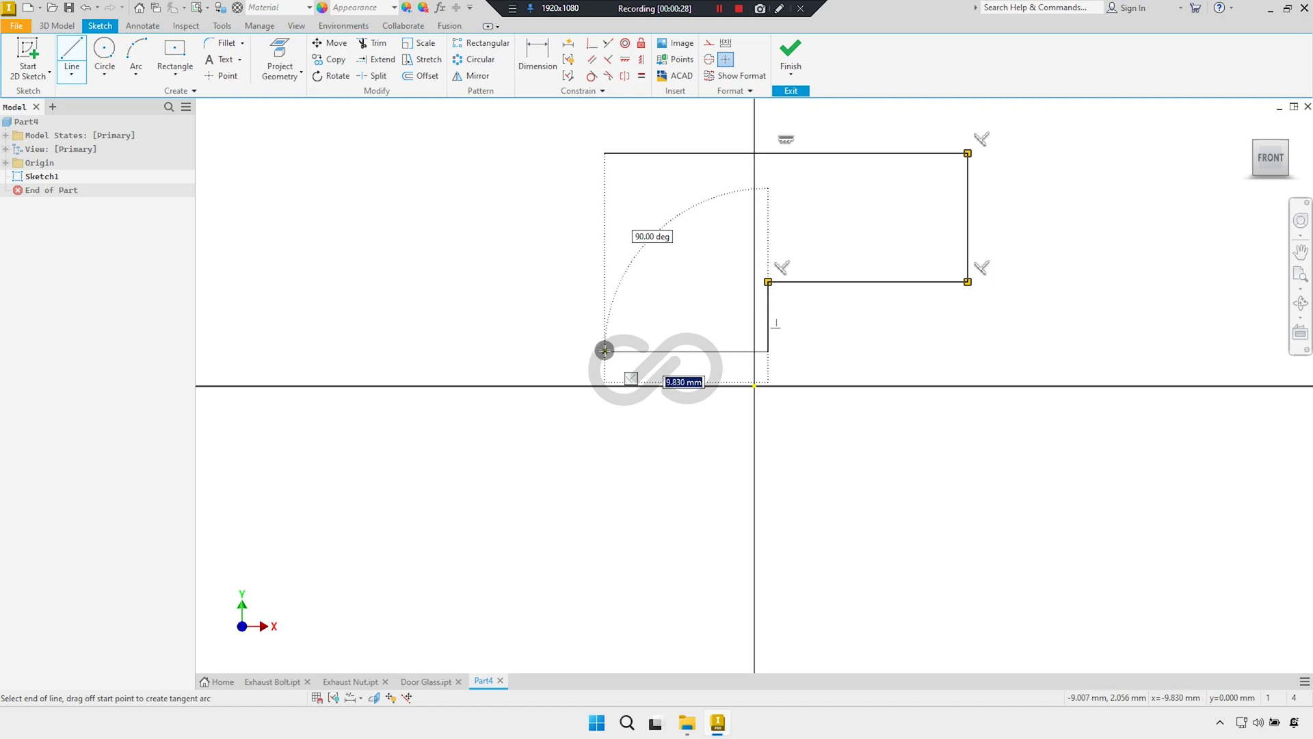
left_click(605, 351)
left_click(604, 154)
right_click(651, 187)
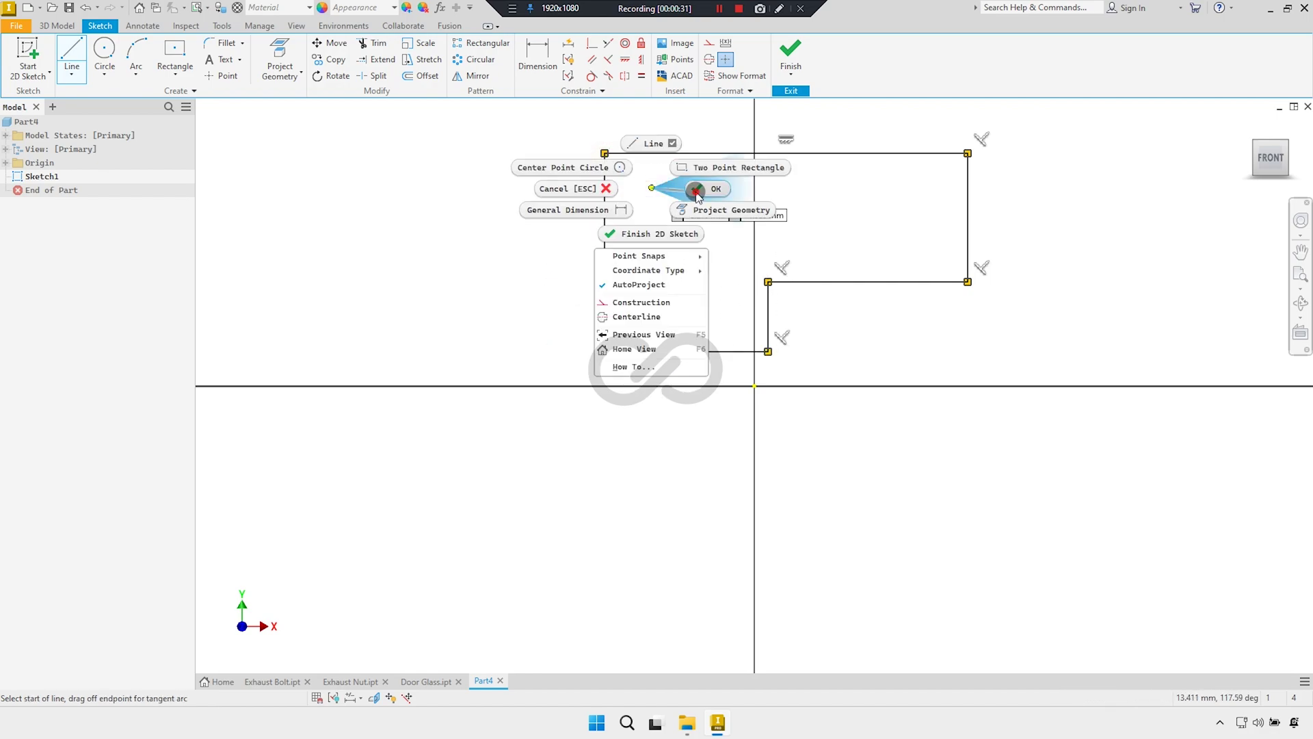
left_click(697, 195)
Align the top edge midpoint vertically and the left edge midpoint horizontally with the origin
scroll(523, 275, "up", 2)
middle_click_drag(504, 284, 469, 282)
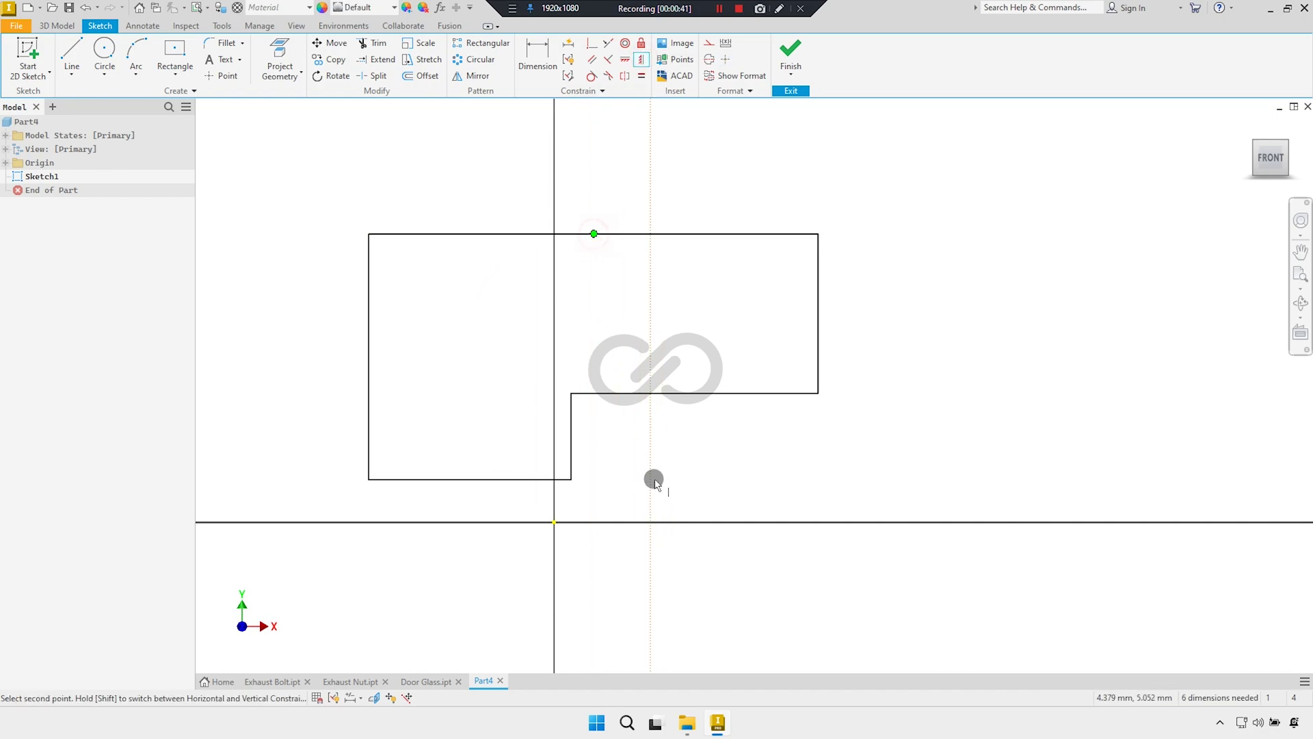
left_click(555, 524)
right_click(623, 432)
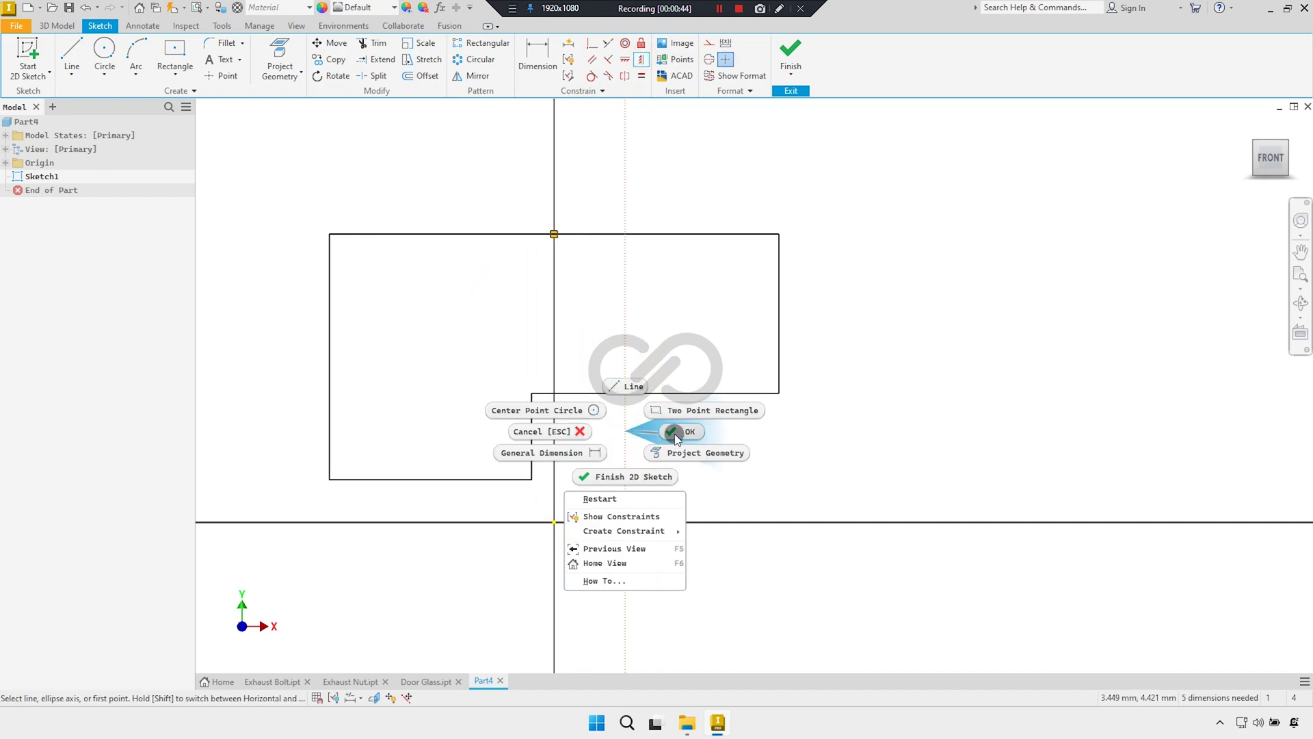
left_click(637, 428)
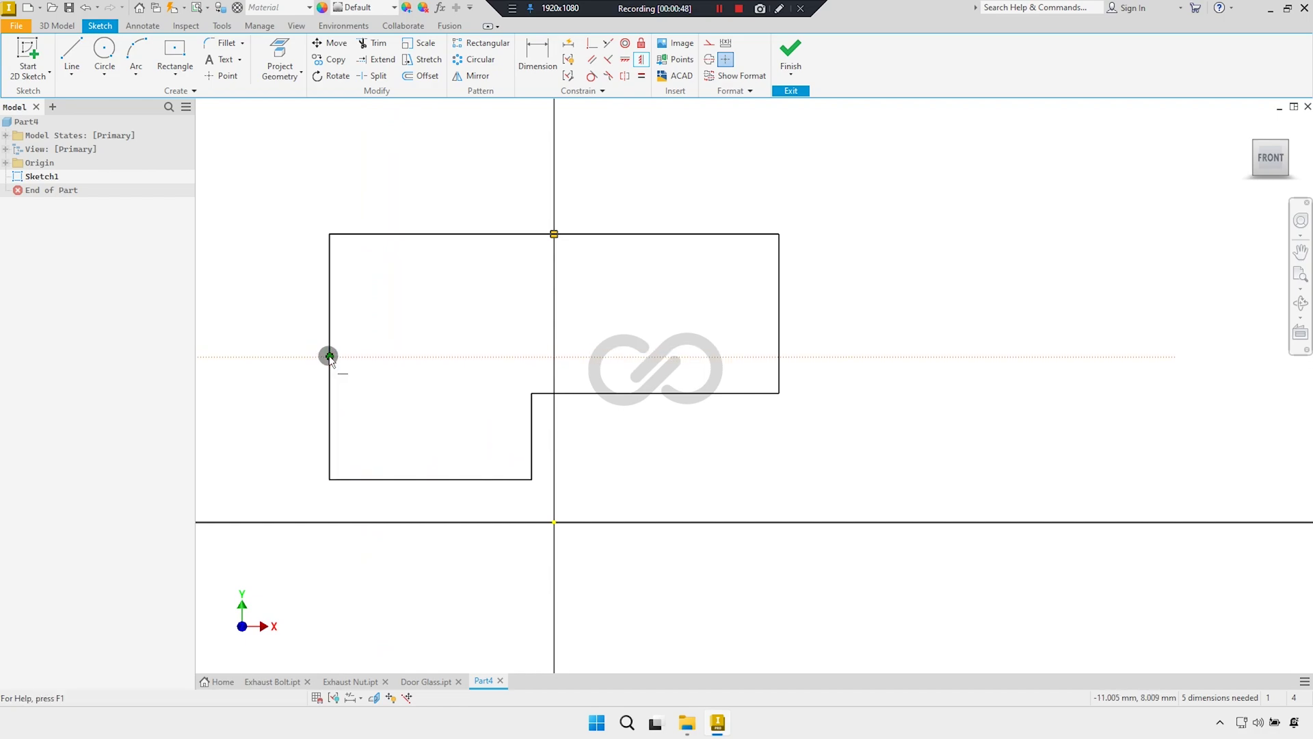
left_click(555, 523)
right_click(583, 463)
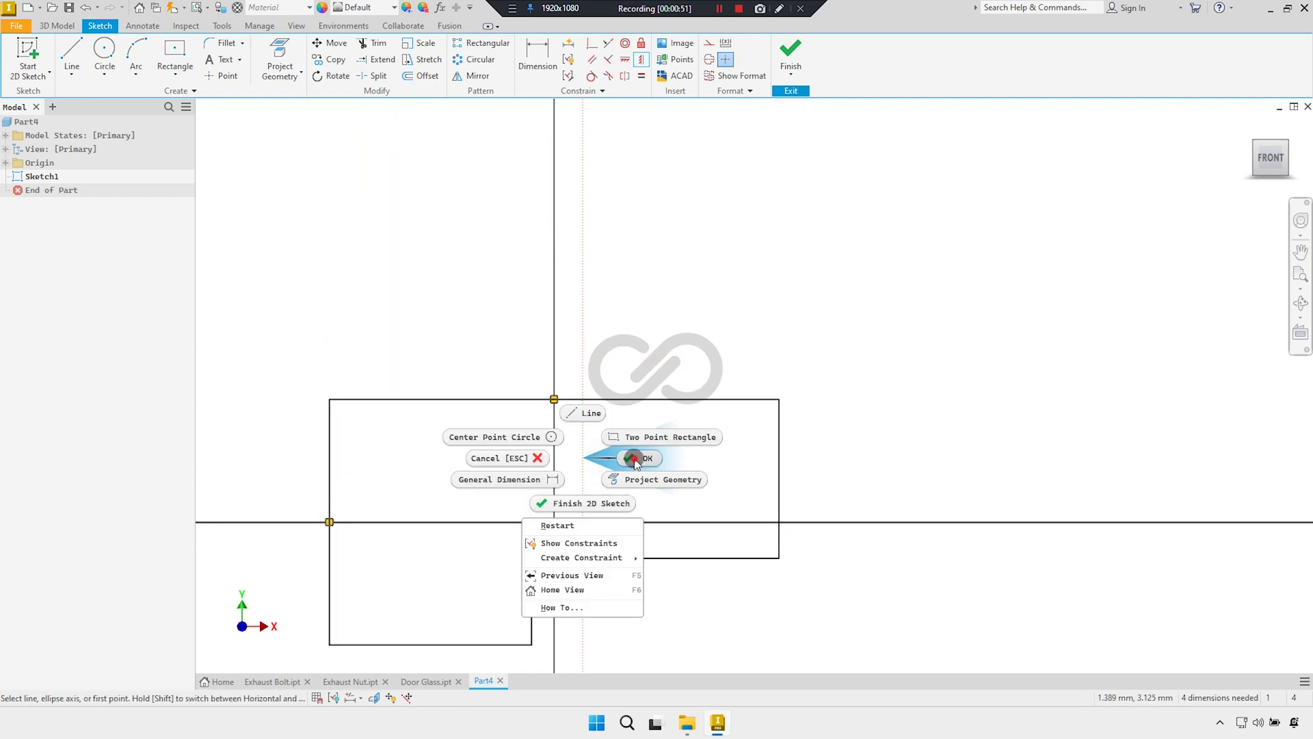
left_click(615, 459)
scroll(545, 410, "down", 2)
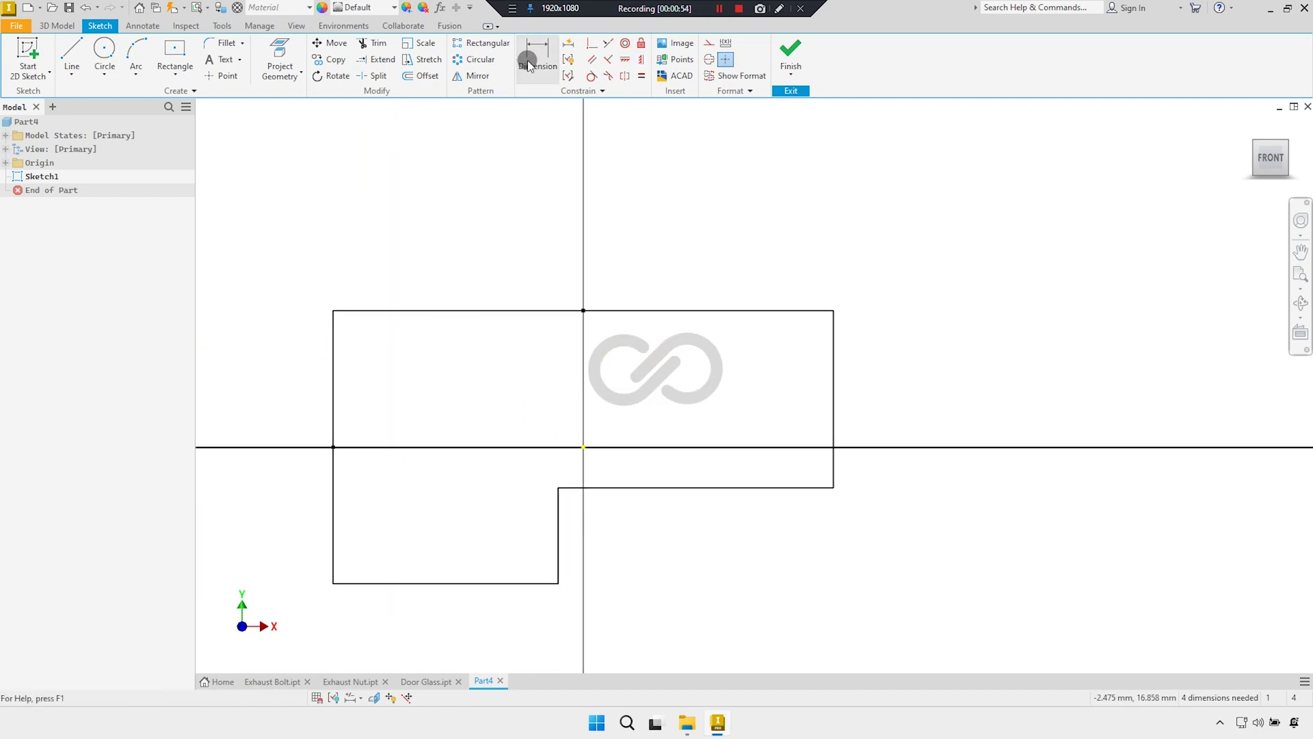
Dimension the top edge at 380 and the left side at 400
left_click(544, 314)
left_click(593, 232)
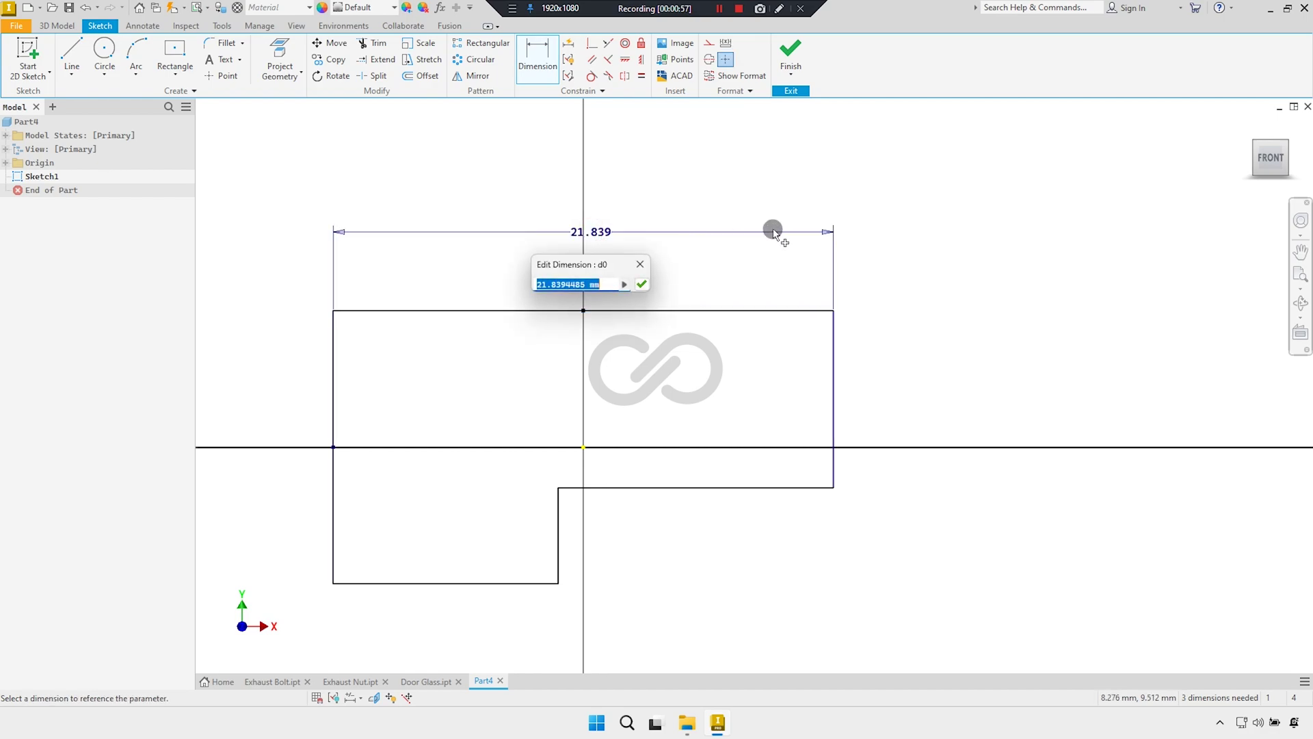
key("Return")
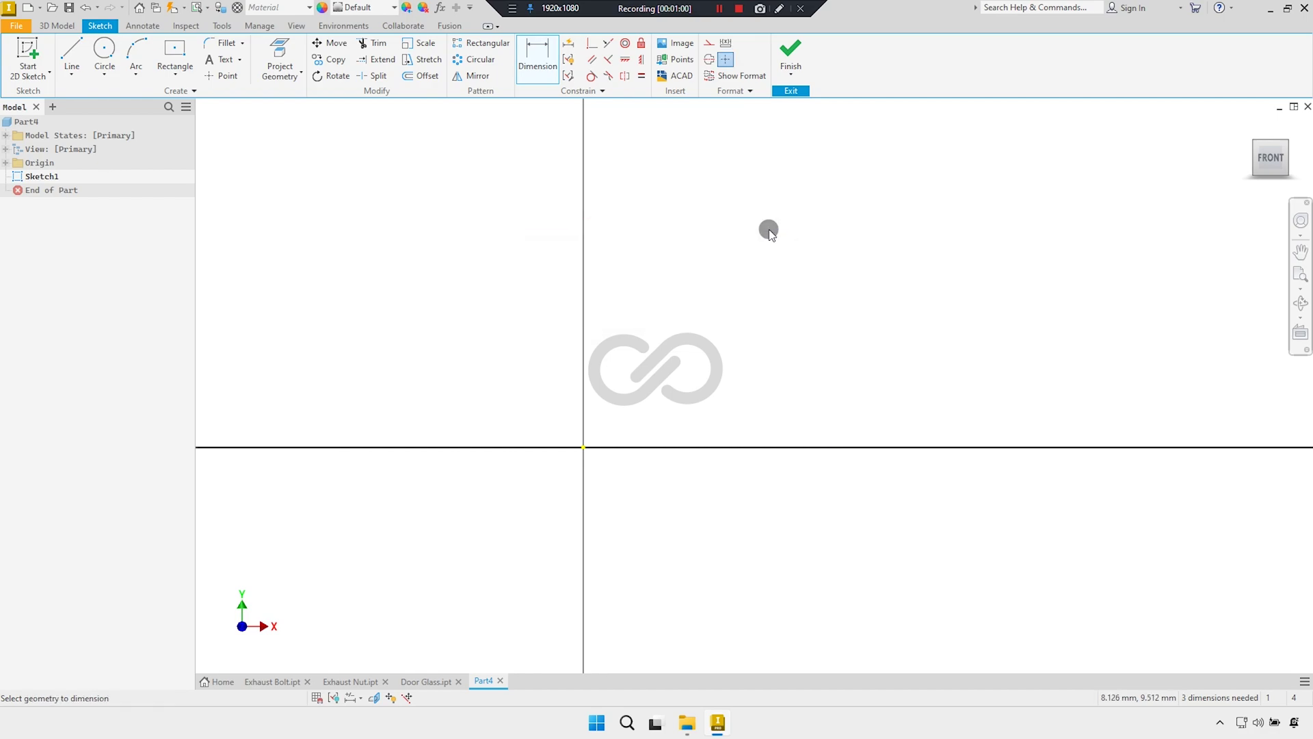
scroll(682, 278, "up", 4)
scroll(671, 289, "up", 3)
scroll(662, 293, "down", 3)
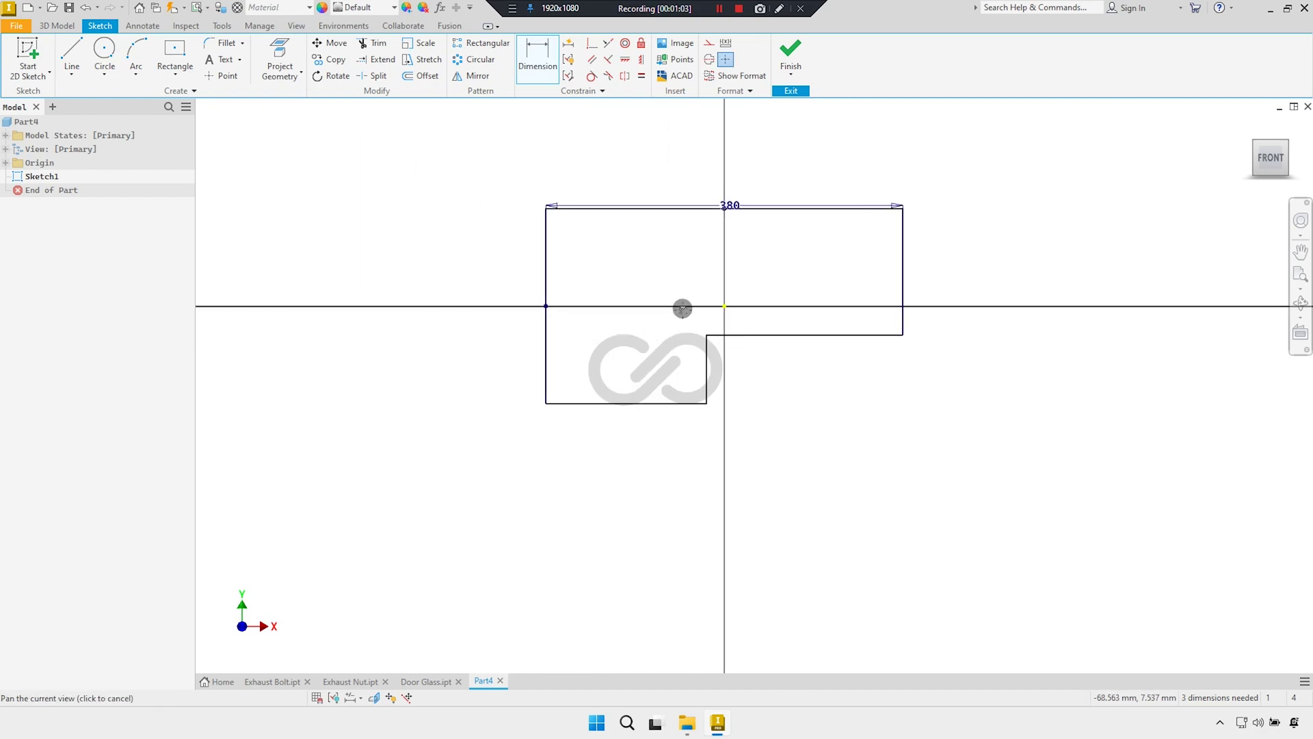
scroll(683, 305, "up", 2)
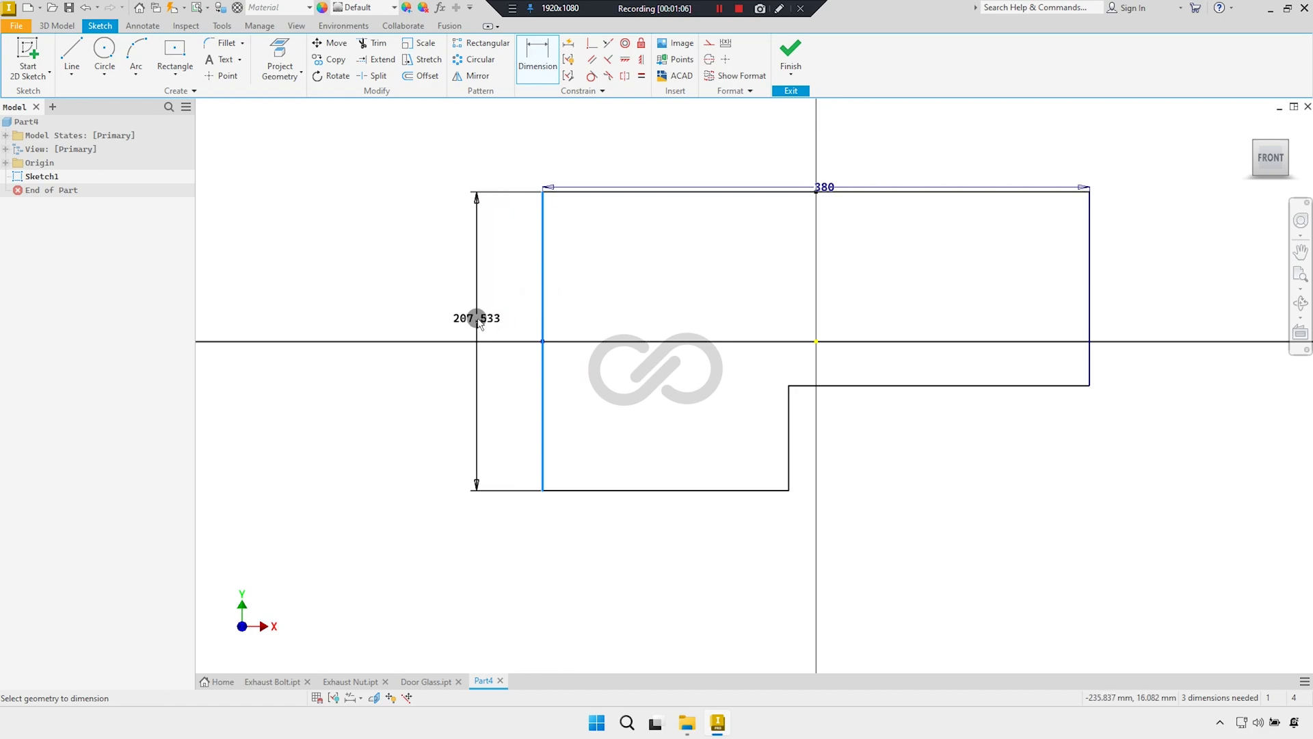
type("400")
key("Return")
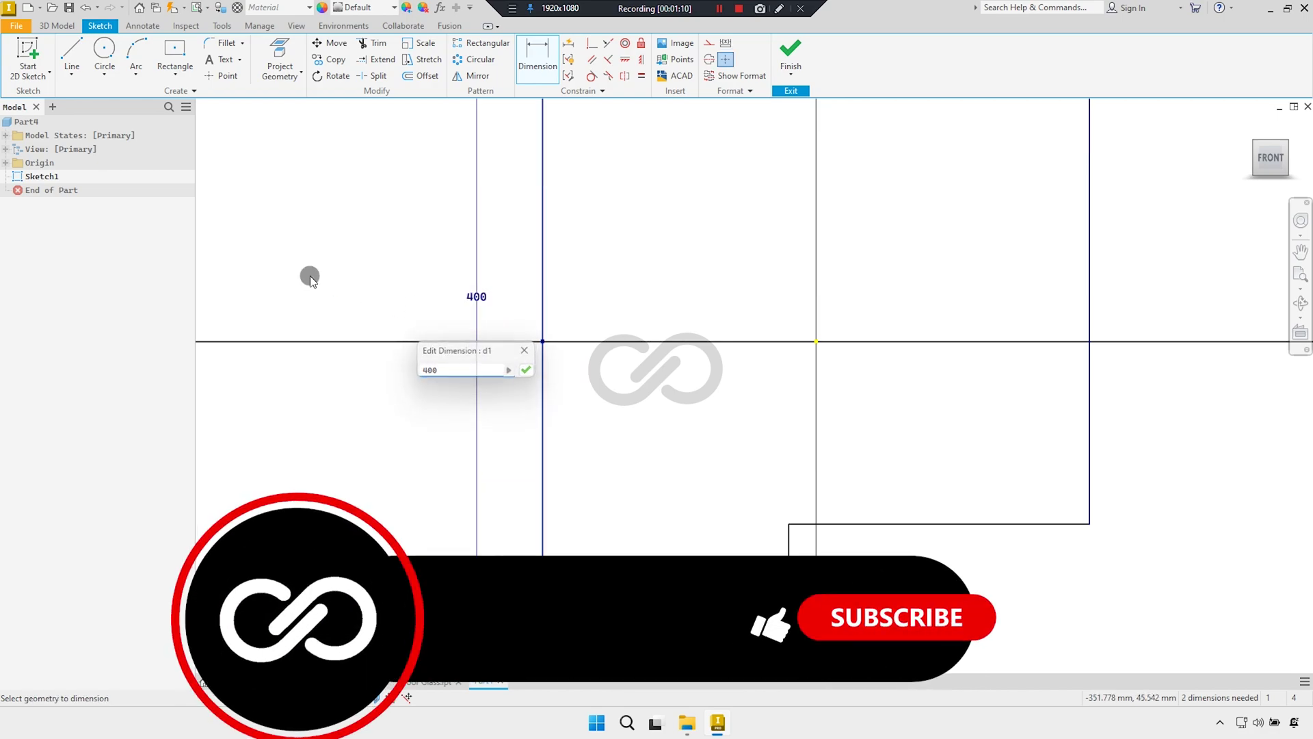
scroll(554, 264, "down", 3)
middle_click_drag(578, 288, 405, 305)
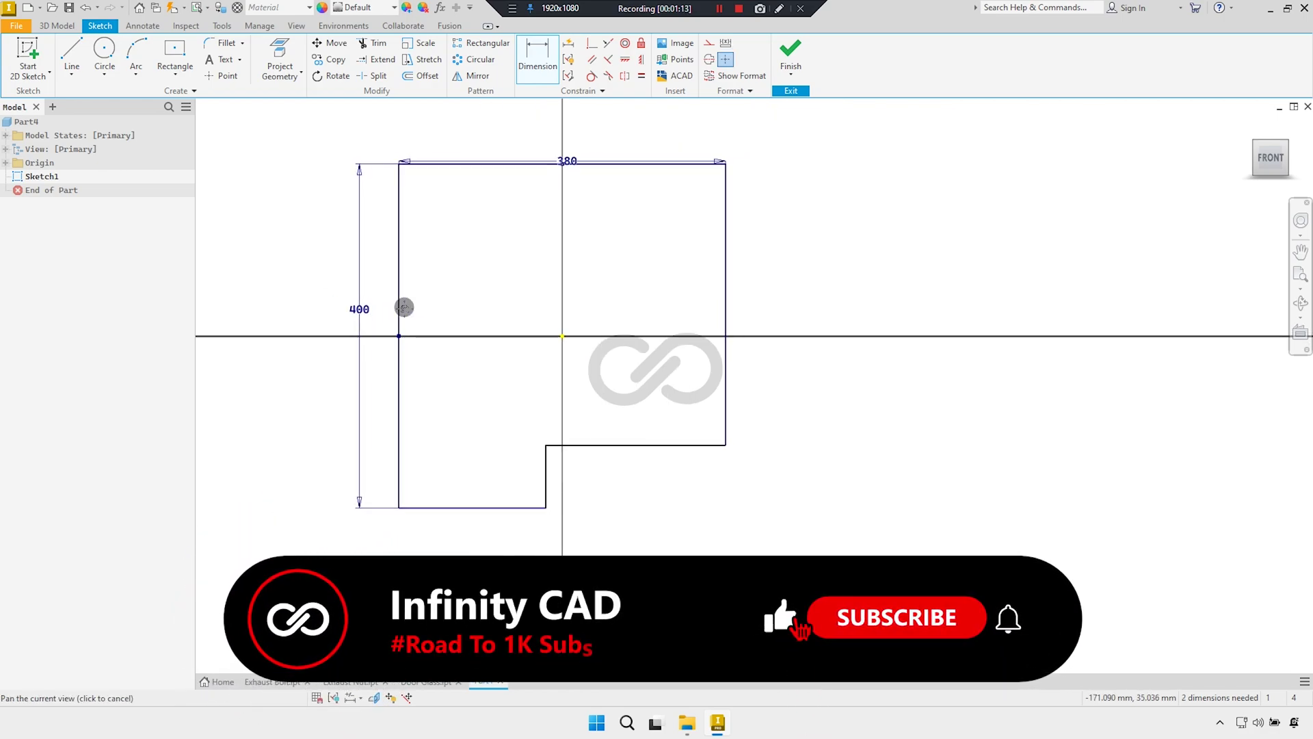
Dimension the right side height at 300
left_click(717, 289)
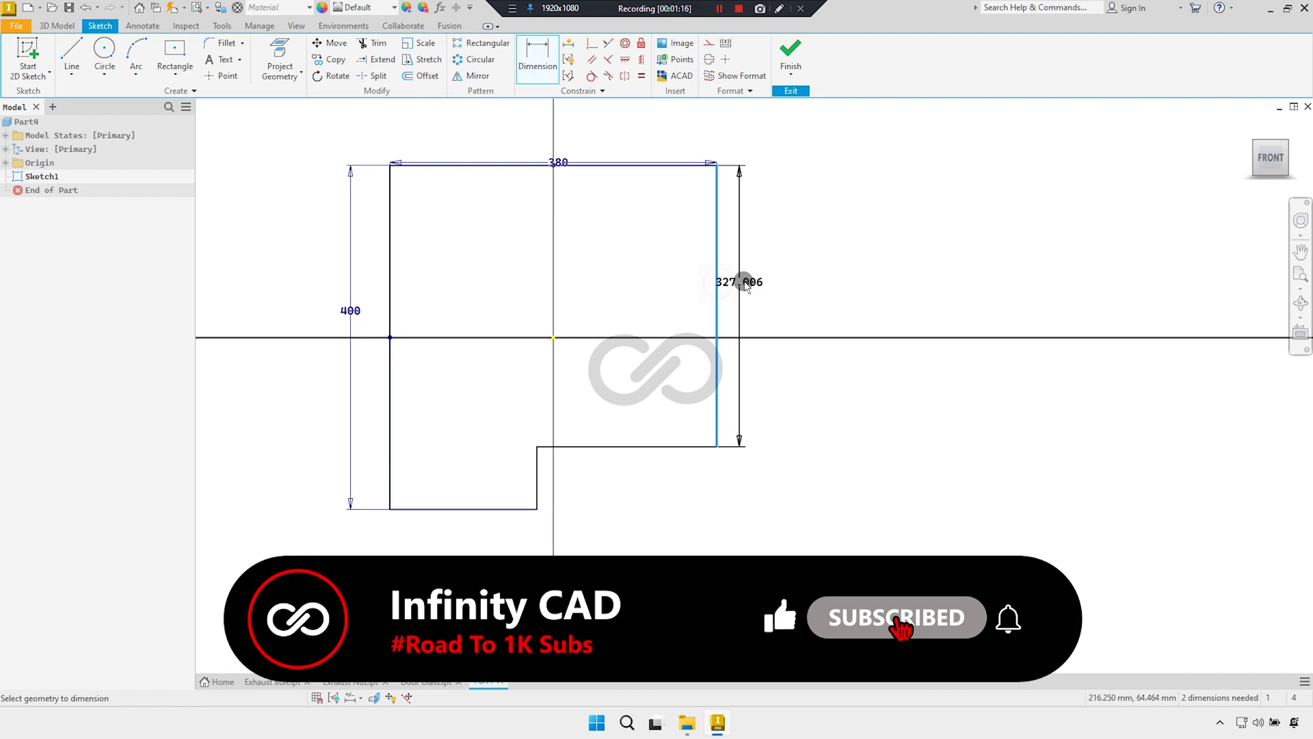
left_click(784, 285)
key("Return")
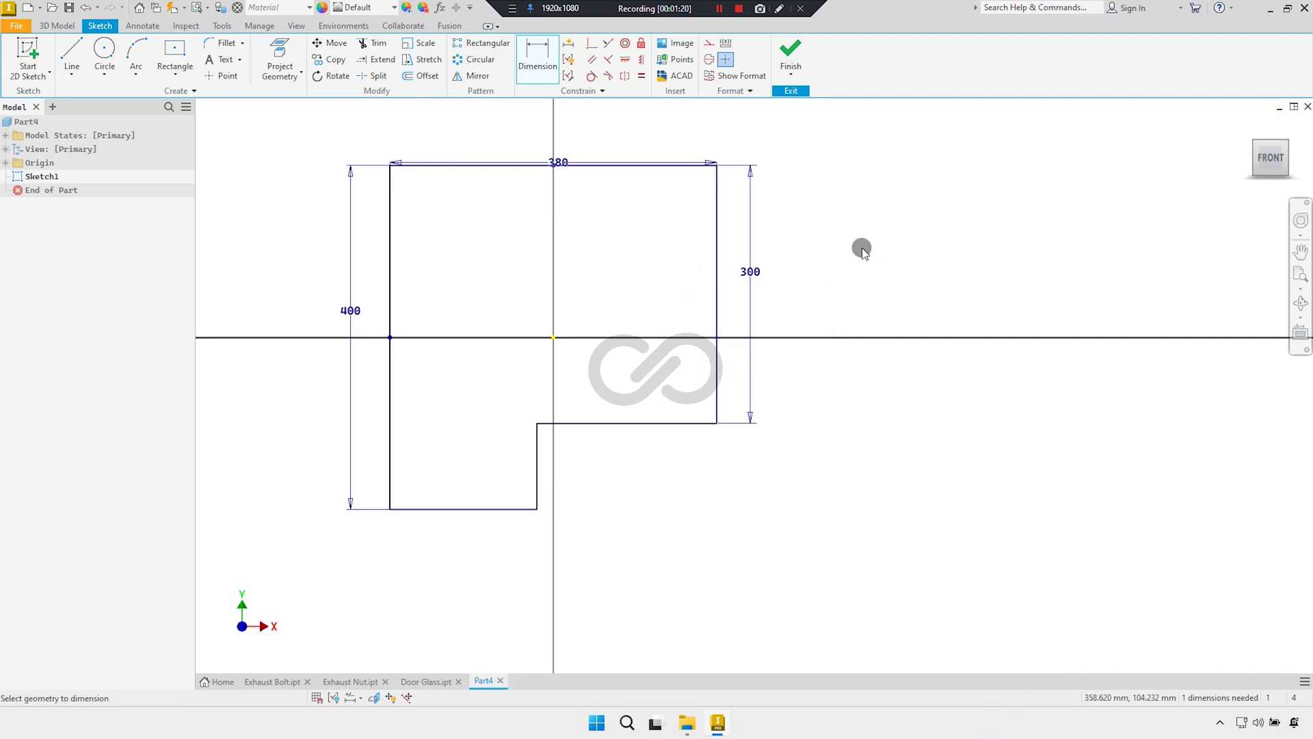
scroll(793, 258, "down", 1)
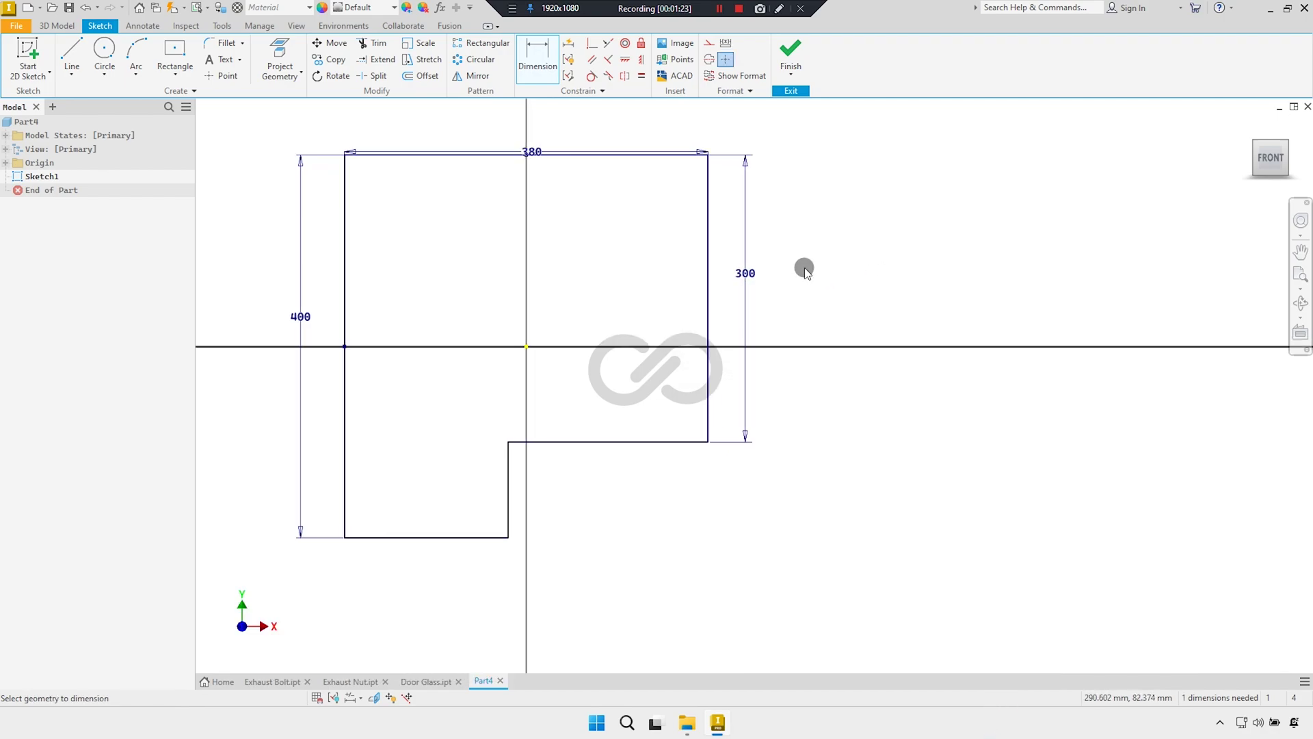
middle_click_drag(803, 266, 841, 248)
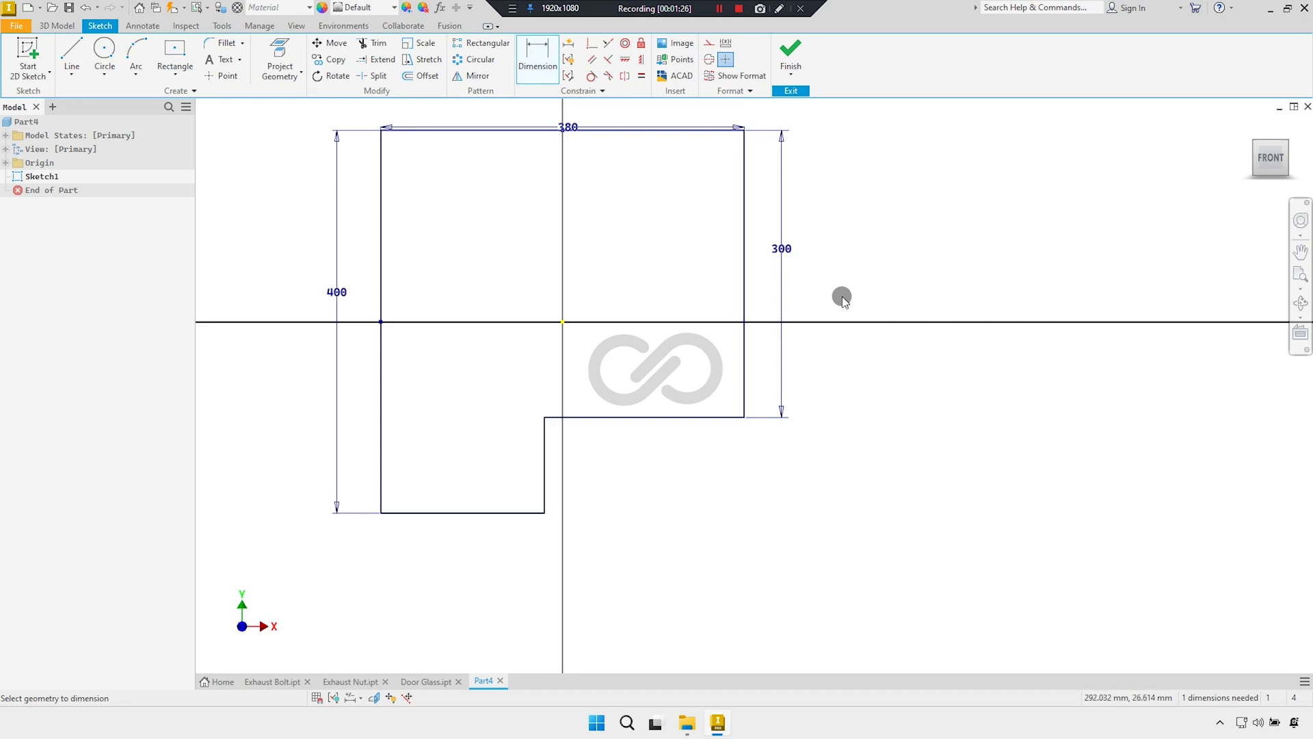
right_click(843, 300)
left_click(899, 296)
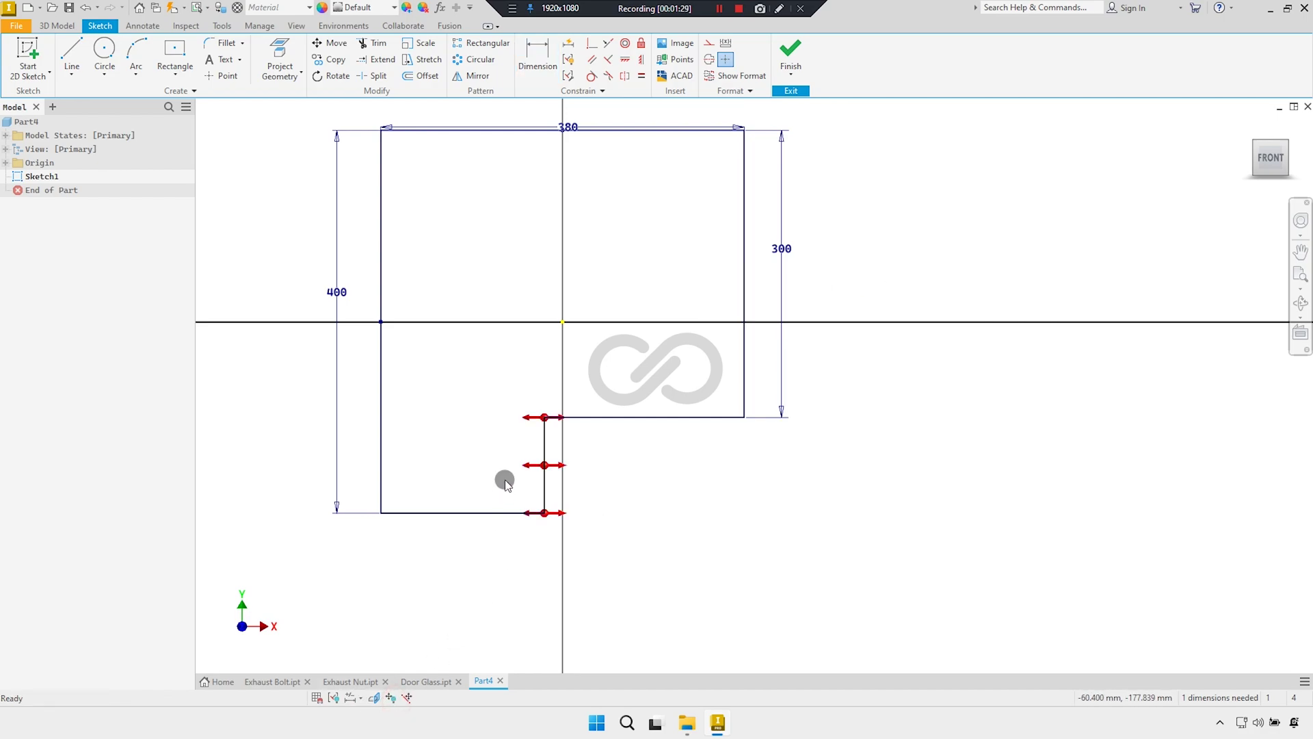
Set the step edge's offset from the right side to 230
mouse_move(545, 448)
left_mouse_down()
mouse_move(597, 452)
mouse_move(565, 456)
left_mouse_up()
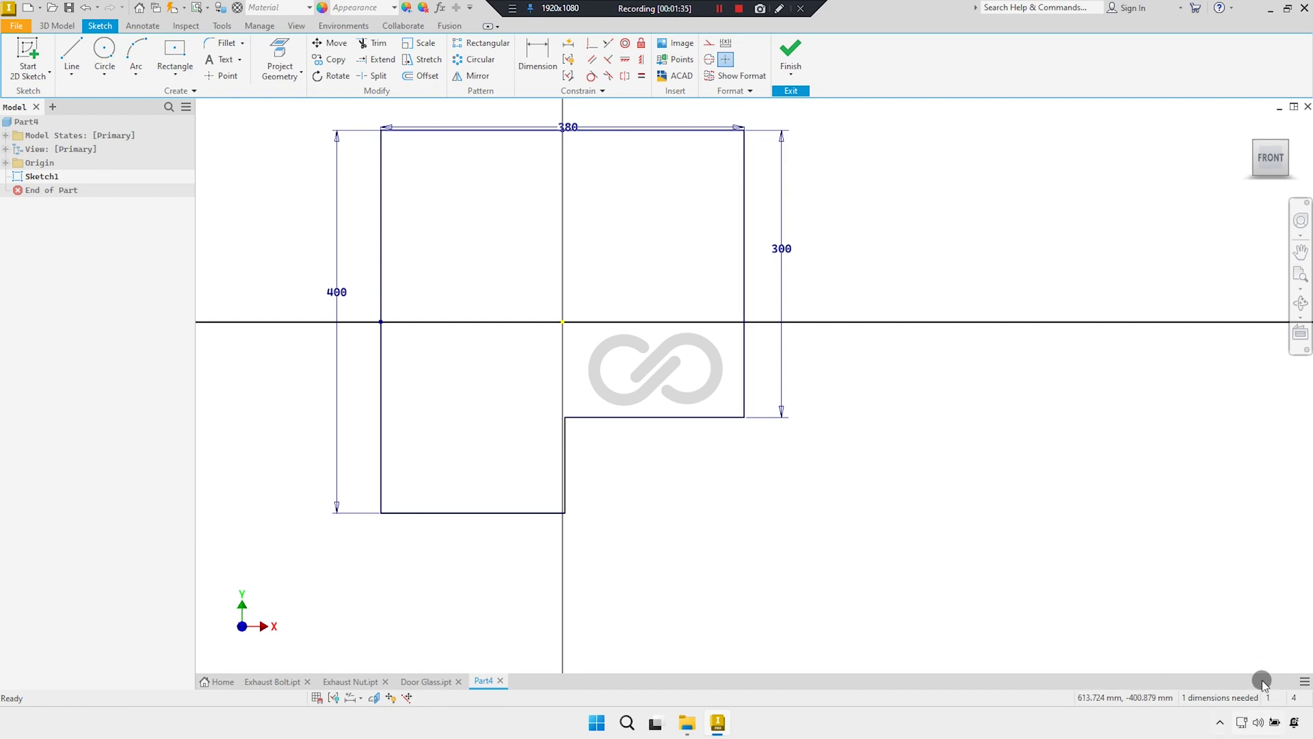
left_click(535, 50)
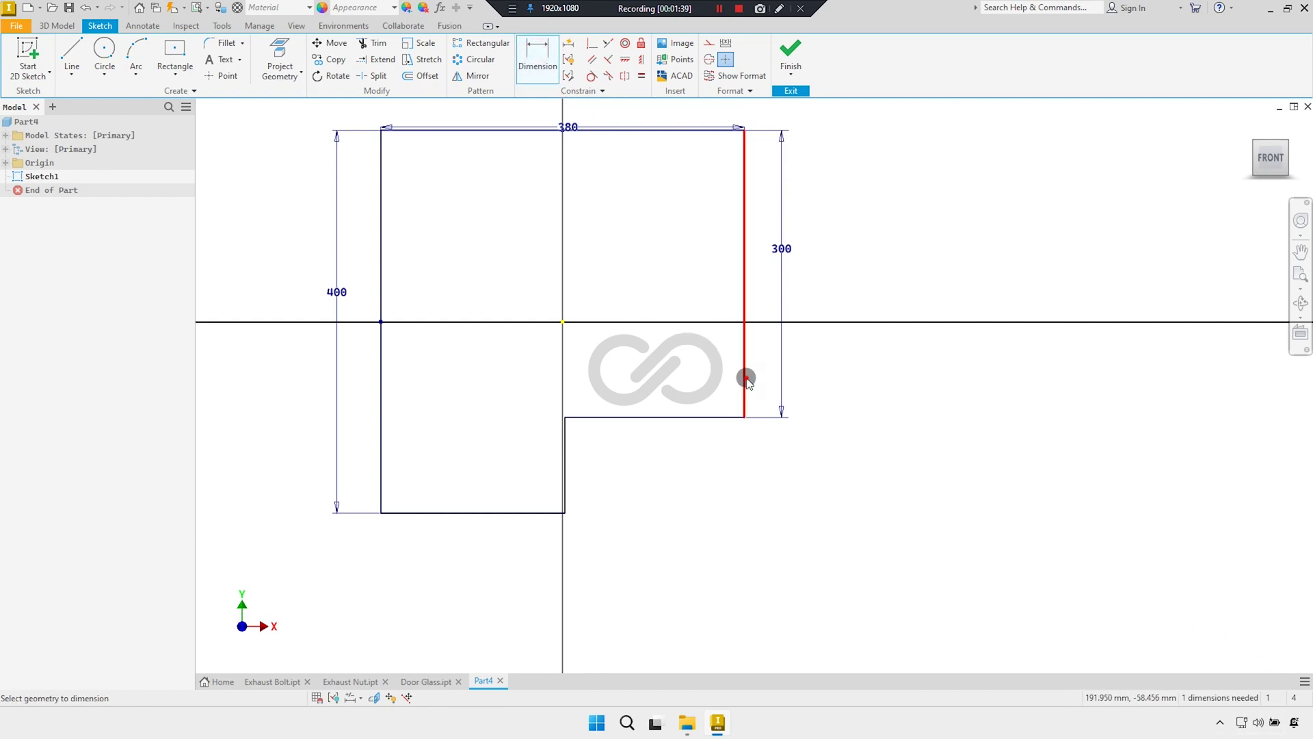
scroll(670, 402, "down", 2)
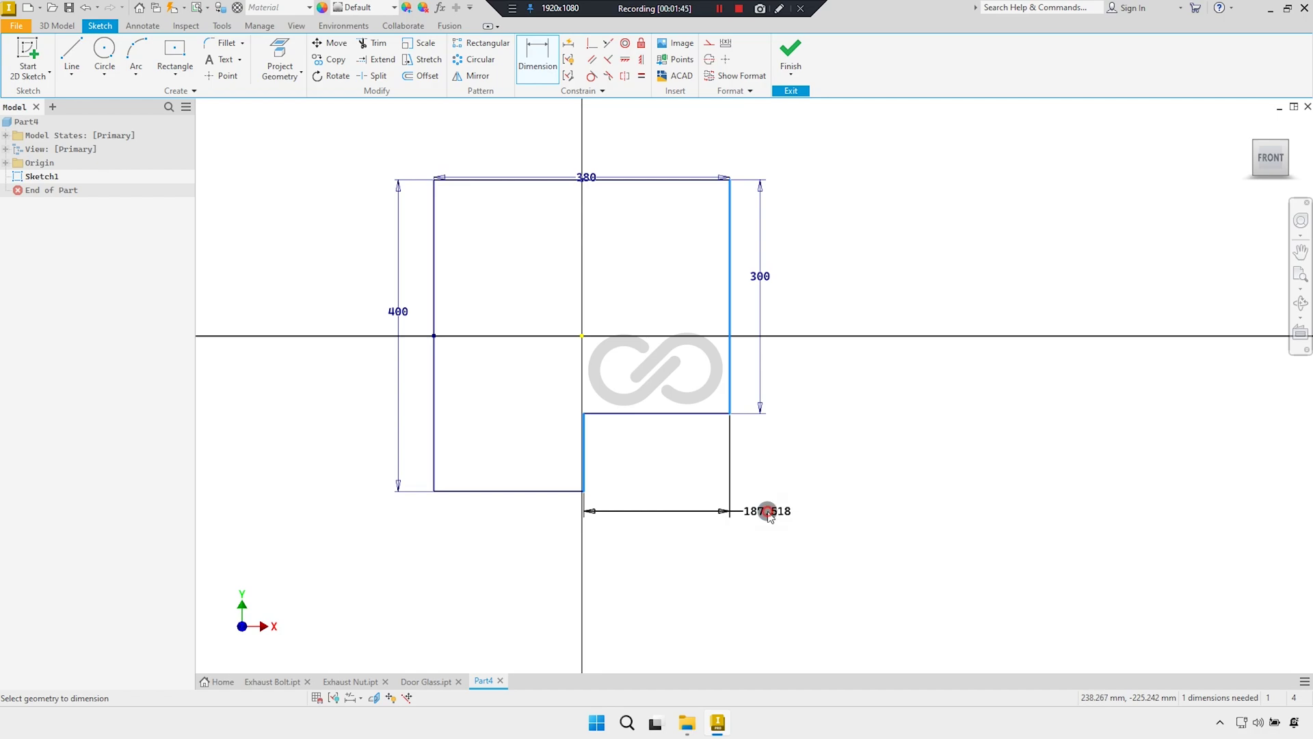
left_click(769, 514)
type("230")
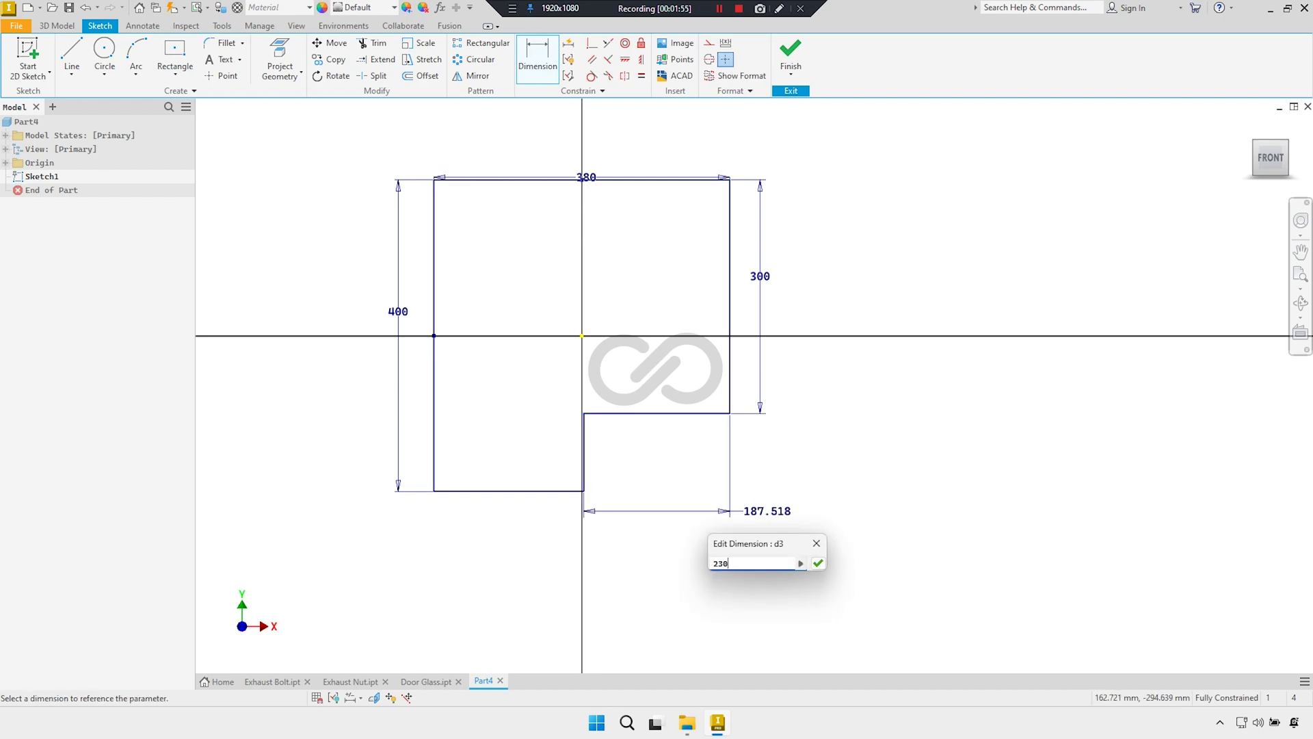
key("Return")
right_click(707, 457)
left_click(837, 456)
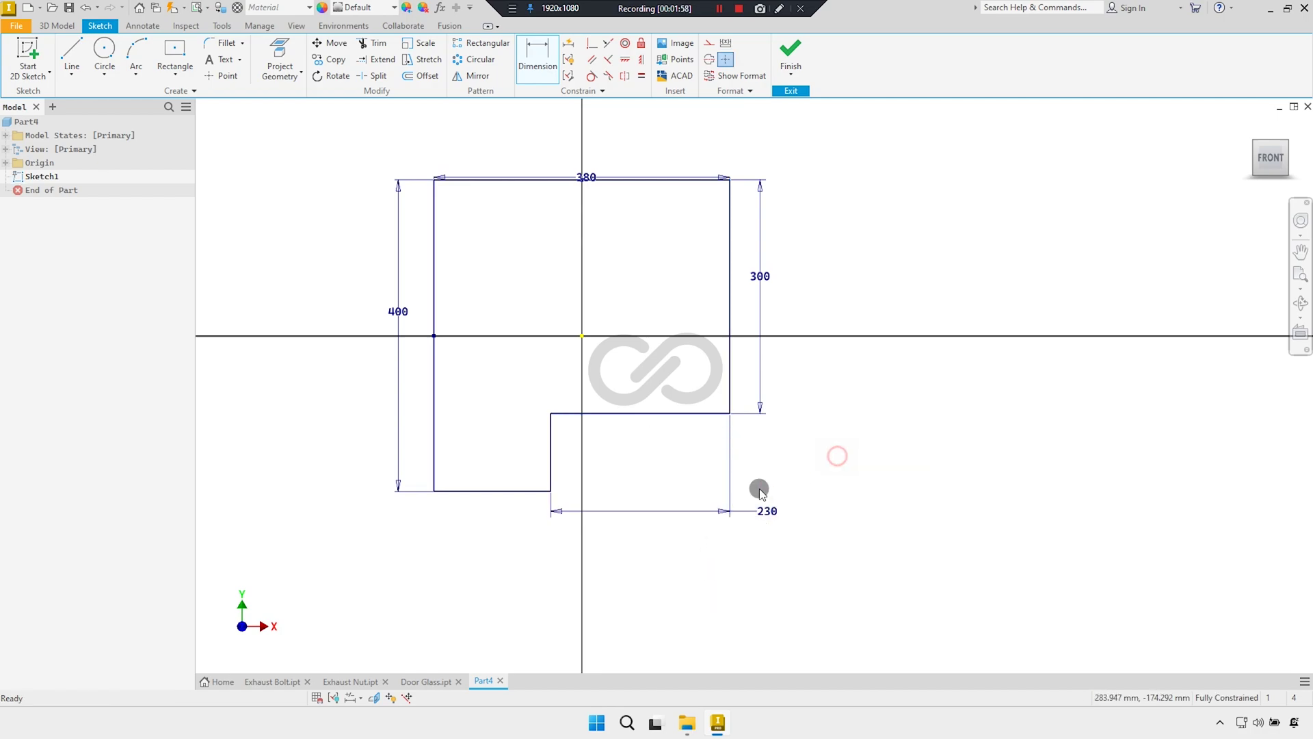
Tidy the 230, 380 and 400 dimensions into clear positions around the outline
left_click_drag(818, 446, 711, 484)
scroll(505, 317, "up", 3)
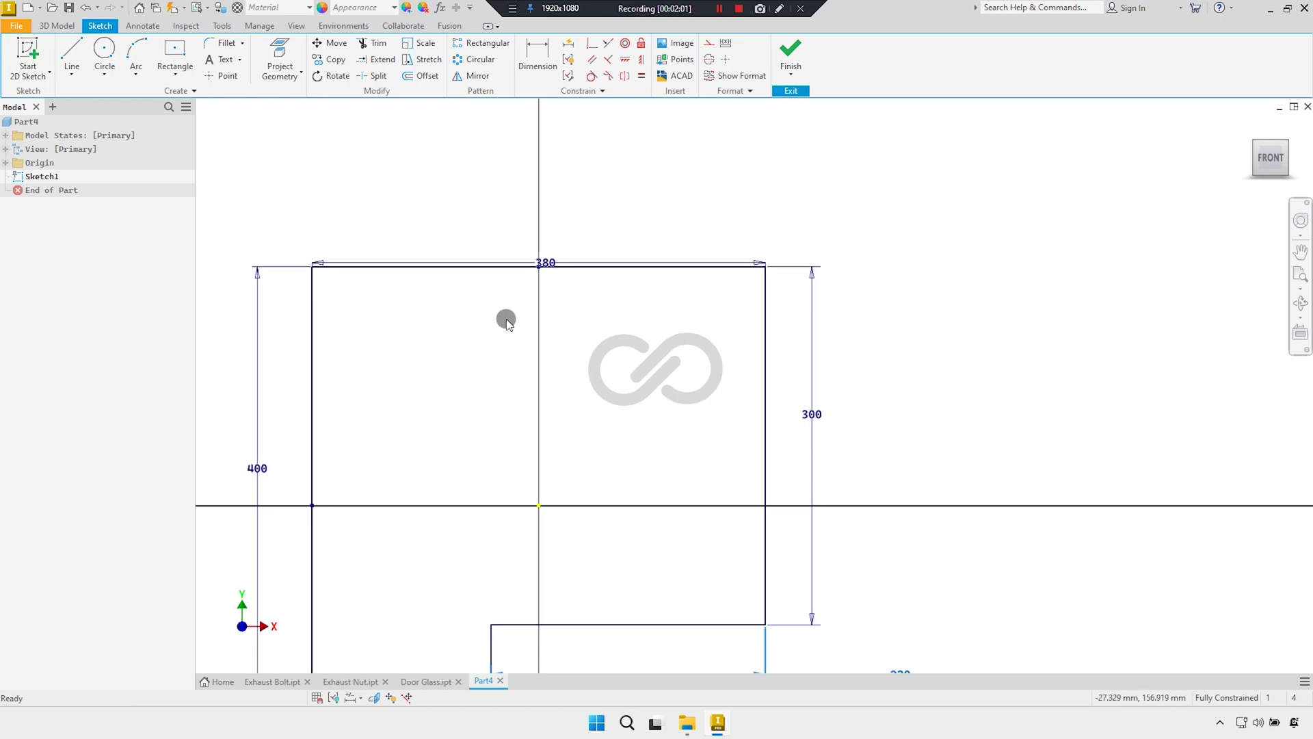
left_click_drag(623, 338, 623, 324)
left_click_drag(816, 307, 821, 306)
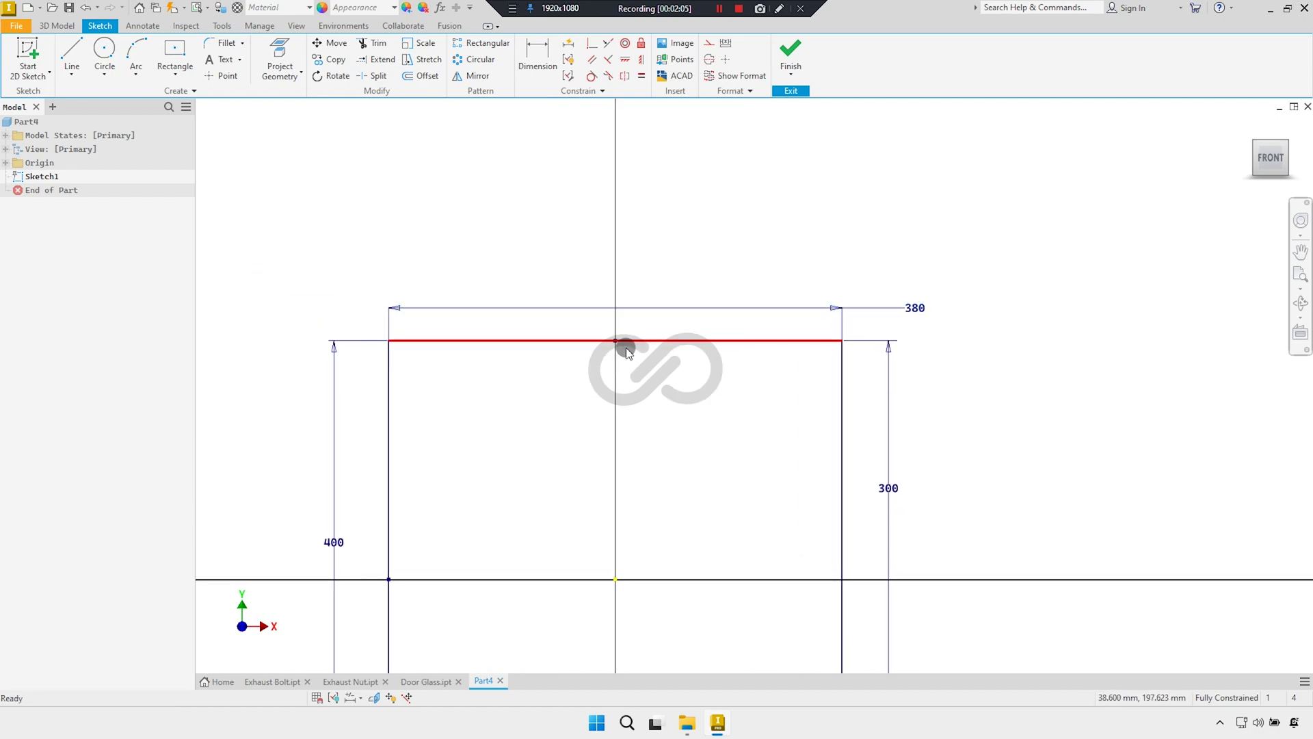
scroll(616, 329, "down", 2)
mouse_move(407, 410)
left_mouse_down()
mouse_move(428, 412)
mouse_move(382, 414)
left_mouse_up()
scroll(557, 415, "up", 2)
scroll(546, 413, "down", 2)
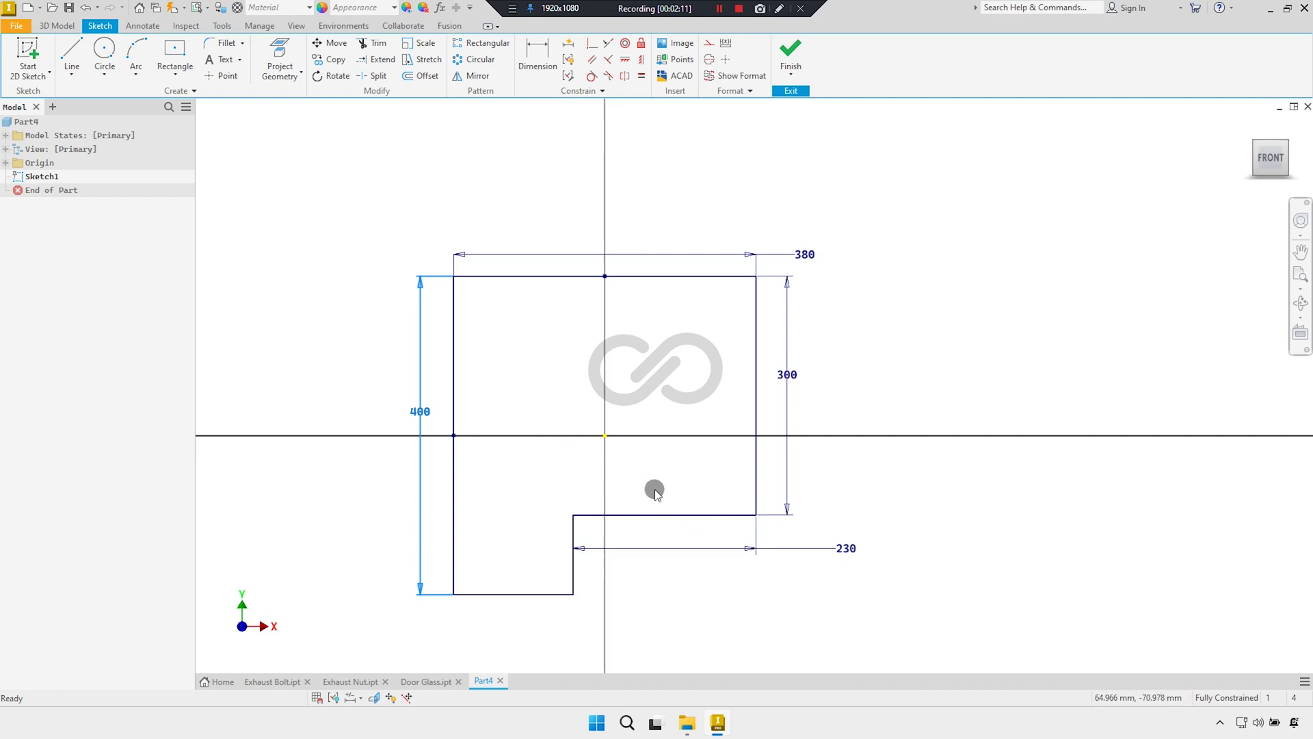
scroll(654, 492, "up", 1)
scroll(642, 503, "up", 1)
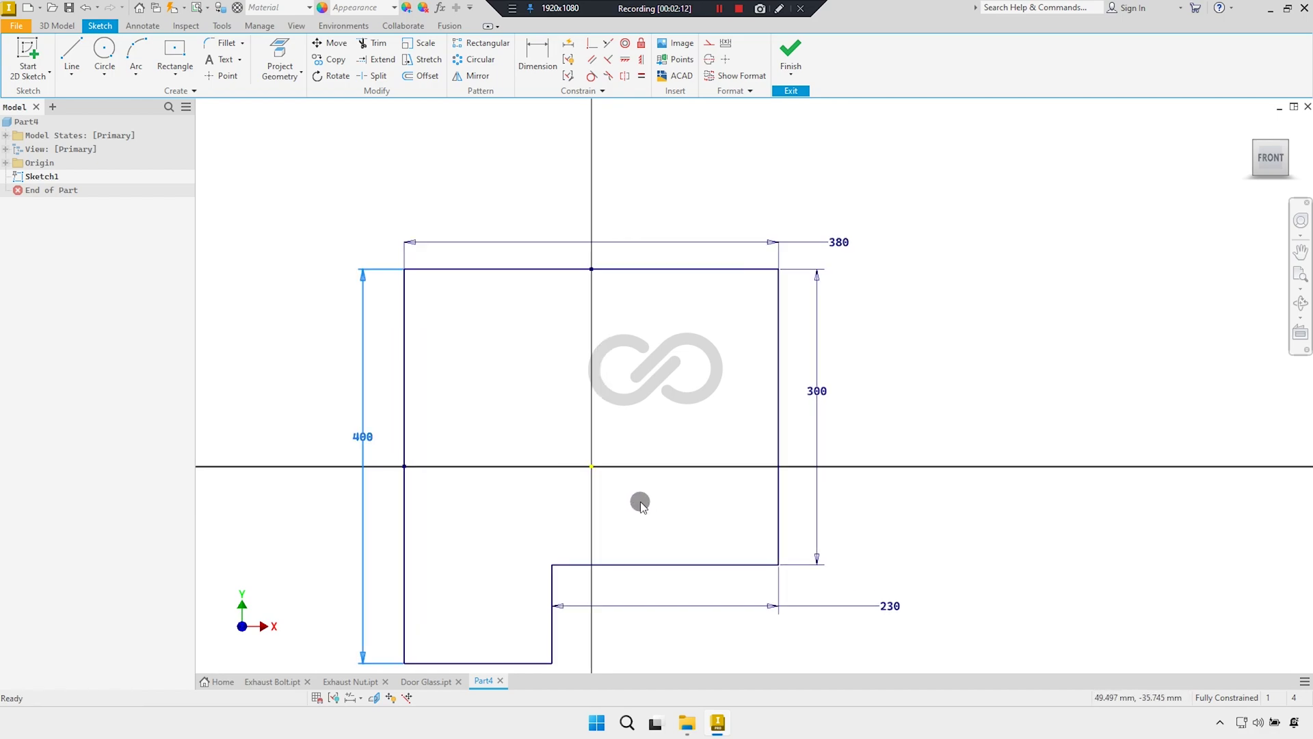
Finish the sketch and set up a symmetric extrusion with distance 2.5 mm
left_click(791, 46)
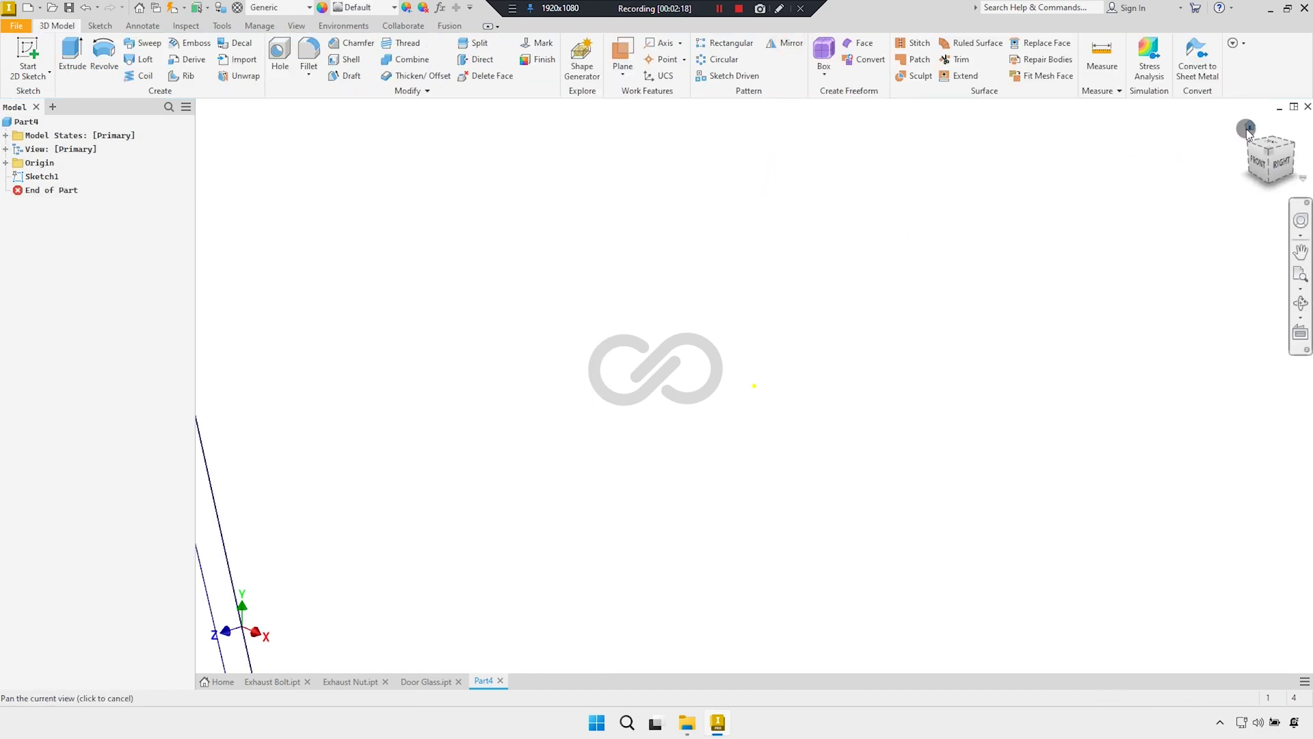
scroll(1017, 158, "down", 3)
left_click_drag(754, 264, 698, 303)
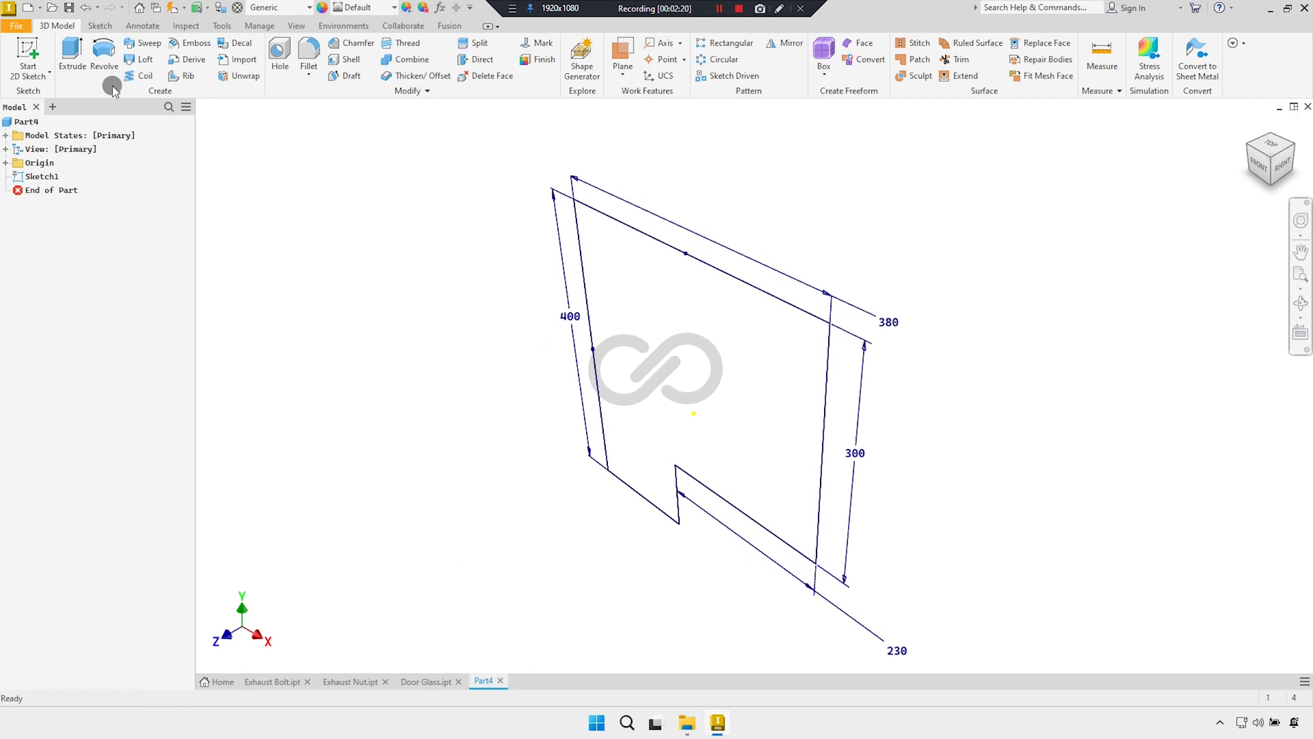
left_click(72, 55)
scroll(618, 287, "up", 2)
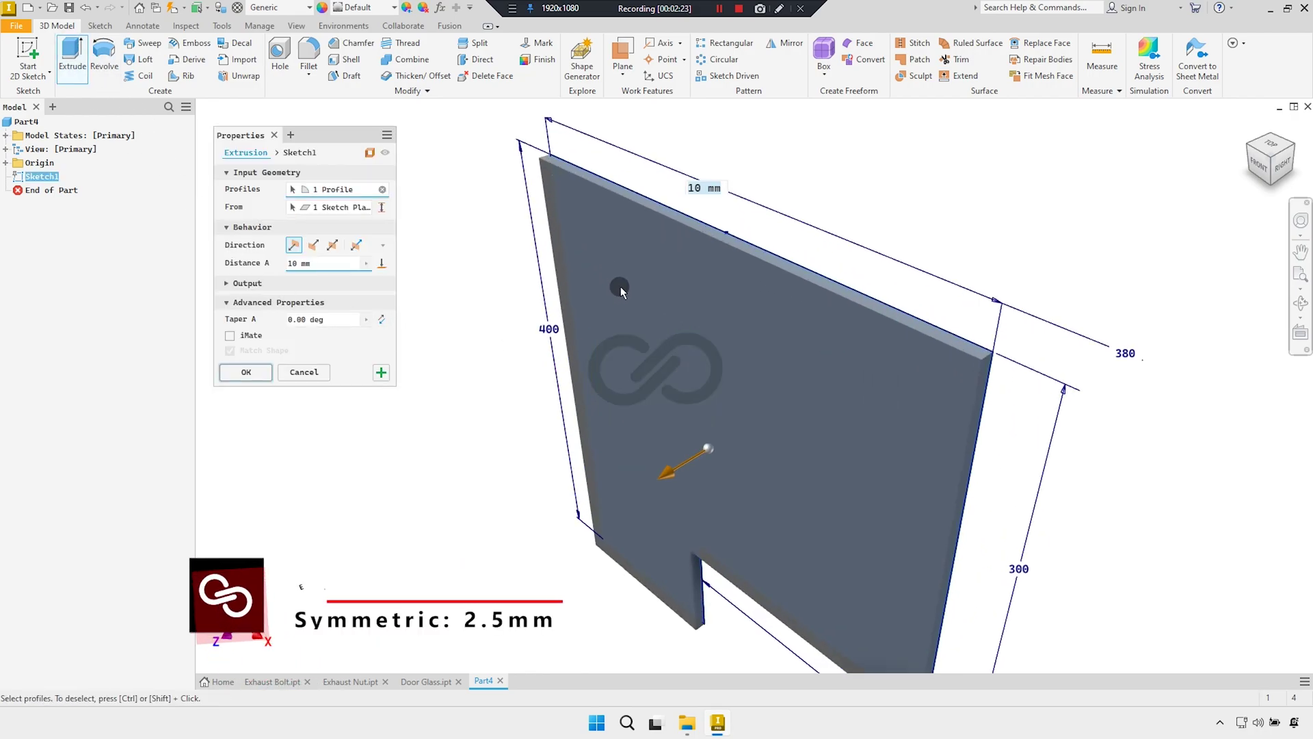
left_click(332, 244)
left_click_drag(321, 263, 290, 271)
type("2.5")
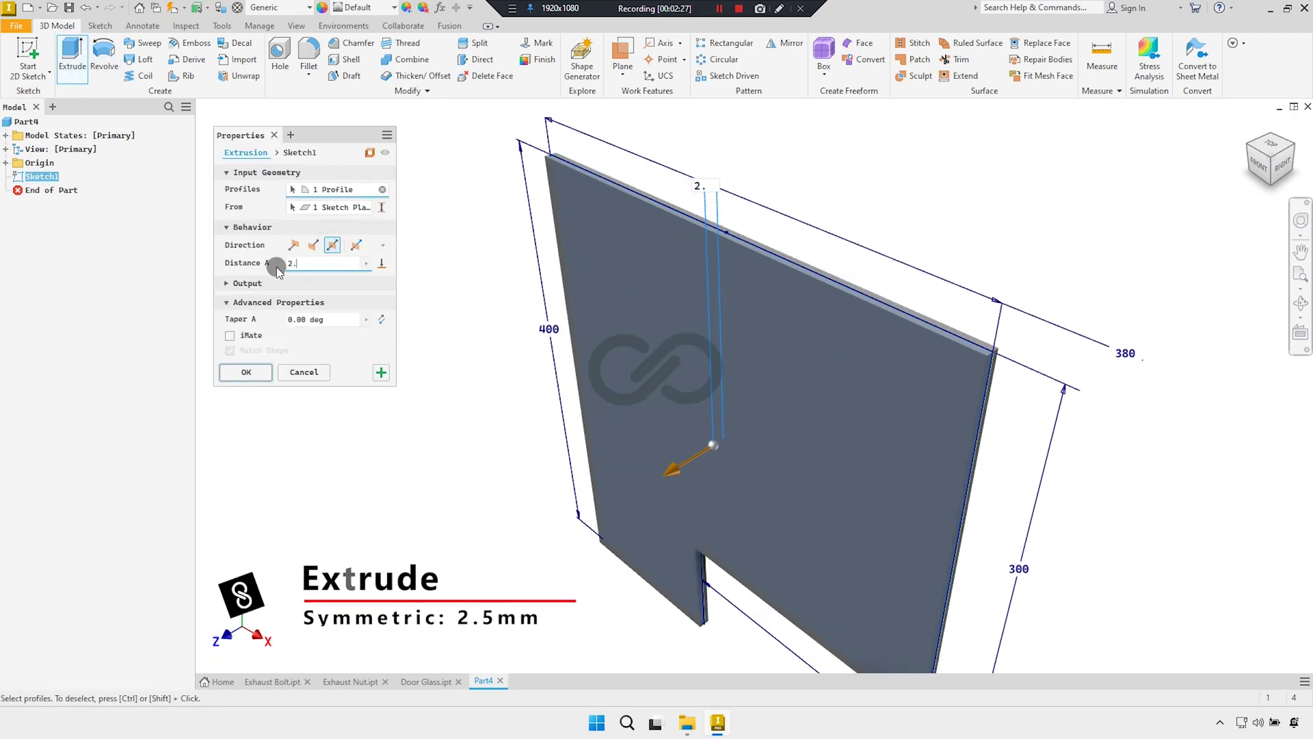
Check the plate thickness in an orbited view and confirm the 2.5 mm extrusion
middle_click_drag(777, 416, 745, 404, "shift")
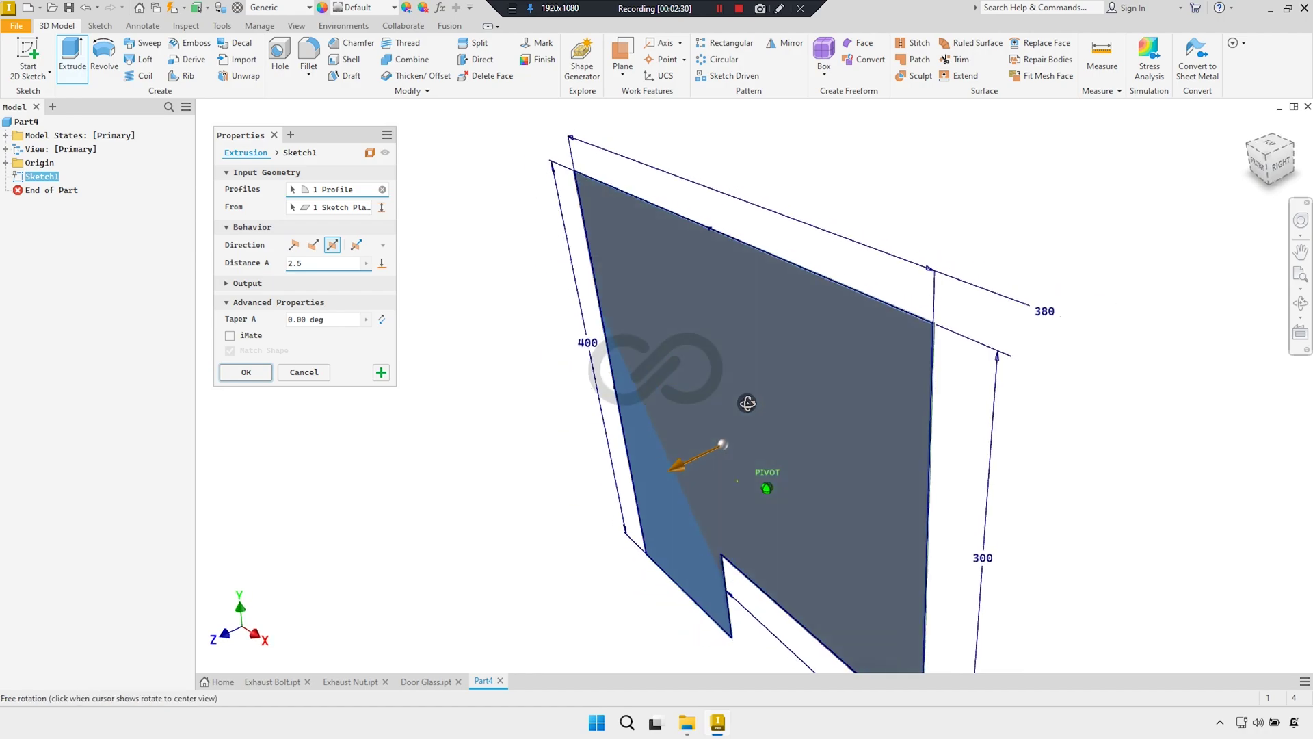
scroll(918, 345, "up", 4)
scroll(927, 342, "down", 5)
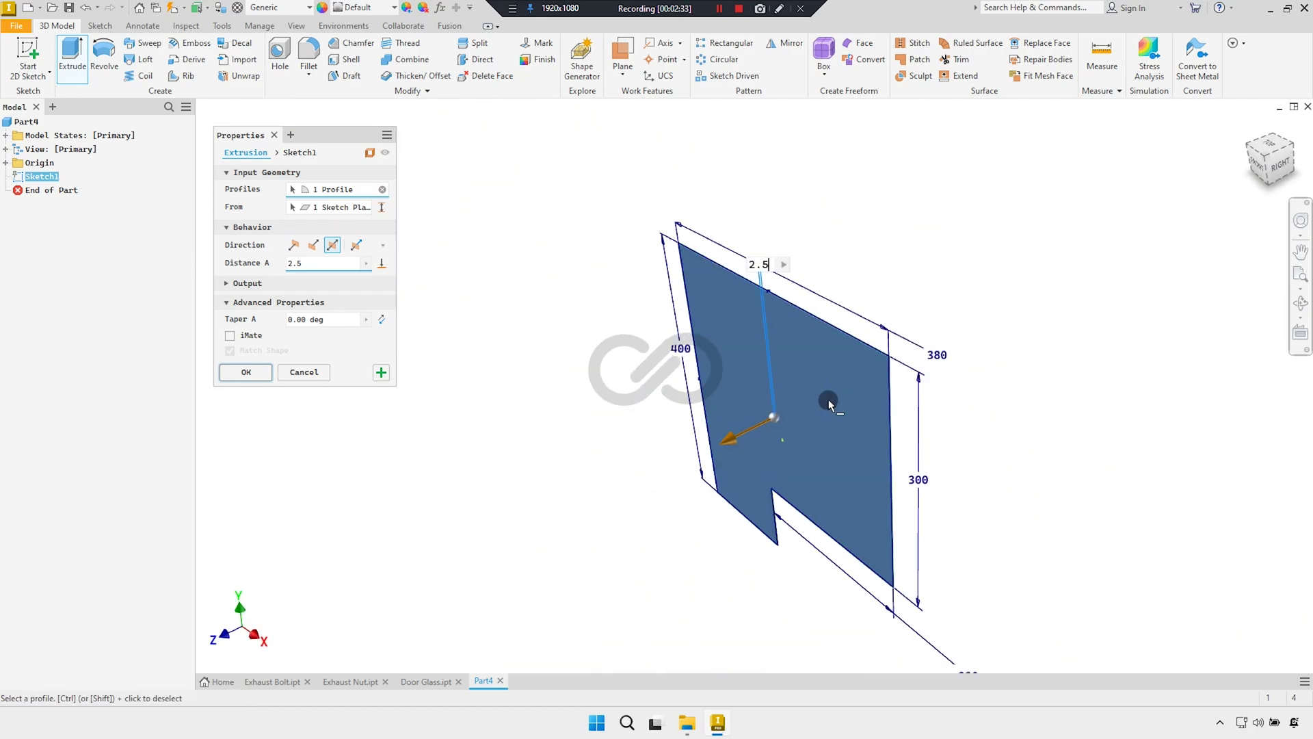
middle_click_drag(827, 399, 865, 370, "shift")
left_click(245, 371)
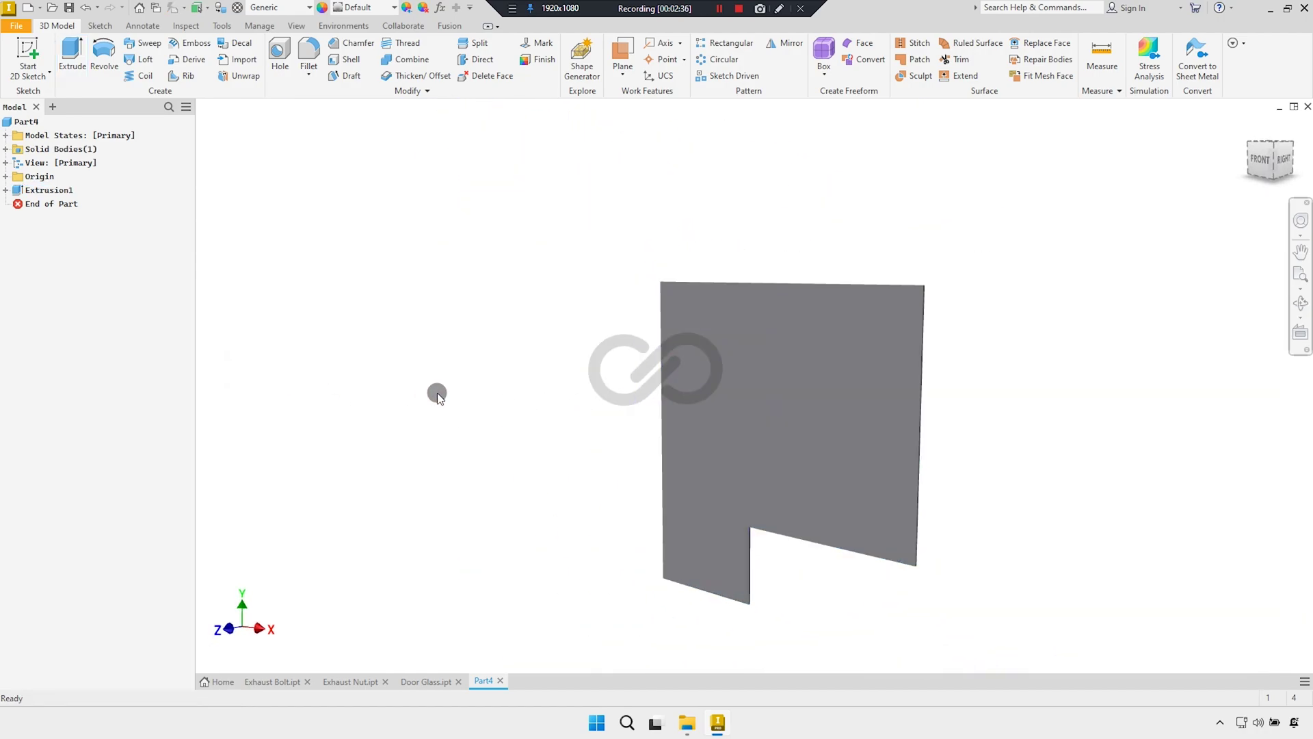
mouse_move(437, 392)
middle_mouse_down("shift")
mouse_move(654, 331)
mouse_move(621, 347)
mouse_move(539, 333)
middle_mouse_up("shift")
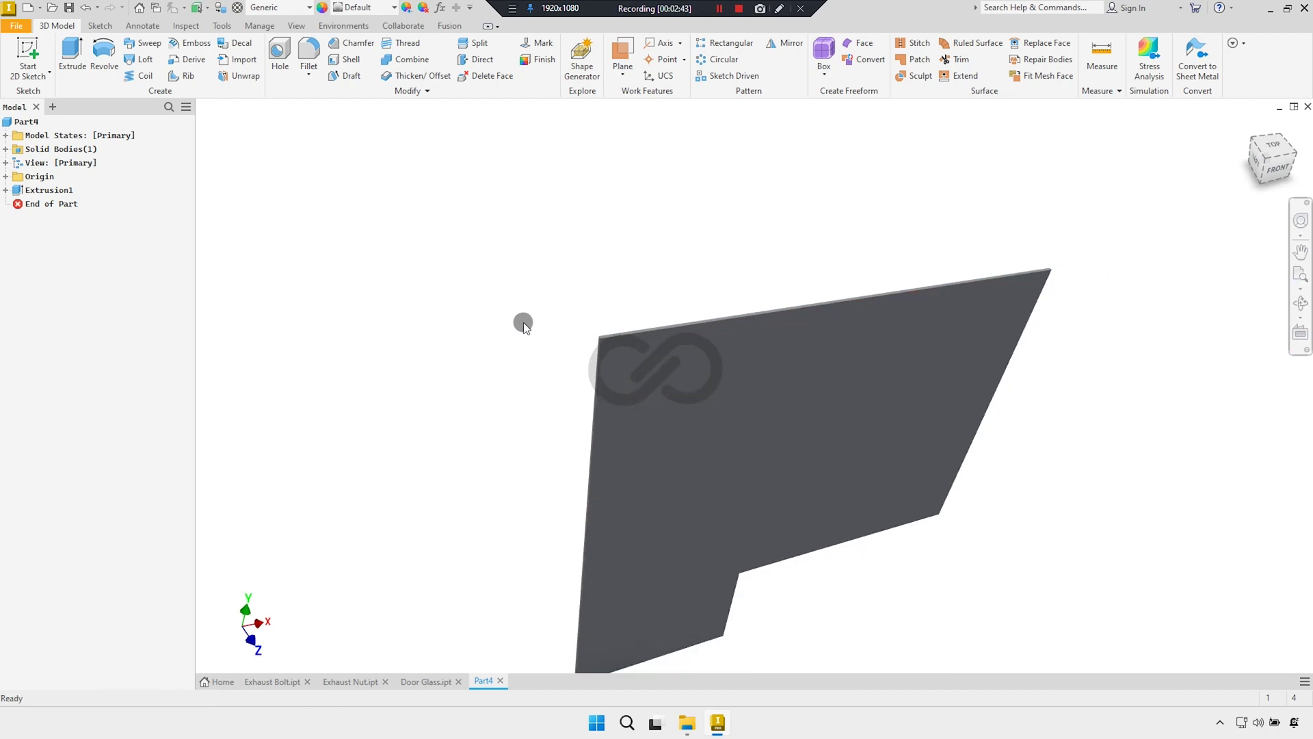
Save the new part as 'Glass - Lower Section.ipt'
key("ctrl+s")
type("G")
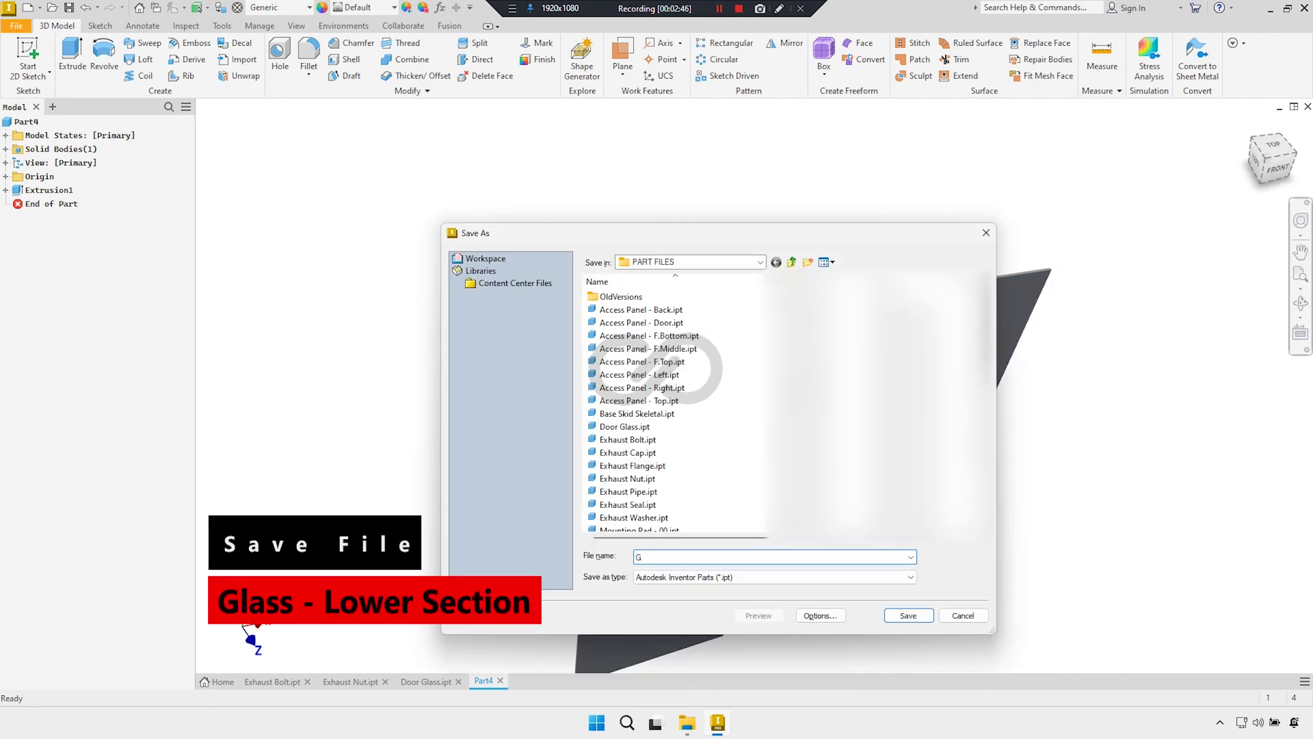
type("lass - Low")
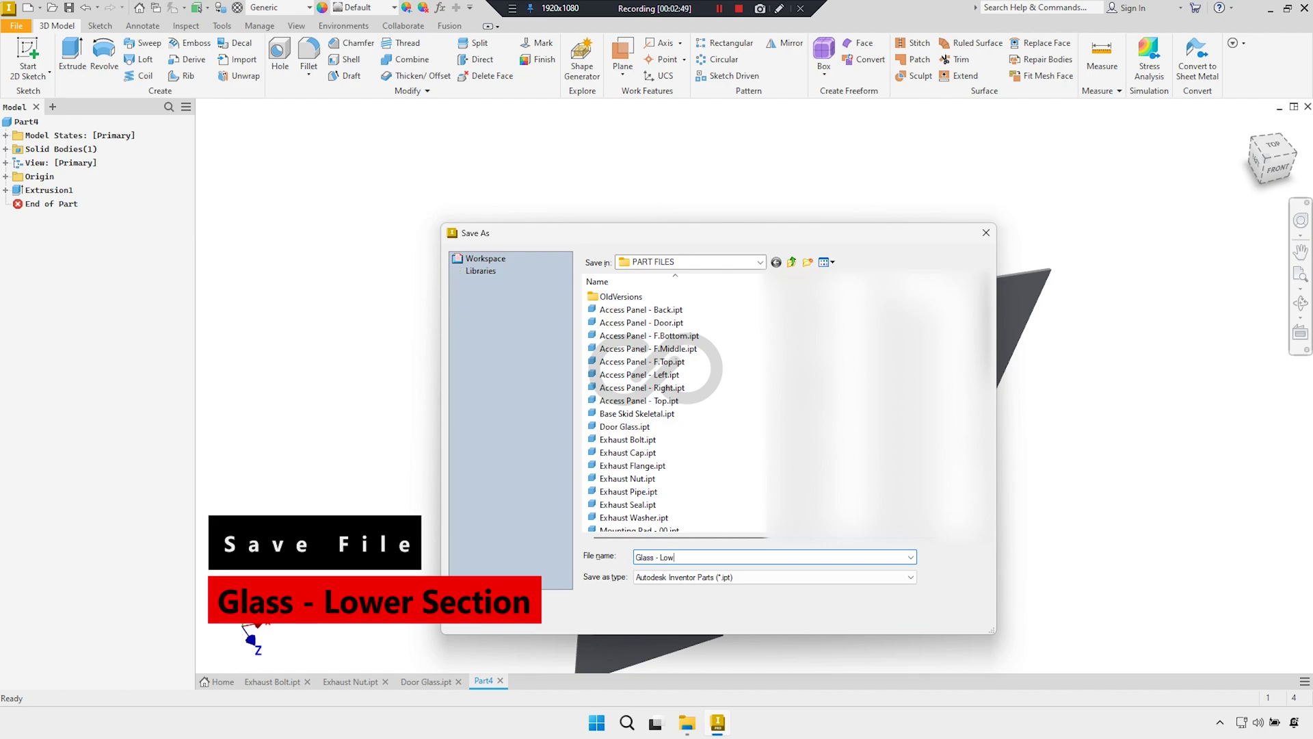
type("er Secti")
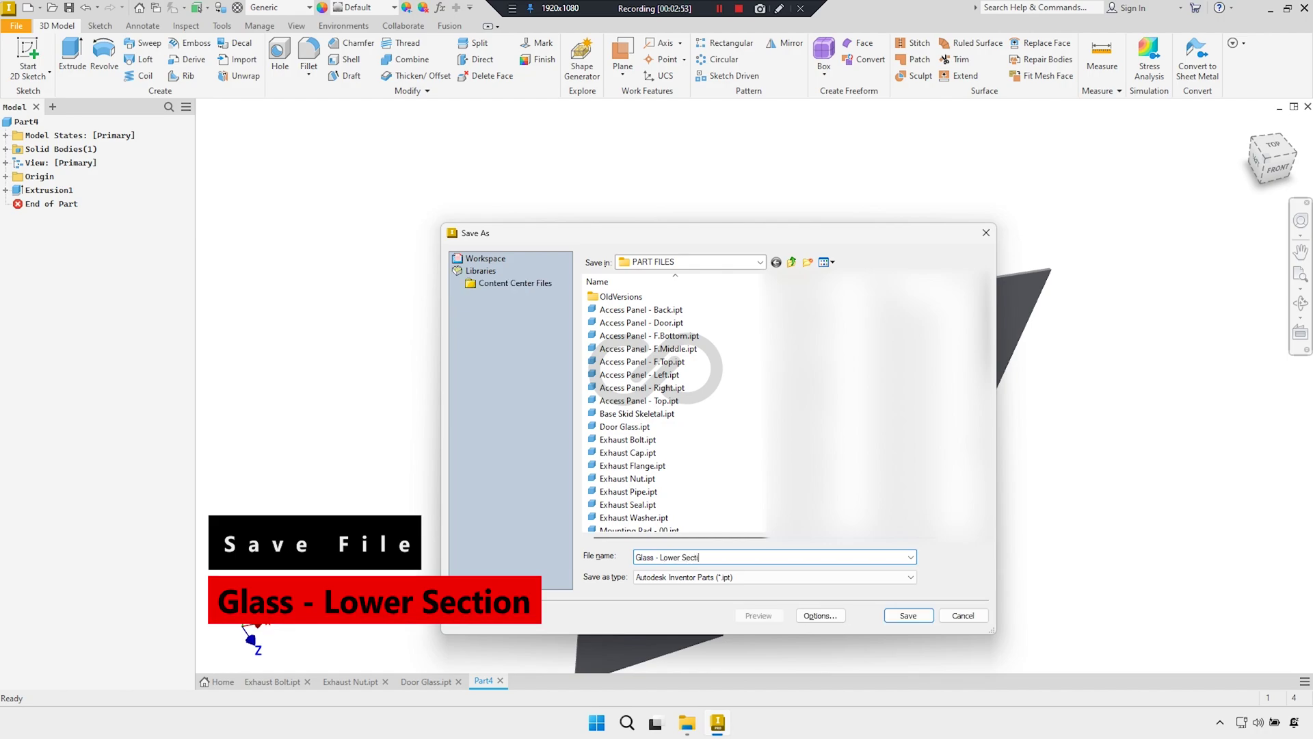
type("on")
key("Return")
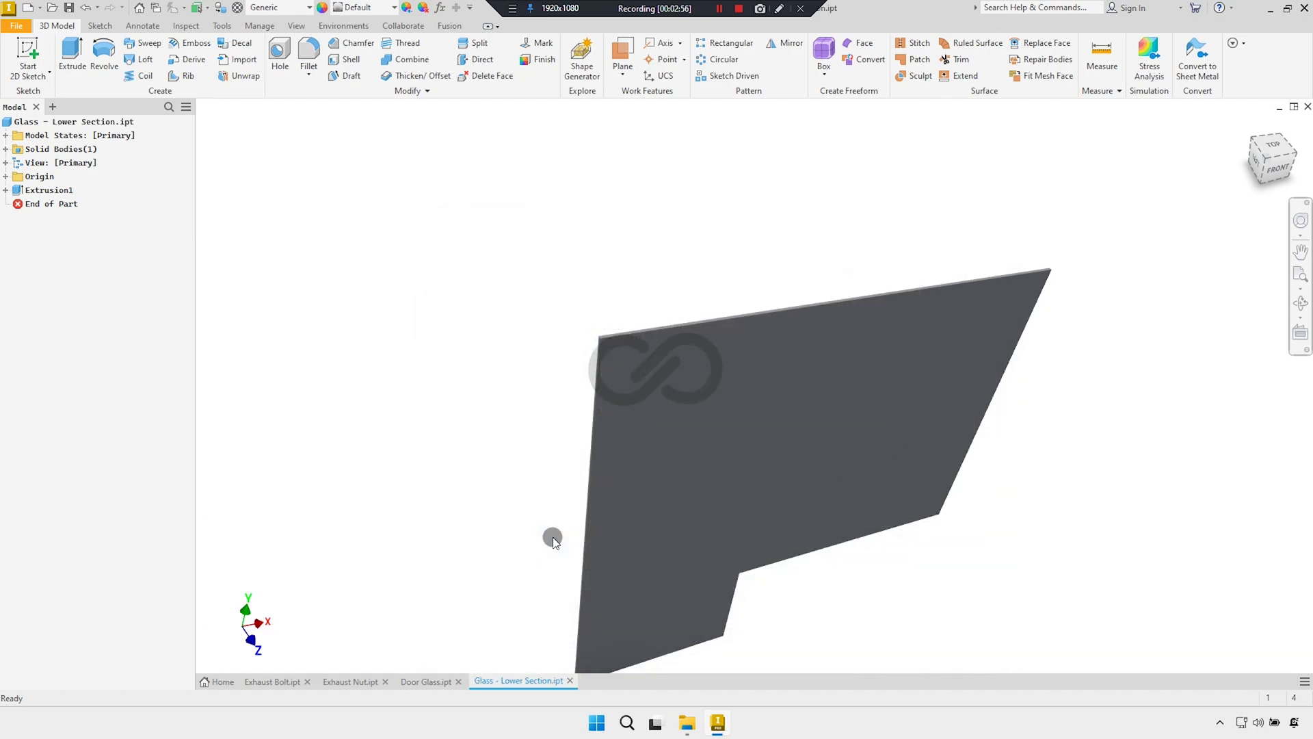
left_click(276, 9)
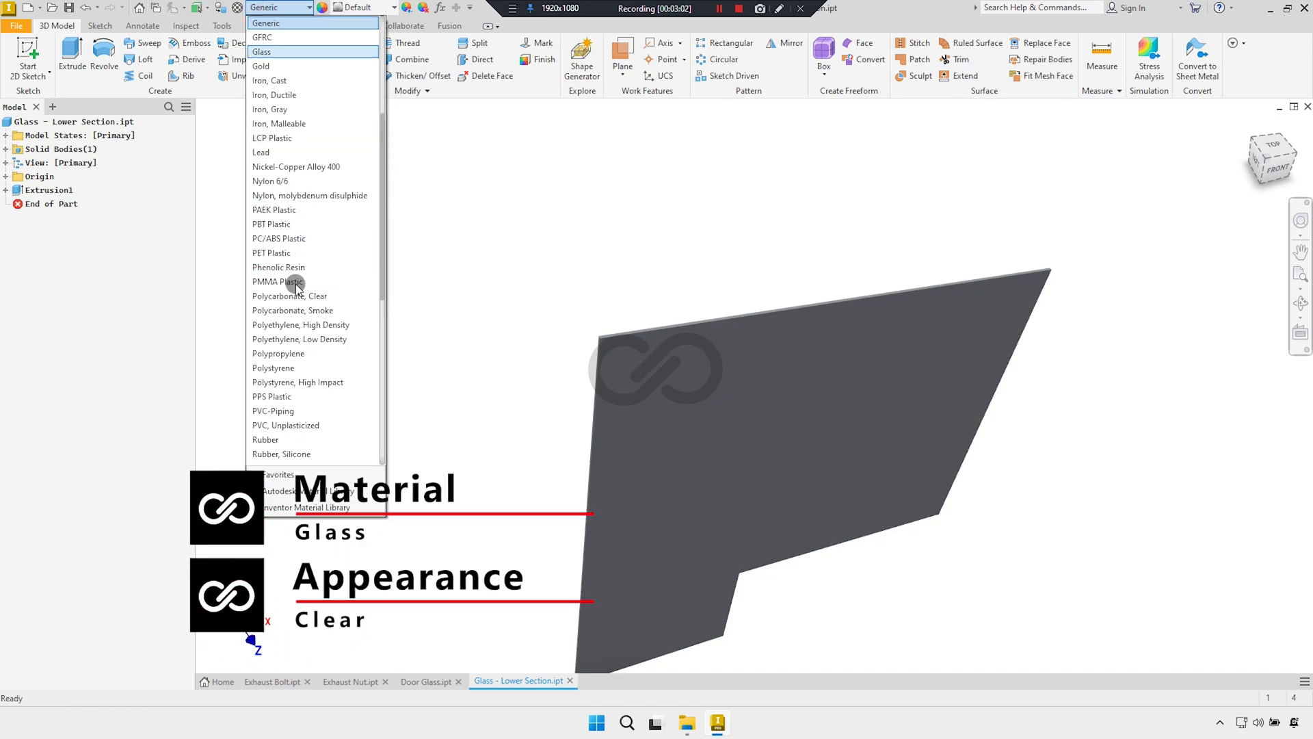
Assign the Glass material to the part
left_click(262, 52)
mouse_move(429, 219)
middle_mouse_down("shift")
mouse_move(490, 266)
mouse_move(415, 228)
middle_mouse_up("shift")
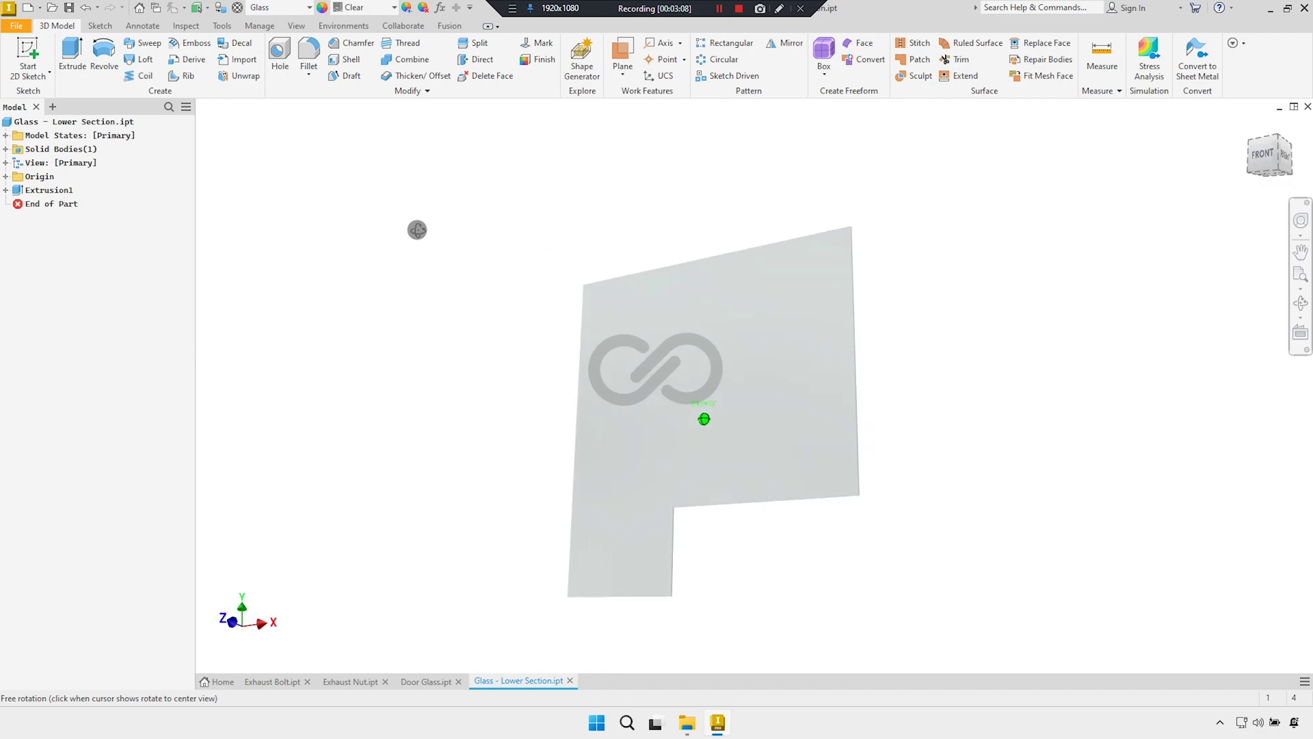
scroll(858, 504, "up", 2)
scroll(828, 486, "up", 3)
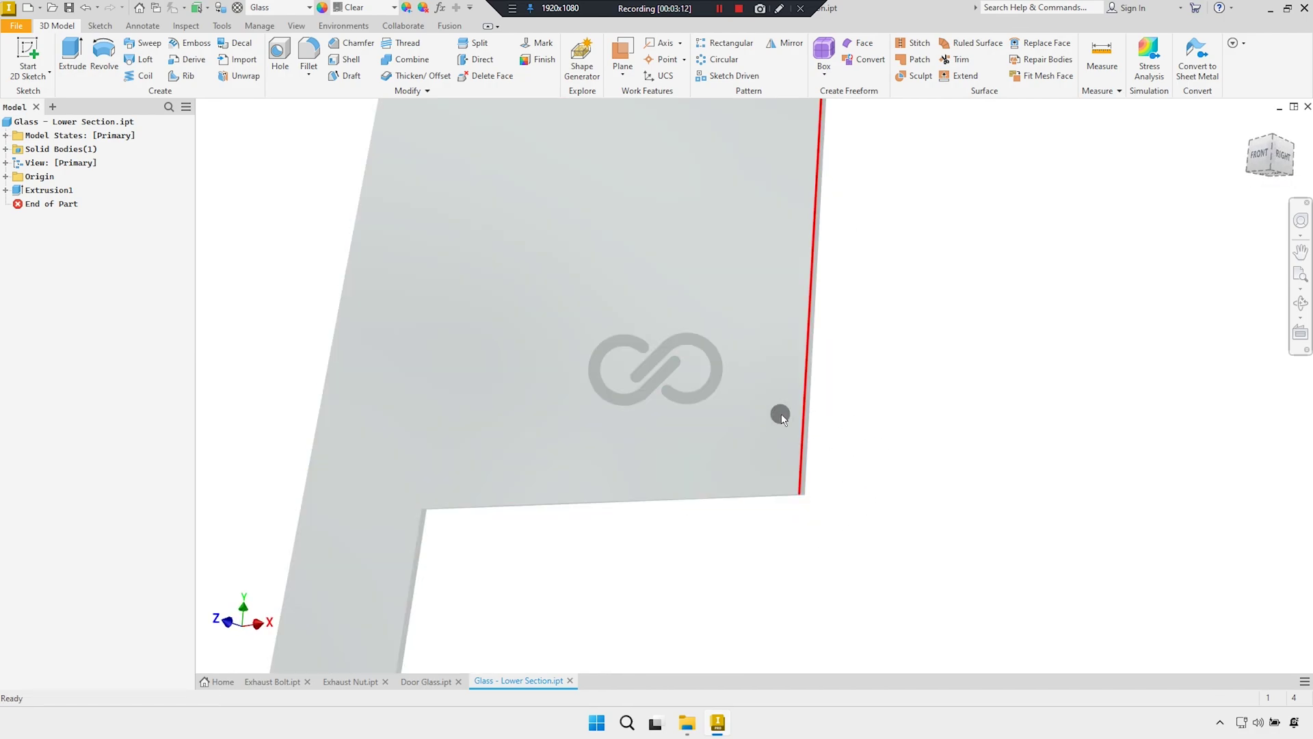
scroll(780, 415, "down", 3)
Start a 25 mm fillet on the first corner edge, inner step corner and lower corner
left_click(309, 55)
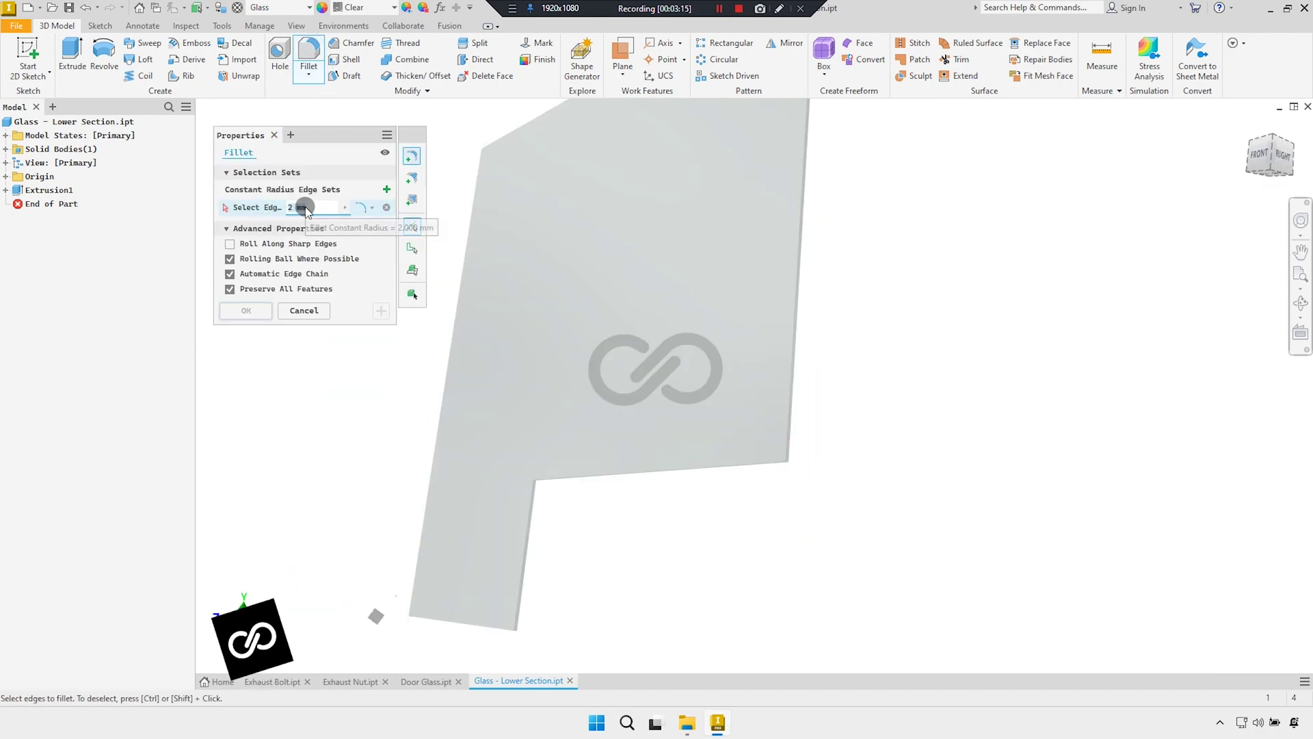
type("25")
scroll(784, 478, "up", 1)
scroll(796, 469, "up", 2)
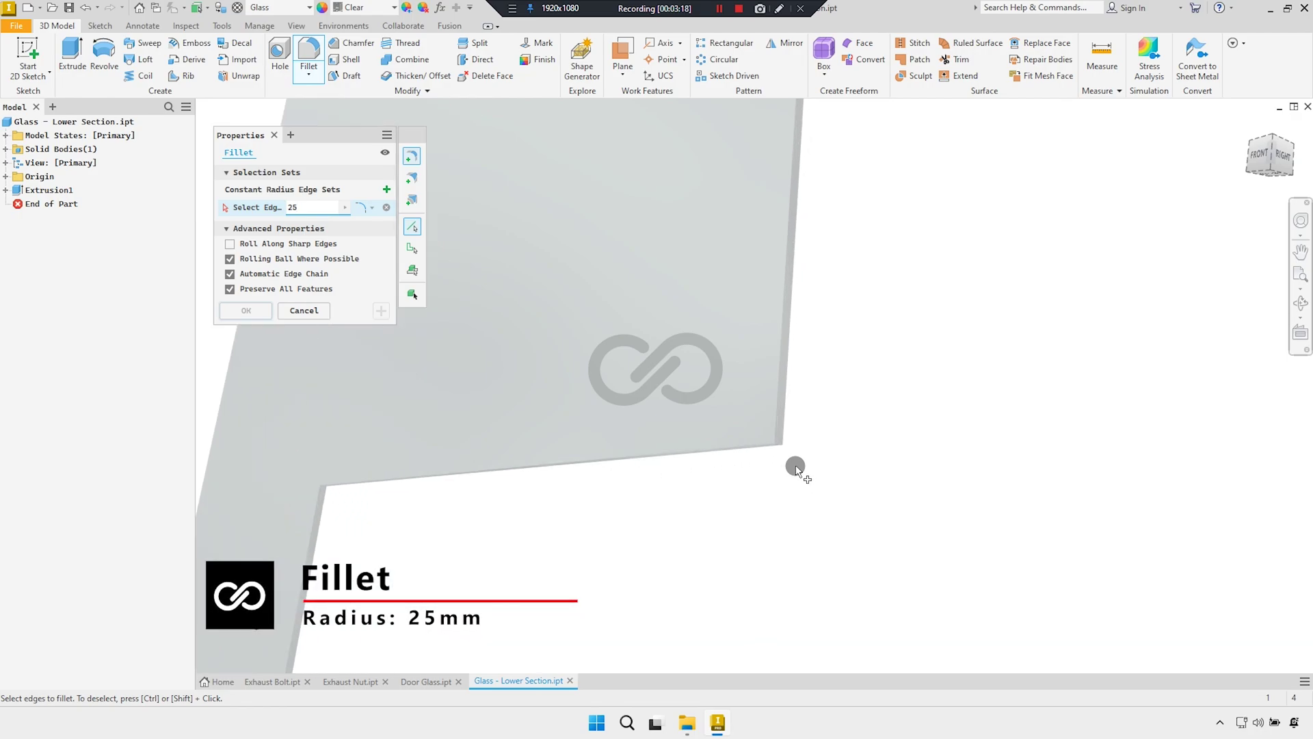
left_click(768, 431)
scroll(797, 445, "down", 2)
scroll(797, 455, "down", 1)
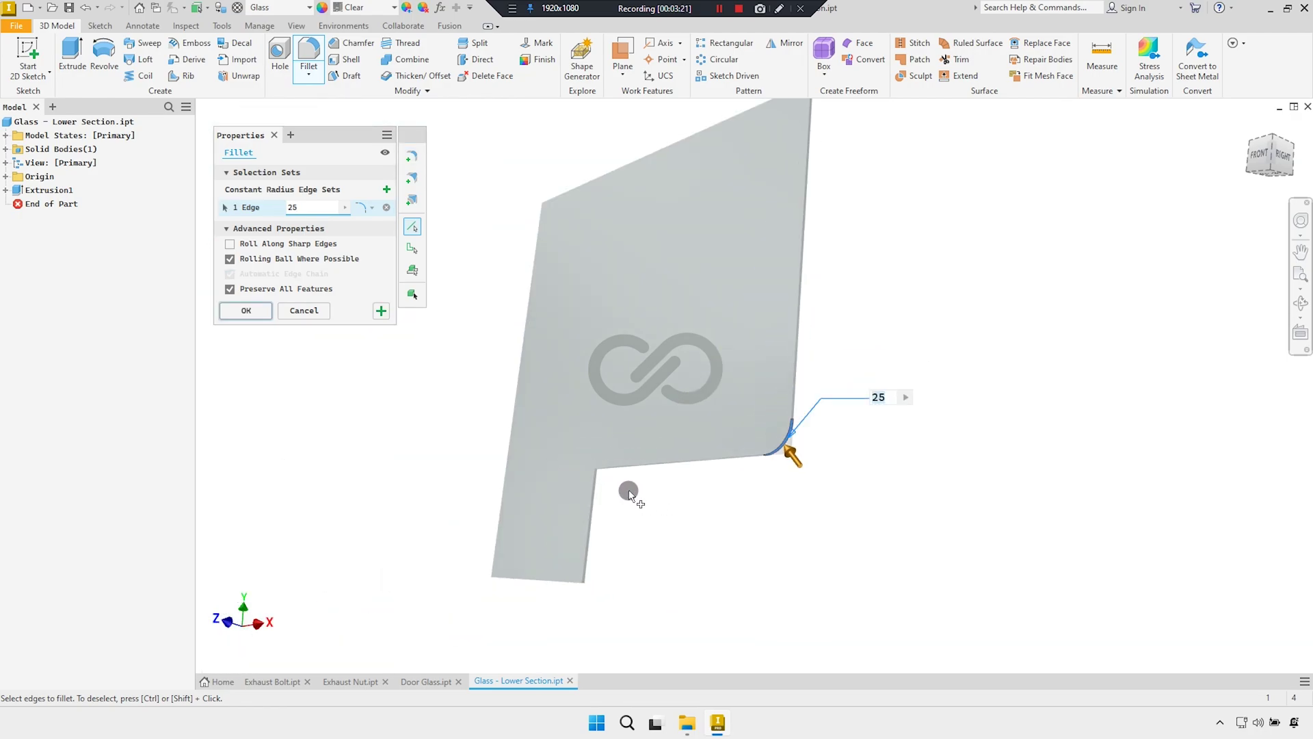
scroll(612, 485, "up", 2)
scroll(588, 475, "up", 3)
left_click(565, 444)
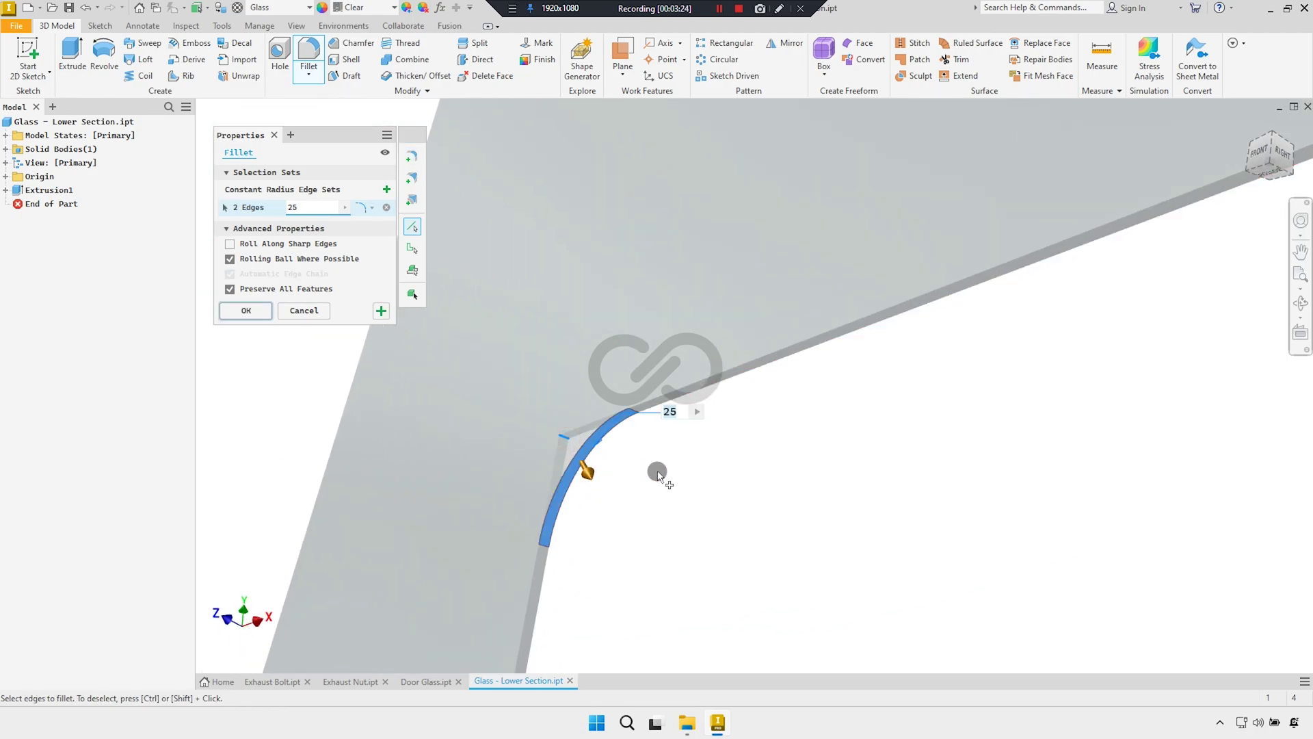
scroll(659, 474, "down", 3)
scroll(625, 548, "up", 2)
scroll(583, 531, "up", 1)
left_click(582, 528)
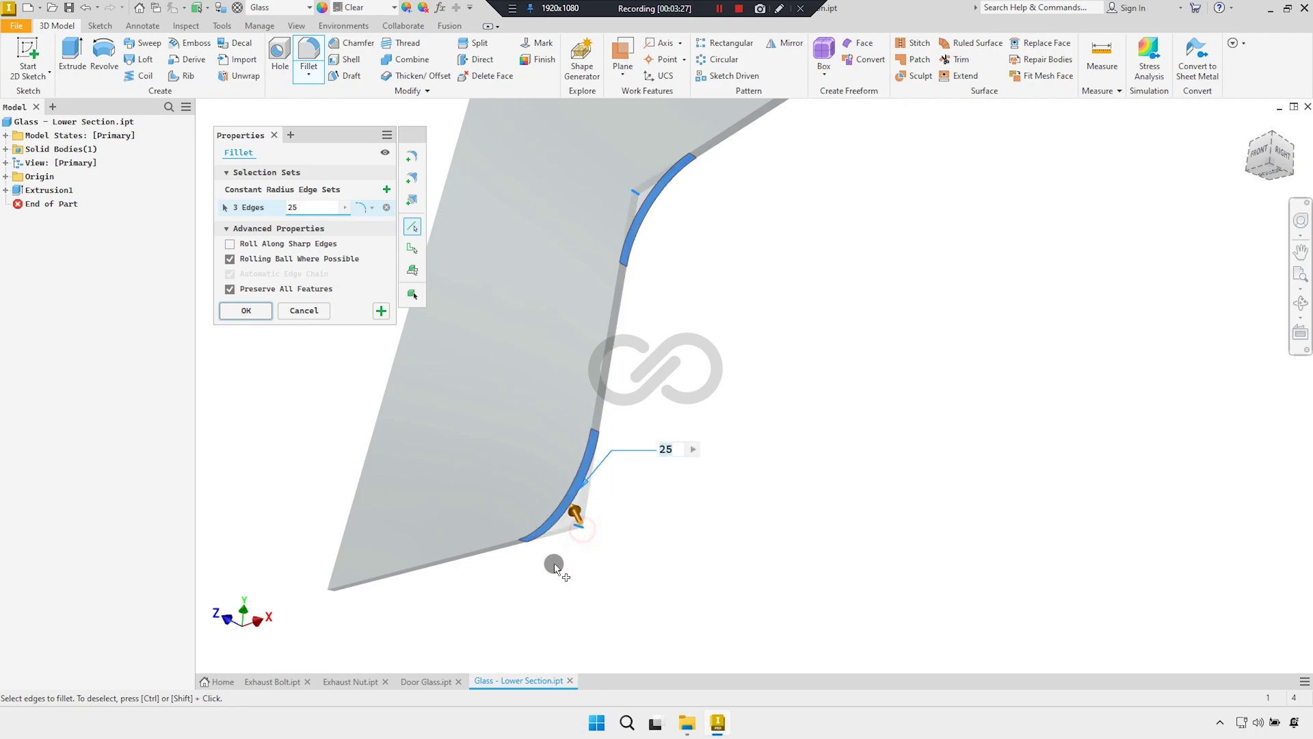
Add the lower-left corner and another corner edge on the far side to the fillet
scroll(334, 592, "up", 2)
scroll(331, 588, "up", 1)
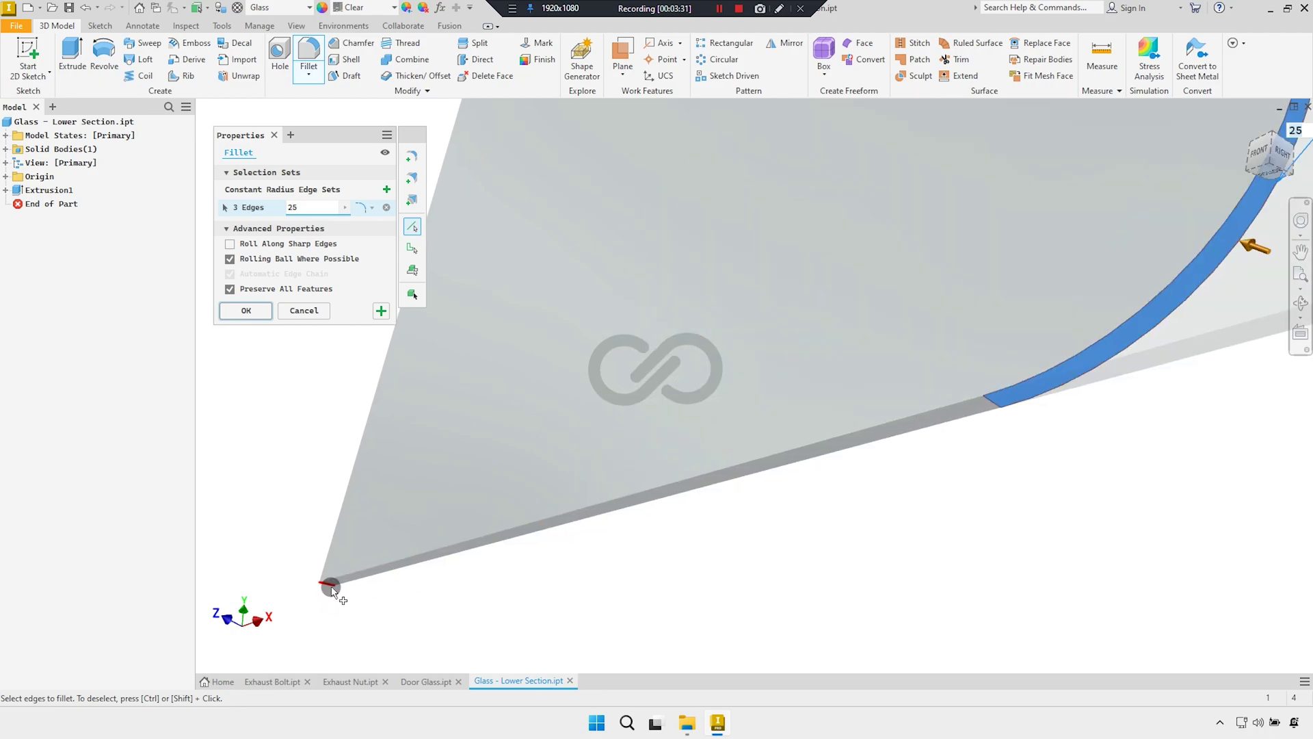
left_click(332, 589)
scroll(490, 601, "down", 3)
scroll(599, 587, "down", 3)
scroll(756, 531, "down", 1)
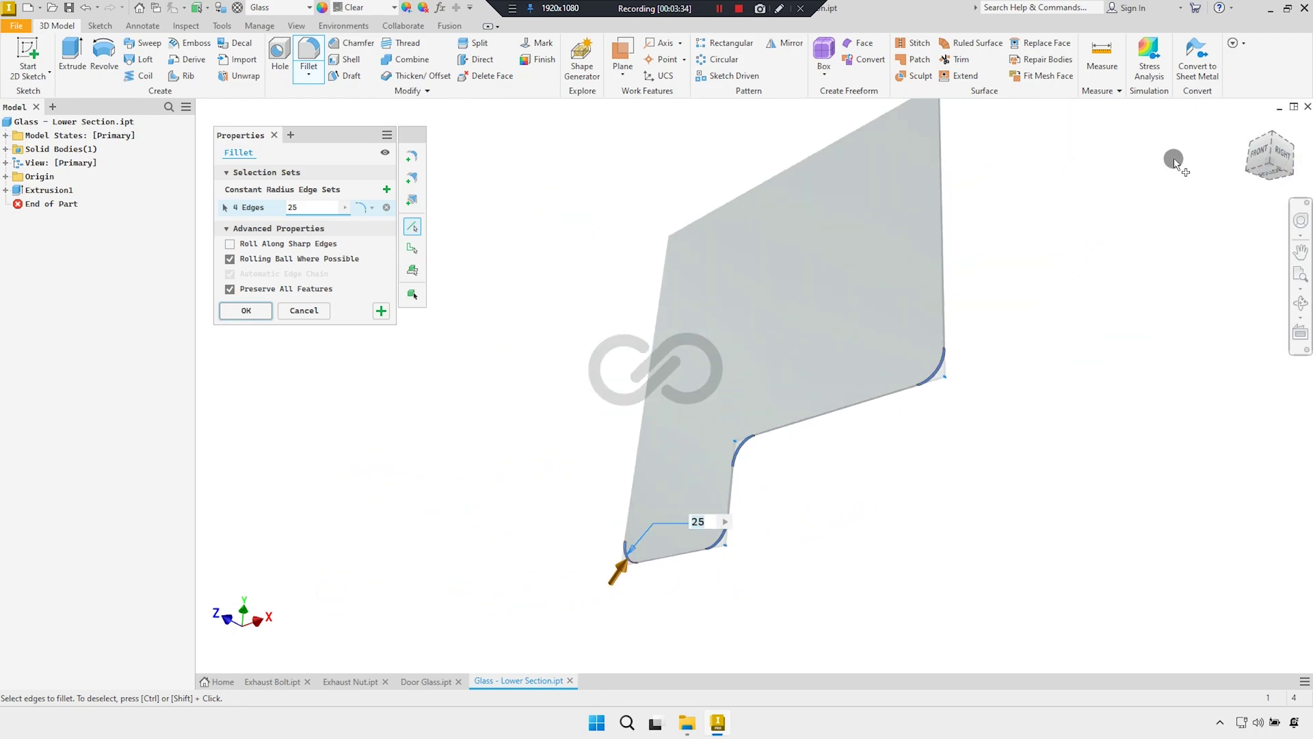
mouse_move(1250, 146)
left_mouse_down()
mouse_move(906, 167)
mouse_move(619, 314)
mouse_move(578, 375)
left_mouse_up()
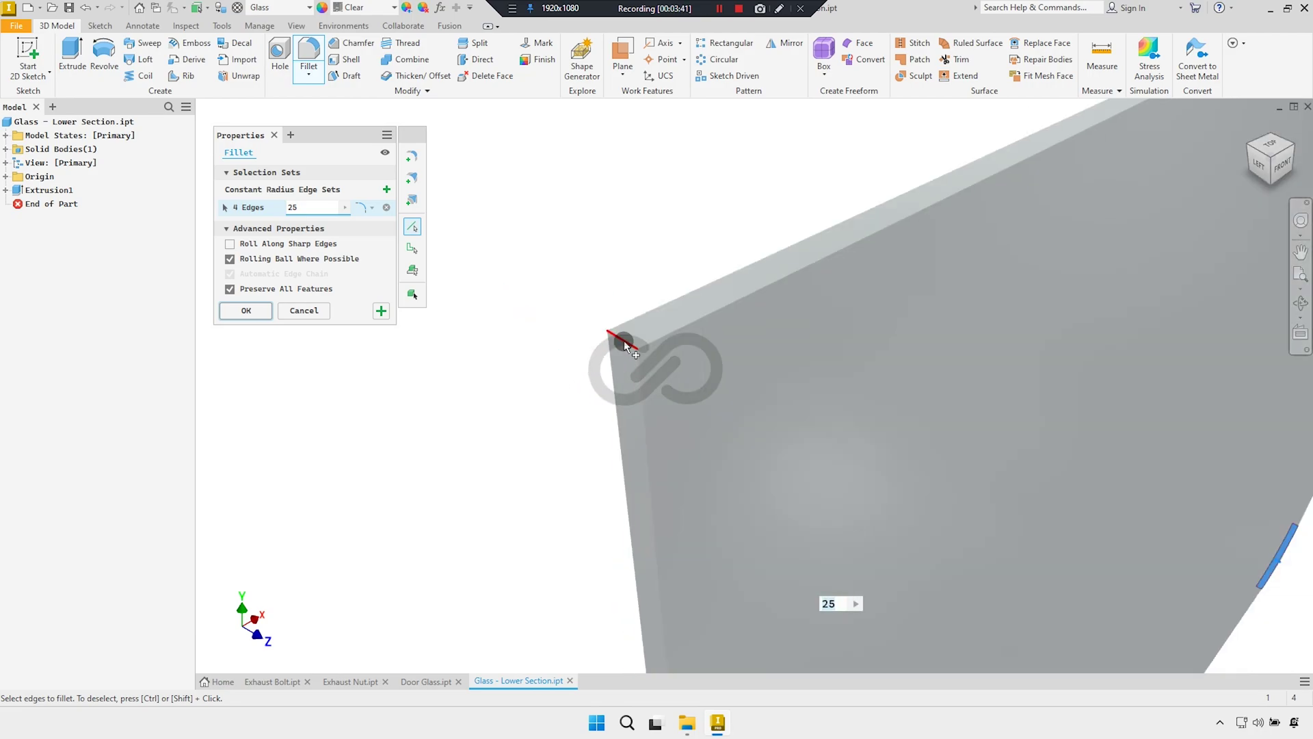
left_click(624, 341)
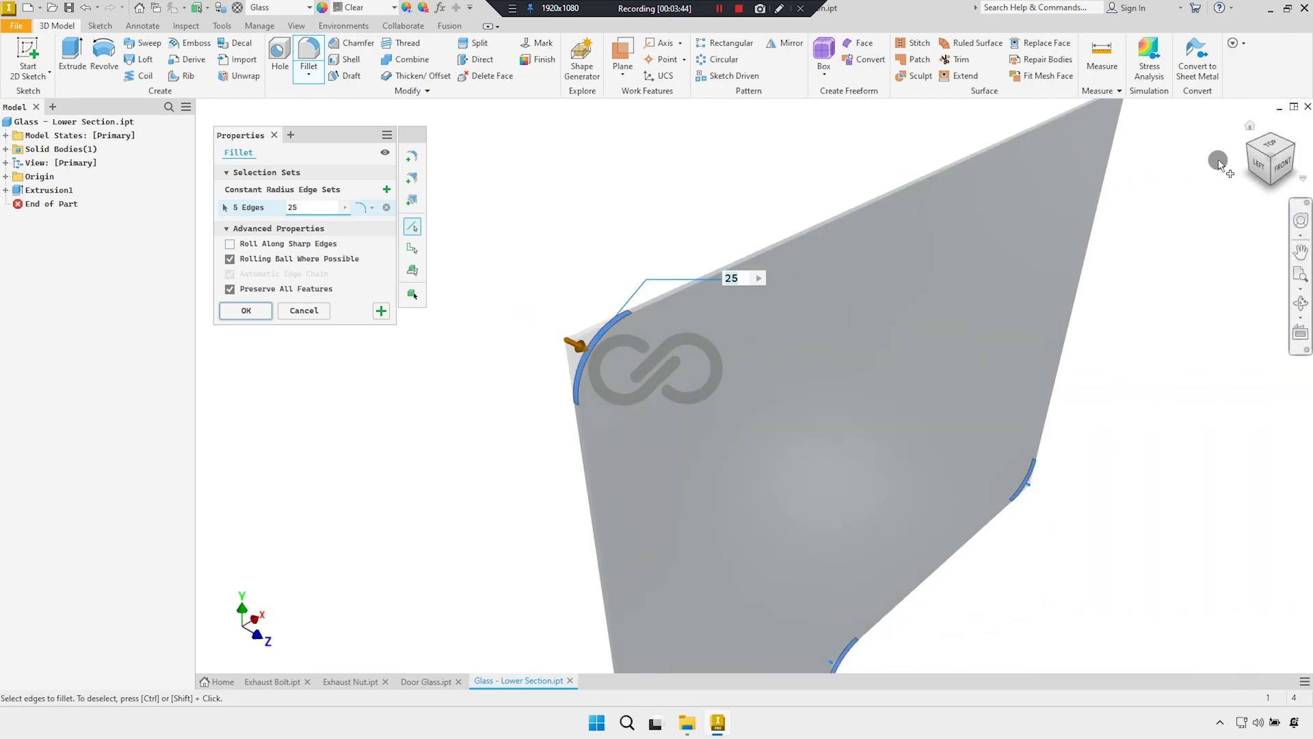
Add the last corner edge and apply the 25 mm fillet to all six edges
left_click(1299, 149)
scroll(876, 301, "up", 3)
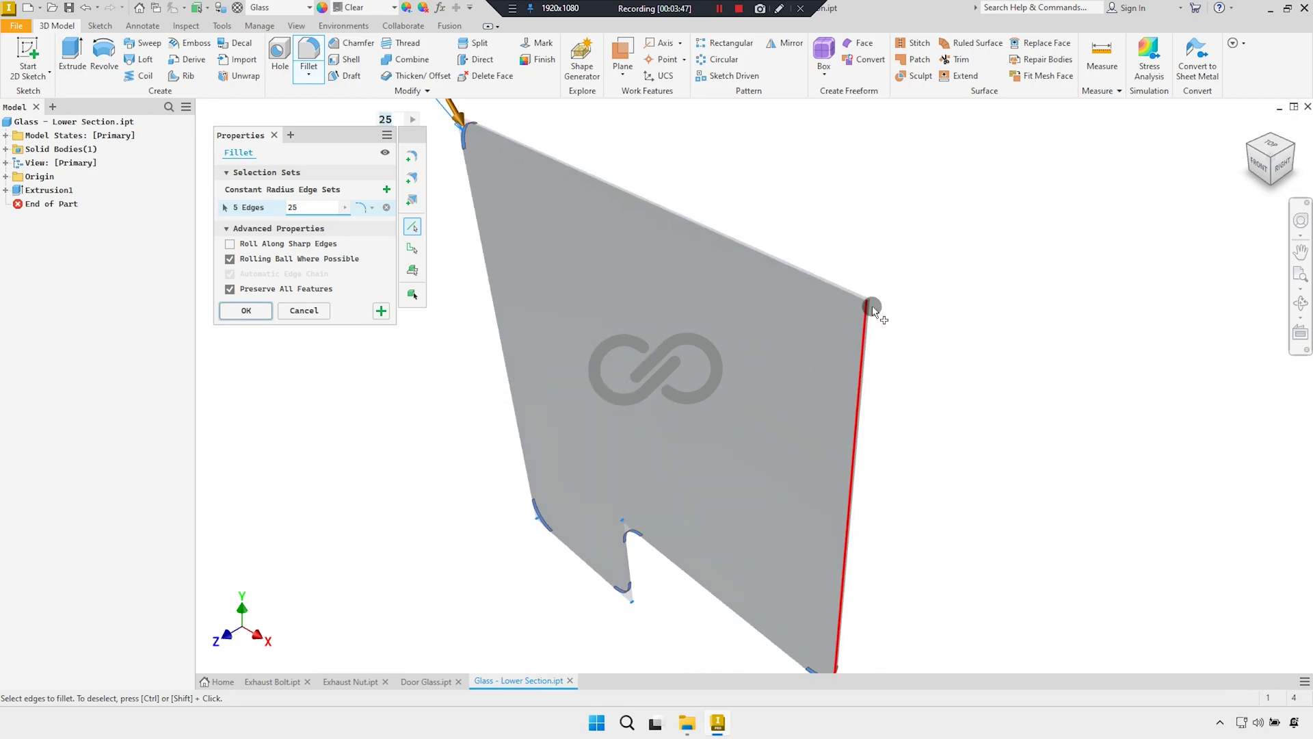
scroll(867, 300, "up", 3)
scroll(889, 300, "up", 2)
left_click(786, 330)
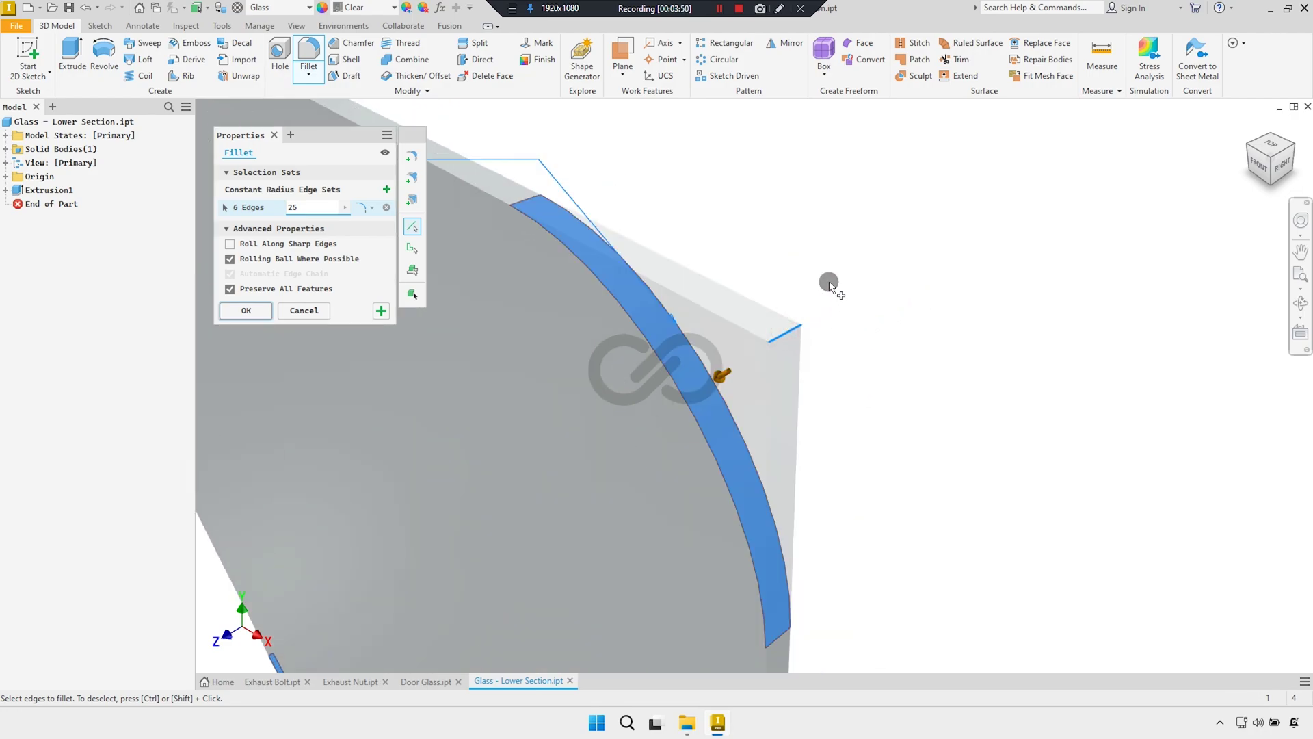
scroll(829, 285, "down", 3)
scroll(847, 296, "down", 2)
mouse_move(859, 379)
middle_mouse_down("shift")
mouse_move(886, 338)
mouse_move(851, 454)
mouse_move(724, 563)
mouse_move(750, 498)
middle_mouse_up("shift")
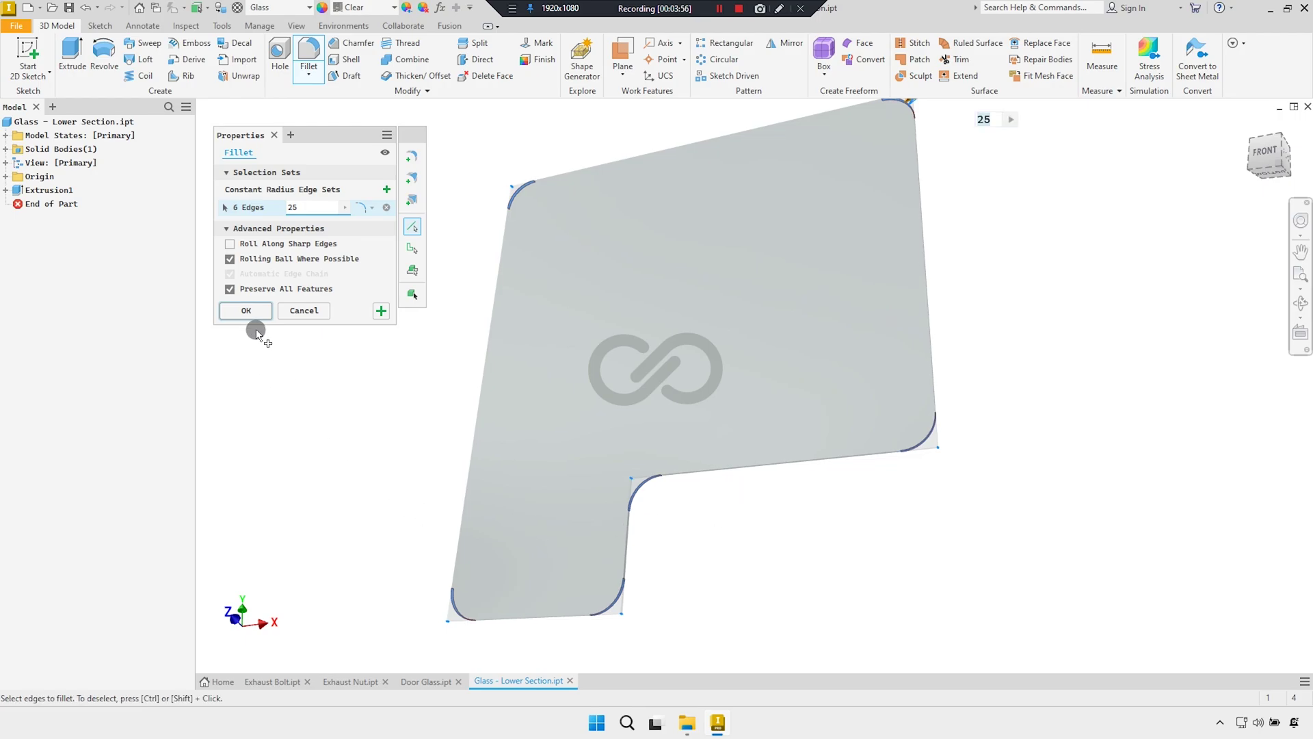
left_click(257, 307)
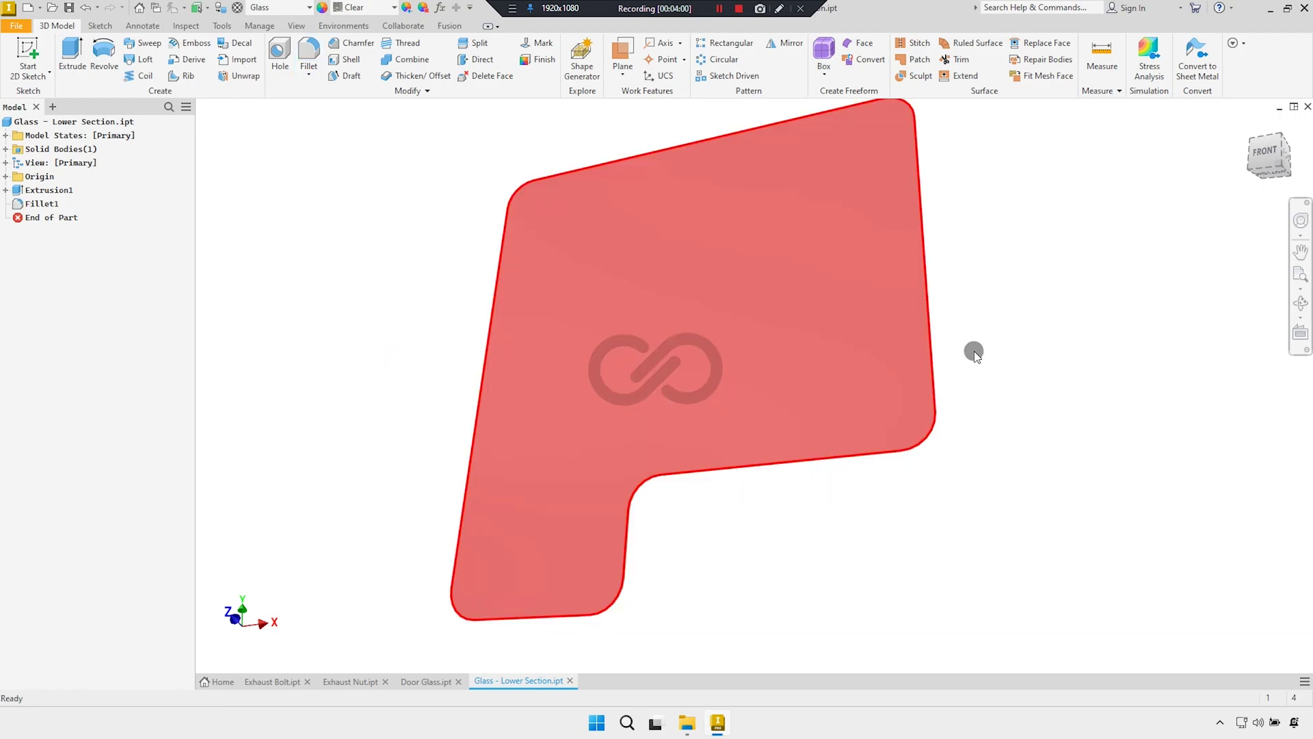